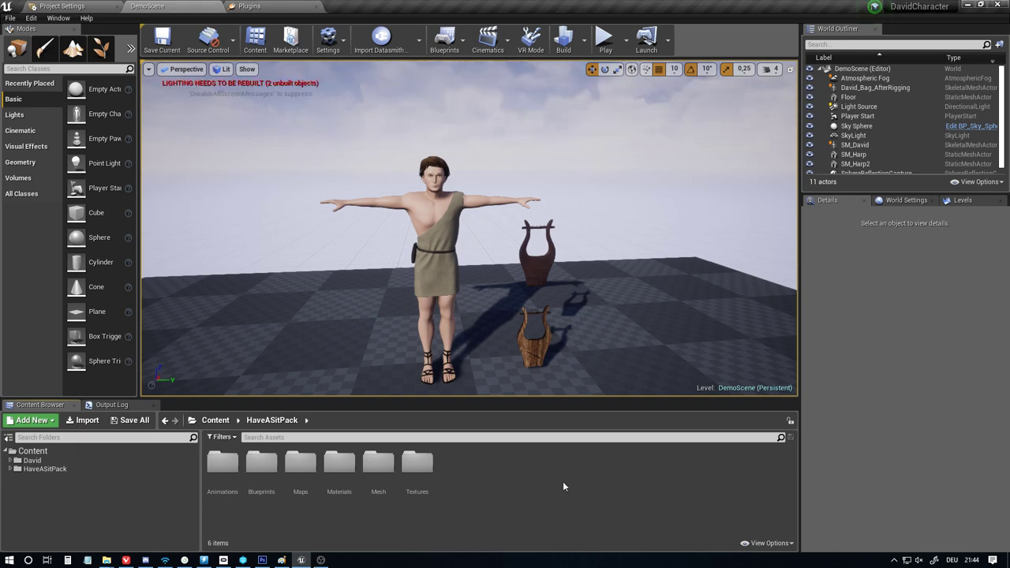
# Open the SK_David_Skeleton asset from the David project's Meshes folder
pyautogui.doubleClick(32, 460)
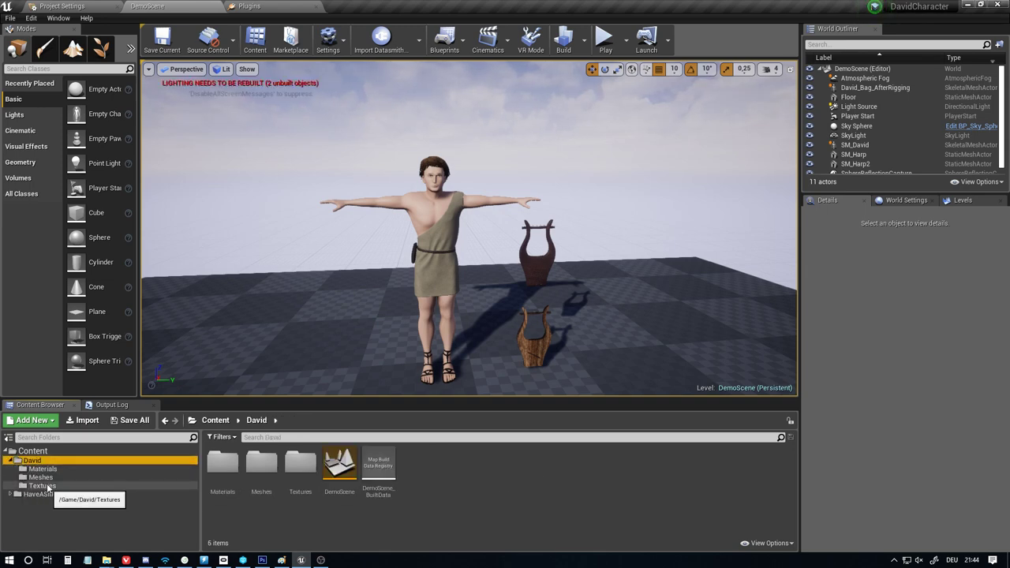
pyautogui.click(40, 478)
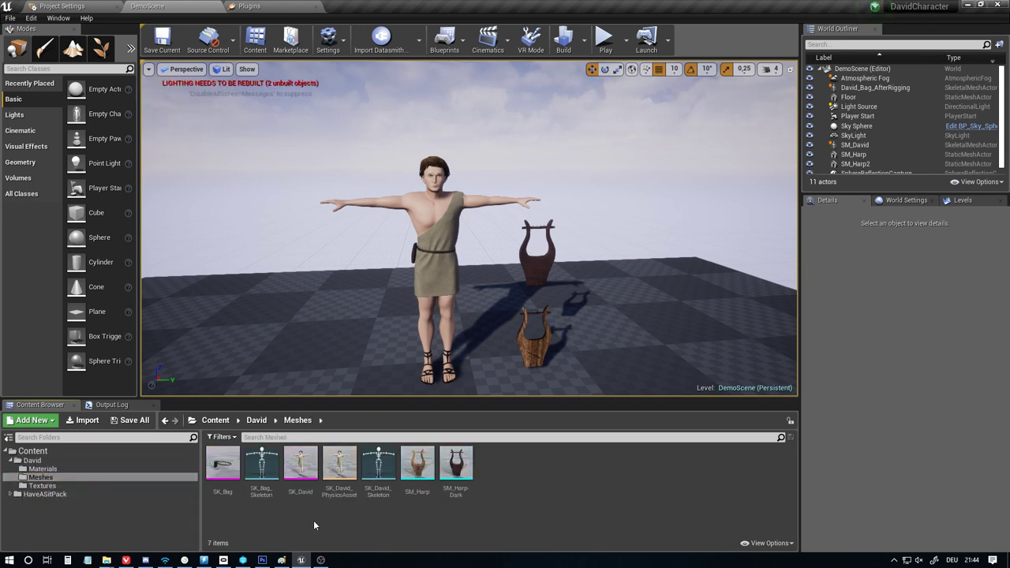
pyautogui.click(383, 485)
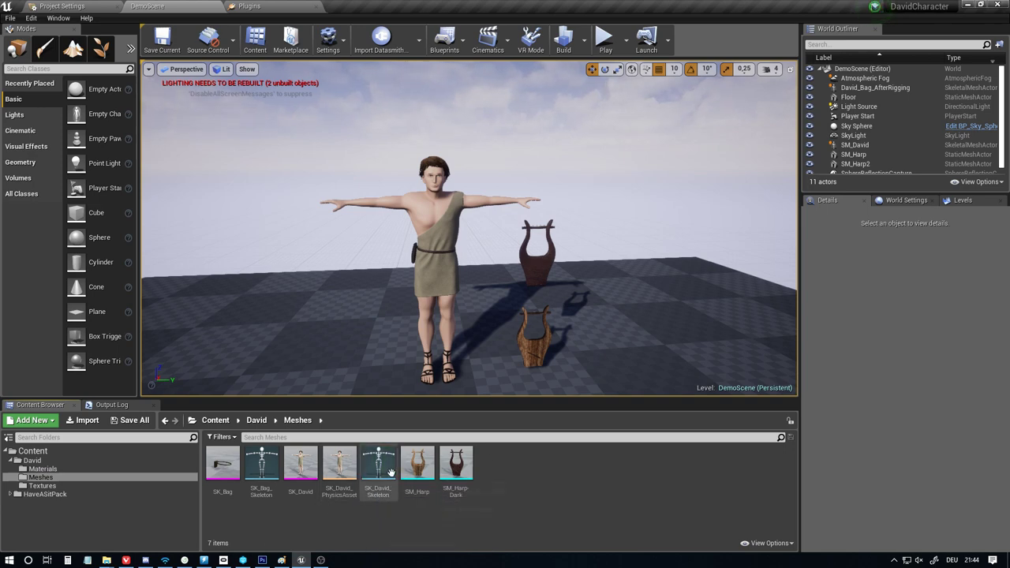
pyautogui.doubleClick(379, 472)
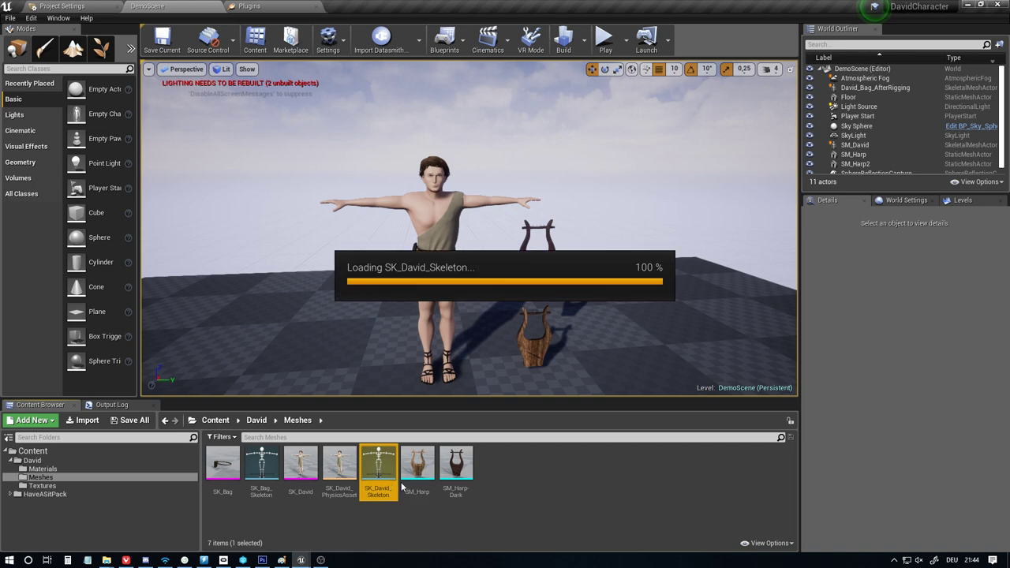
# Examine David's model from the front and highlight the SpineRigidBodyShape3Transform bone on it
pyautogui.moveTo(339, 323)
pyautogui.mouseDown(button='right')
pyautogui.moveTo(350, 290)
pyautogui.moveTo(345, 314)
pyautogui.mouseUp(button='right')
pyautogui.press('q')
pyautogui.press('w')
pyautogui.press('e')
pyautogui.press('s')
pyautogui.press('e')
pyautogui.click(78, 188)
# Collapse the Spine1, SpineRigidBody and SpineV branches in David's bone hierarchy
pyautogui.scroll(-10, 118, 237)
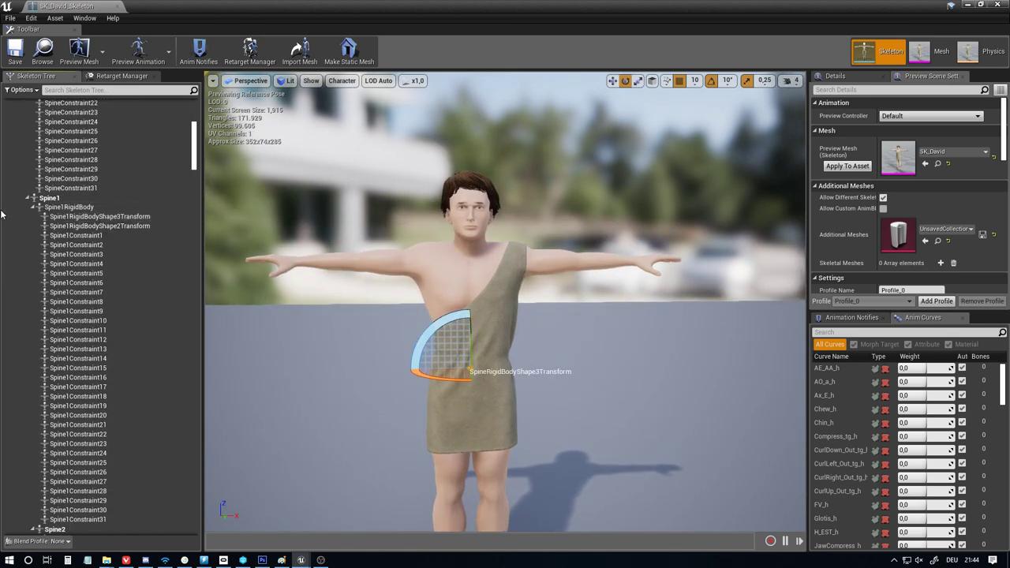
pyautogui.click(28, 198)
pyautogui.scroll(4, 27, 228)
pyautogui.scroll(15, 27, 228)
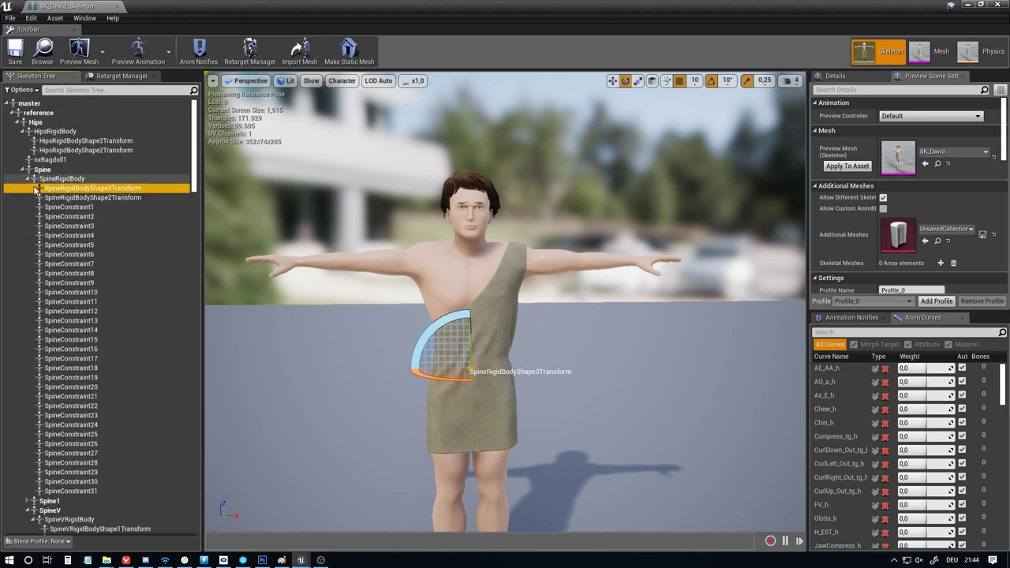
pyautogui.click(28, 179)
pyautogui.click(28, 198)
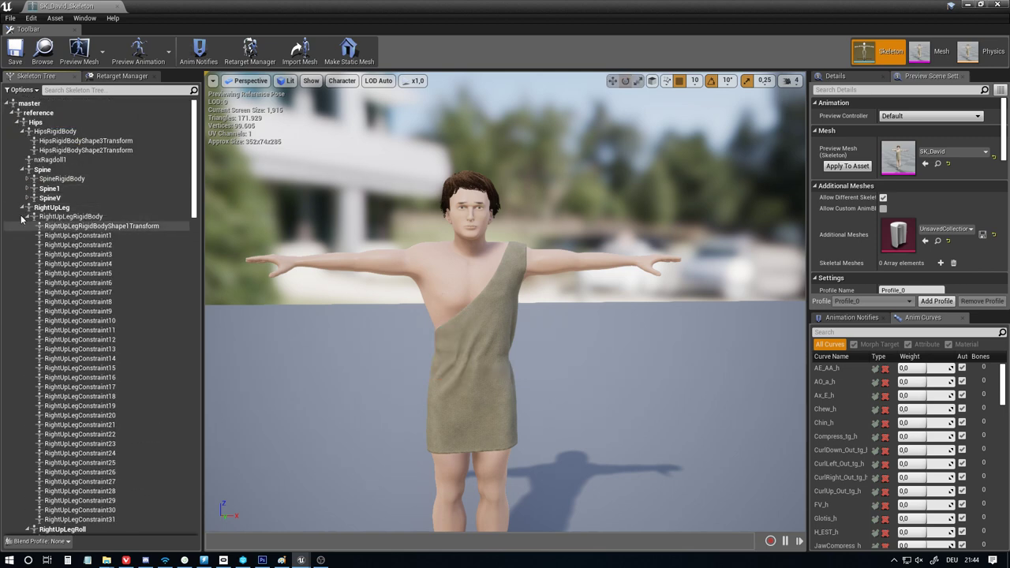
# Highlight the Spine, SpineV and RightUpLeg bones in turn to examine where they sit on David's body
pyautogui.click(49, 197)
pyautogui.click(57, 225)
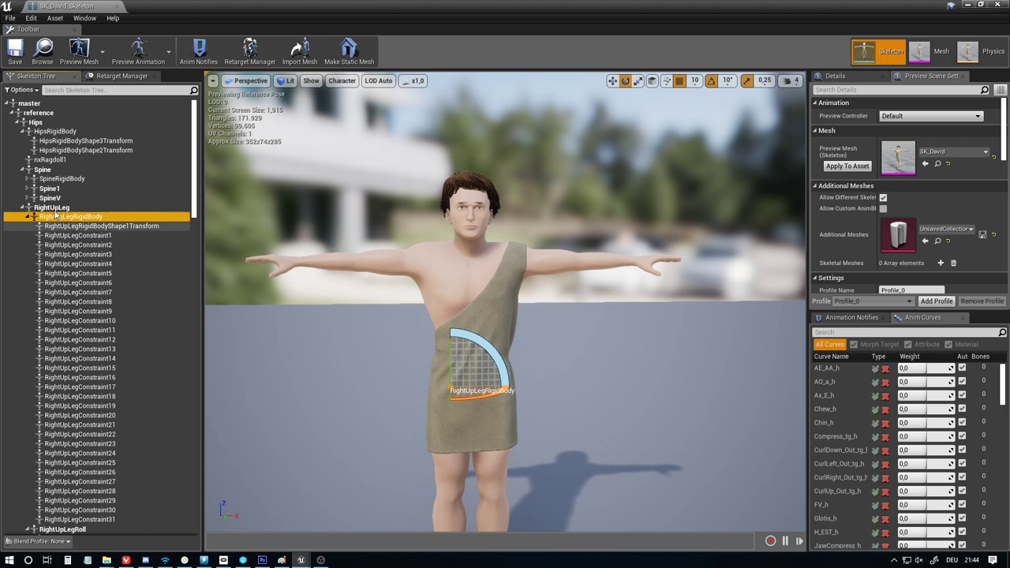
pyautogui.click(63, 207)
pyautogui.click(57, 191)
pyautogui.click(57, 179)
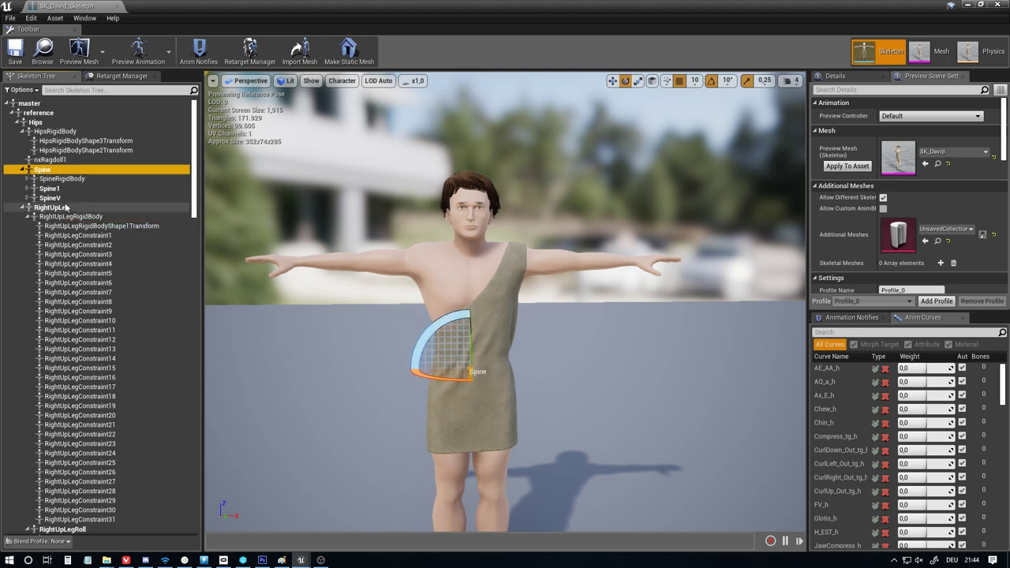
pyautogui.click(50, 199)
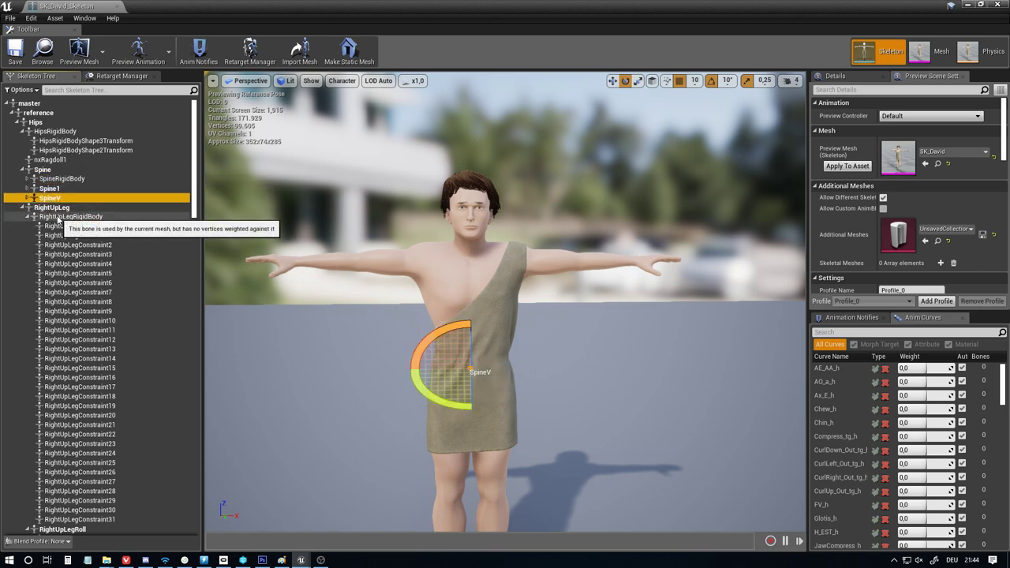
pyautogui.click(30, 209)
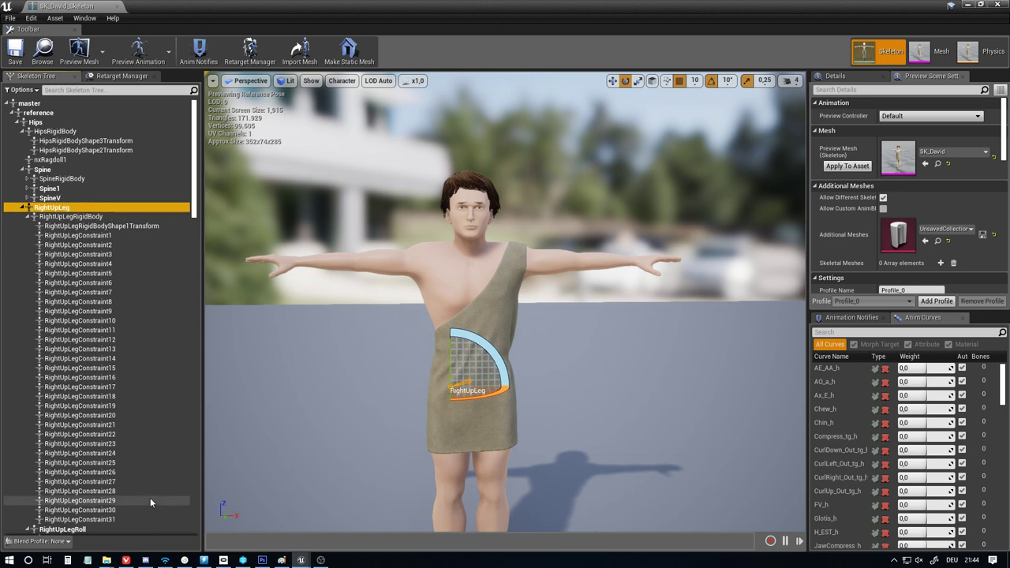
# Dock the SK_David_Skeleton editor alongside the other open editors, and switch to Paint
pyautogui.moveTo(98, 6); pyautogui.dragTo(399, 7)
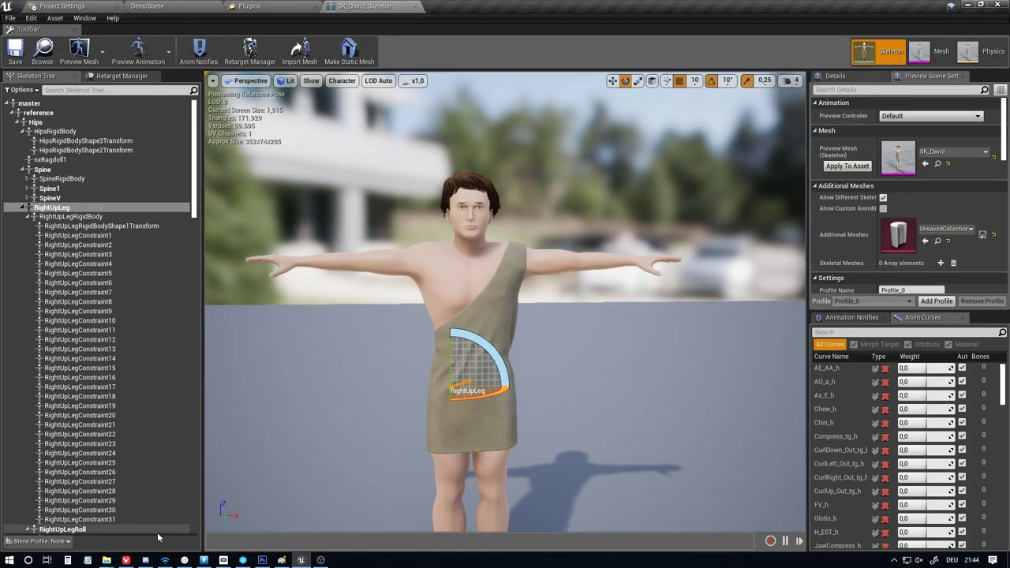
pyautogui.click(281, 561)
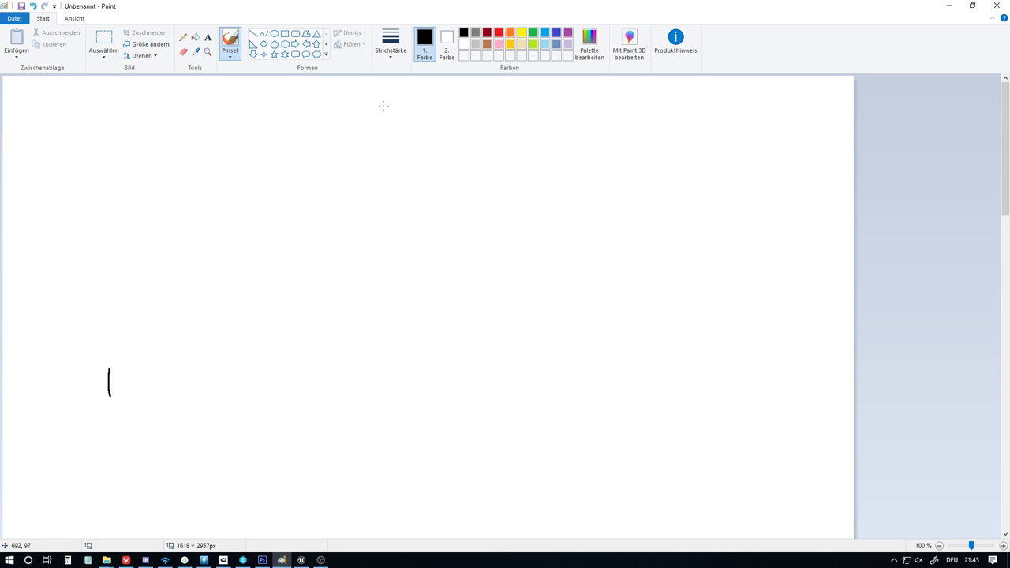
pyautogui.moveTo(233, 90); pyautogui.dragTo(229, 103)
pyautogui.hotkey('ctrl', 'z')
pyautogui.moveTo(108, 403); pyautogui.dragTo(109, 375)
pyautogui.hotkey('ctrl', 'z')
# Draw a stick figure's two slanted legs about 170 px tall and an upright torso about 214 px long with black straight lines
pyautogui.click(252, 33)
pyautogui.click(399, 44)
pyautogui.click(426, 45)
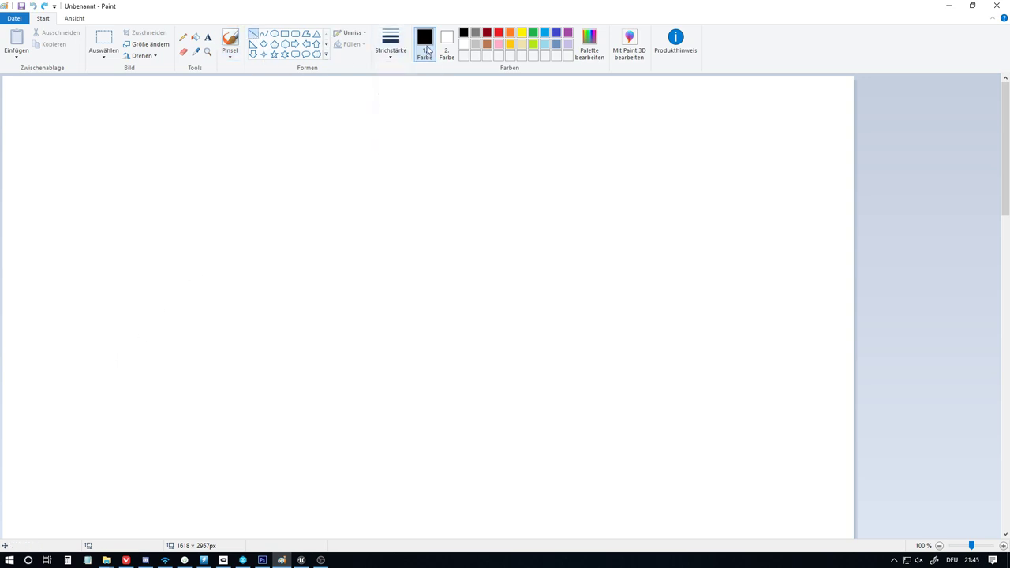
pyautogui.moveTo(104, 407); pyautogui.dragTo(120, 321)
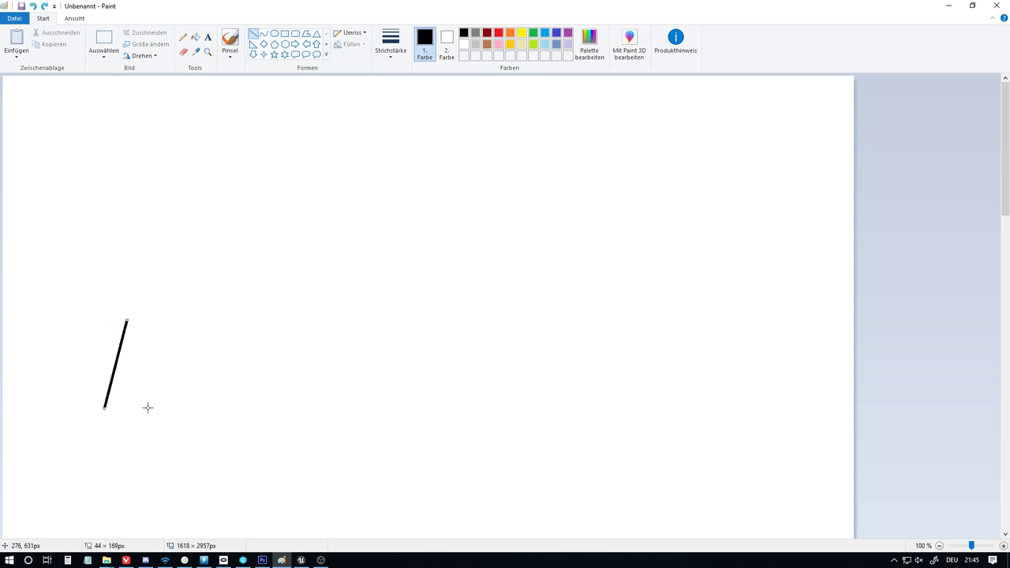
pyautogui.moveTo(151, 408); pyautogui.dragTo(128, 321)
pyautogui.moveTo(131, 210); pyautogui.dragTo(127, 320)
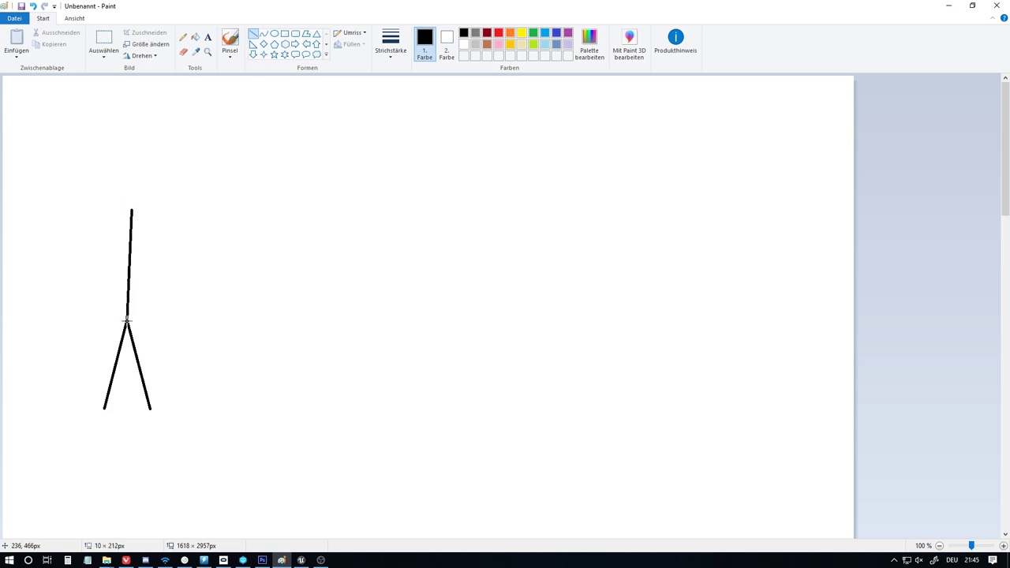
pyautogui.moveTo(132, 210); pyautogui.dragTo(127, 207)
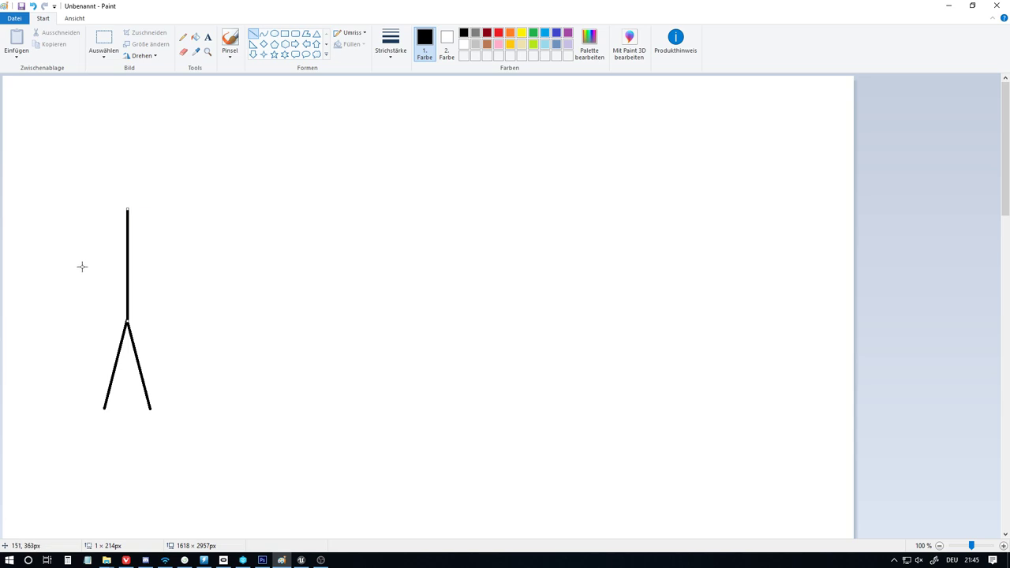
# Add two arms sloping down from the top of the torso and a round head about 70 px across
pyautogui.moveTo(79, 269); pyautogui.dragTo(127, 209)
pyautogui.moveTo(170, 267); pyautogui.dragTo(127, 210)
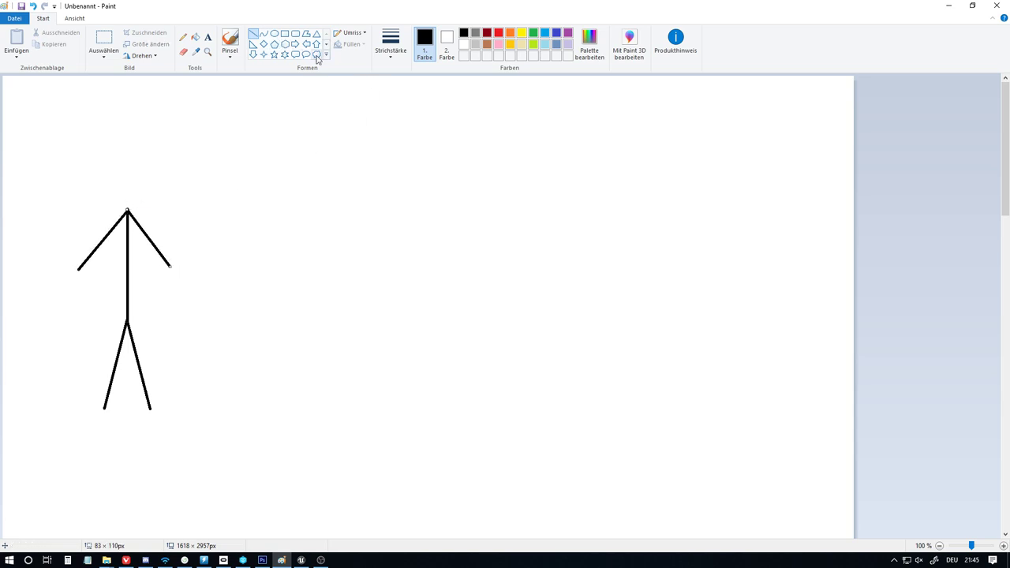
pyautogui.click(273, 33)
pyautogui.moveTo(108, 173); pyautogui.dragTo(147, 211)
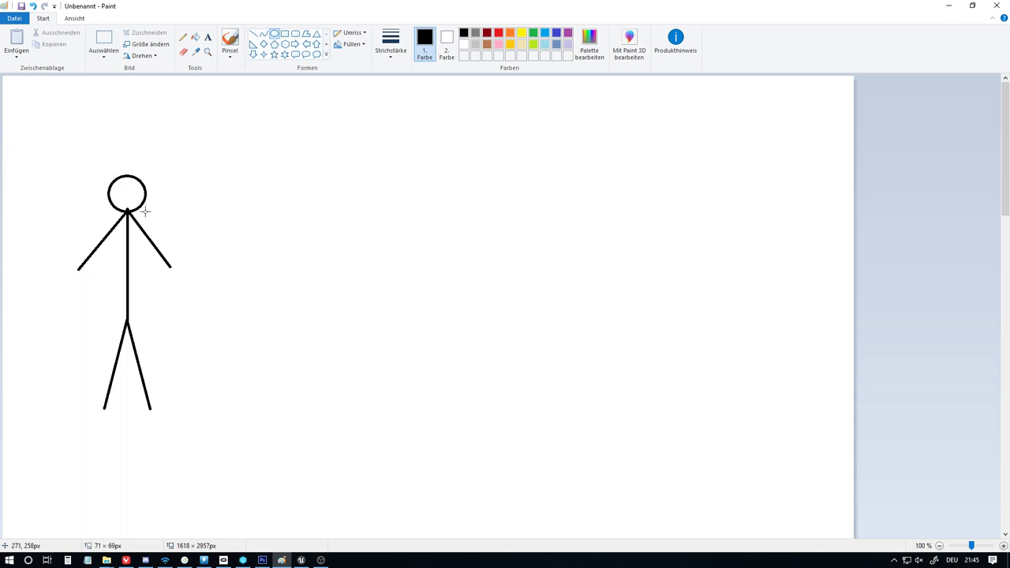
pyautogui.click(78, 130)
# Copy the whole stick figure and place the duplicate beside the original, to its right
pyautogui.click(104, 54)
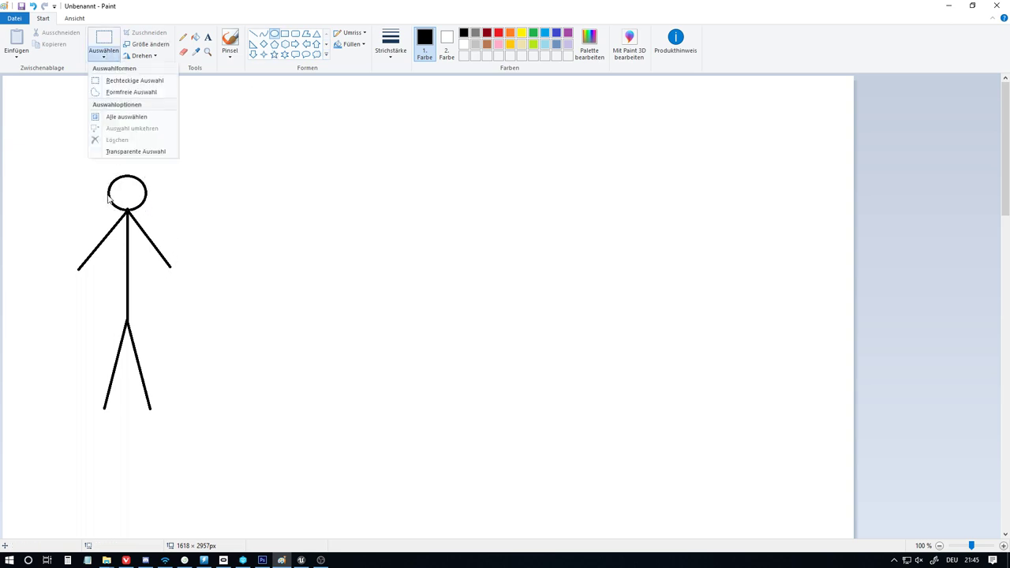
pyautogui.click(48, 198)
pyautogui.click(104, 38)
pyautogui.click(103, 39)
pyautogui.moveTo(34, 153); pyautogui.dragTo(237, 451)
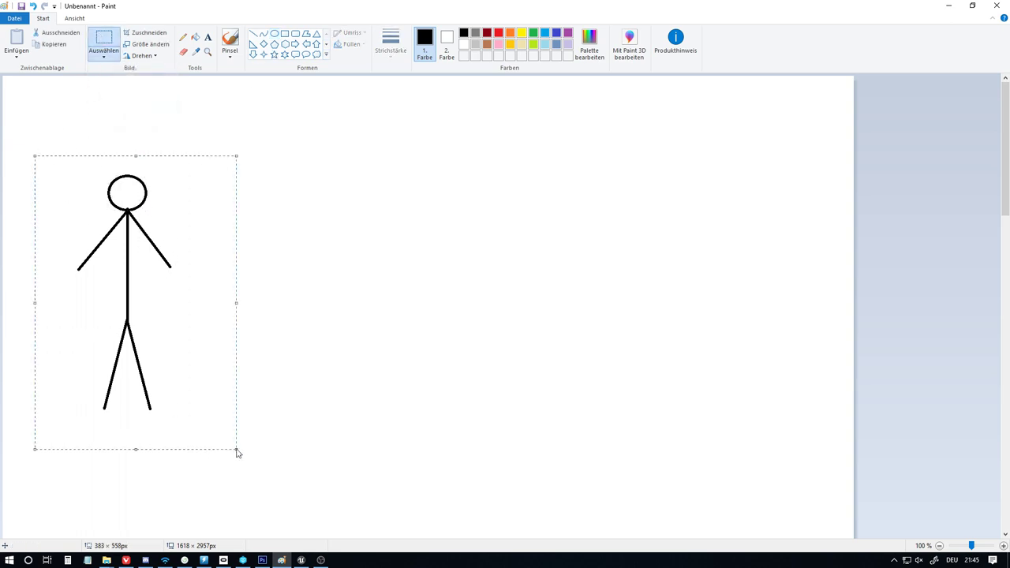
pyautogui.hotkey('ctrl', 'c')
pyautogui.hotkey('ctrl', 'v')
pyautogui.moveTo(144, 184); pyautogui.dragTo(394, 257)
pyautogui.click(503, 252)
# Add the label "David" in 24-point text above the original stick figure
pyautogui.click(208, 37)
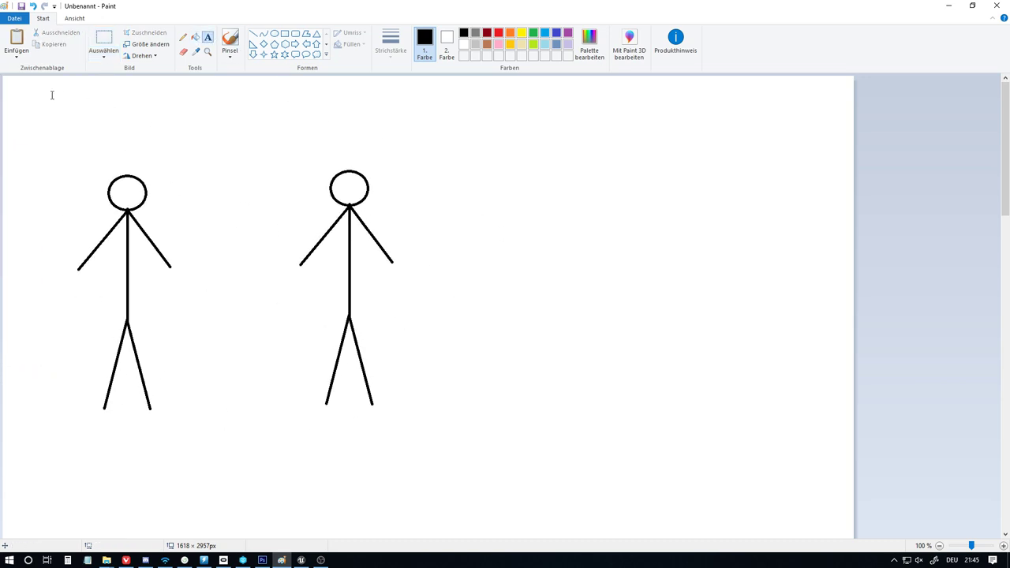
pyautogui.click(77, 107)
pyautogui.write('David')
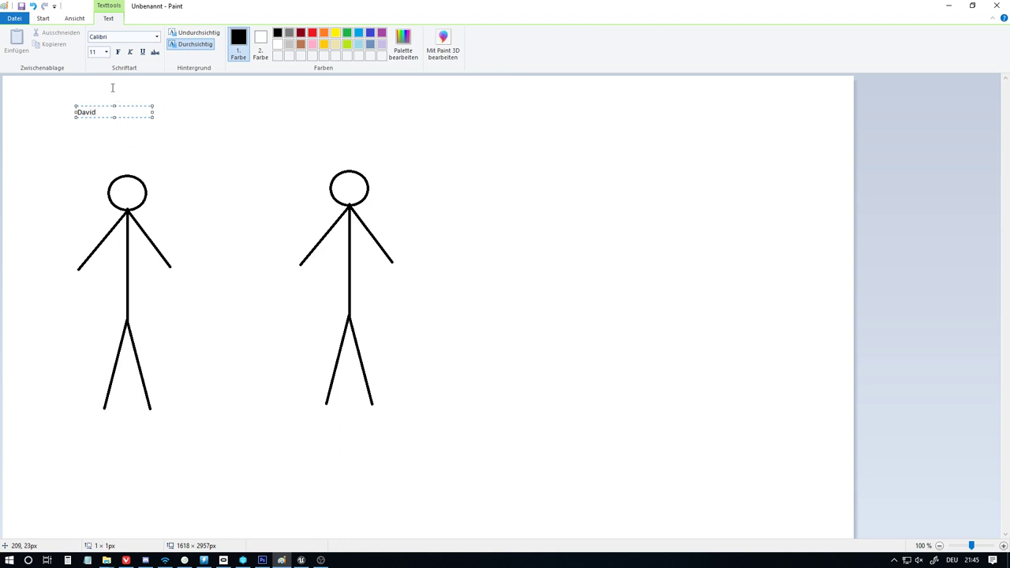
pyautogui.hotkey('ctrl', 'a')
pyautogui.click(106, 52)
pyautogui.click(95, 152)
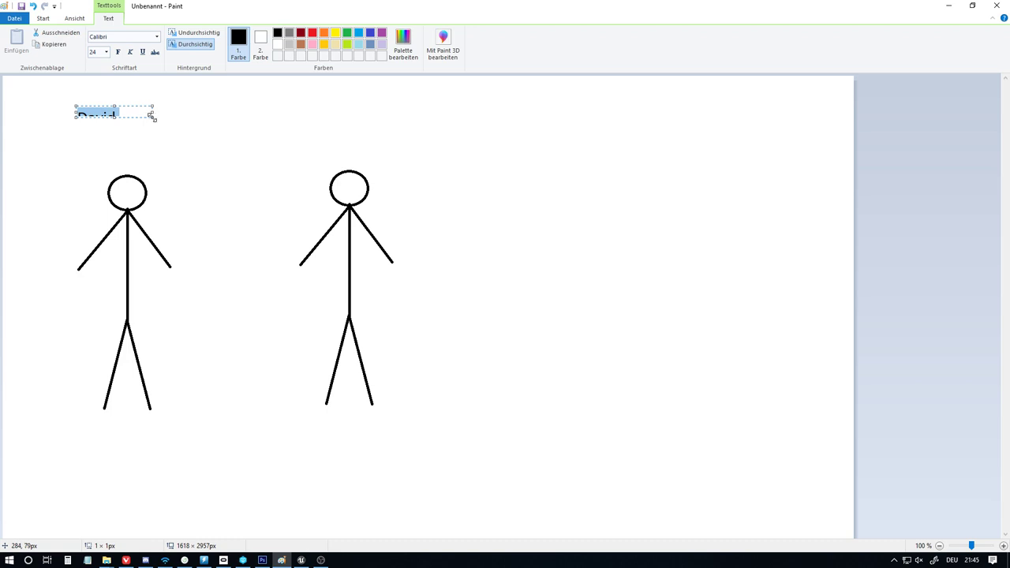
pyautogui.moveTo(152, 117); pyautogui.dragTo(167, 149)
pyautogui.moveTo(138, 106); pyautogui.dragTo(165, 100)
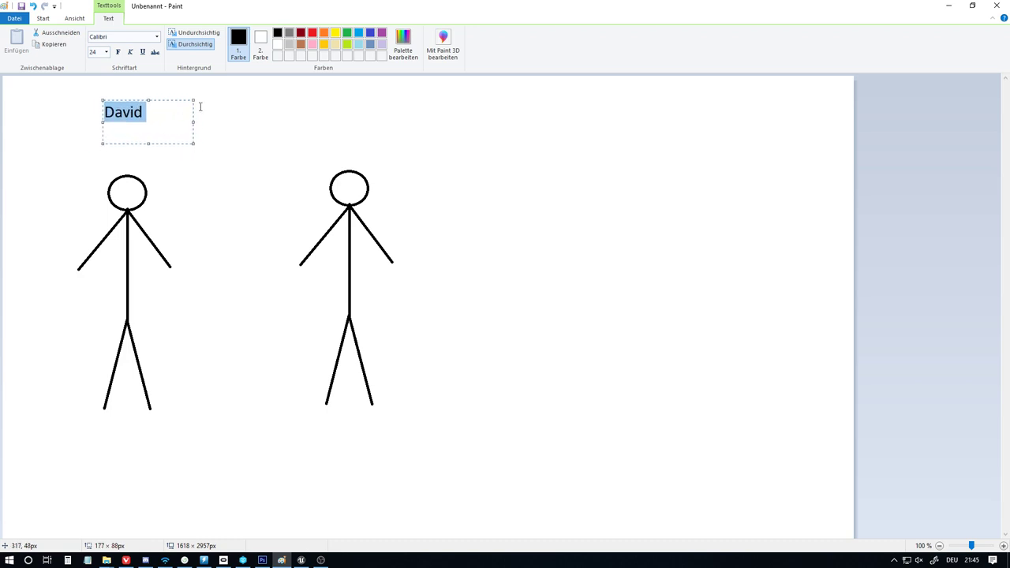
pyautogui.click(261, 107)
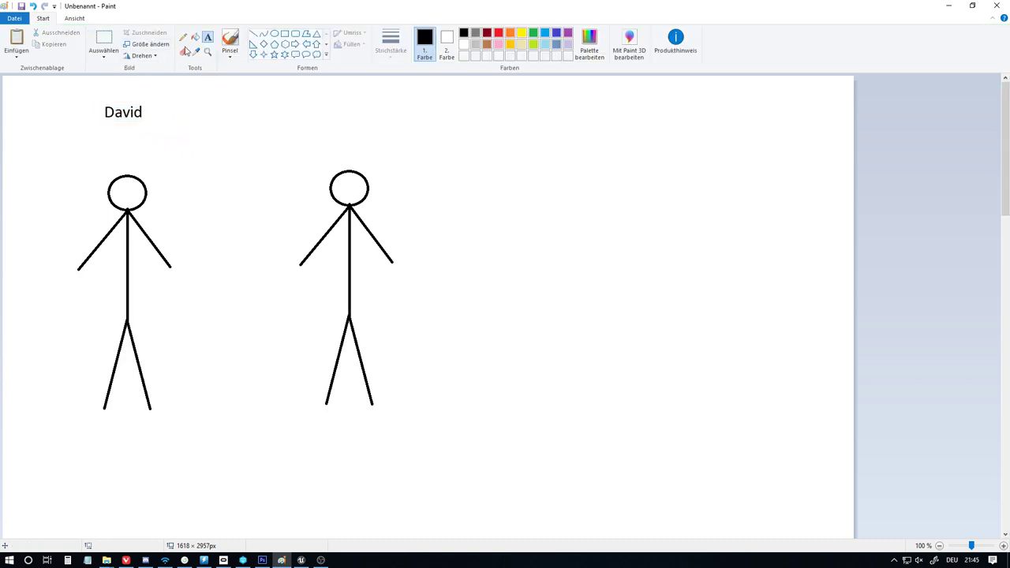
# Add the label "UE4" above the duplicated stick figure
pyautogui.click(322, 96)
pyautogui.write('UE')
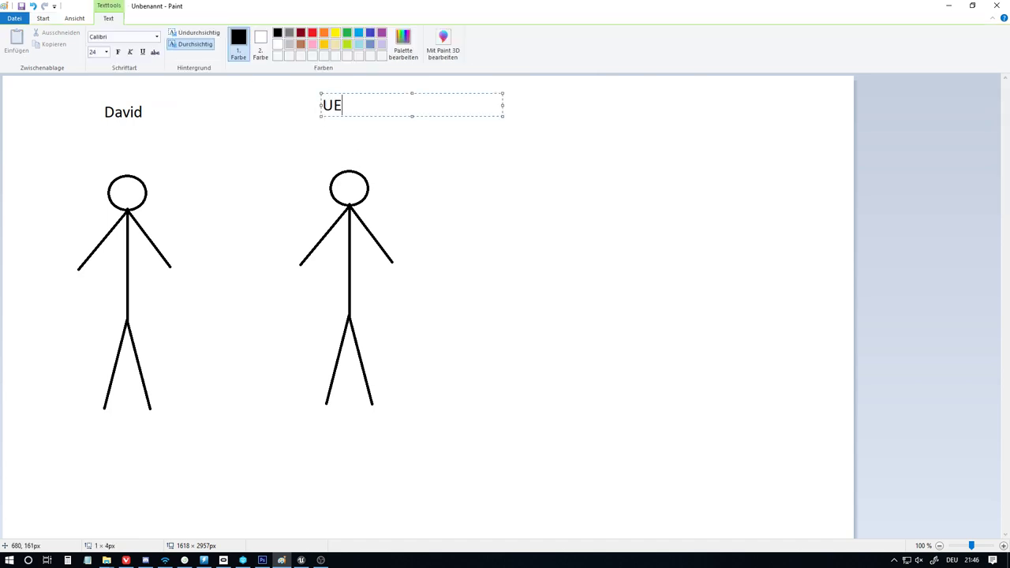
pyautogui.write('$')
pyautogui.press('BackSpace')
pyautogui.write('4')
pyautogui.moveTo(461, 114); pyautogui.dragTo(470, 115)
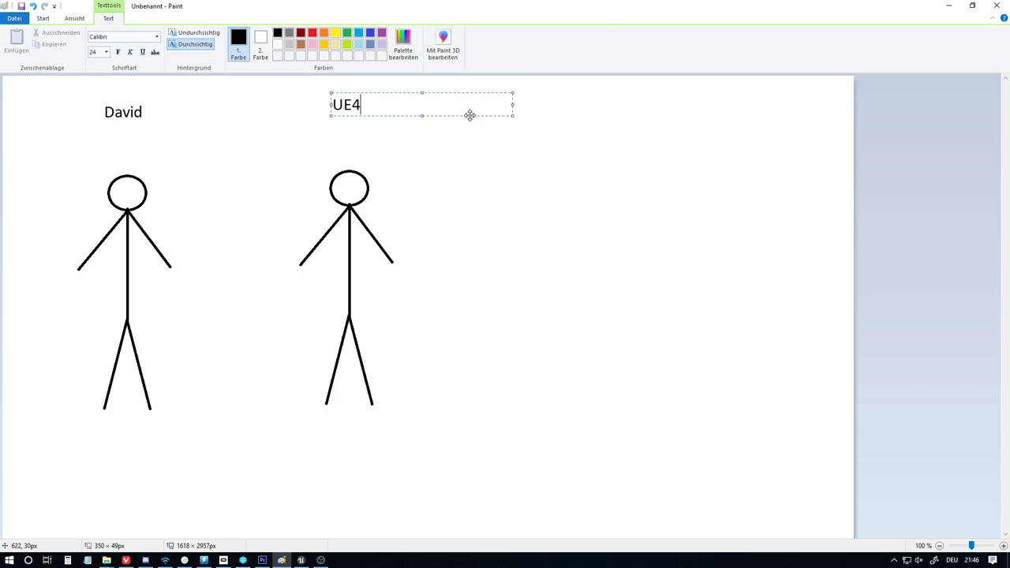
pyautogui.click(482, 165)
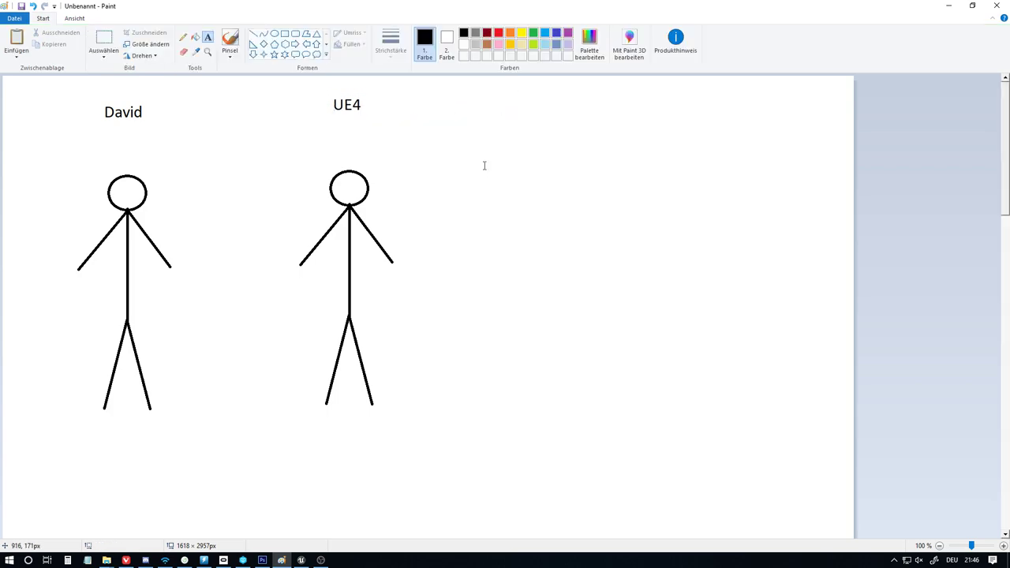
# Switch to Unreal Editor and open UE4_Mannequin_Skeleton from the HaveASitPack Mesh folder
pyautogui.click(297, 561)
pyautogui.click(162, 6)
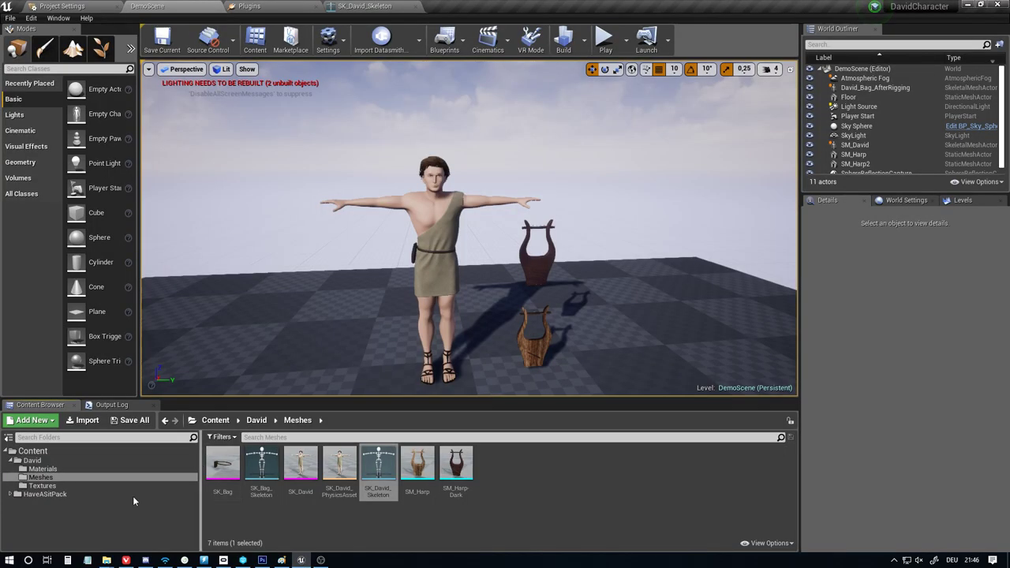
pyautogui.click(47, 494)
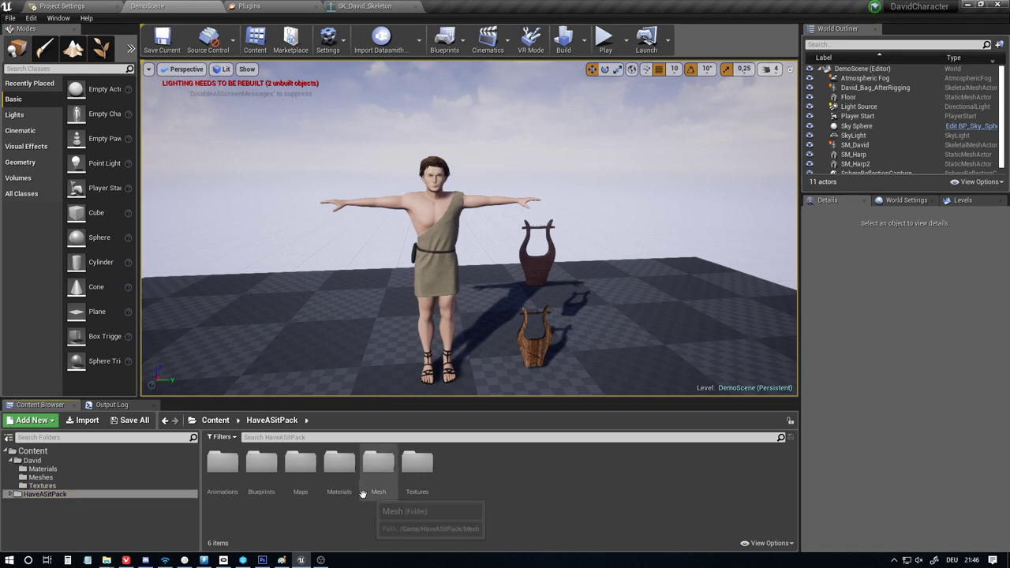
pyautogui.doubleClick(379, 470)
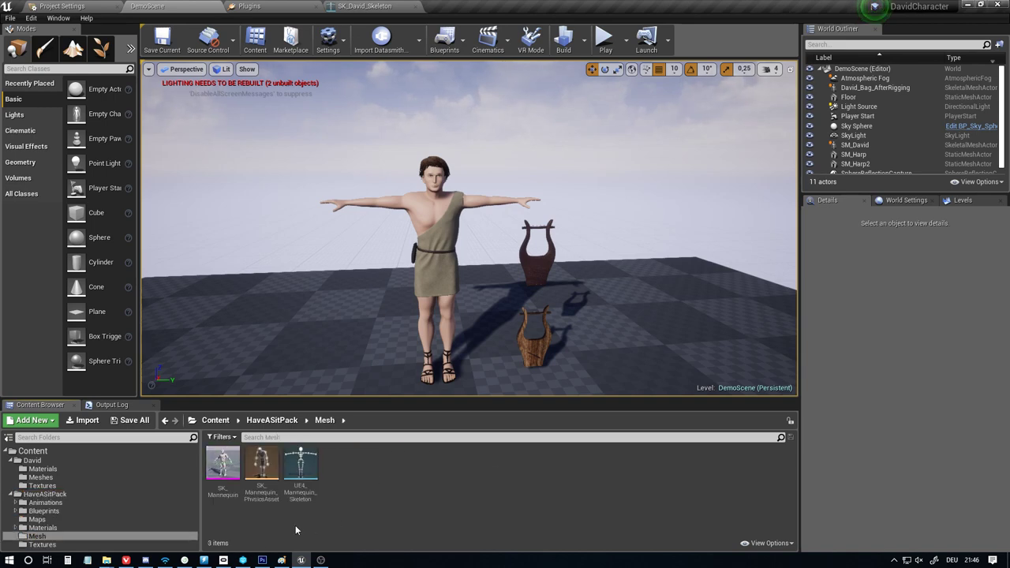
pyautogui.doubleClick(300, 465)
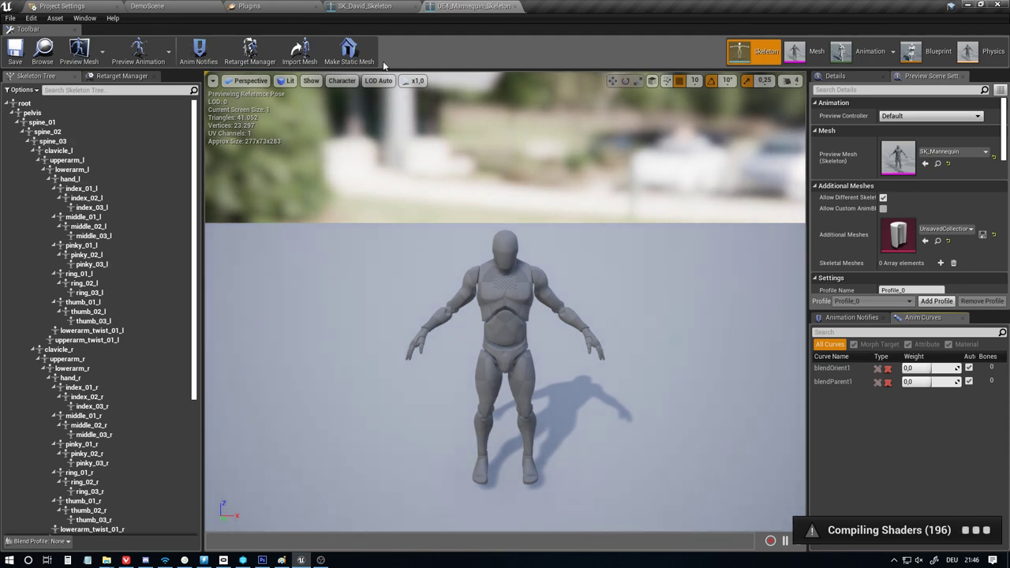
# Return to SK_David_Skeleton and examine the character's T-pose
pyautogui.click(364, 5)
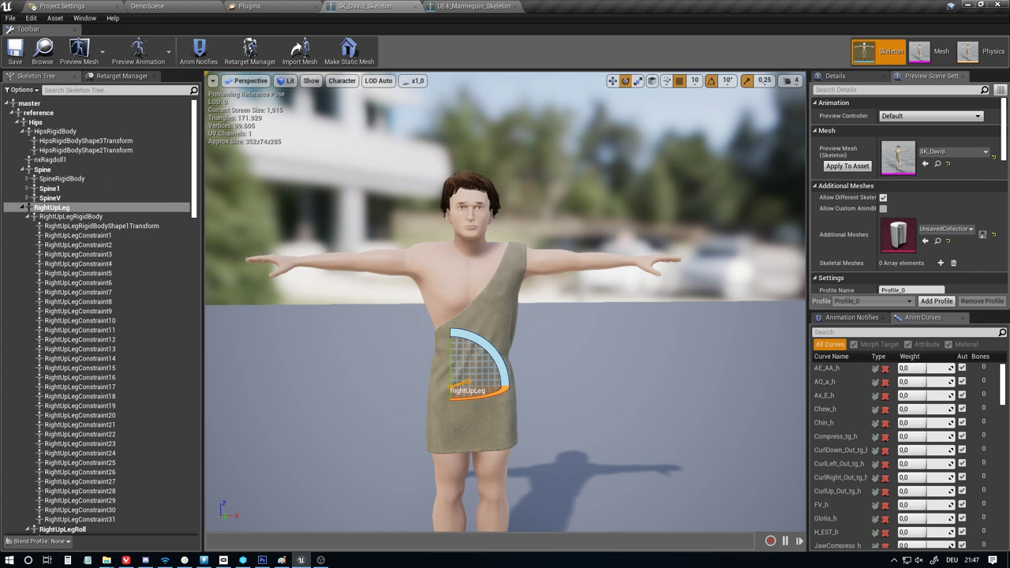
pyautogui.moveTo(365, 380); pyautogui.dragTo(363, 323, button='right')
pyautogui.press('s')
pyautogui.press('w')
pyautogui.moveTo(373, 369); pyautogui.dragTo(373, 399)
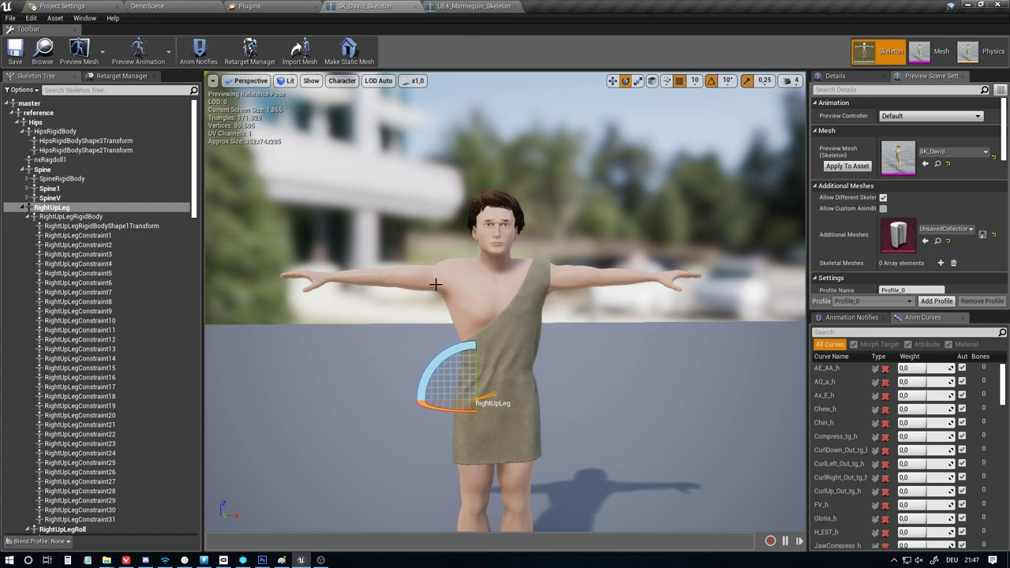
# Compare the UE4 mannequin's reference pose with David's T-pose and switch to the Paint sketch
pyautogui.hotkey('ctrl', 'Tab')
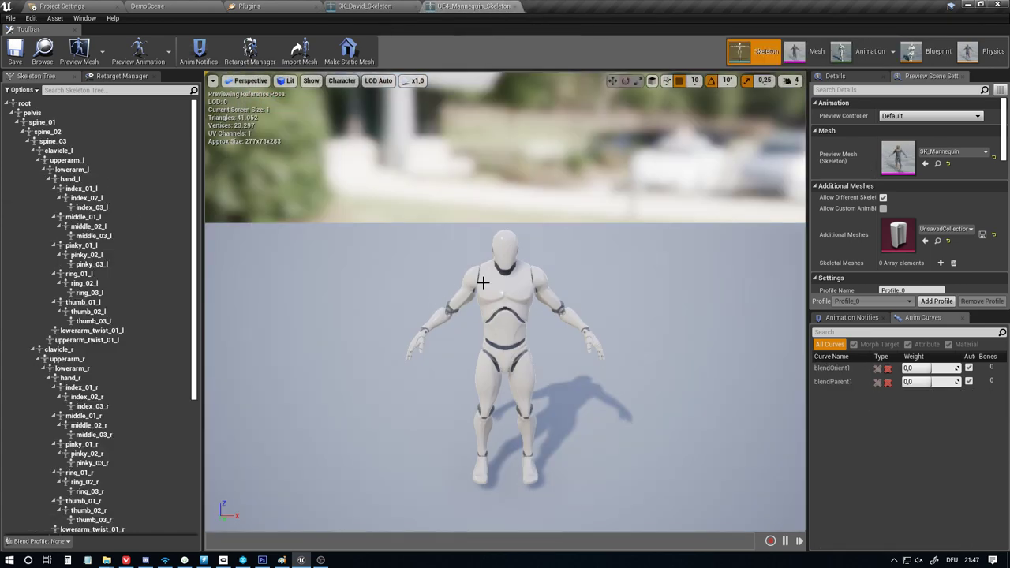
pyautogui.click(367, 7)
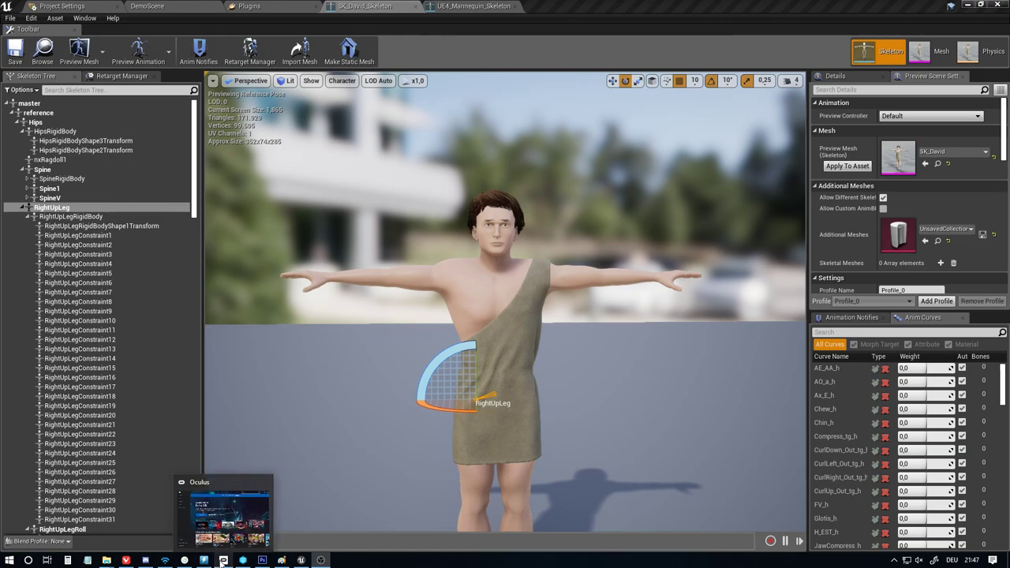
pyautogui.click(281, 561)
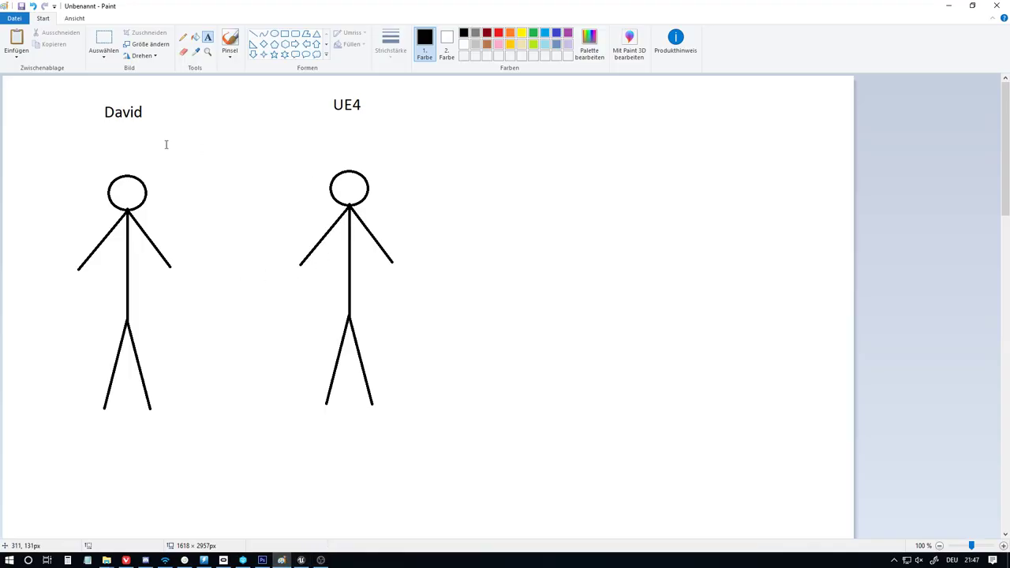
# Choose the ellipse shape and set both the primary and secondary colours to red
pyautogui.click(274, 34)
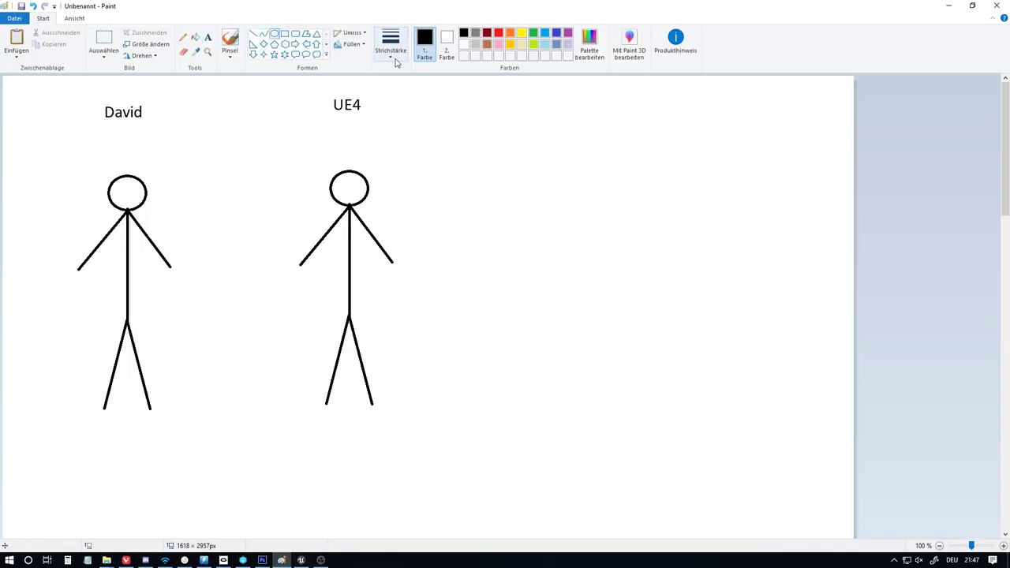
pyautogui.click(447, 41)
pyautogui.click(464, 32)
pyautogui.click(425, 43)
pyautogui.click(487, 32)
pyautogui.click(498, 33)
pyautogui.click(448, 49)
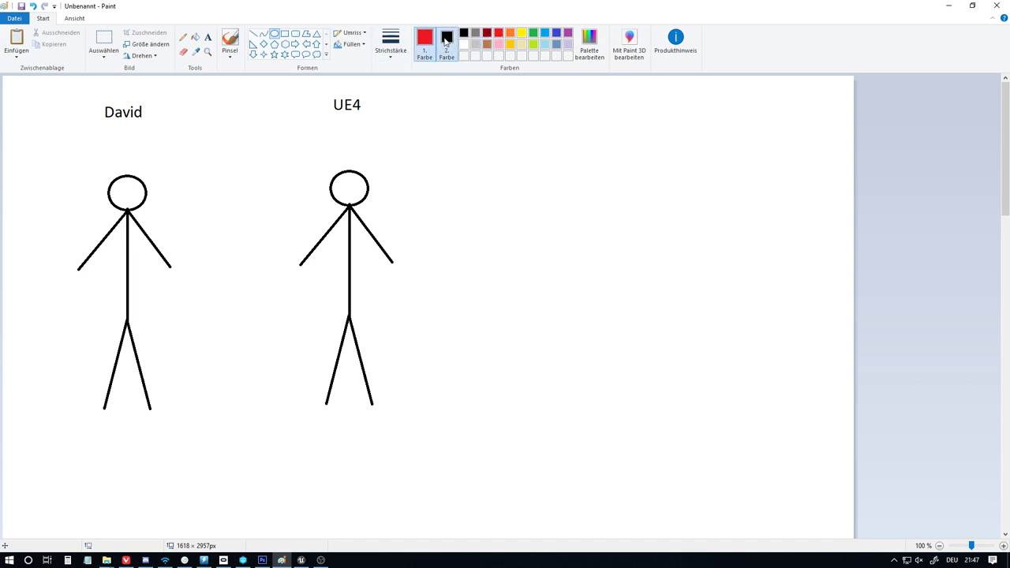
pyautogui.click(499, 32)
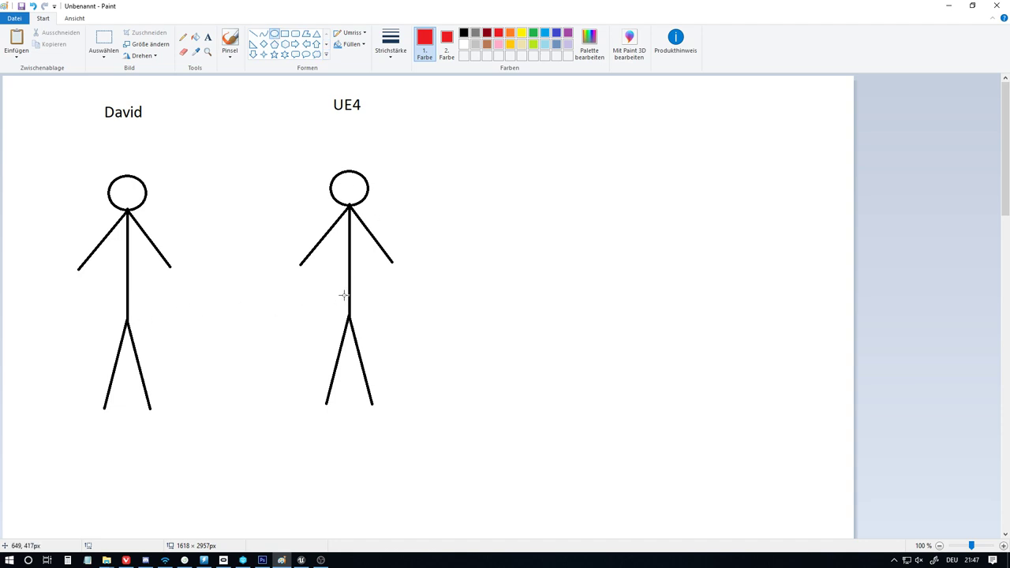
# Draw small solid-filled red dots along both spines, three on the UE4 figure and five on the David figure
pyautogui.moveTo(344, 290); pyautogui.dragTo(355, 300)
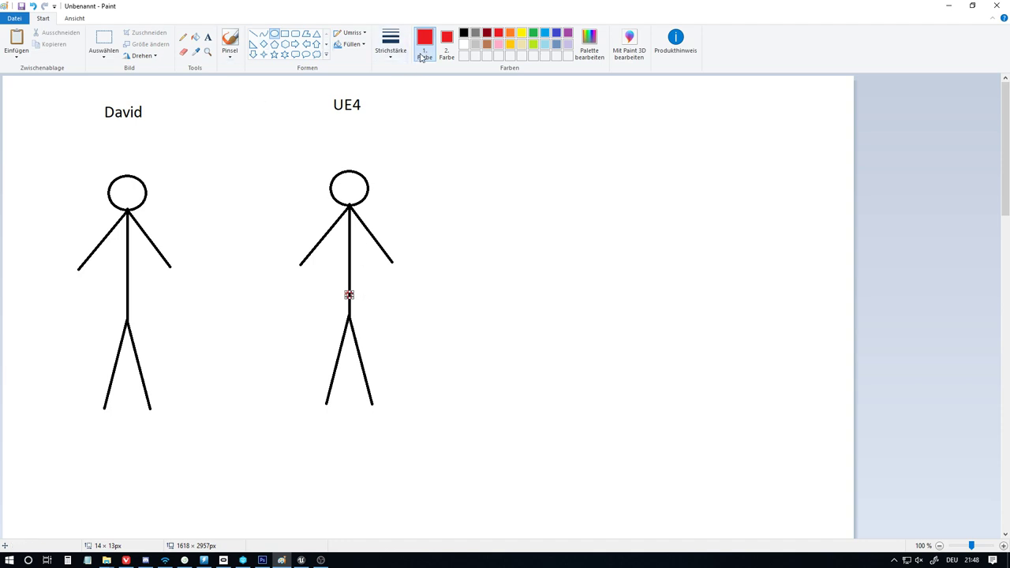
pyautogui.click(357, 47)
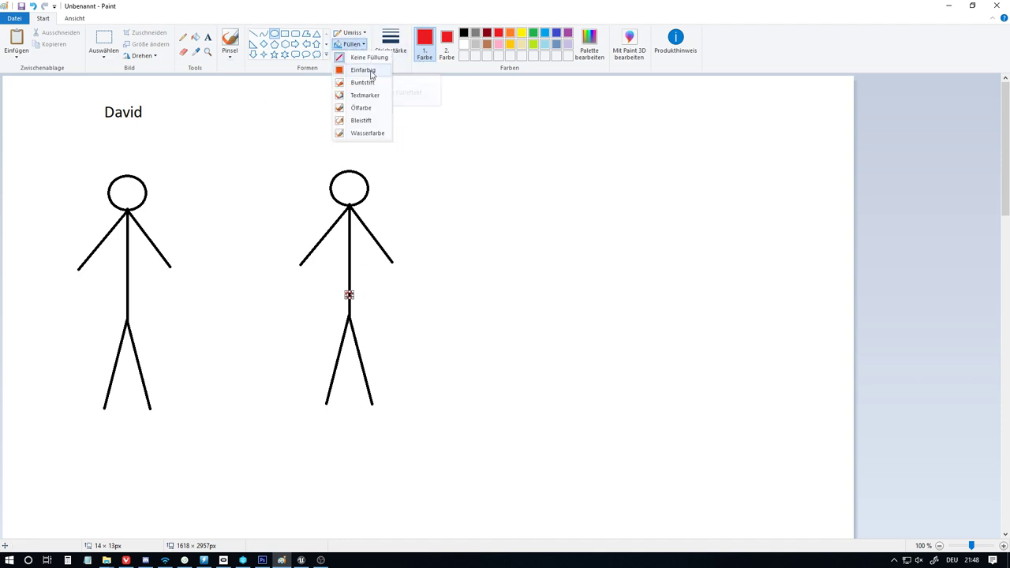
pyautogui.click(361, 71)
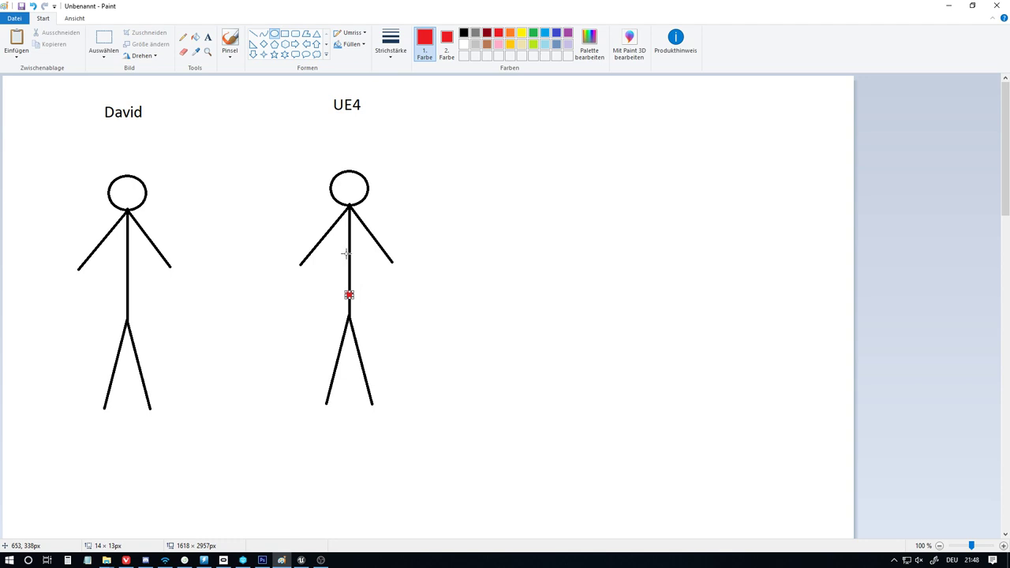
pyautogui.moveTo(343, 249); pyautogui.dragTo(353, 256)
pyautogui.moveTo(345, 211); pyautogui.dragTo(352, 218)
pyautogui.click(411, 254)
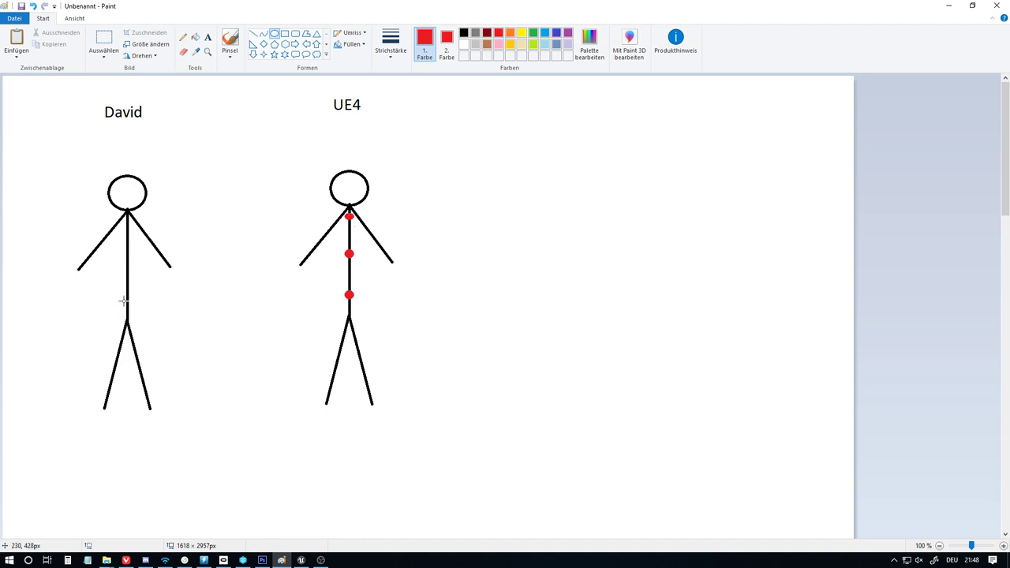
pyautogui.moveTo(122, 300)
pyautogui.mouseDown()
pyautogui.moveTo(134, 308)
pyautogui.moveTo(124, 257)
pyautogui.moveTo(131, 262)
pyautogui.moveTo(133, 226)
pyautogui.mouseUp()
# Sketch a small red freehand arrow pointing at the lowest spine dot of the UE4 figure
pyautogui.click(184, 38)
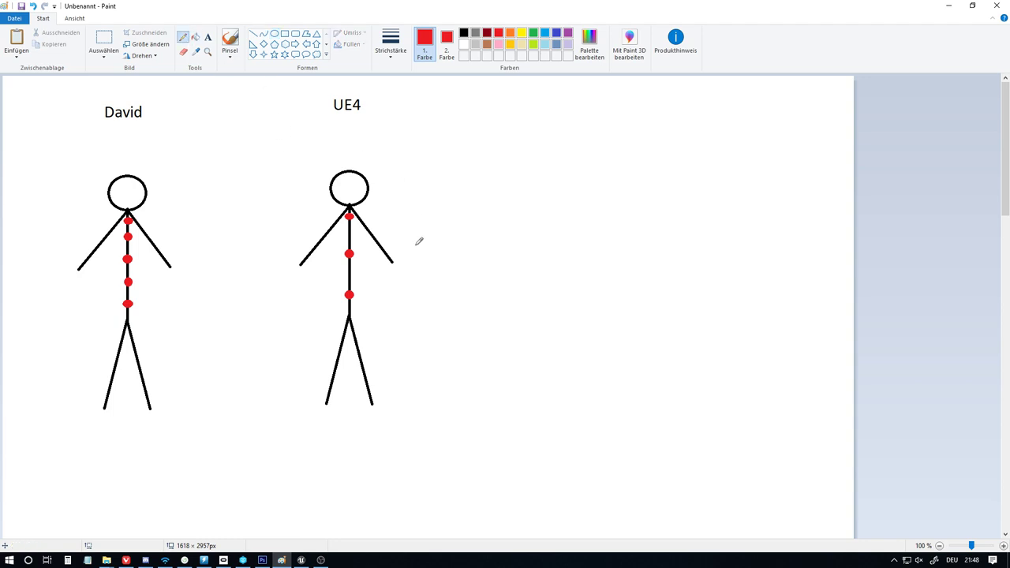
pyautogui.moveTo(390, 302)
pyautogui.mouseDown()
pyautogui.moveTo(371, 296)
pyautogui.moveTo(383, 294)
pyautogui.mouseUp()
# Set both colours to white and erase the two slanted arms of the David figure
pyautogui.click(183, 52)
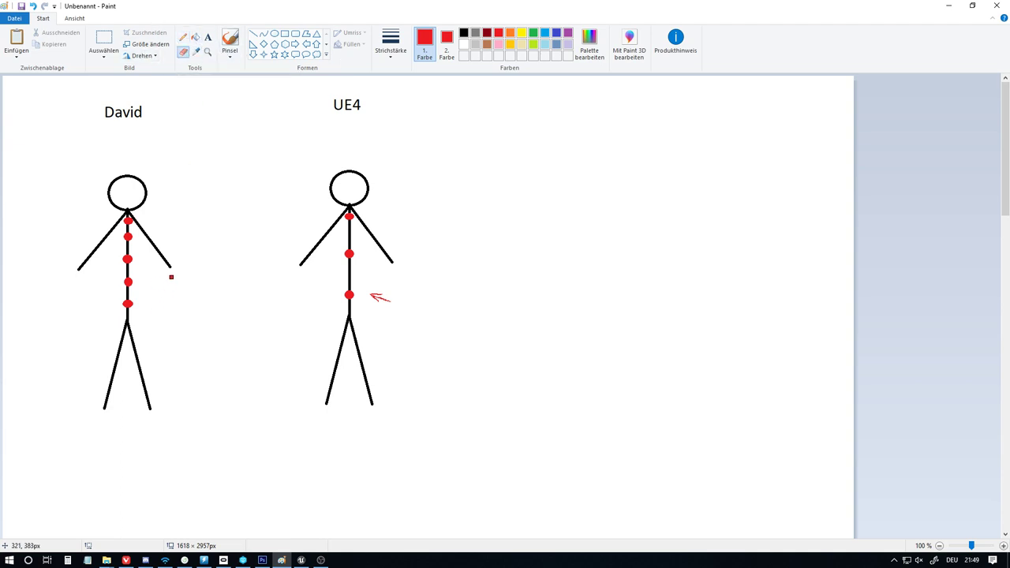
pyautogui.click(463, 44)
pyautogui.click(446, 43)
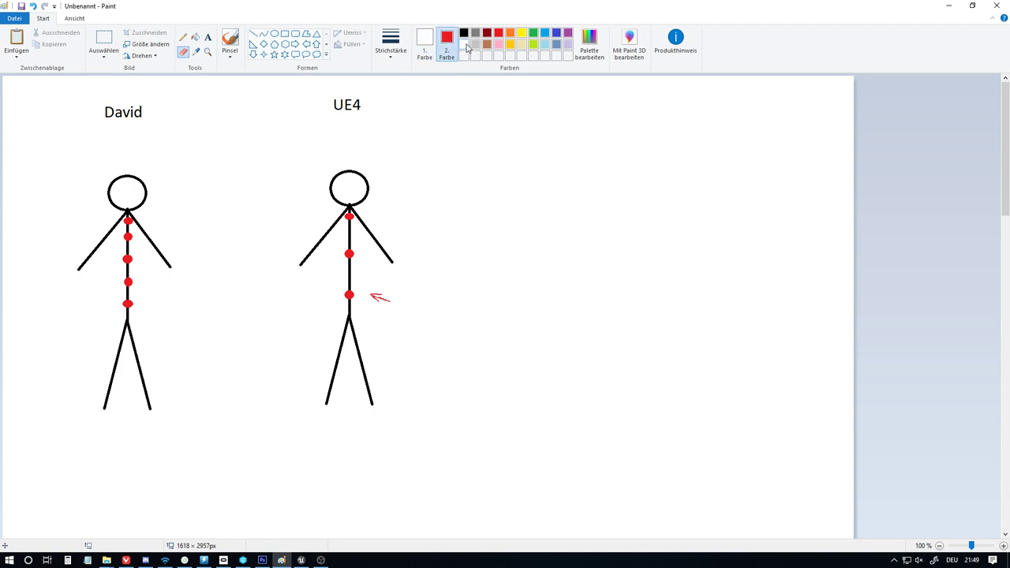
pyautogui.click(463, 44)
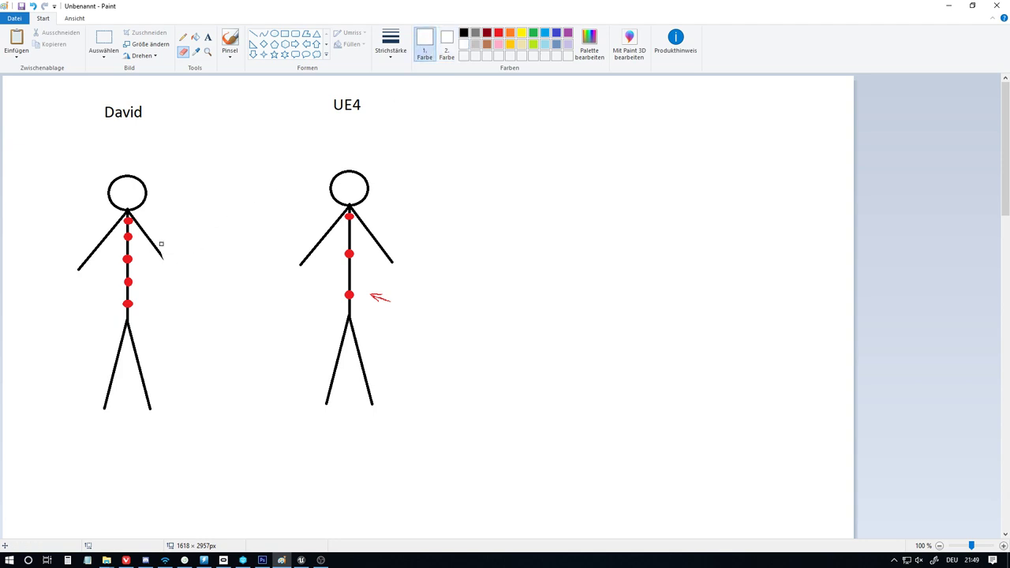
pyautogui.moveTo(161, 245); pyautogui.dragTo(142, 224)
pyautogui.moveTo(74, 274); pyautogui.dragTo(117, 221)
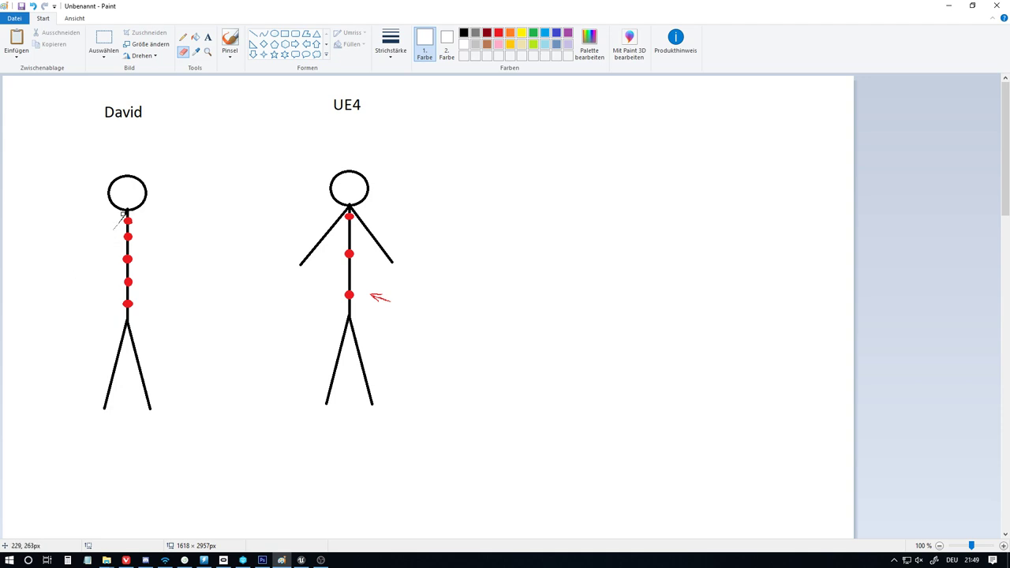
# Draw two straight black horizontal arms from David's neck to put the figure in a T-pose
pyautogui.click(253, 33)
pyautogui.click(463, 34)
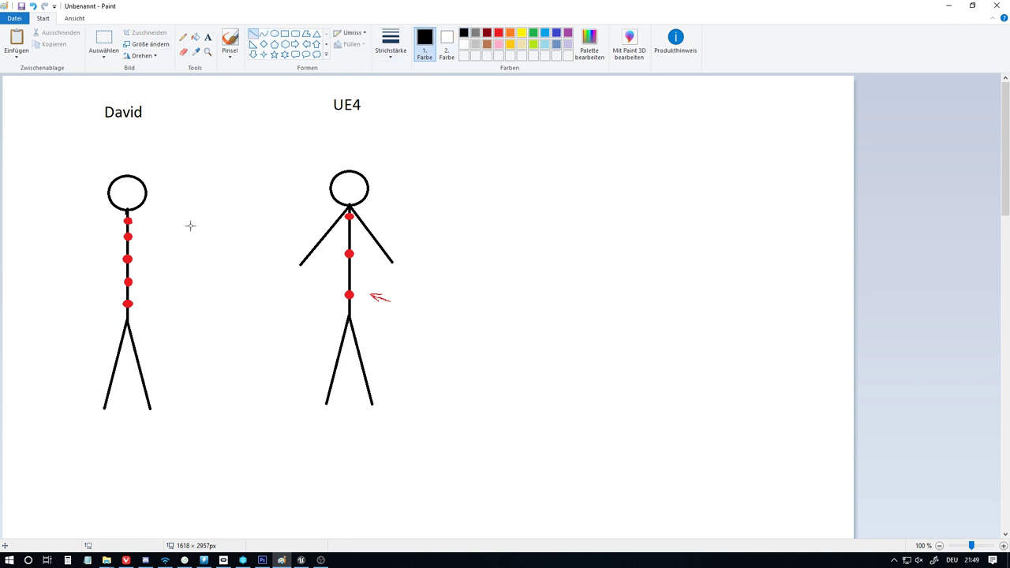
pyautogui.moveTo(127, 213); pyautogui.dragTo(28, 214)
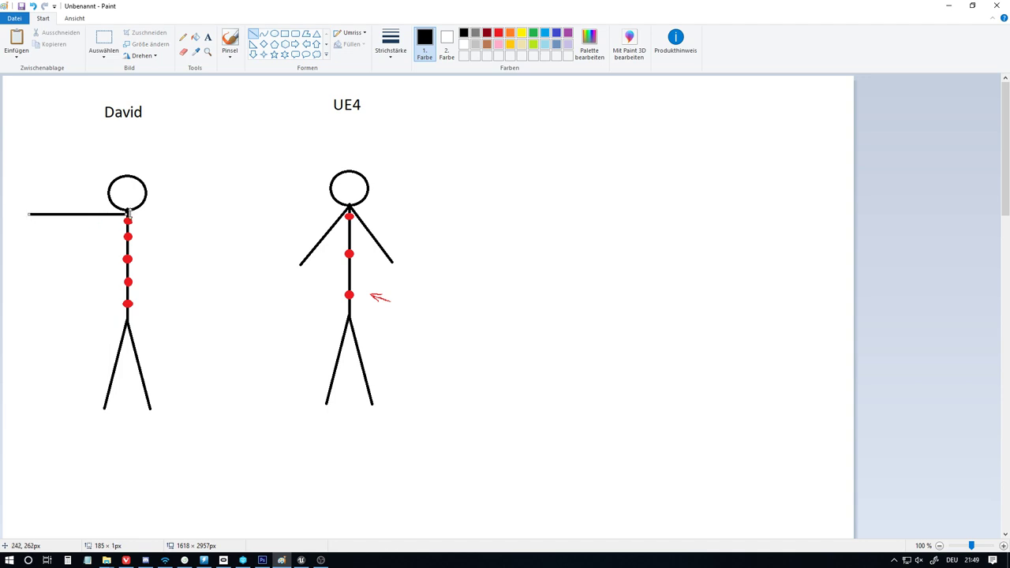
pyautogui.moveTo(218, 213); pyautogui.dragTo(127, 213)
pyautogui.click(228, 261)
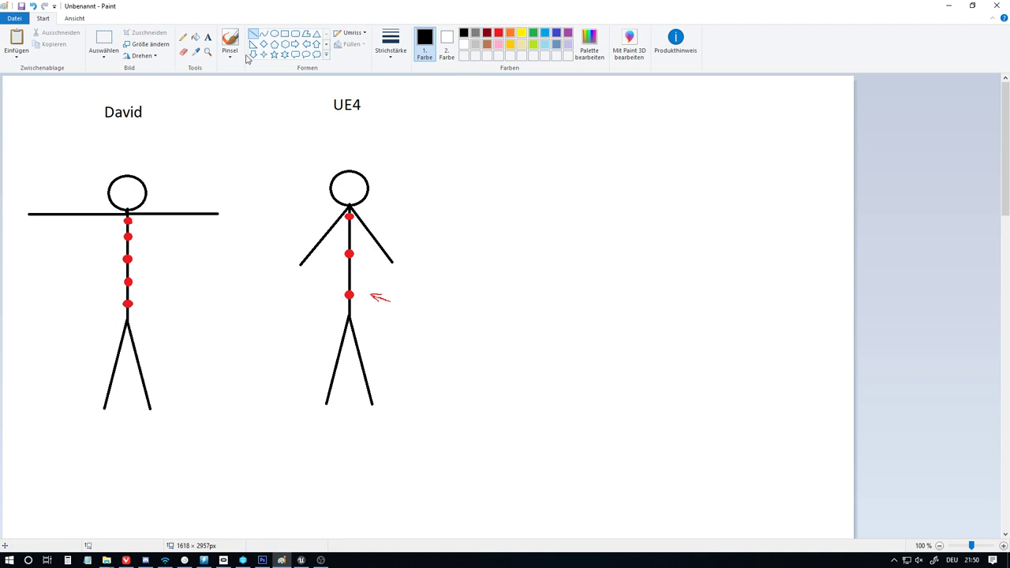
# Delete the red arrow beside the UE4 figure's lowest spine dot
pyautogui.click(103, 41)
pyautogui.moveTo(412, 316); pyautogui.dragTo(356, 267)
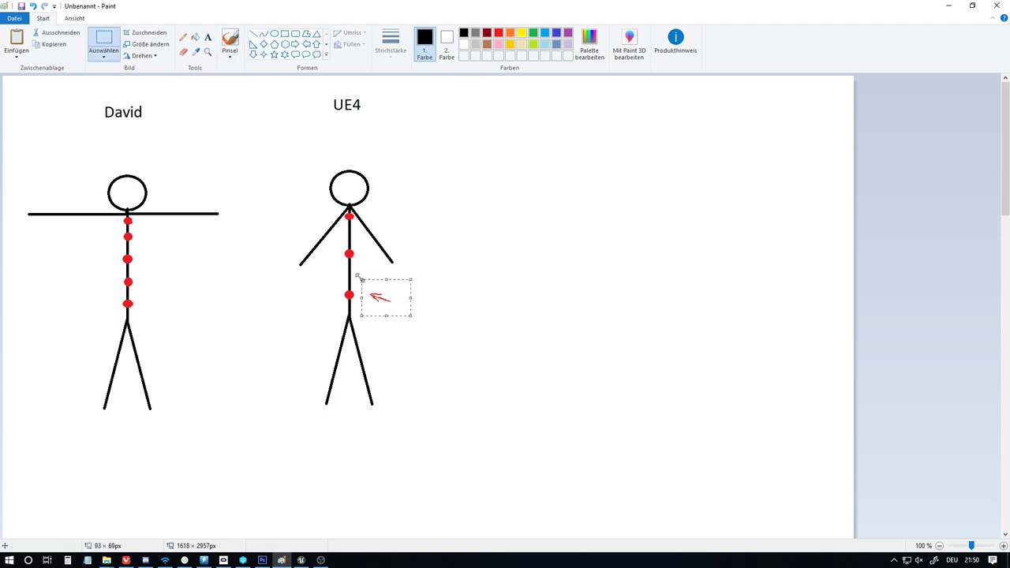
pyautogui.press('Delete')
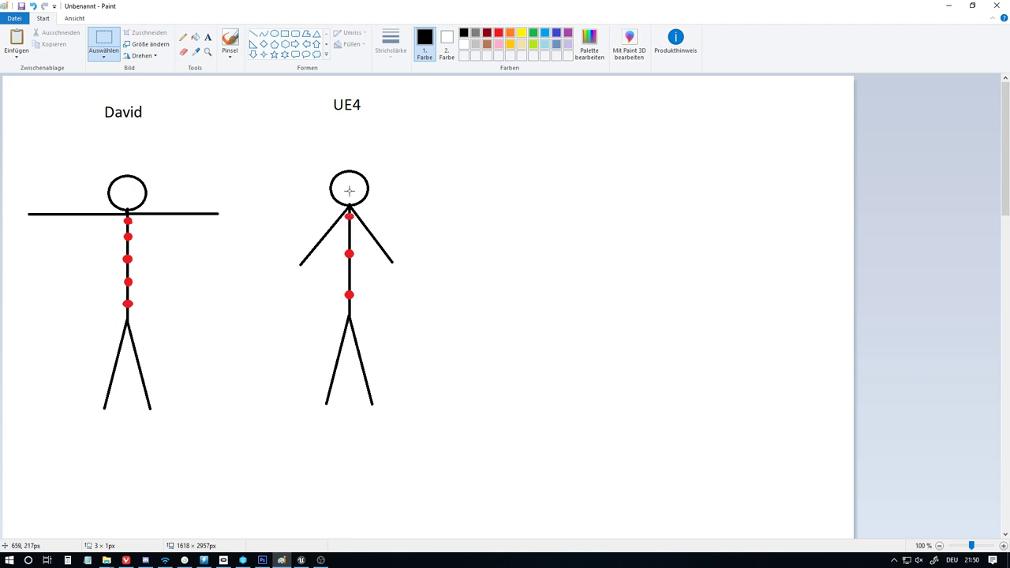
# Sketch a black curved arrow beside the UE4 figure's head and a small arrow at David's uppermost spine dot
pyautogui.click(183, 38)
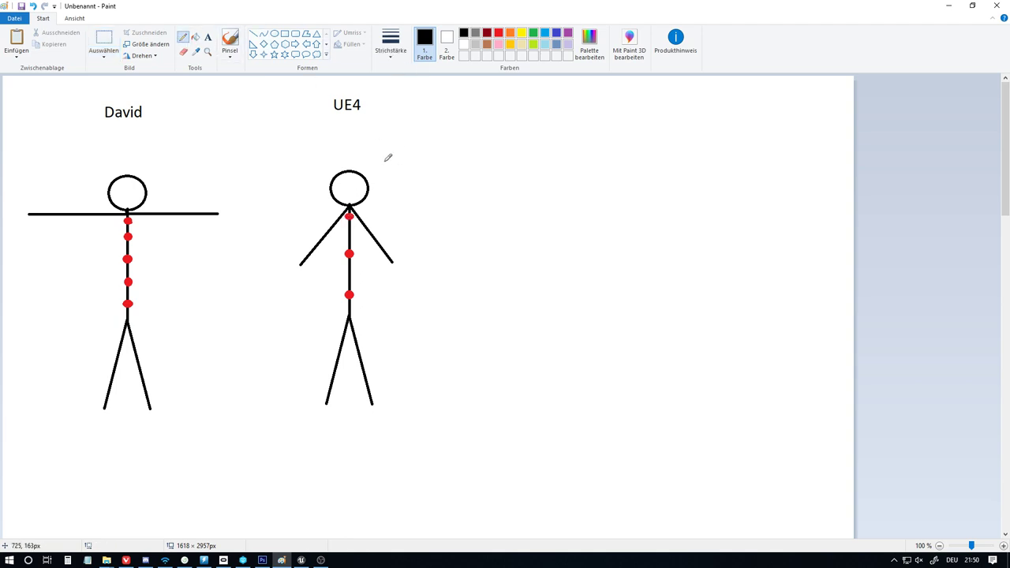
pyautogui.click(391, 43)
pyautogui.click(407, 95)
pyautogui.moveTo(384, 150)
pyautogui.mouseDown()
pyautogui.moveTo(431, 166)
pyautogui.moveTo(437, 177)
pyautogui.moveTo(424, 182)
pyautogui.moveTo(444, 189)
pyautogui.moveTo(426, 183)
pyautogui.mouseUp()
# Delete both black freehand arrows beside the David and UE4 figures
pyautogui.click(103, 43)
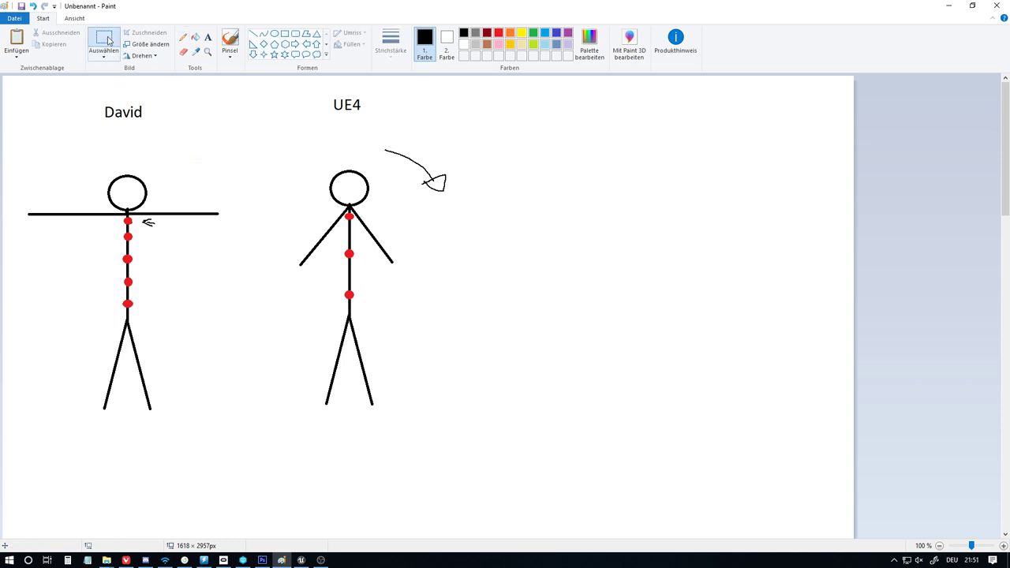
pyautogui.moveTo(191, 243); pyautogui.dragTo(146, 221)
pyautogui.click(189, 240)
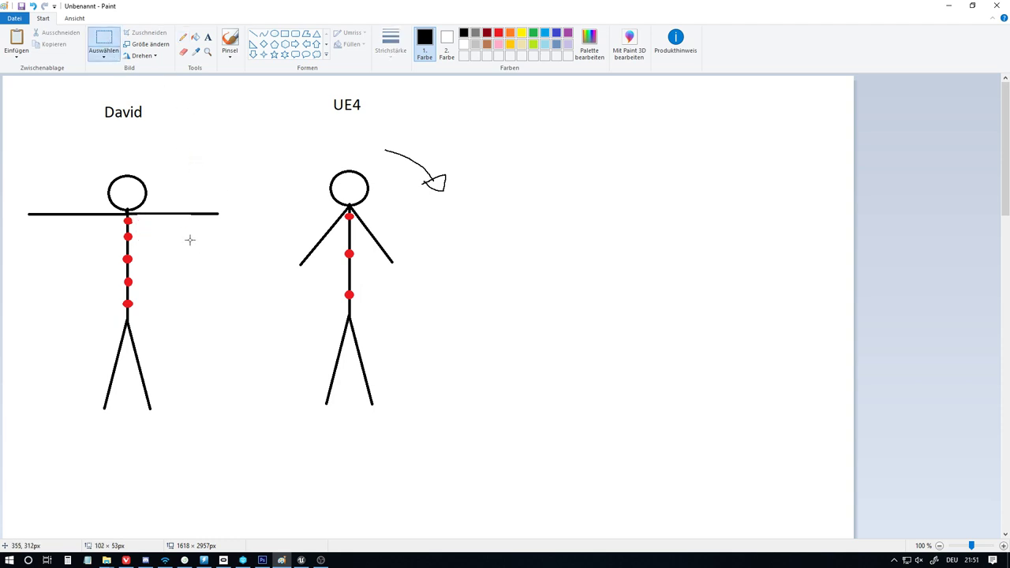
pyautogui.moveTo(379, 135); pyautogui.dragTo(500, 213)
pyautogui.press('Delete')
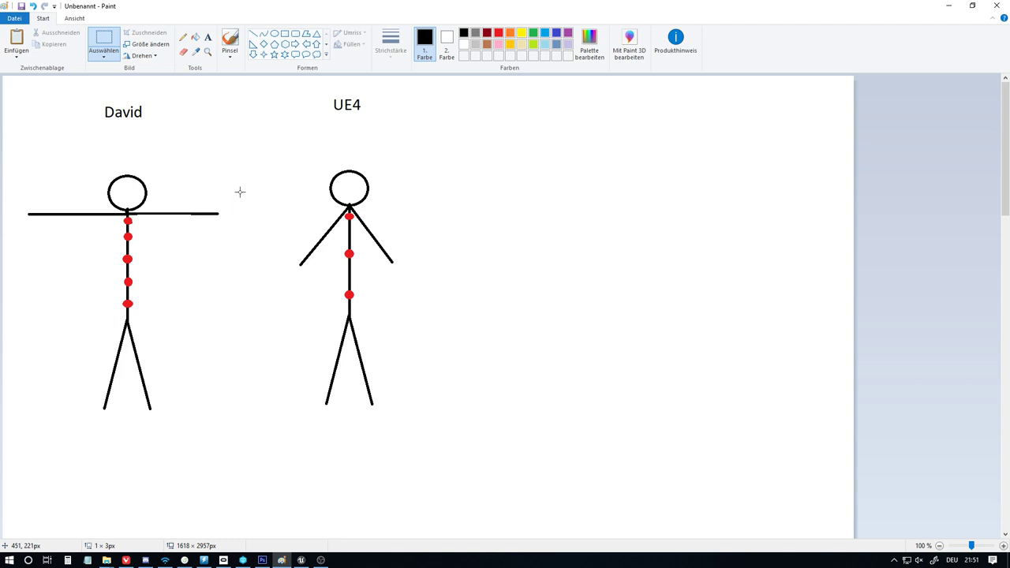
# Sketch a red callout from the UE4 figure's neck to a double-headed rotation arrow, plus an angle arc marked 30°
pyautogui.click(183, 37)
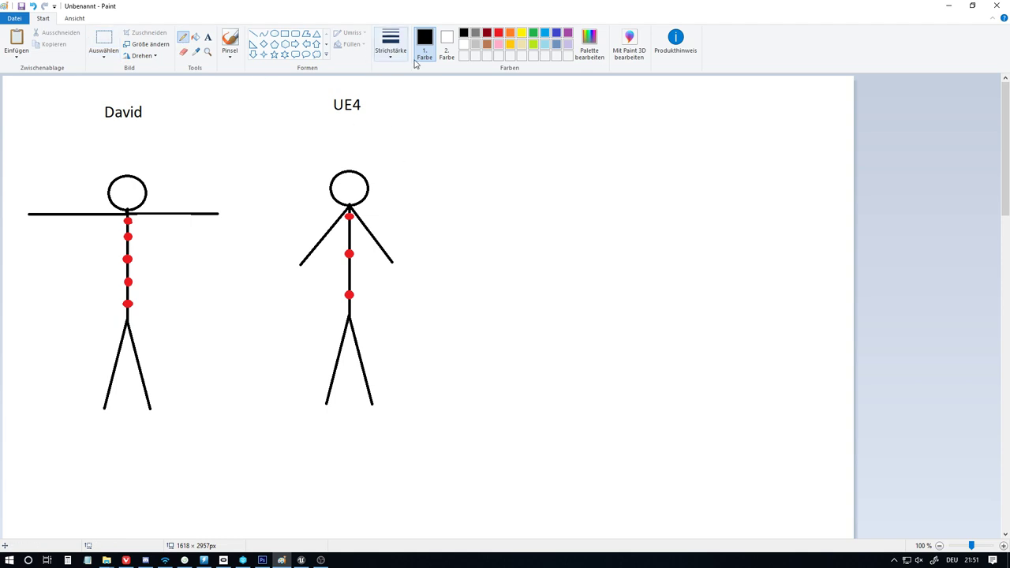
pyautogui.click(498, 34)
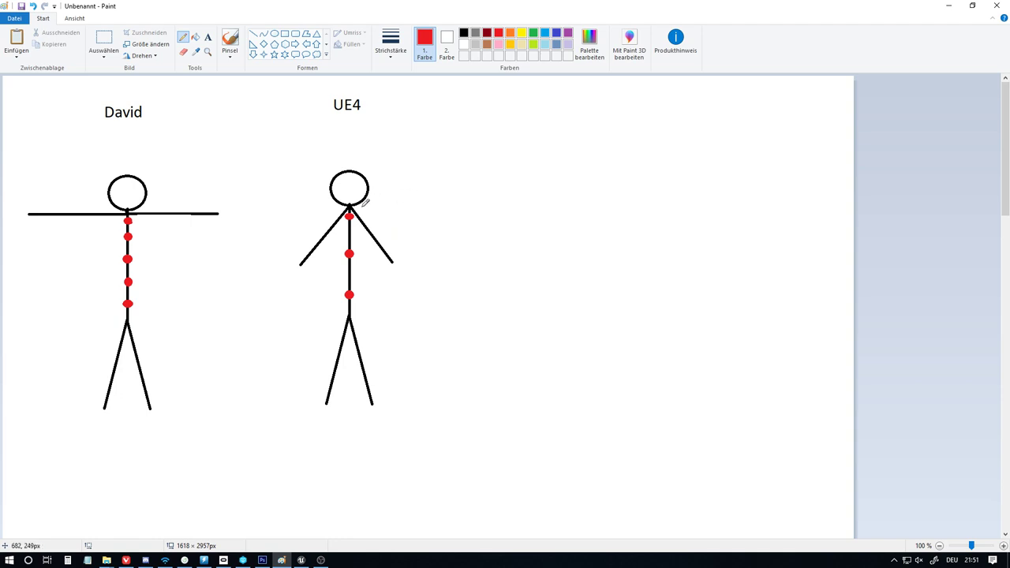
pyautogui.moveTo(363, 206)
pyautogui.mouseDown()
pyautogui.moveTo(395, 189)
pyautogui.moveTo(401, 151)
pyautogui.moveTo(428, 139)
pyautogui.moveTo(375, 150)
pyautogui.moveTo(392, 147)
pyautogui.mouseUp()
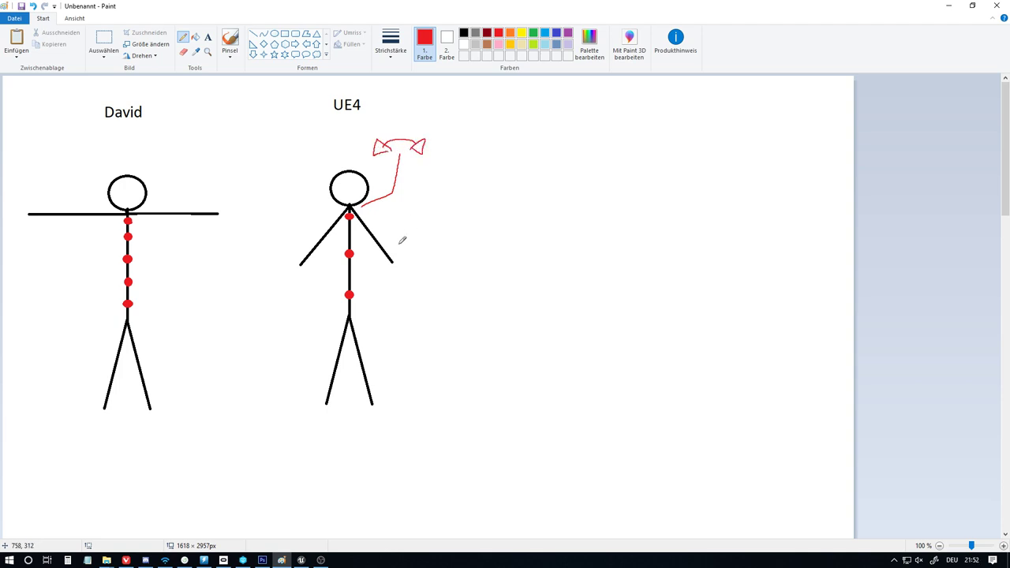
pyautogui.moveTo(377, 227); pyautogui.dragTo(390, 201)
pyautogui.moveTo(390, 225); pyautogui.dragTo(423, 230)
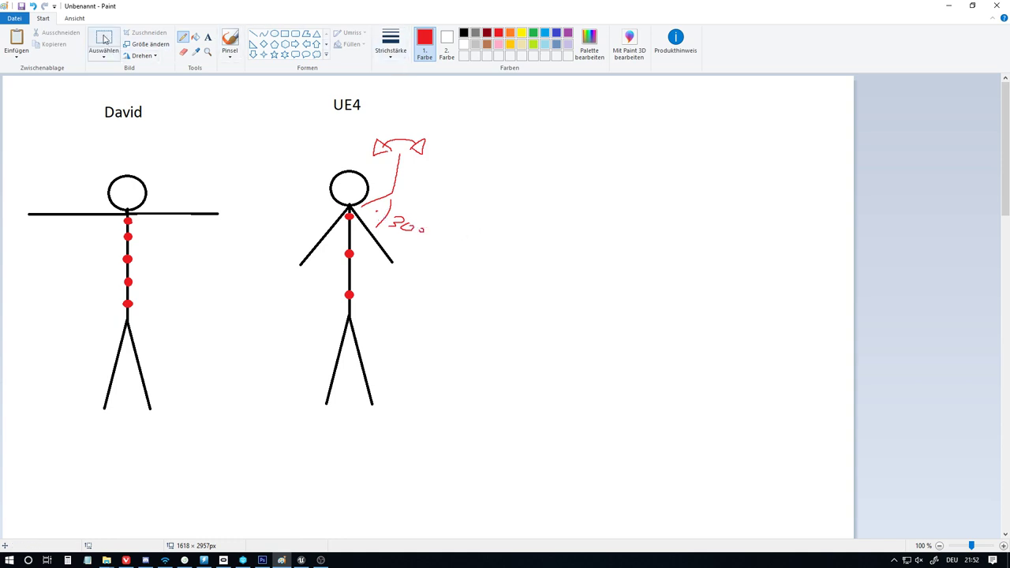
# Delete the handwritten 30° value beside the UE4 figure's angle arc
pyautogui.click(105, 39)
pyautogui.moveTo(452, 247); pyautogui.dragTo(393, 211)
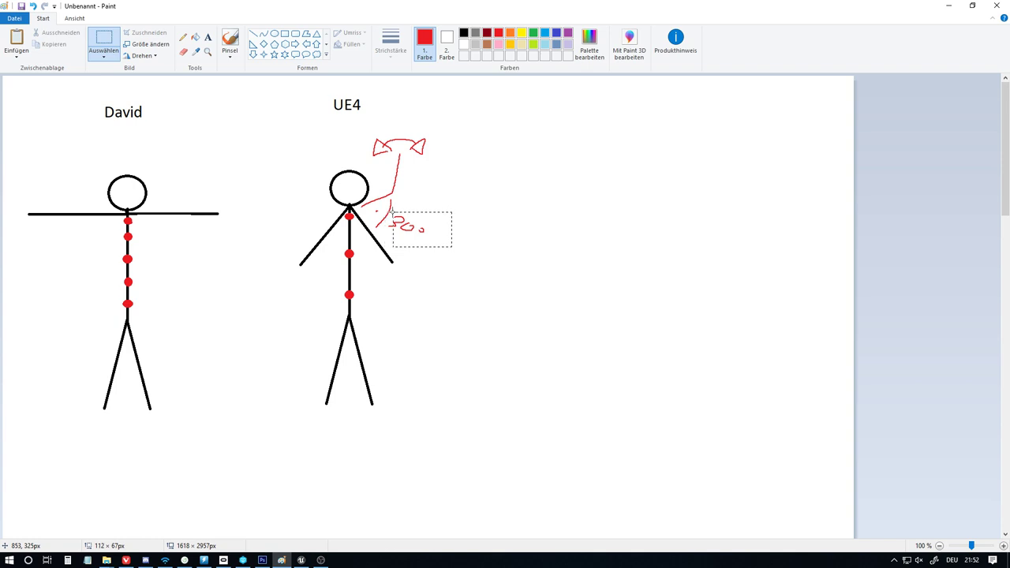
pyautogui.press('Delete')
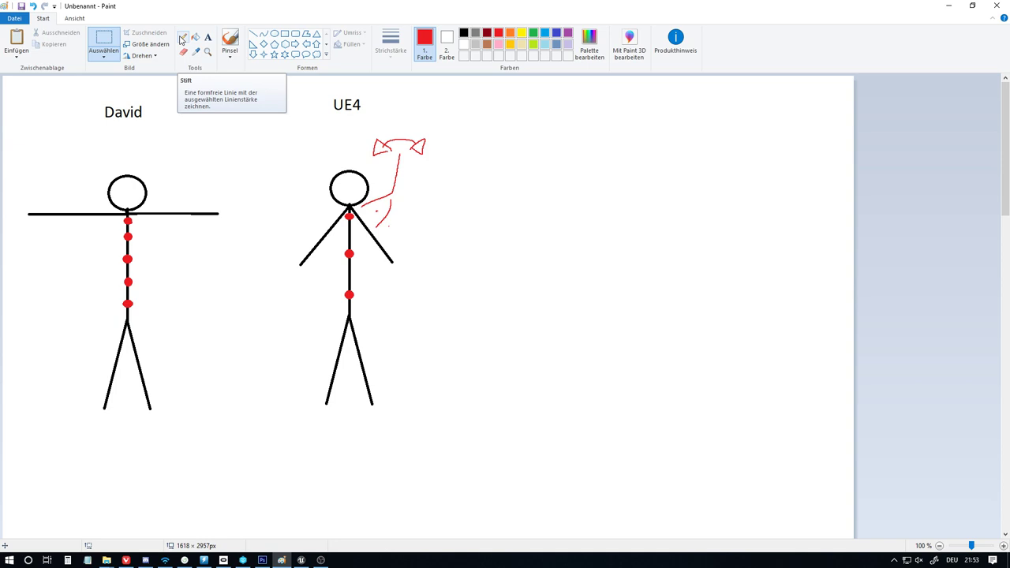
# Draw a black horizontal line about 116 px long beside the UE4 figure, with a small V-shaped mark at its left end
pyautogui.click(252, 34)
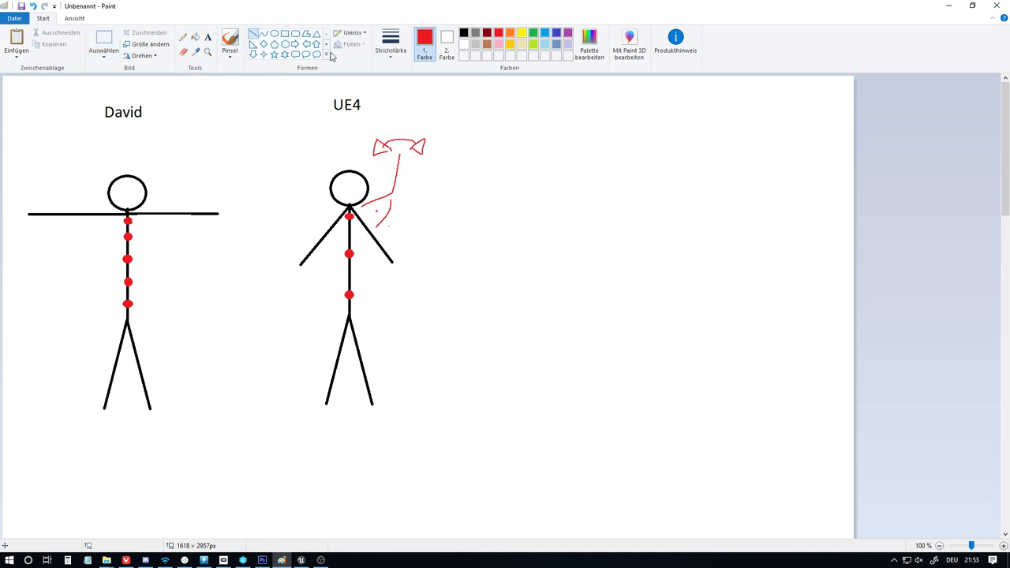
pyautogui.click(465, 33)
pyautogui.moveTo(539, 295); pyautogui.dragTo(589, 293)
pyautogui.moveTo(588, 293); pyautogui.dragTo(600, 296)
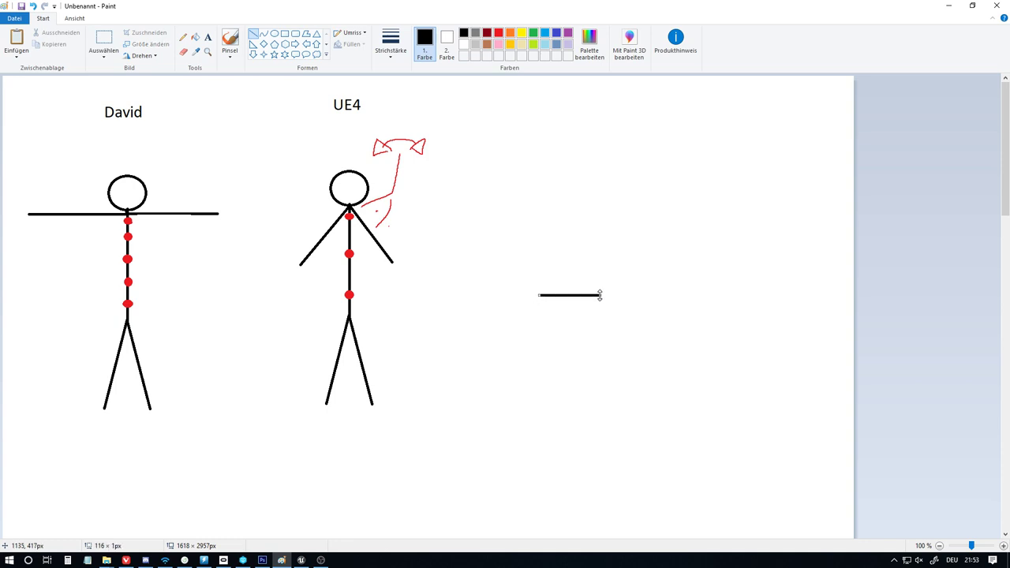
pyautogui.click(254, 38)
pyautogui.moveTo(537, 310); pyautogui.dragTo(534, 299)
pyautogui.click(522, 296)
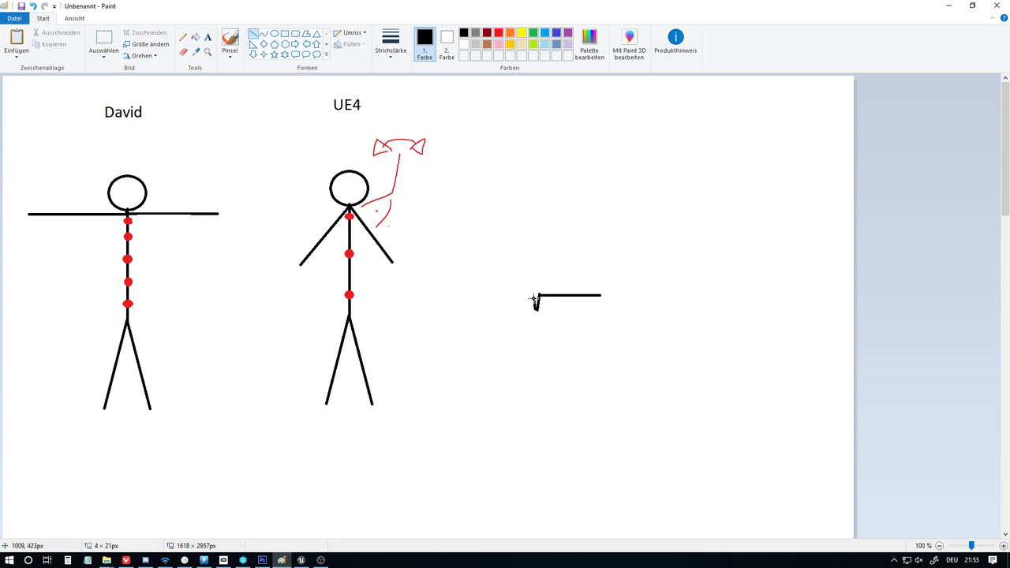
pyautogui.click(574, 311)
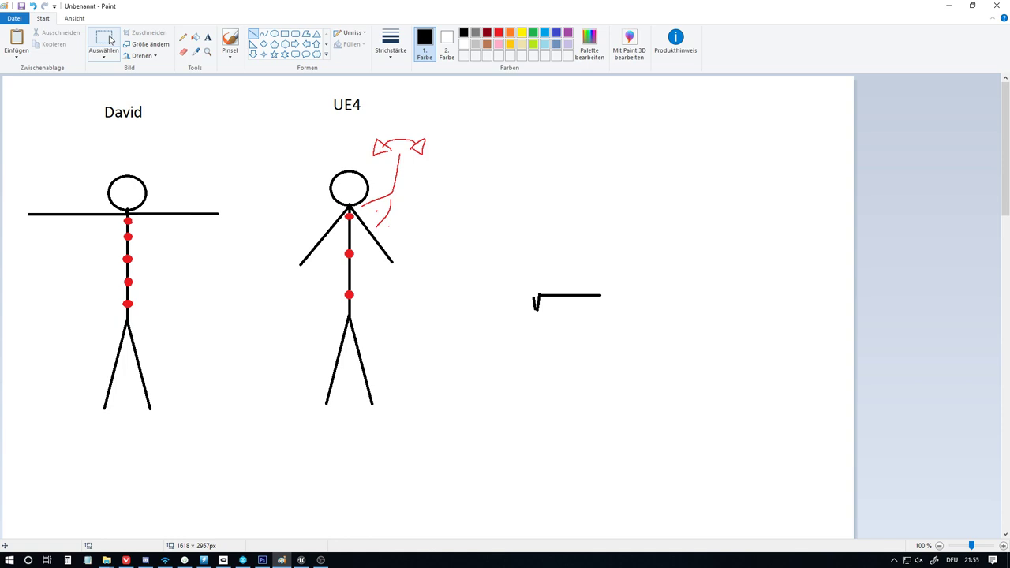
# Minimize Paint and return to SK_David_Skeleton in Unreal Editor
pyautogui.click(951, 6)
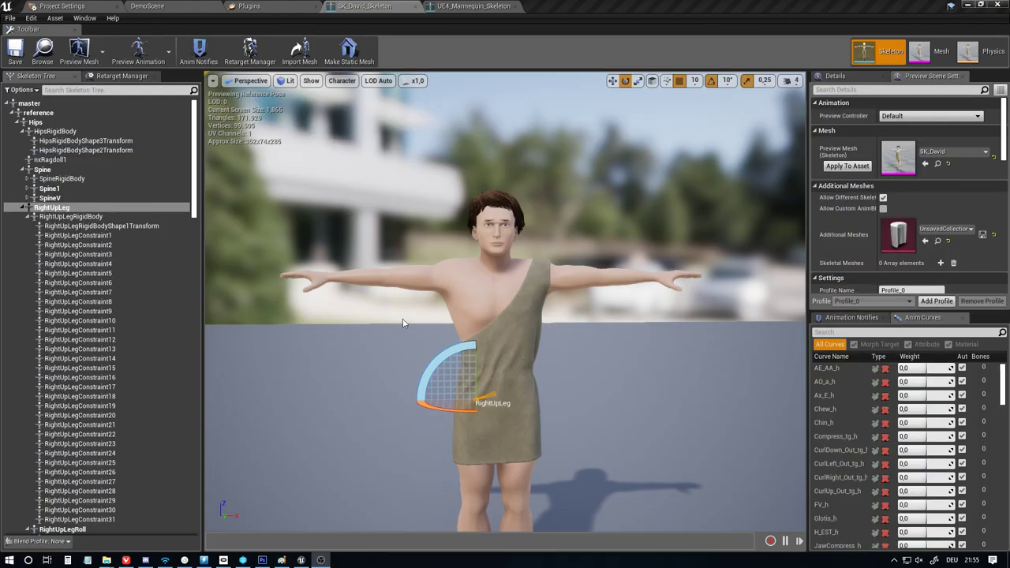
# Open UE4_Mannequin_Skeleton from the Mesh folder of HaveASitPack
pyautogui.click(471, 6)
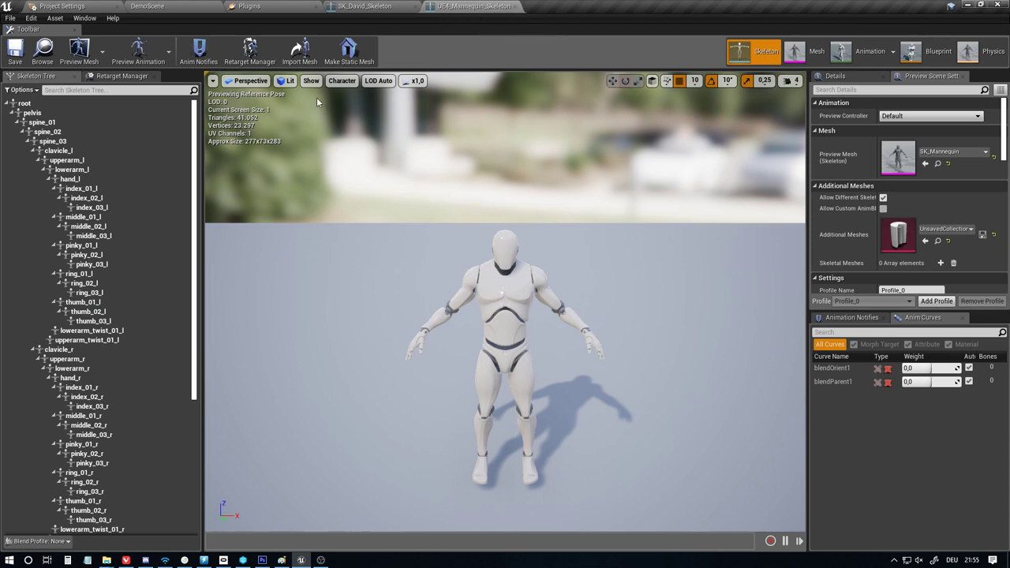
pyautogui.click(28, 103)
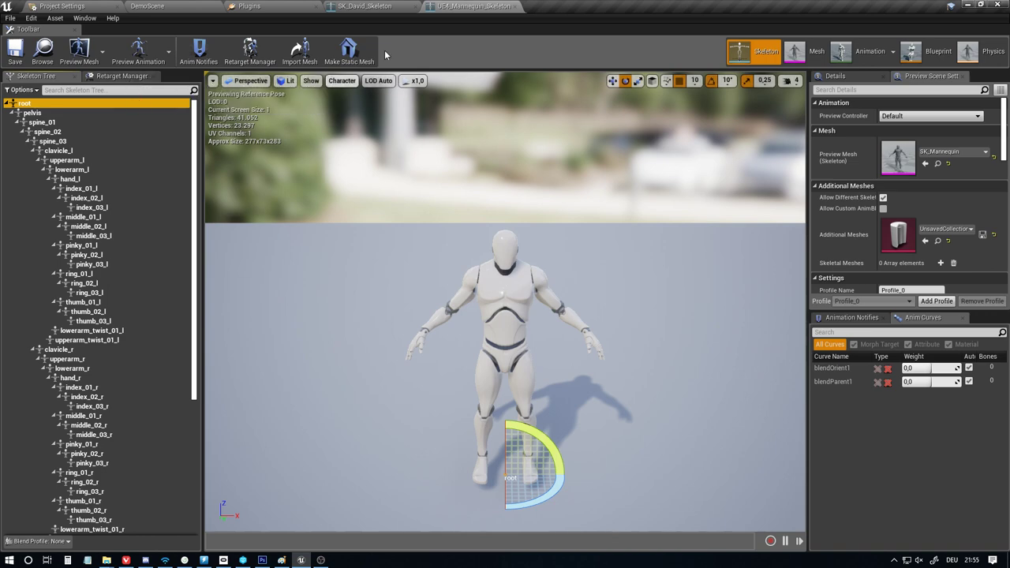
pyautogui.click(147, 5)
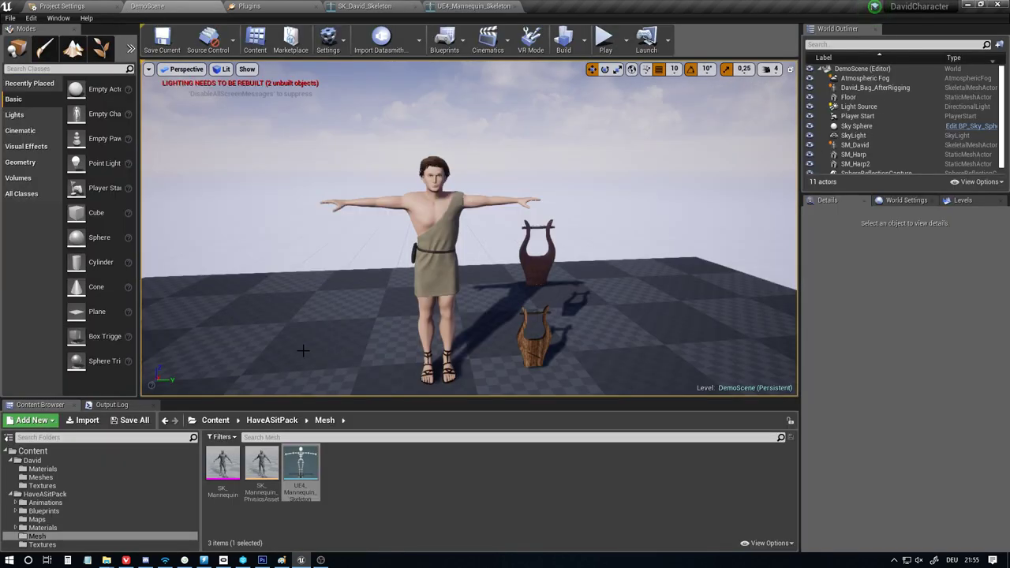
pyautogui.click(379, 498)
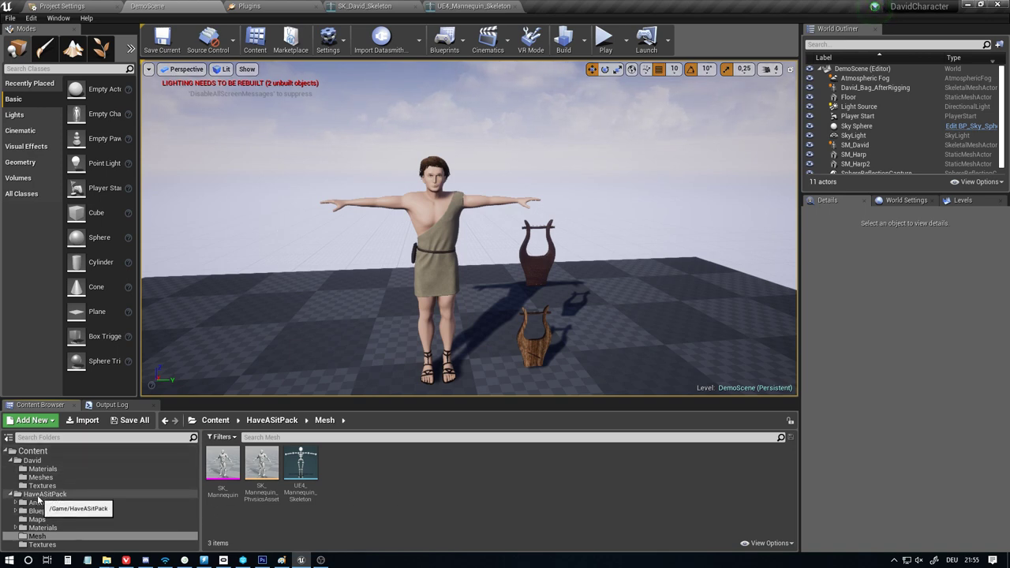
pyautogui.click(38, 496)
pyautogui.doubleClick(381, 466)
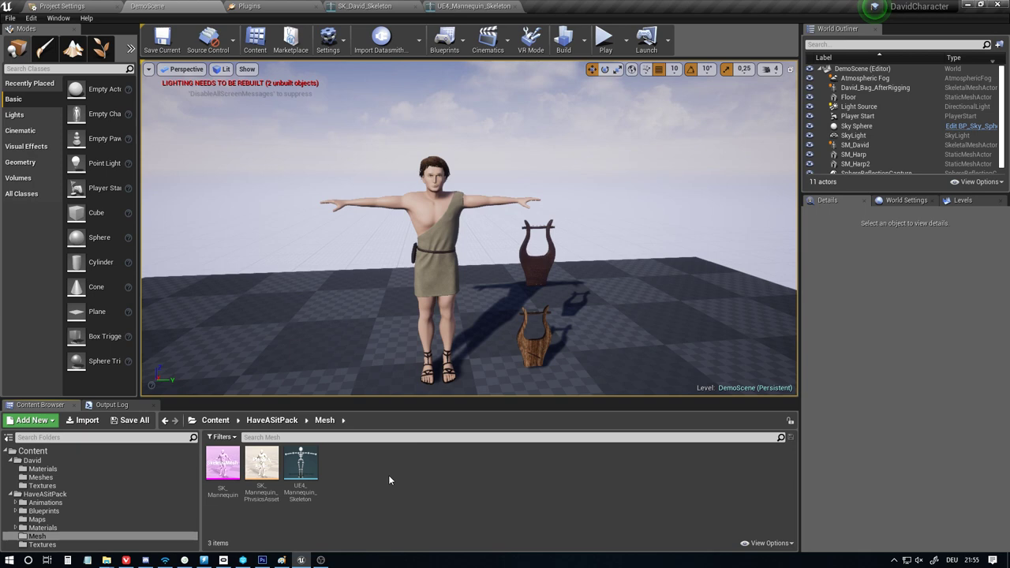
pyautogui.doubleClick(301, 470)
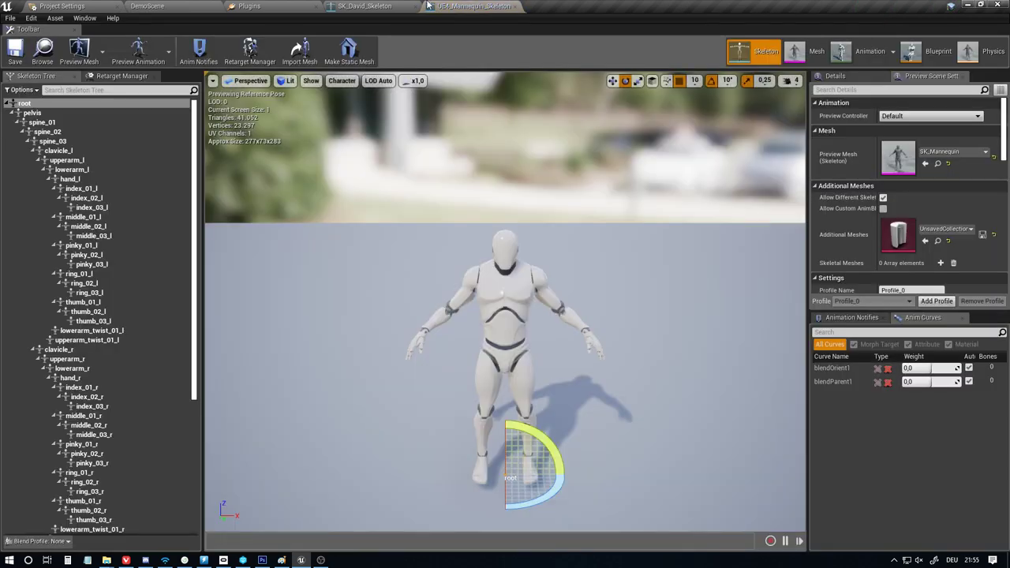
# Assign the Humanoid rig to UE4_Mannequin_Skeleton for retargeting and auto-map its bones
pyautogui.click(107, 80)
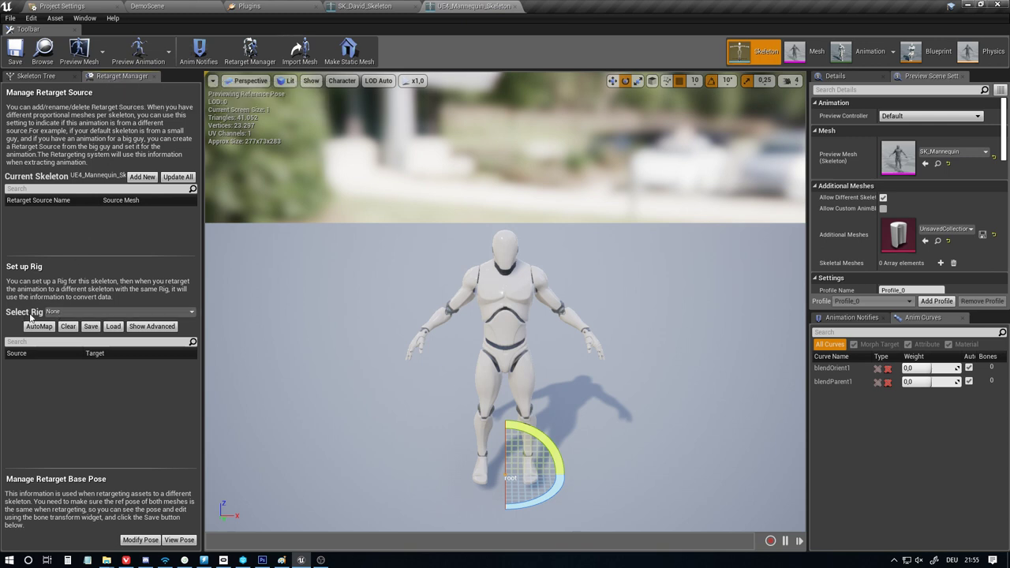
pyautogui.click(63, 312)
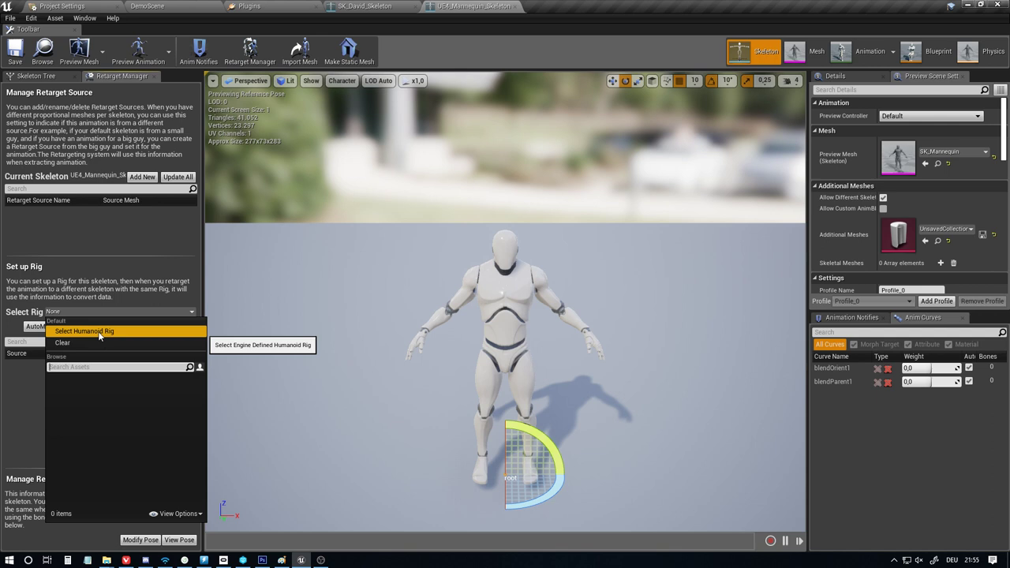
pyautogui.click(85, 331)
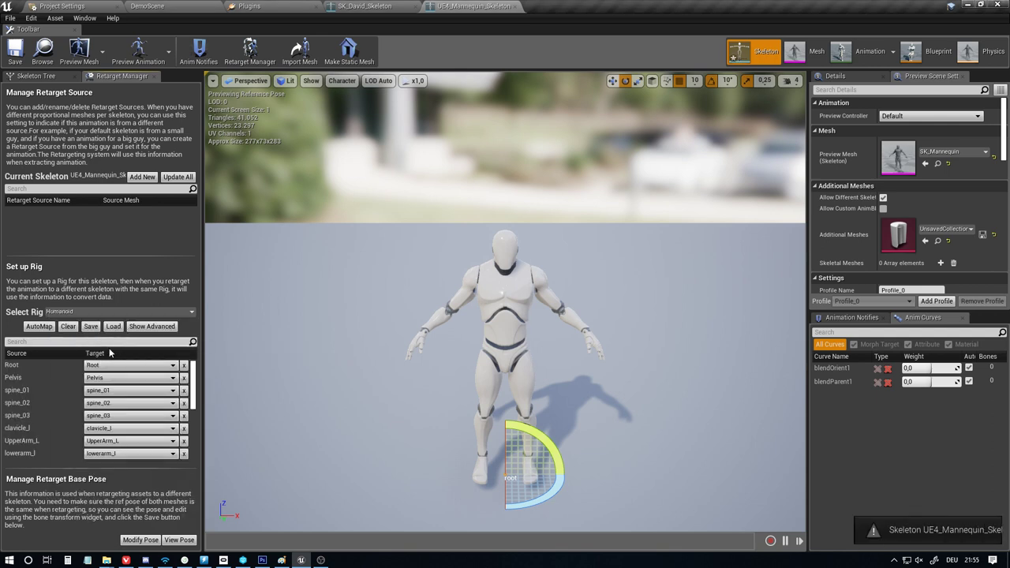
pyautogui.click(37, 329)
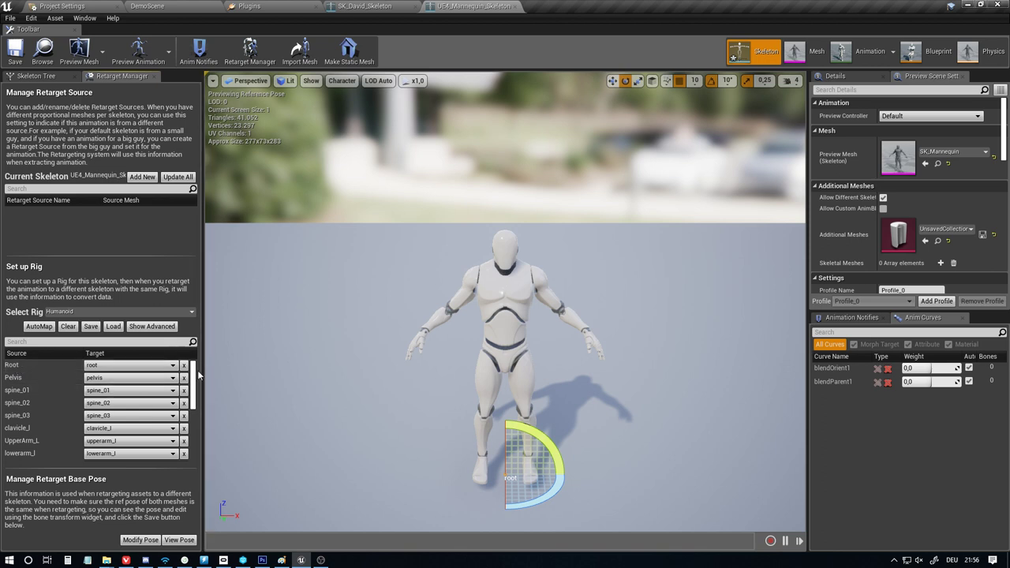
# Check the mannequin's base and advanced bone mappings, including the finger, twist and IK bones
pyautogui.scroll(-2, 196, 386)
pyautogui.scroll(-5, 196, 390)
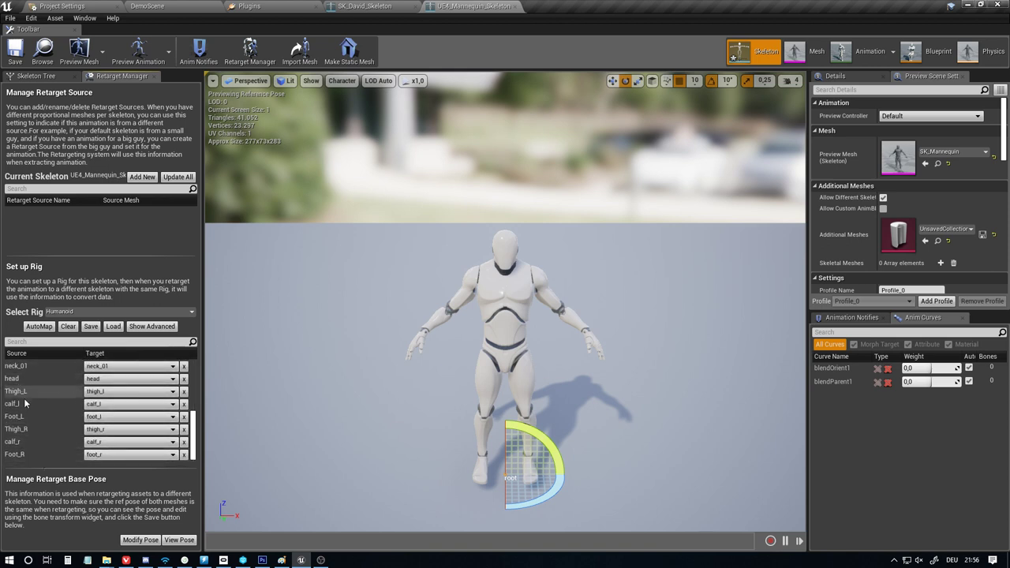
pyautogui.click(151, 326)
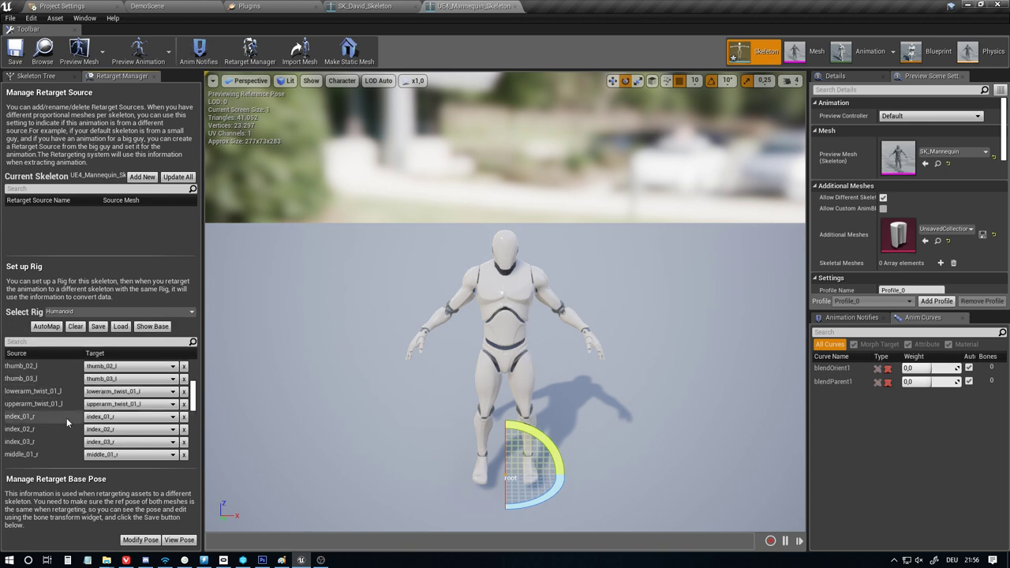
pyautogui.scroll(-10, 67, 417)
pyautogui.scroll(10, 67, 417)
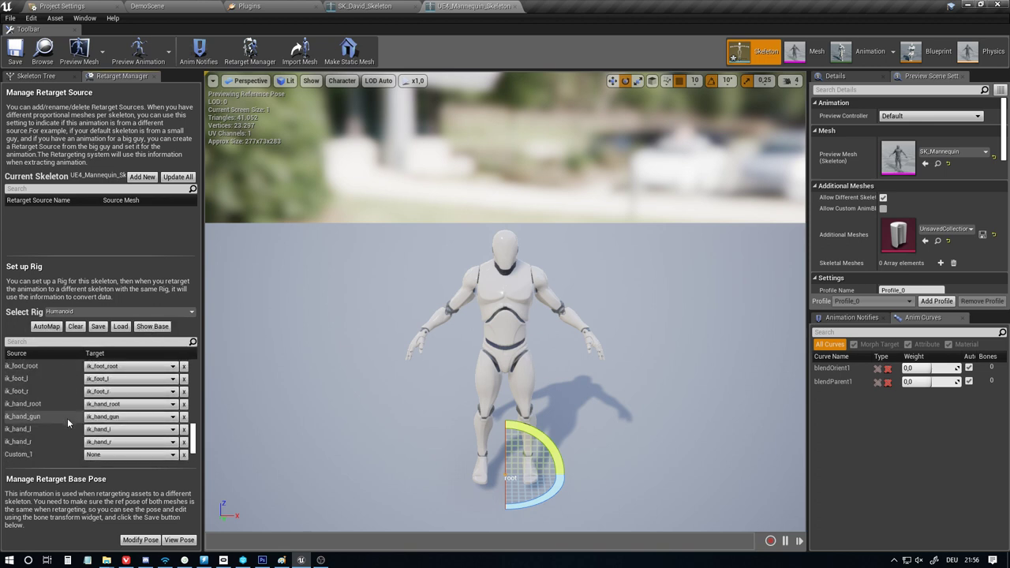
pyautogui.scroll(4, 67, 417)
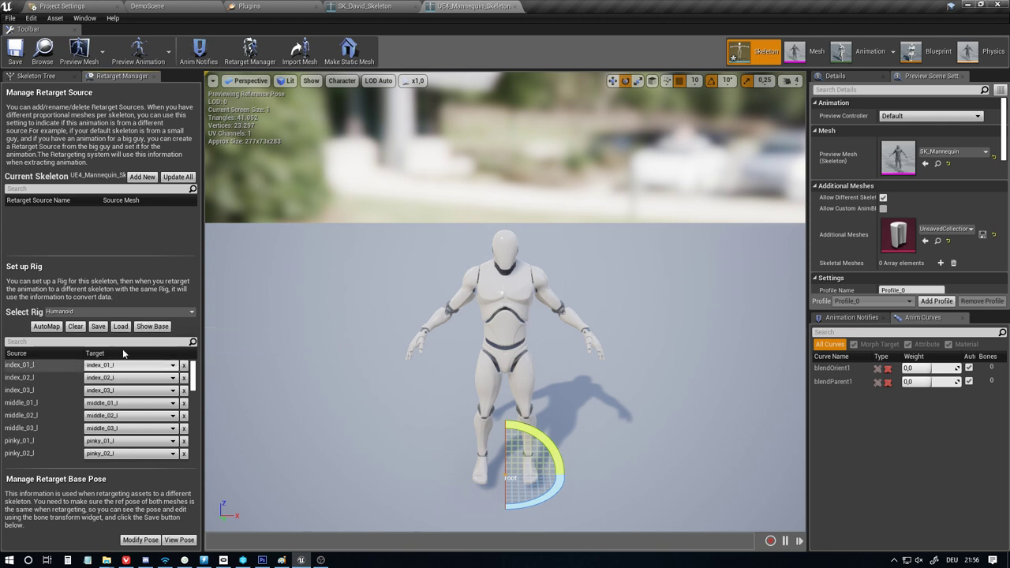
pyautogui.click(142, 328)
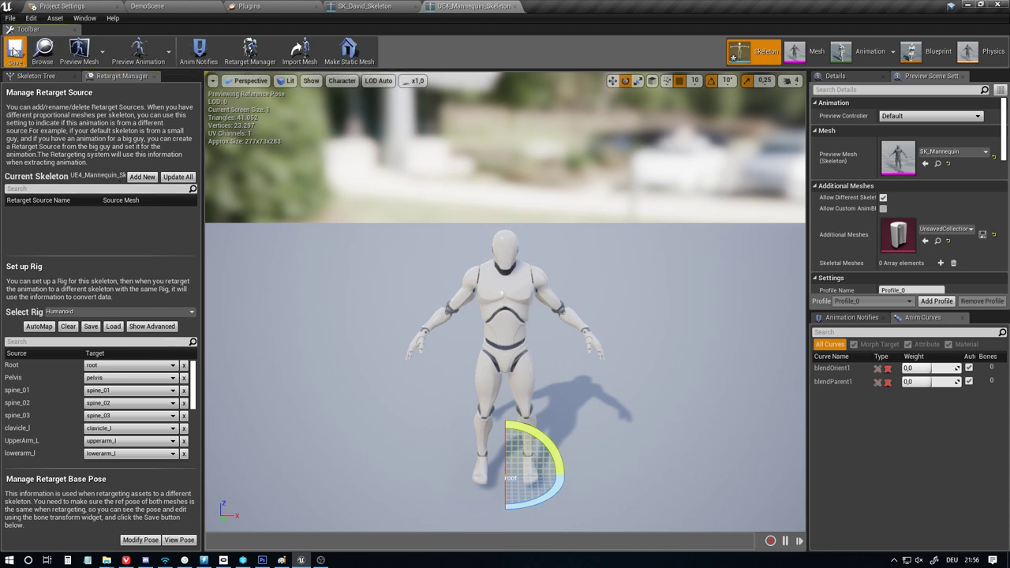
# Show the retargeting options for each bone in the mannequin's skeleton tree
pyautogui.click(35, 76)
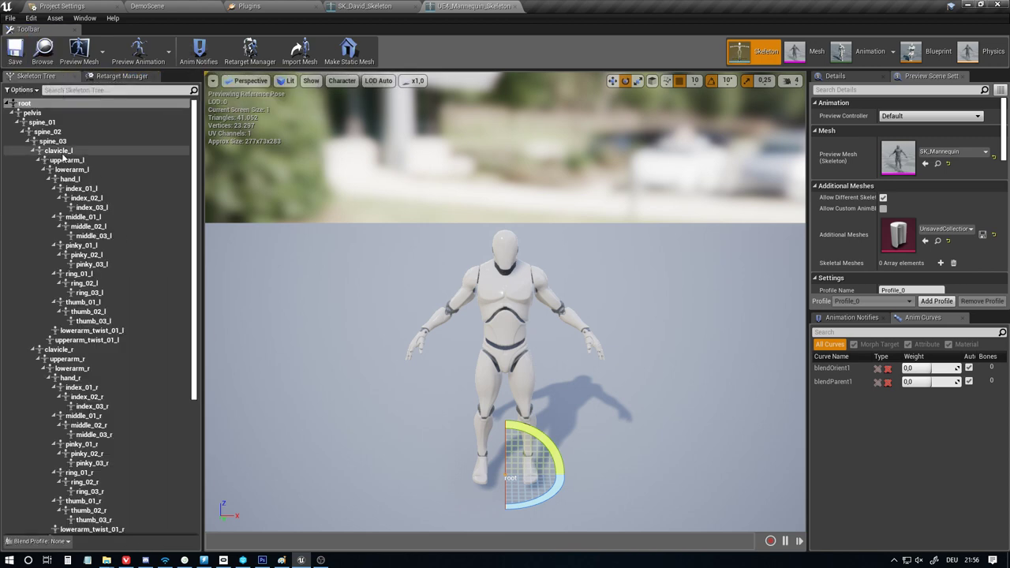
pyautogui.click(21, 89)
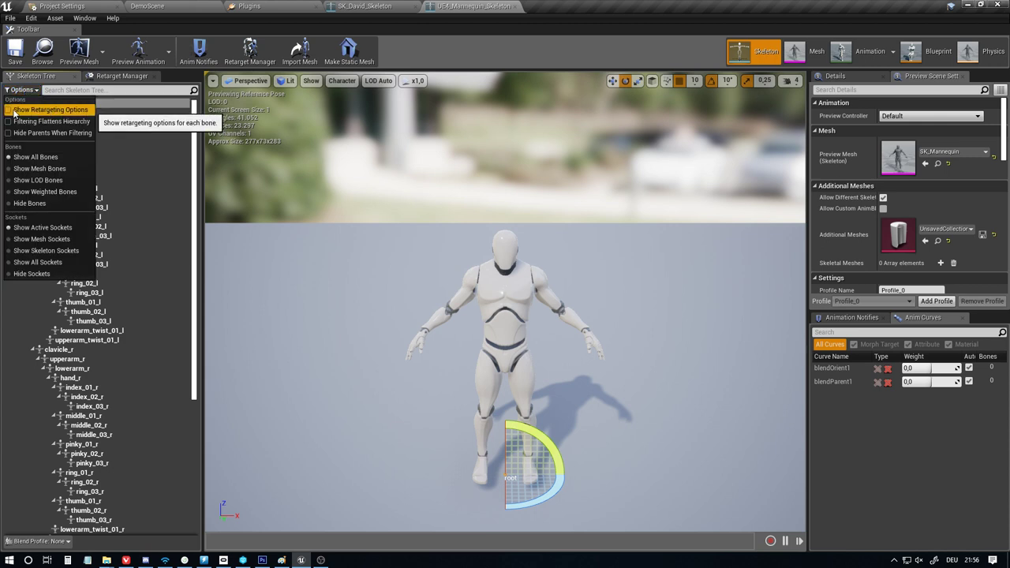
pyautogui.click(26, 111)
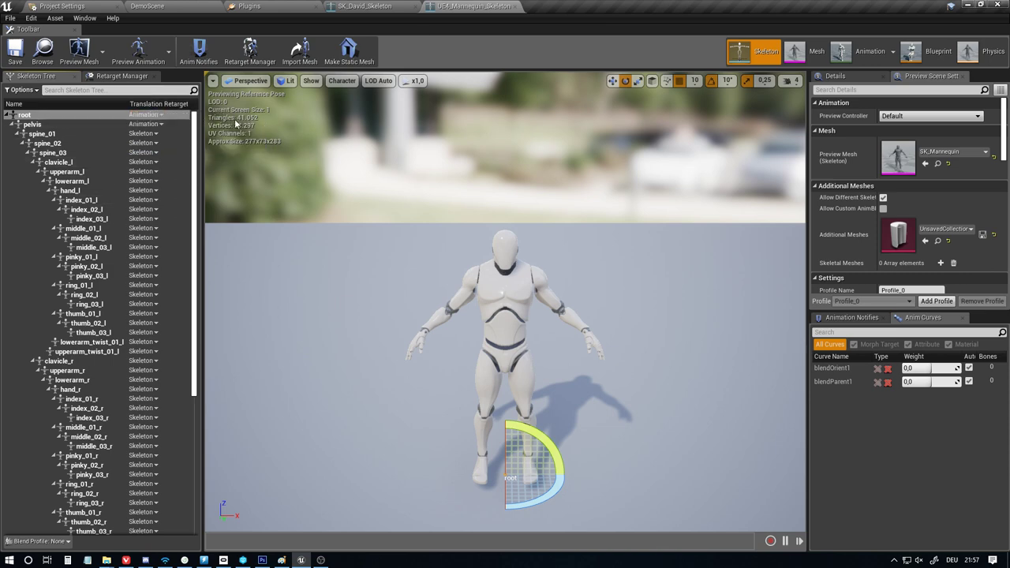
# Apply SK_David as the preview mesh of SK_David_Skeleton and save the skeleton asset
pyautogui.click(377, 8)
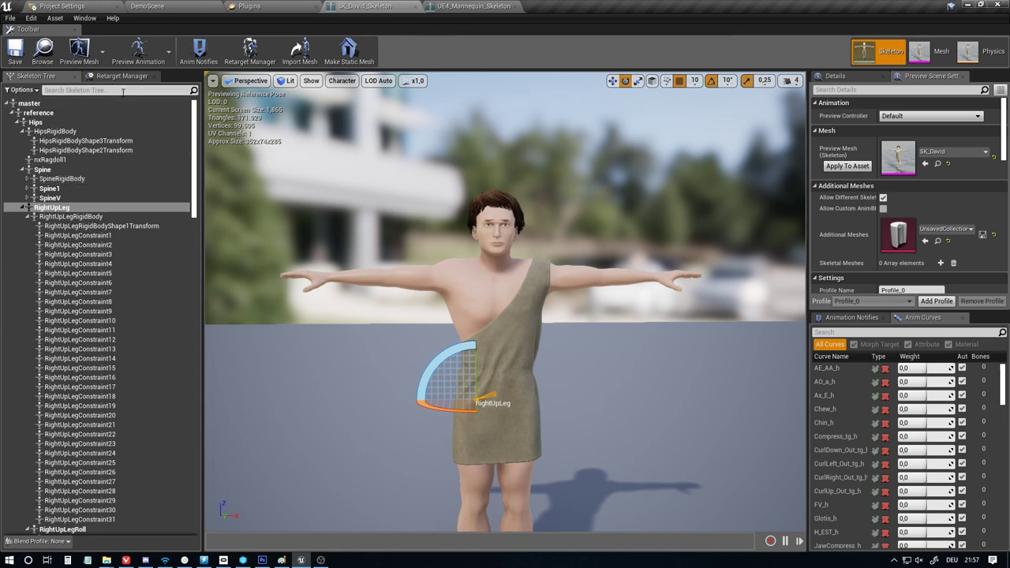
pyautogui.click(462, 8)
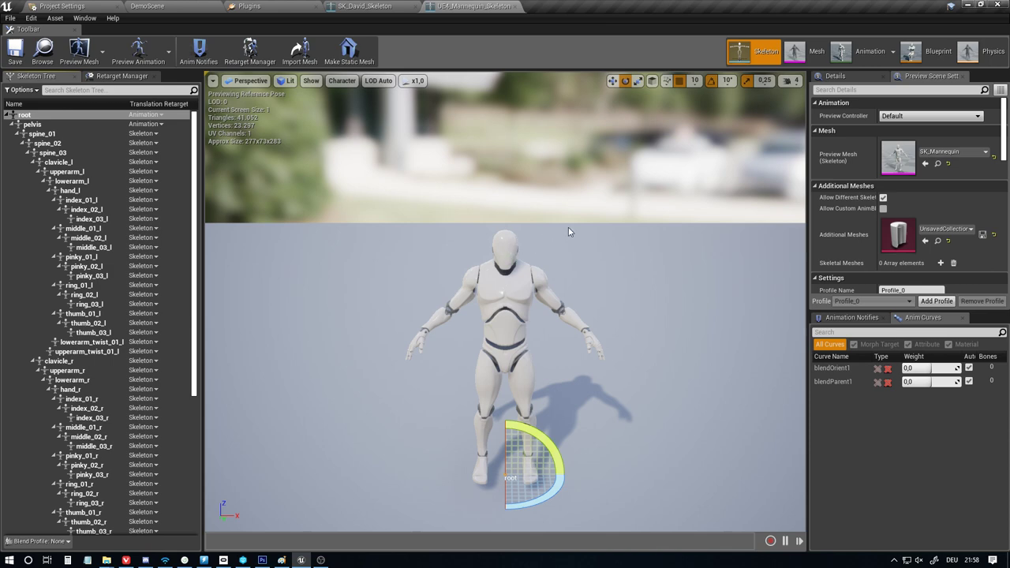
pyautogui.click(364, 6)
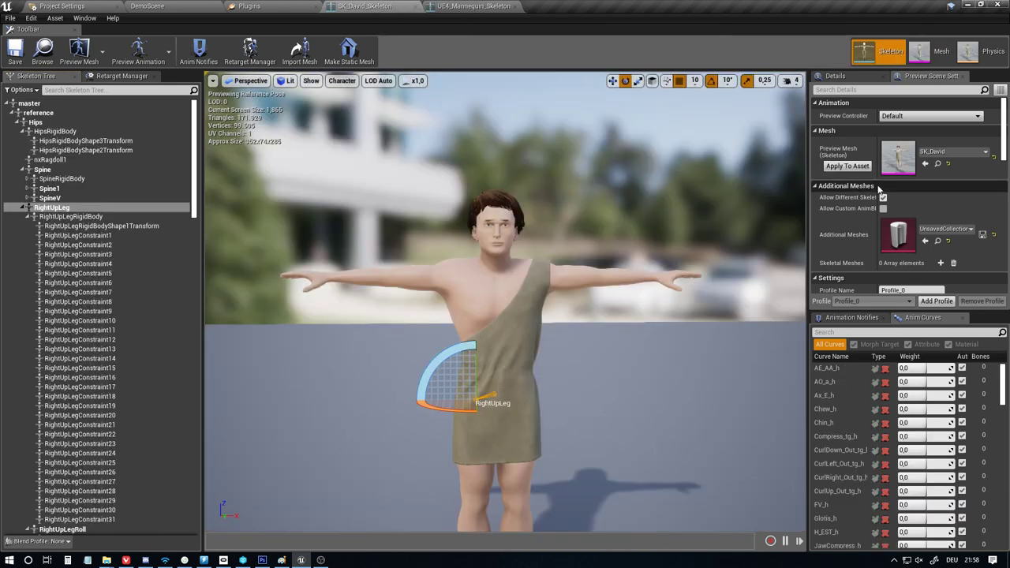
pyautogui.click(845, 166)
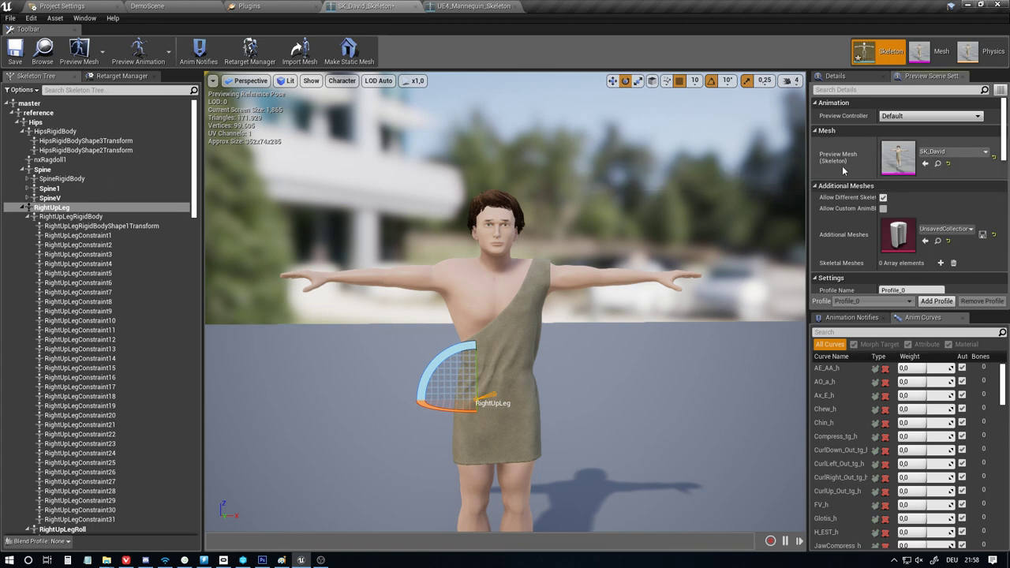
pyautogui.hotkey('ctrl', 's')
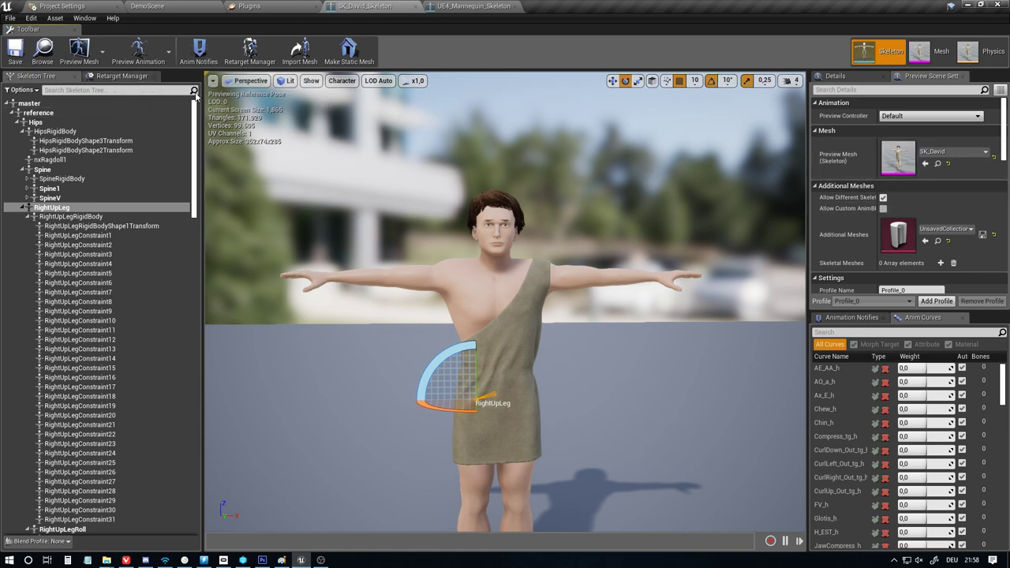
# Display the Retarget Manager for David's skeleton and open SK_David_Skeleton from the David Meshes folder
pyautogui.click(131, 77)
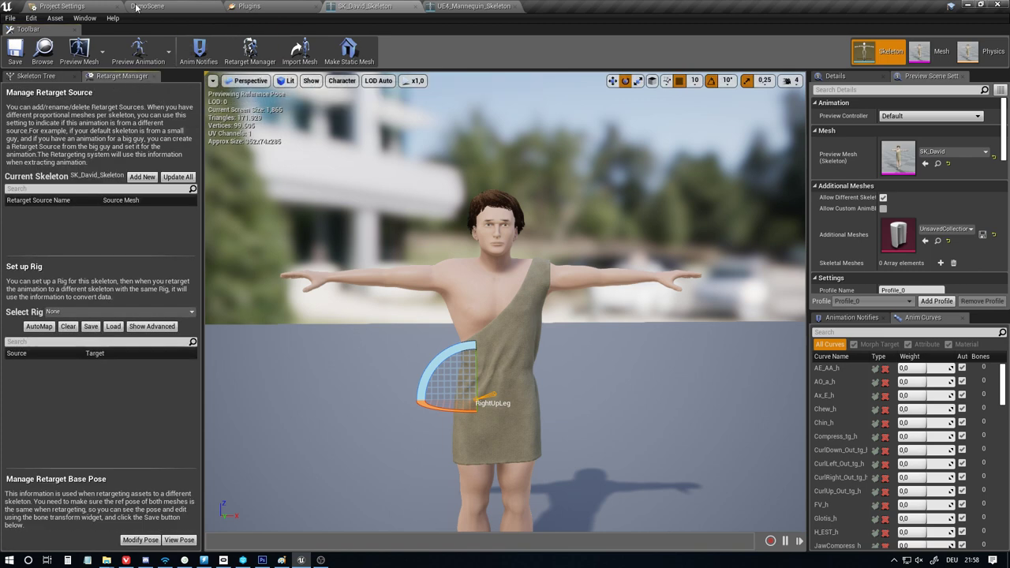
pyautogui.click(163, 7)
pyautogui.click(352, 487)
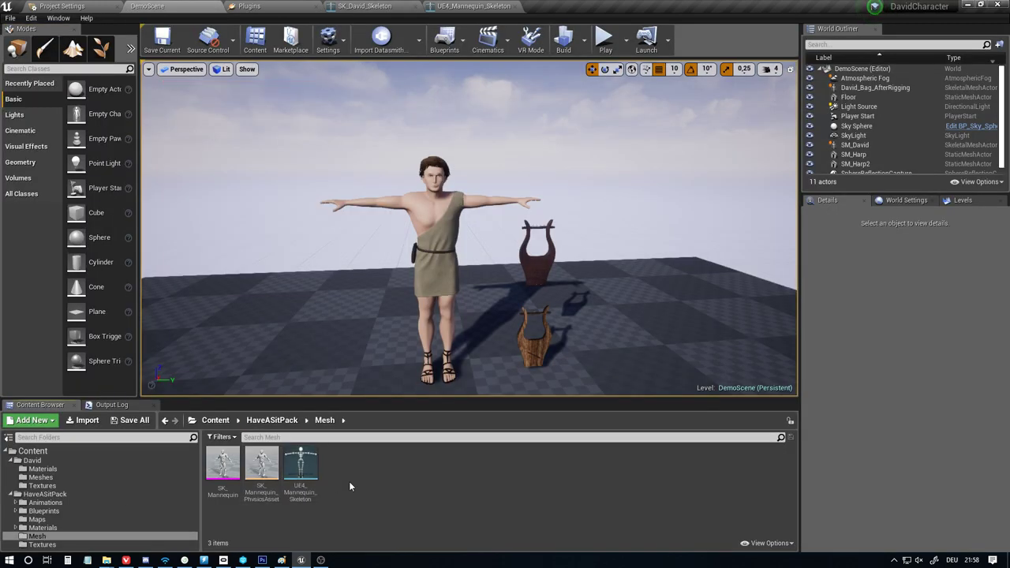
pyautogui.click(44, 462)
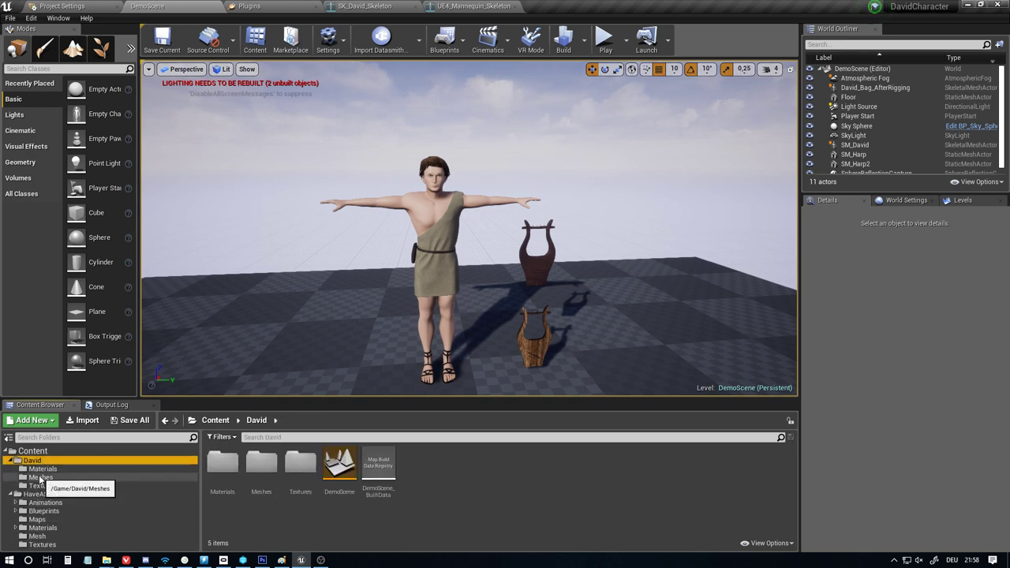
pyautogui.click(41, 478)
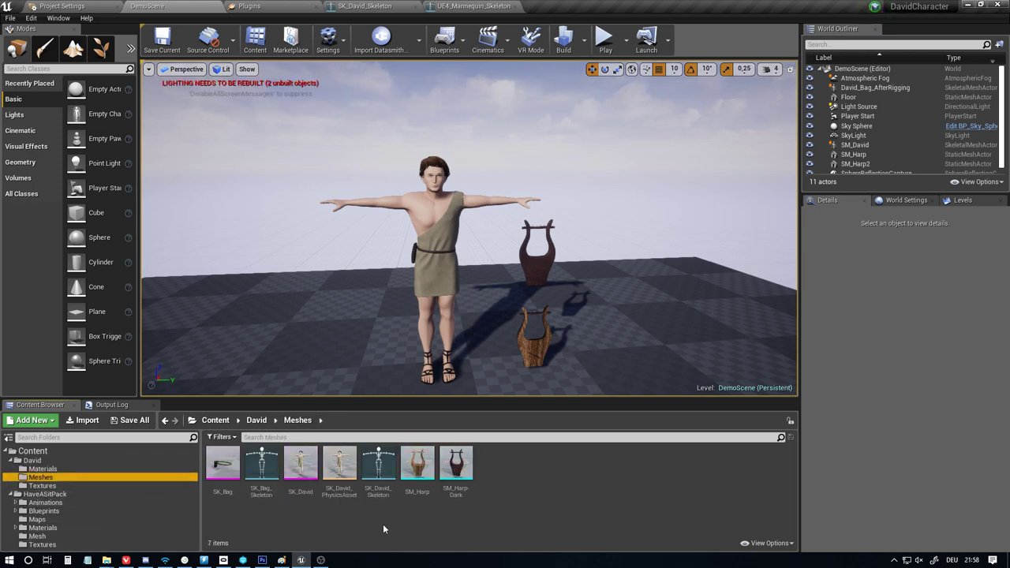
pyautogui.doubleClick(379, 463)
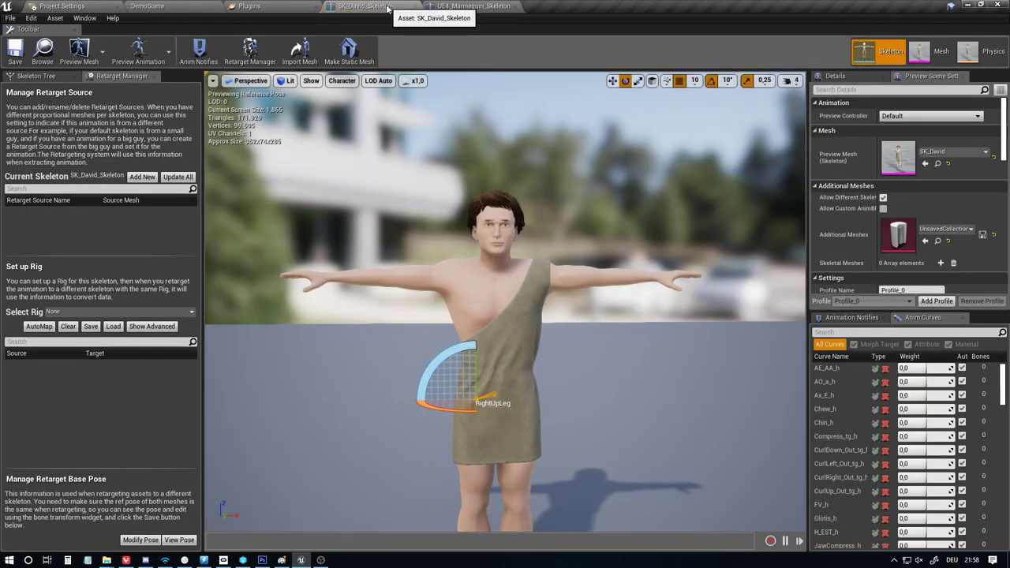
# View the SK_David mesh and the mannequin's skeleton for comparison, and return to SK_David_Skeleton
pyautogui.click(921, 62)
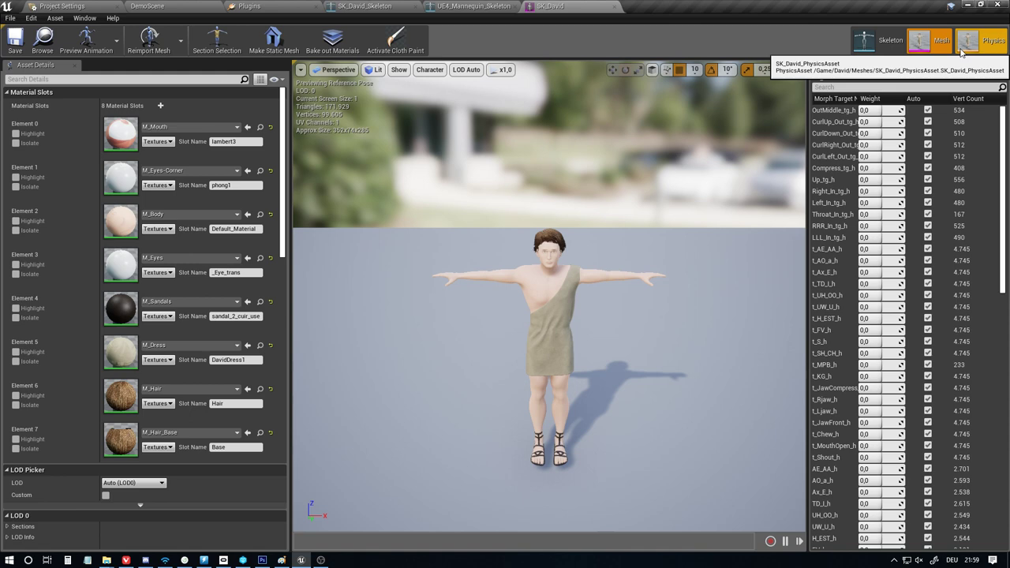
pyautogui.click(464, 6)
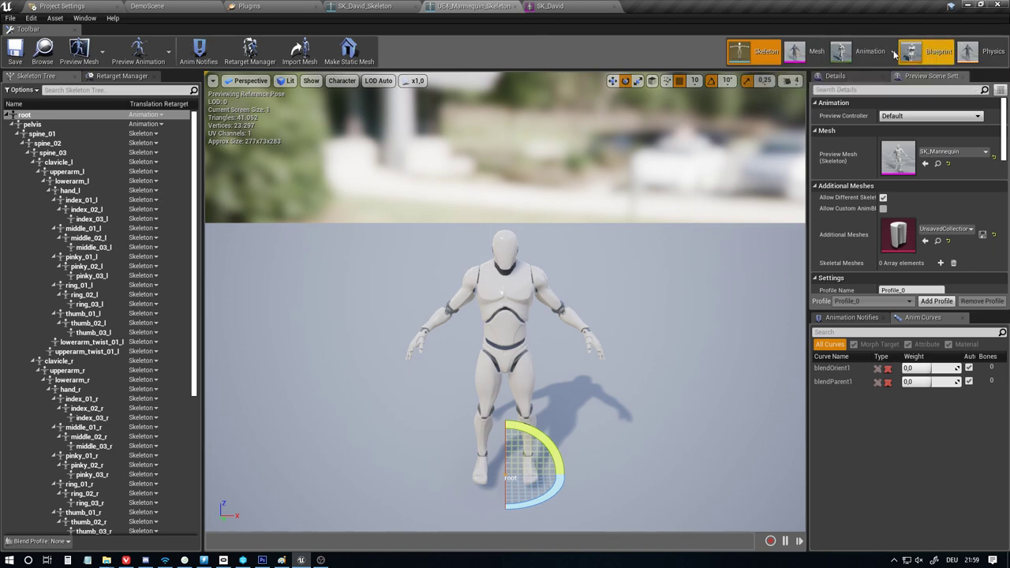
pyautogui.click(539, 7)
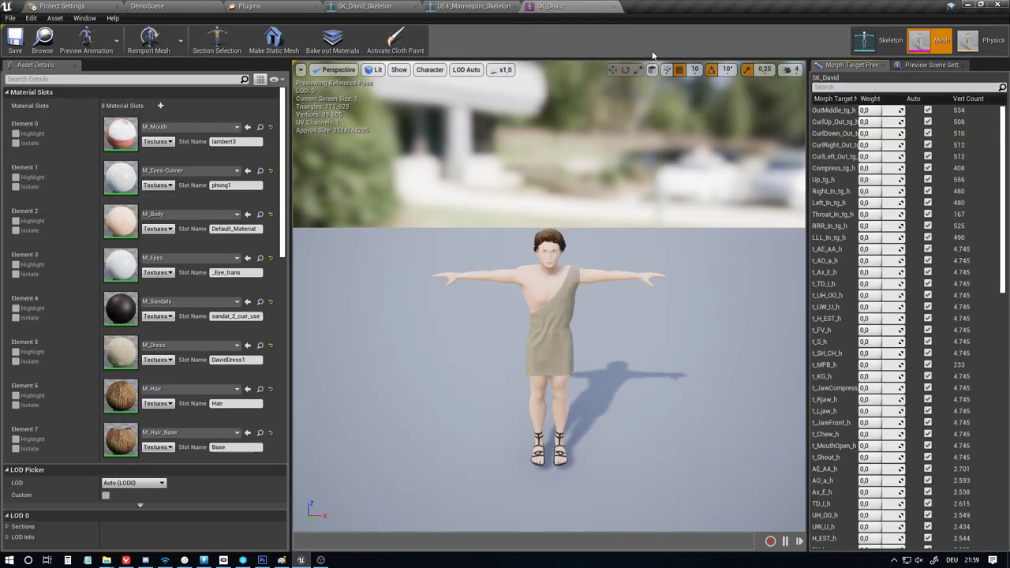
pyautogui.click(878, 43)
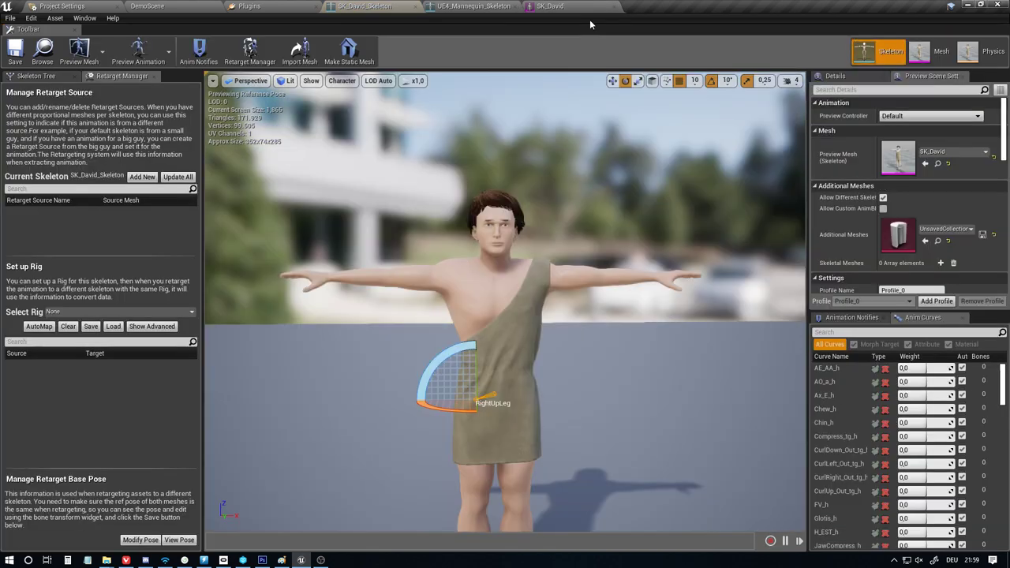
# Assign the Humanoid rig to SK_David_Skeleton for retargeting
pyautogui.click(471, 6)
pyautogui.click(365, 6)
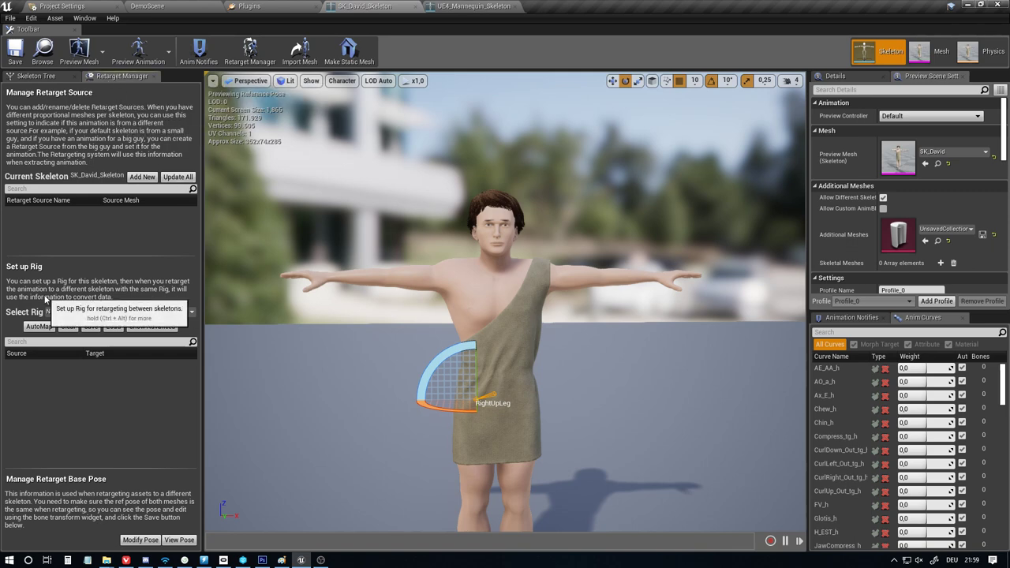
pyautogui.click(78, 314)
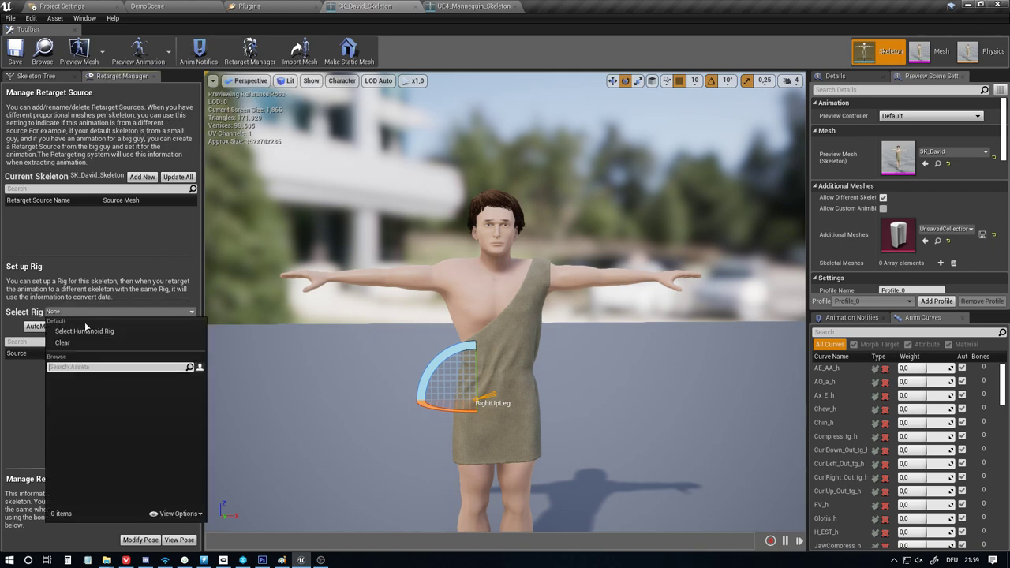
pyautogui.click(95, 332)
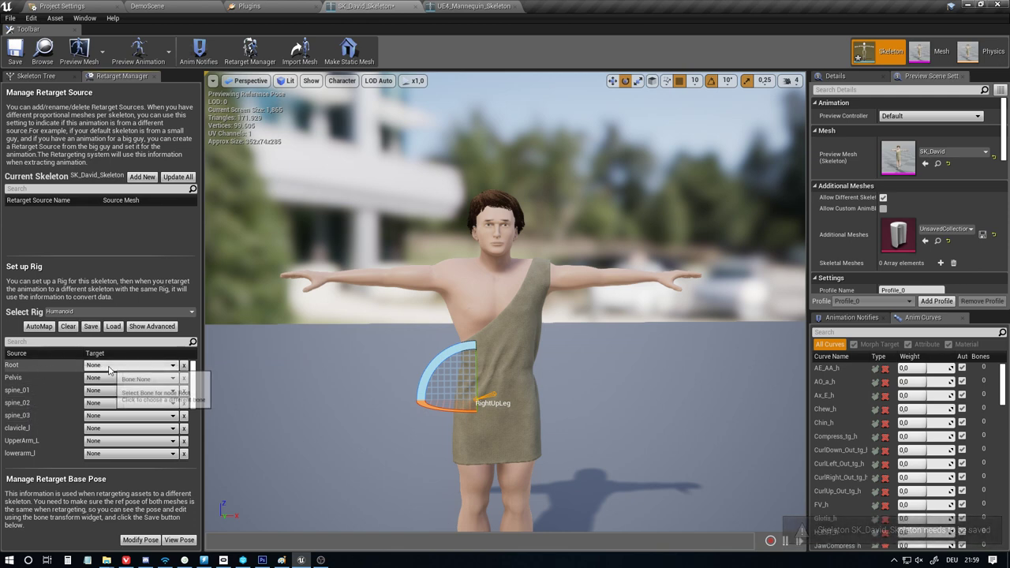
# Review the Humanoid rig's bone mapping list and examine the master, reference, Hips and Spine bones in David's skeleton tree
pyautogui.scroll(-7, 64, 410)
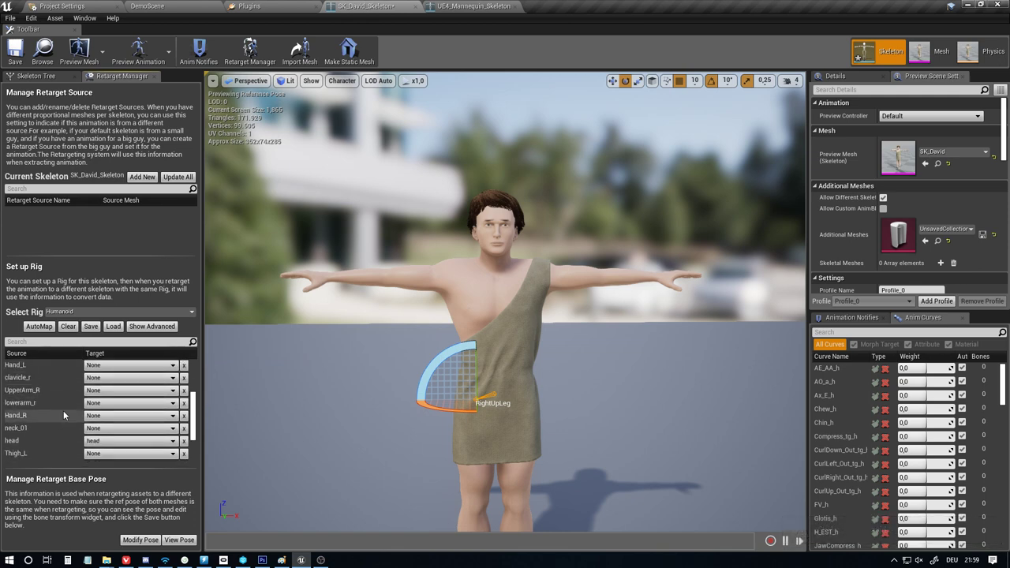
pyautogui.scroll(7, 64, 407)
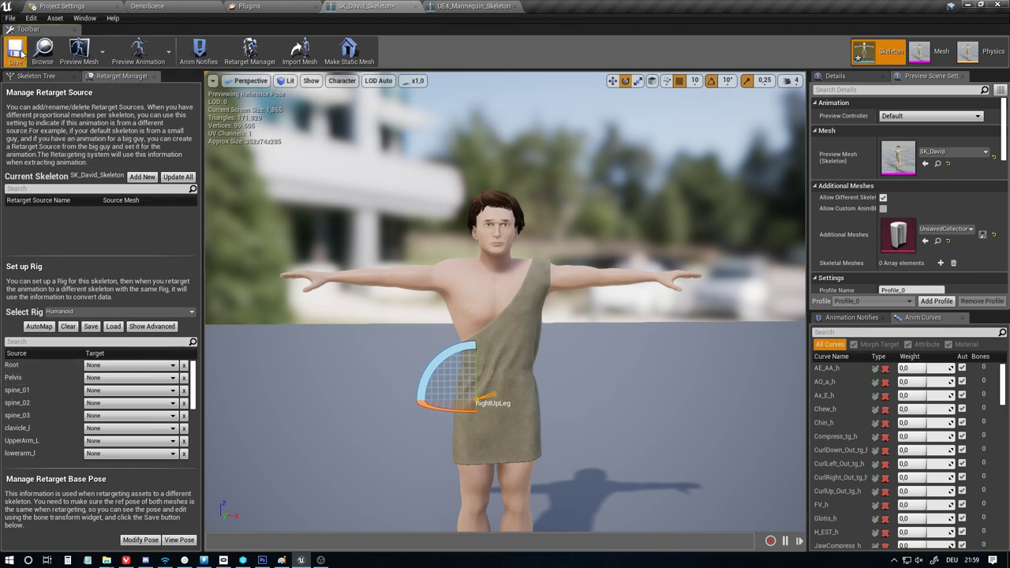
pyautogui.click(38, 77)
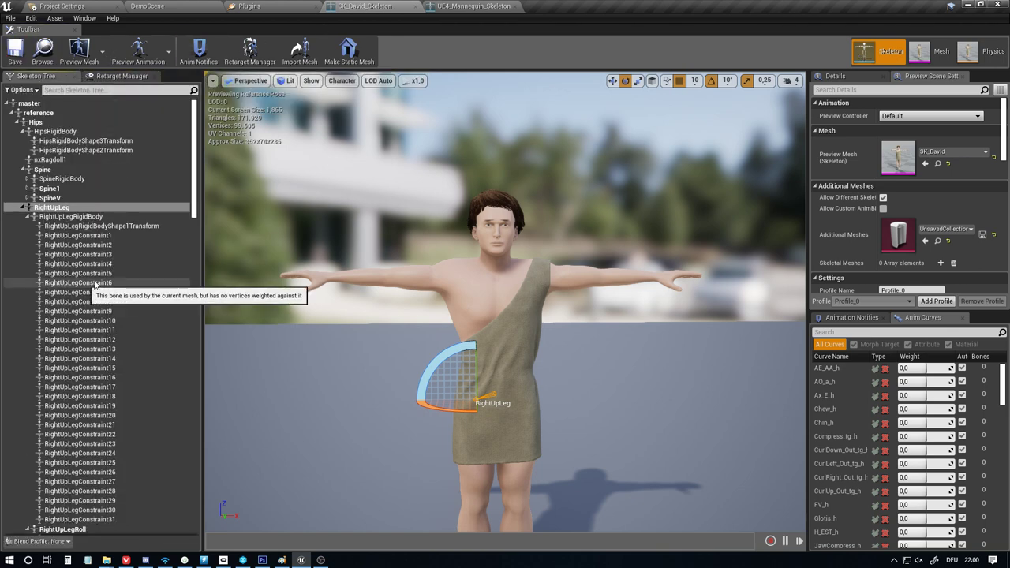
pyautogui.click(58, 107)
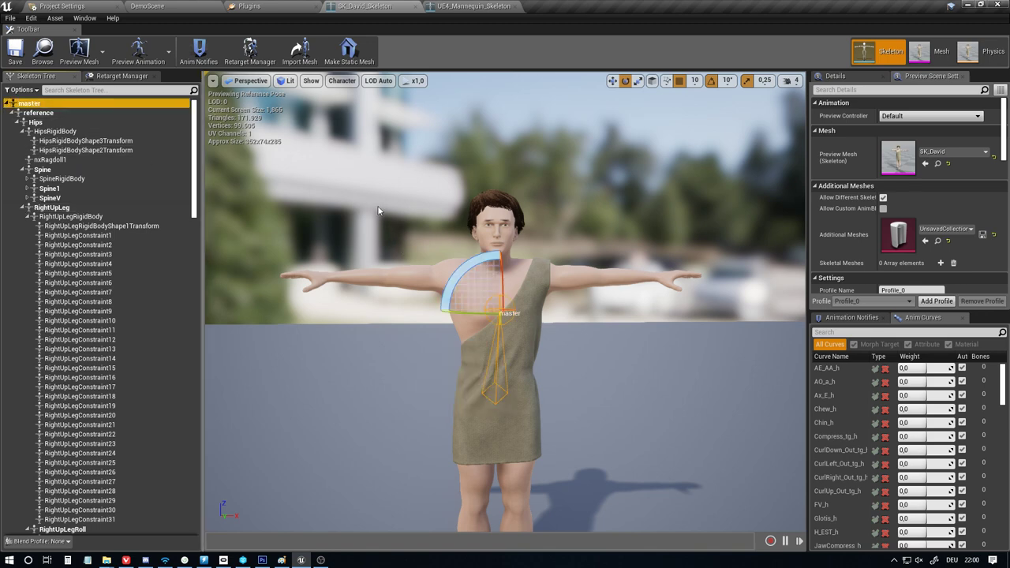
pyautogui.press('f')
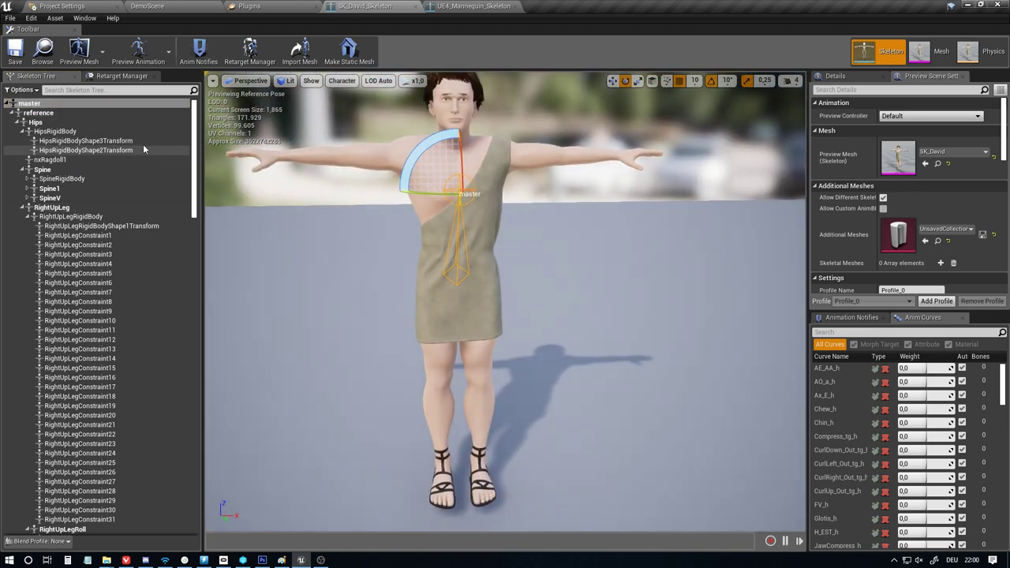
pyautogui.click(67, 113)
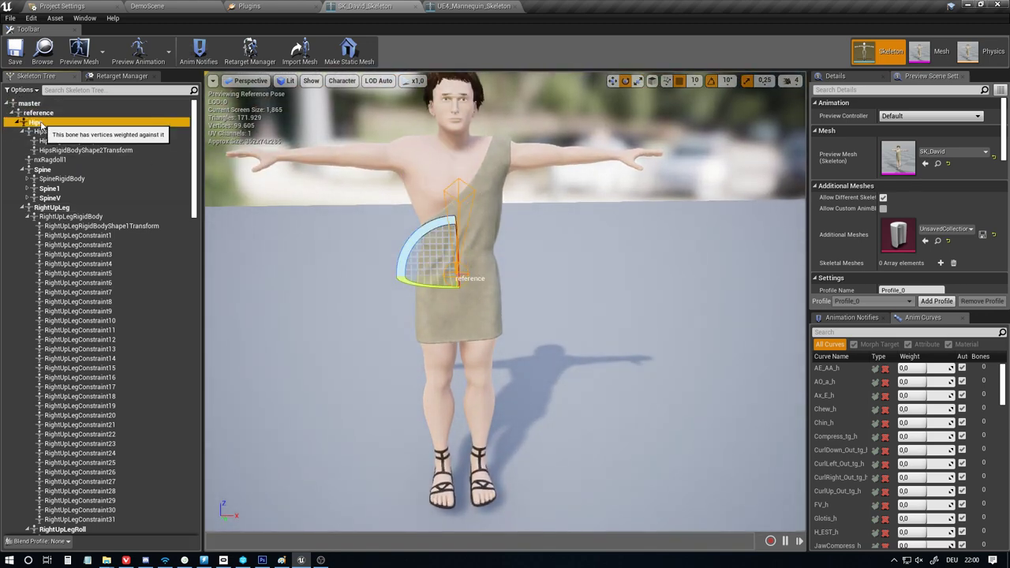
pyautogui.click(61, 141)
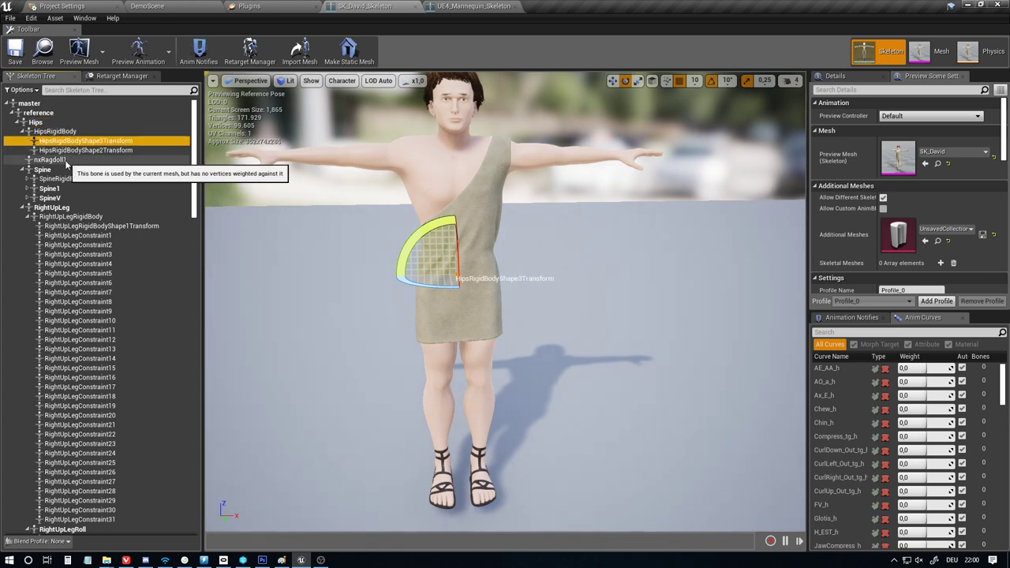
pyautogui.click(62, 161)
pyautogui.click(55, 170)
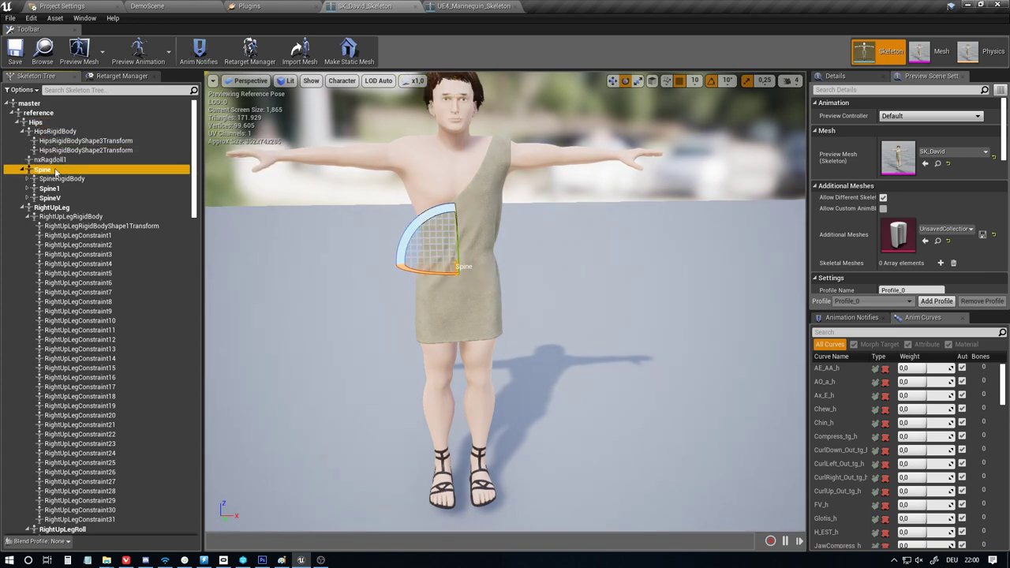
pyautogui.click(36, 103)
pyautogui.scroll(-10, 120, 240)
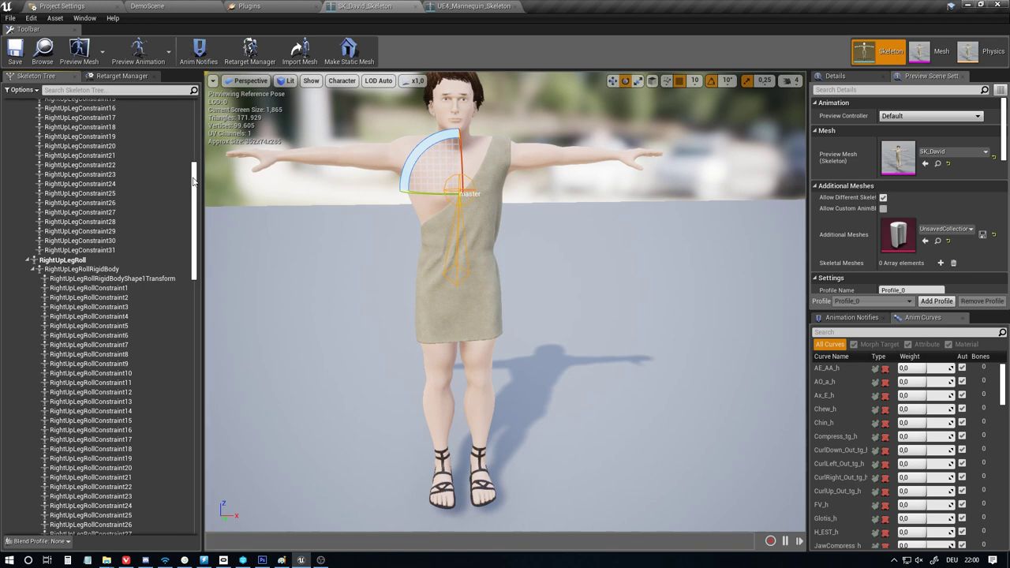
pyautogui.moveTo(198, 183); pyautogui.dragTo(228, 229)
pyautogui.moveTo(232, 191); pyautogui.dragTo(243, 71)
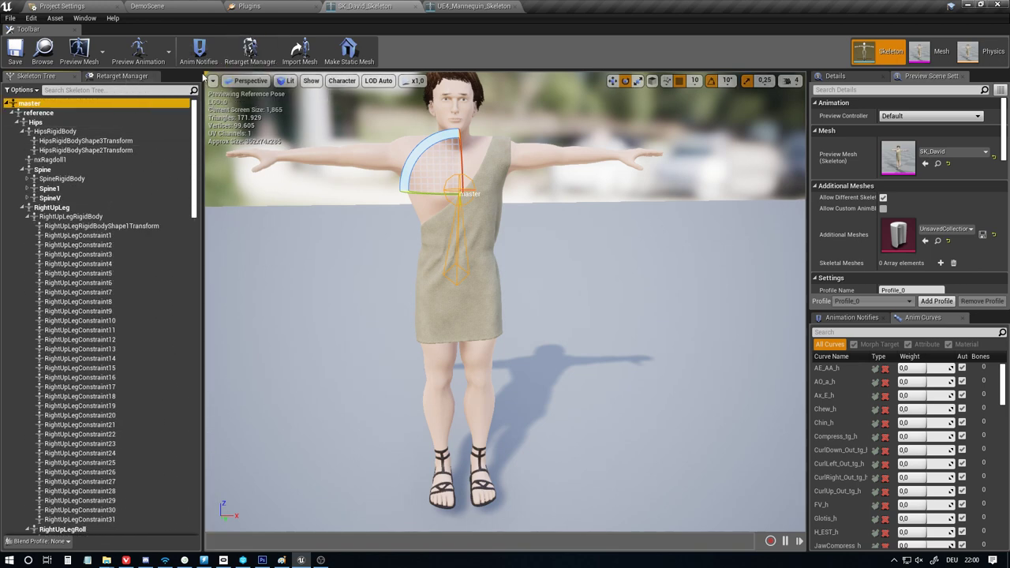
# Compare David's master and reference bones with the root and pelvis bones of UE4_Mannequin_Skeleton, and return to SK_David_Skeleton
pyautogui.click(469, 5)
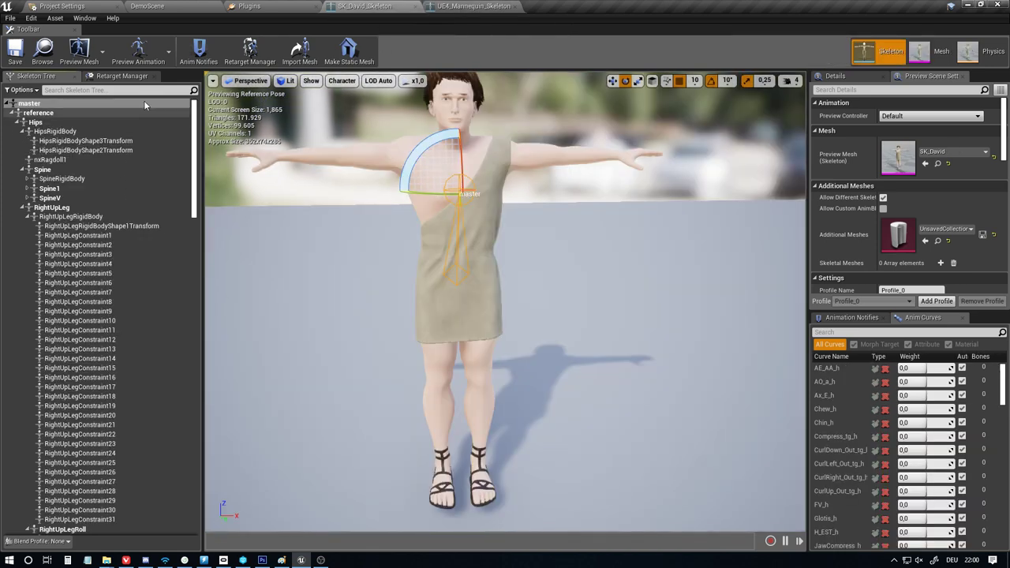
pyautogui.click(15, 114)
pyautogui.click(18, 113)
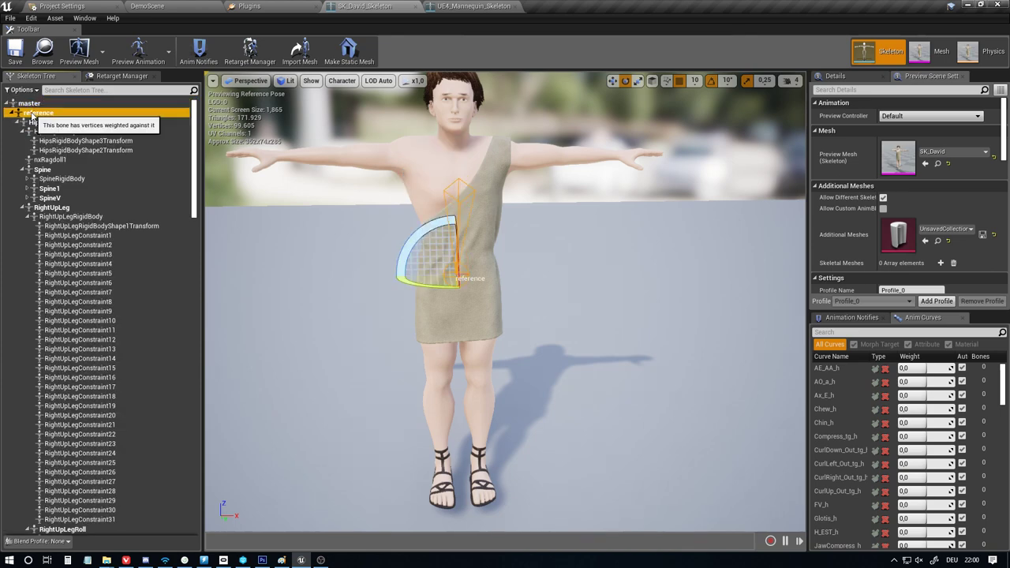
pyautogui.click(30, 104)
pyautogui.click(474, 6)
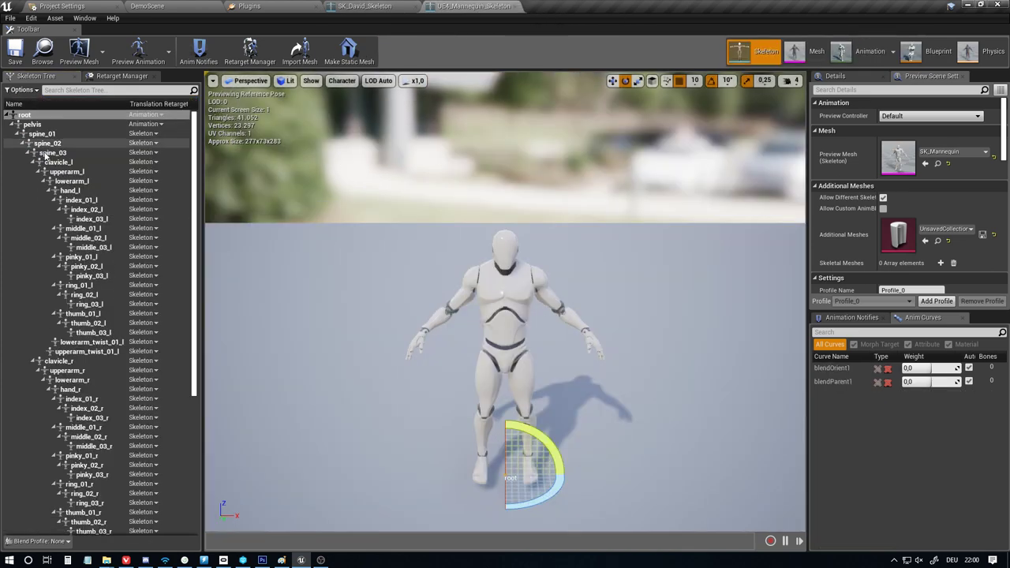
pyautogui.click(13, 124)
pyautogui.click(24, 125)
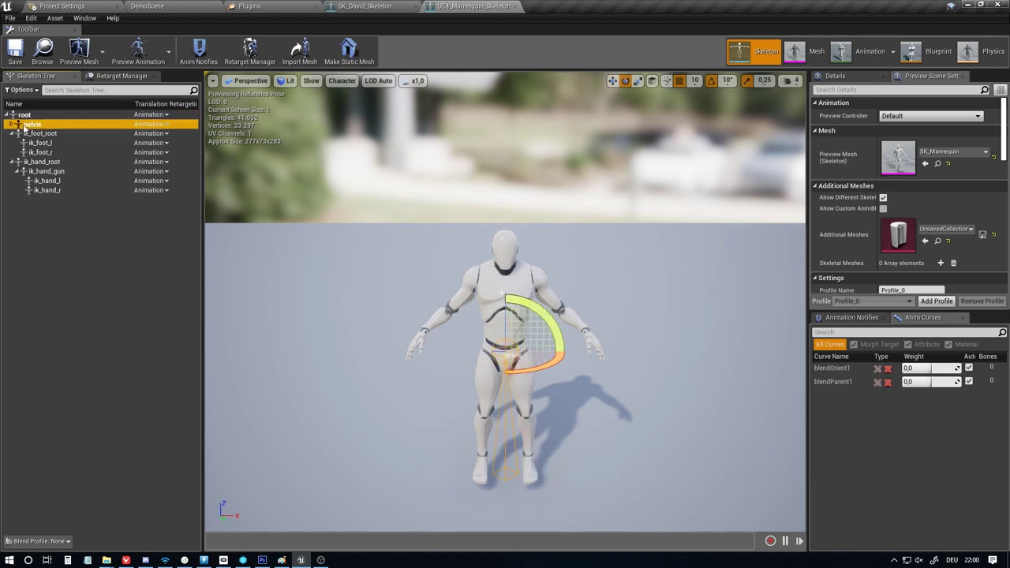
pyautogui.click(11, 125)
pyautogui.click(365, 7)
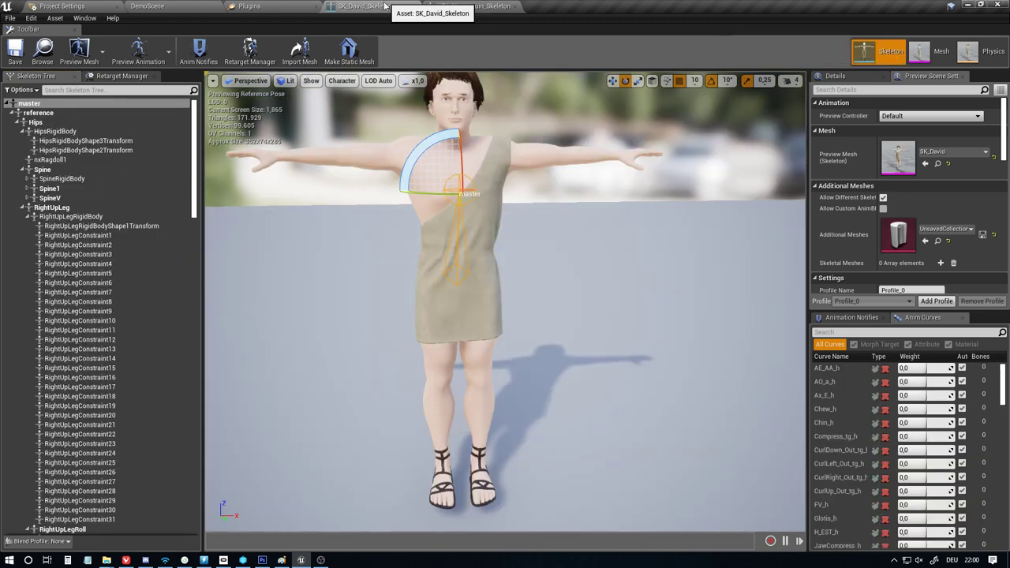
pyautogui.click(30, 103)
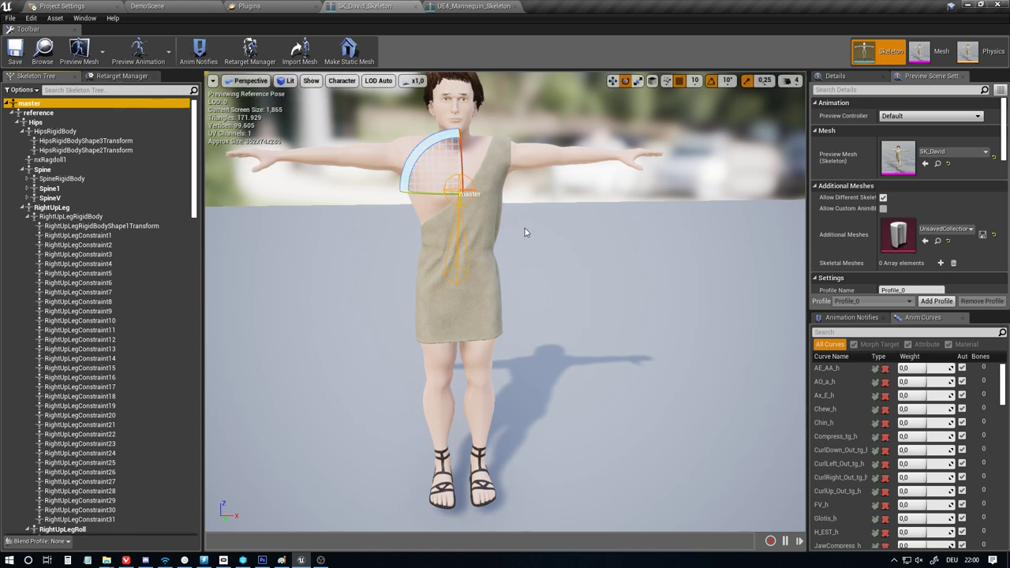
# Map the Humanoid rig's Root node to David's master bone in the retarget setup
pyautogui.click(108, 78)
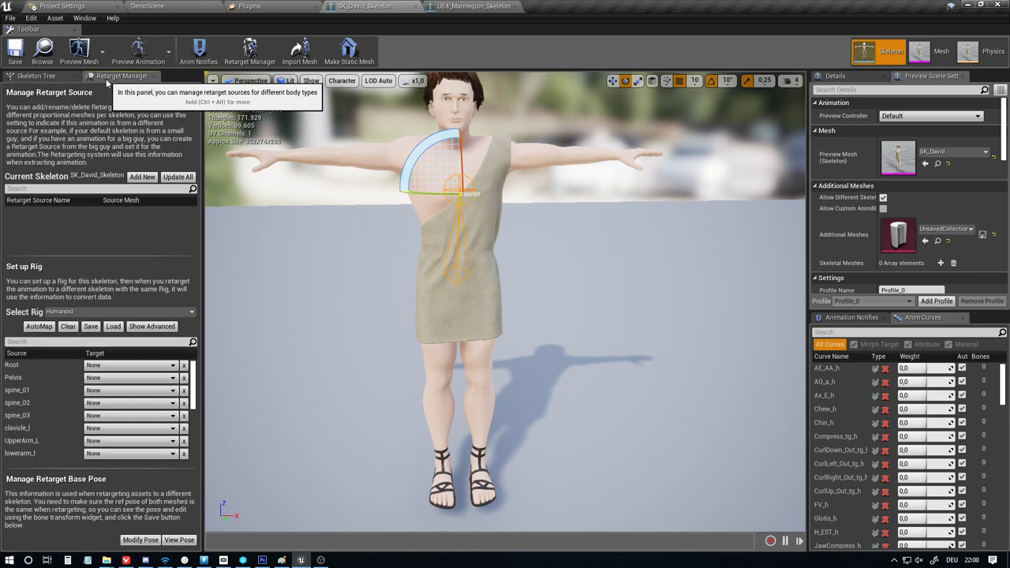
pyautogui.click(113, 366)
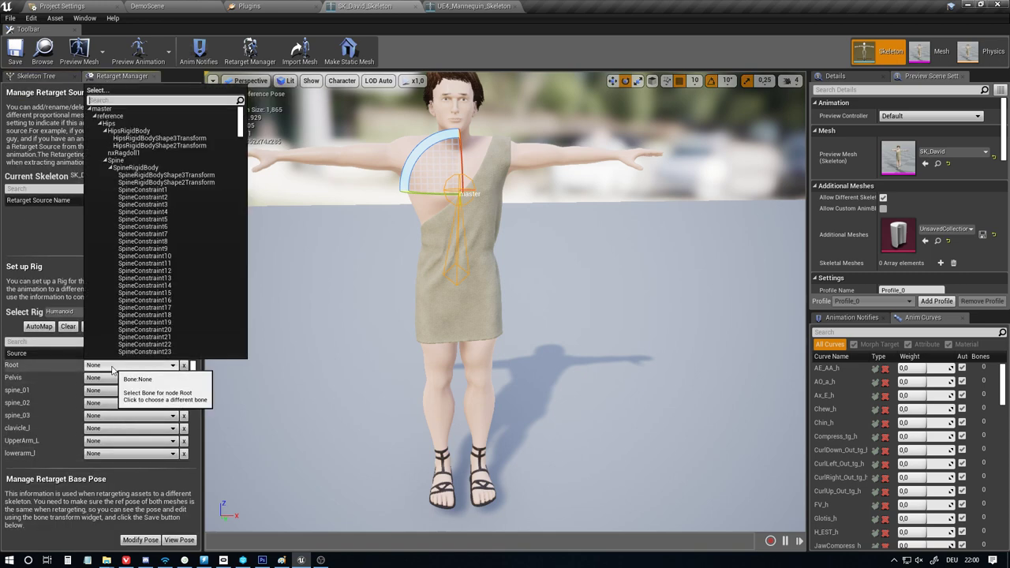
pyautogui.click(100, 109)
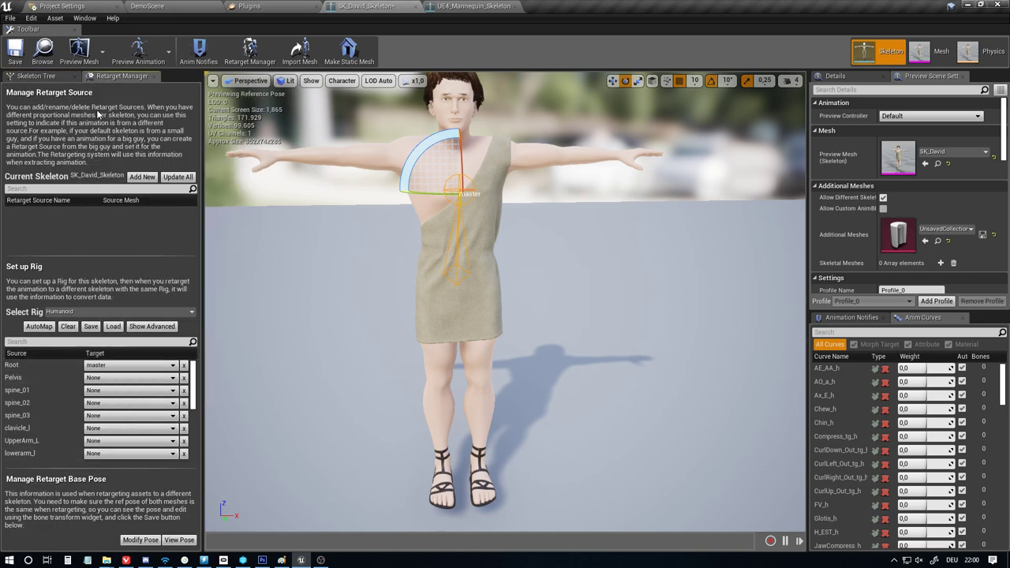
# Map the rig's Pelvis node to David's reference bone
pyautogui.click(111, 378)
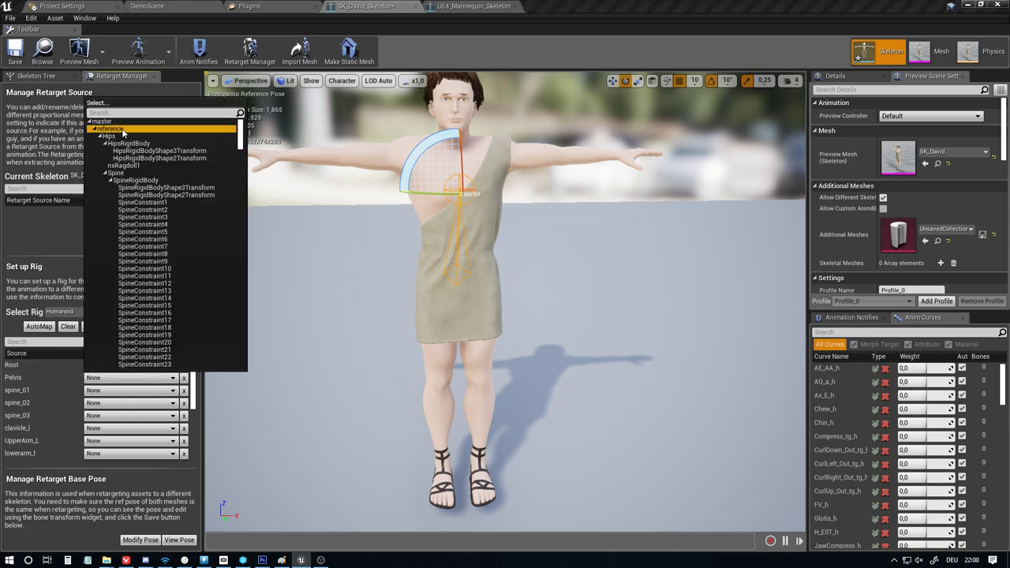
pyautogui.click(123, 131)
# Compare the mannequin's pelvis and spine_01 bones with the Hips and HipsRigidBody bones in David's skeleton tree
pyautogui.click(474, 6)
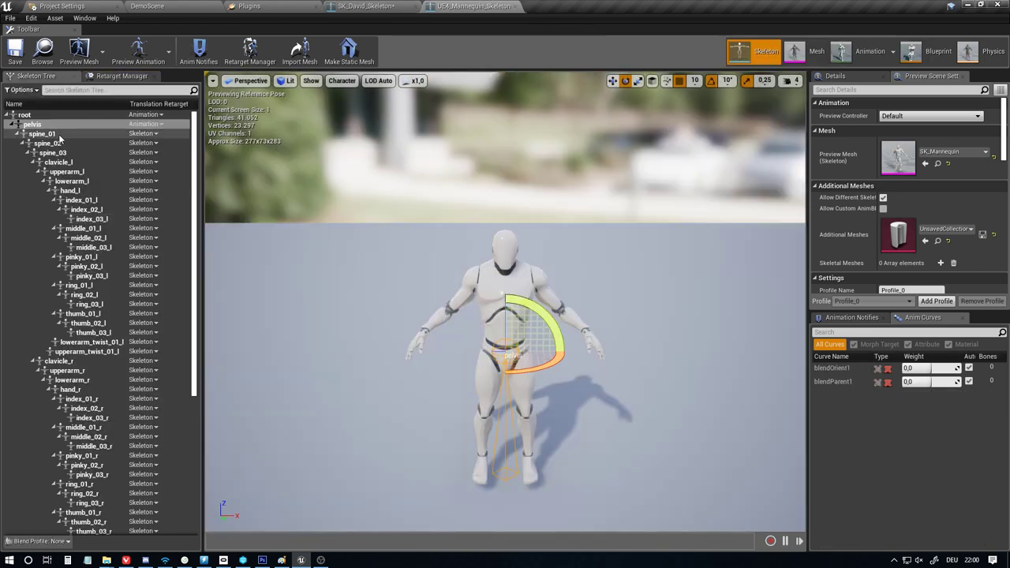
pyautogui.click(13, 125)
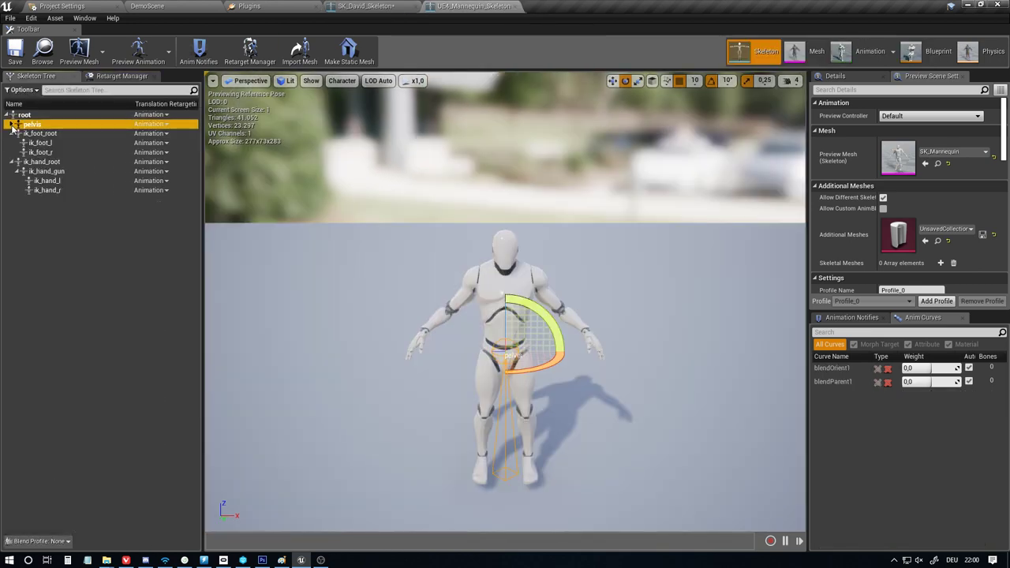
pyautogui.click(14, 127)
pyautogui.click(33, 132)
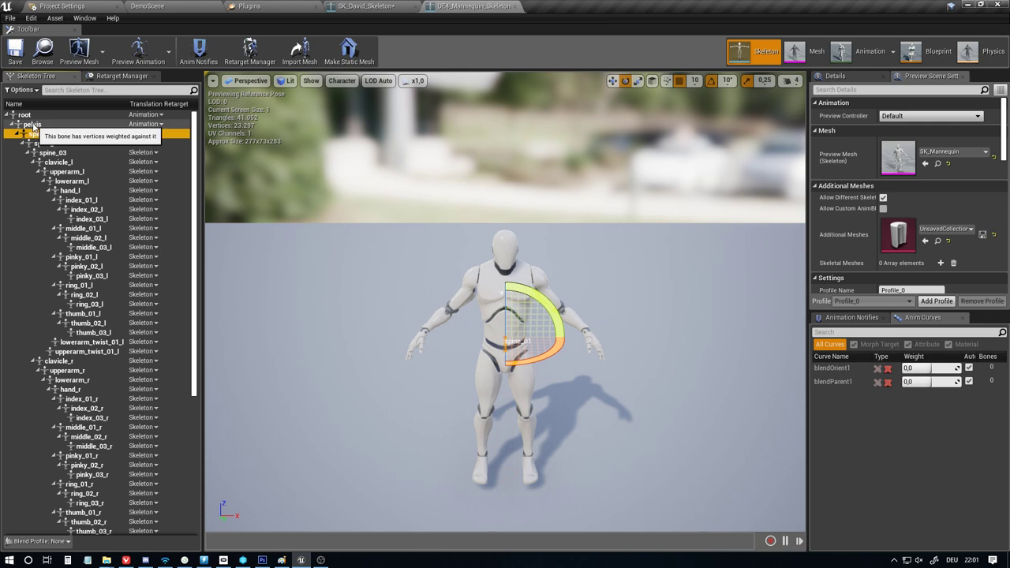
pyautogui.click(363, 6)
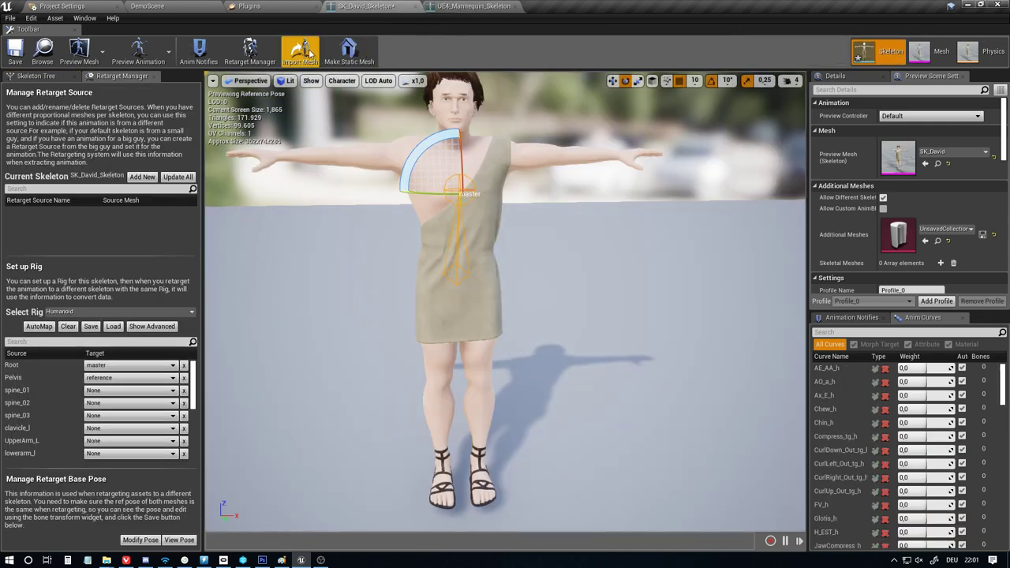
pyautogui.click(37, 76)
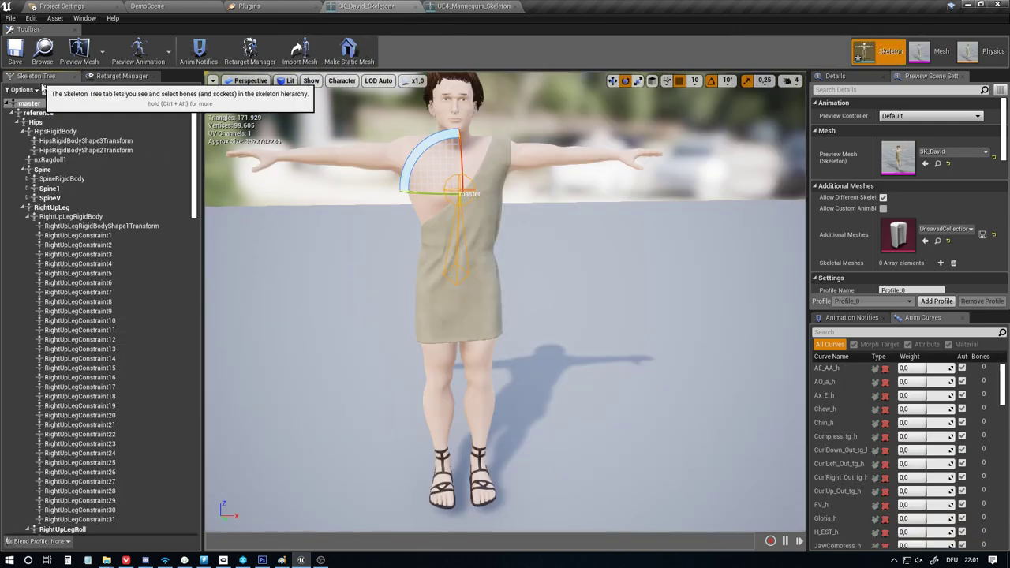
pyautogui.click(18, 123)
pyautogui.click(18, 123)
pyautogui.click(36, 123)
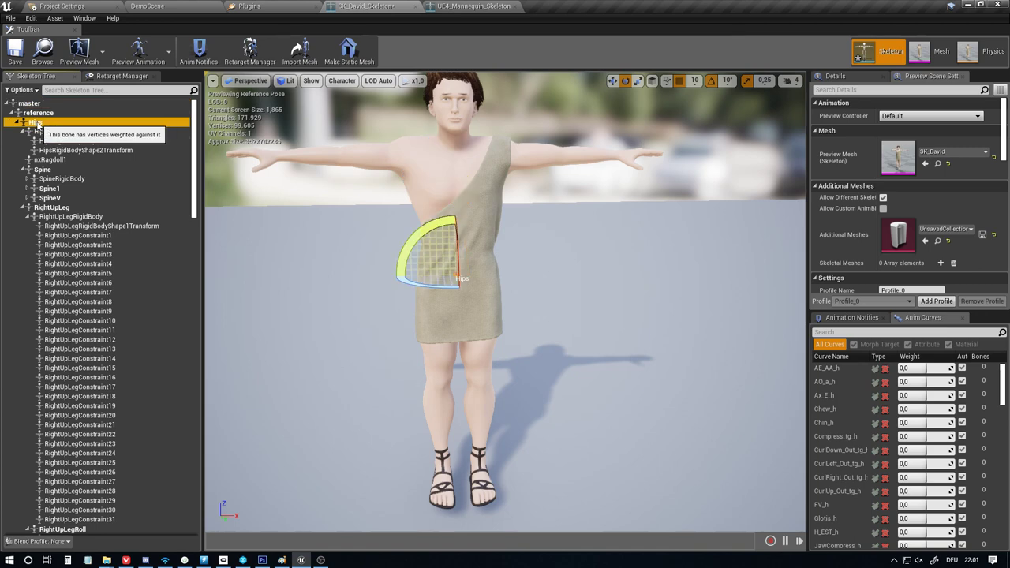
pyautogui.click(37, 131)
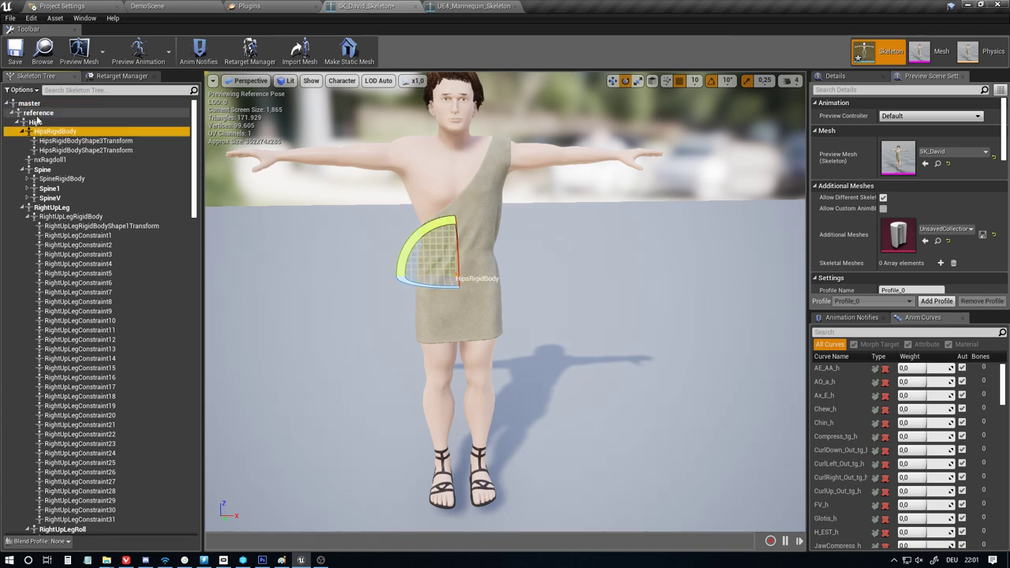
pyautogui.click(36, 123)
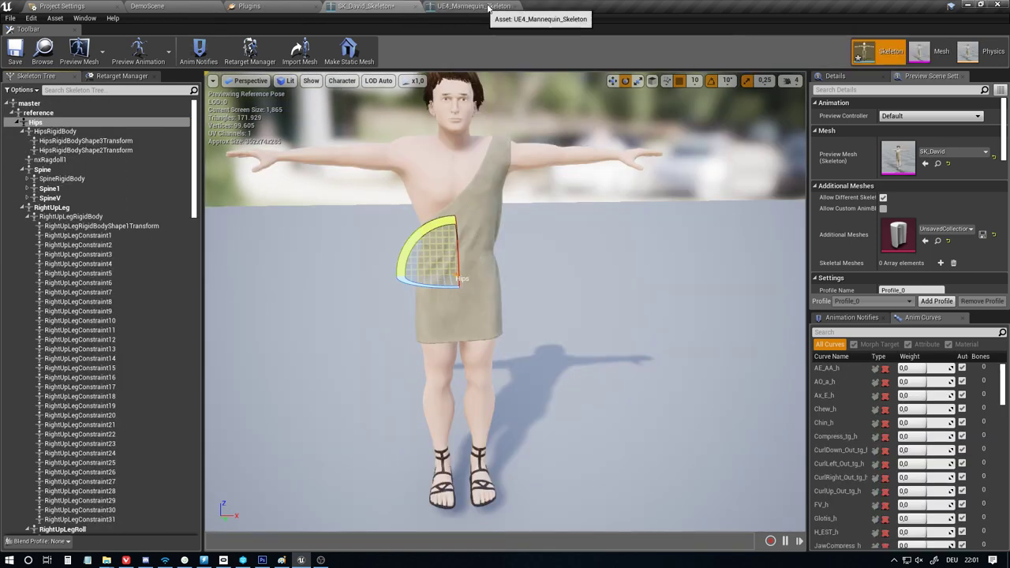
# Map the Humanoid rig's Pelvis node to David's Hips bone in the retarget setup
pyautogui.click(123, 76)
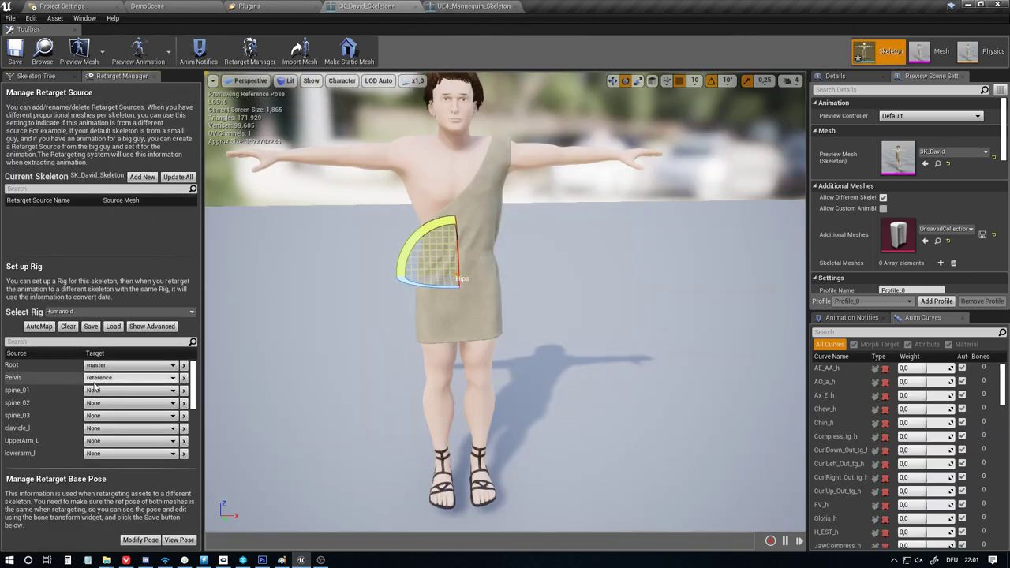
pyautogui.click(128, 377)
pyautogui.click(111, 136)
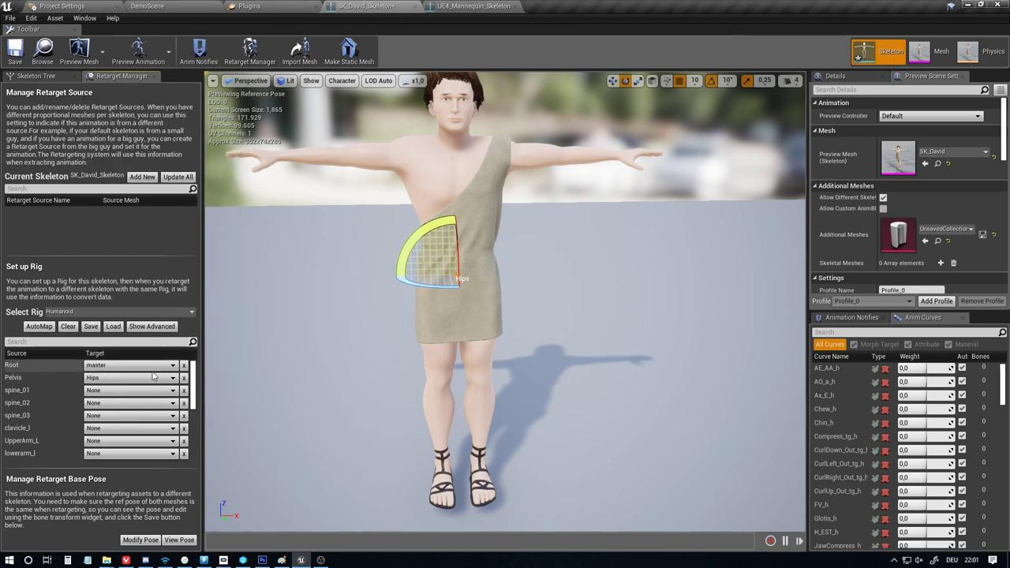
pyautogui.click(473, 6)
pyautogui.click(367, 5)
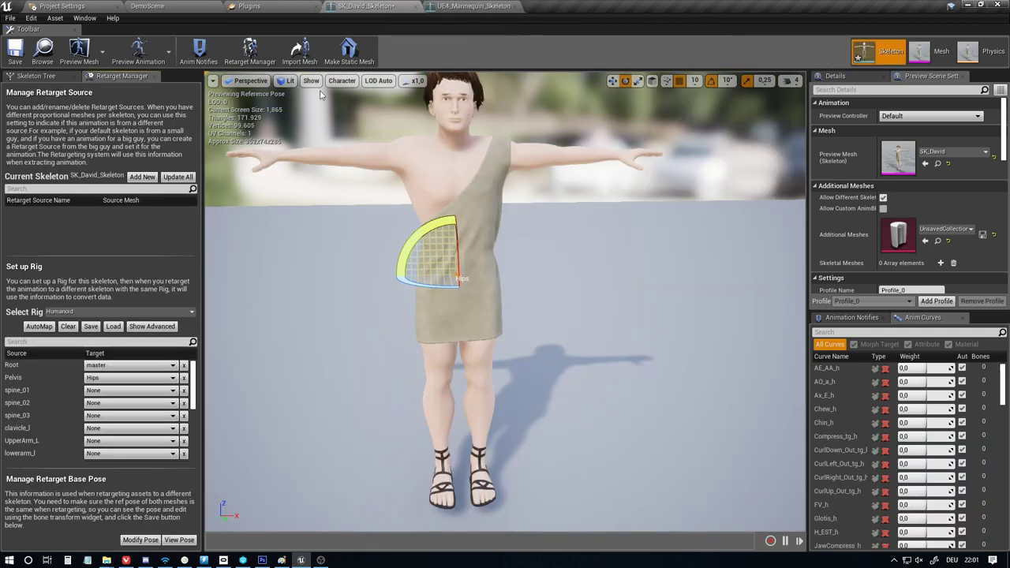
pyautogui.click(105, 391)
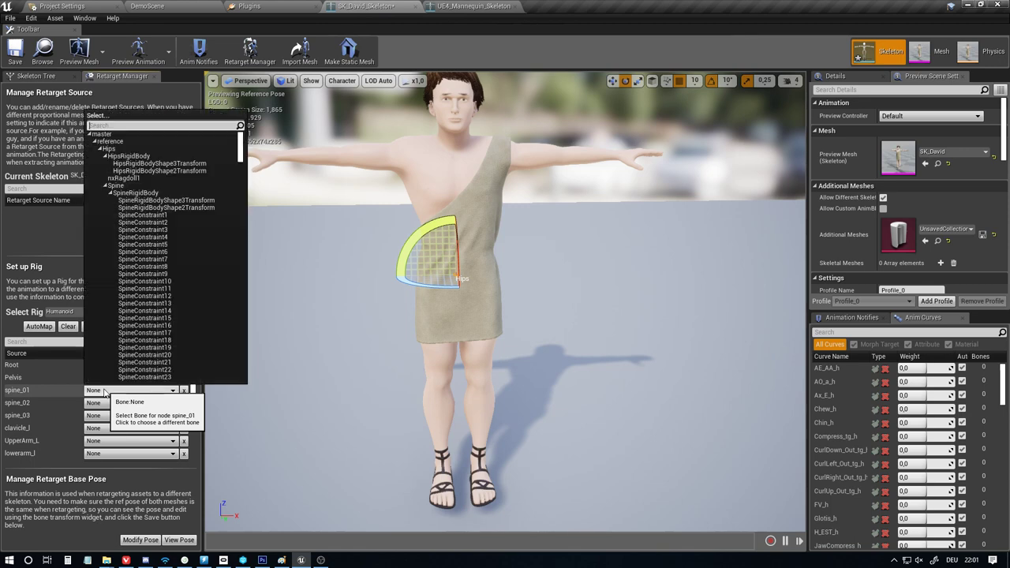
pyautogui.click(99, 393)
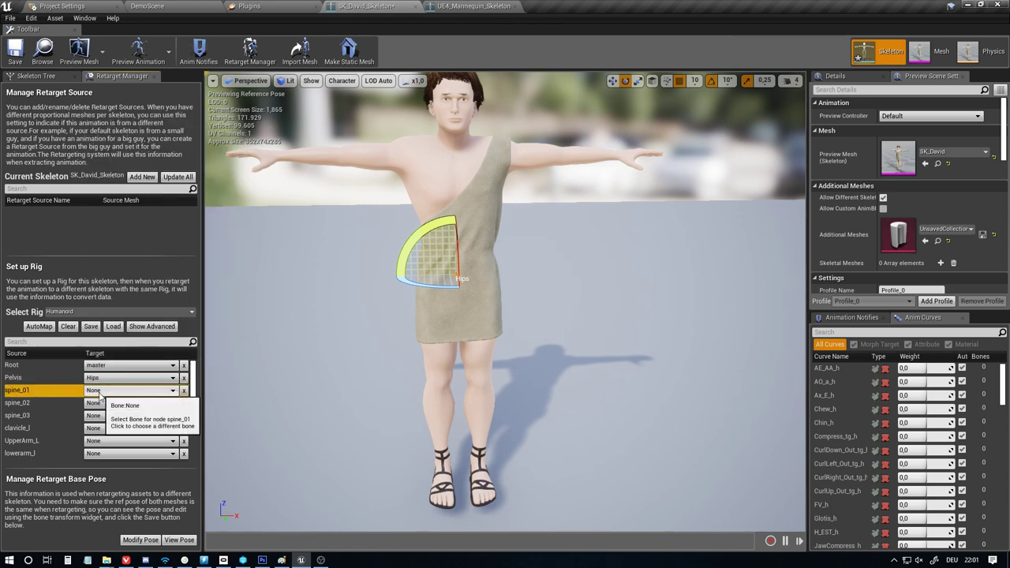
# Expand Spine1 in David's skeleton tree and collapse the rigid-body branches of Hips and Spine1 through Spine4
pyautogui.click(35, 76)
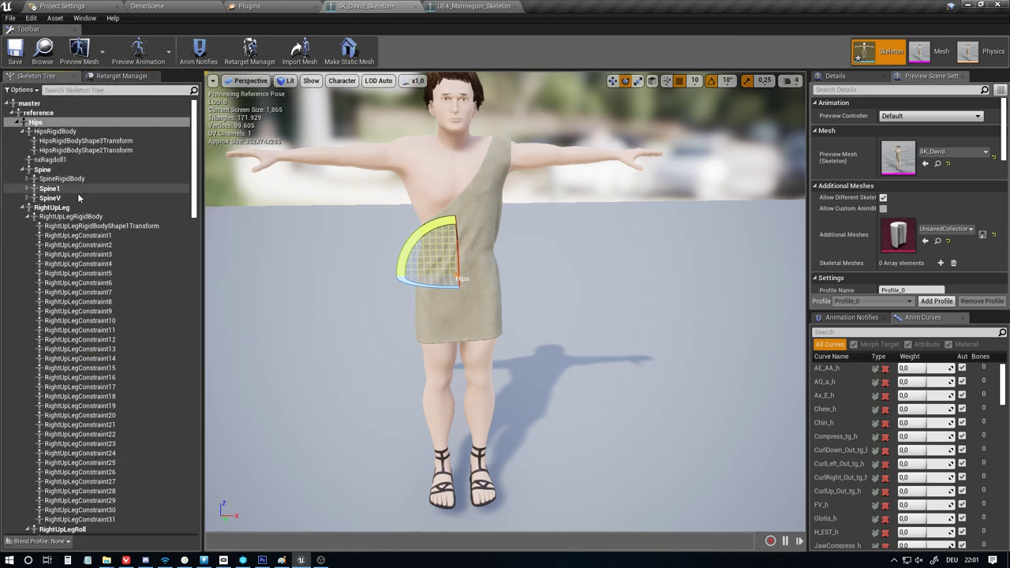
pyautogui.click(22, 131)
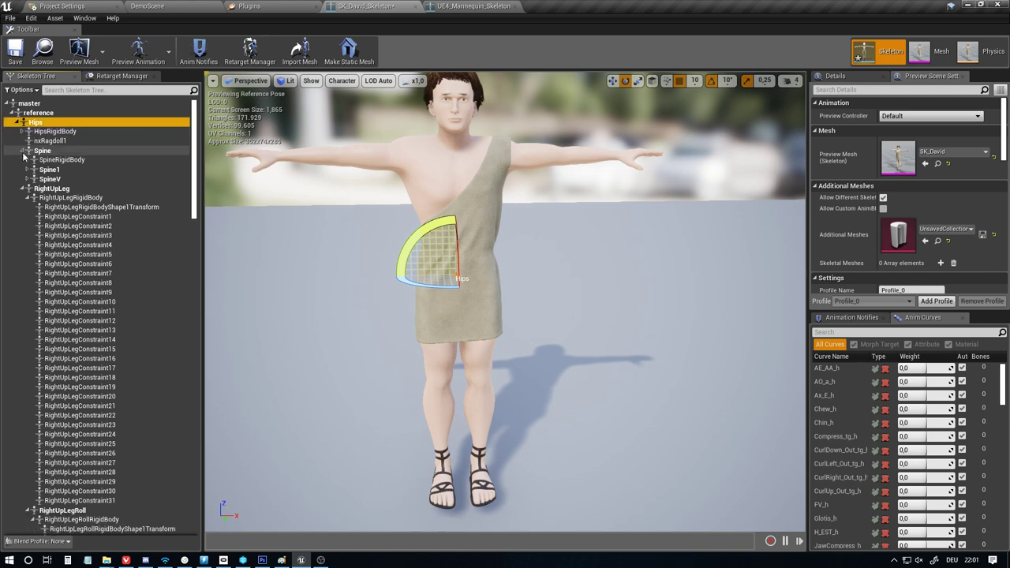
pyautogui.click(27, 171)
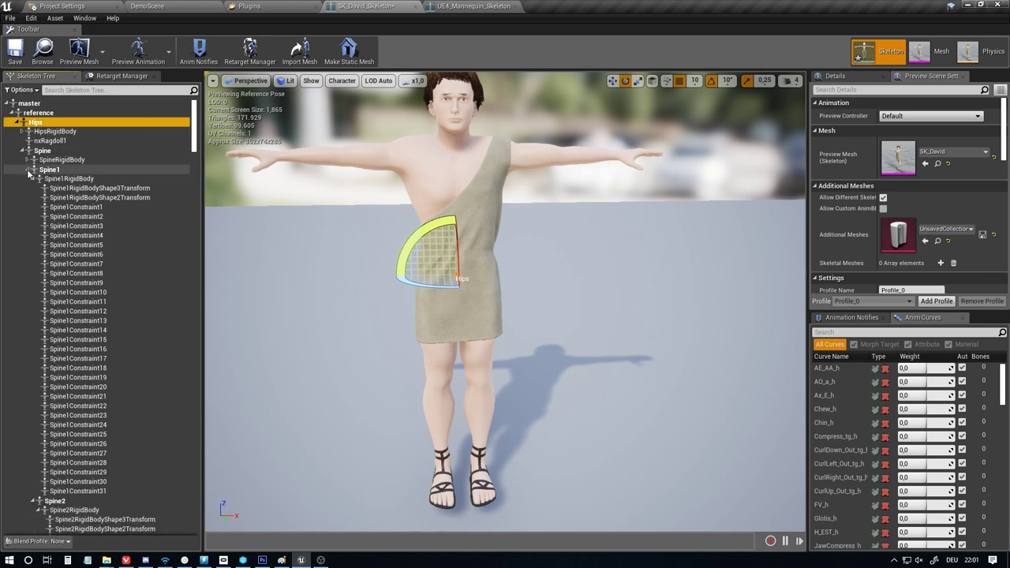
pyautogui.click(37, 179)
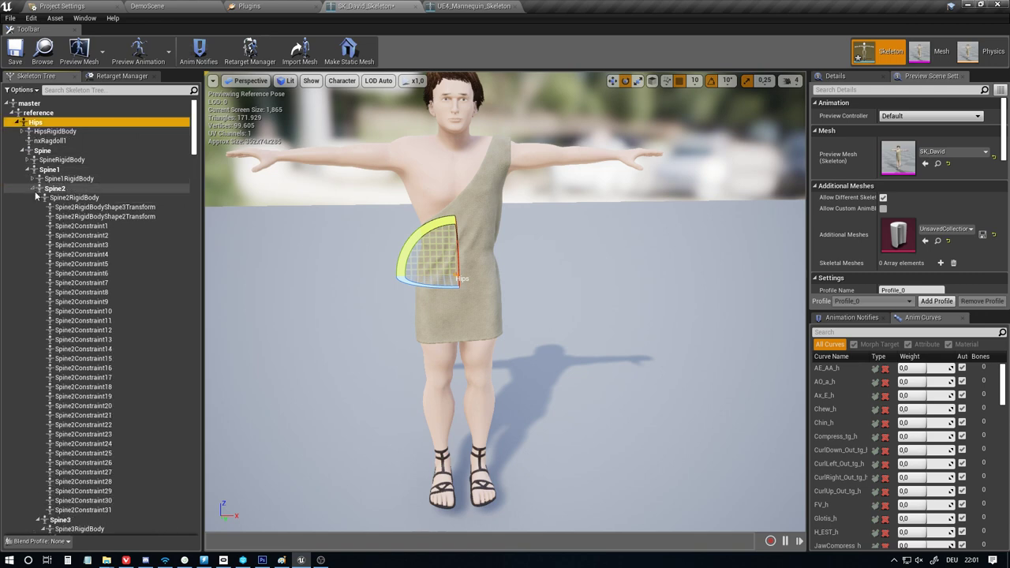
pyautogui.click(37, 198)
pyautogui.click(45, 216)
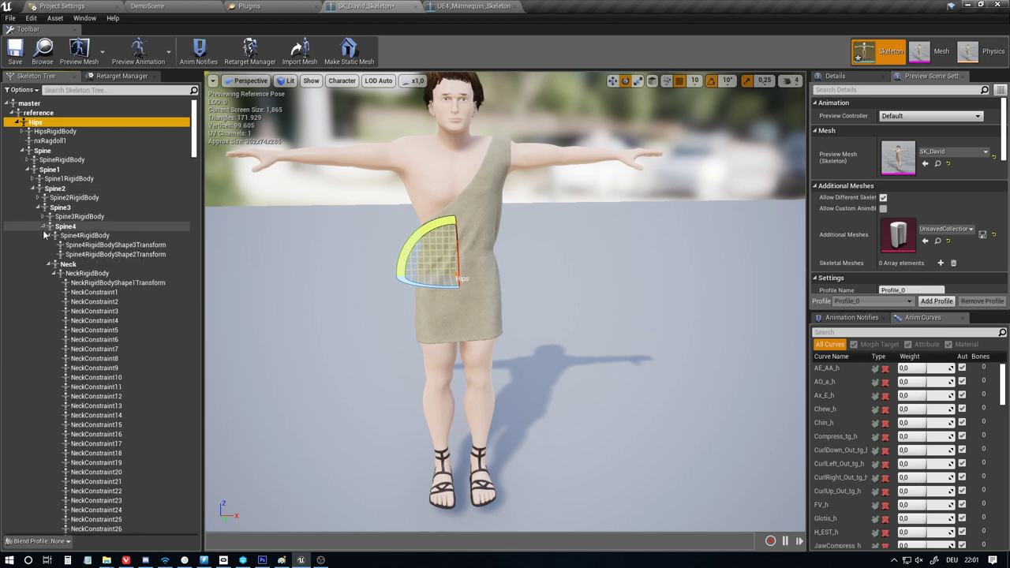
pyautogui.click(49, 235)
# Examine where the Spine, Spine1, Spine2, Spine3 and Spine4 bones sit on David's body
pyautogui.click(66, 226)
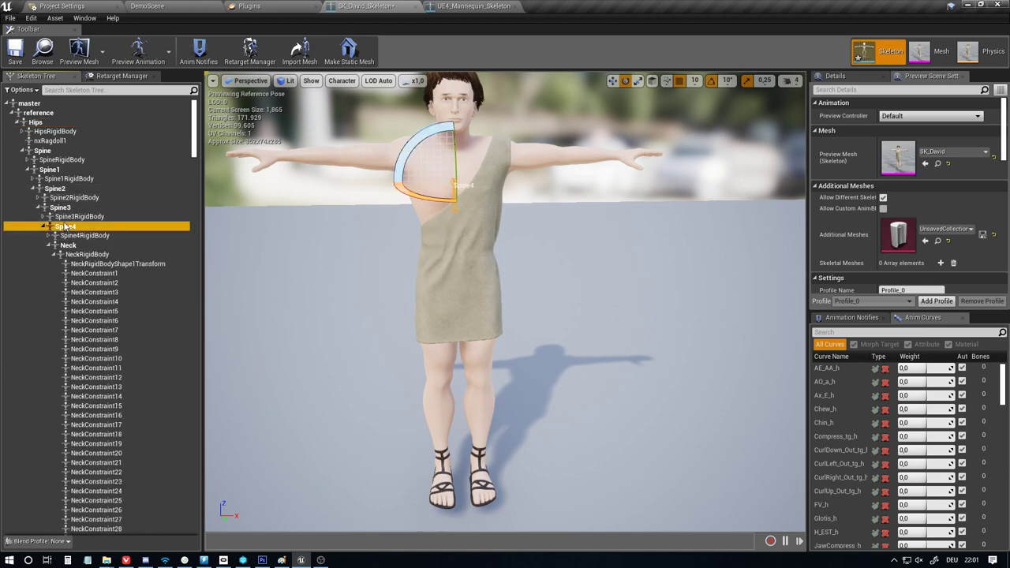
pyautogui.click(60, 207)
pyautogui.click(56, 188)
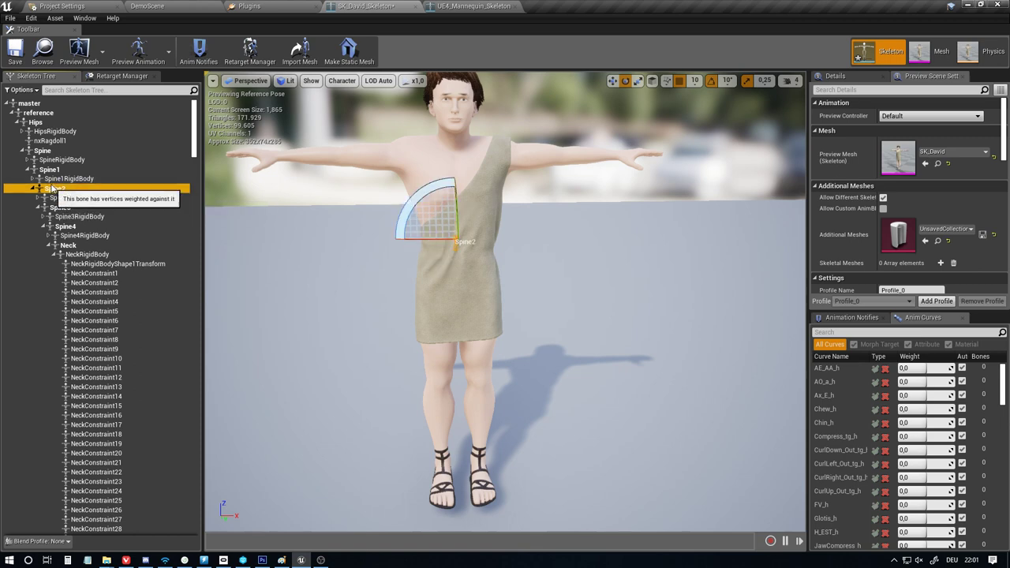
pyautogui.click(51, 170)
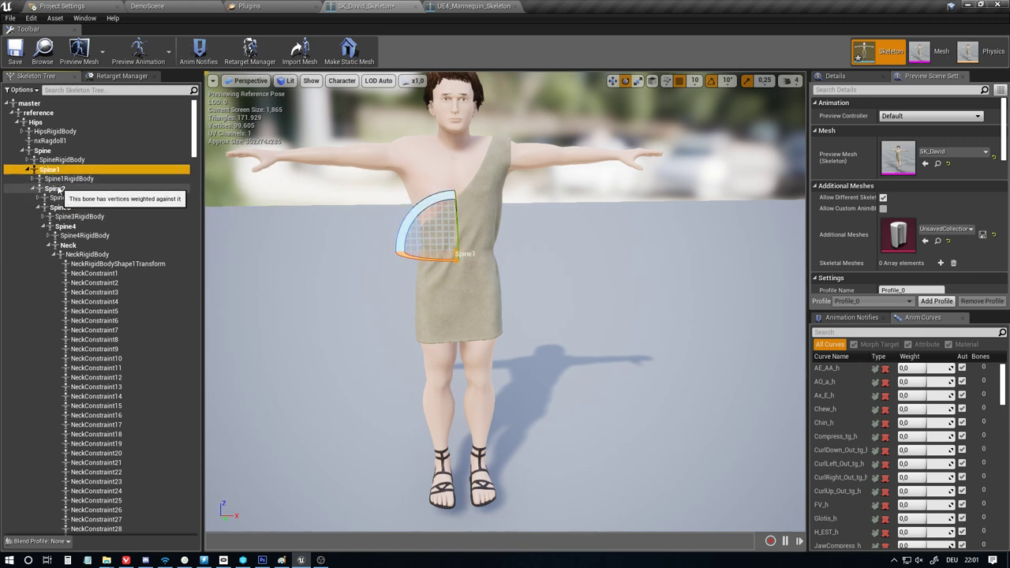
pyautogui.click(58, 190)
pyautogui.click(58, 173)
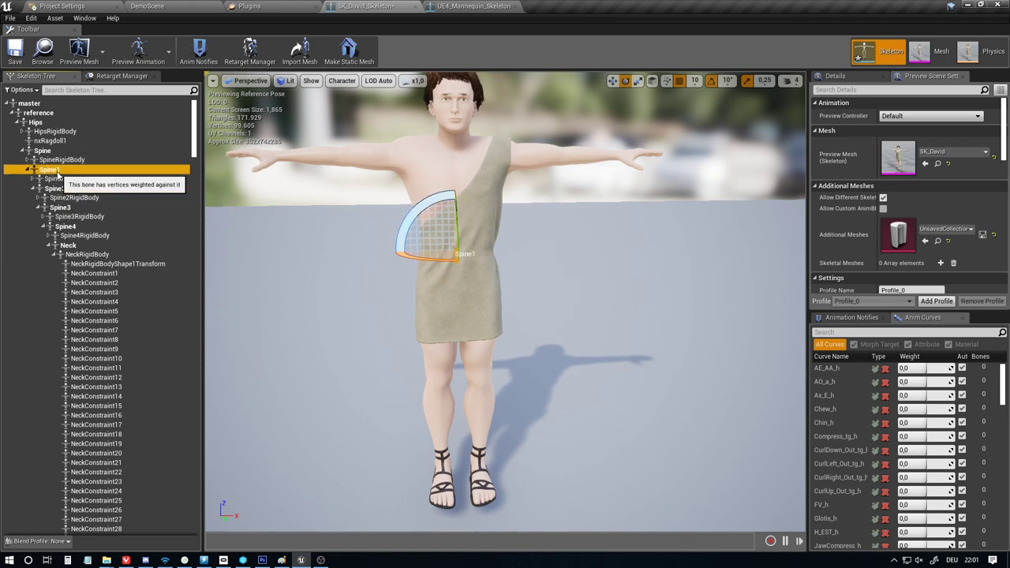
pyautogui.press('Up')
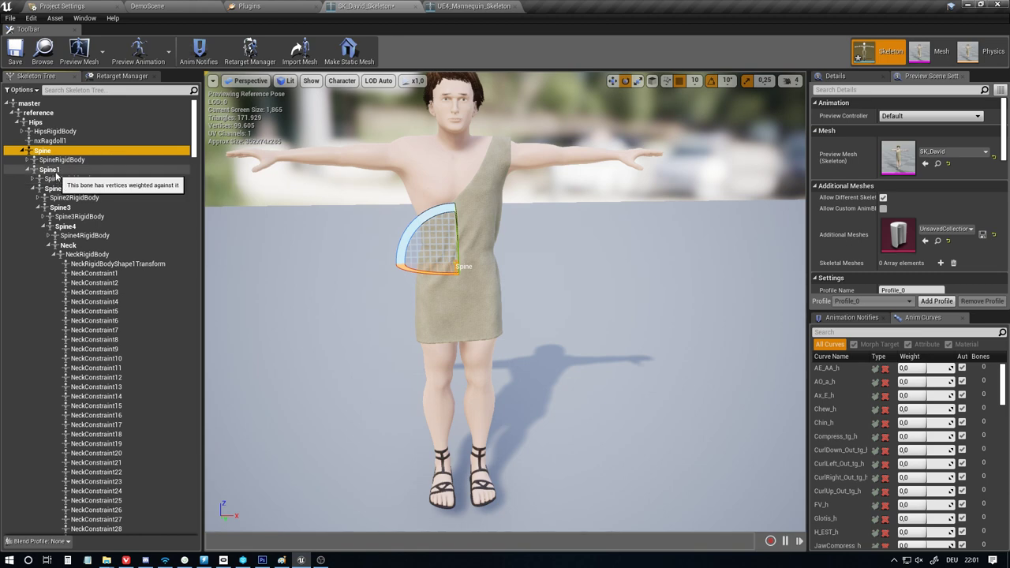
pyautogui.click(56, 190)
pyautogui.click(43, 152)
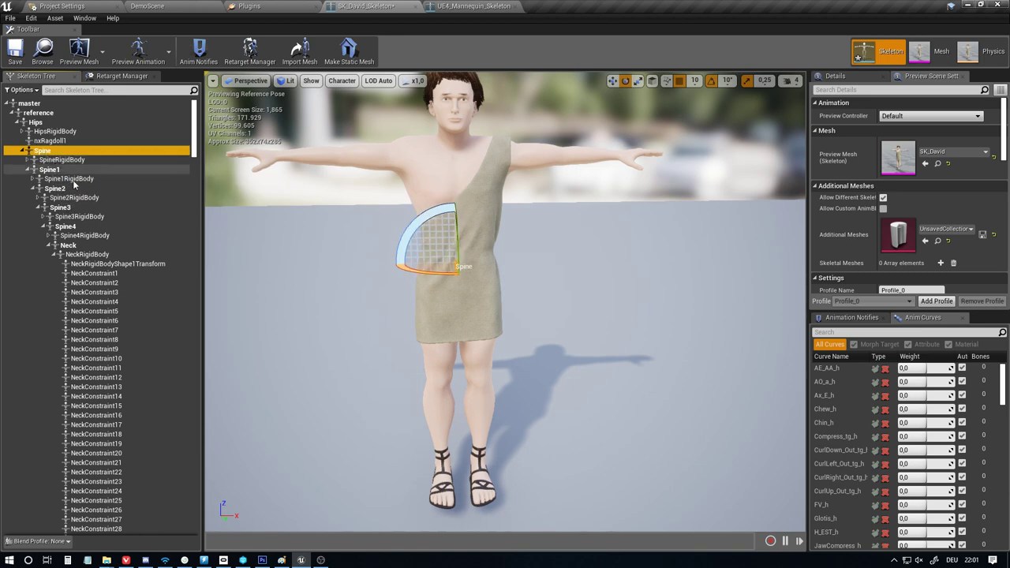
# Compare the position of the mannequin's spine_01 bone with David's Spine1 bone
pyautogui.click(474, 5)
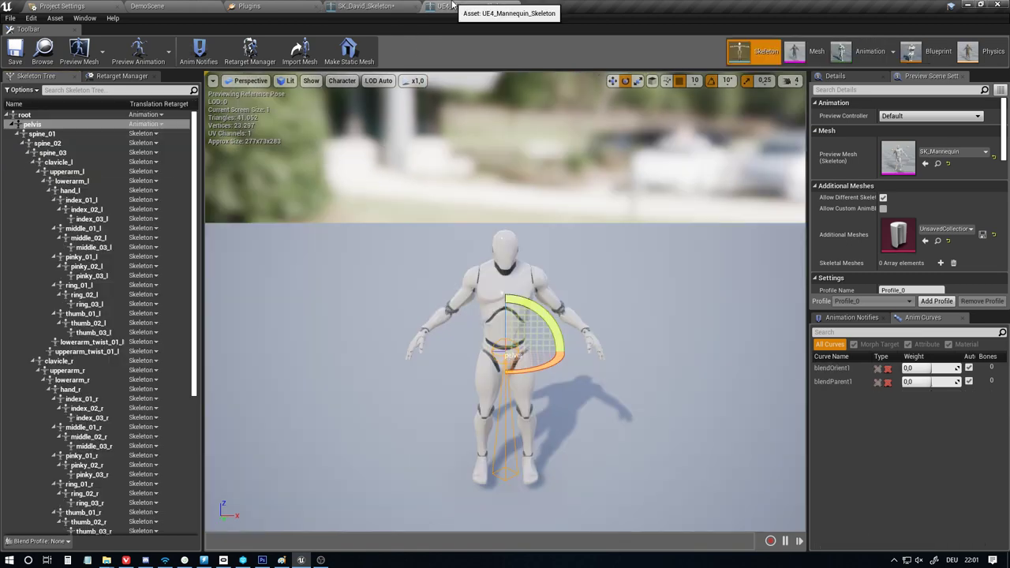
pyautogui.click(44, 134)
pyautogui.press('f')
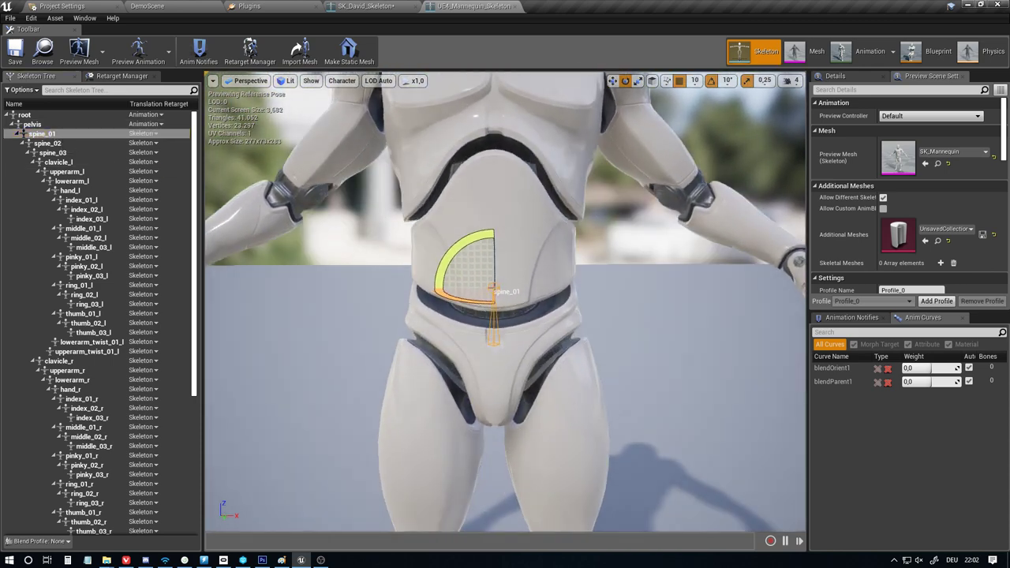
pyautogui.click(358, 6)
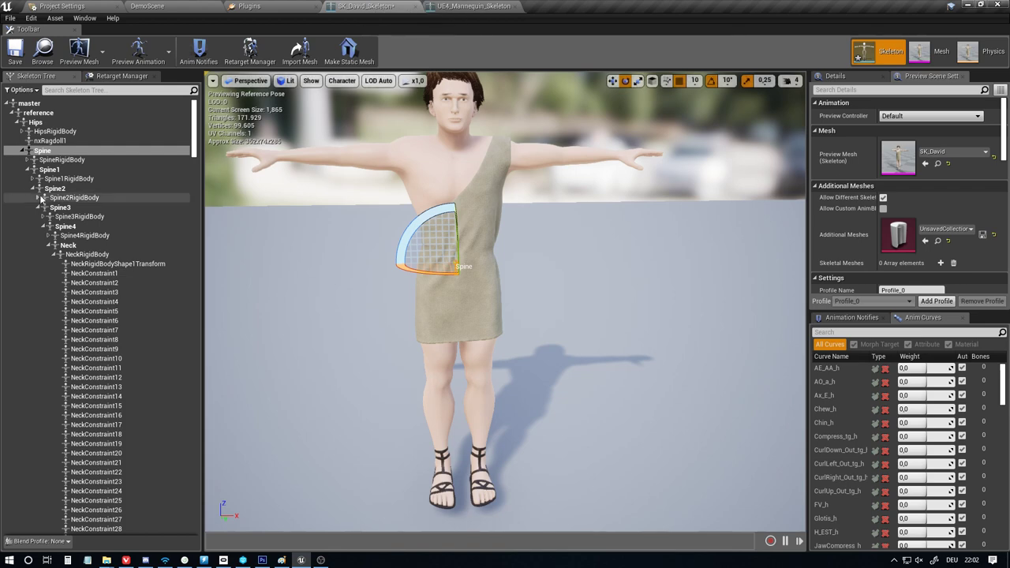
pyautogui.click(52, 171)
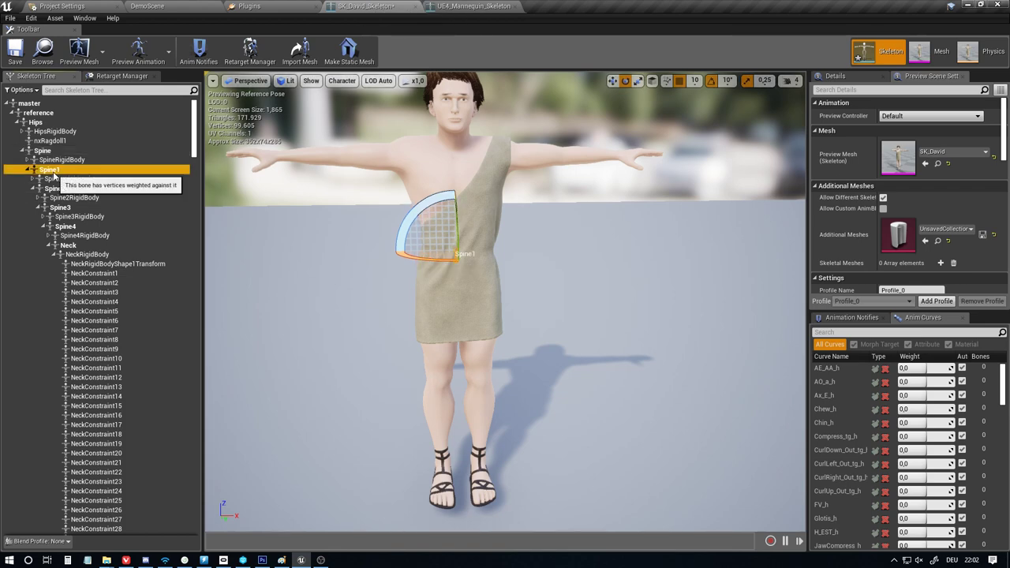
pyautogui.click(472, 6)
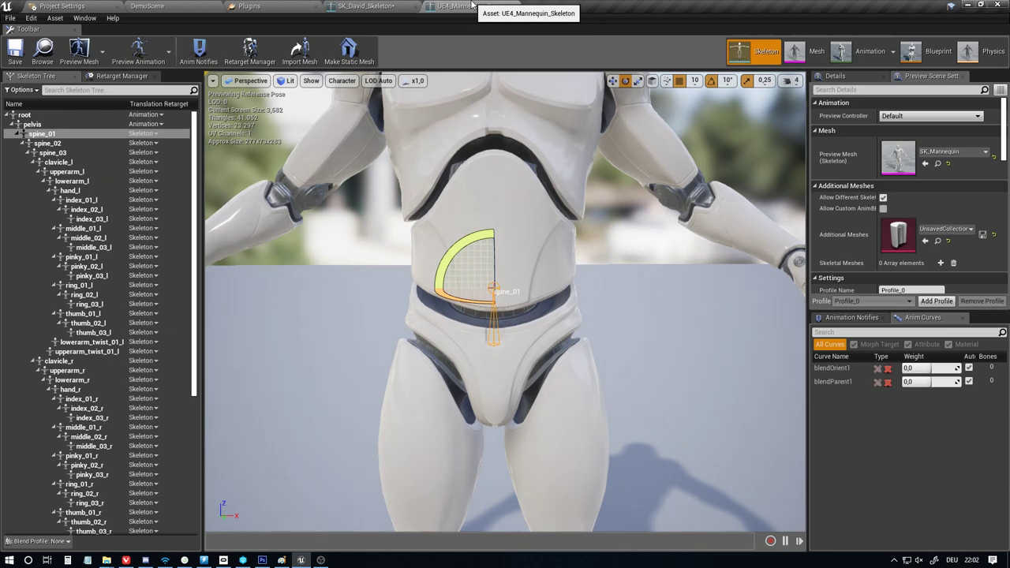
pyautogui.click(362, 5)
# Compare the mannequin's spine_02 bone with David's Spine2, Spine3 and Spine4 bones, and recheck Spine1
pyautogui.click(68, 189)
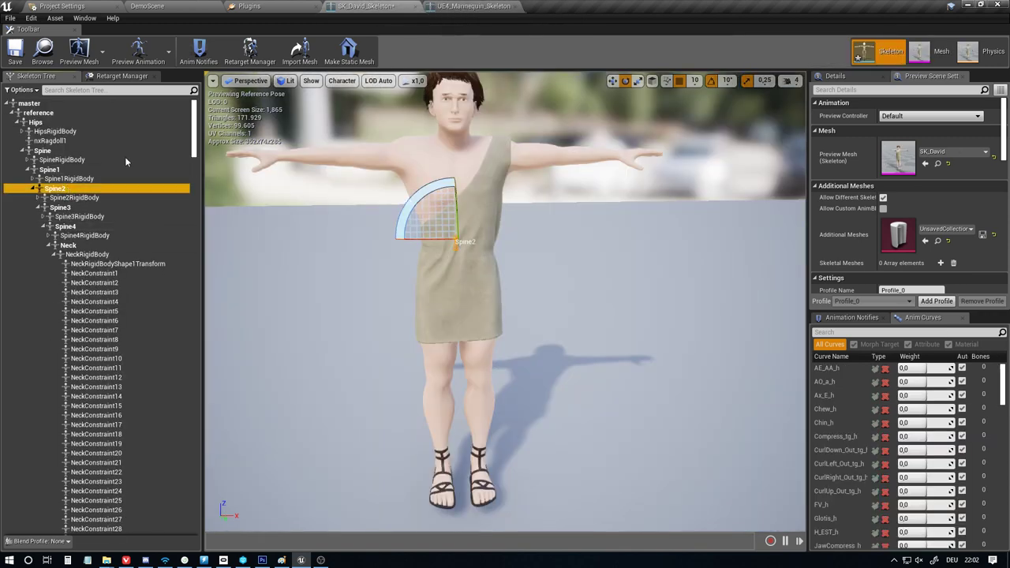
pyautogui.click(472, 5)
pyautogui.click(66, 144)
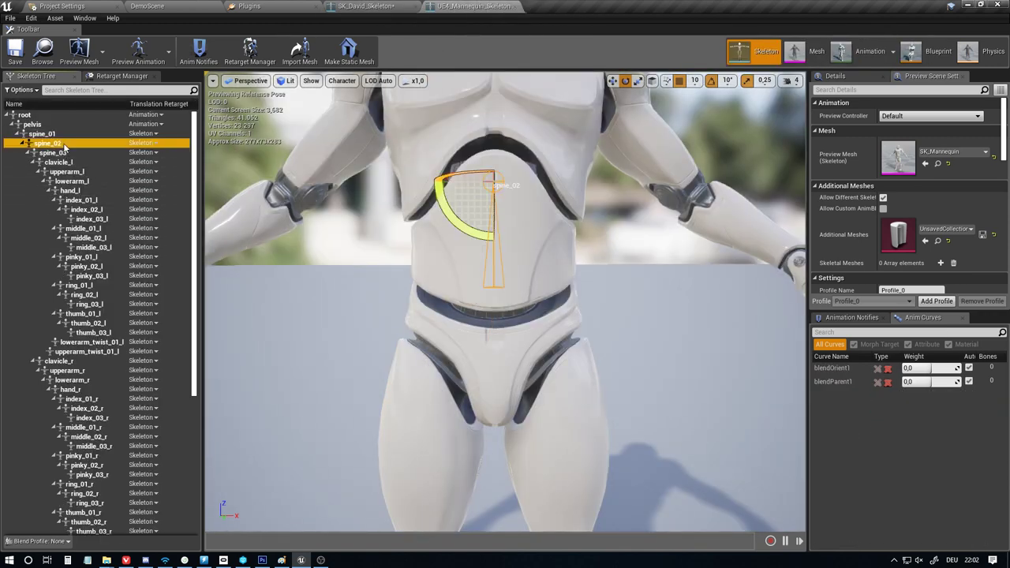
pyautogui.click(362, 5)
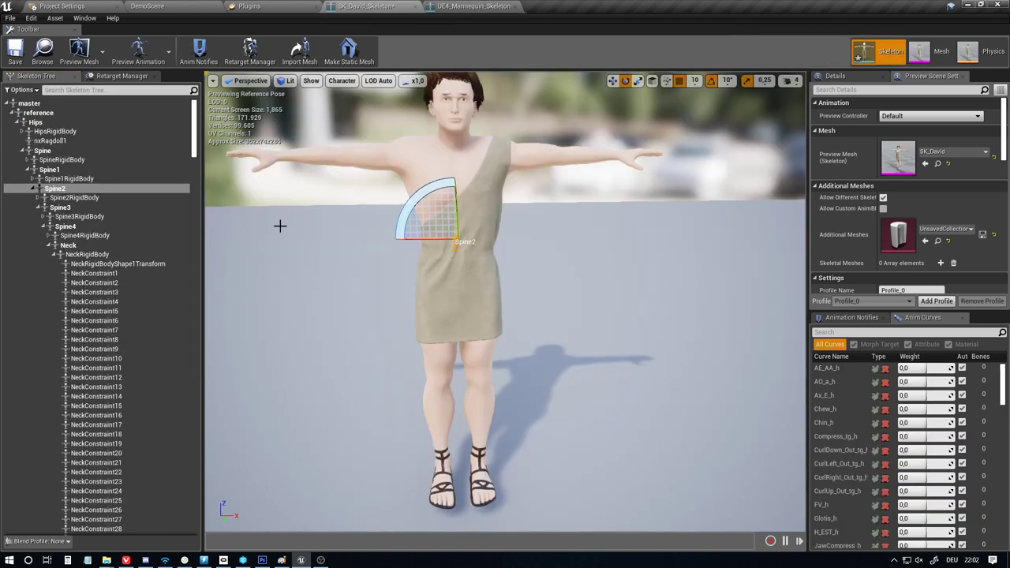
pyautogui.click(88, 209)
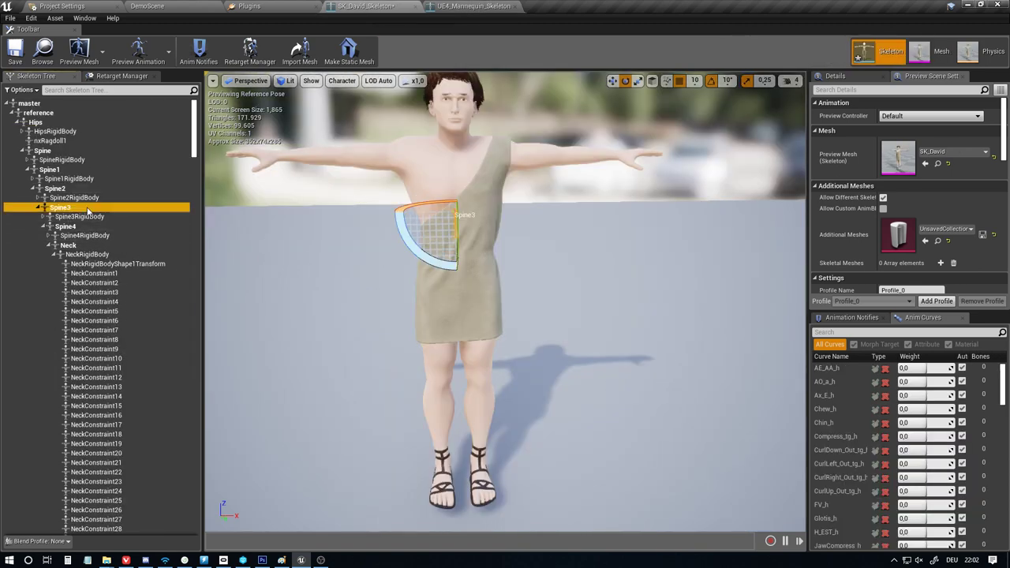
pyautogui.click(91, 227)
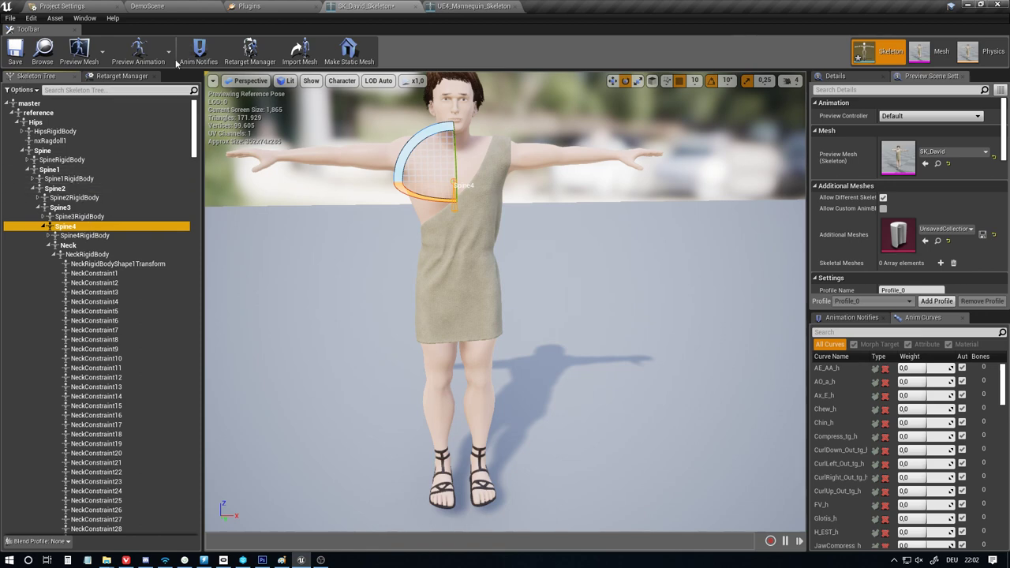
pyautogui.click(68, 169)
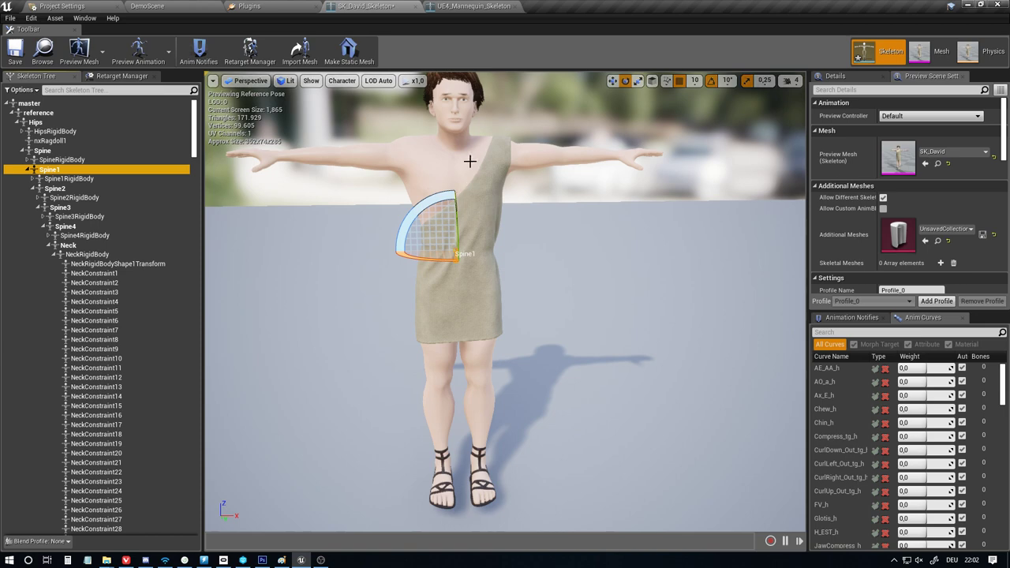
pyautogui.click(123, 75)
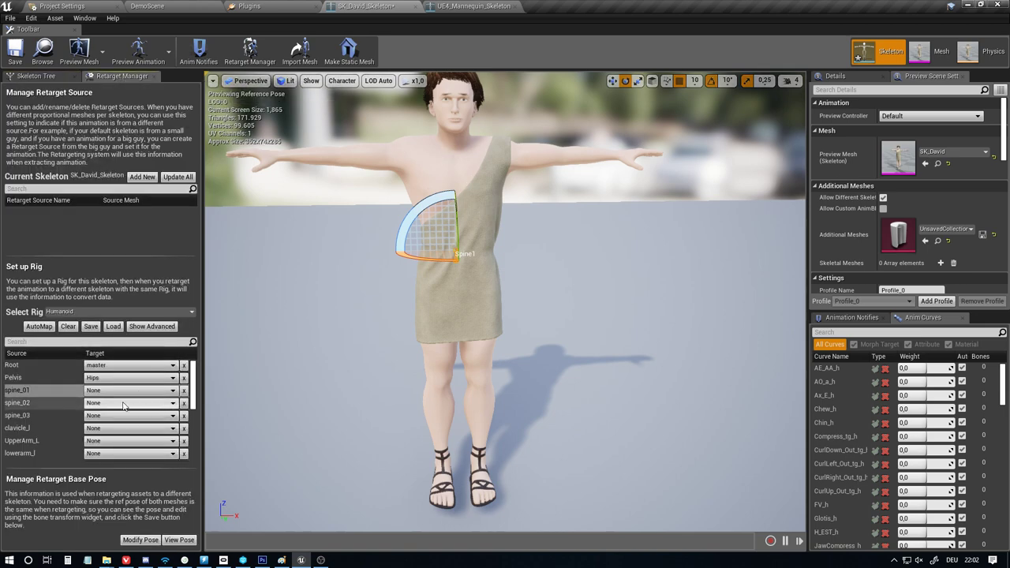
pyautogui.click(100, 388)
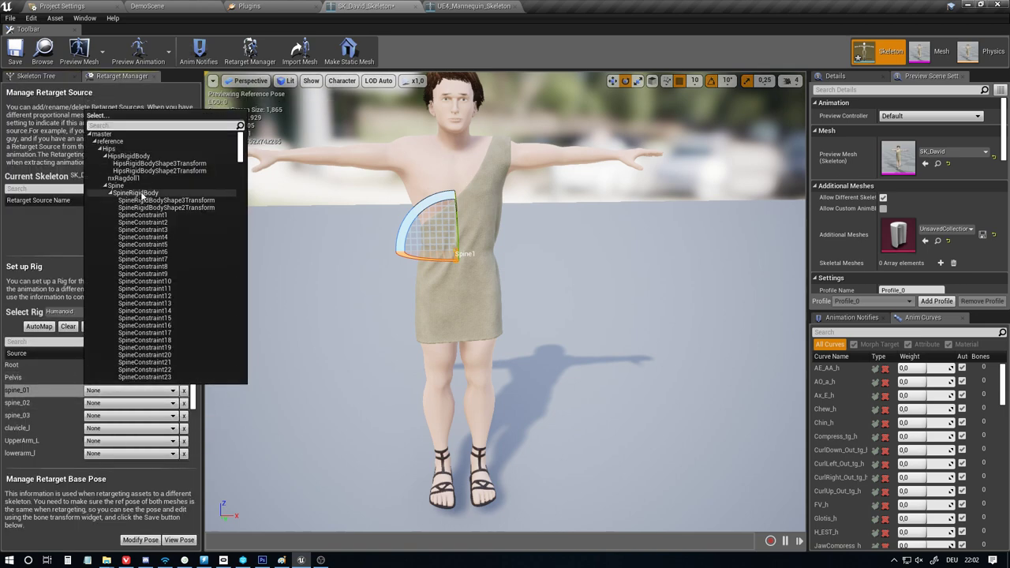
pyautogui.click(109, 125)
pyautogui.write('sp')
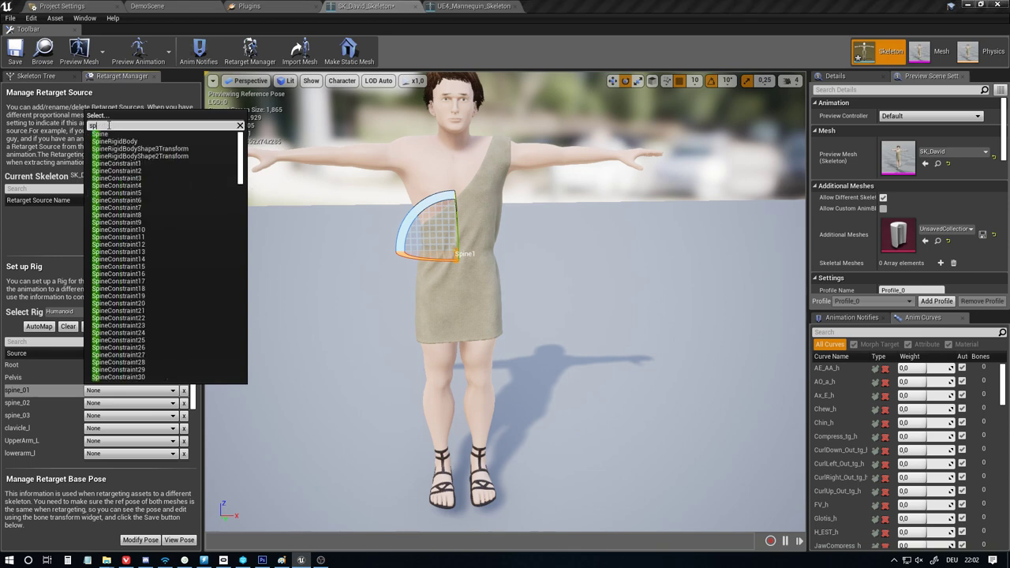
pyautogui.write('ine_')
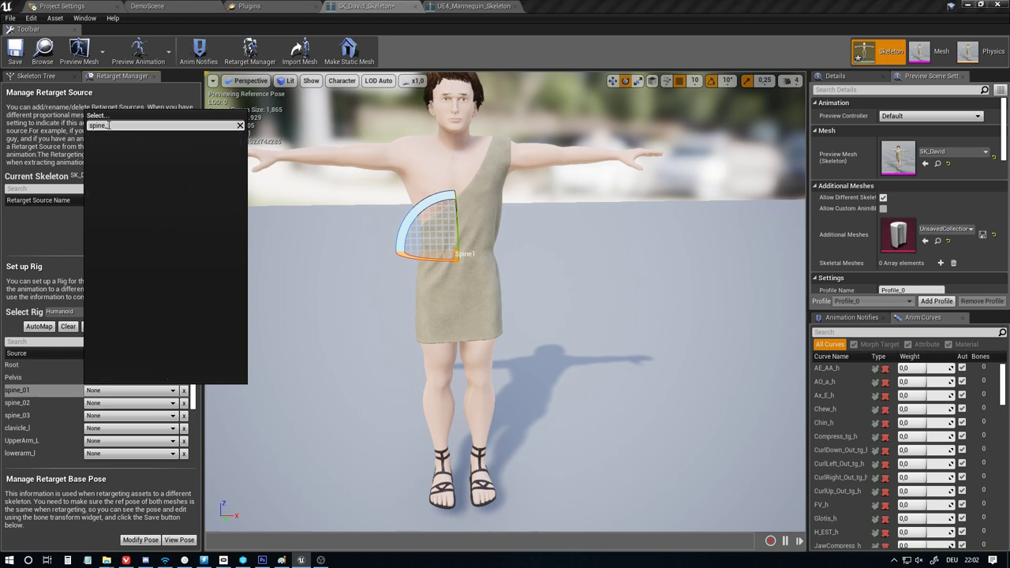
pyautogui.press('BackSpace')
pyautogui.write('0')
pyautogui.press('BackSpace')
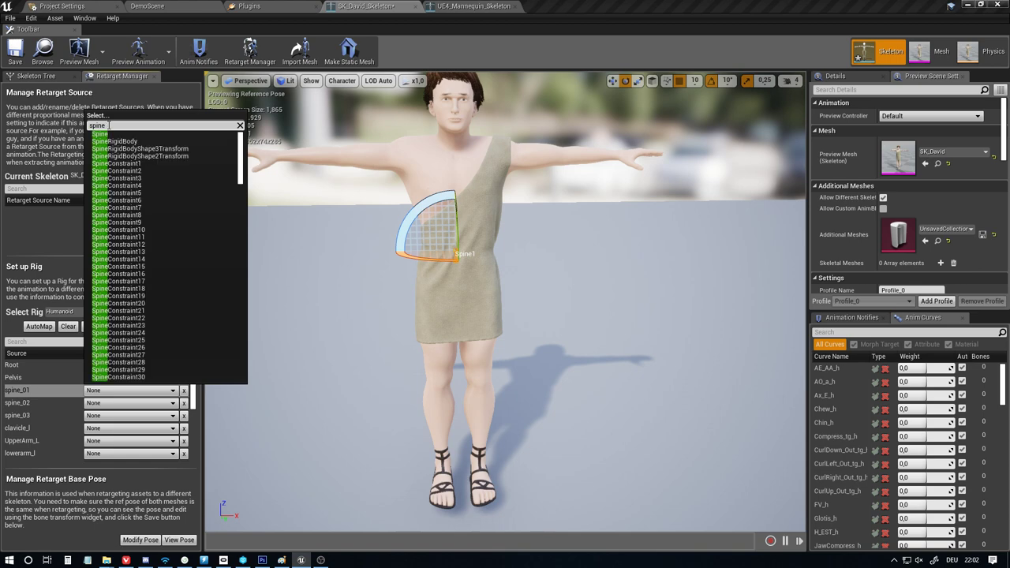
pyautogui.click(52, 79)
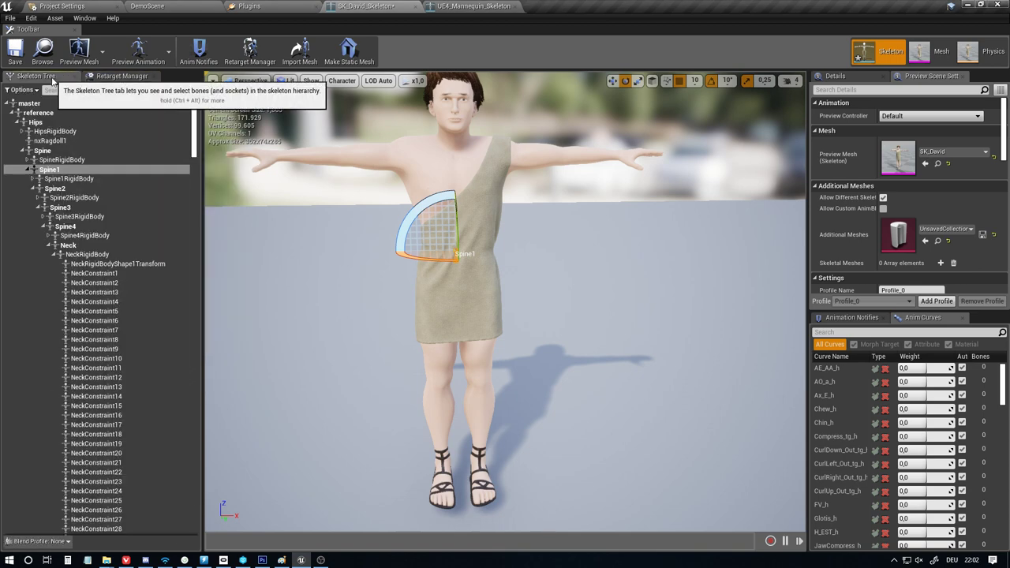
# Map the Humanoid rig's spine_01 node to David's Spine1 bone in the retarget setup
pyautogui.click(104, 77)
pyautogui.click(103, 394)
pyautogui.write('spn')
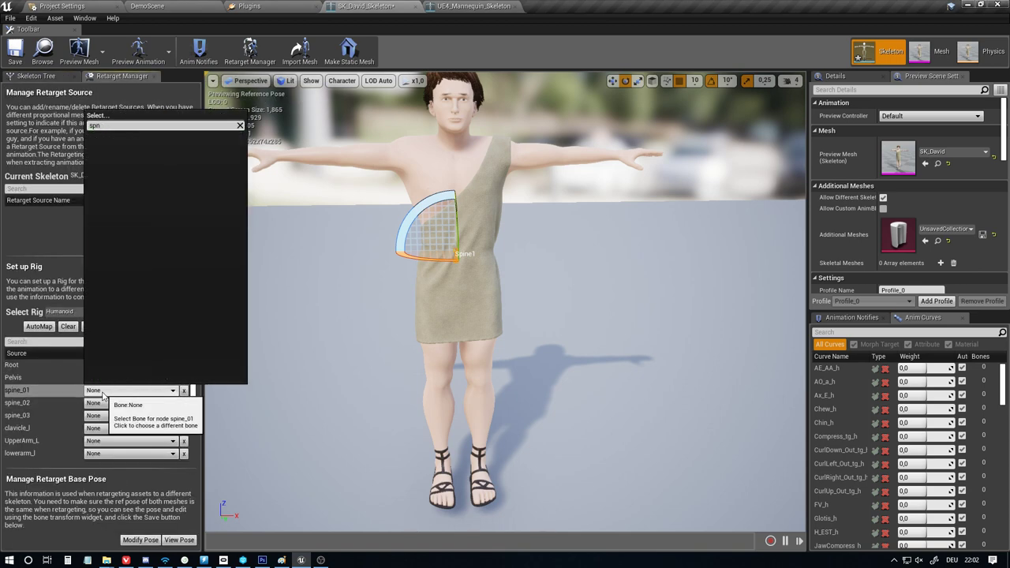
pyautogui.press('BackSpace')
pyautogui.write('ine1')
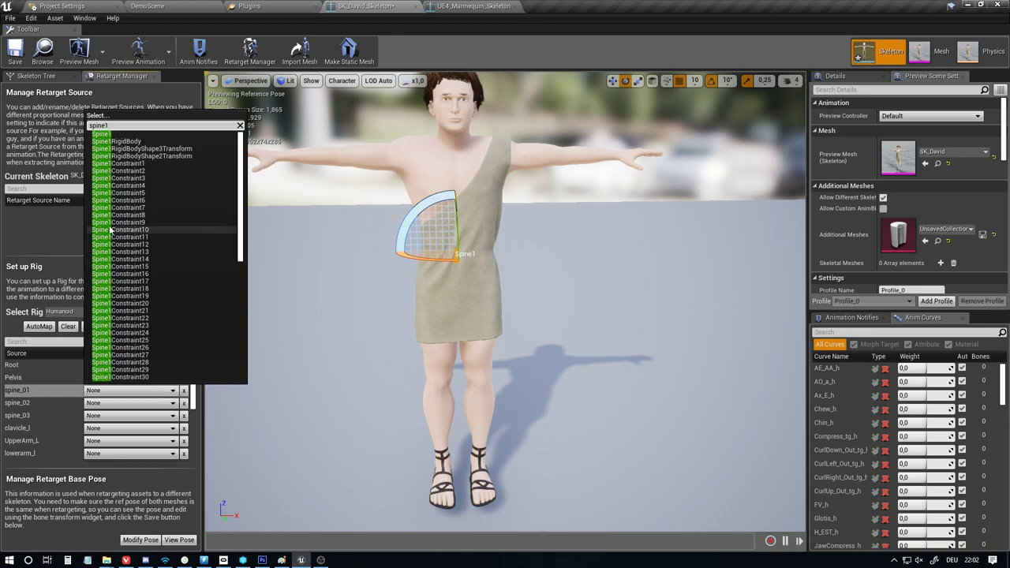
pyautogui.click(112, 135)
# Map the rig's spine_02 node to David's Spine3 bone and spine_03 to Spine4, and save the skeleton
pyautogui.click(92, 403)
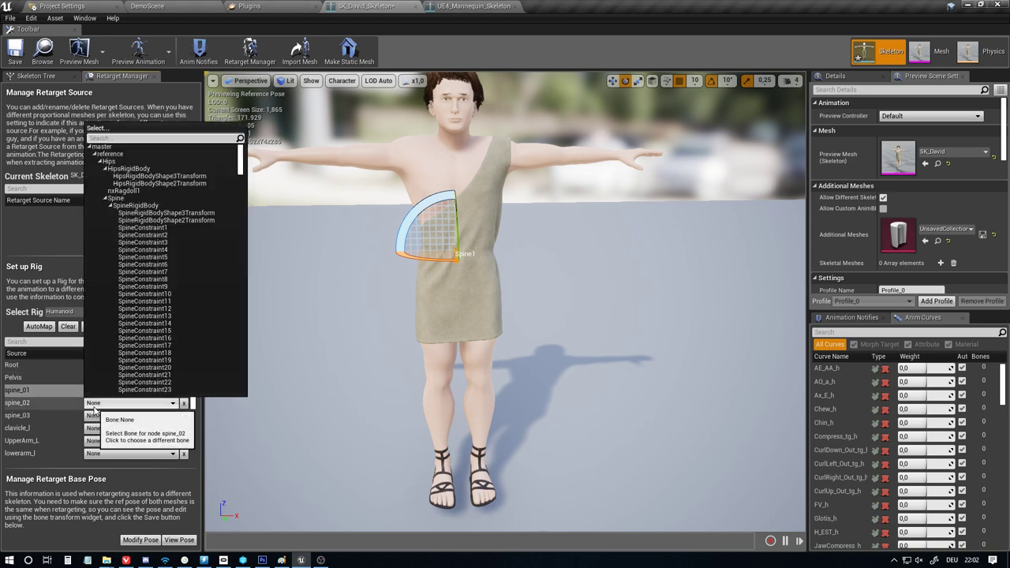
pyautogui.write('spine3')
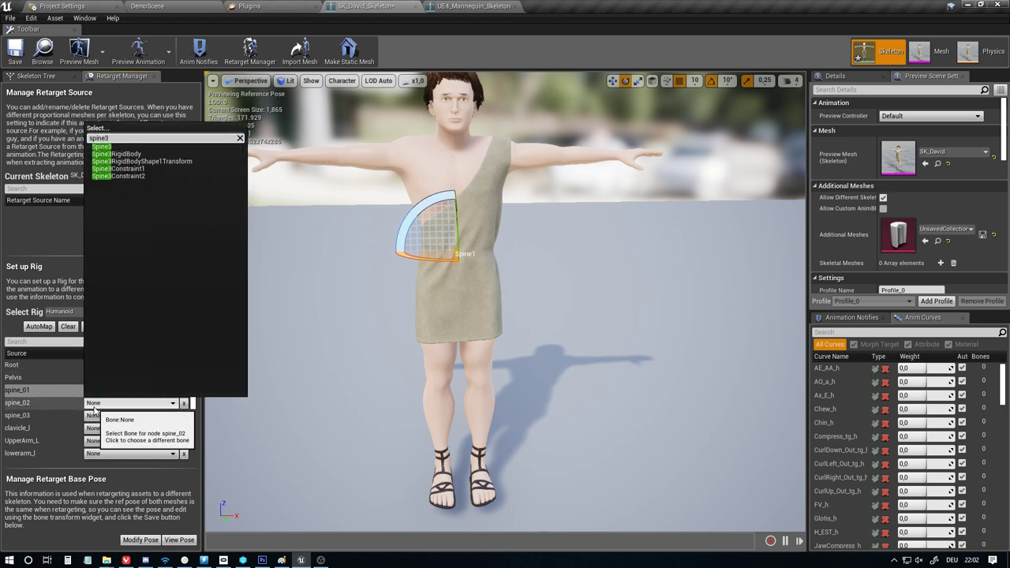
pyautogui.click(111, 147)
pyautogui.click(117, 416)
pyautogui.write('spine4')
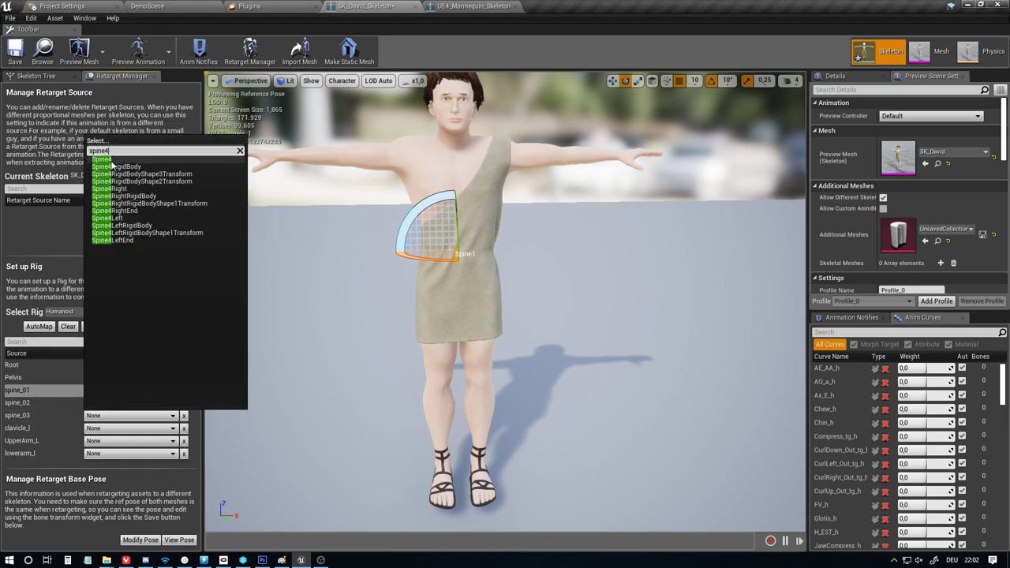
pyautogui.click(110, 159)
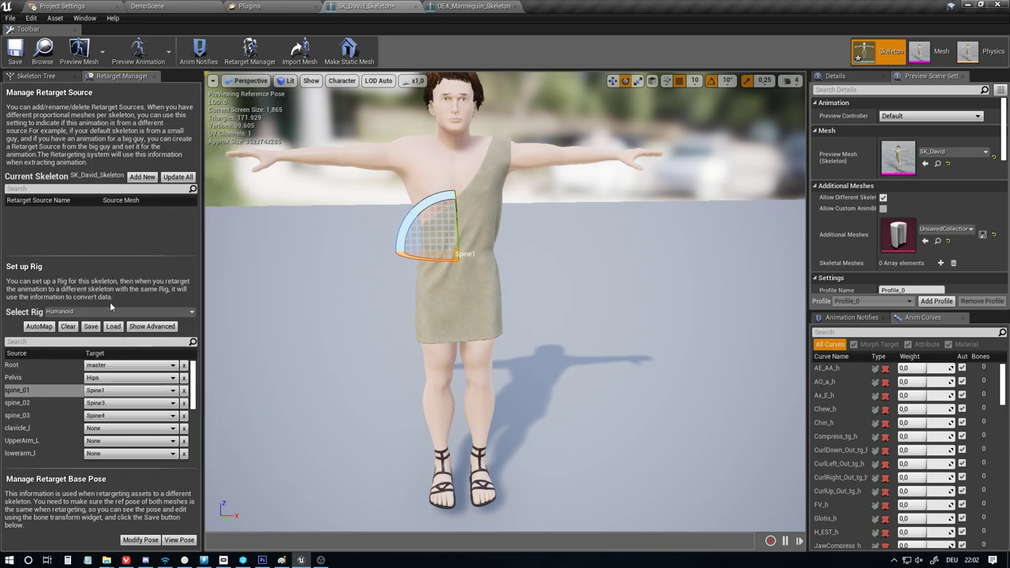
pyautogui.click(13, 58)
# Examine where the clavicle_l bone sits on the mannequin's upper chest
pyautogui.click(478, 6)
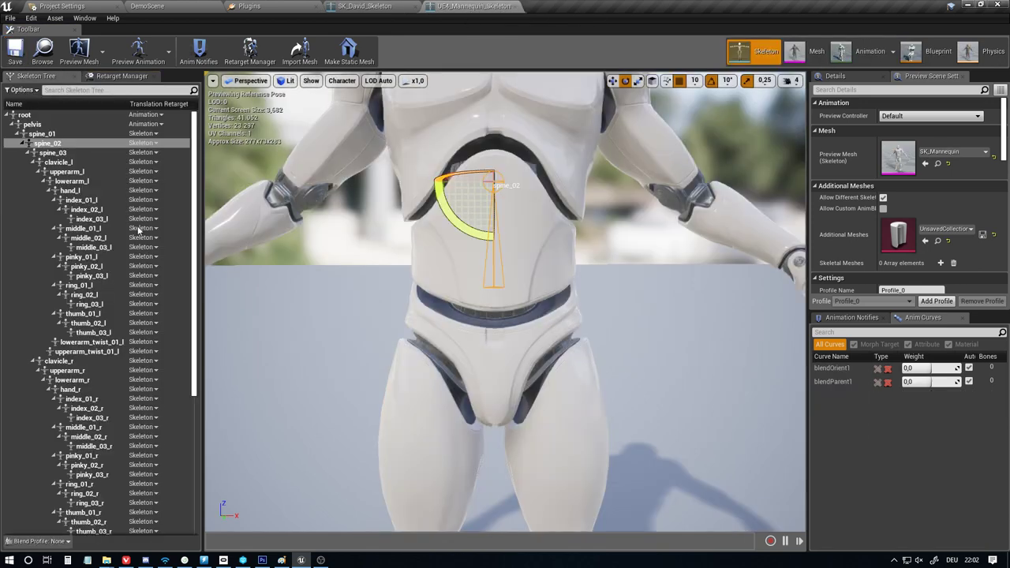
pyautogui.click(75, 163)
pyautogui.moveTo(505, 300); pyautogui.dragTo(474, 158, button='middle')
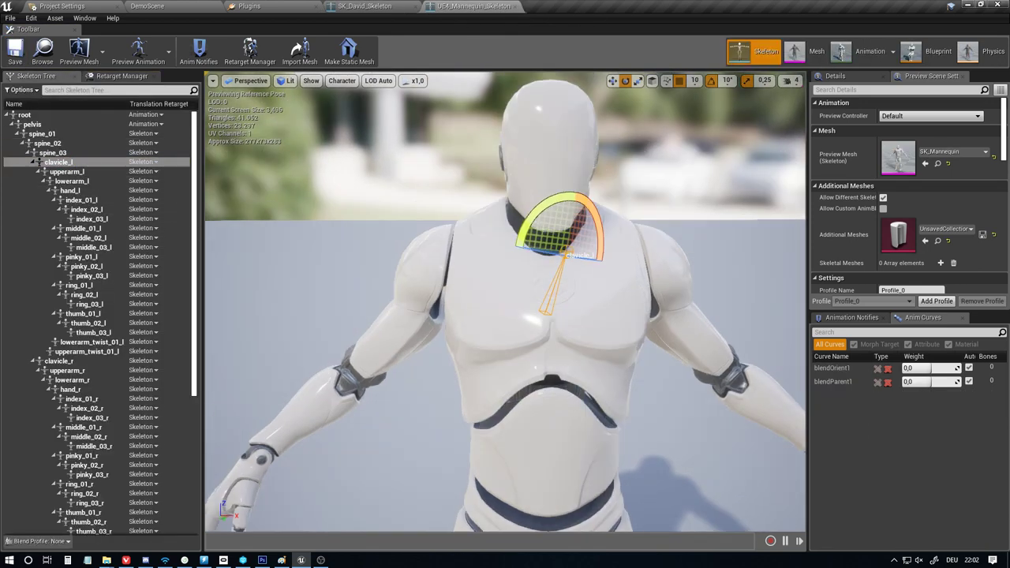
pyautogui.scroll(-3, 506, 300)
pyautogui.moveTo(505, 300); pyautogui.dragTo(501, 221, button='right')
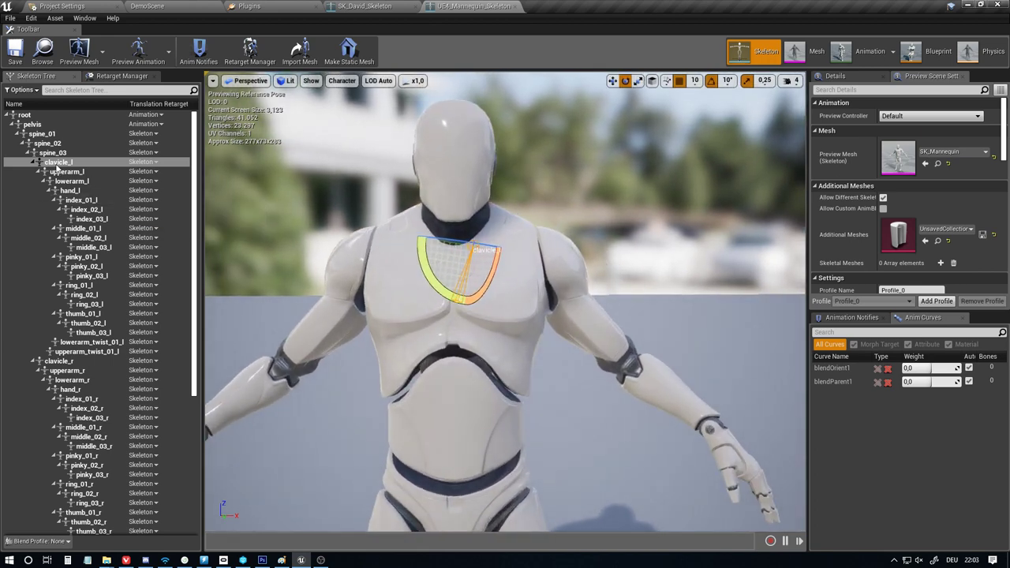
pyautogui.click(338, 6)
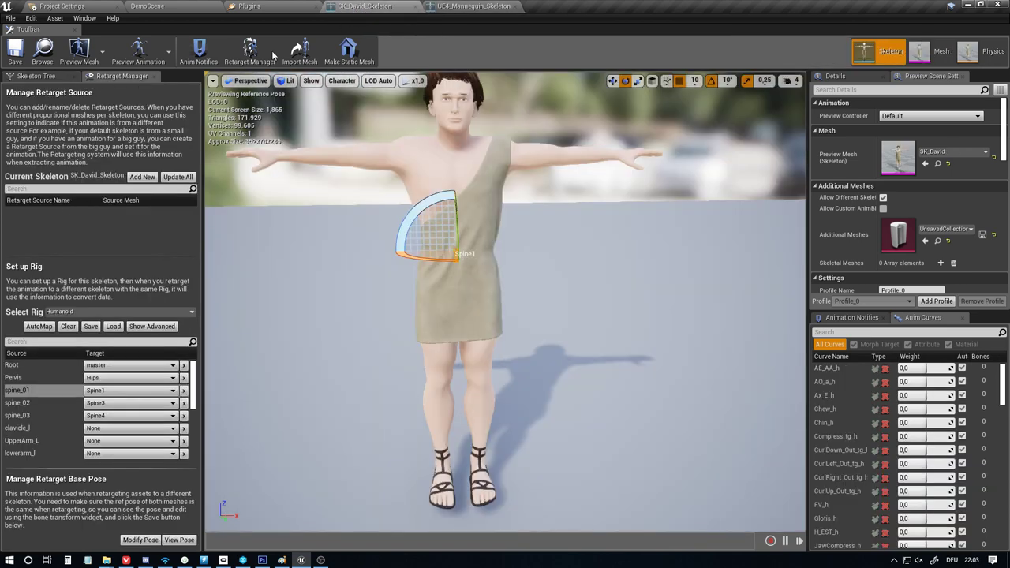
pyautogui.click(473, 6)
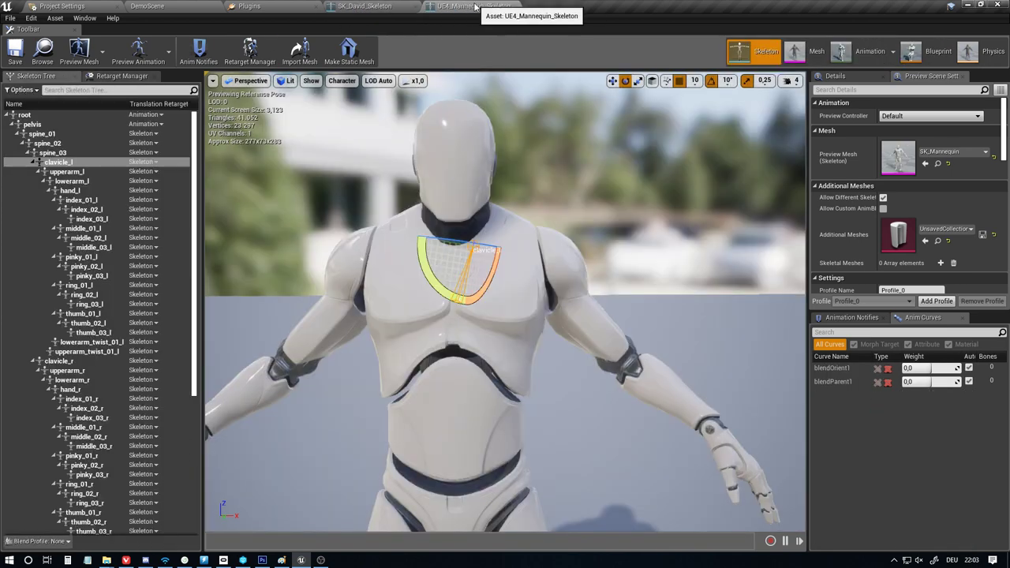
pyautogui.click(385, 6)
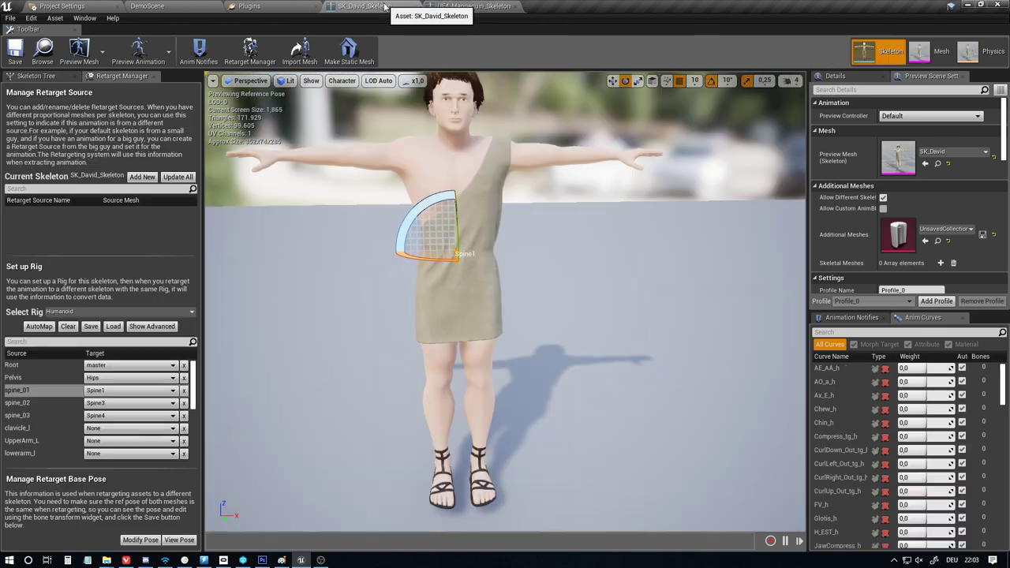
# Examine the positions of the RightShoulder, LeftShoulder and LeftArm bones in David's skeleton tree
pyautogui.click(39, 75)
pyautogui.scroll(-4, 45, 200)
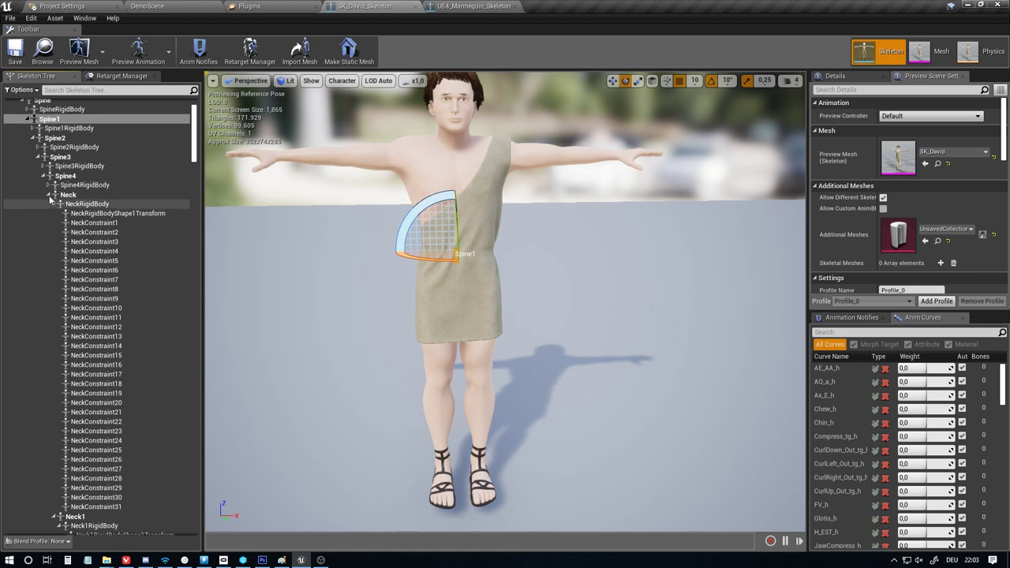
pyautogui.click(49, 195)
pyautogui.click(71, 205)
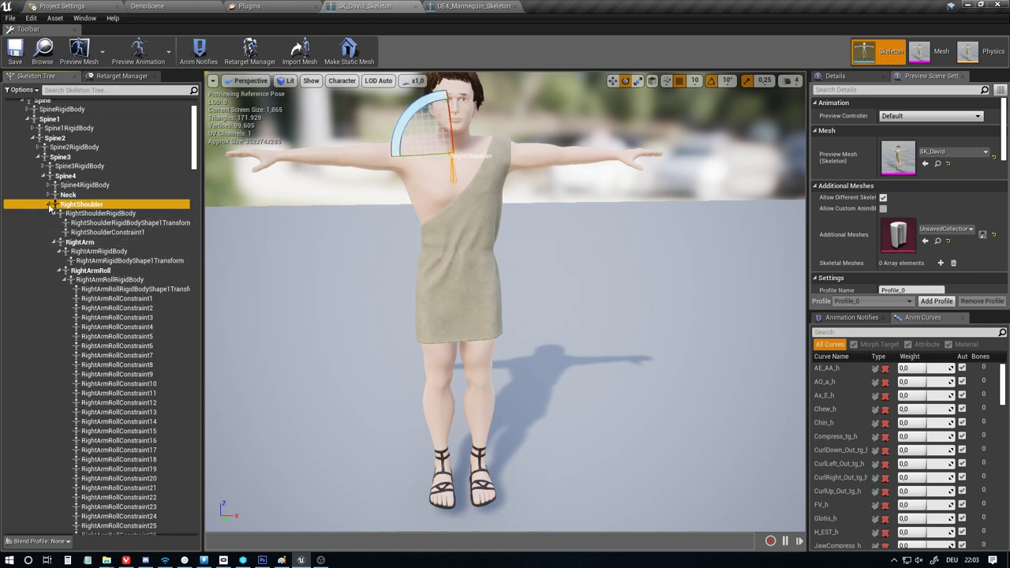
pyautogui.click(50, 206)
pyautogui.click(72, 213)
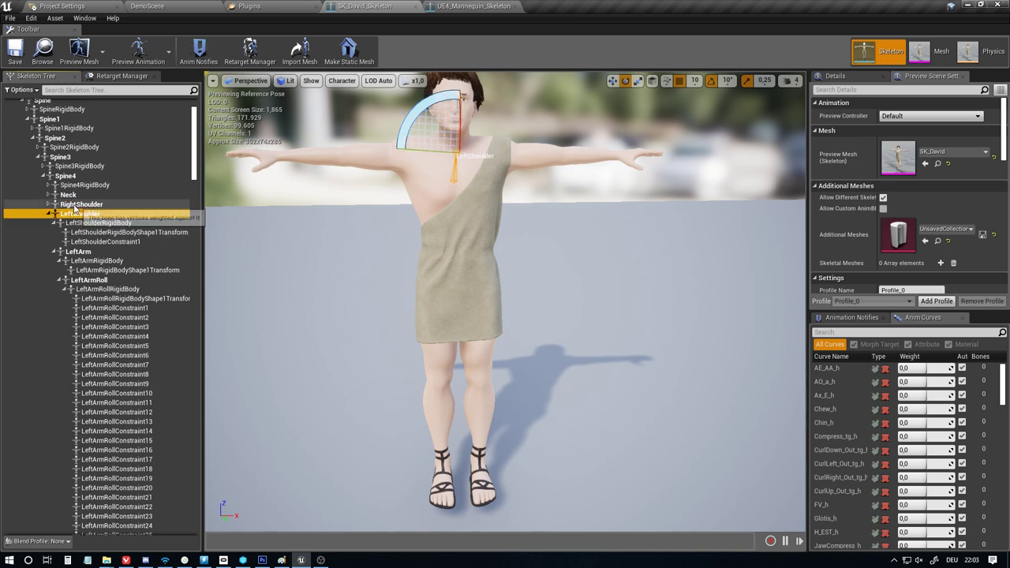
pyautogui.click(79, 251)
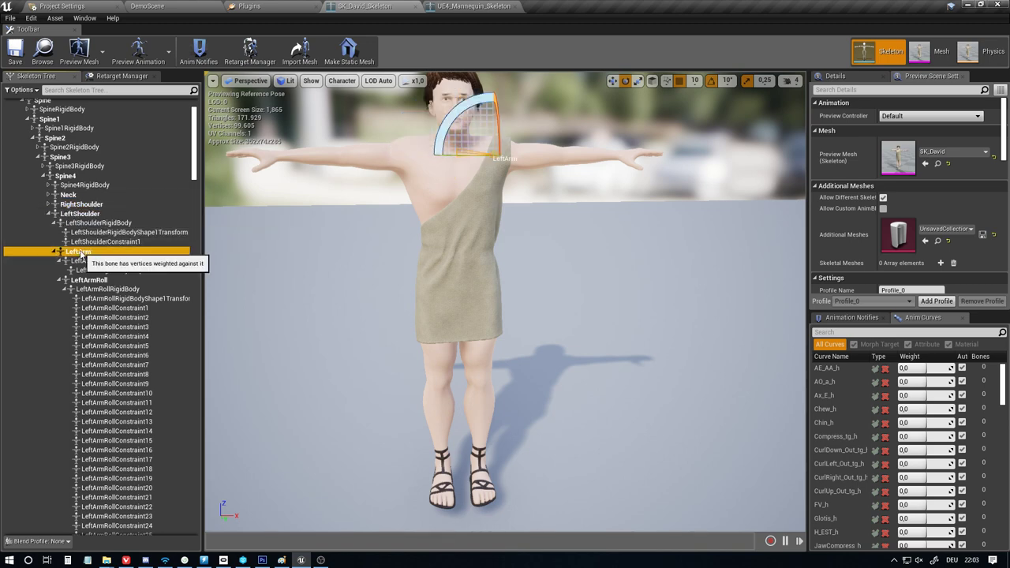
pyautogui.click(78, 214)
# Recheck the mannequin's clavicle_l bone against David's LeftShoulder bone
pyautogui.click(472, 6)
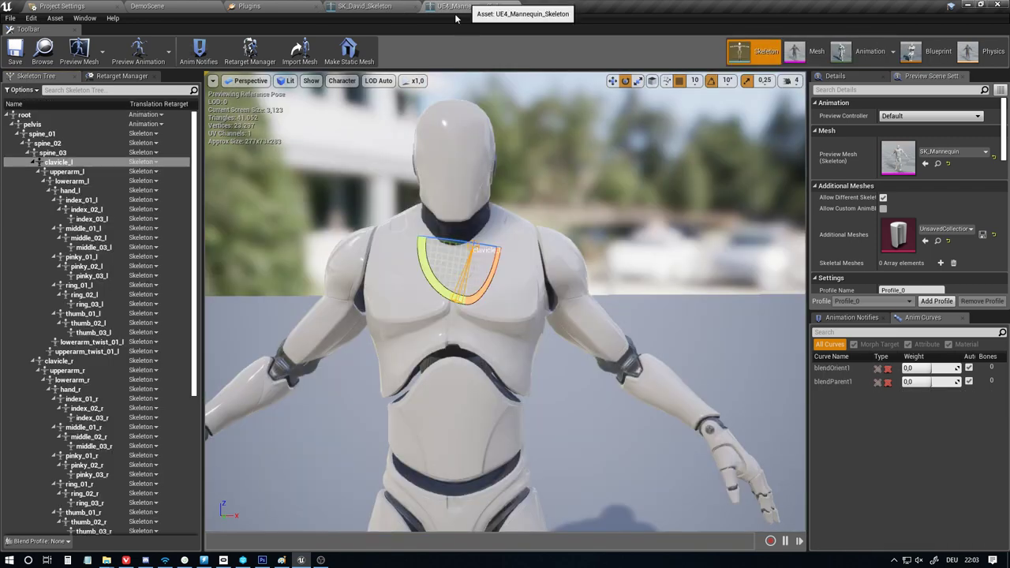
pyautogui.click(66, 171)
pyautogui.click(59, 161)
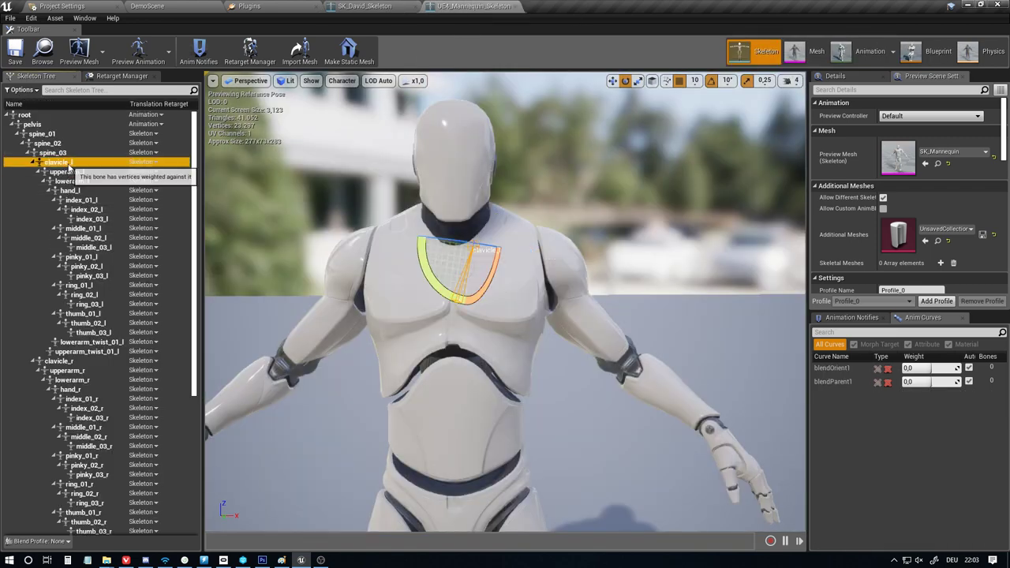
pyautogui.click(365, 6)
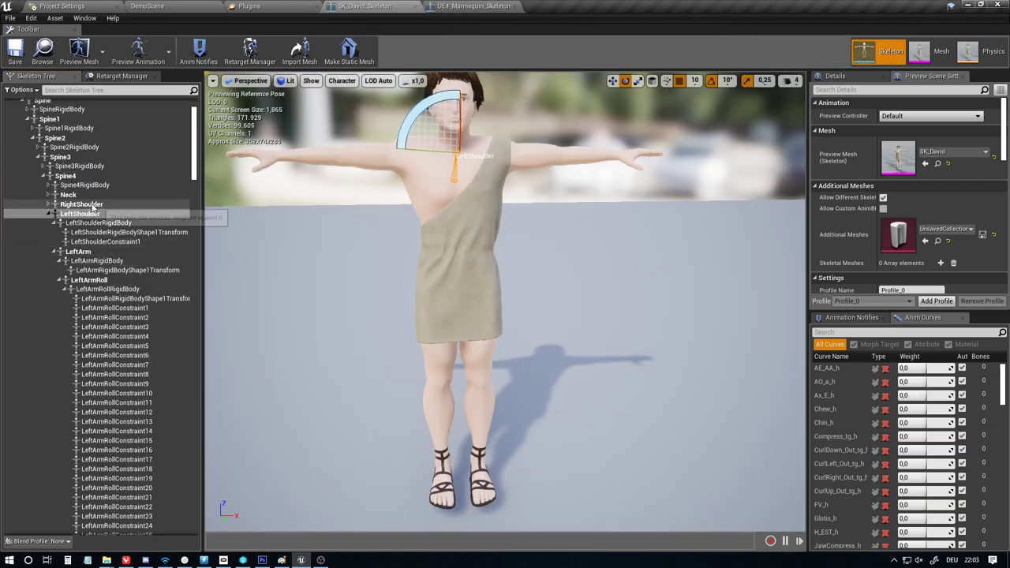
# Map the rig's clavicle_l node to David's LeftShoulder bone and clavicle_r to RightShoulder
pyautogui.click(124, 76)
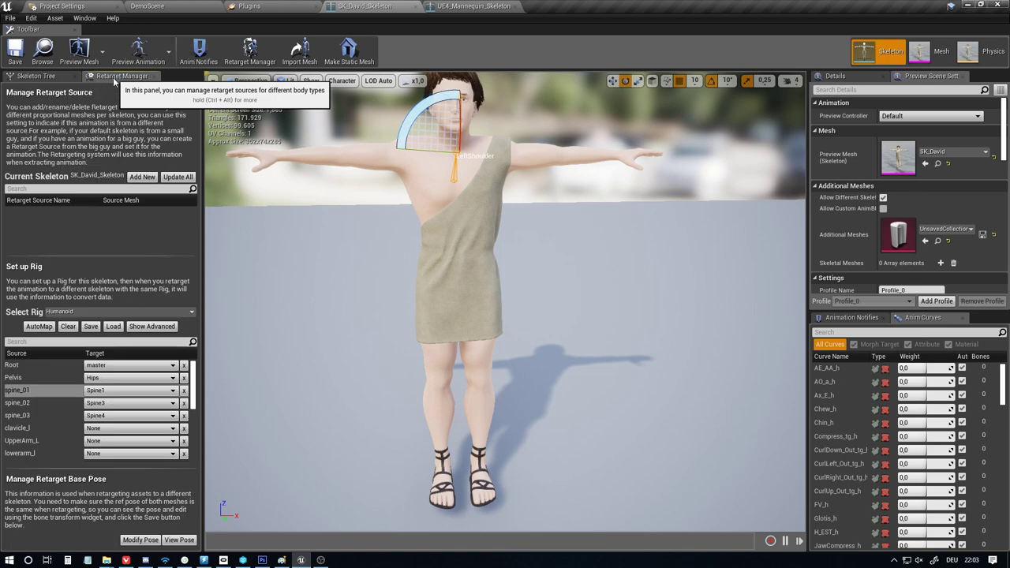
pyautogui.click(108, 428)
pyautogui.write('shoul')
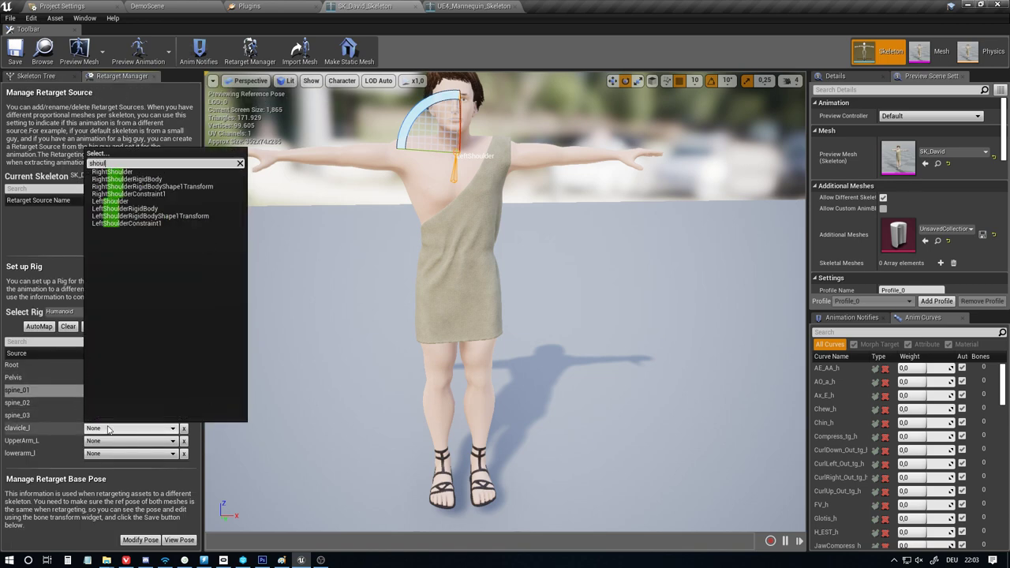
pyautogui.write('d')
pyautogui.click(124, 202)
pyautogui.scroll(-2, 99, 445)
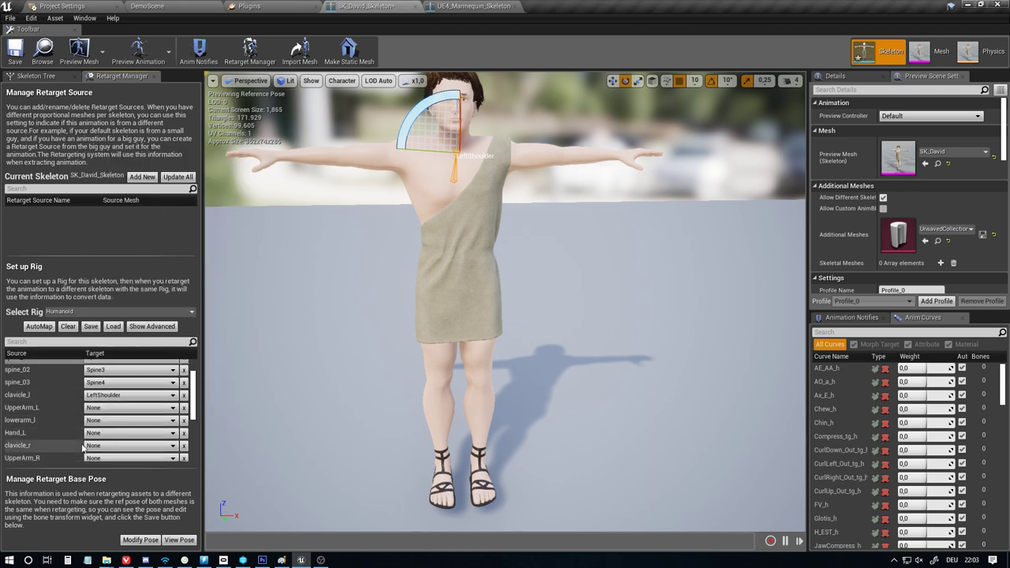
pyautogui.click(107, 446)
pyautogui.write('shoulder')
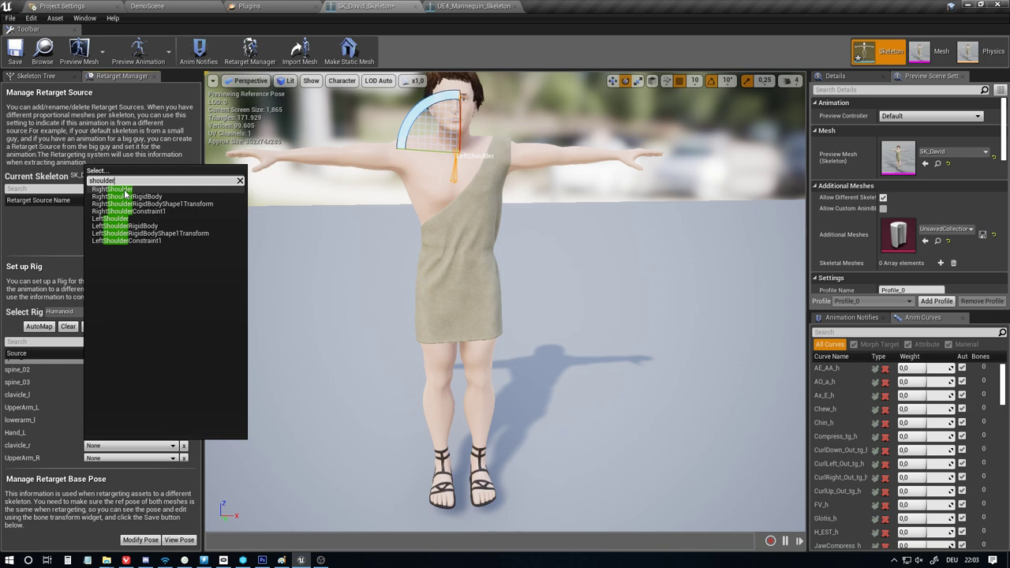
pyautogui.click(124, 191)
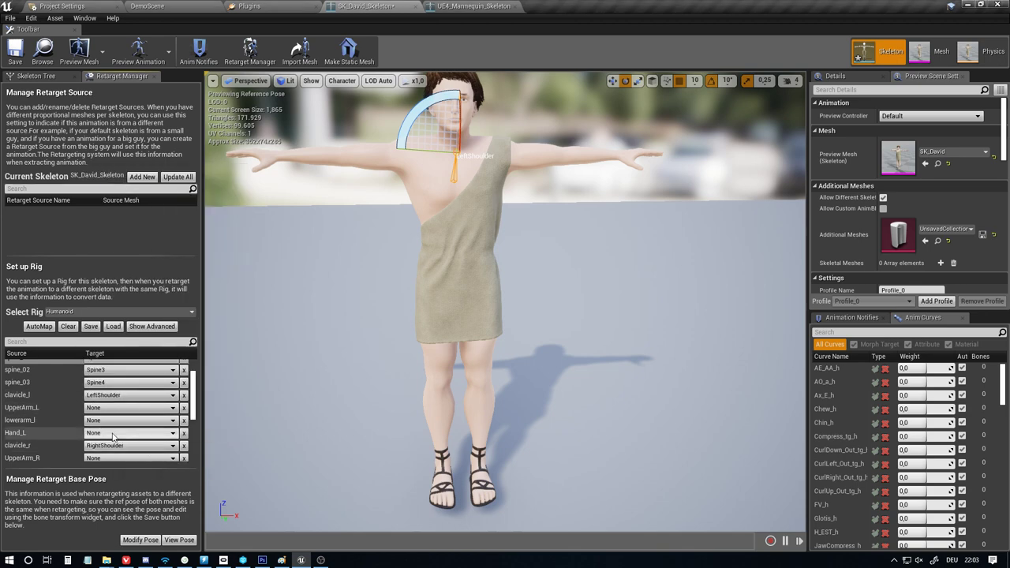
# Compare David's LeftArm bone with the mannequin's upperarm_l bone
pyautogui.click(35, 76)
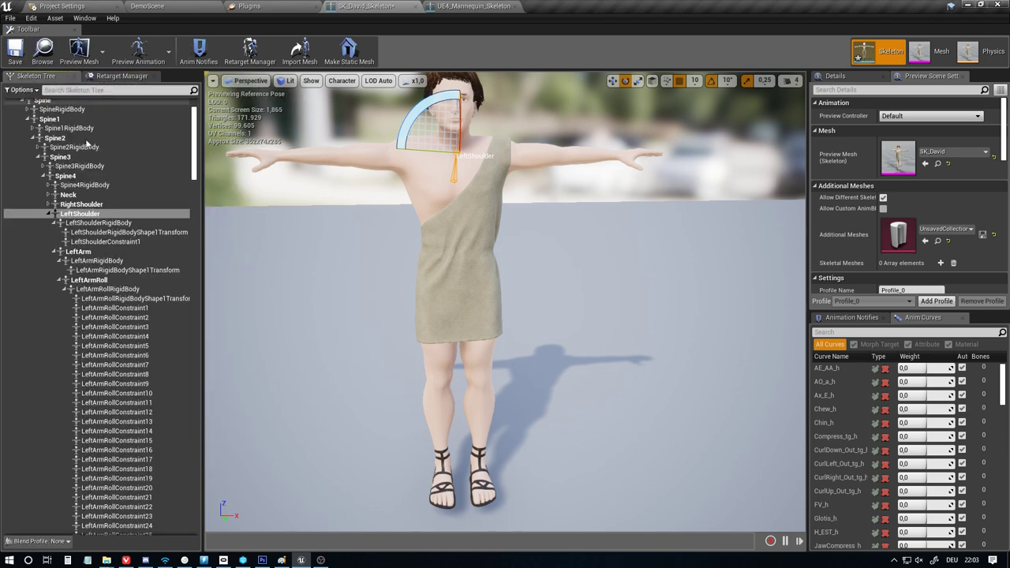
pyautogui.click(90, 253)
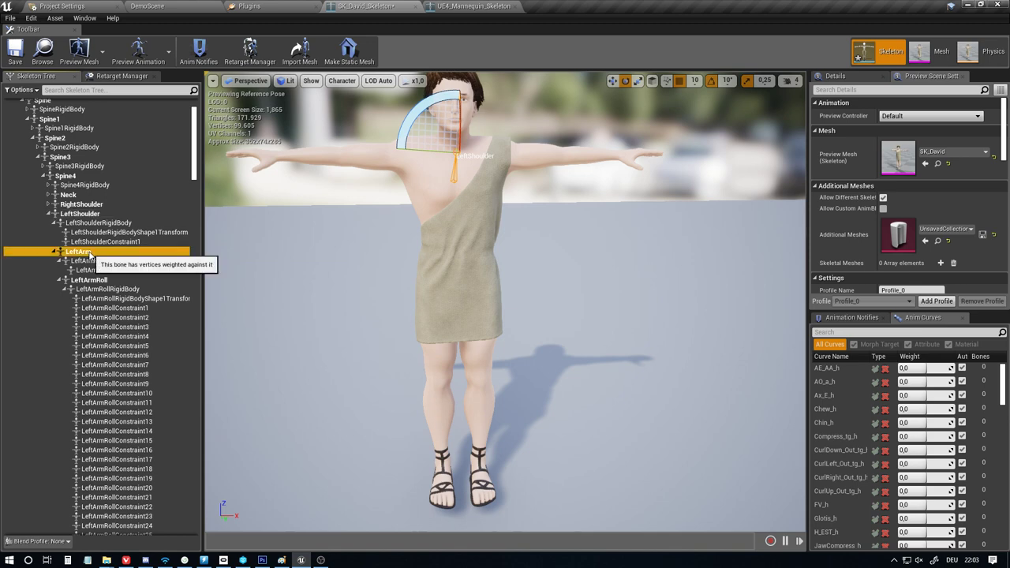
pyautogui.click(112, 74)
pyautogui.click(108, 409)
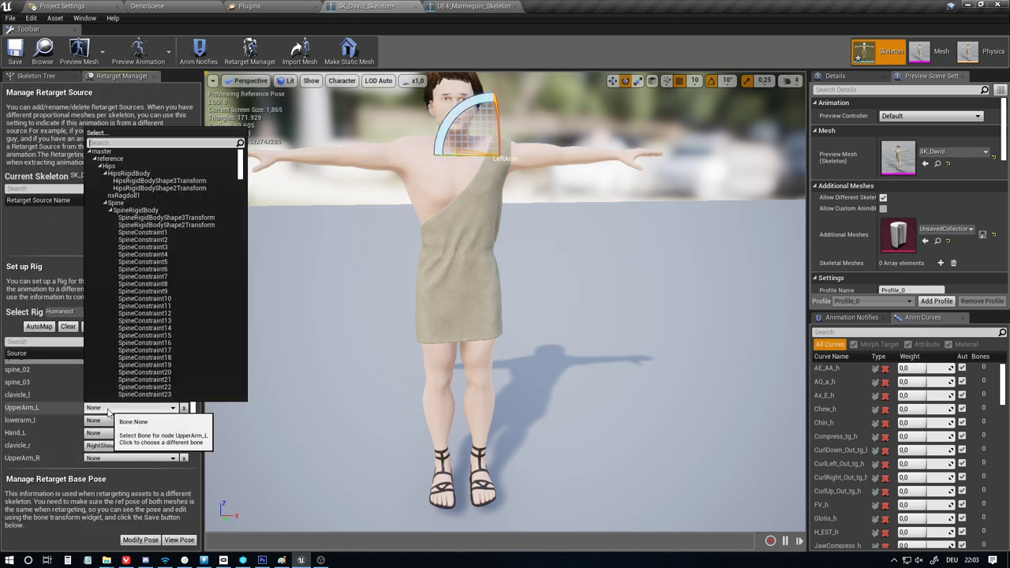
pyautogui.click(474, 5)
pyautogui.click(75, 172)
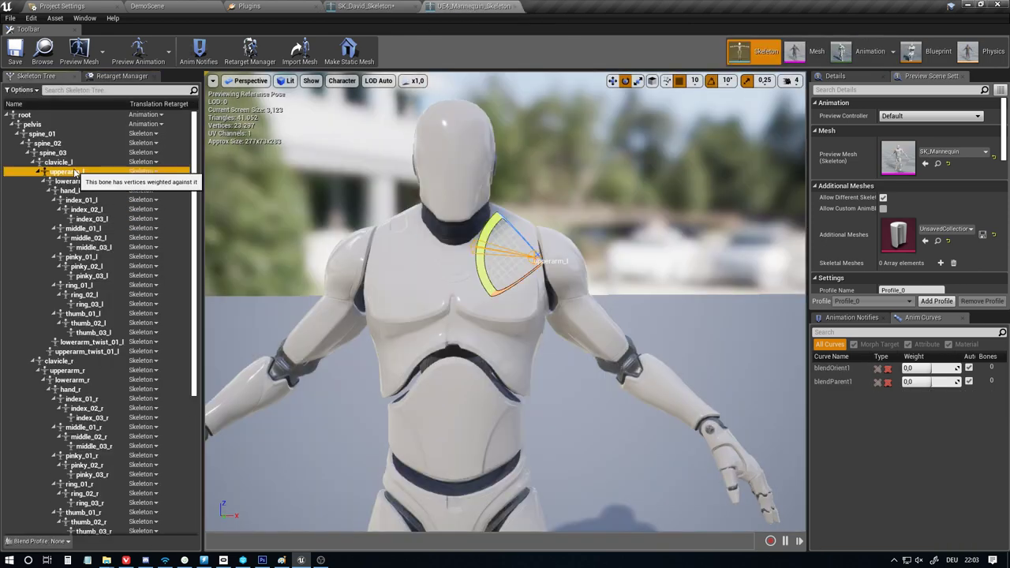
pyautogui.click(359, 6)
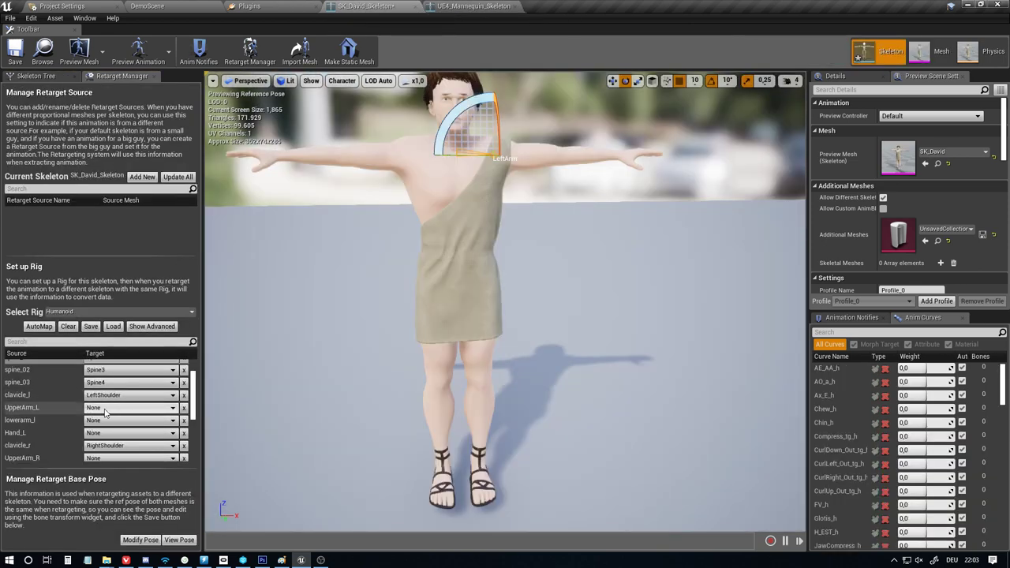
# Map the rig's UpperArm_L node to David's LeftArm bone and UpperArm_R to RightArm
pyautogui.click(105, 409)
pyautogui.write('leftarm')
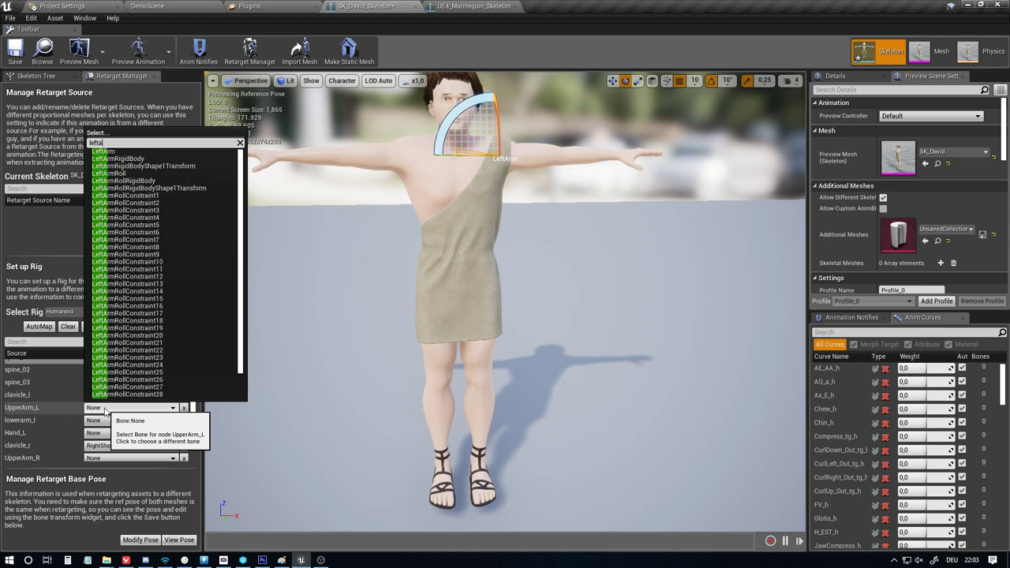
pyautogui.click(112, 153)
pyautogui.click(106, 458)
pyautogui.write('r')
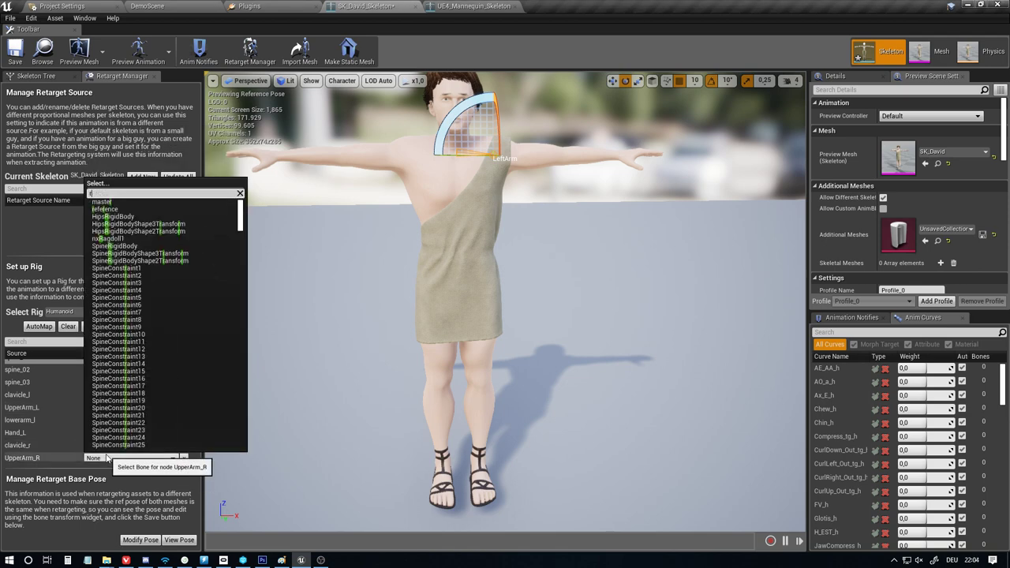
pyautogui.write('ightarm')
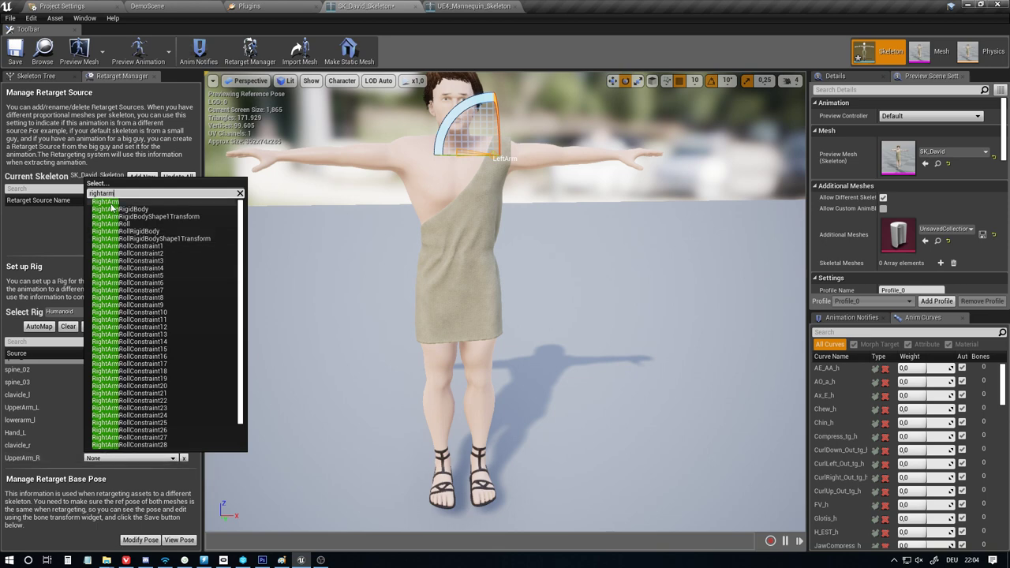
pyautogui.click(110, 202)
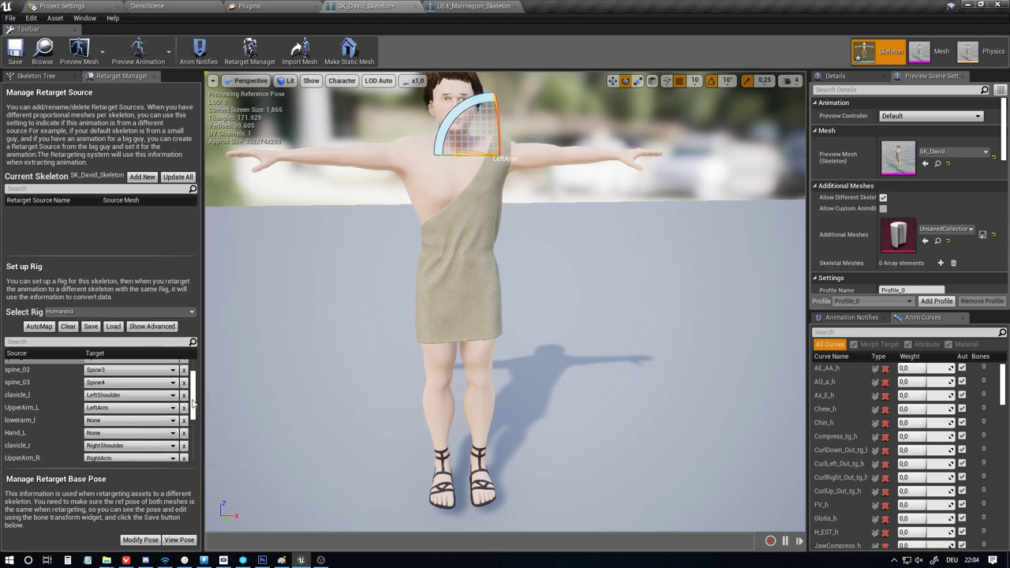
# Compare the mannequin's lowerarm_l bone with David's LeftForeArm bone beneath LeftArmRoll
pyautogui.moveTo(195, 396); pyautogui.dragTo(196, 407)
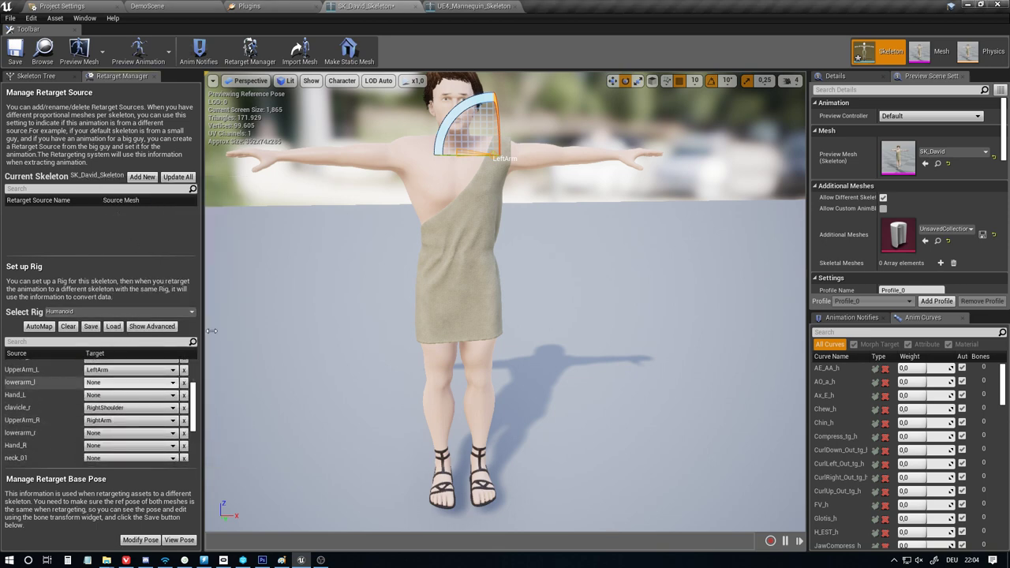
pyautogui.click(470, 6)
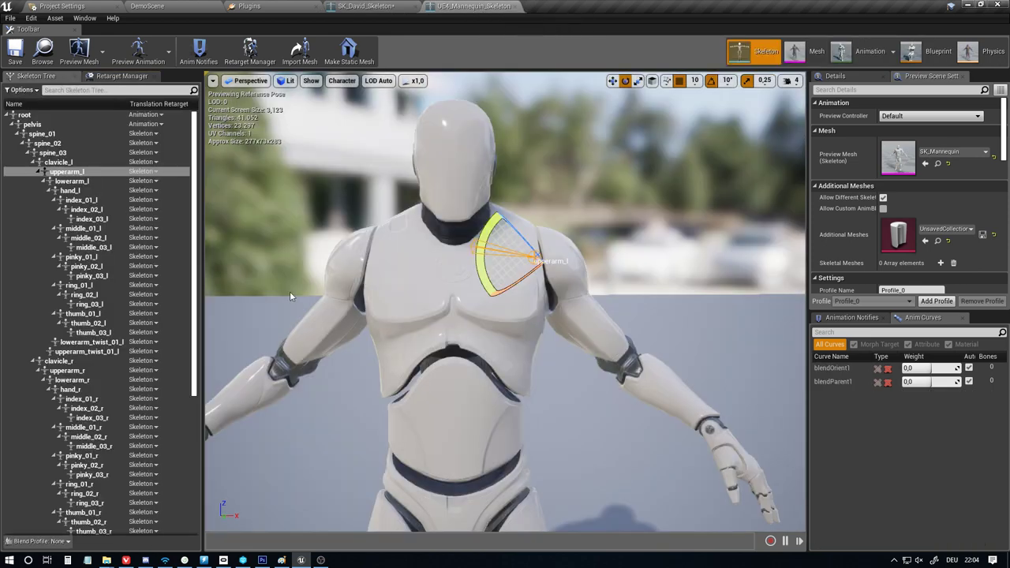
pyautogui.click(85, 181)
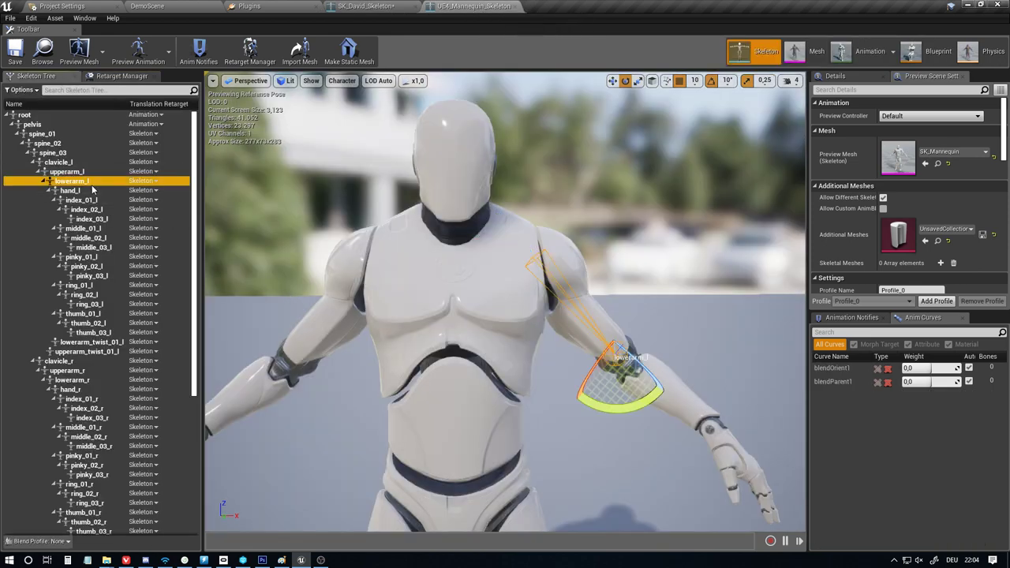
pyautogui.click(364, 6)
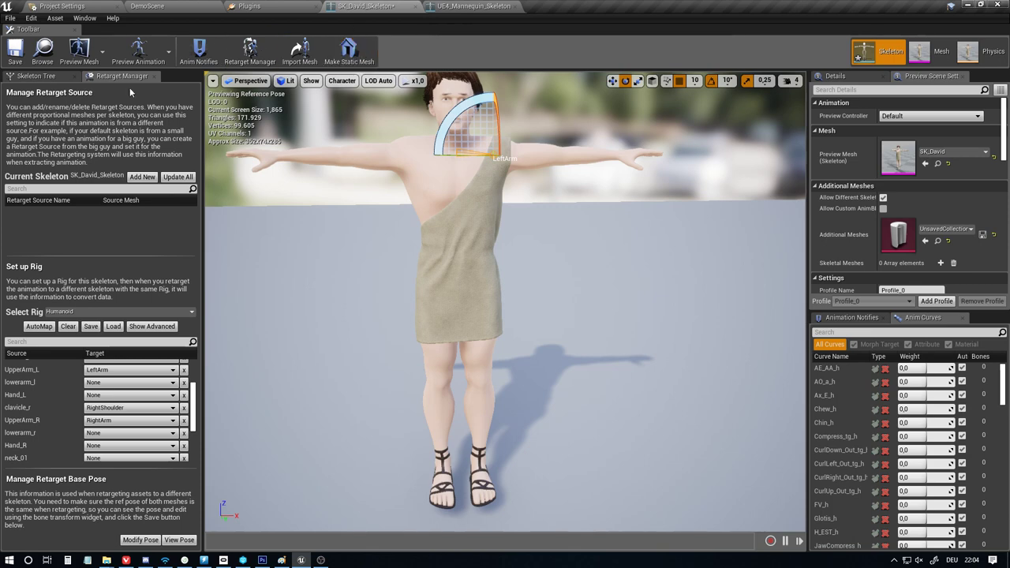
pyautogui.click(62, 77)
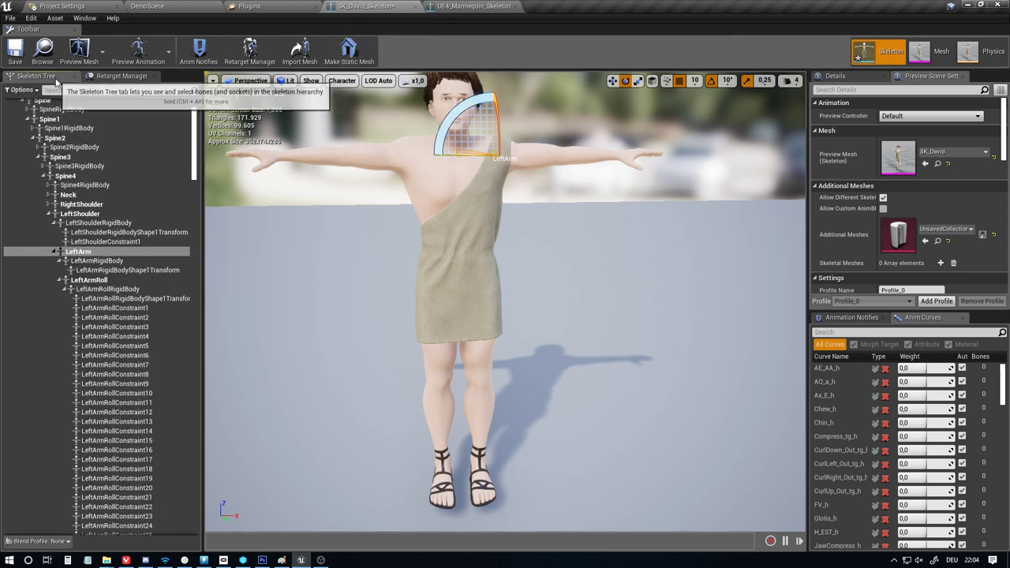
pyautogui.click(60, 280)
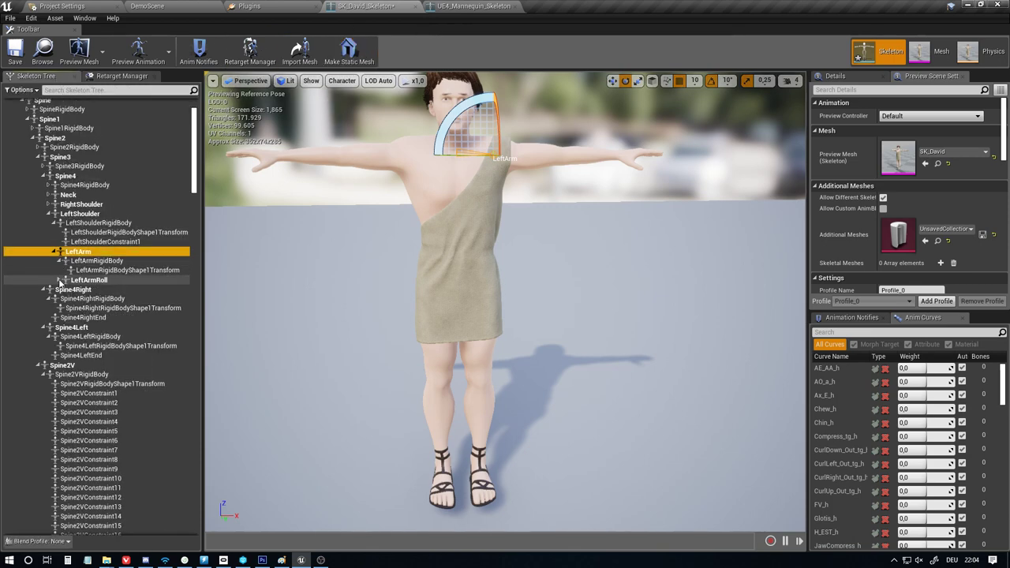
pyautogui.click(61, 281)
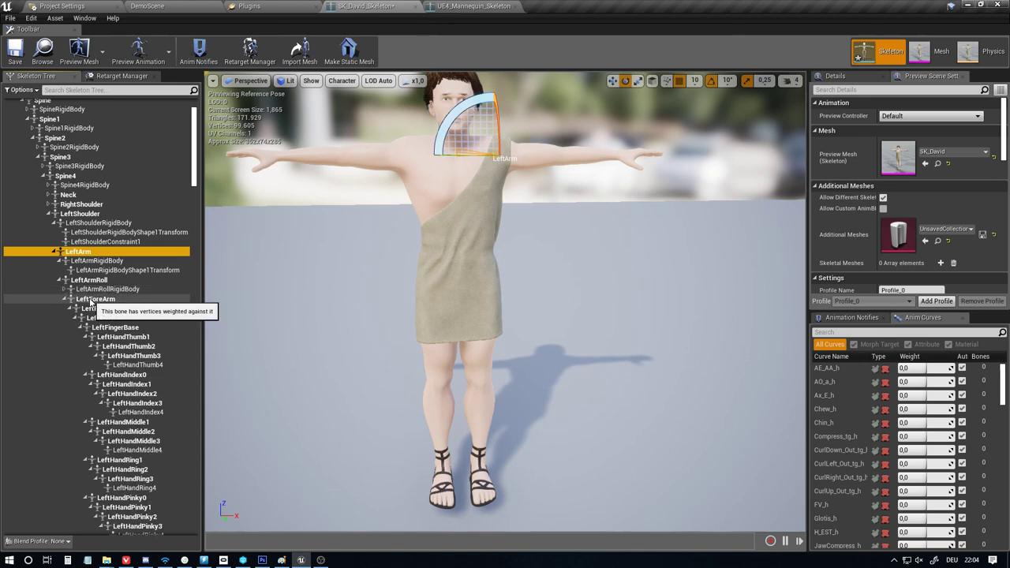
pyautogui.click(93, 300)
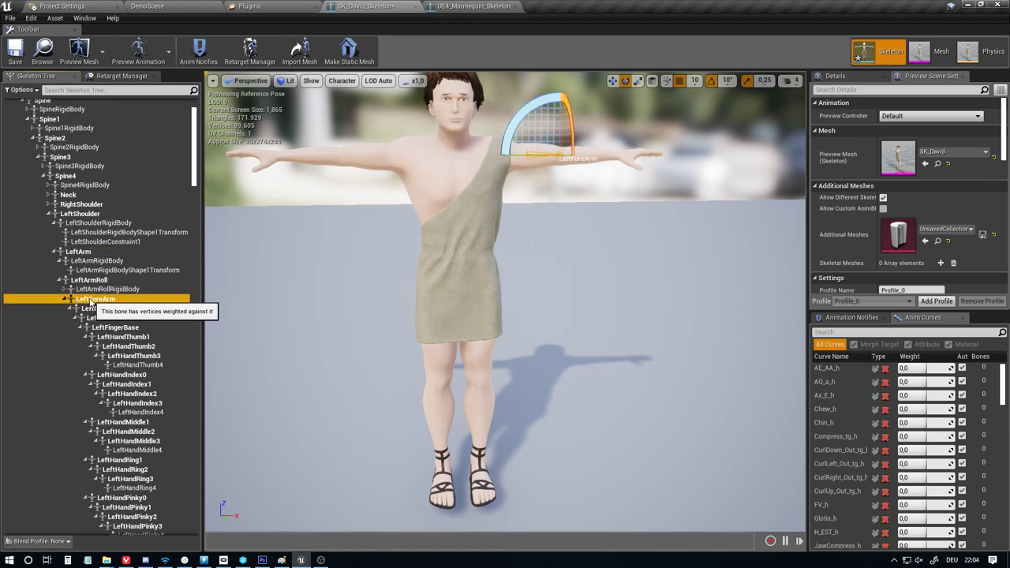
# Recheck David's LeftArmRoll and LeftForeArm bones against the mannequin's lowerarm_l, and return to David's rig setup
pyautogui.click(478, 6)
pyautogui.click(354, 7)
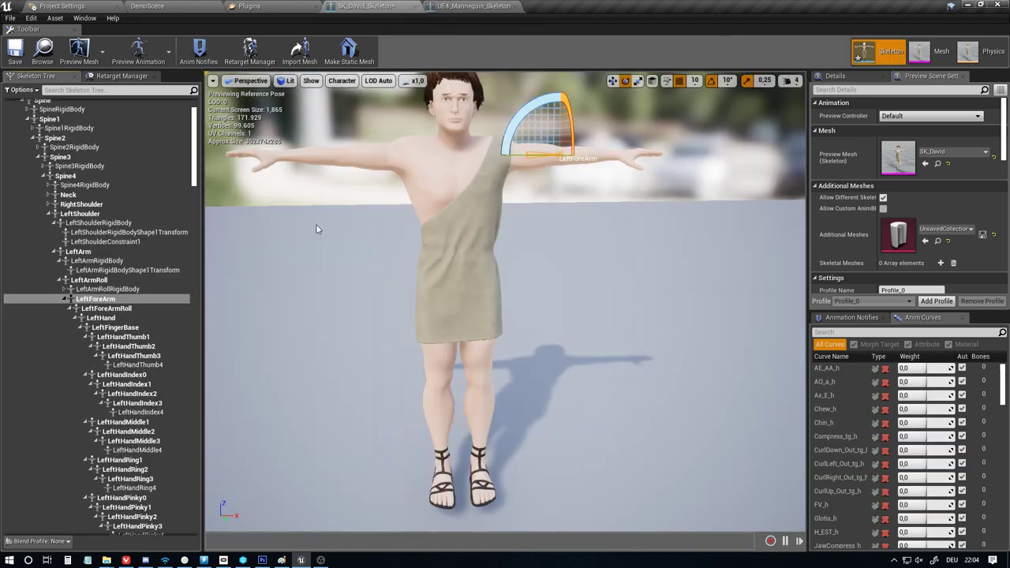
pyautogui.click(101, 280)
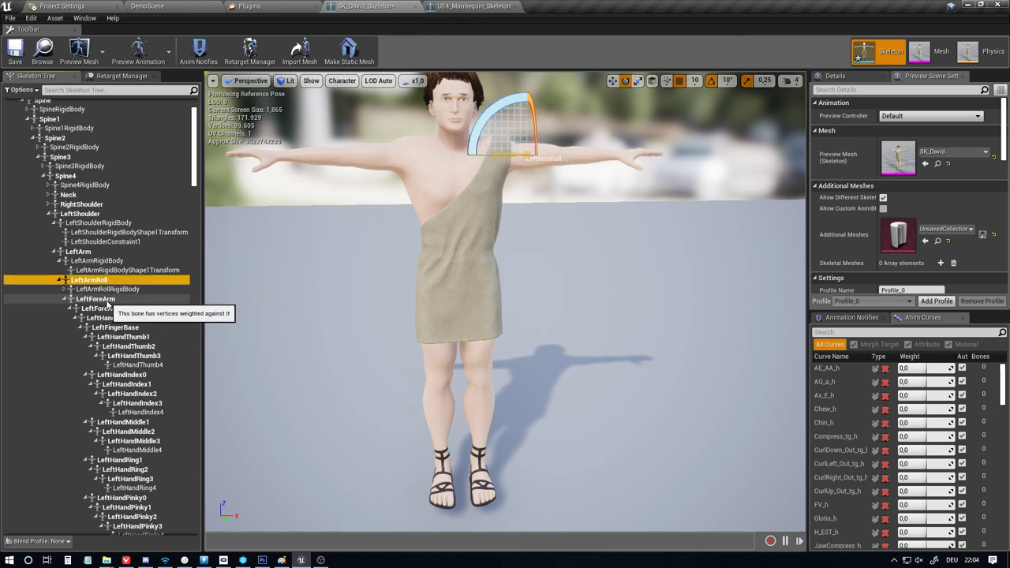
pyautogui.click(96, 300)
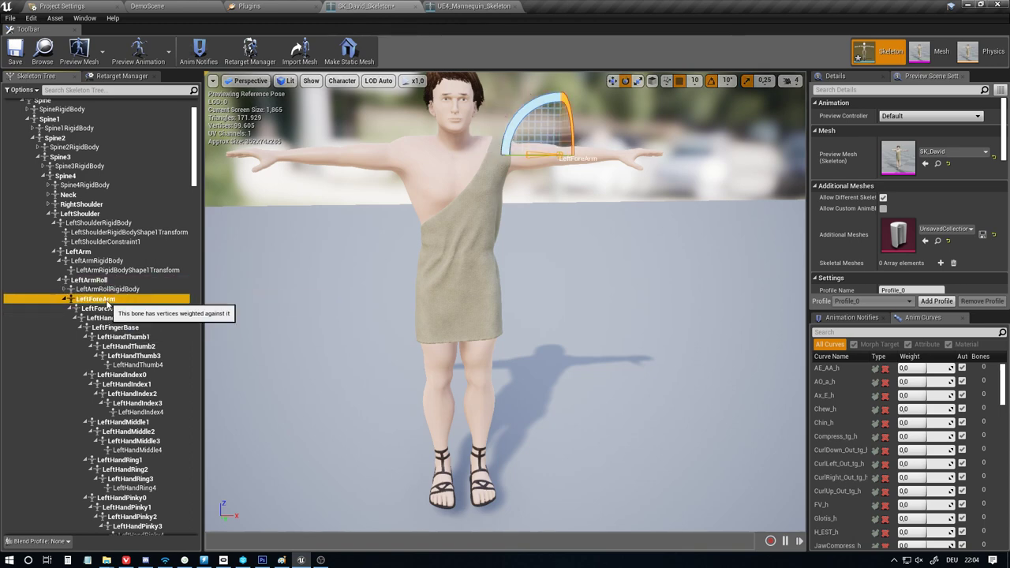
pyautogui.click(448, 6)
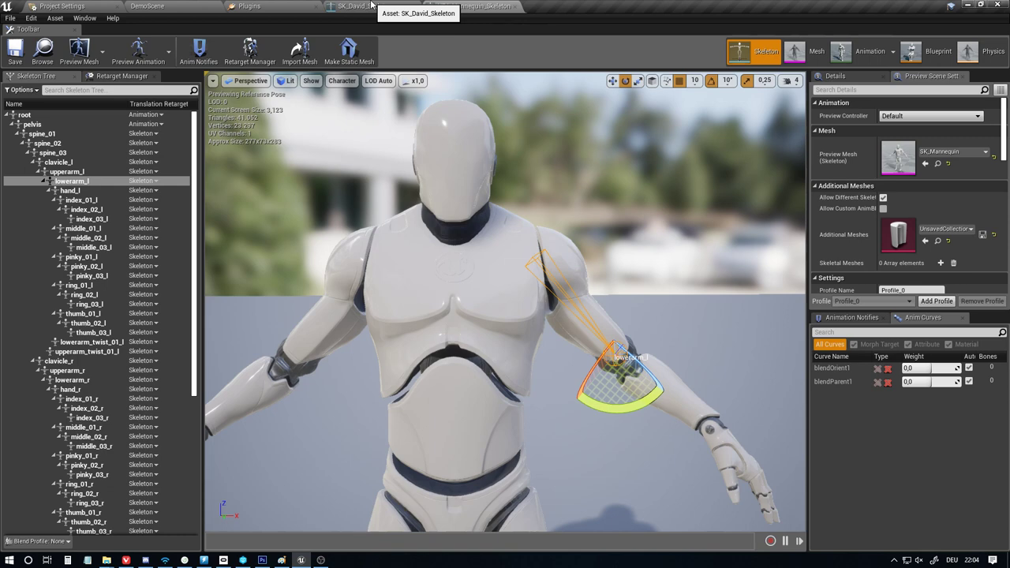
pyautogui.click(369, 6)
pyautogui.click(123, 75)
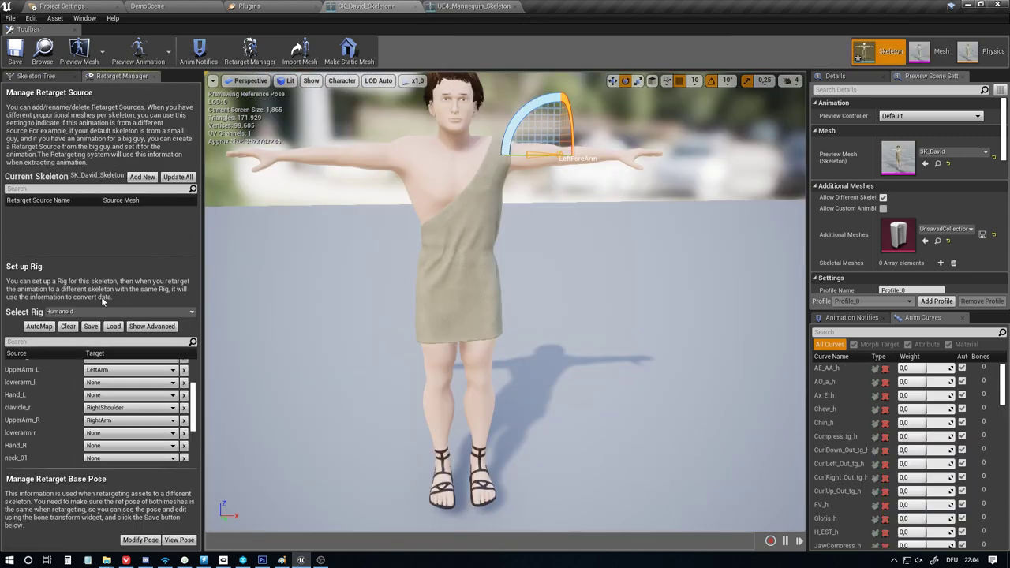
# Try mapping the rig's lowerarm_r node to David's LeftForeArm bone
pyautogui.click(112, 433)
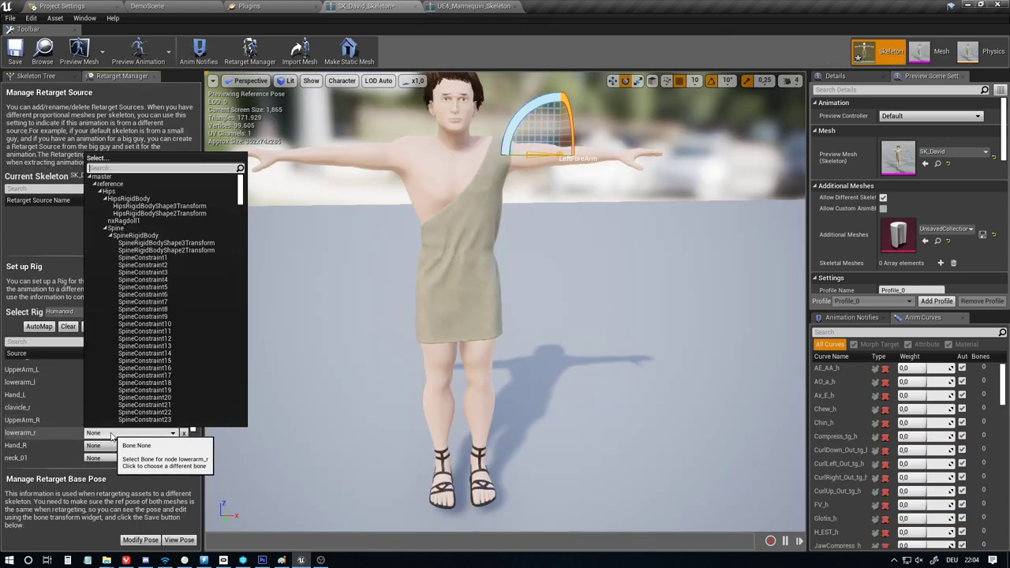
pyautogui.write('leftfore')
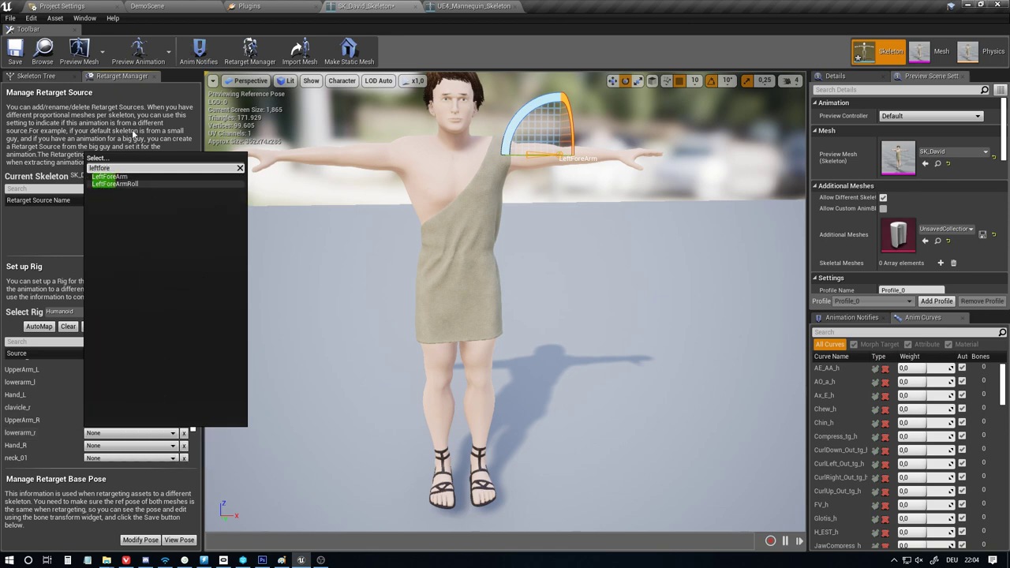
pyautogui.click(114, 179)
pyautogui.scroll(-3, 113, 428)
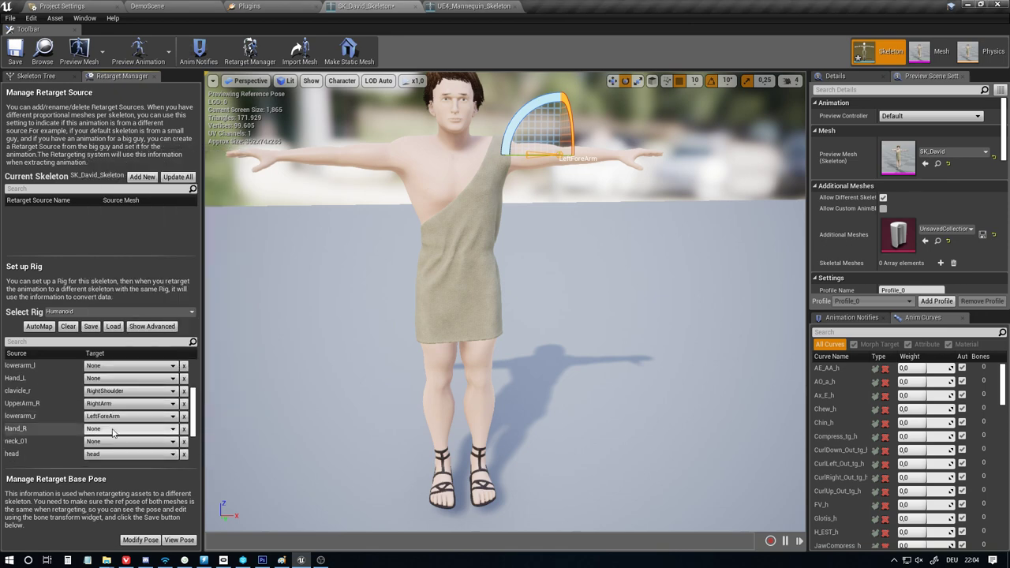
# Map the rig's lowerarm_r node to David's RightForeArm bone and lowerarm_l to LeftForeArm
pyautogui.scroll(1, 114, 425)
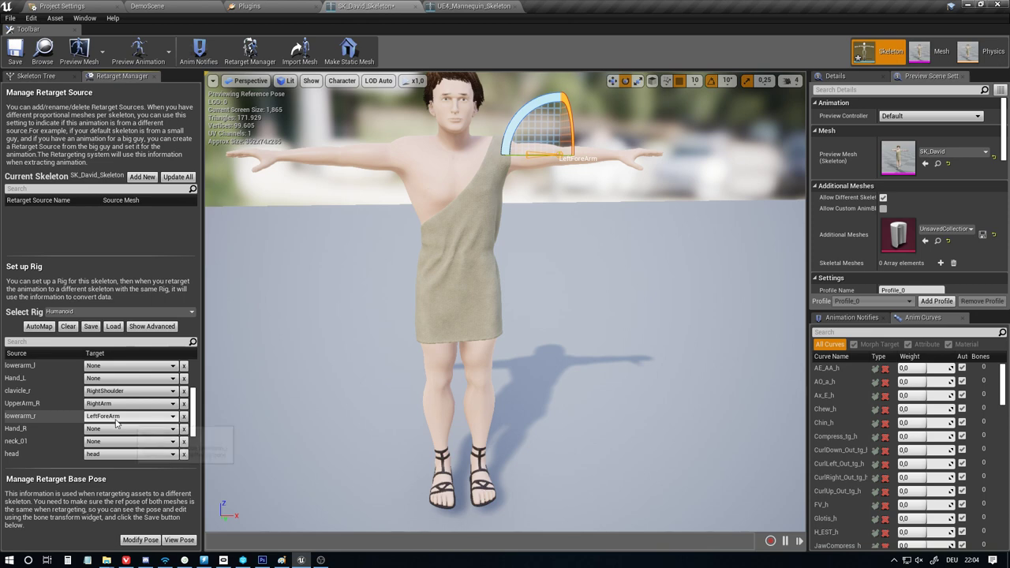
pyautogui.click(115, 421)
pyautogui.write('rightfor')
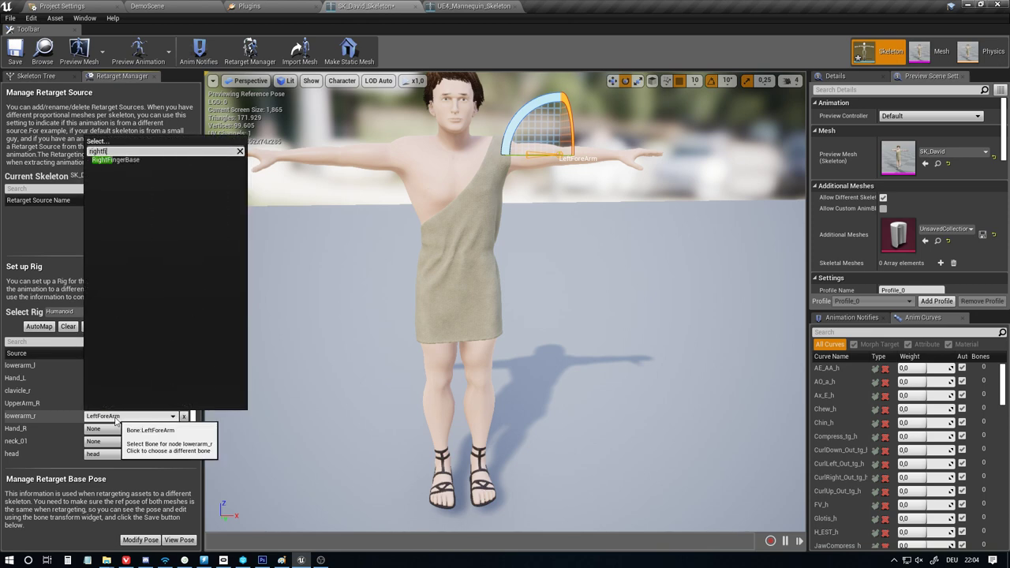
pyautogui.click(112, 160)
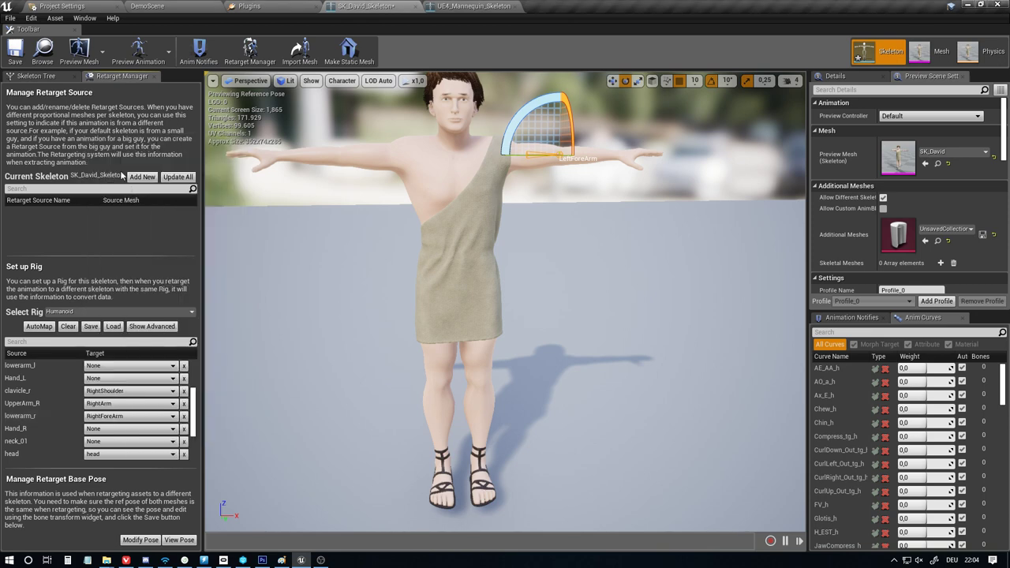
pyautogui.scroll(1, 115, 387)
pyautogui.click(111, 386)
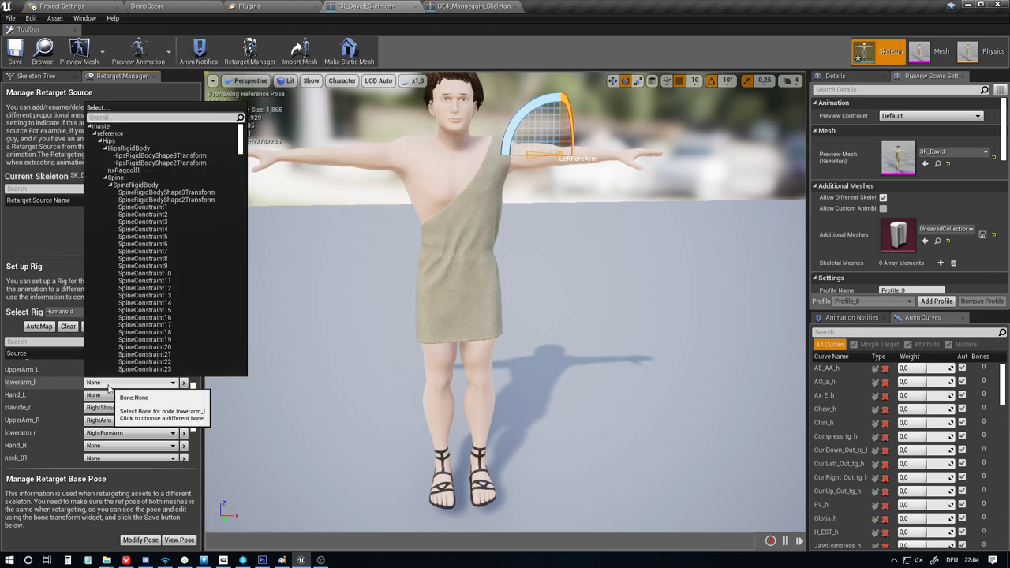
pyautogui.write('leftfor')
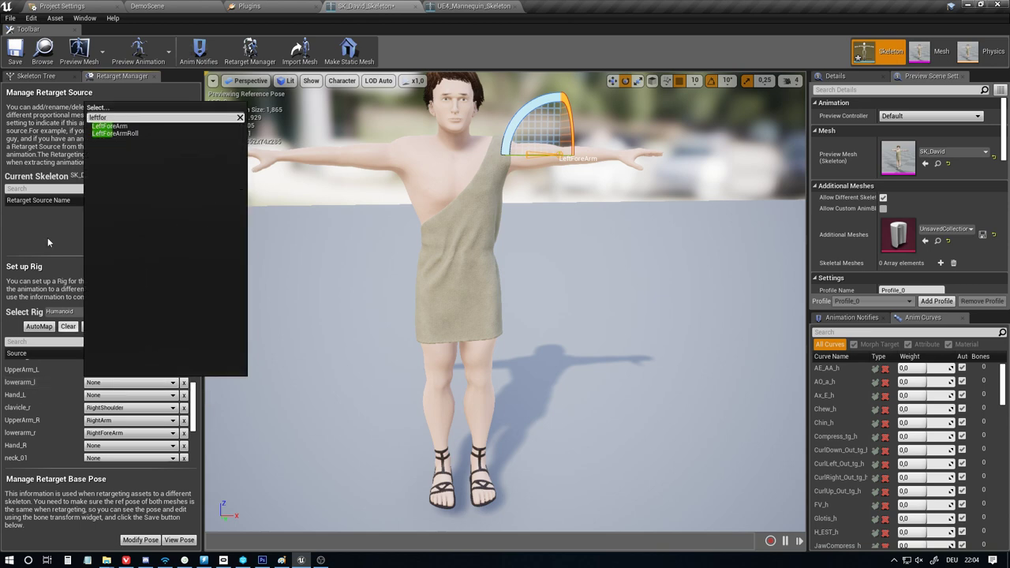
pyautogui.click(110, 126)
# Compare the mannequin's hand_l bone with David's LeftHand bone
pyautogui.scroll(-1, 134, 426)
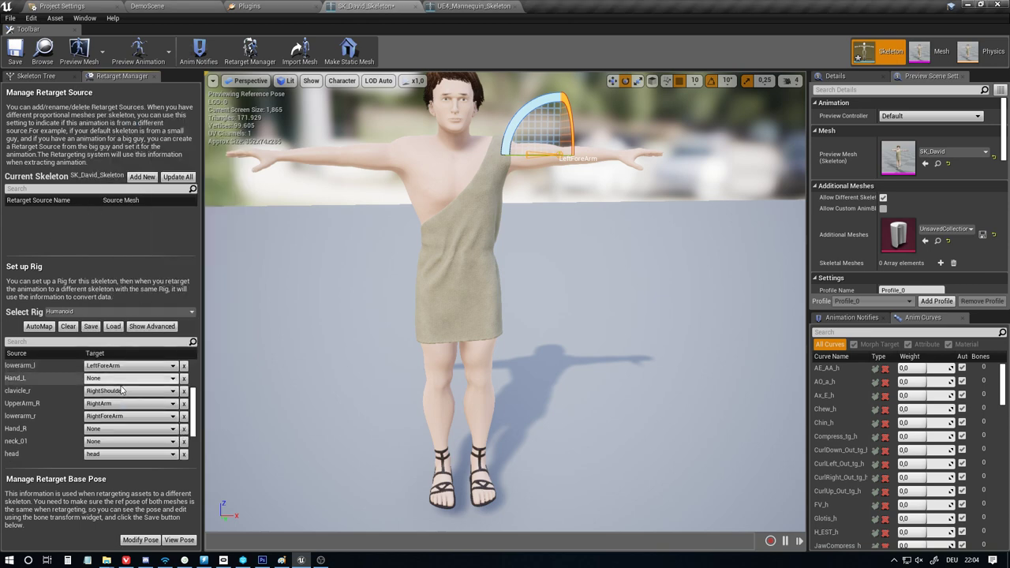
pyautogui.scroll(-1, 135, 426)
pyautogui.scroll(1, 134, 426)
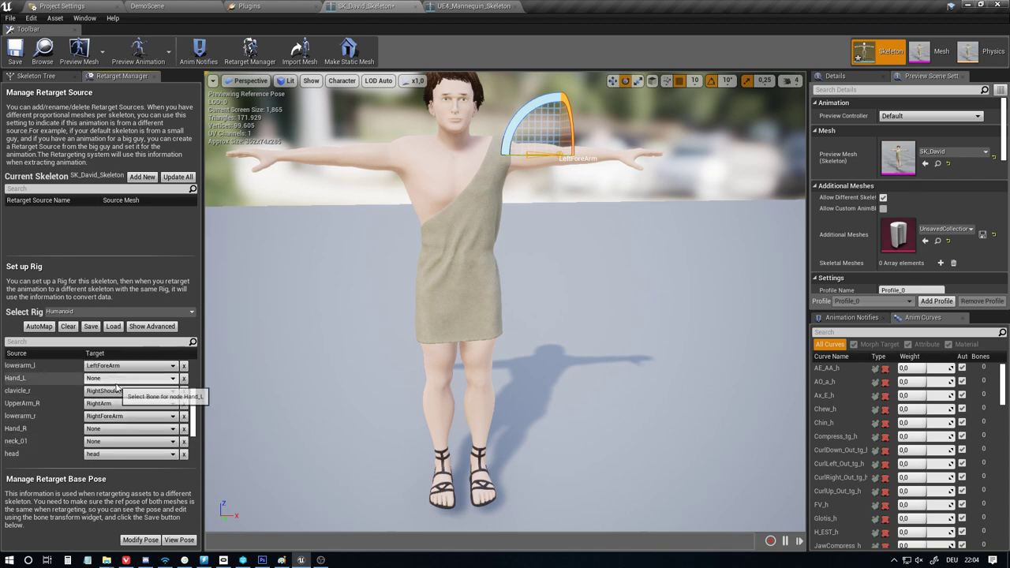
pyautogui.click(36, 76)
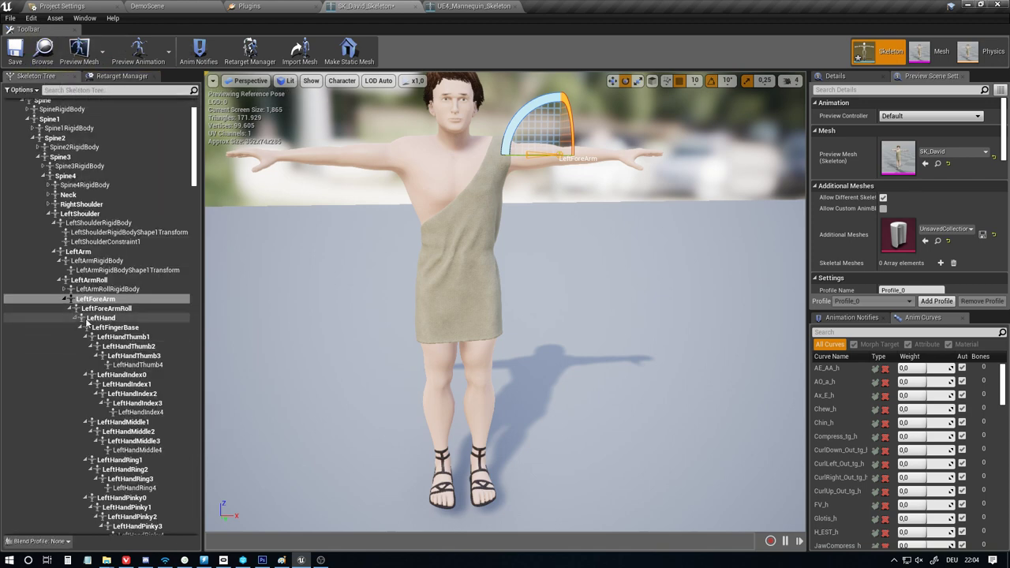
pyautogui.click(469, 6)
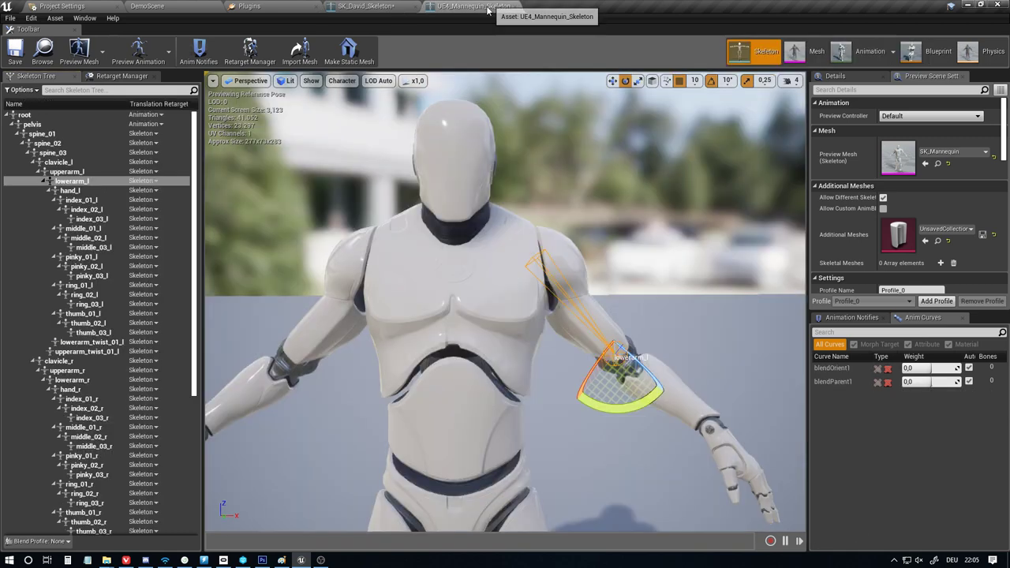
pyautogui.click(69, 190)
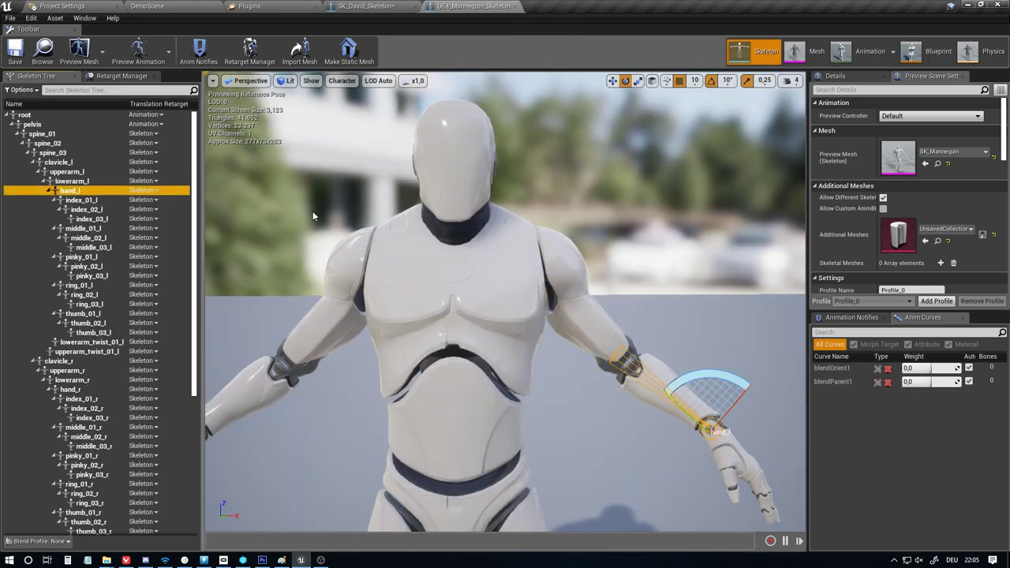
pyautogui.click(351, 5)
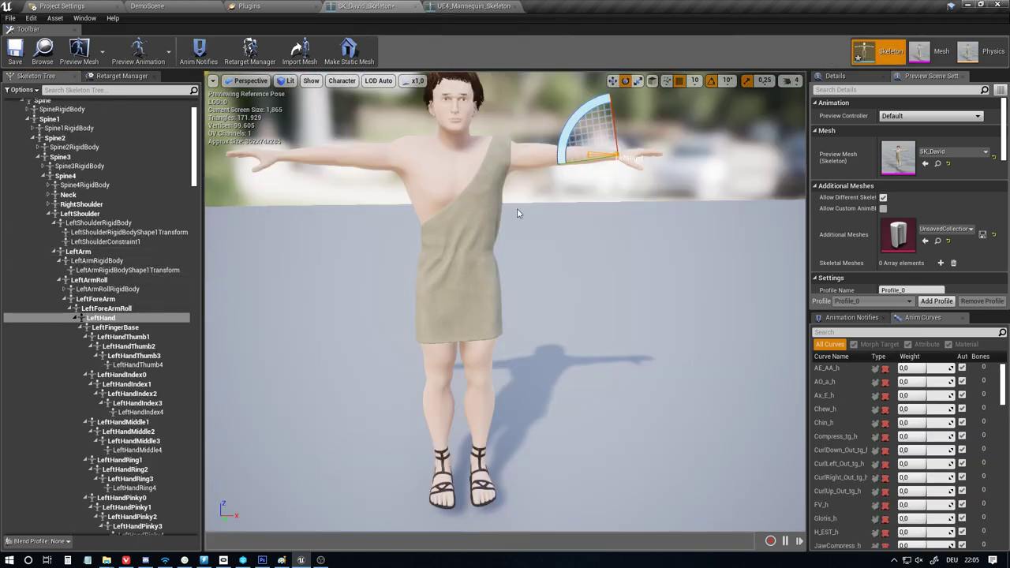
pyautogui.moveTo(458, 237); pyautogui.dragTo(457, 197, button='right')
pyautogui.moveTo(458, 236); pyautogui.dragTo(458, 198, button='middle')
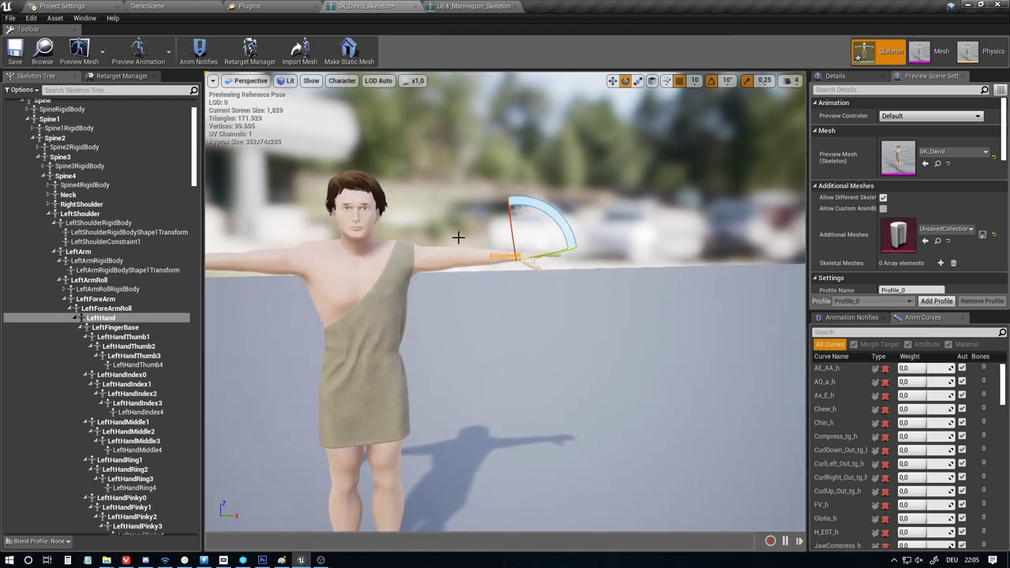
# Map the rig's Hand_L node to David's LeftHand bone and Hand_R to RightHand
pyautogui.click(122, 75)
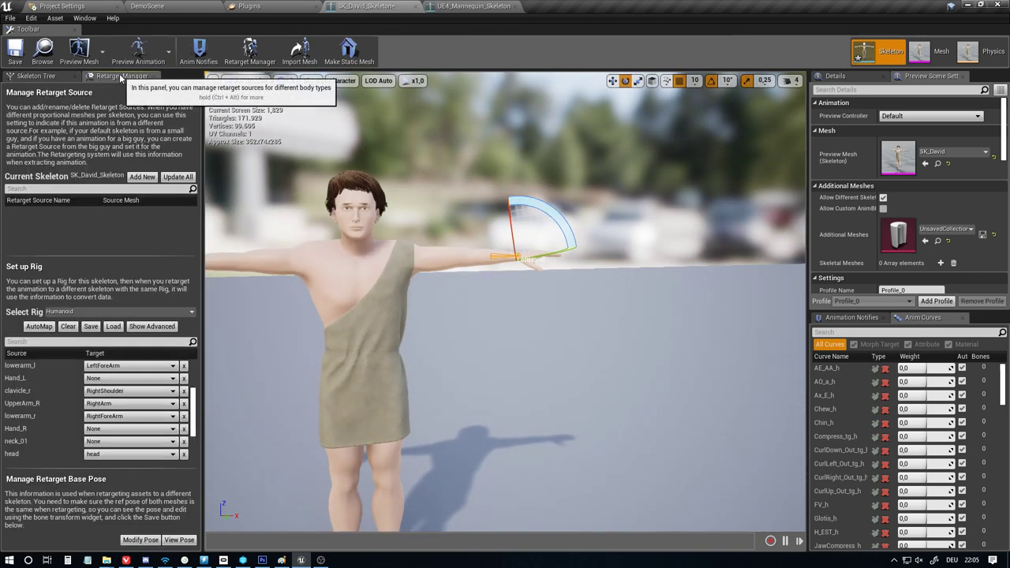
pyautogui.click(103, 379)
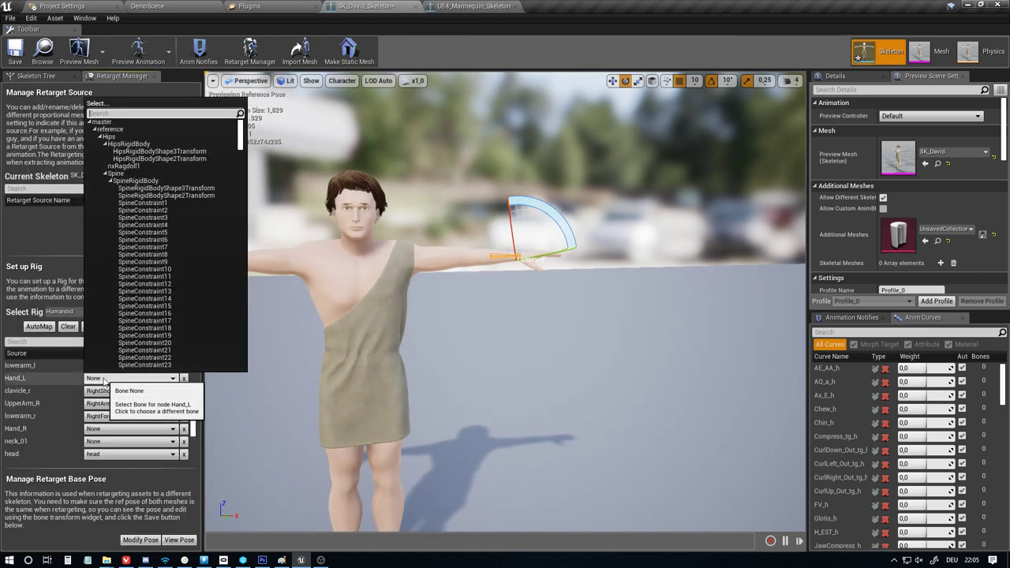
pyautogui.write('lefthan')
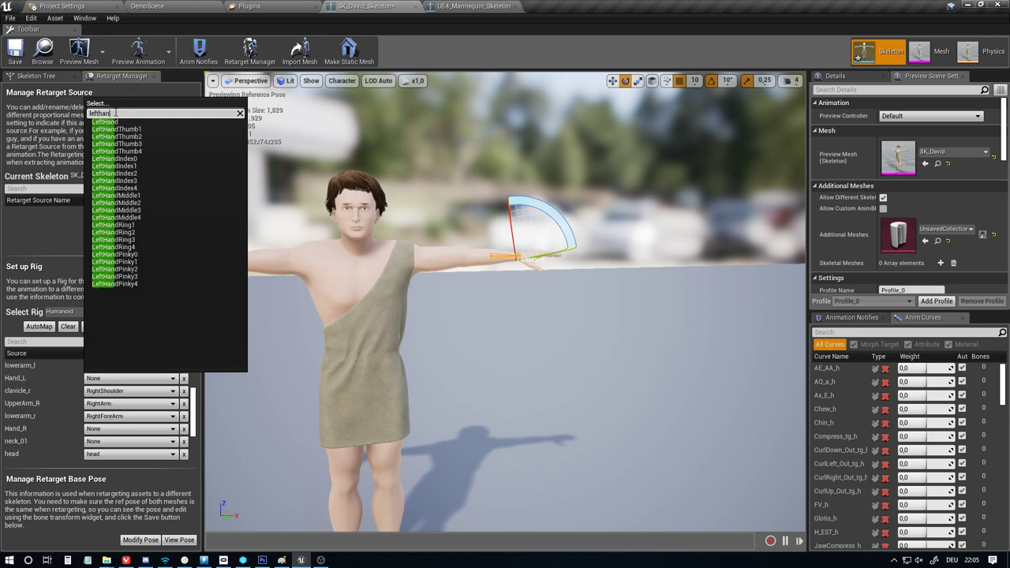
pyautogui.click(105, 122)
pyautogui.click(108, 430)
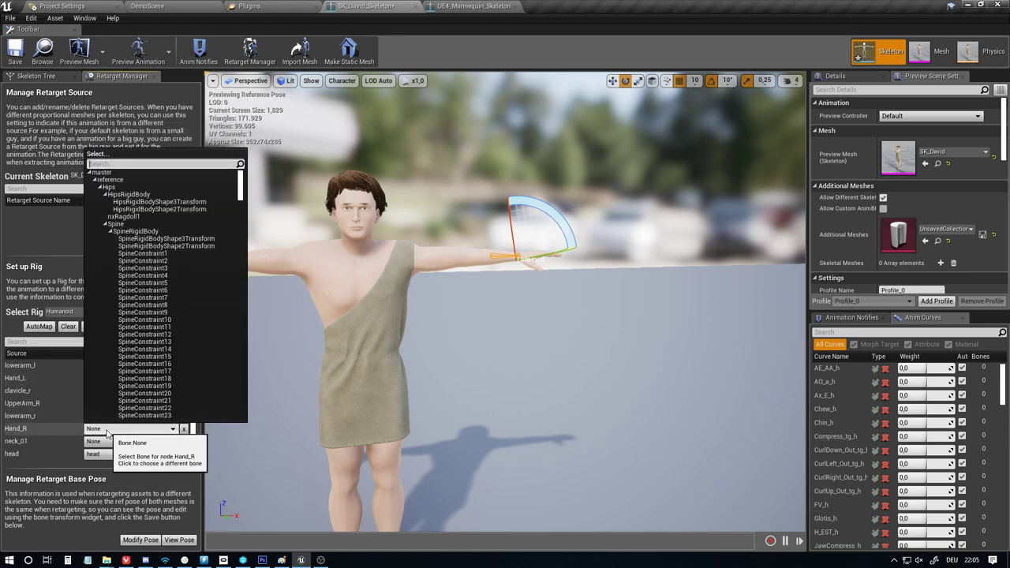
pyautogui.write('right h')
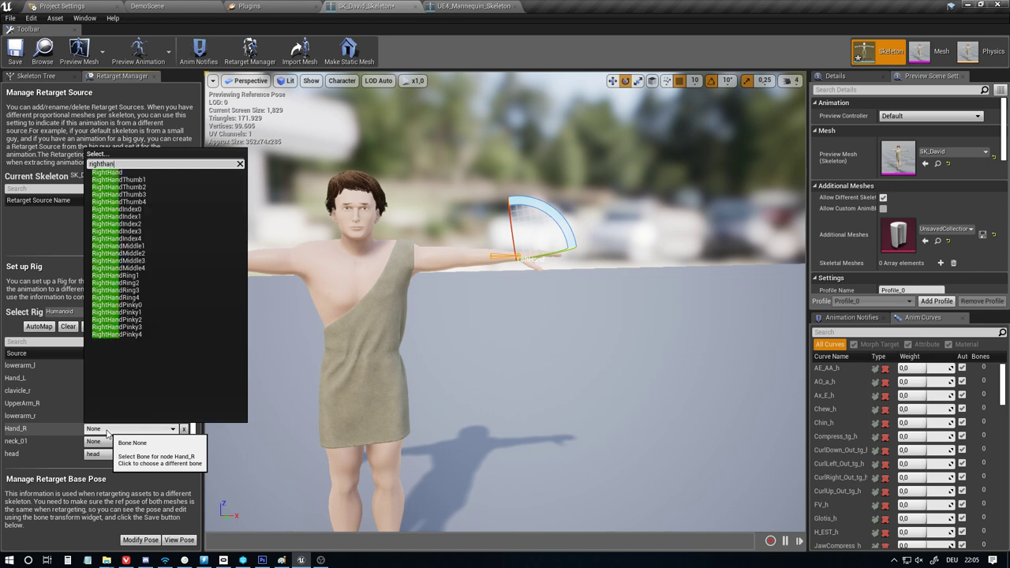
pyautogui.click(120, 180)
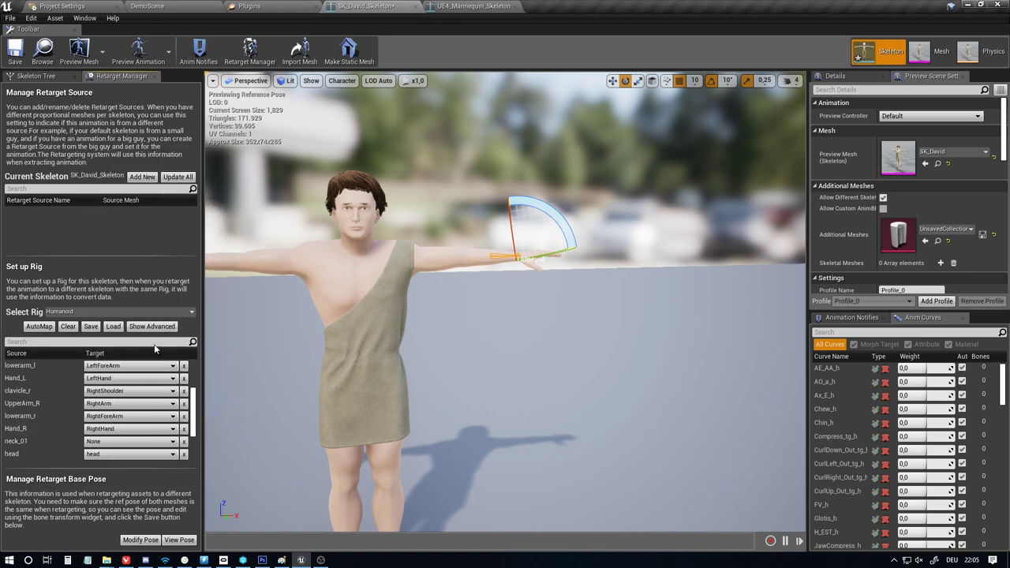
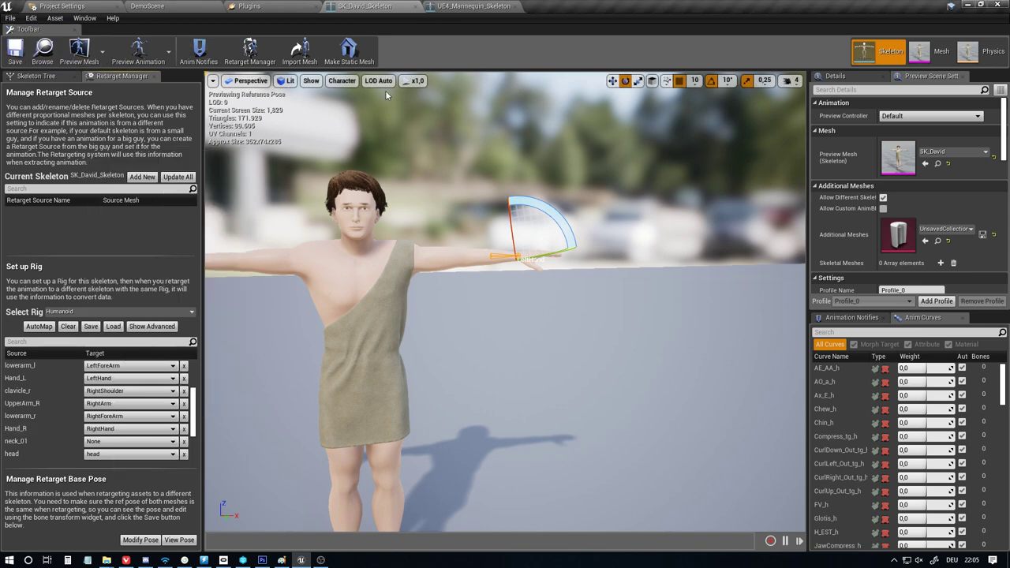
# Examine David's Neck bone in the skeleton tree as a candidate for the rig's neck_01 node
pyautogui.click(472, 6)
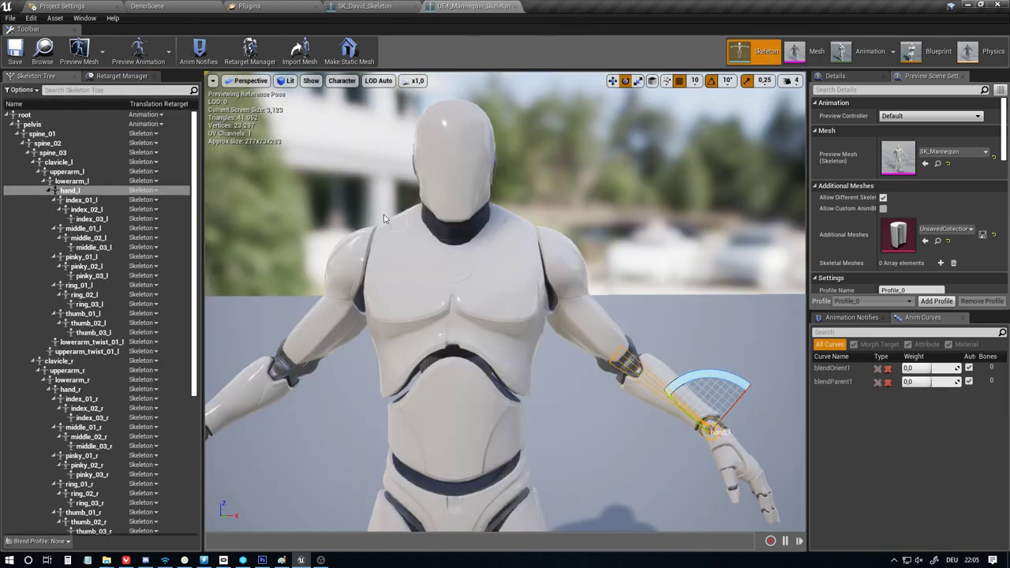
pyautogui.moveTo(384, 219); pyautogui.dragTo(399, 245, button='right')
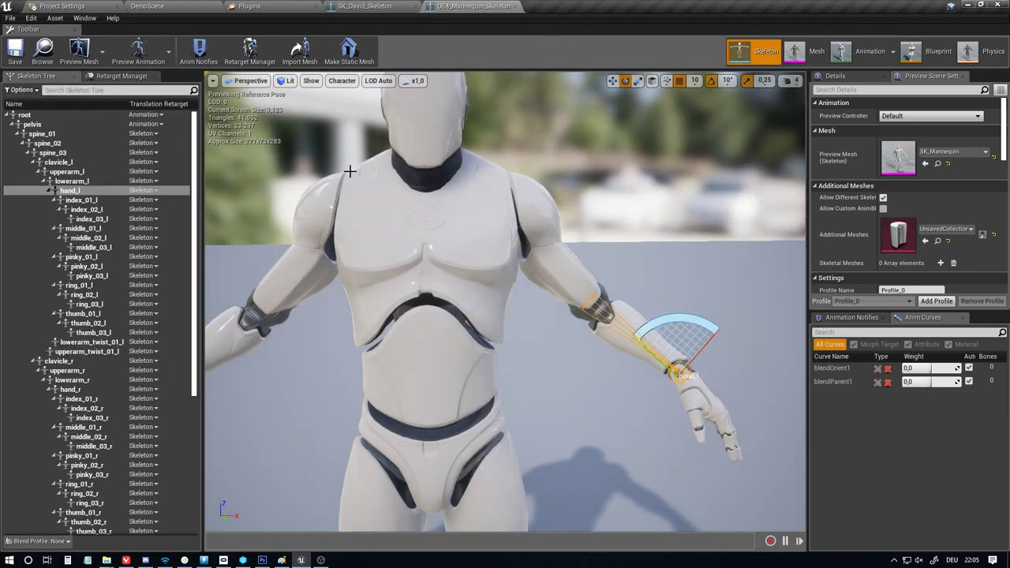
pyautogui.click(343, 5)
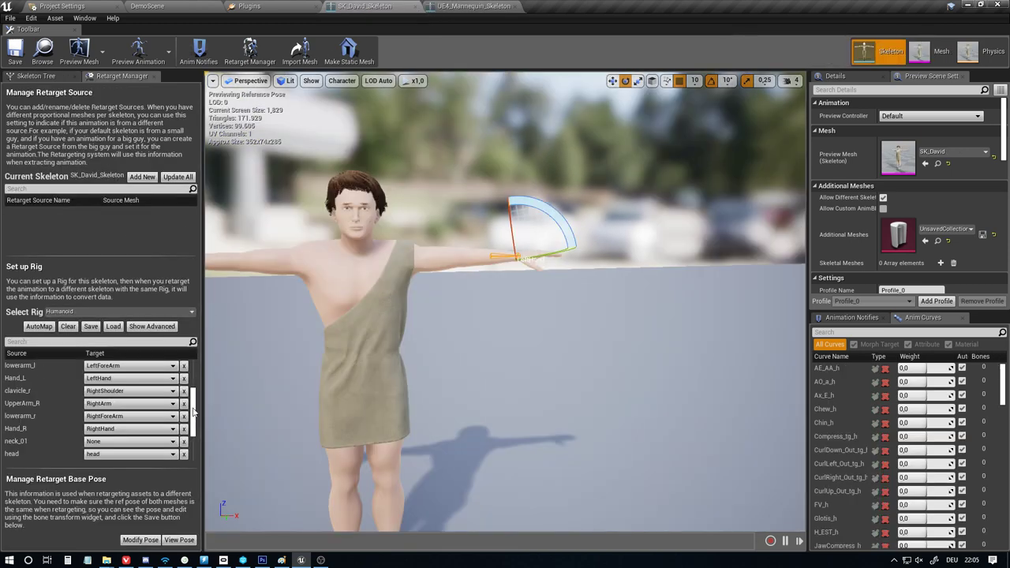
pyautogui.moveTo(193, 411); pyautogui.dragTo(194, 433)
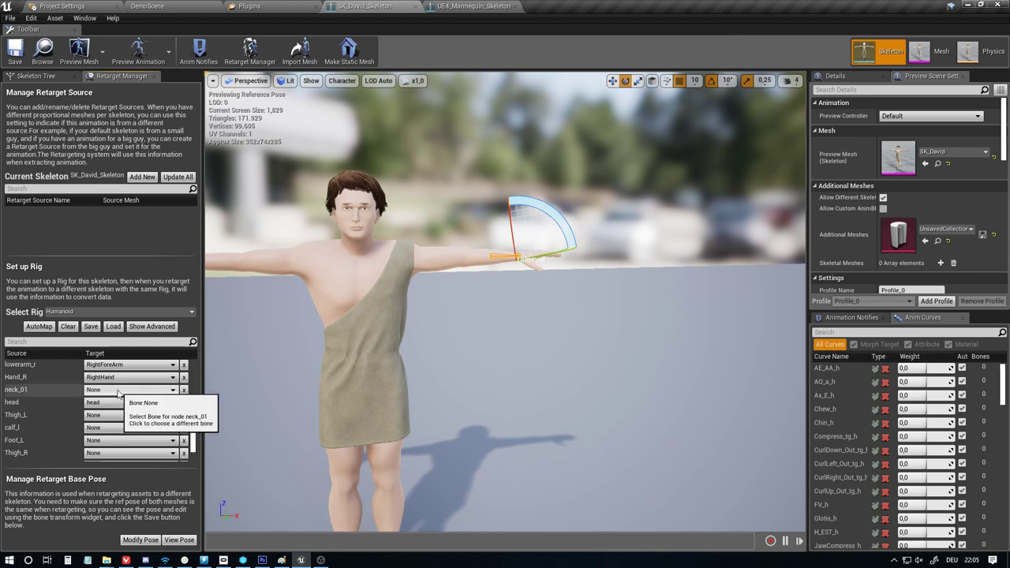
pyautogui.click(57, 75)
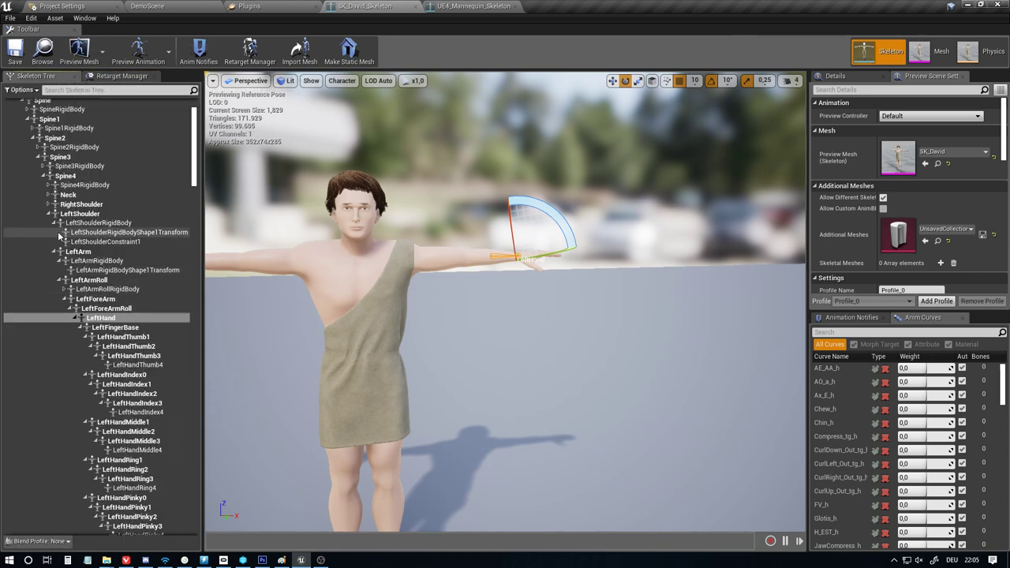
pyautogui.click(53, 196)
pyautogui.click(68, 195)
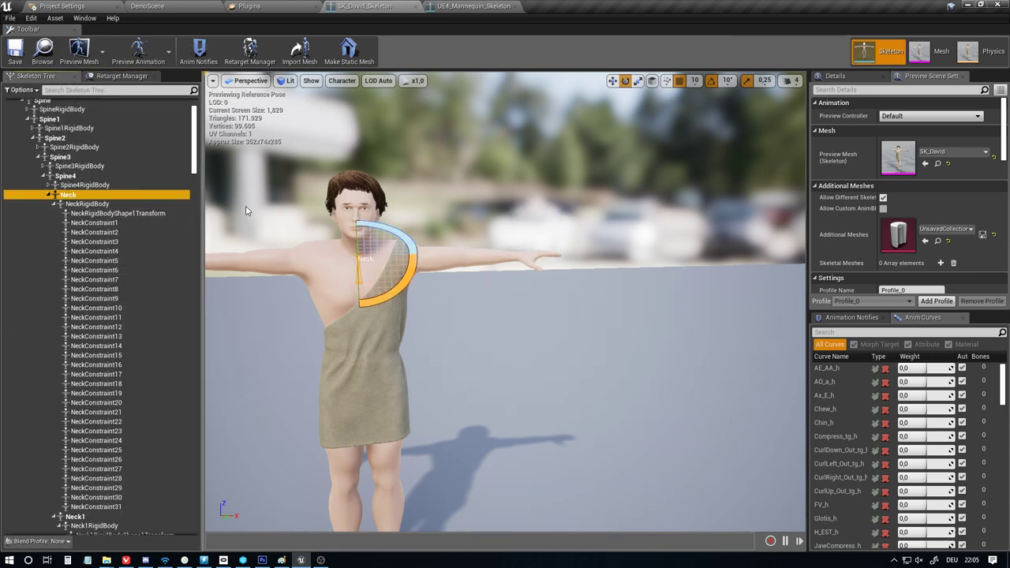
# Select the neck_01 bone in the UE4 mannequin's skeleton tree for reference
pyautogui.click(474, 6)
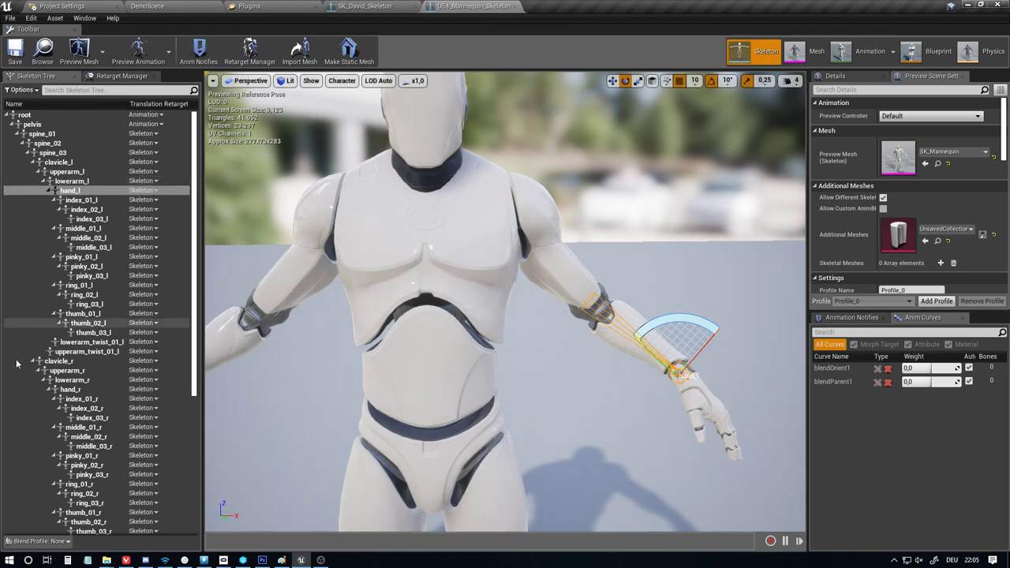
pyautogui.scroll(-5, 64, 380)
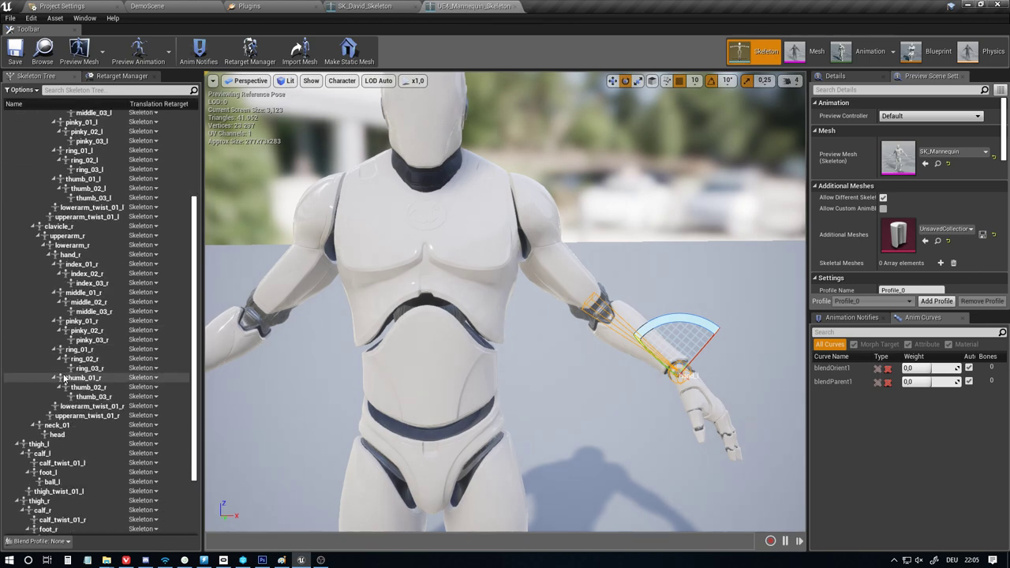
pyautogui.click(54, 426)
# Examine the positions of David's Neck, Neck1 and Head bones, collapsing their rigid-body constraint lists
pyautogui.click(371, 6)
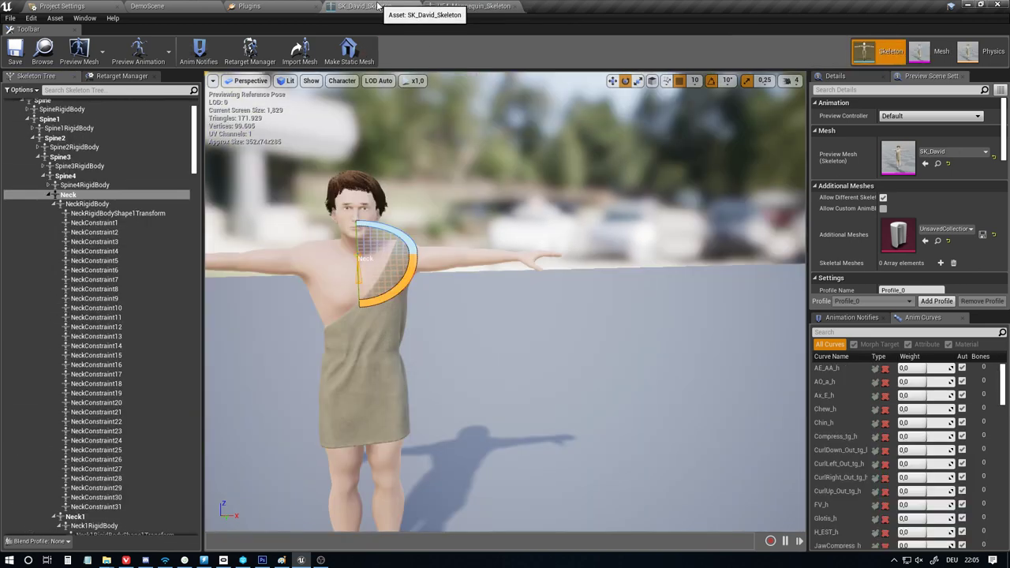
pyautogui.click(54, 203)
pyautogui.click(73, 214)
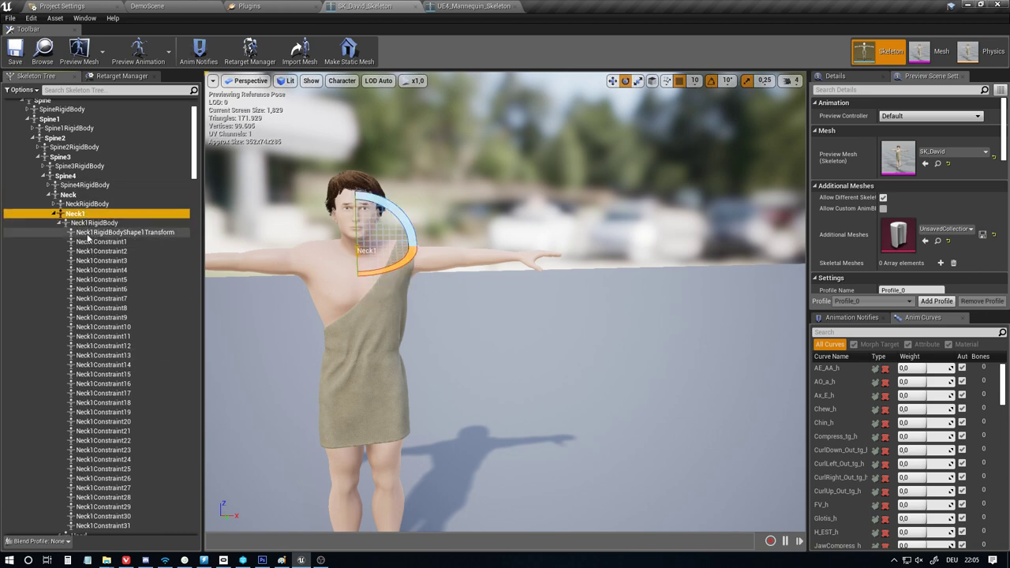
pyautogui.click(68, 195)
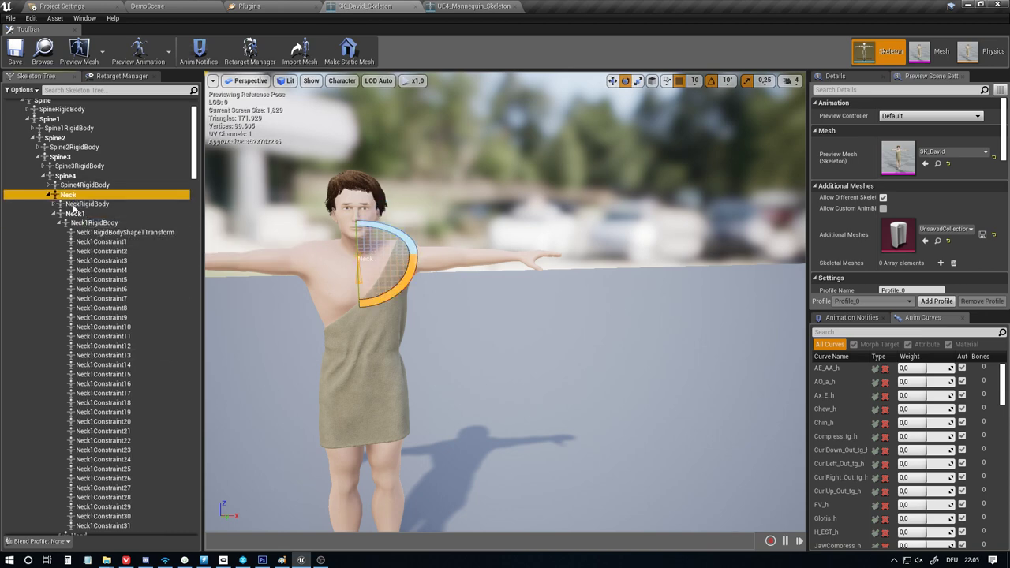
pyautogui.click(75, 214)
pyautogui.click(59, 206)
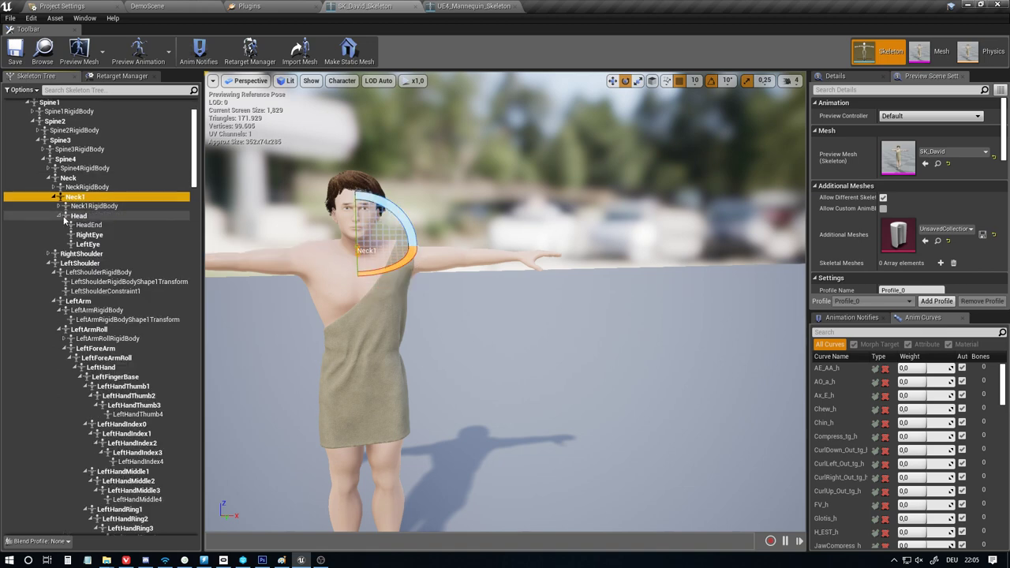
pyautogui.click(79, 217)
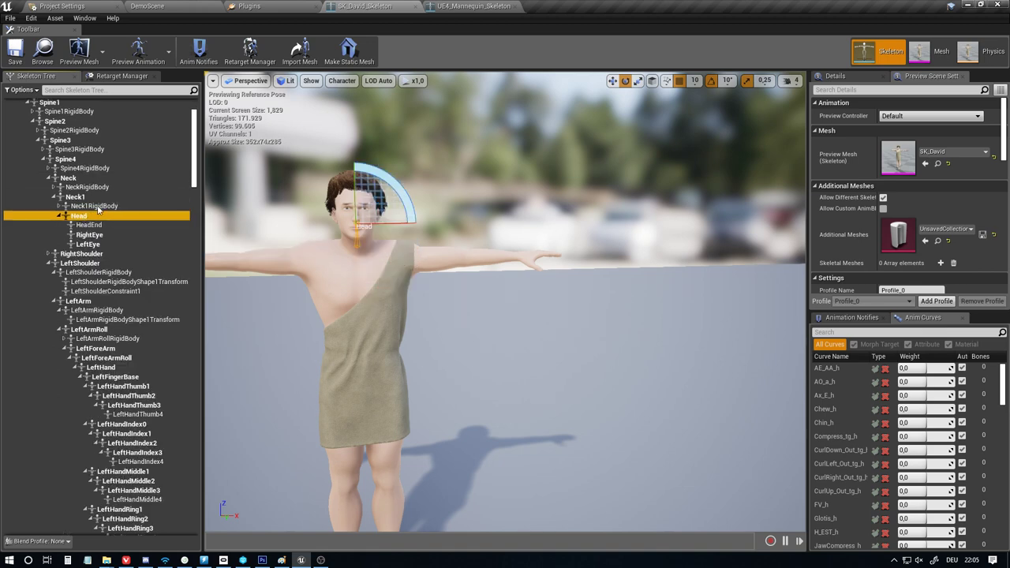
# Compare David's Neck and Neck1 bones with the mannequin's neck_01 bone from the side
pyautogui.click(433, 5)
pyautogui.click(367, 6)
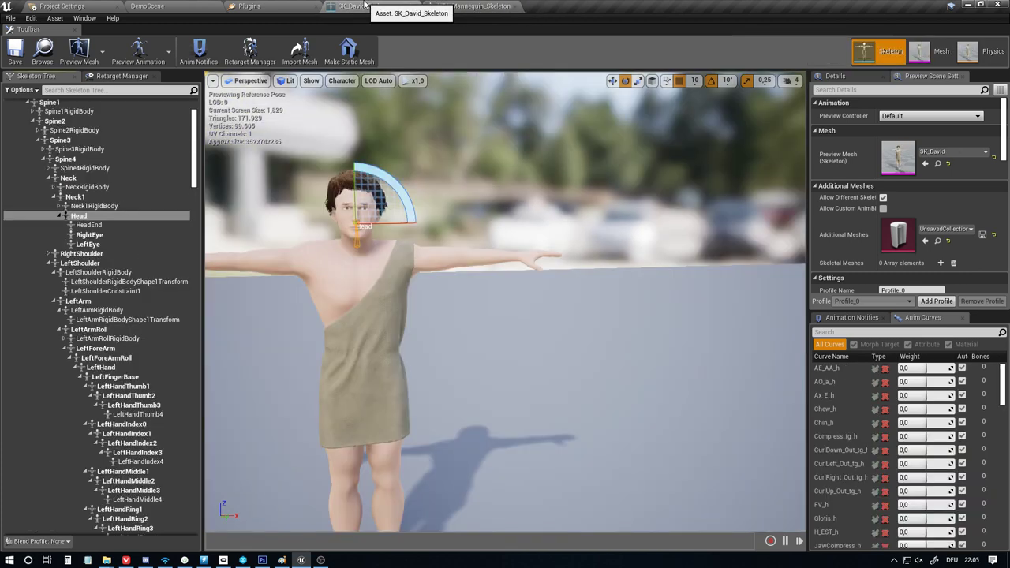
pyautogui.click(93, 198)
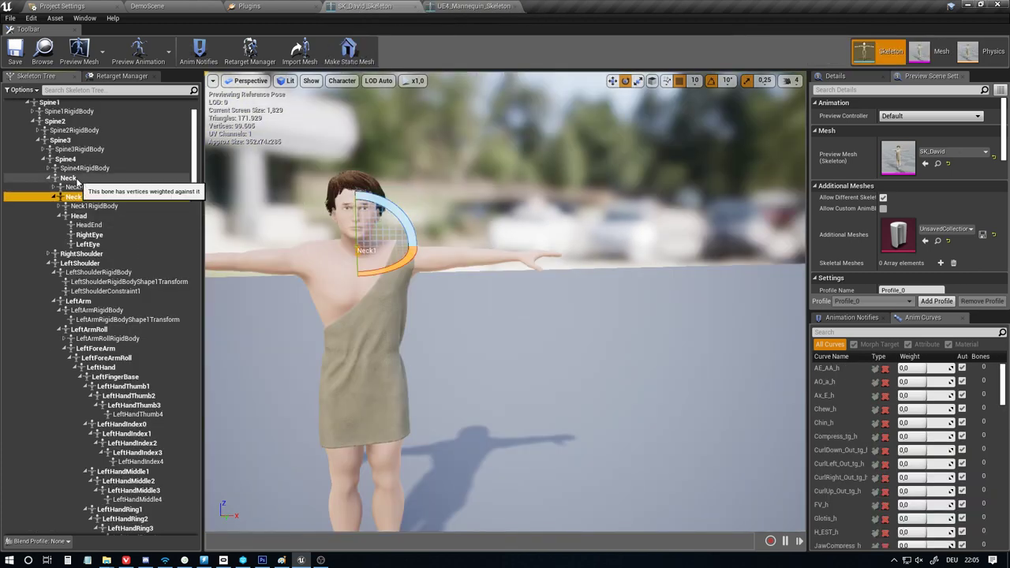
pyautogui.click(71, 178)
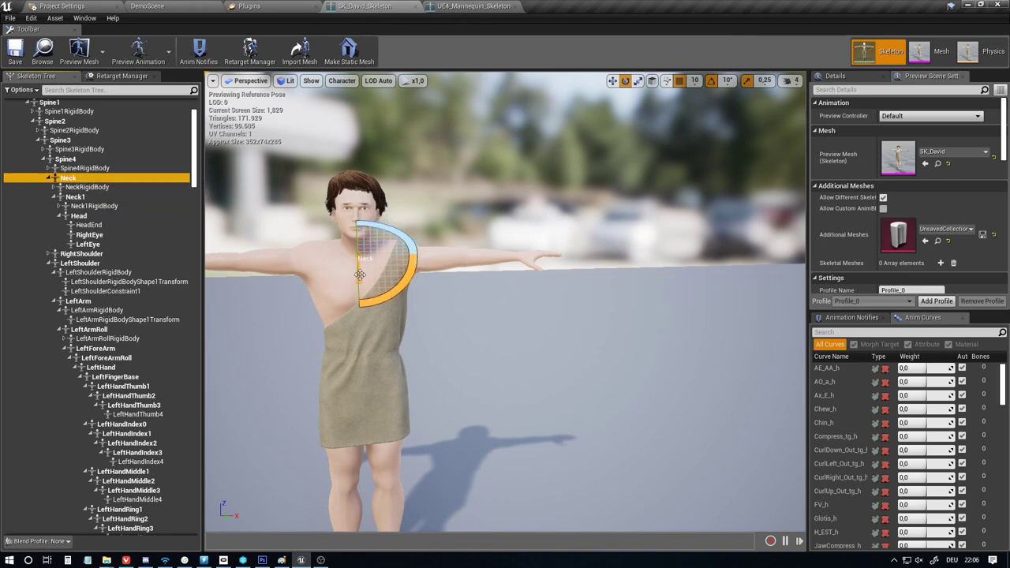
pyautogui.moveTo(315, 259); pyautogui.dragTo(197, 261, button='right')
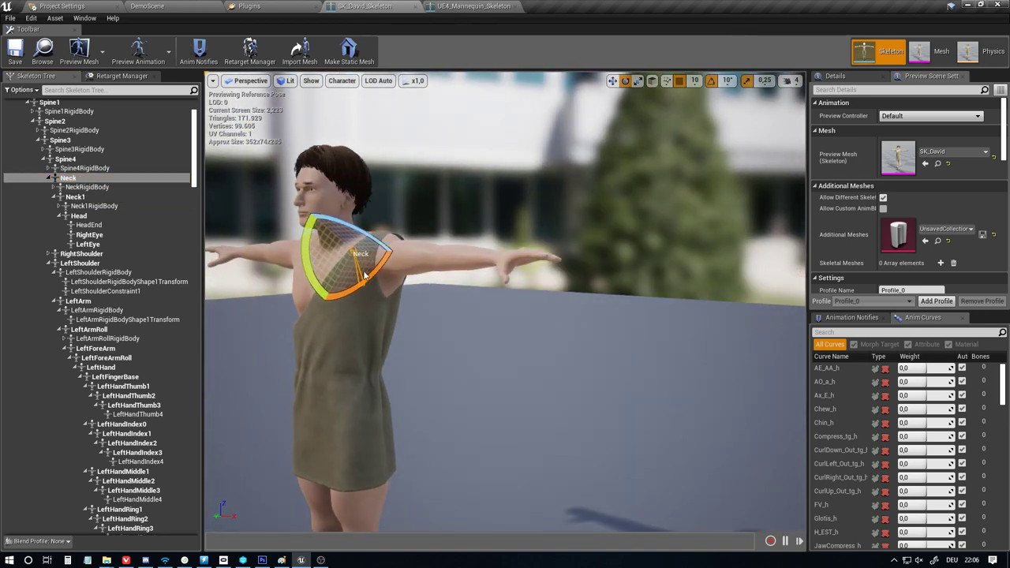
pyautogui.moveTo(311, 276); pyautogui.dragTo(287, 237)
pyautogui.click(76, 196)
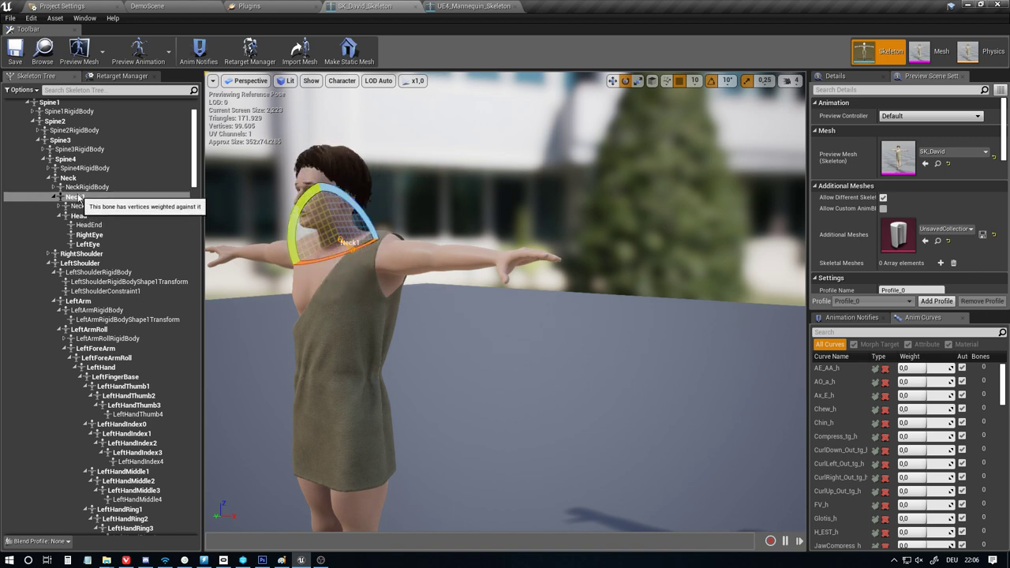
pyautogui.click(478, 7)
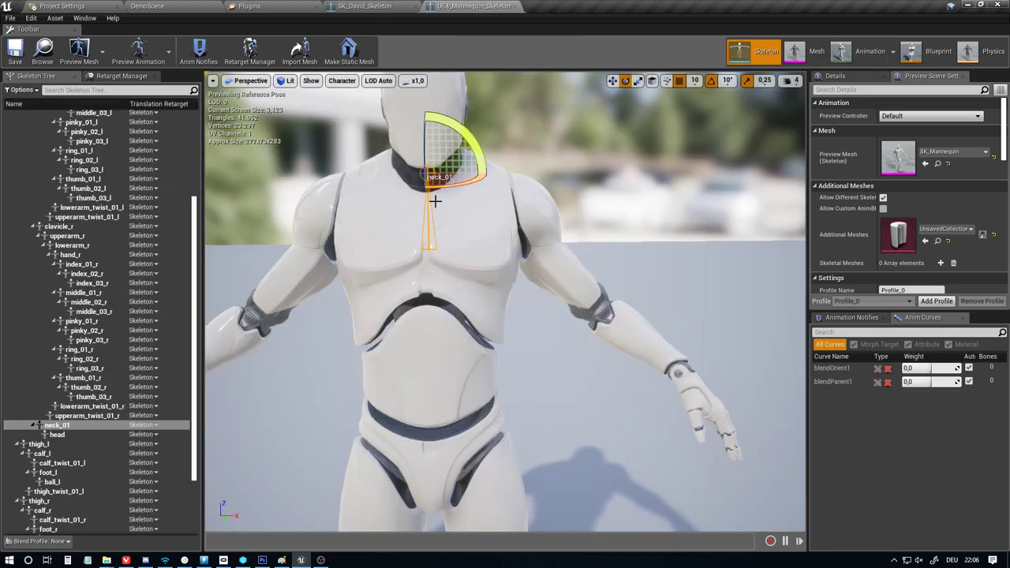
pyautogui.moveTo(435, 202); pyautogui.dragTo(498, 207, button='right')
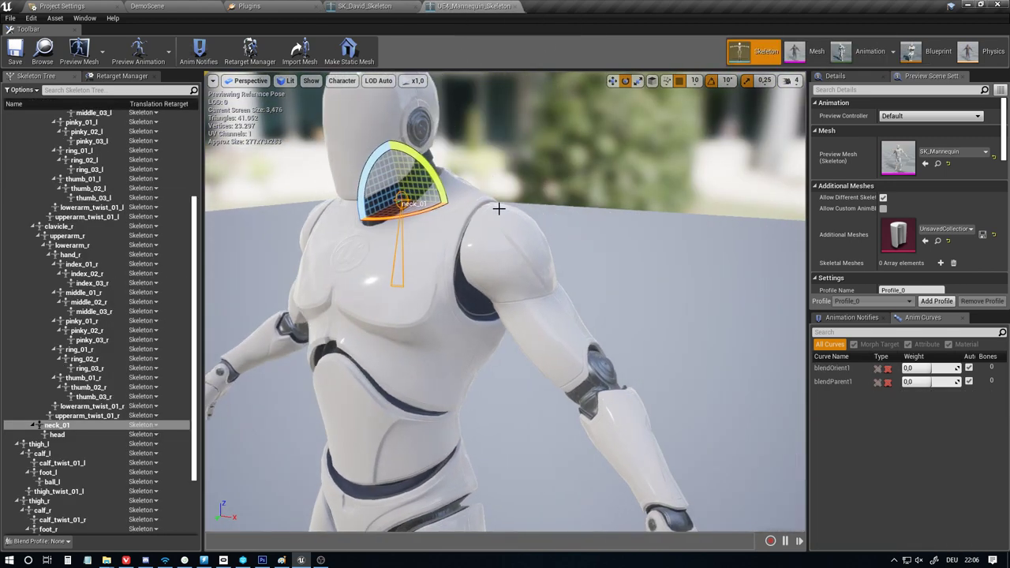
# Map the rig's neck_01 node to David's Neck1 bone
pyautogui.click(357, 5)
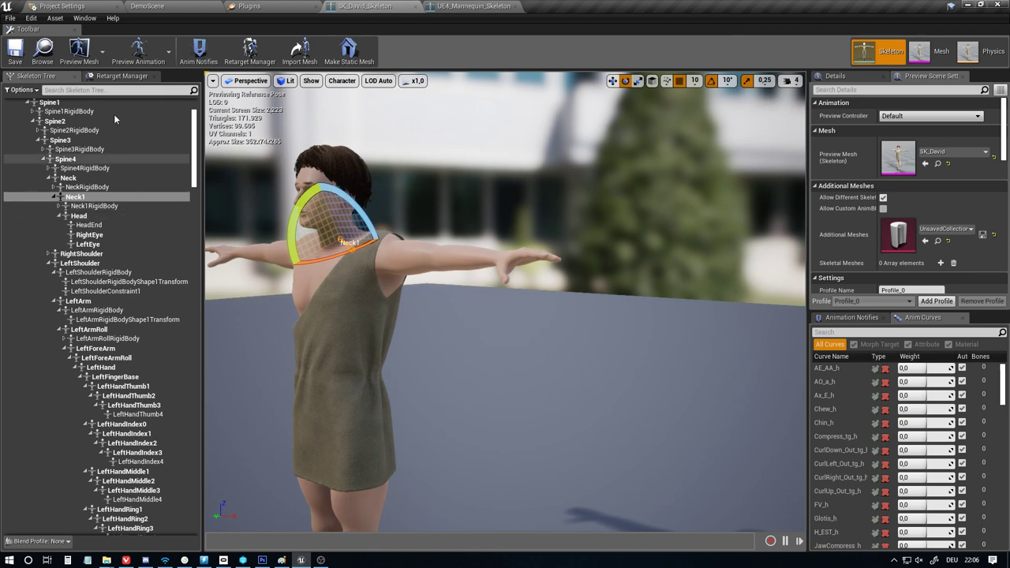
pyautogui.click(119, 76)
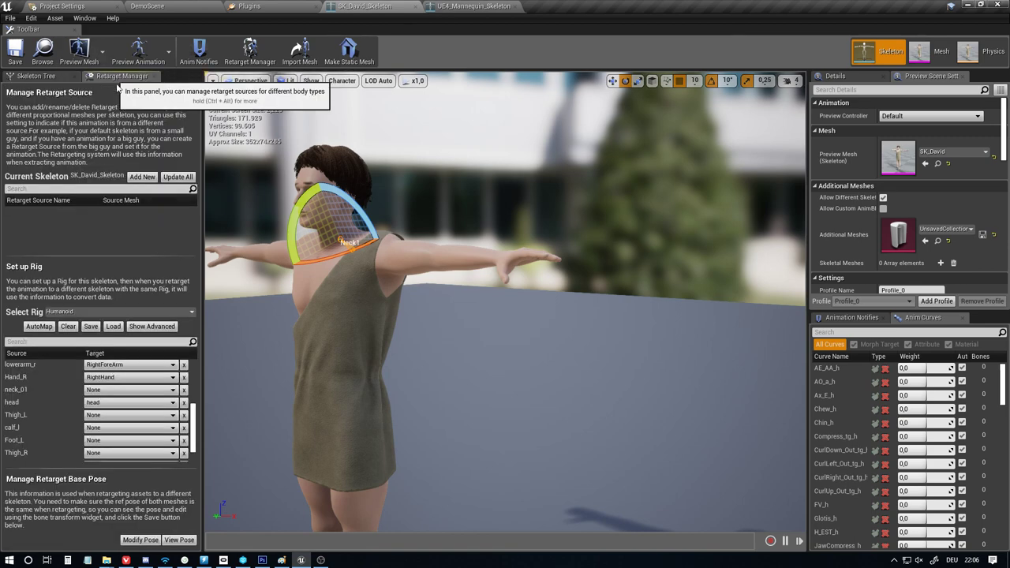
pyautogui.click(123, 390)
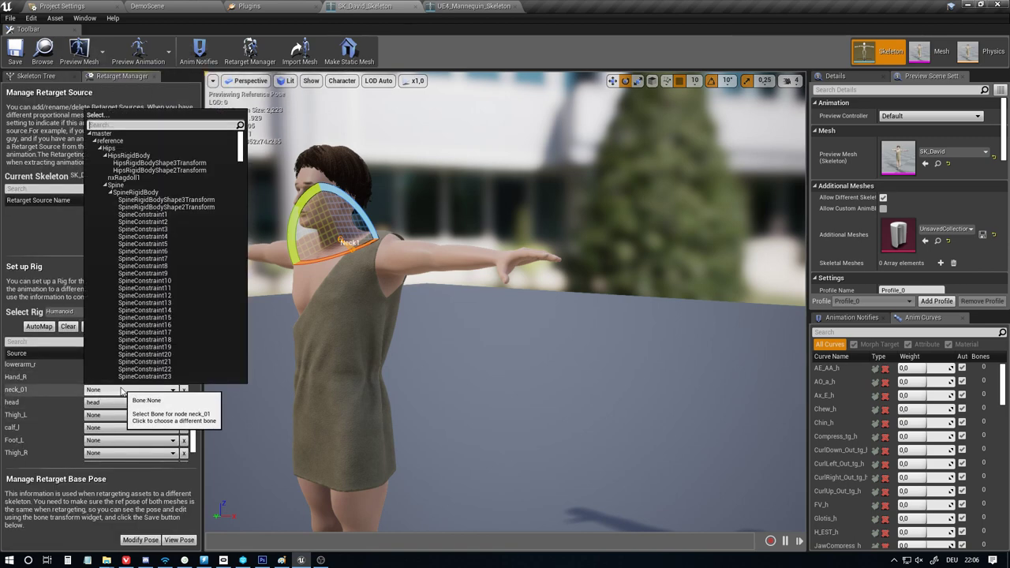
pyautogui.write('neck')
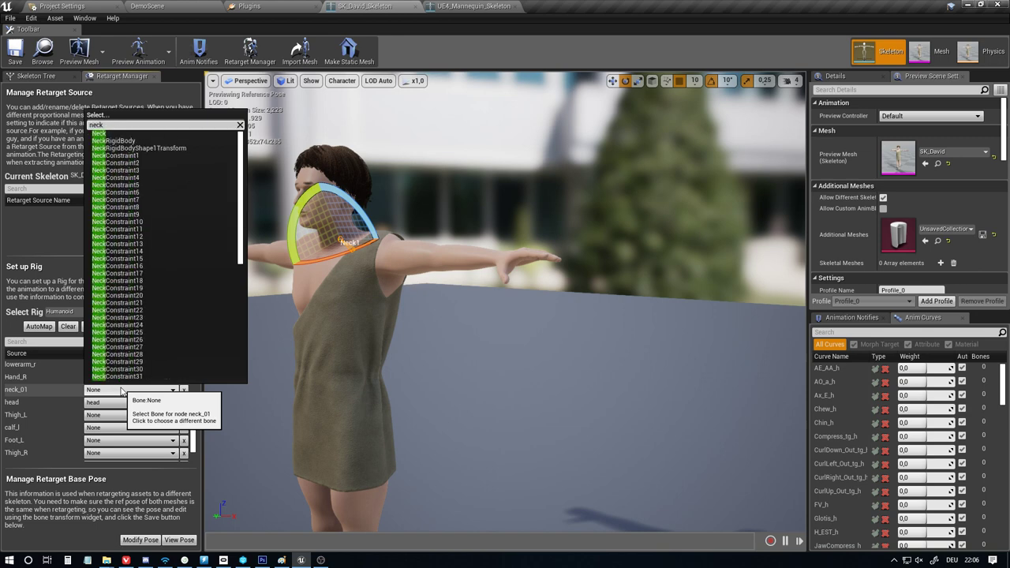
pyautogui.write('1')
pyautogui.click(109, 133)
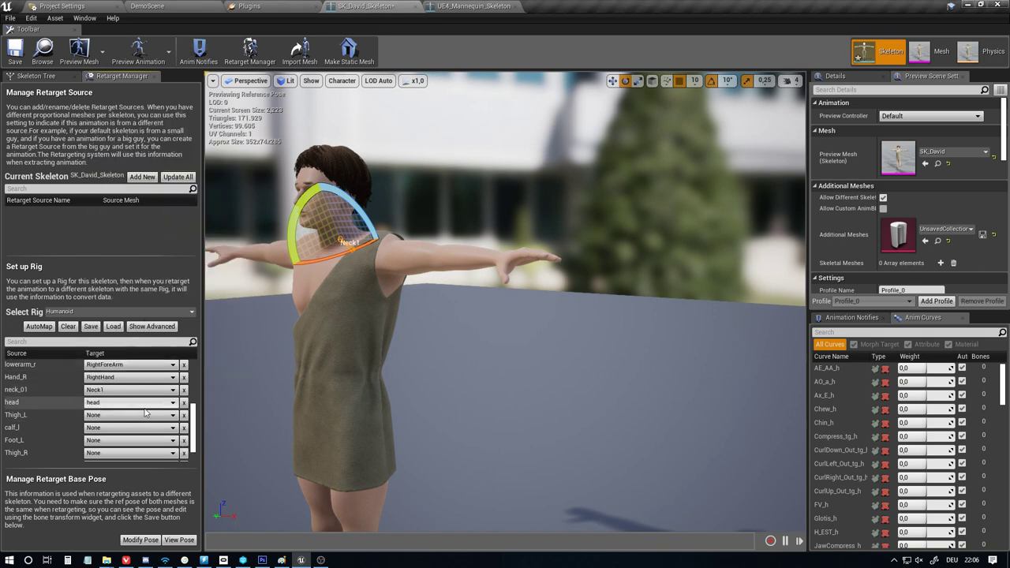
# Check David's Head bone against the rig's head mapping
pyautogui.click(37, 76)
pyautogui.click(103, 217)
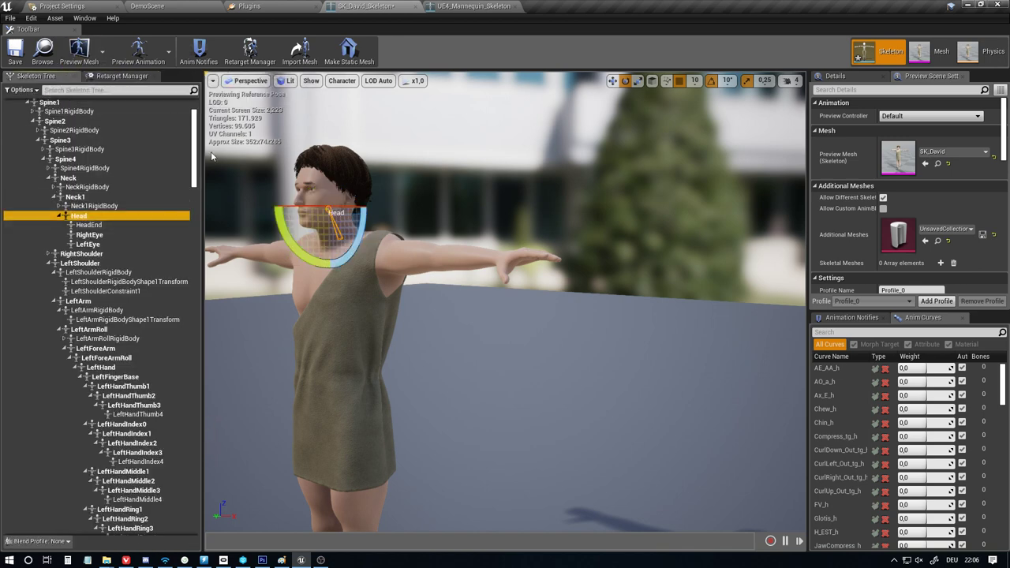
pyautogui.click(105, 77)
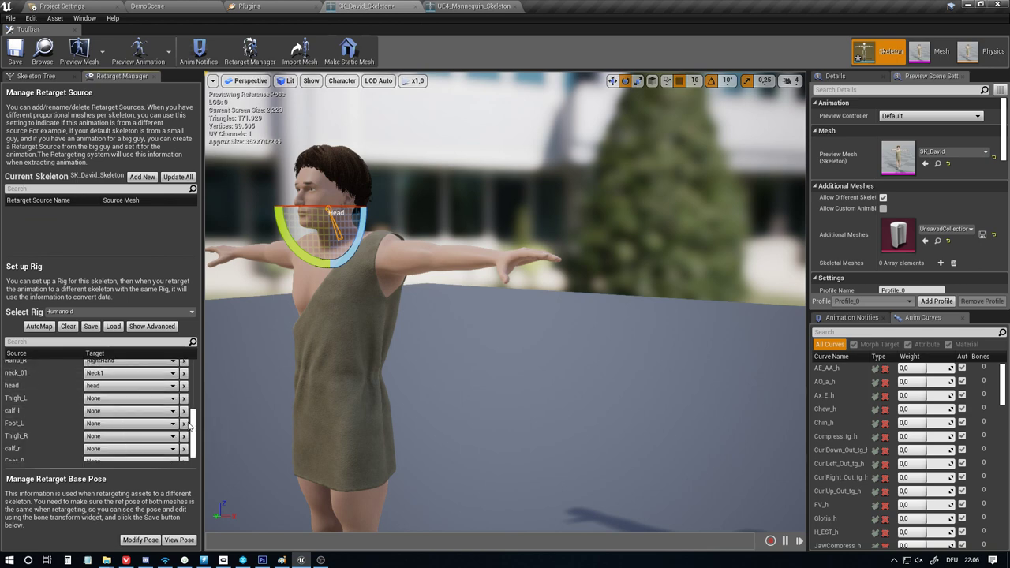
# Find the unmapped leg nodes in the rig and examine the mannequin's thigh_l bone
pyautogui.scroll(-1, 191, 427)
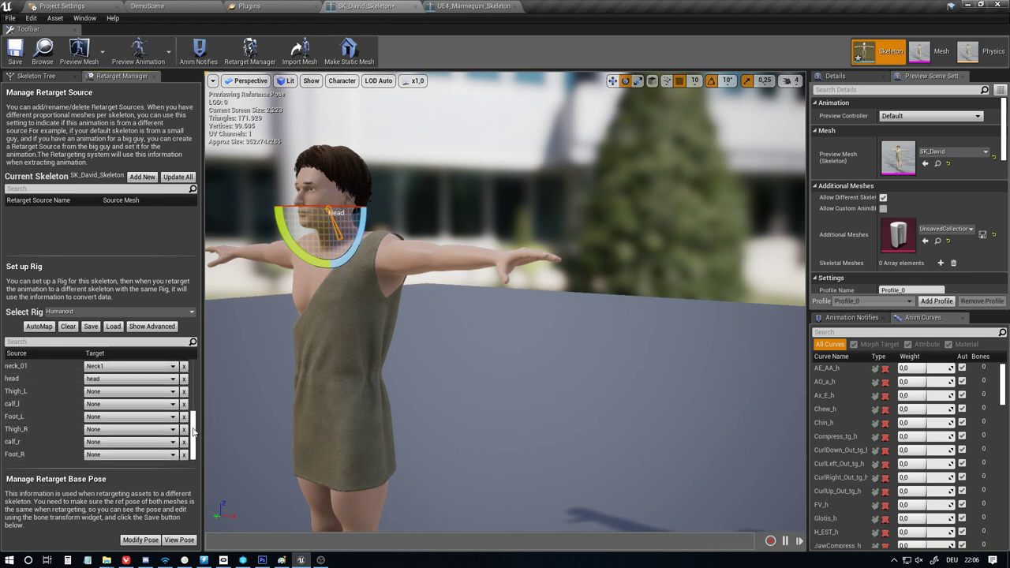
pyautogui.click(486, 8)
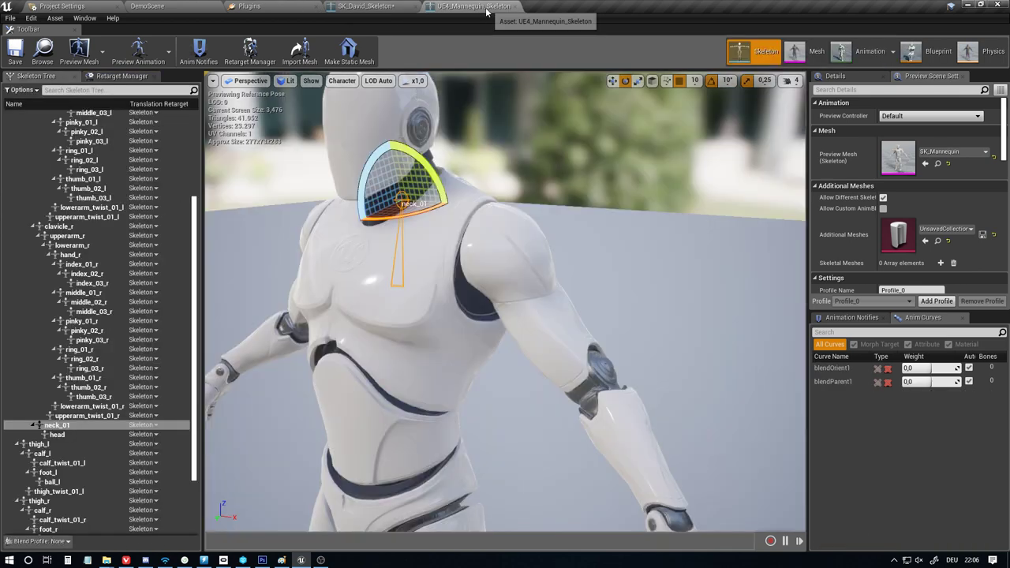
pyautogui.scroll(3, 118, 292)
pyautogui.scroll(-5, 116, 279)
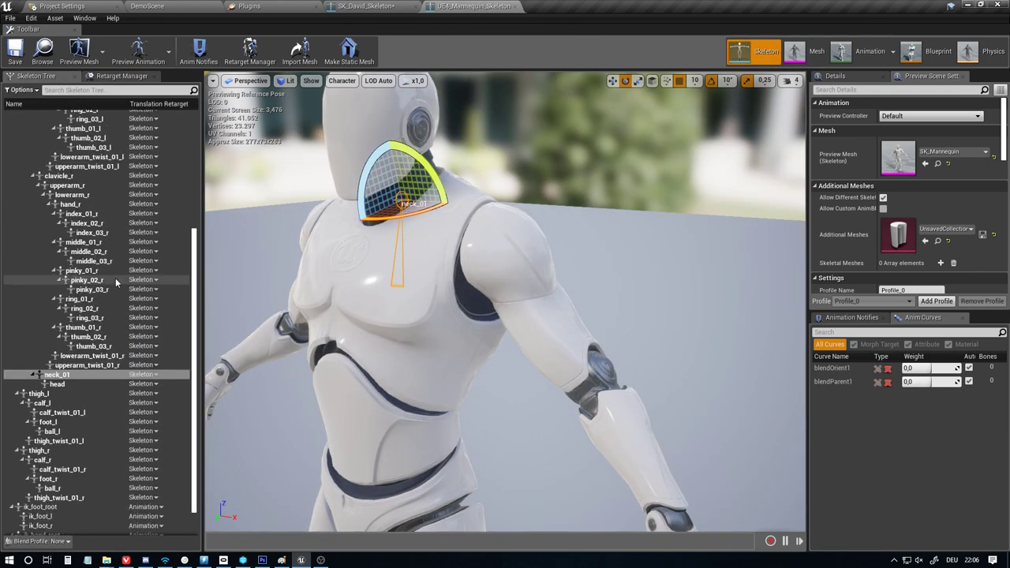
pyautogui.scroll(-2, 115, 280)
pyautogui.click(49, 361)
pyautogui.moveTo(358, 335); pyautogui.dragTo(450, 276, button='right')
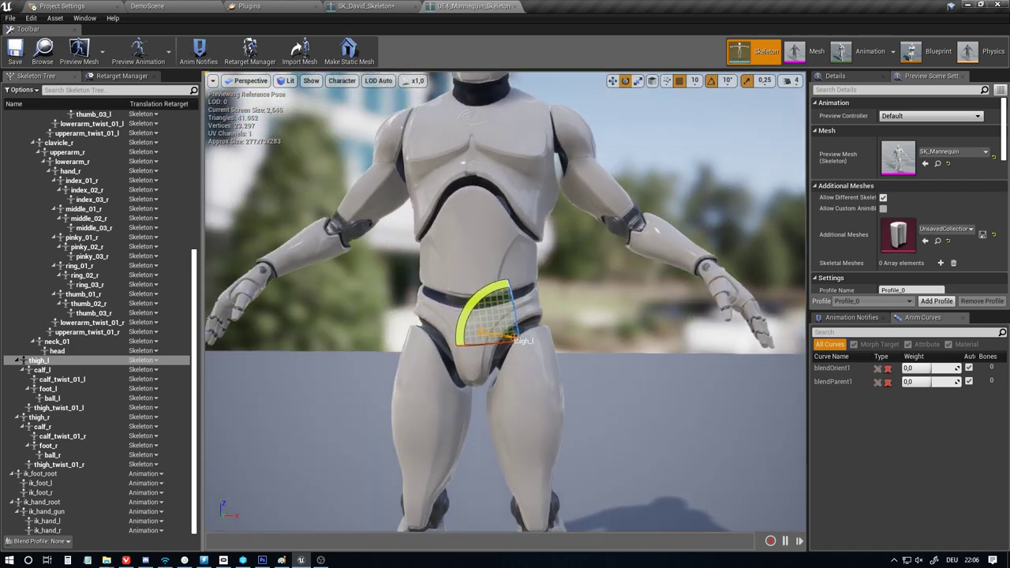
pyautogui.moveTo(324, 320); pyautogui.dragTo(304, 332, button='right')
# Collapse David's Spine branch and examine the RightUpLeg bone from the front, hiding its rigid-body constraints
pyautogui.click(365, 7)
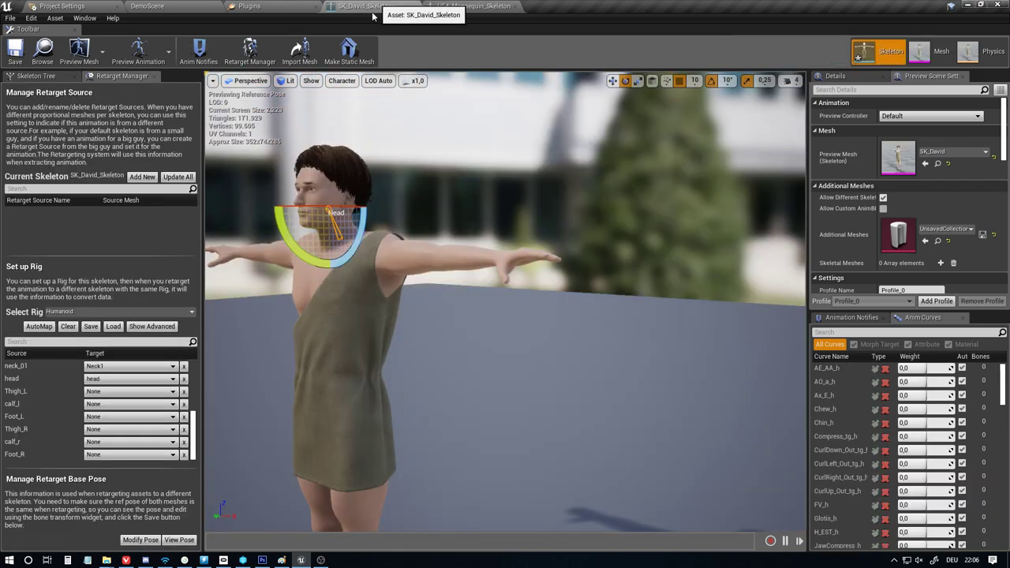
pyautogui.click(35, 76)
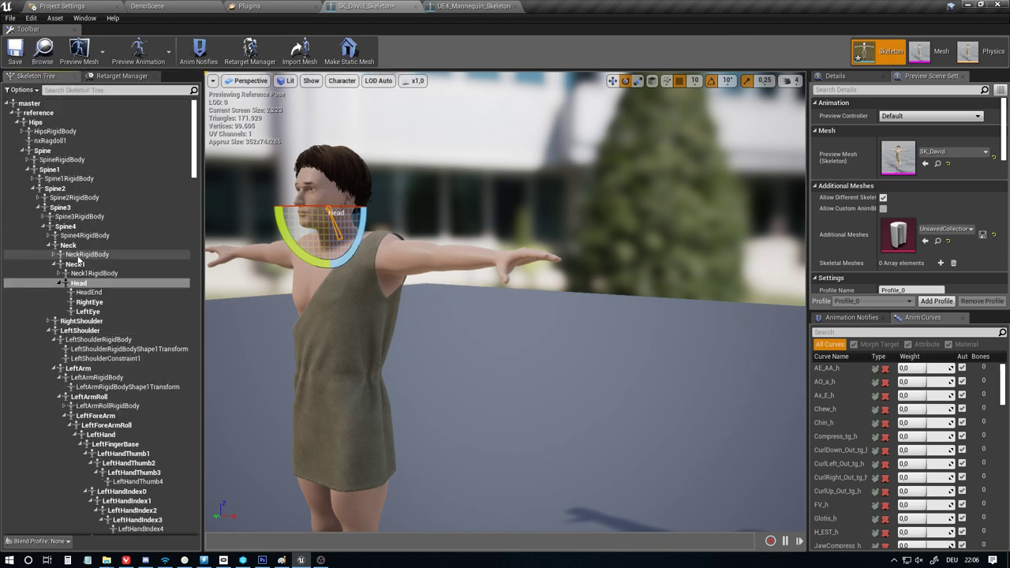
pyautogui.click(22, 151)
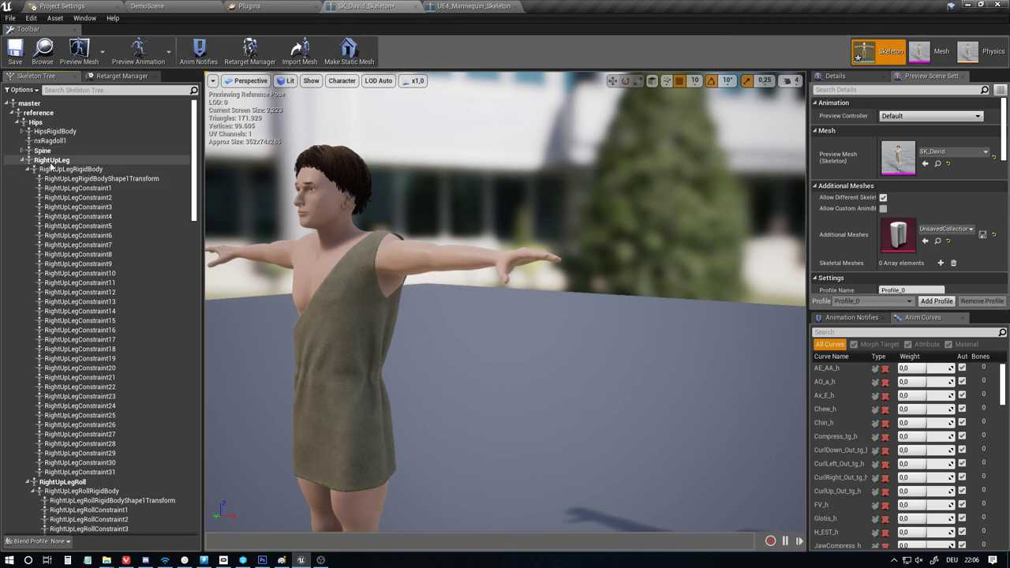
pyautogui.click(61, 162)
pyautogui.moveTo(505, 303); pyautogui.dragTo(442, 302, button='right')
pyautogui.moveTo(584, 315); pyautogui.dragTo(300, 293)
pyautogui.click(31, 169)
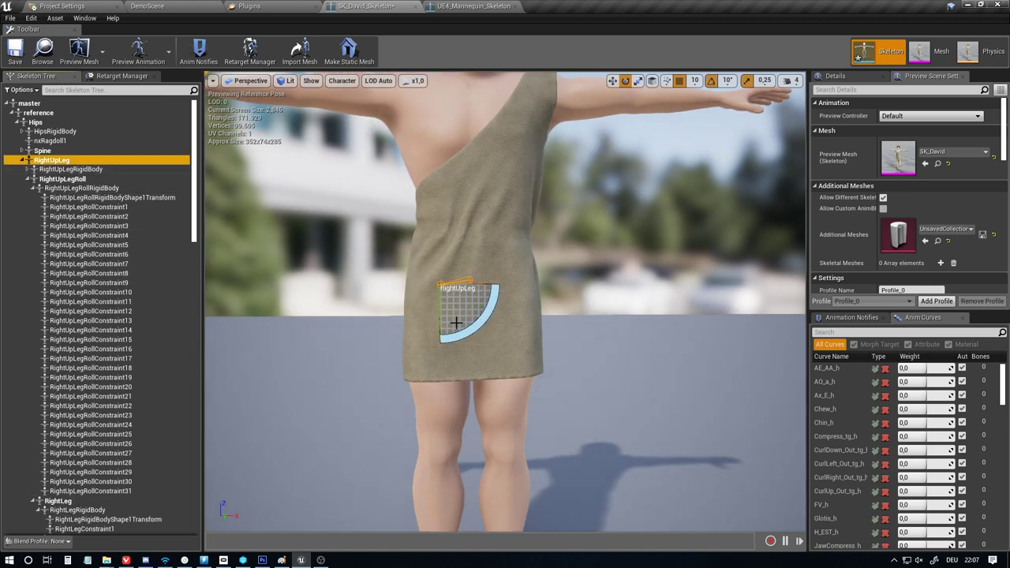
# Map the rig's Thigh_L node to David's LeftUpLeg bone and Thigh_R to RightUpLeg
pyautogui.click(105, 77)
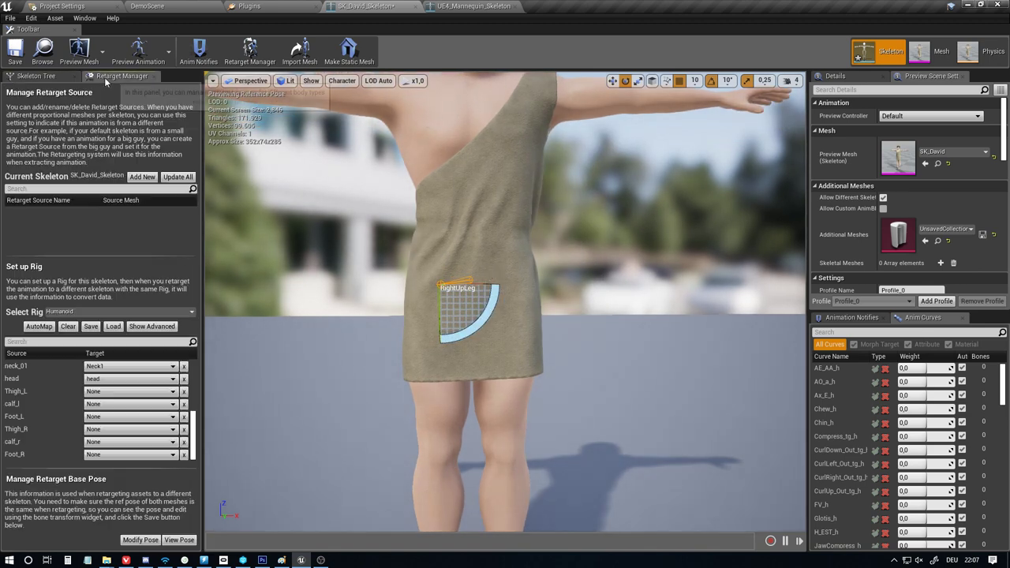
pyautogui.click(107, 392)
pyautogui.write('leftup')
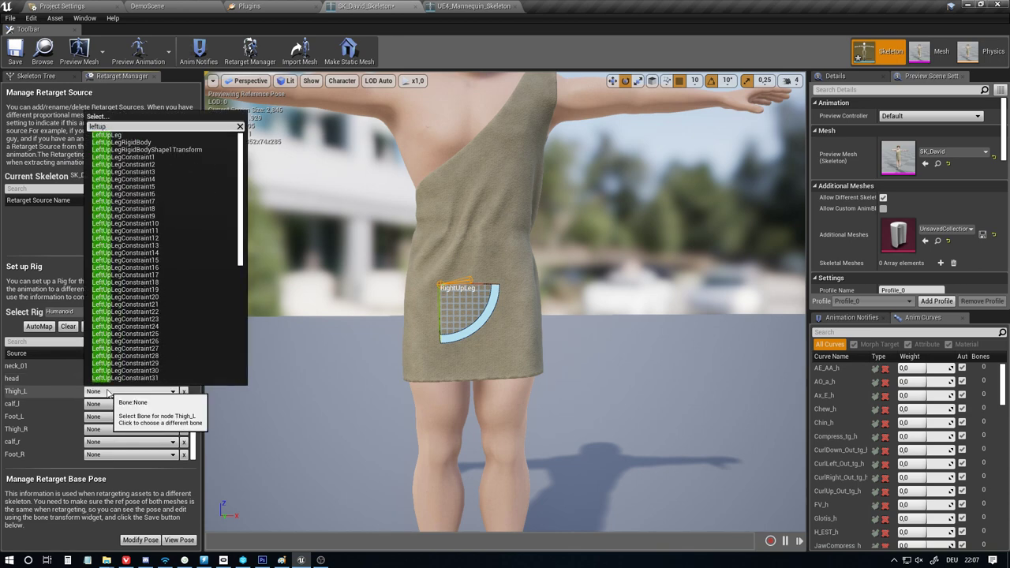
pyautogui.click(109, 135)
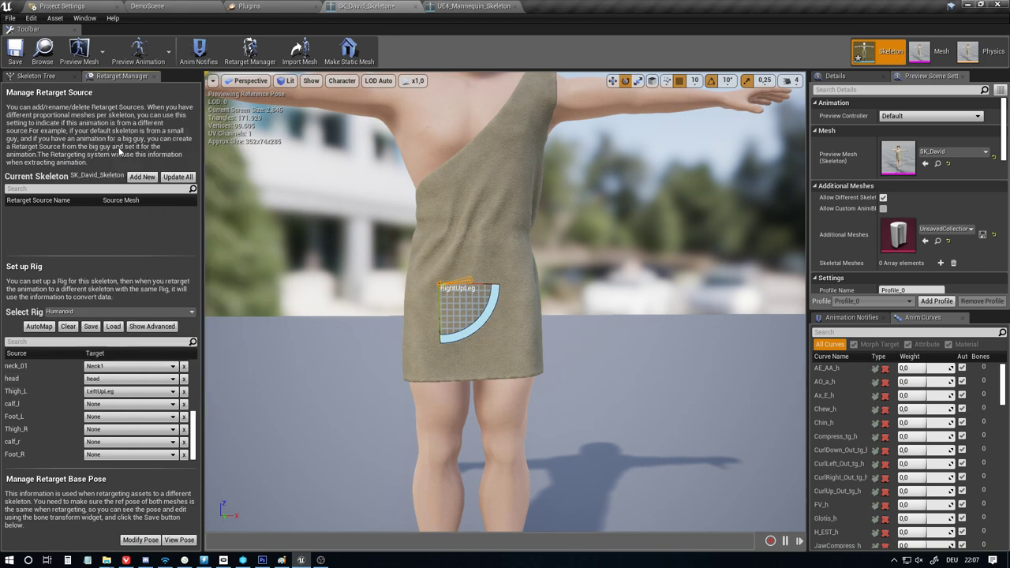
pyautogui.click(91, 430)
pyautogui.write('rightup')
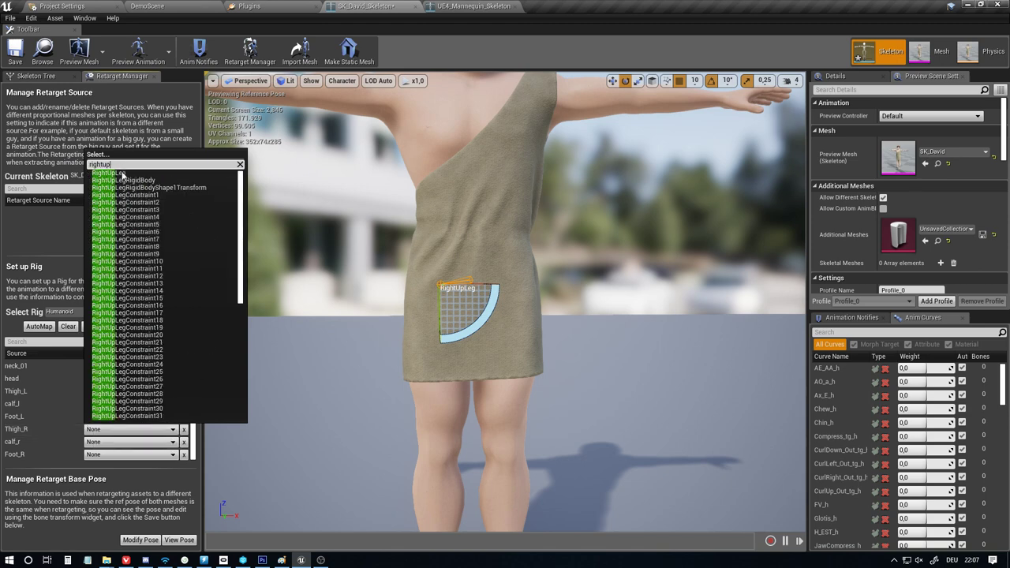
pyautogui.click(122, 173)
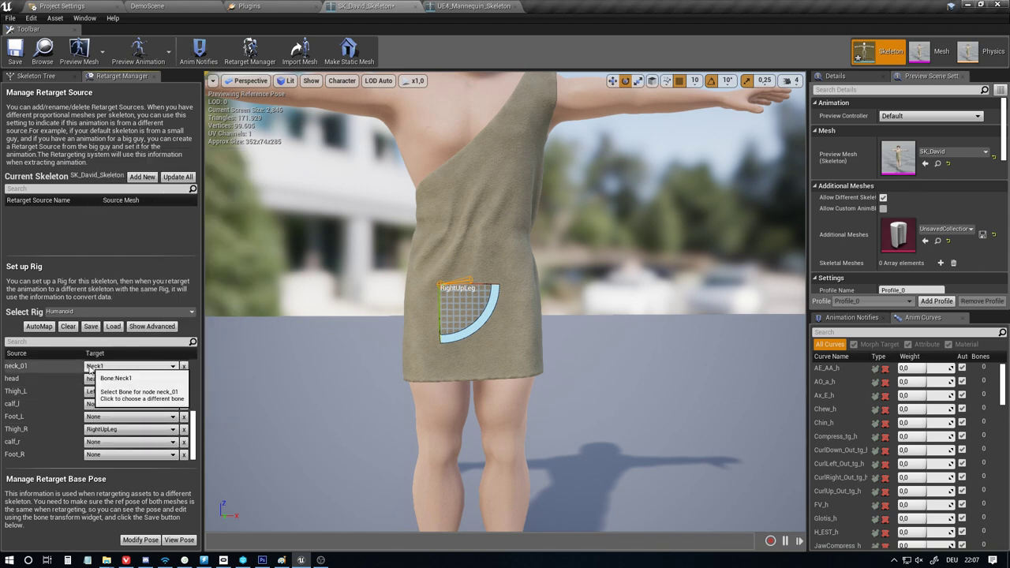
# Compare the mannequin's calf_l bone with David's RightLeg and RightLegRoll bones, collapsing the RightUpLegRollRigidBody constraints
pyautogui.click(460, 6)
pyautogui.click(134, 369)
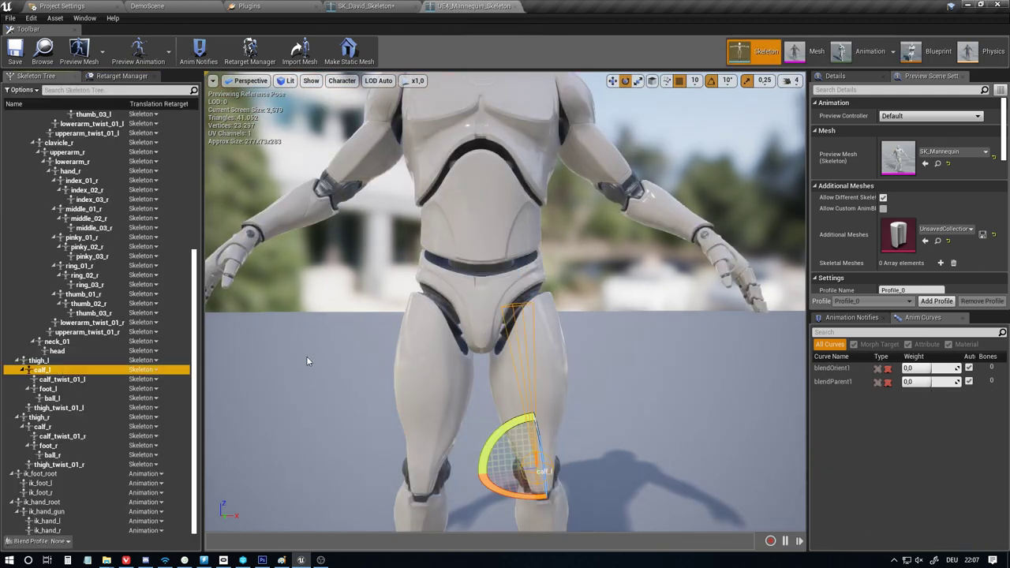
pyautogui.click(365, 6)
pyautogui.click(36, 76)
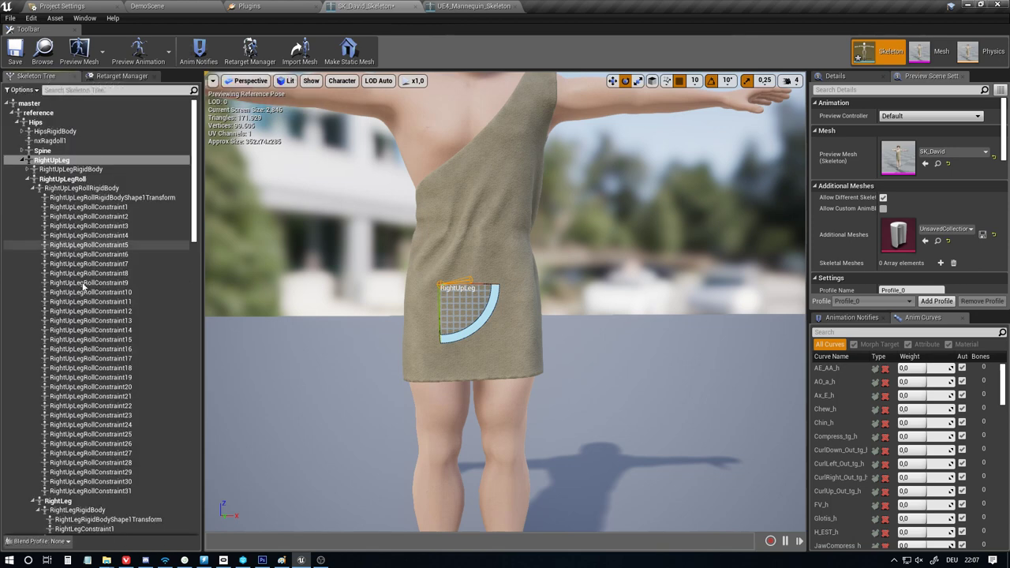
pyautogui.click(32, 179)
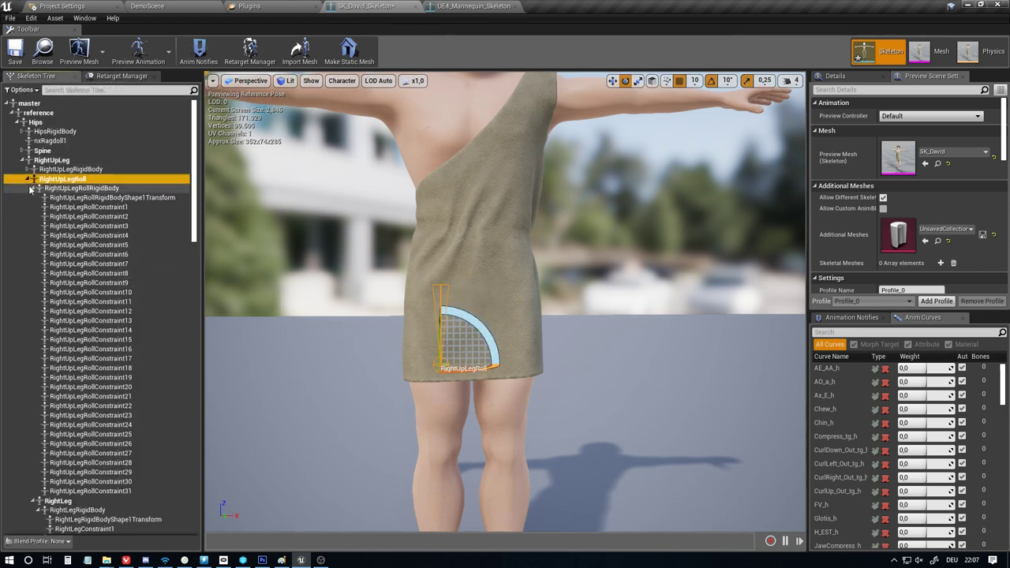
pyautogui.click(28, 180)
pyautogui.click(27, 180)
pyautogui.click(32, 199)
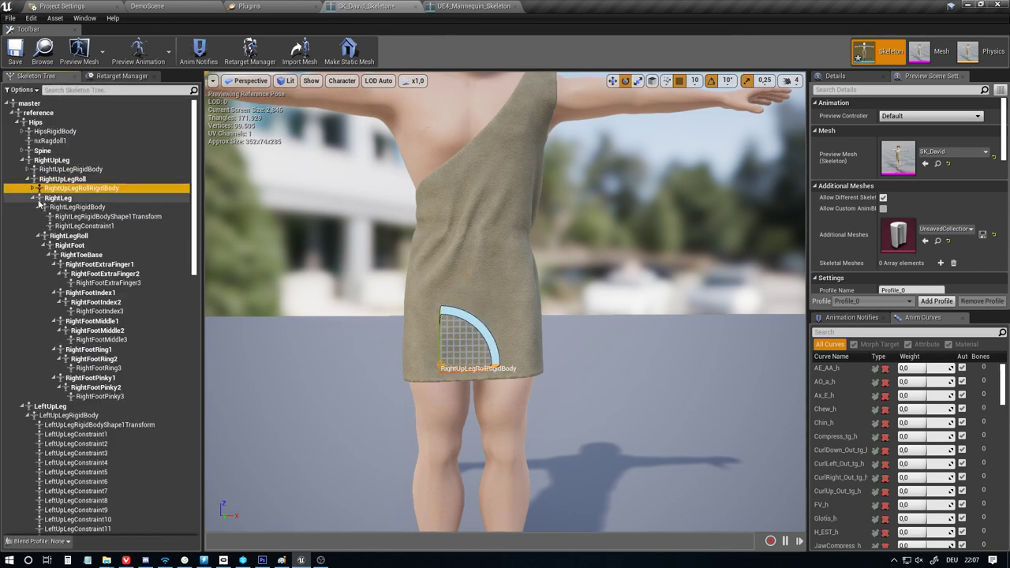
pyautogui.click(61, 203)
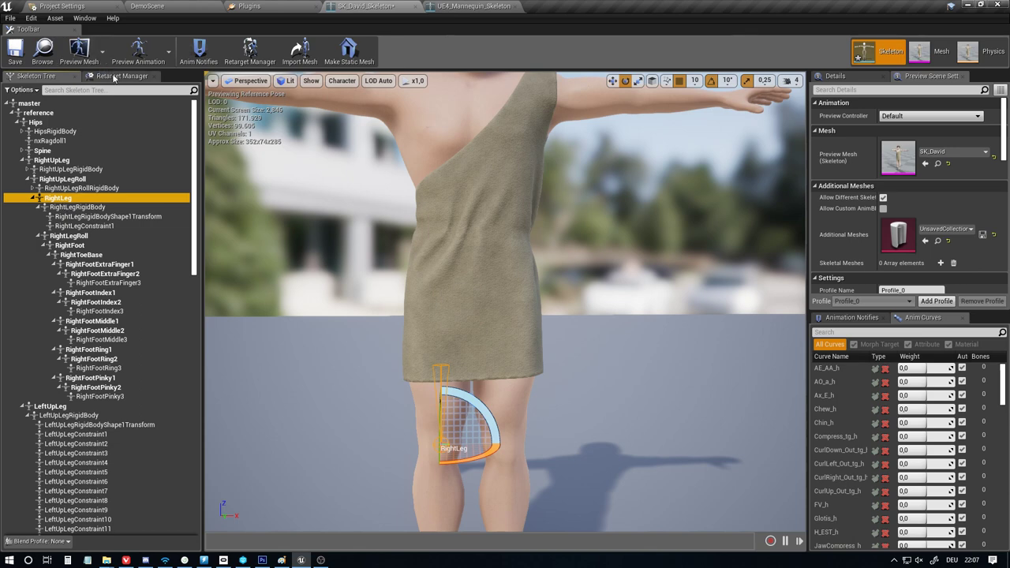
pyautogui.click(60, 237)
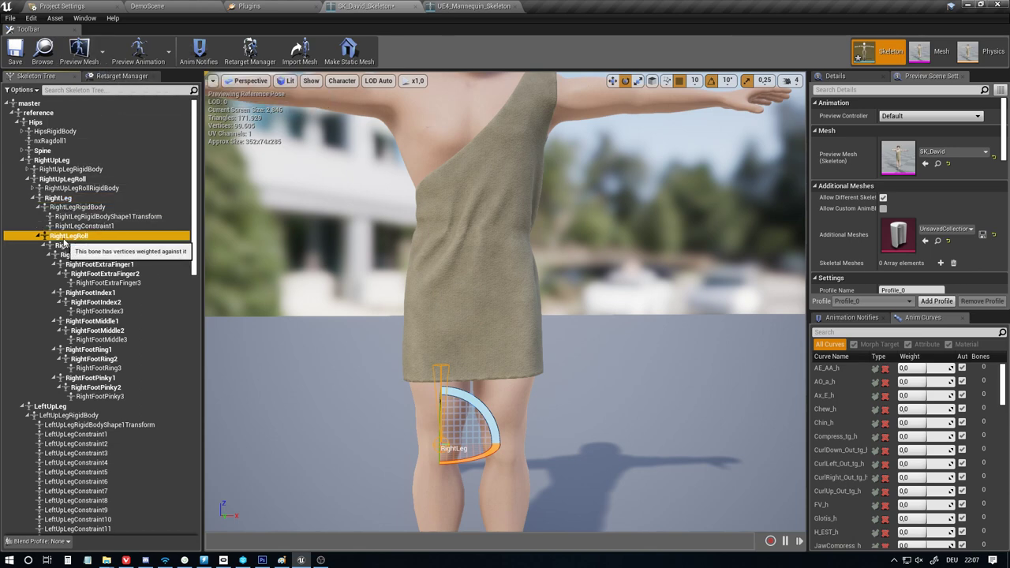
pyautogui.click(59, 198)
# Map the rig's calf_l node to David's RightLeg bone
pyautogui.click(119, 75)
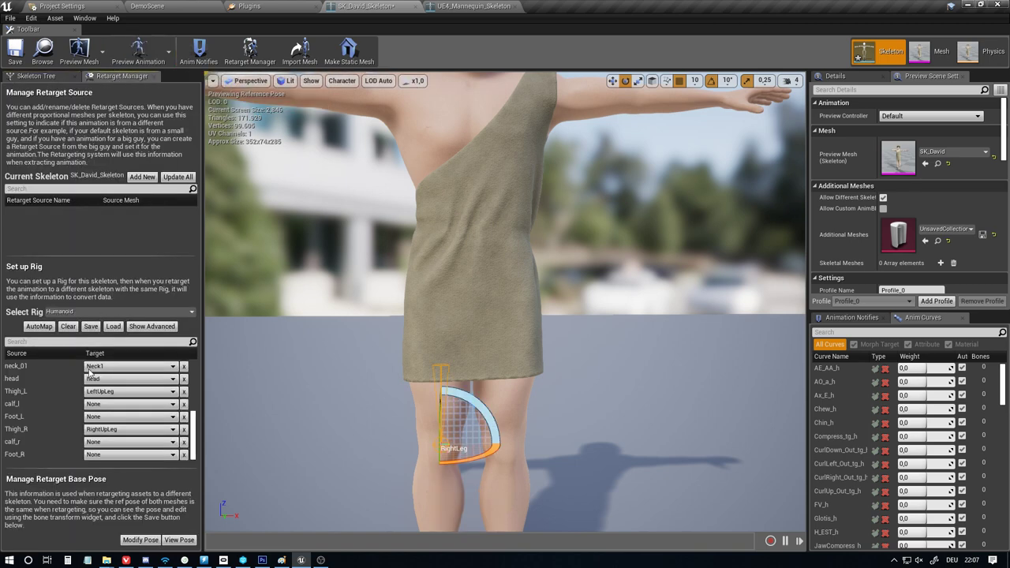
pyautogui.click(113, 404)
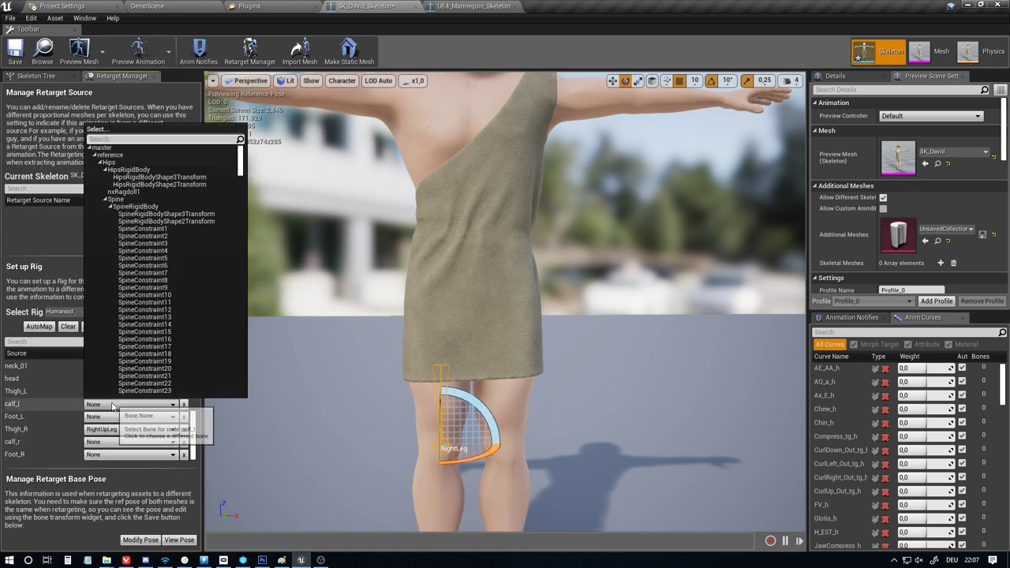
pyautogui.write('right le')
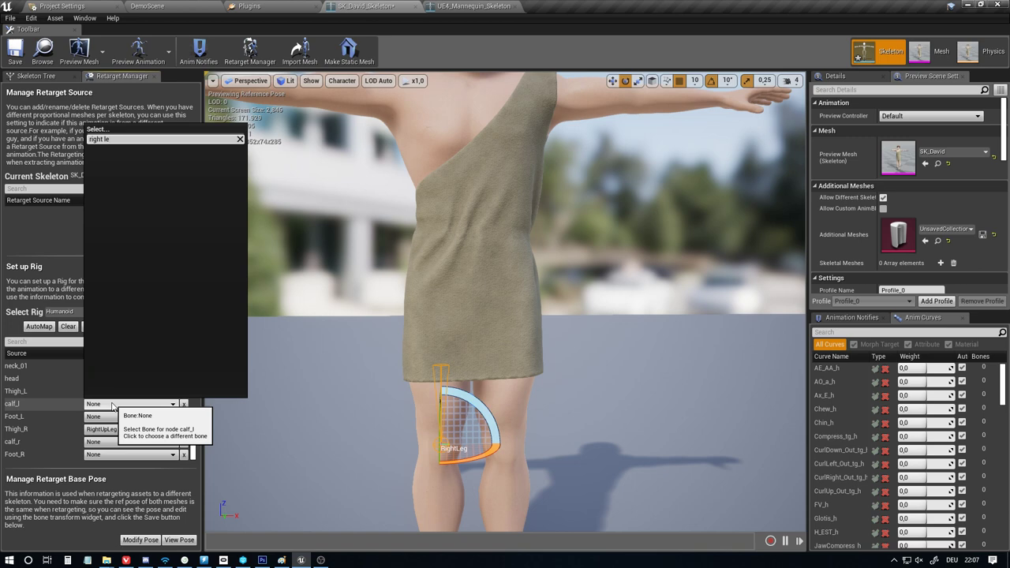
pyautogui.write('l')
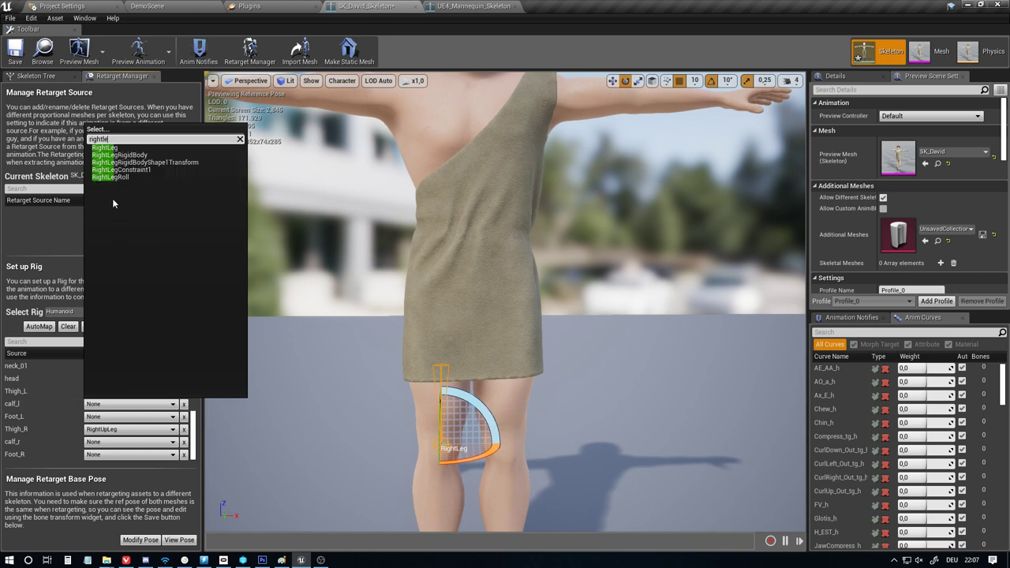
pyautogui.click(106, 148)
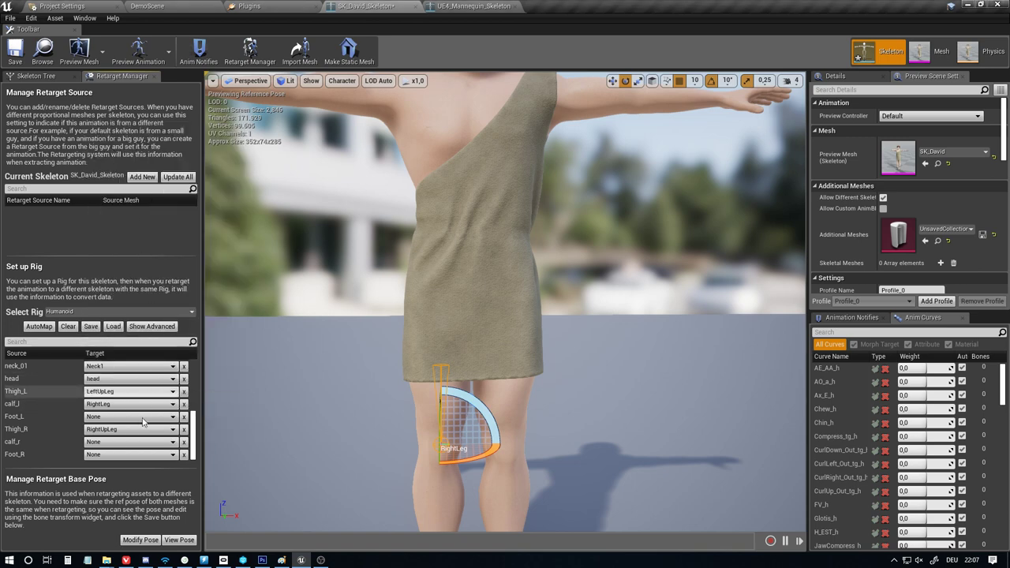
# Map the rig's calf_r node to David's RightLeg bone
pyautogui.click(109, 443)
pyautogui.write('lef')
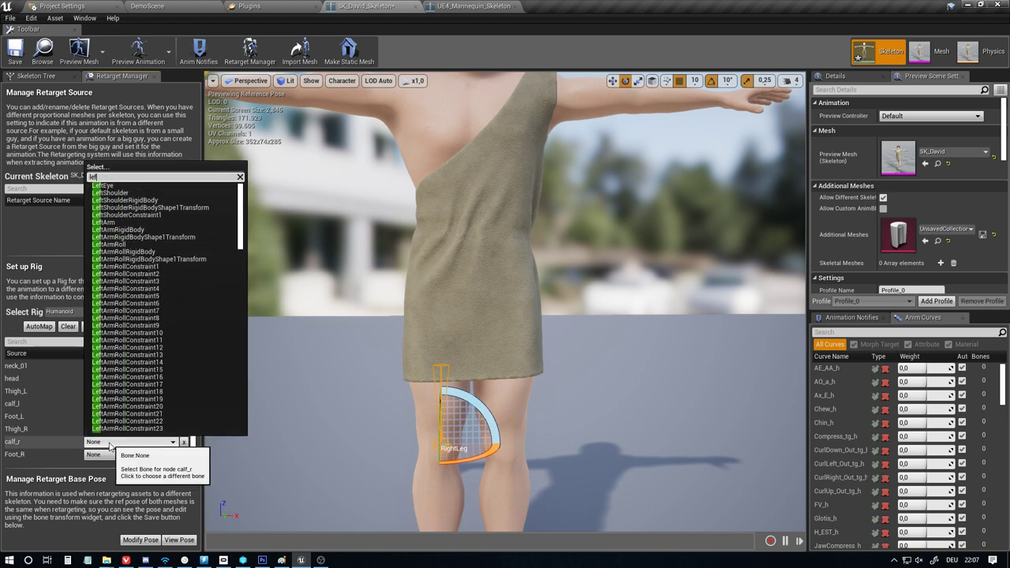
pyautogui.press('BackSpace')
pyautogui.press('BackSpace')
pyautogui.press('BackSpace')
pyautogui.write('right')
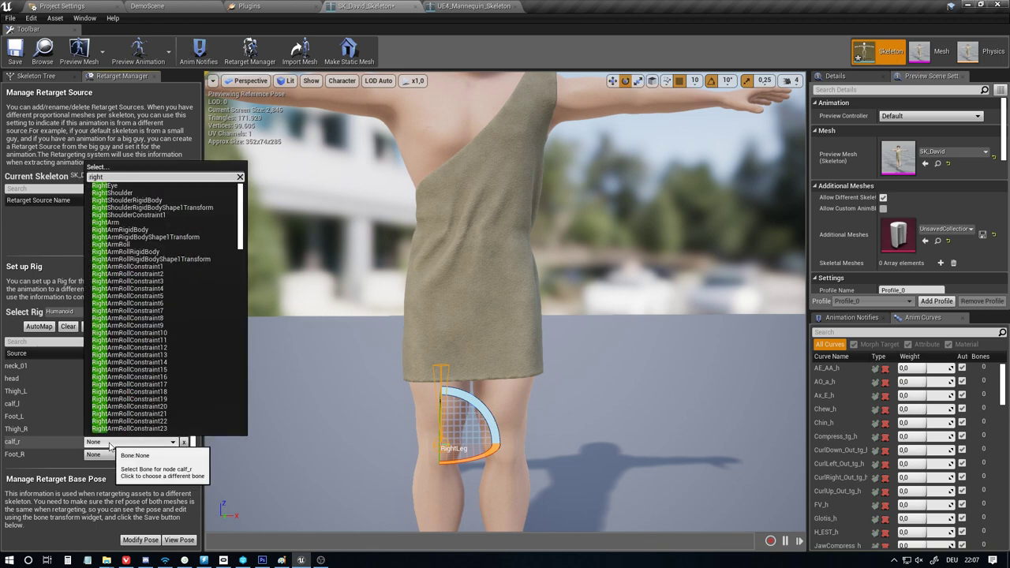
pyautogui.write('leg')
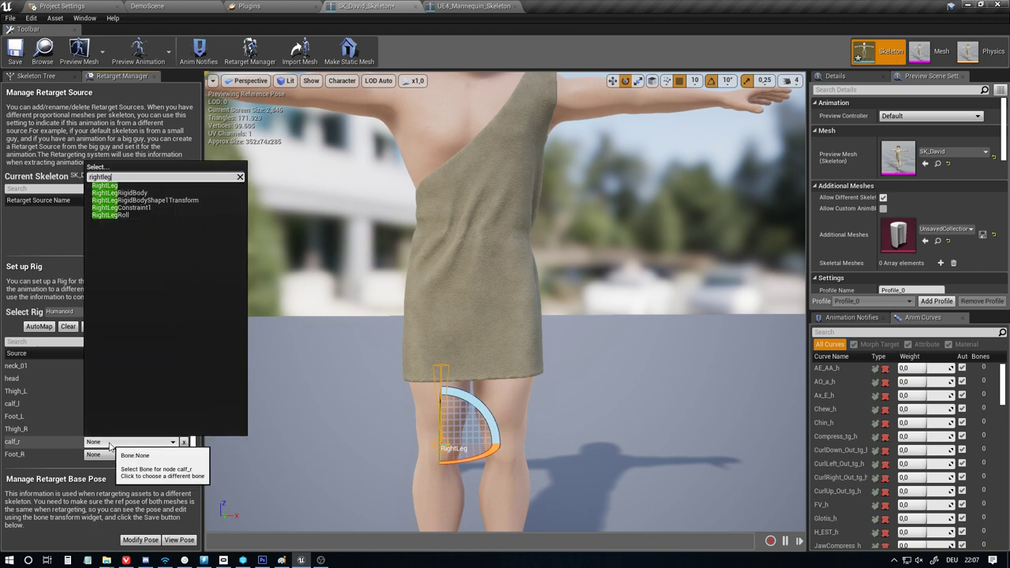
pyautogui.click(108, 186)
# Change the rig's calf_l mapping to David's LeftLeg bone
pyautogui.click(136, 403)
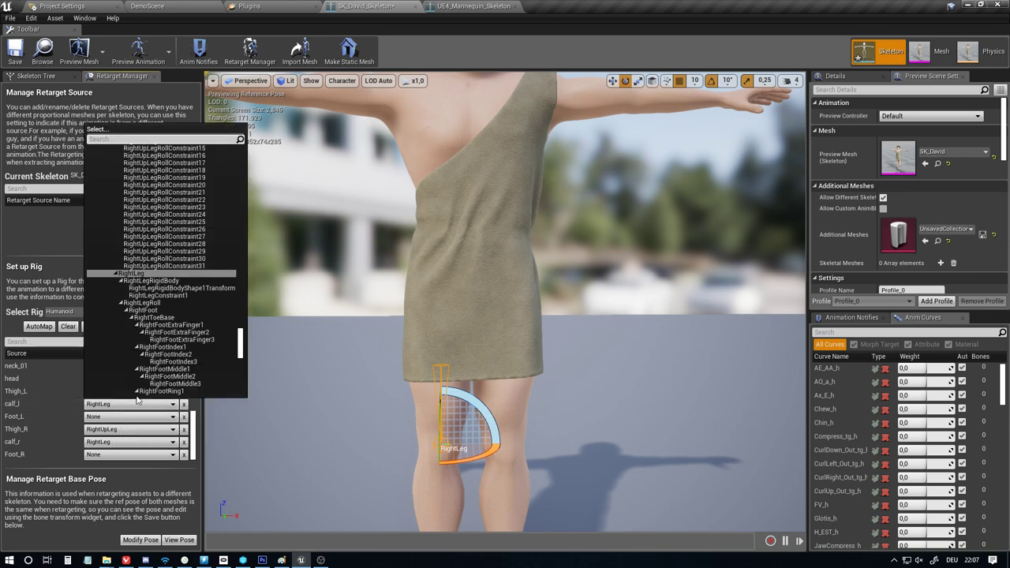
pyautogui.write('leftleg')
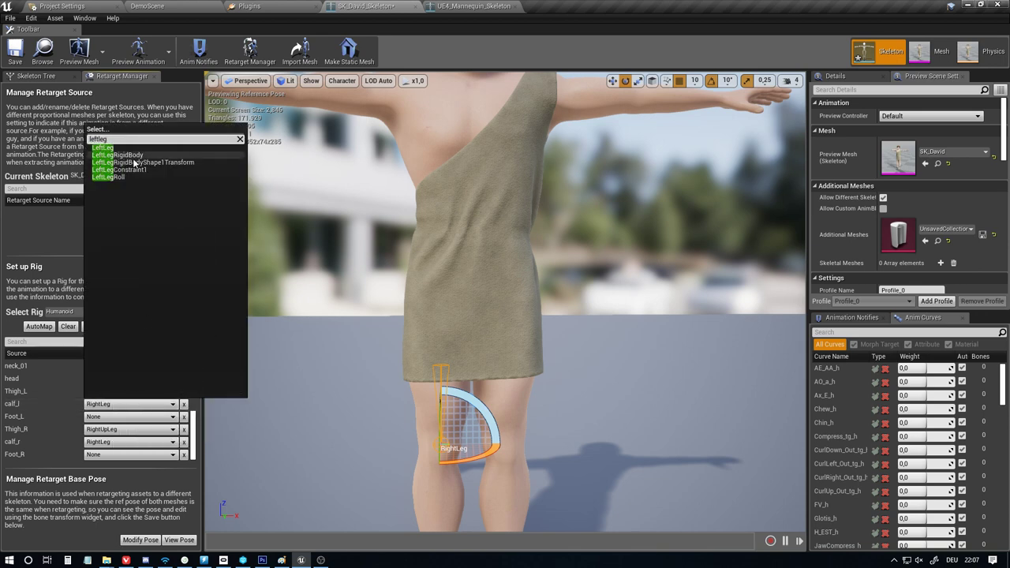
pyautogui.click(134, 148)
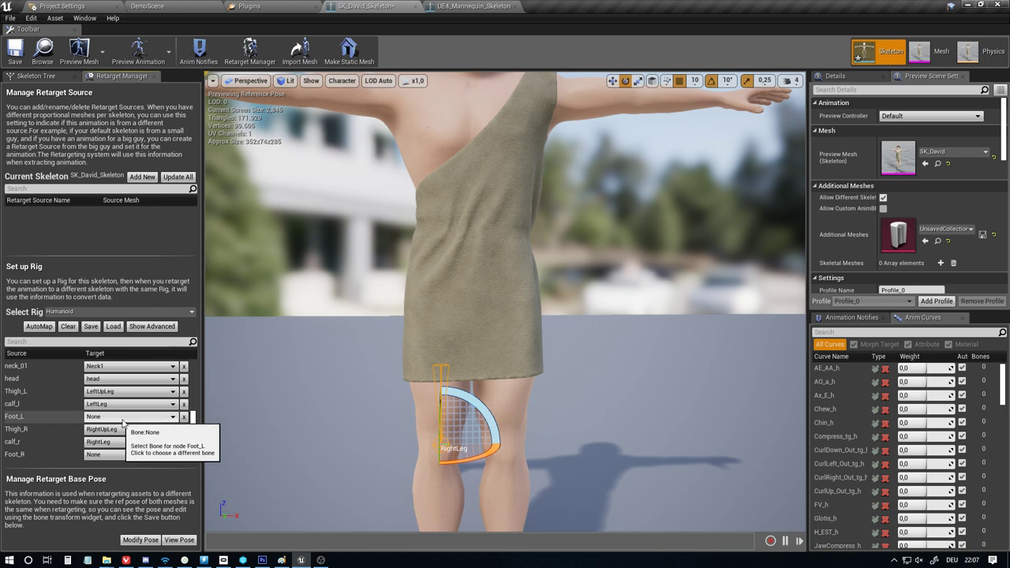
# Compare the position of David's RightFoot bone with the mannequin's foot_l bone
pyautogui.click(35, 75)
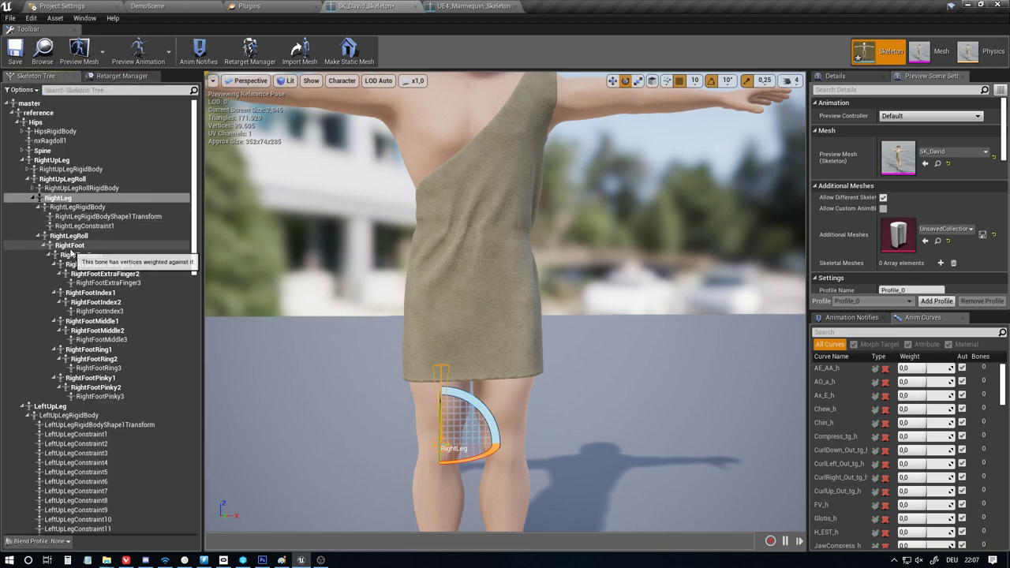
pyautogui.click(70, 246)
pyautogui.press('f')
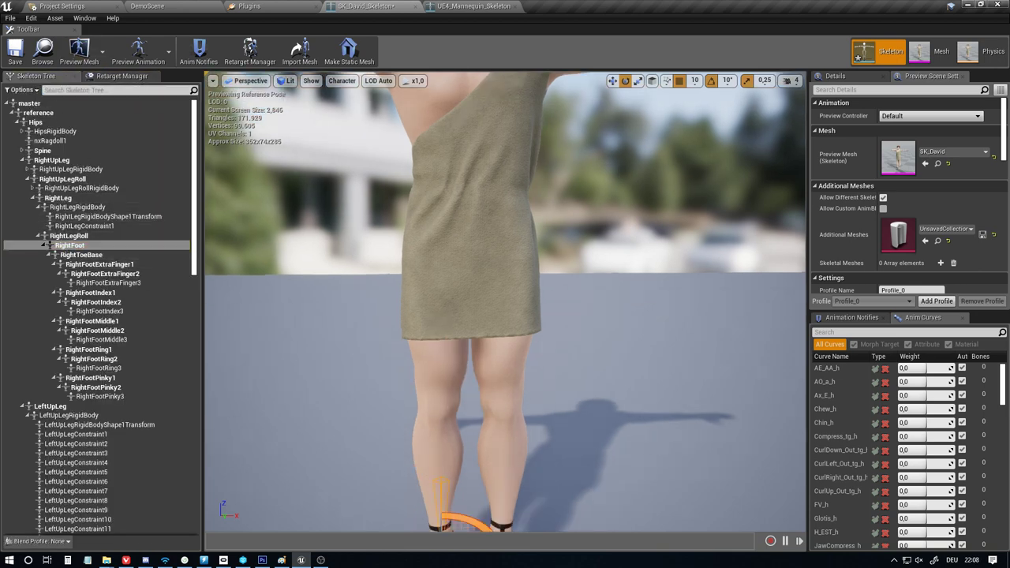
pyautogui.click(472, 7)
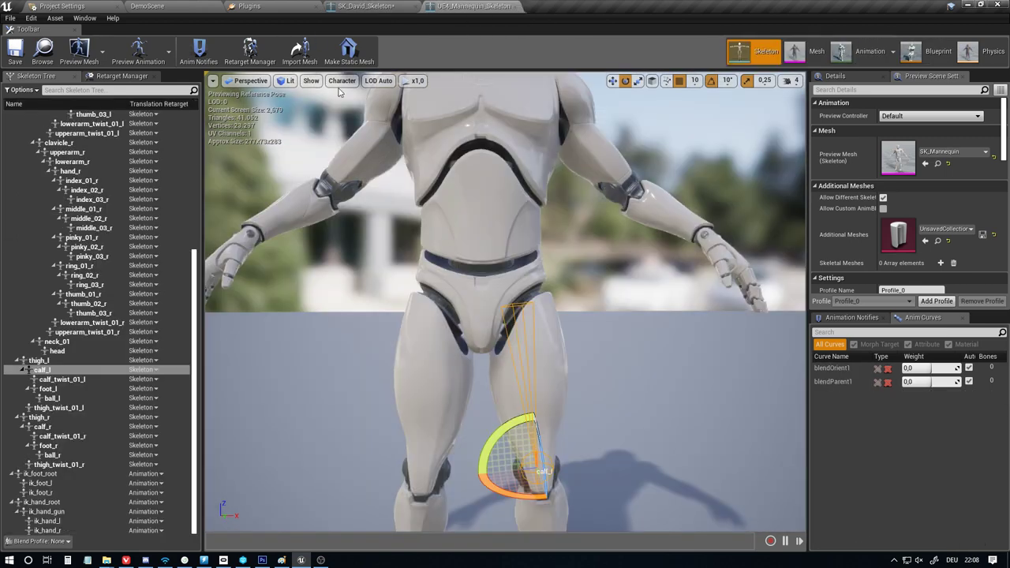
pyautogui.click(61, 390)
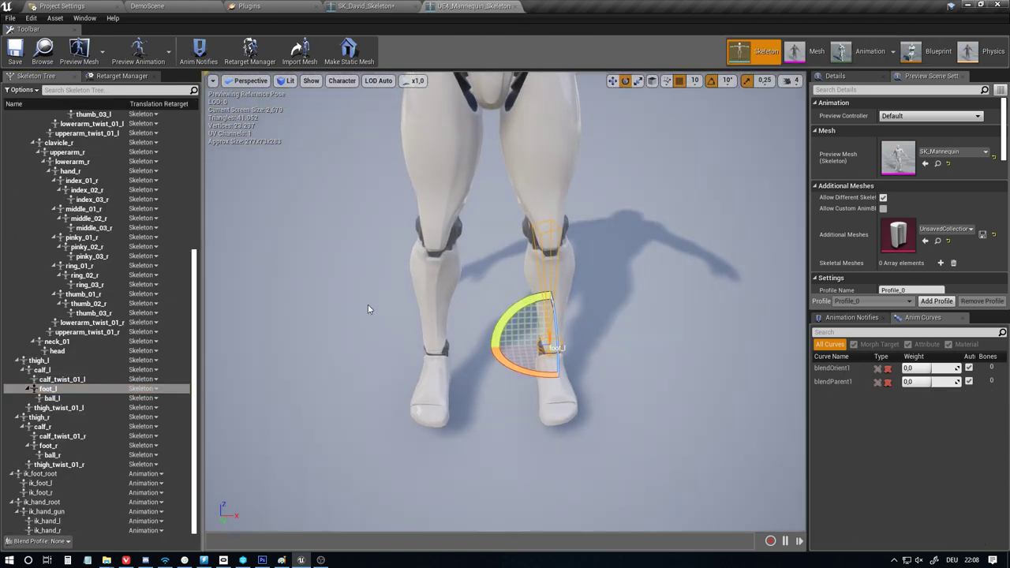
pyautogui.click(361, 5)
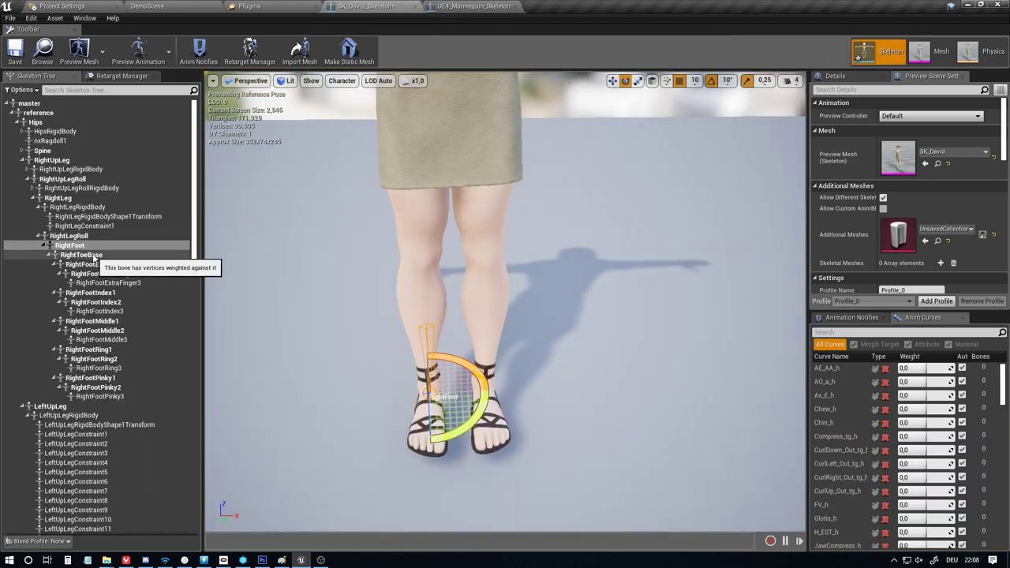
# Map the rig's Foot_L node to David's LeftFoot bone and Foot_R to RightFoot
pyautogui.click(107, 76)
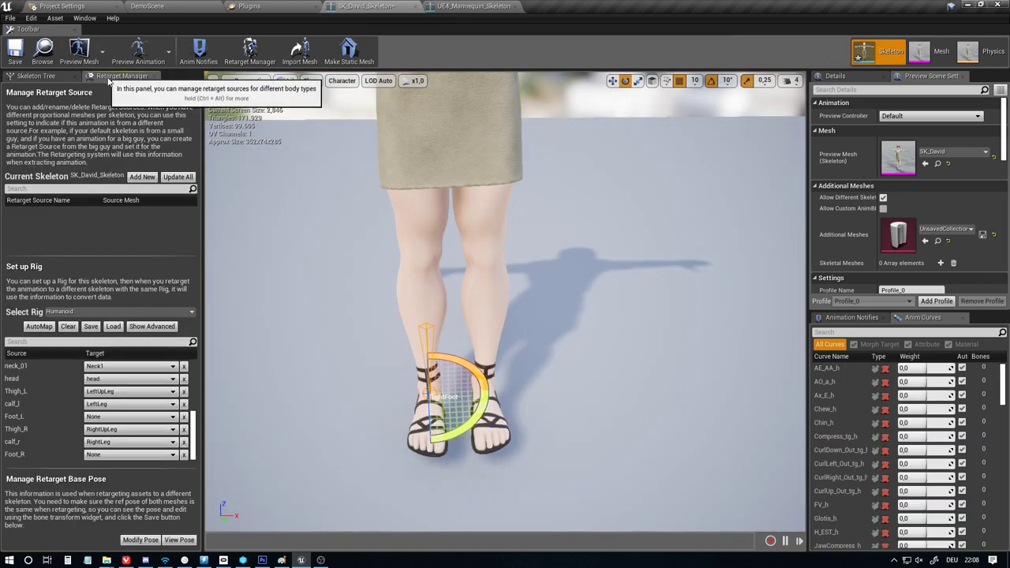
pyautogui.click(111, 417)
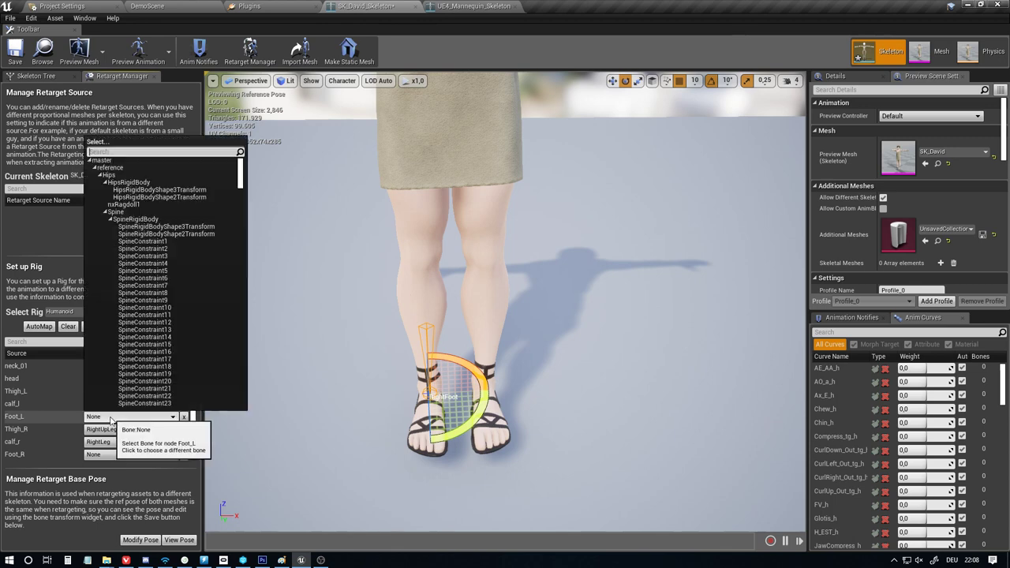
pyautogui.write('leftfoot')
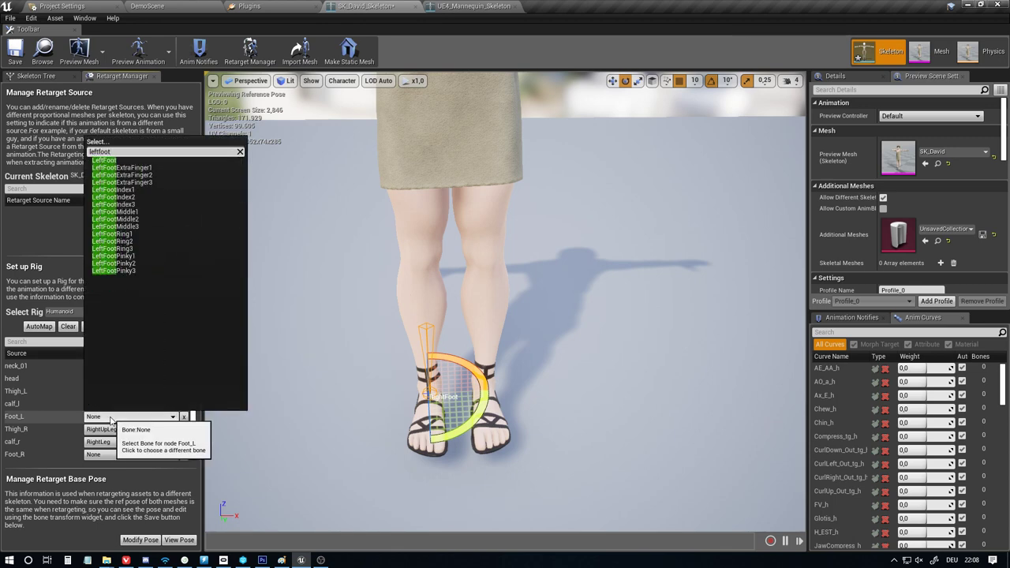
pyautogui.click(104, 160)
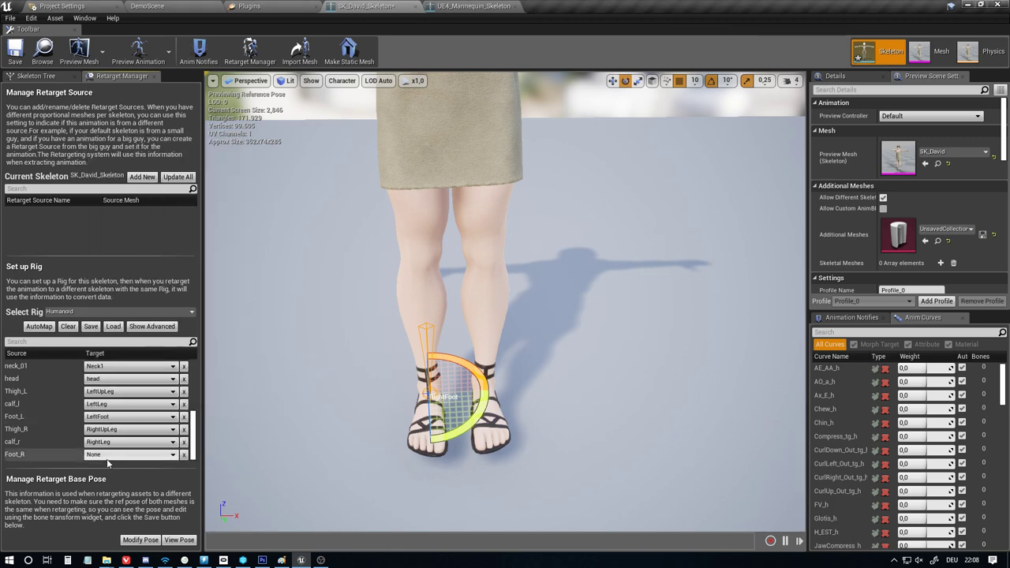
pyautogui.click(108, 461)
pyautogui.write('rightfoot')
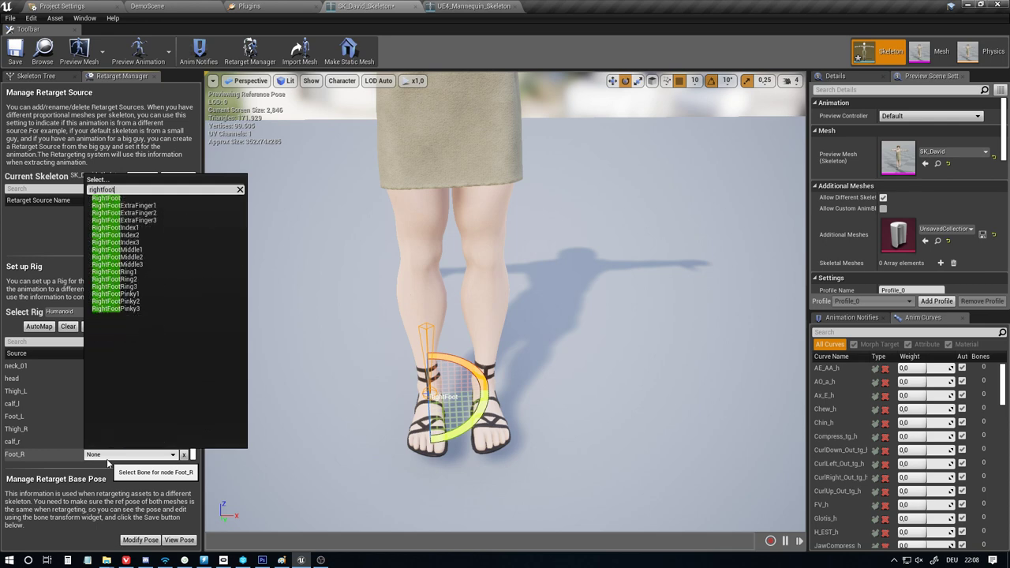
pyautogui.click(109, 199)
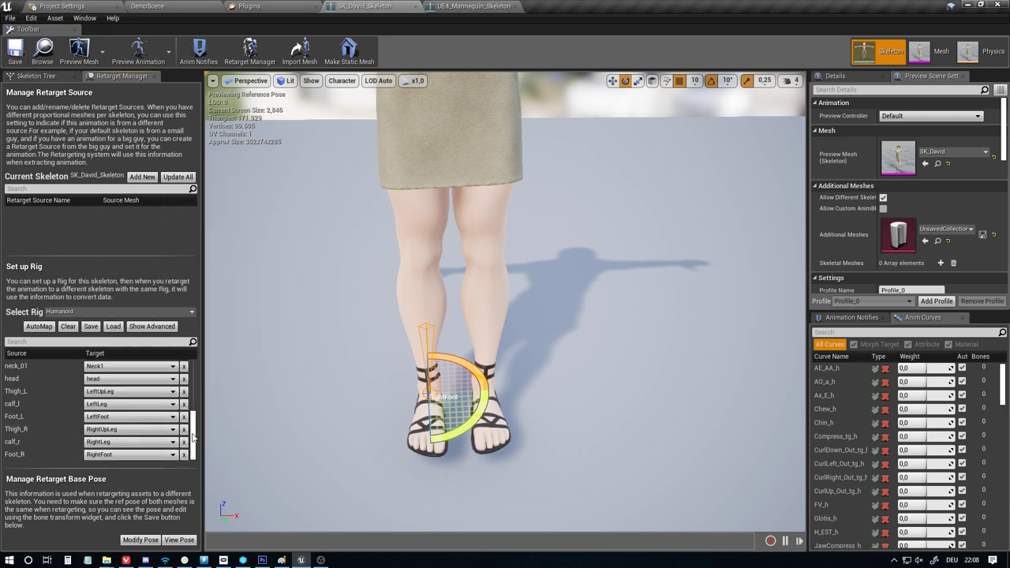
# Show the rig's advanced nodes and look through the finger and twist bone mappings
pyautogui.moveTo(193, 438)
pyautogui.mouseDown()
pyautogui.moveTo(193, 393)
pyautogui.moveTo(184, 456)
pyautogui.mouseUp()
pyautogui.click(152, 326)
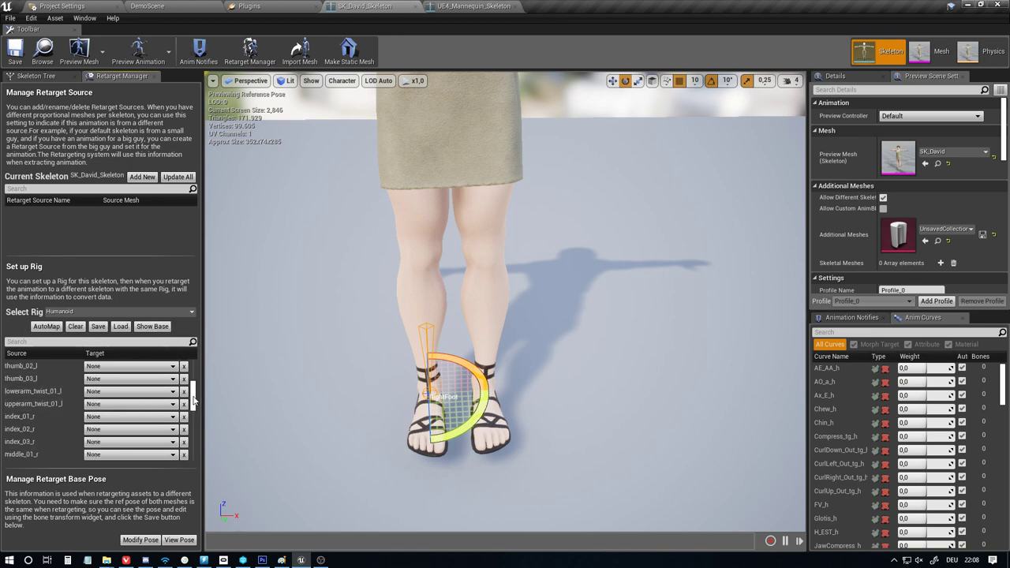
pyautogui.moveTo(194, 401); pyautogui.dragTo(193, 355)
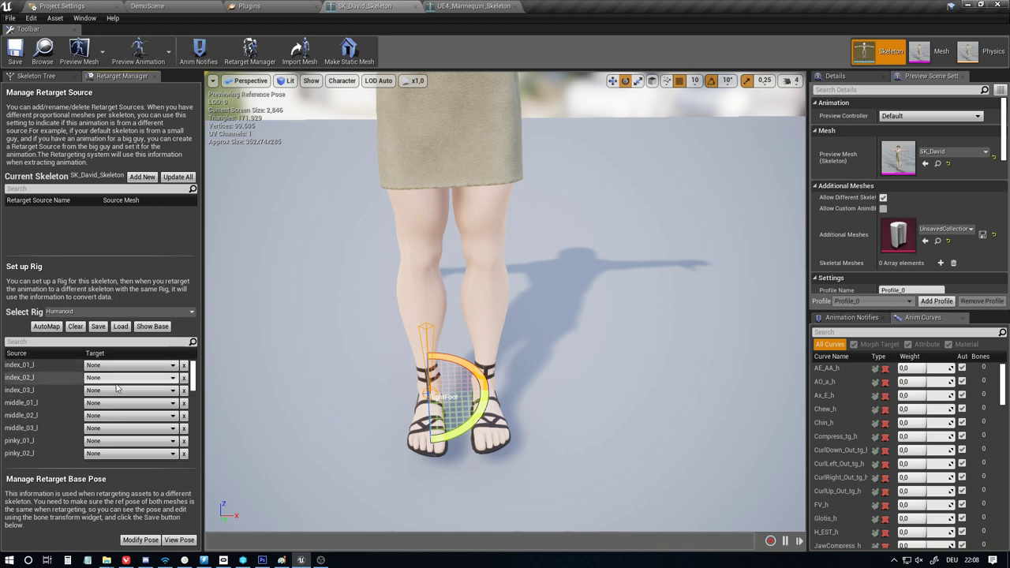
# Examine the position of the mannequin's index_01_l finger bone against the rig's finger nodes
pyautogui.moveTo(192, 381); pyautogui.dragTo(168, 348)
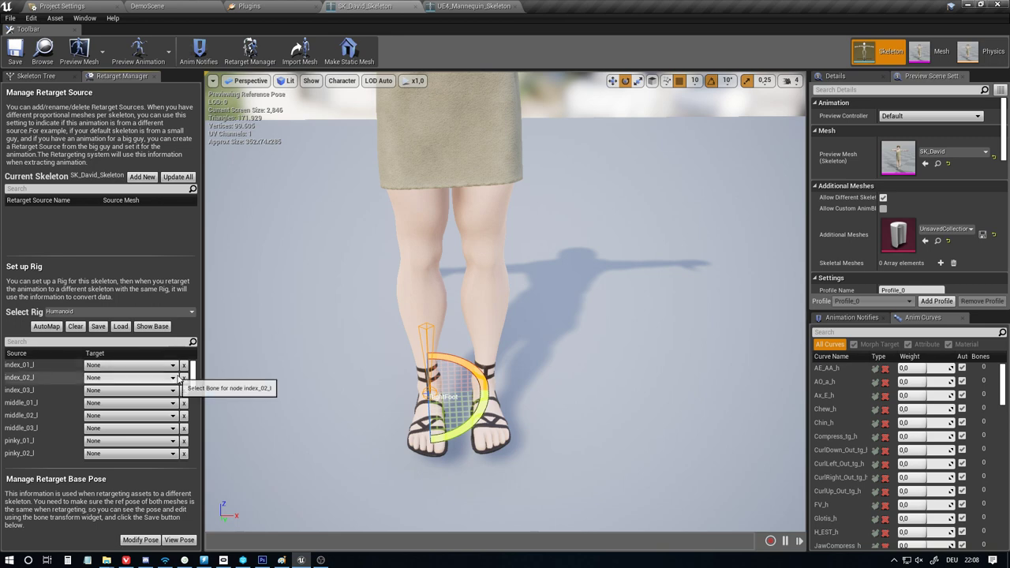
pyautogui.moveTo(195, 376)
pyautogui.mouseDown()
pyautogui.moveTo(195, 390)
pyautogui.moveTo(190, 365)
pyautogui.mouseUp()
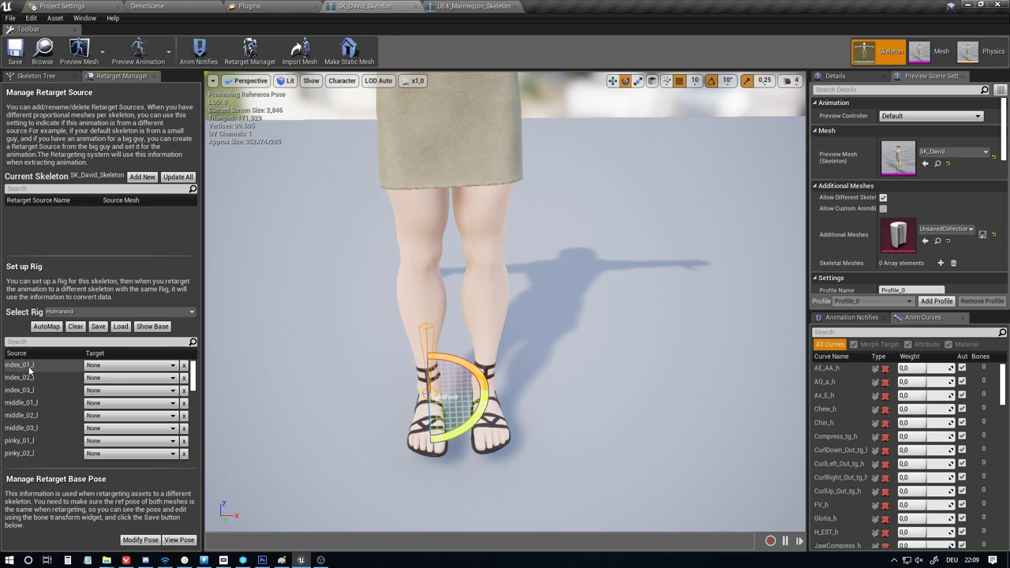
pyautogui.click(472, 6)
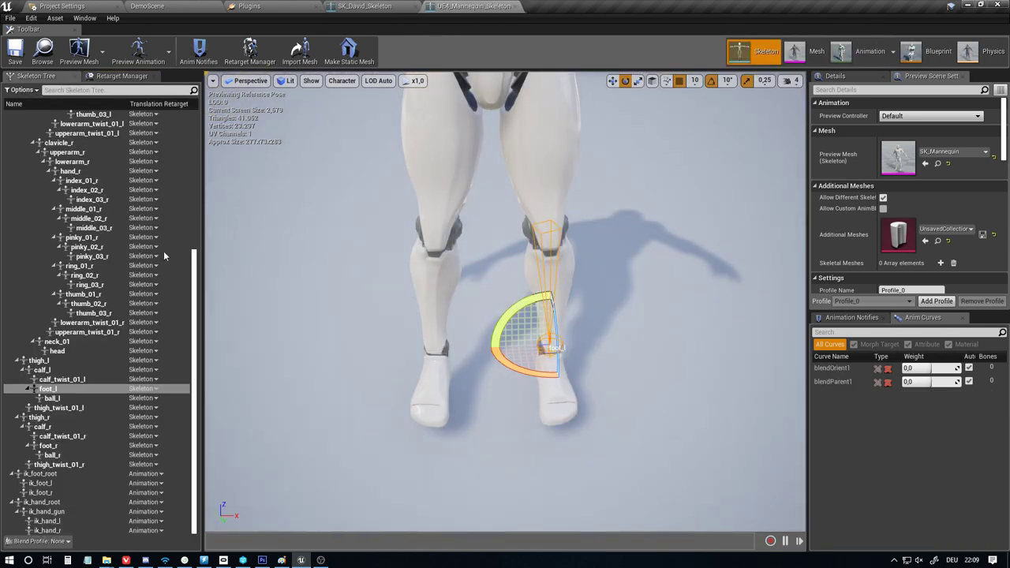
pyautogui.scroll(5, 53, 420)
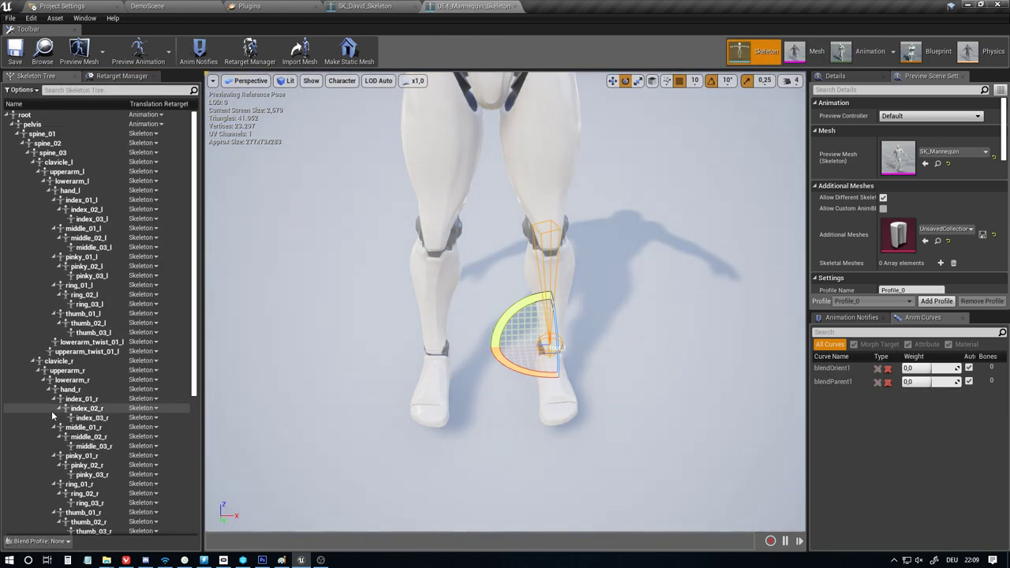
pyautogui.click(89, 208)
pyautogui.doubleClick(82, 201)
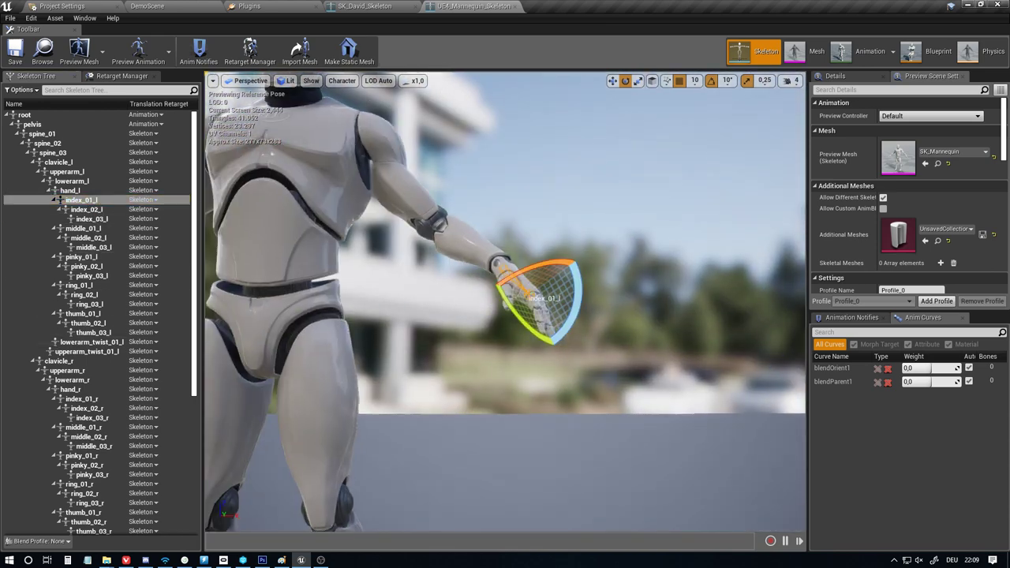
pyautogui.moveTo(505, 303); pyautogui.dragTo(498, 338, button='right')
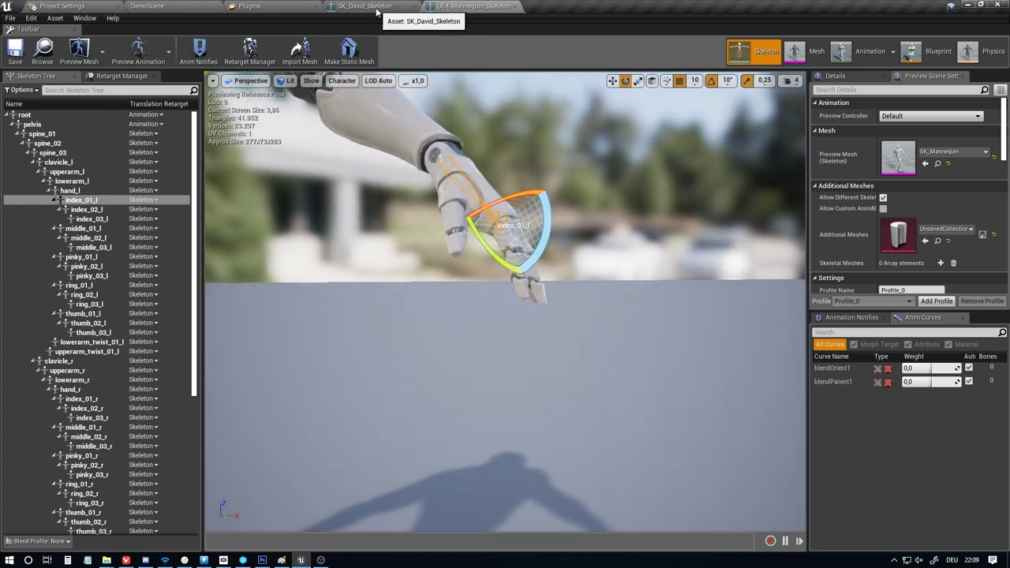
# Find the forearm twist nodes in David's rig list and inspect the mannequin's lowerarm_twist_01_l bone
pyautogui.click(377, 8)
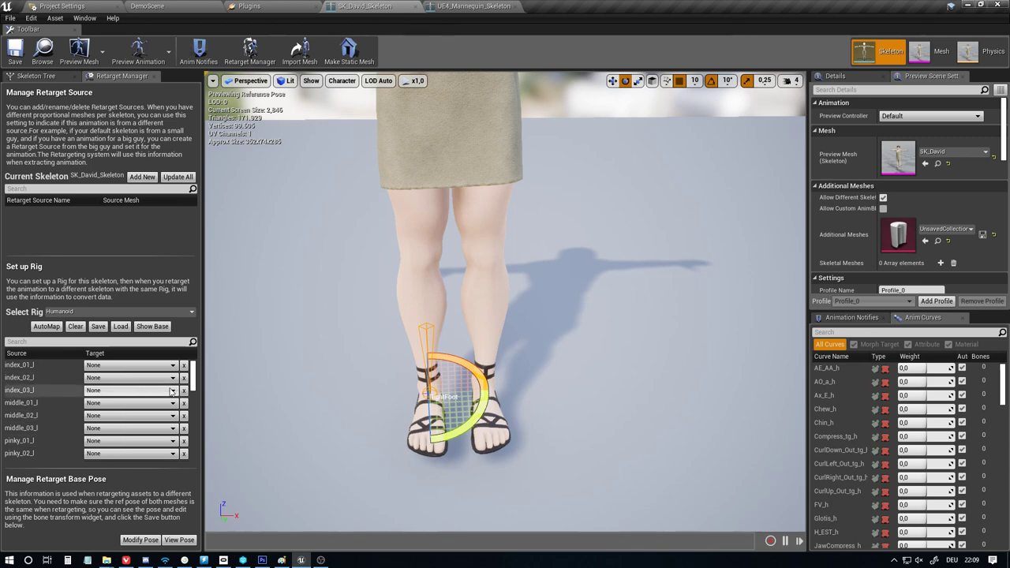
pyautogui.moveTo(192, 377)
pyautogui.mouseDown()
pyautogui.moveTo(194, 404)
pyautogui.moveTo(191, 361)
pyautogui.mouseUp()
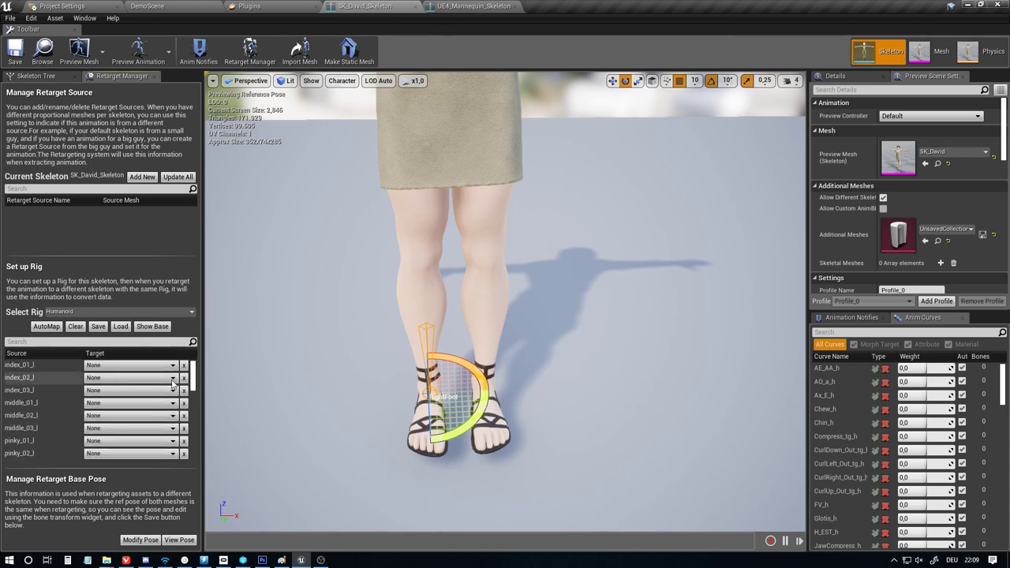
pyautogui.scroll(-7, 154, 403)
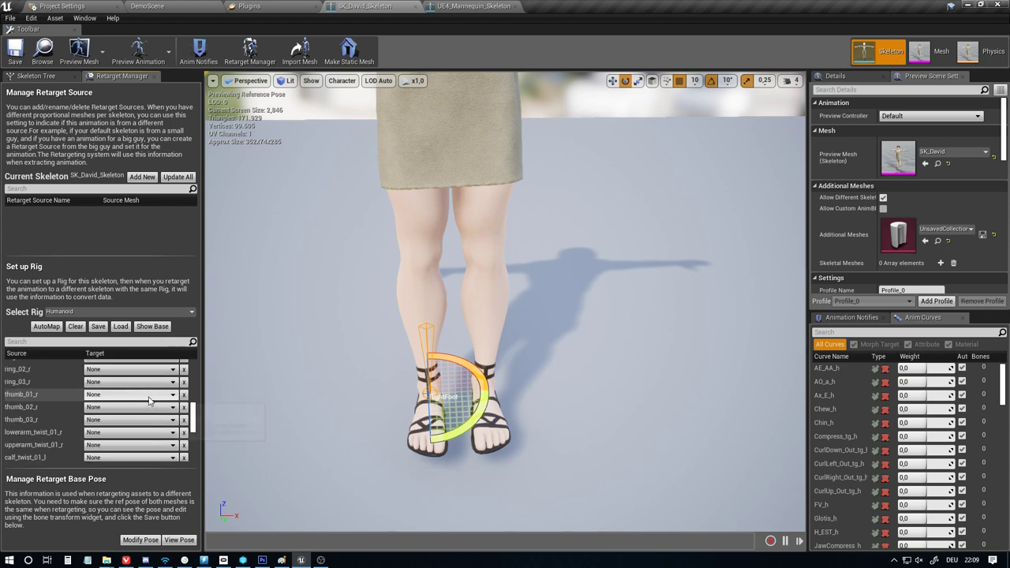
pyautogui.scroll(-4, 153, 403)
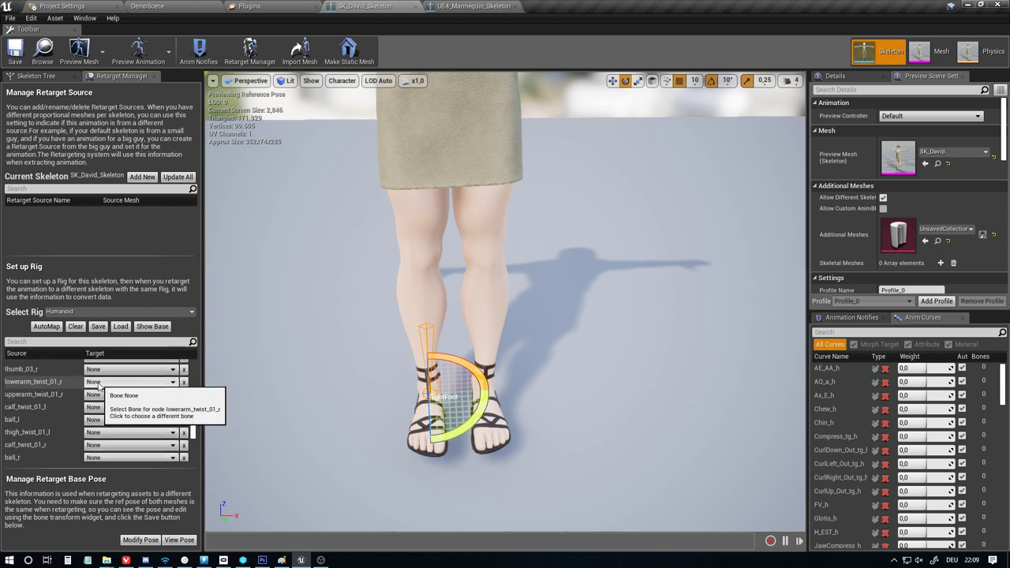
pyautogui.click(472, 6)
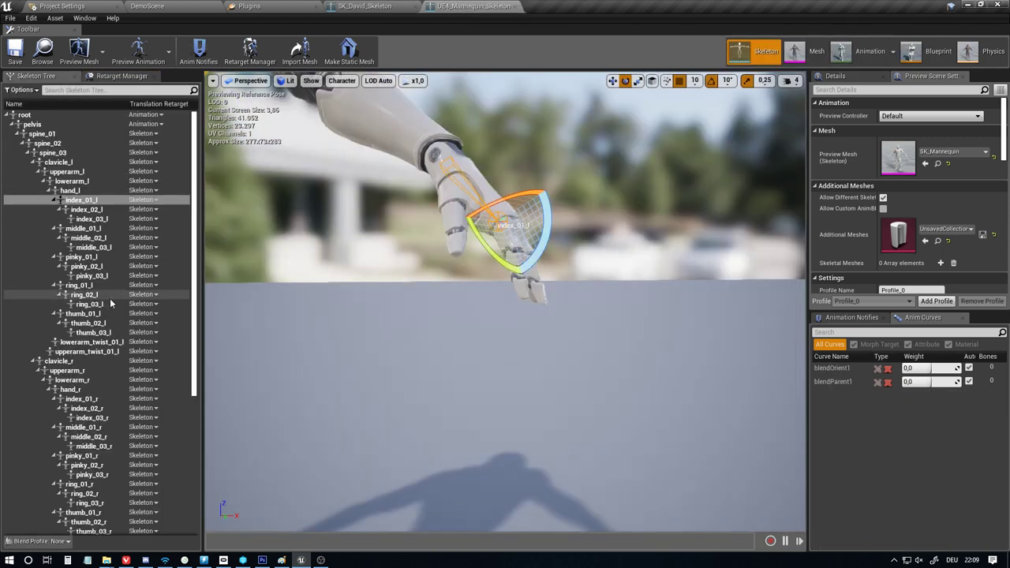
pyautogui.scroll(-3, 109, 299)
pyautogui.click(111, 242)
pyautogui.press('f')
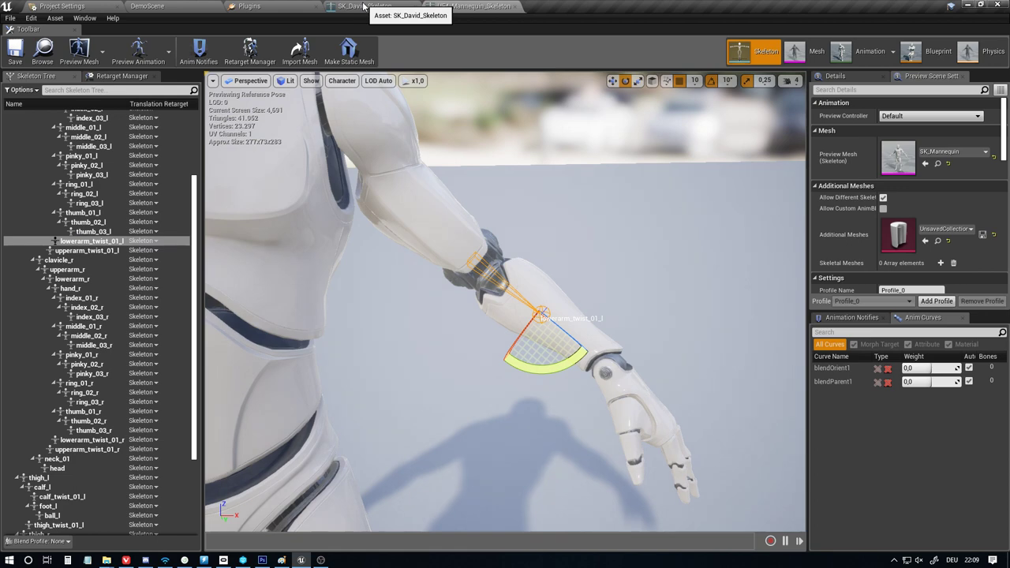
# Look through the twist, ball and IK nodes in David's rig mapping and locate lowerarm_twist_01_l
pyautogui.click(364, 7)
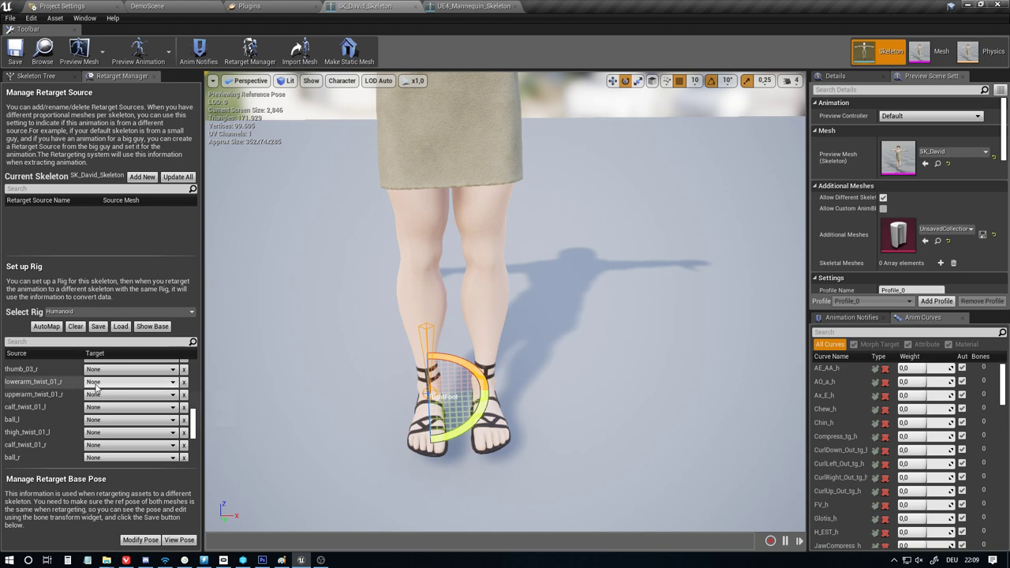
pyautogui.scroll(2, 50, 397)
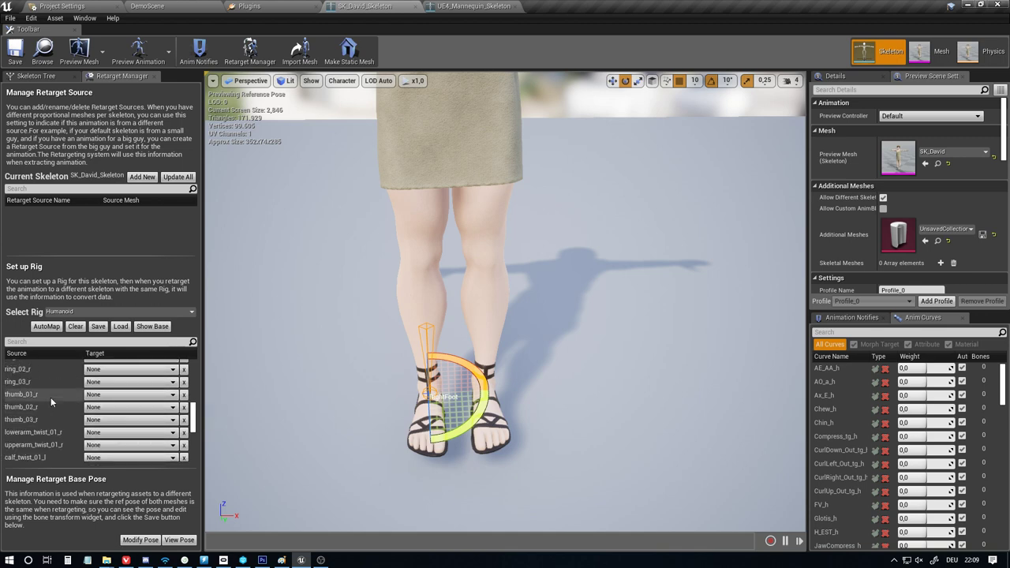
pyautogui.scroll(-3, 192, 433)
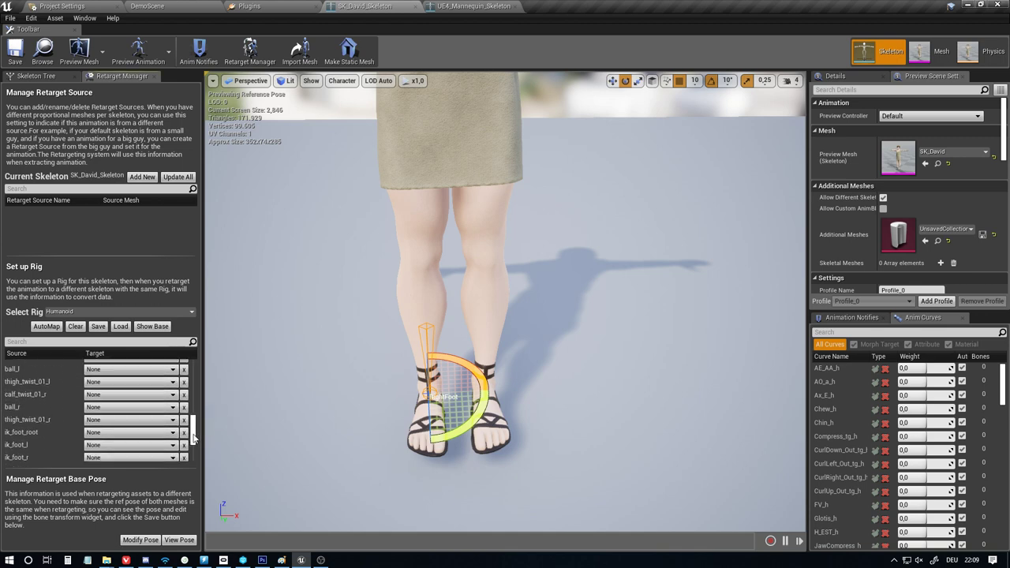
pyautogui.scroll(3, 192, 433)
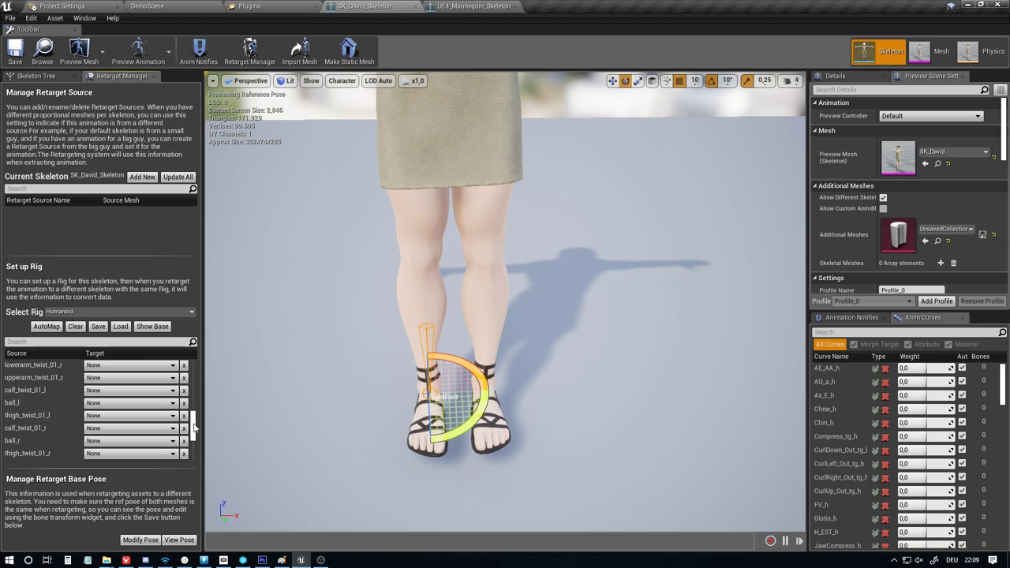
pyautogui.scroll(3, 193, 422)
pyautogui.scroll(-3, 193, 422)
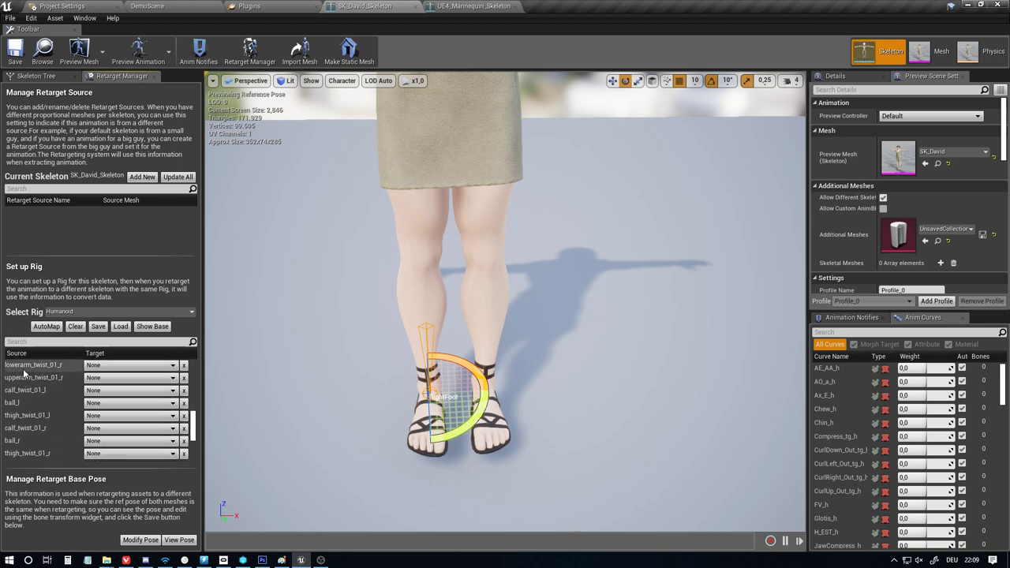
pyautogui.scroll(5, 194, 428)
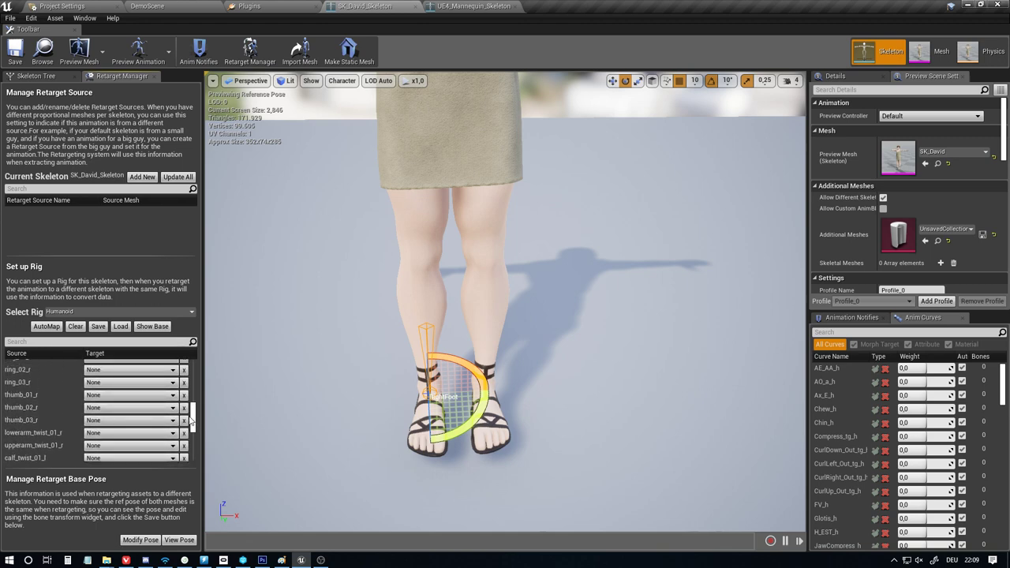
pyautogui.moveTo(190, 421); pyautogui.dragTo(190, 399)
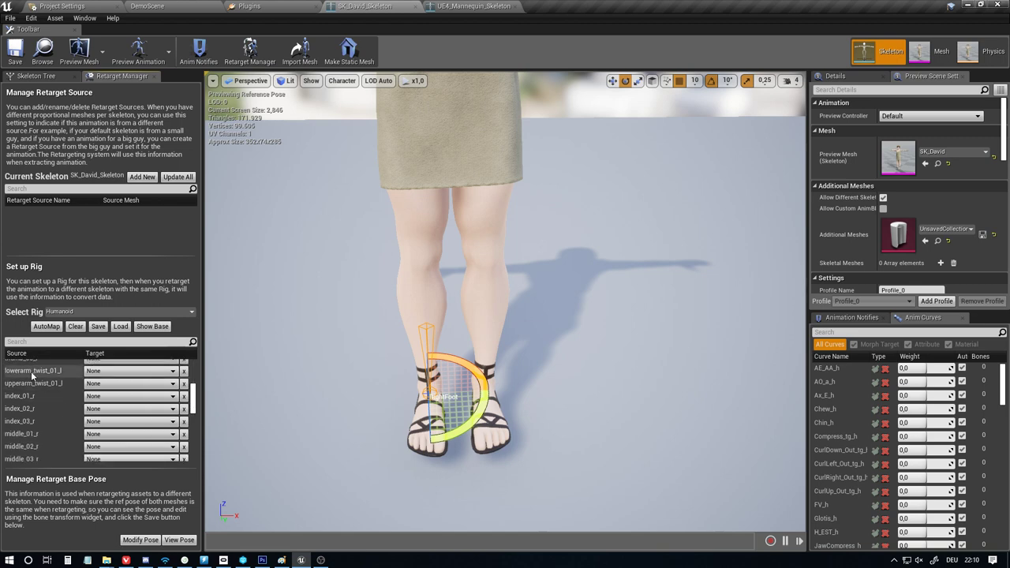
# Inspect David's LeftArmRoll and LeftForeArmRoll bones and compare them with the mannequin's lowerarm_twist_01_l bone
pyautogui.click(36, 76)
pyautogui.click(22, 150)
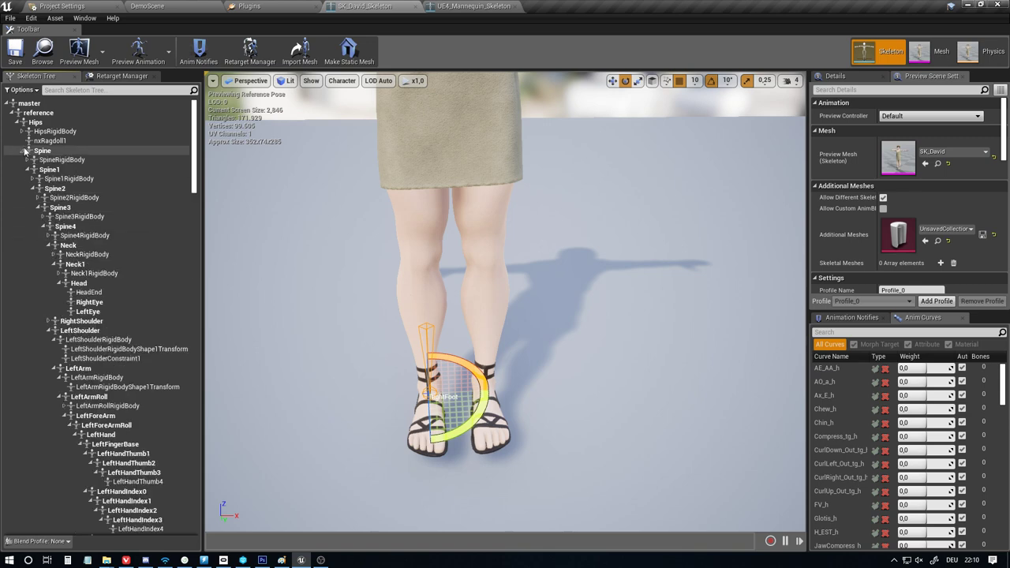
pyautogui.scroll(-3, 89, 289)
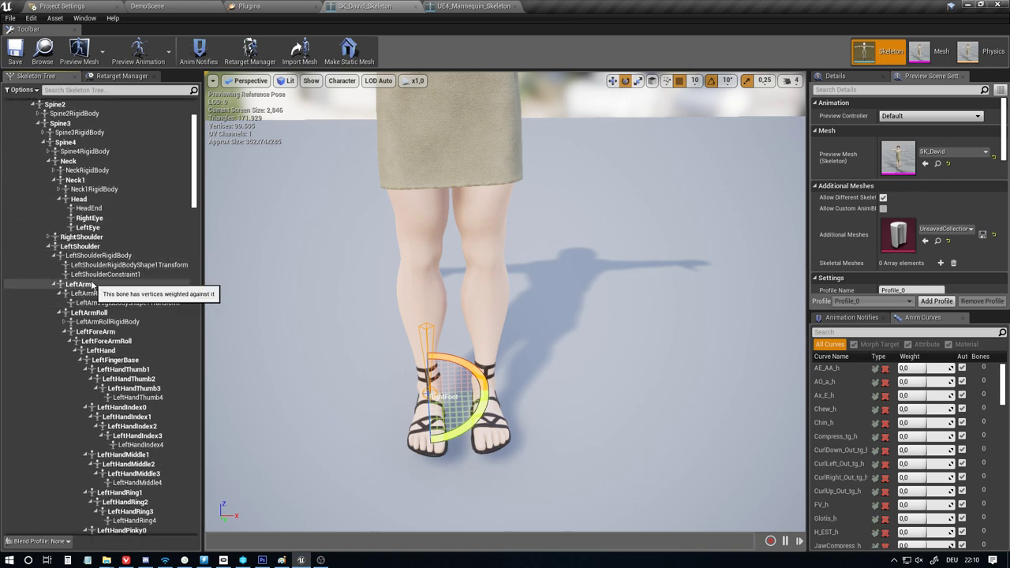
pyautogui.click(90, 285)
pyautogui.click(97, 312)
pyautogui.moveTo(318, 325); pyautogui.dragTo(319, 304, button='right')
pyautogui.press('w')
pyautogui.press('s')
pyautogui.press('d')
pyautogui.press('w')
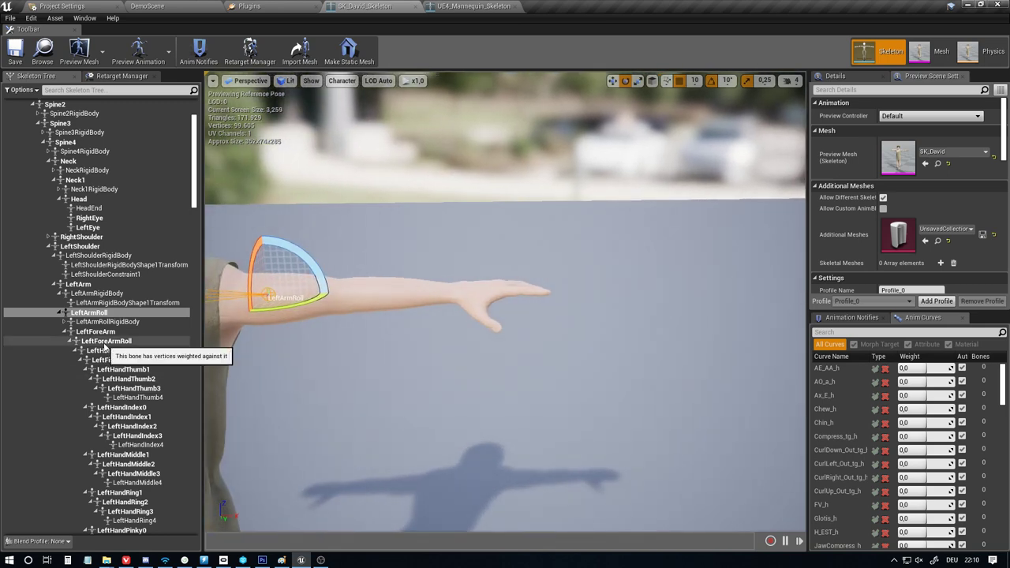
pyautogui.click(107, 341)
pyautogui.click(456, 7)
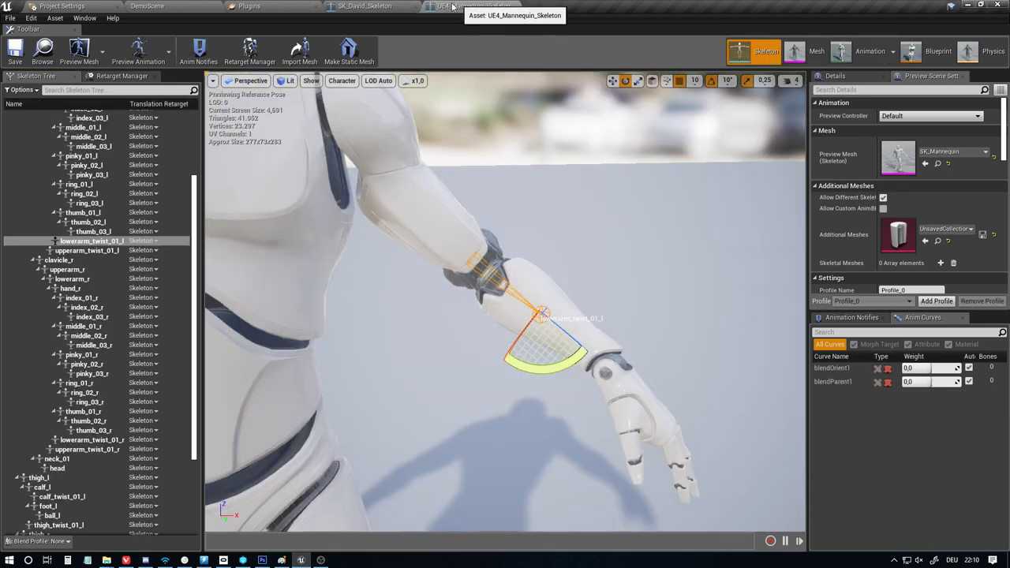
pyautogui.click(364, 6)
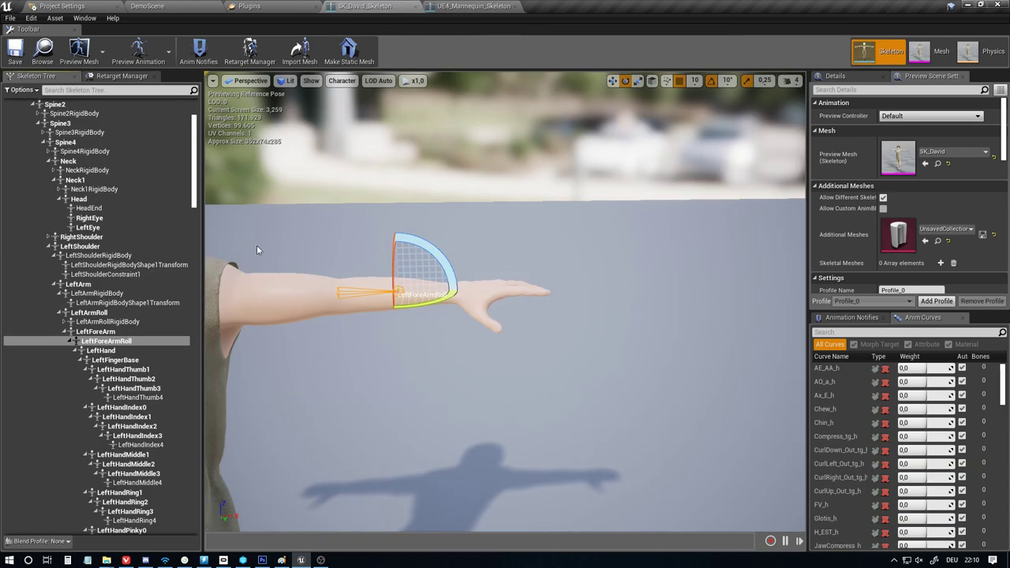
# Map the rig's lowerarm_twist_01_l node to David's LeftForeArmRoll bone
pyautogui.click(111, 78)
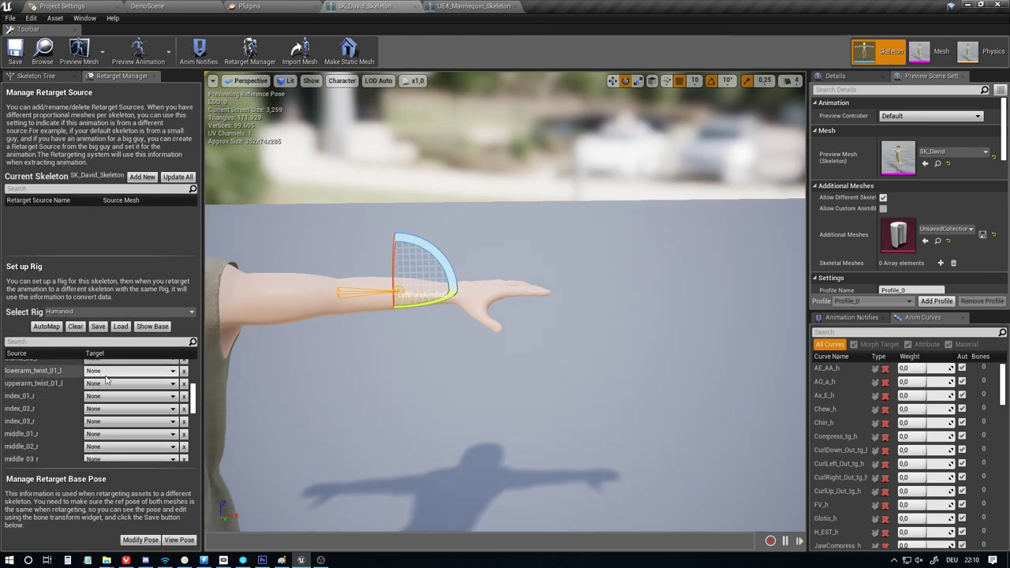
pyautogui.click(107, 371)
pyautogui.write('l')
pyautogui.write('fore')
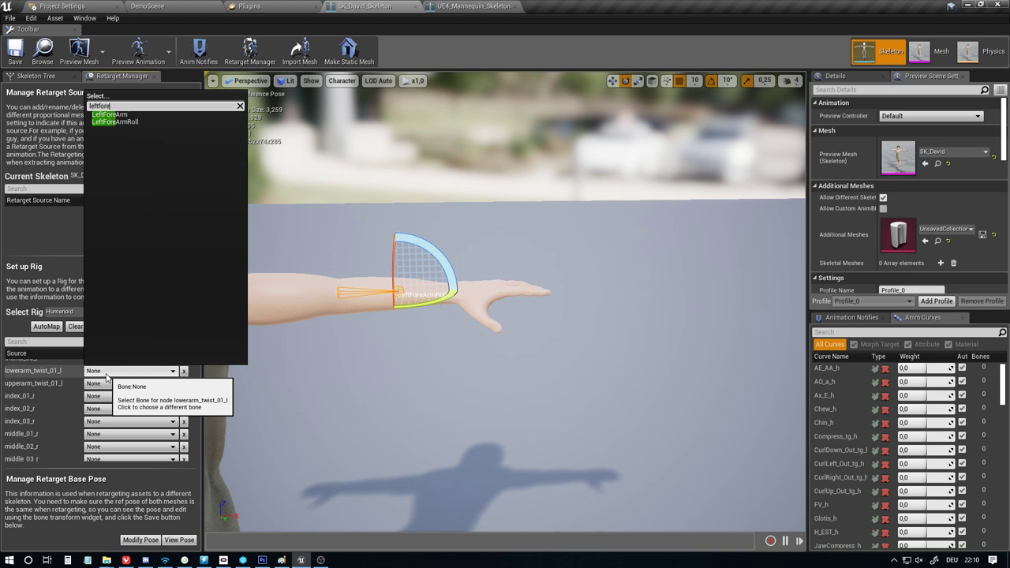
pyautogui.press('Down')
pyautogui.press('Down')
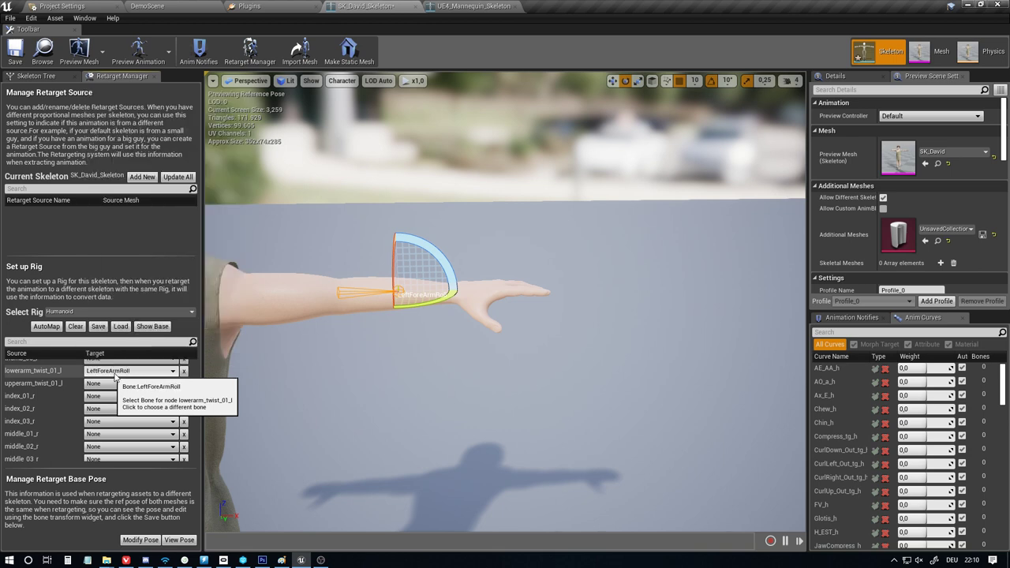
# Map the rig's lowerarm_twist_01_r node to David's RightForeArmRoll bone
pyautogui.scroll(-4, 133, 394)
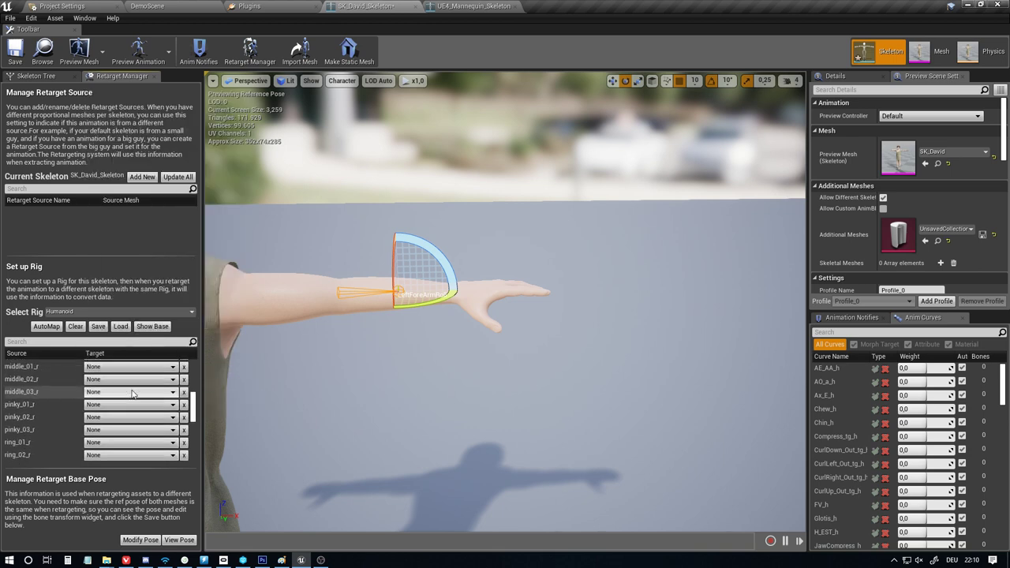
pyautogui.scroll(-5, 133, 394)
pyautogui.click(109, 436)
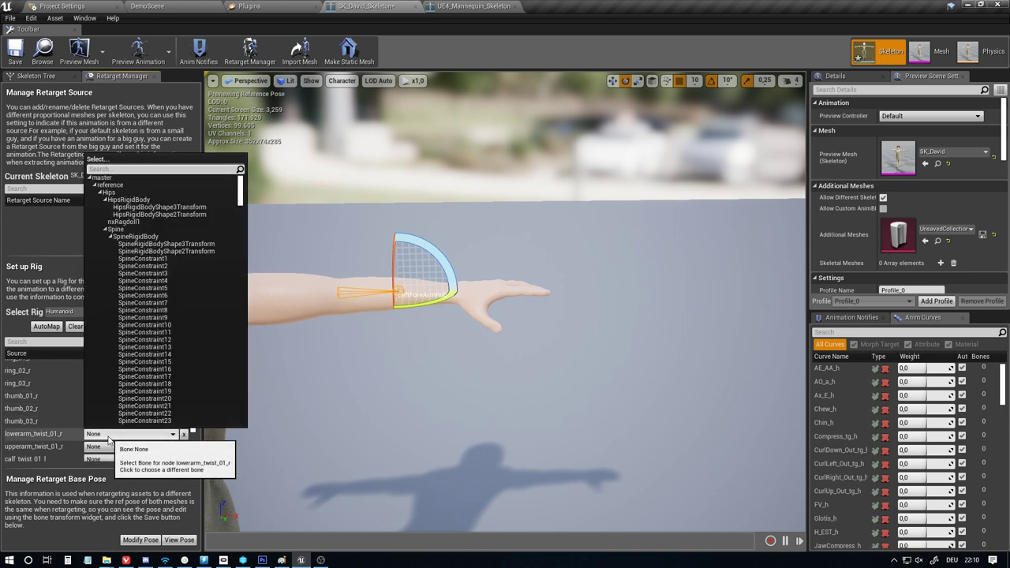
pyautogui.write('rightforea')
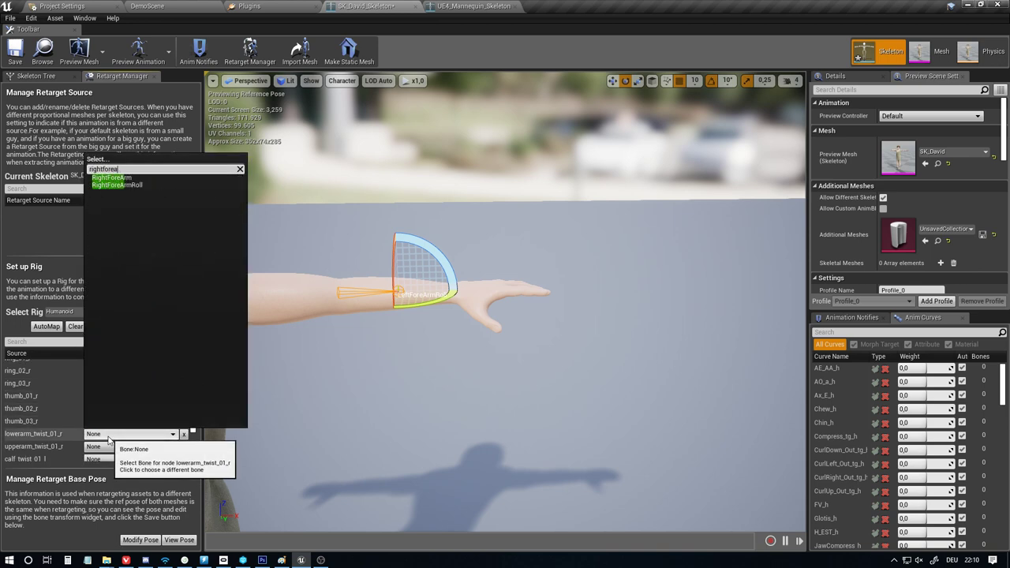
pyautogui.press('Down')
pyautogui.press('Down')
pyautogui.press('Return')
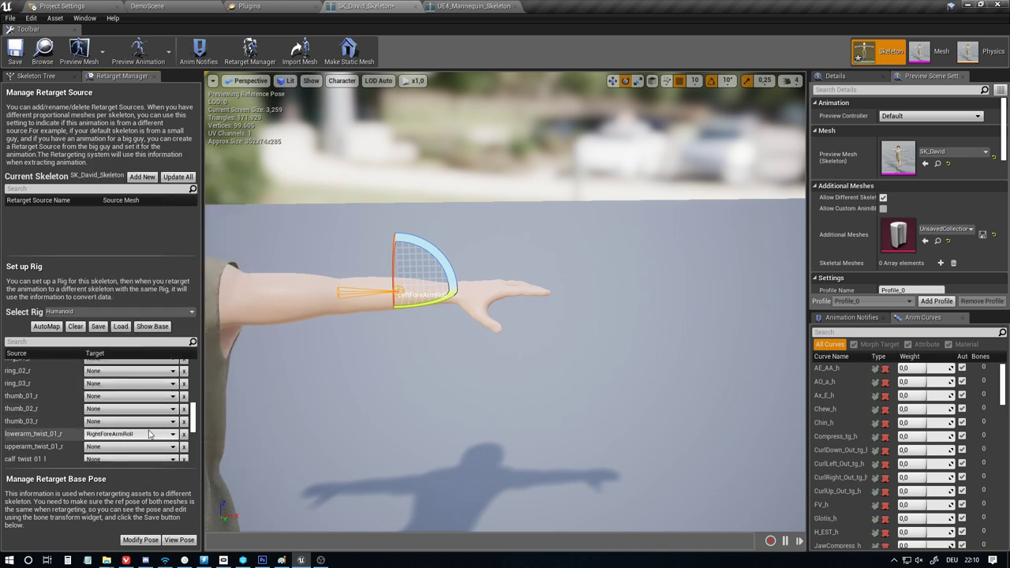
# Compare David's LeftArmRoll bone with the position of the mannequin's upperarm_twist_01_l bone
pyautogui.click(36, 76)
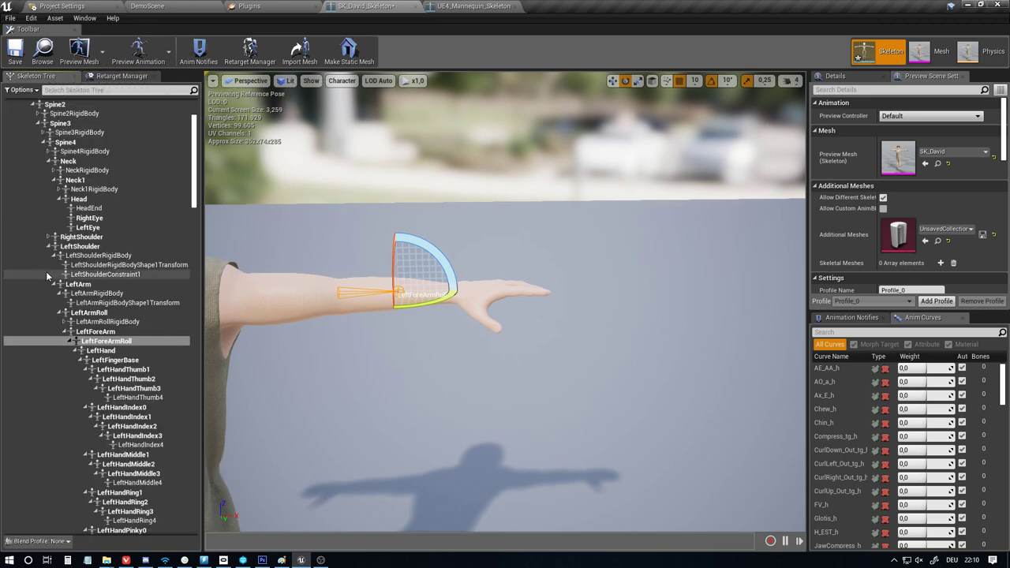
pyautogui.click(93, 314)
pyautogui.click(478, 7)
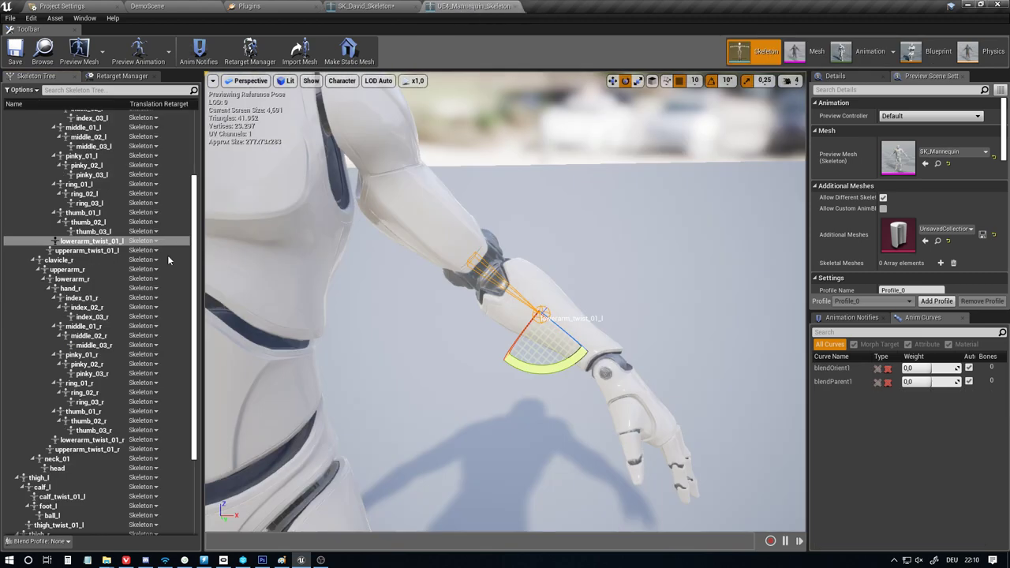
pyautogui.click(88, 251)
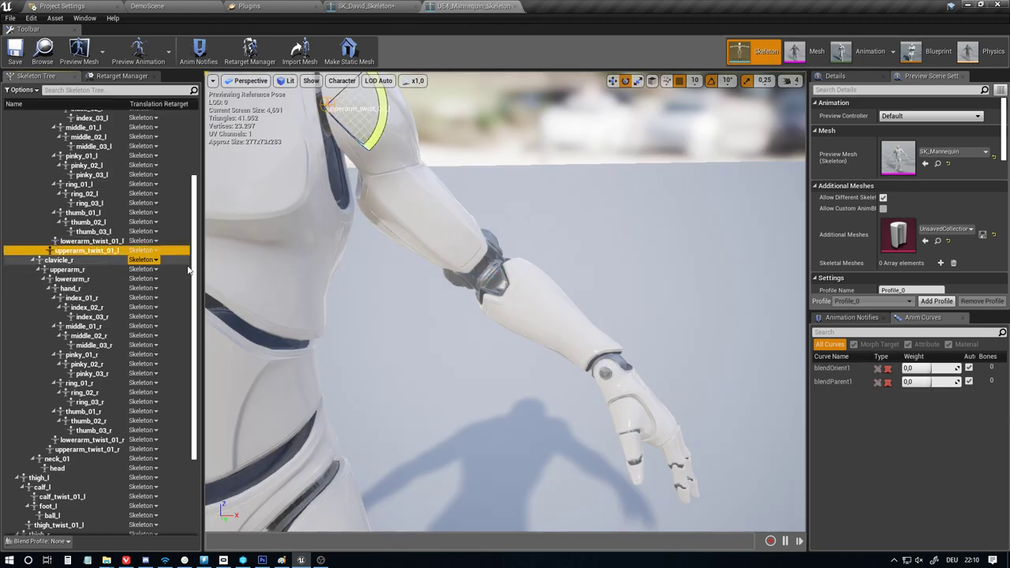
pyautogui.moveTo(304, 261)
pyautogui.mouseDown(button='right')
pyautogui.moveTo(260, 261)
pyautogui.moveTo(303, 236)
pyautogui.moveTo(303, 262)
pyautogui.mouseUp(button='right')
pyautogui.press('s')
pyautogui.press('w')
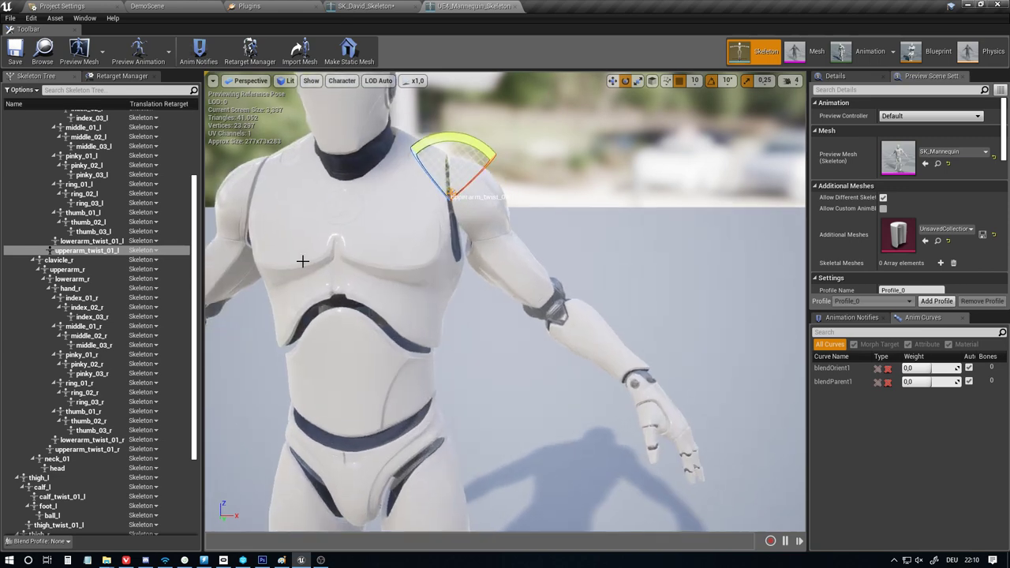
# Check the mannequin's upperarm_twist_01_r bone and map that node of David's rig to the RightArmRoll bone
pyautogui.click(359, 7)
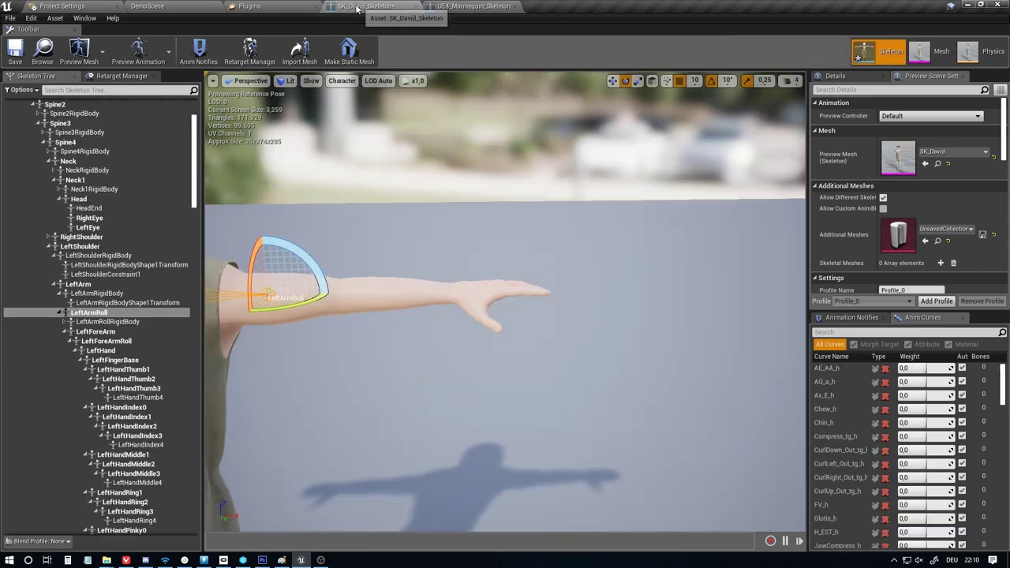
pyautogui.click(454, 10)
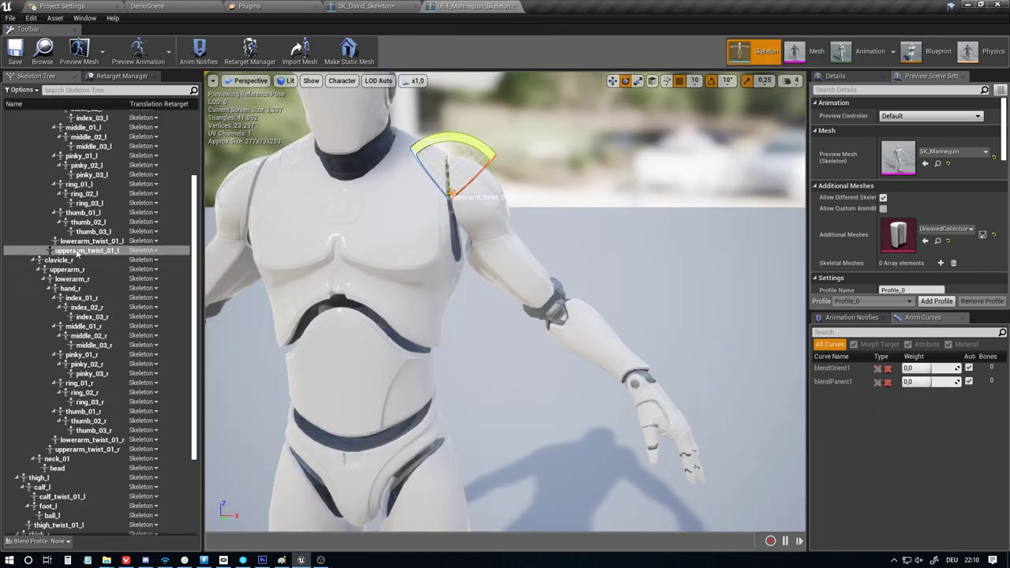
pyautogui.click(99, 449)
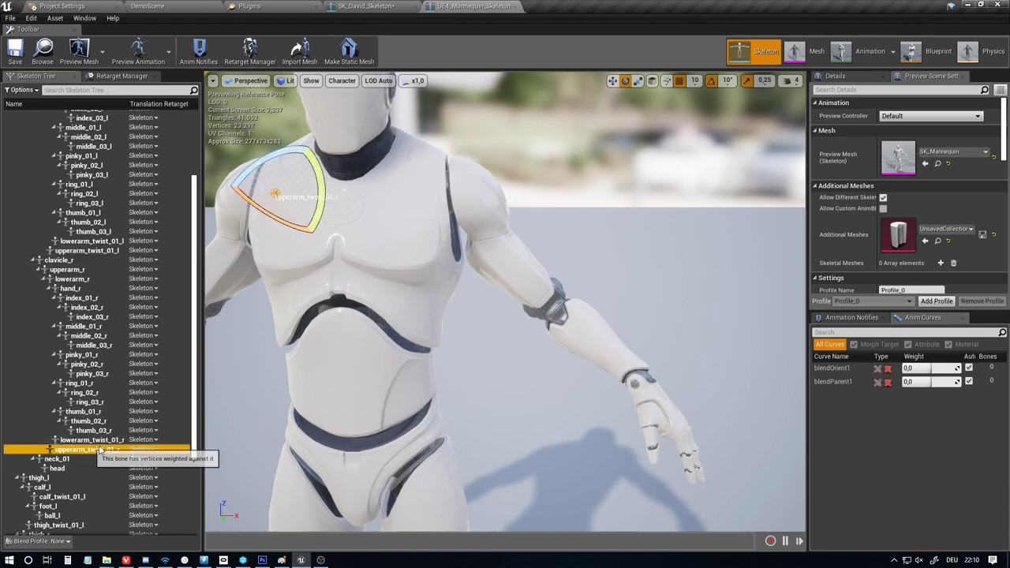
pyautogui.moveTo(459, 314); pyautogui.dragTo(404, 316, button='right')
pyautogui.click(365, 6)
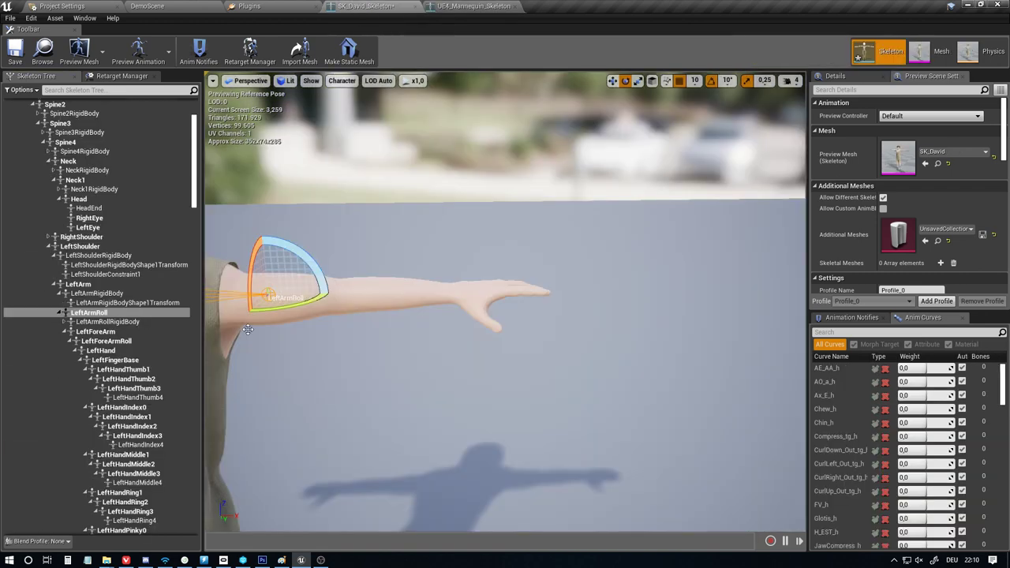
pyautogui.click(113, 79)
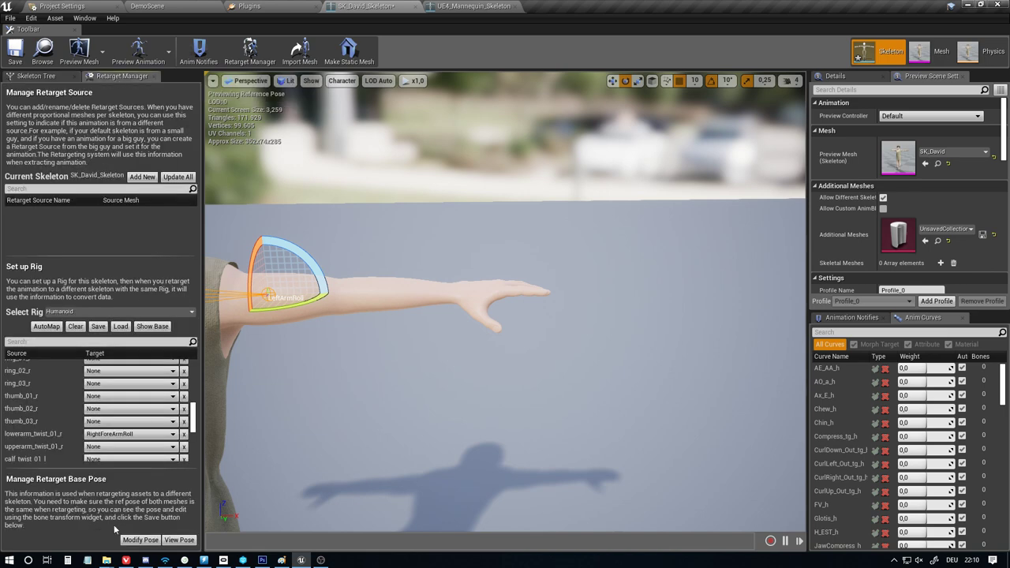
pyautogui.click(108, 448)
pyautogui.write('right arm')
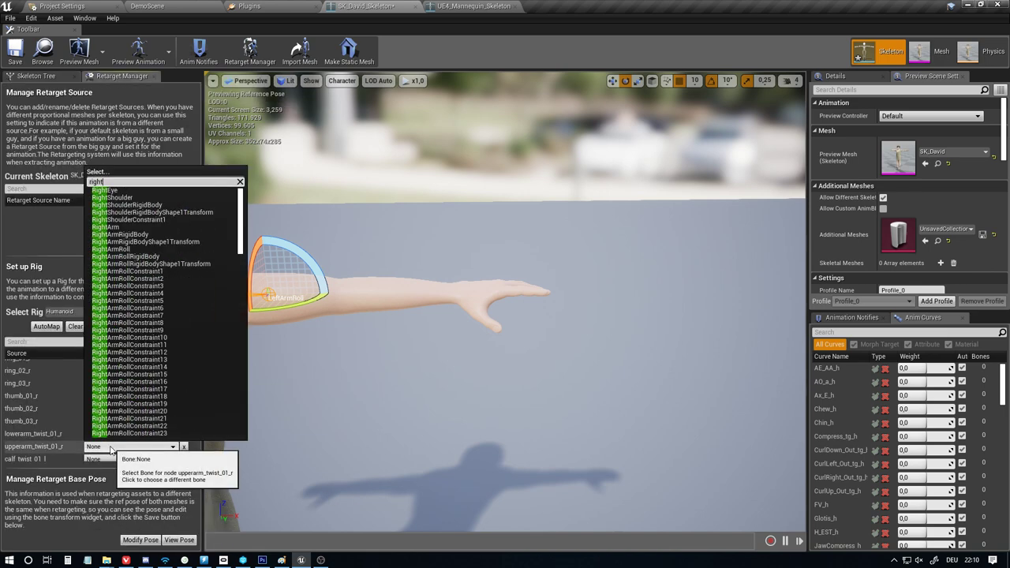
pyautogui.press('BackSpace')
pyautogui.press('BackSpace')
pyautogui.press('BackSpace')
pyautogui.write('armroll')
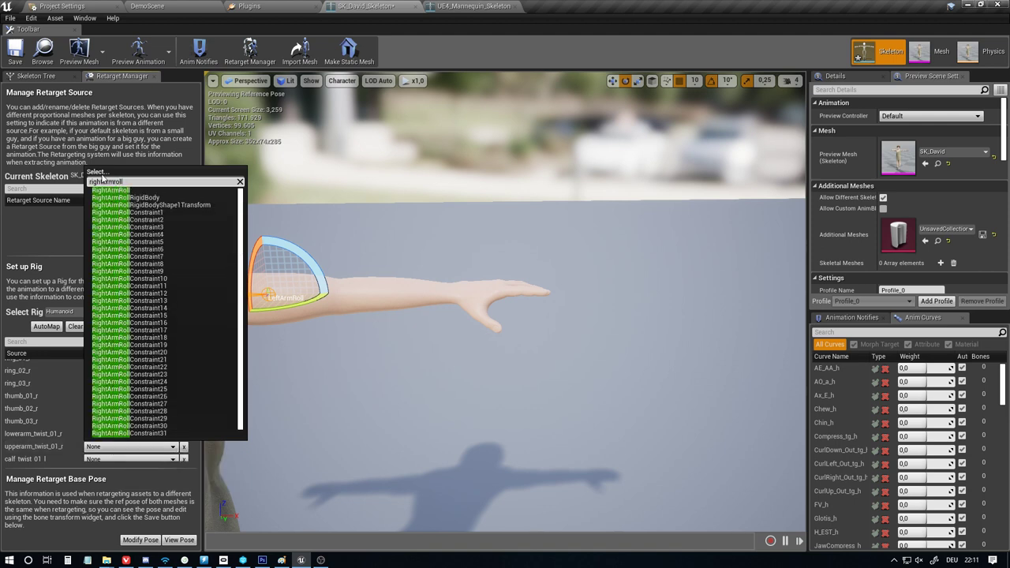
pyautogui.click(110, 191)
# Map the rig's upperarm_twist_01_l node to David's LeftArmRoll bone
pyautogui.scroll(3, 101, 427)
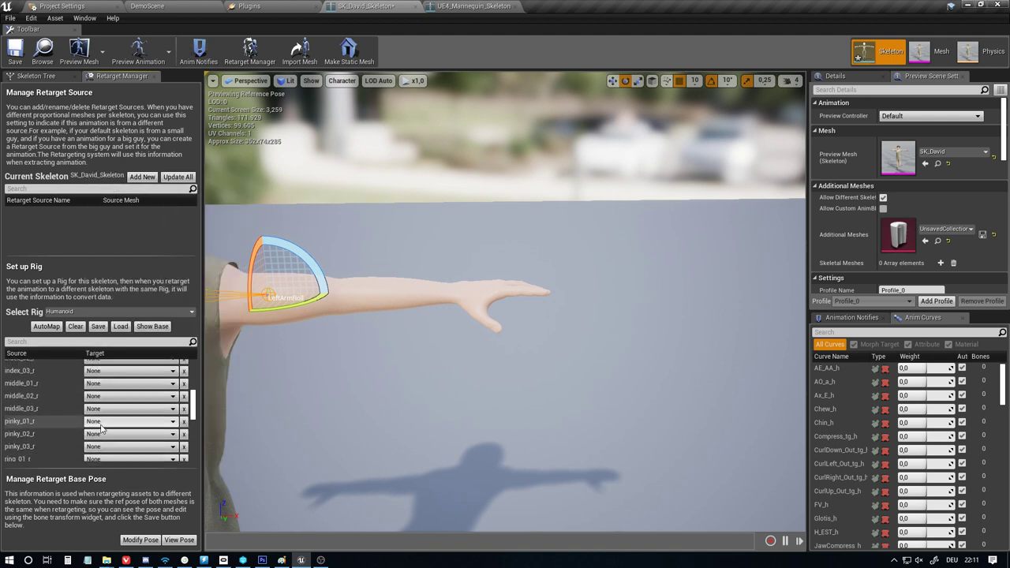
pyautogui.click(98, 435)
pyautogui.write('lef')
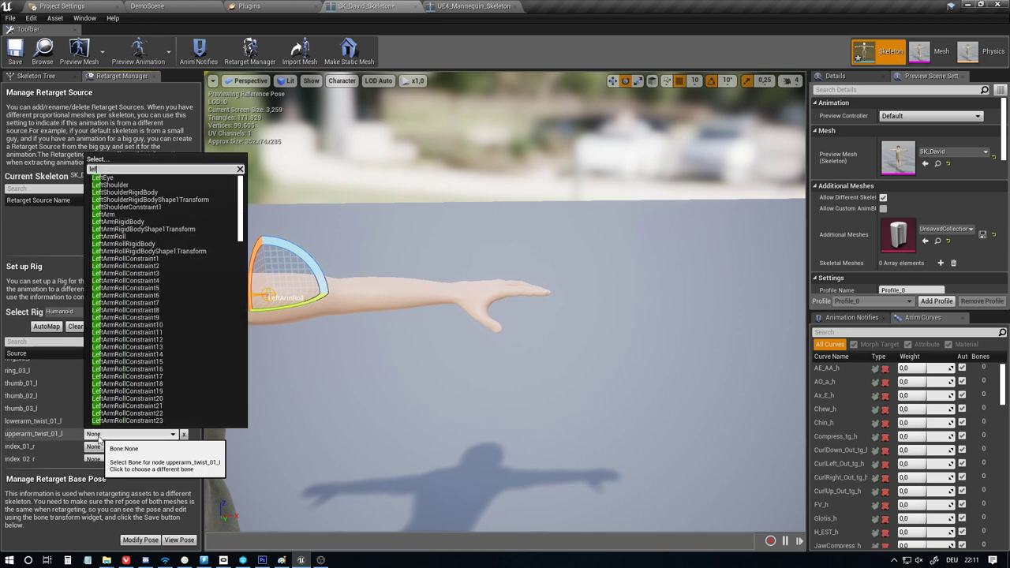
pyautogui.write('tarmroll')
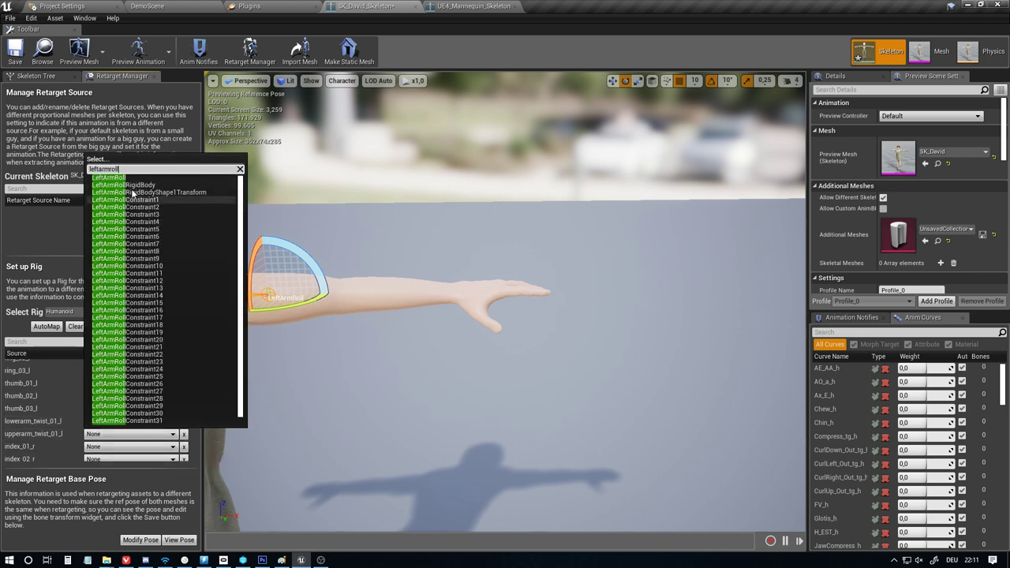
pyautogui.click(126, 179)
# Review the remaining unmapped rig nodes and search David's skeleton for a "ball" bone, clearing the search when done
pyautogui.scroll(-5, 142, 426)
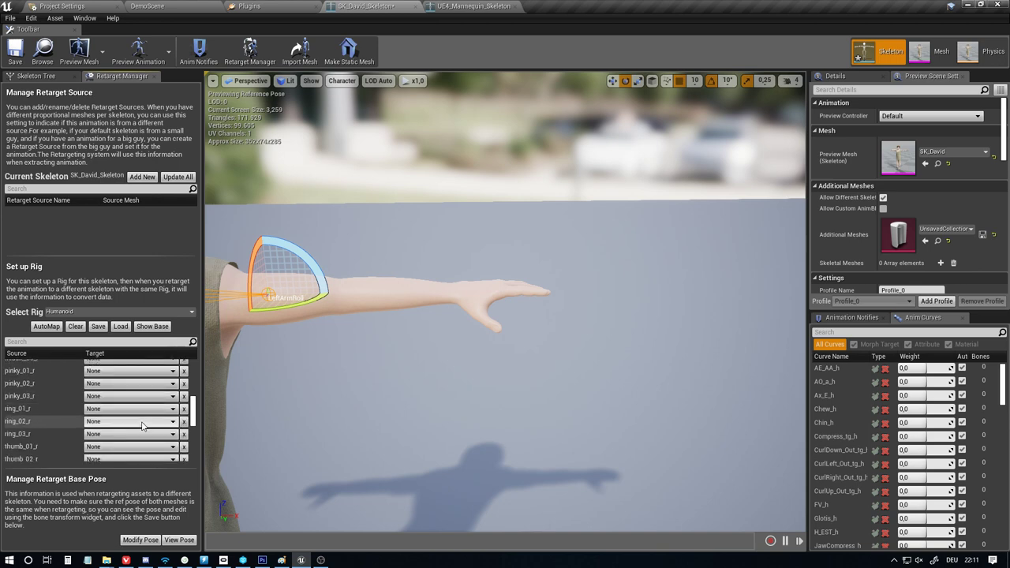
pyautogui.scroll(-8, 142, 426)
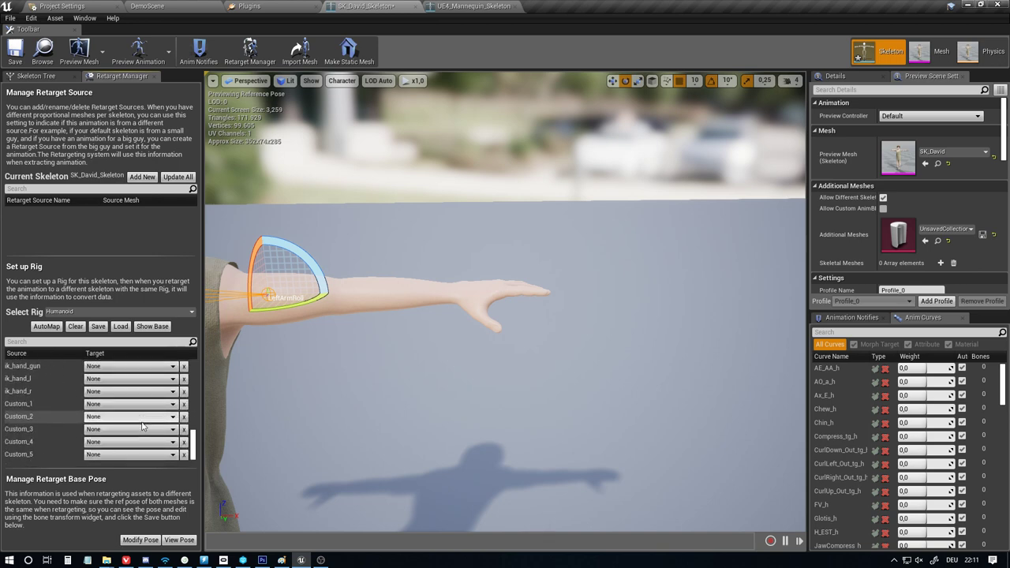
pyautogui.scroll(8, 142, 426)
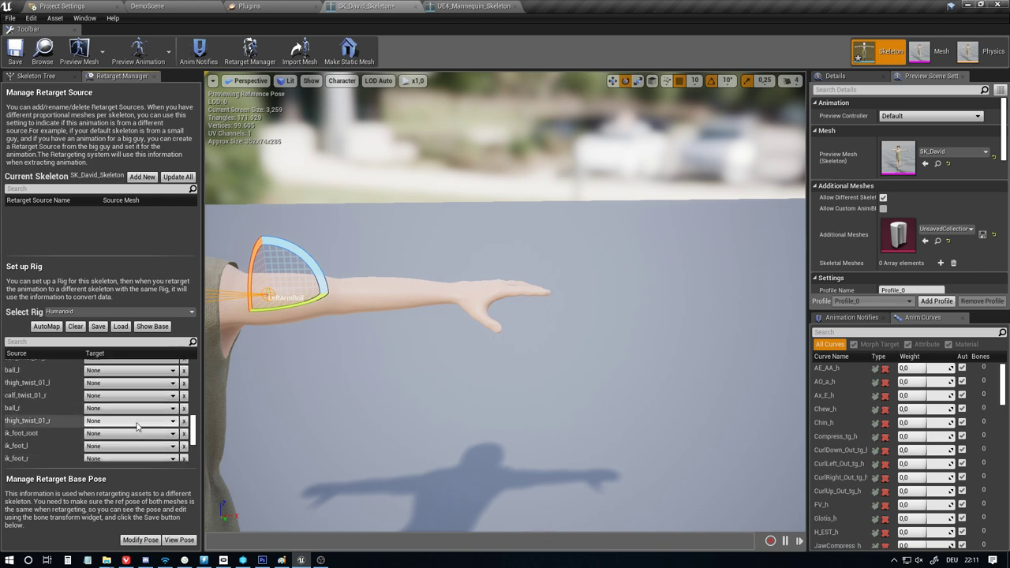
pyautogui.scroll(2, 118, 430)
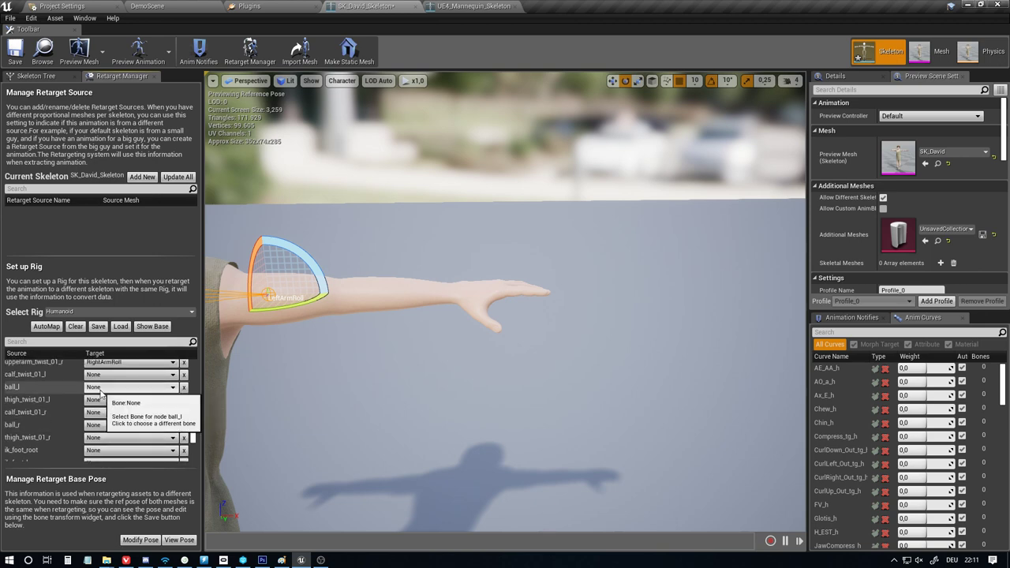
pyautogui.click(27, 76)
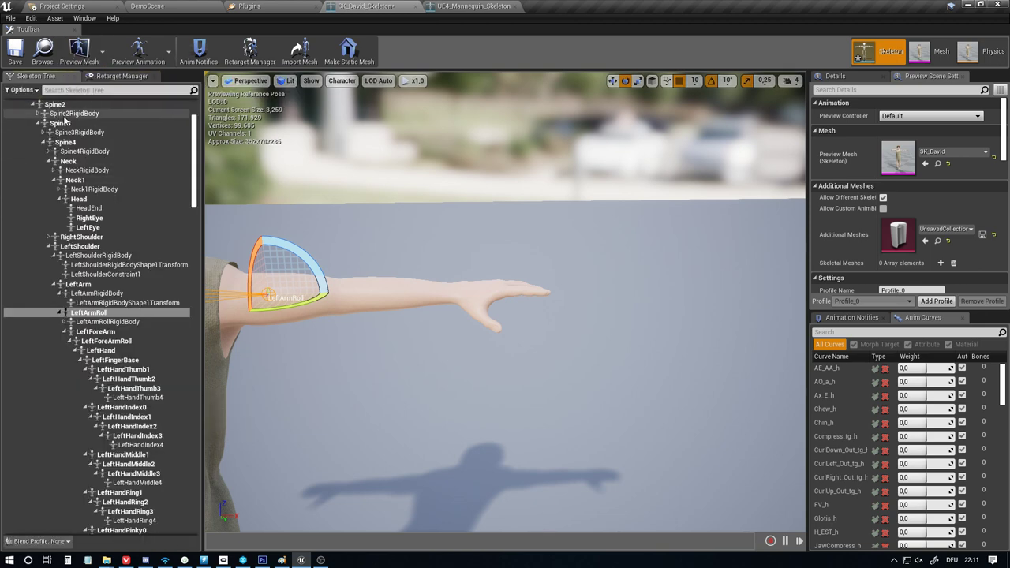
pyautogui.write('ball')
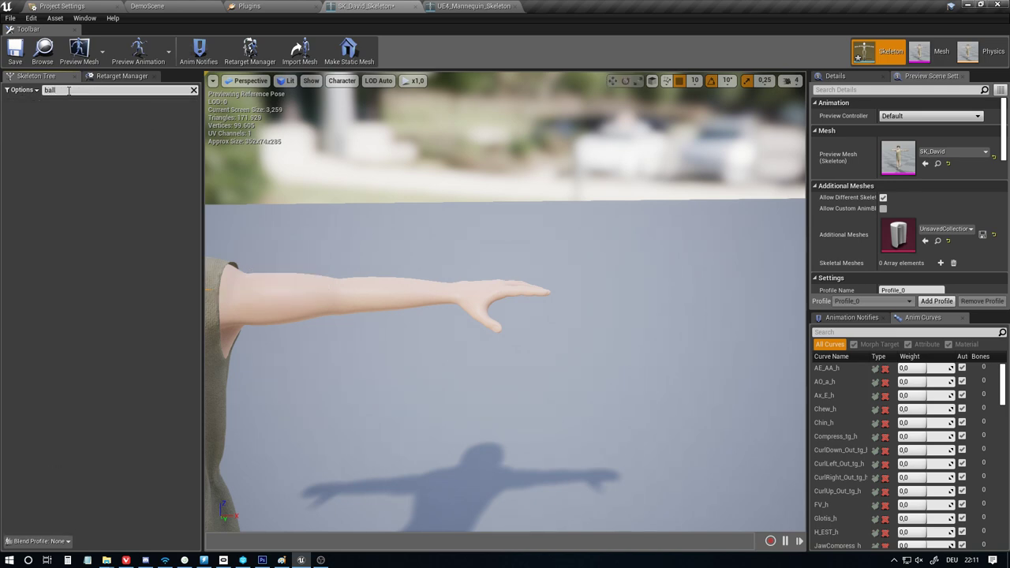
pyautogui.hotkey('ctrl', 'a')
pyautogui.press('BackSpace')
# Collapse the Spine and right upper leg rigid-body branches of David's skeleton and inspect the RightToeBase bone on the foot
pyautogui.scroll(-20, 141, 282)
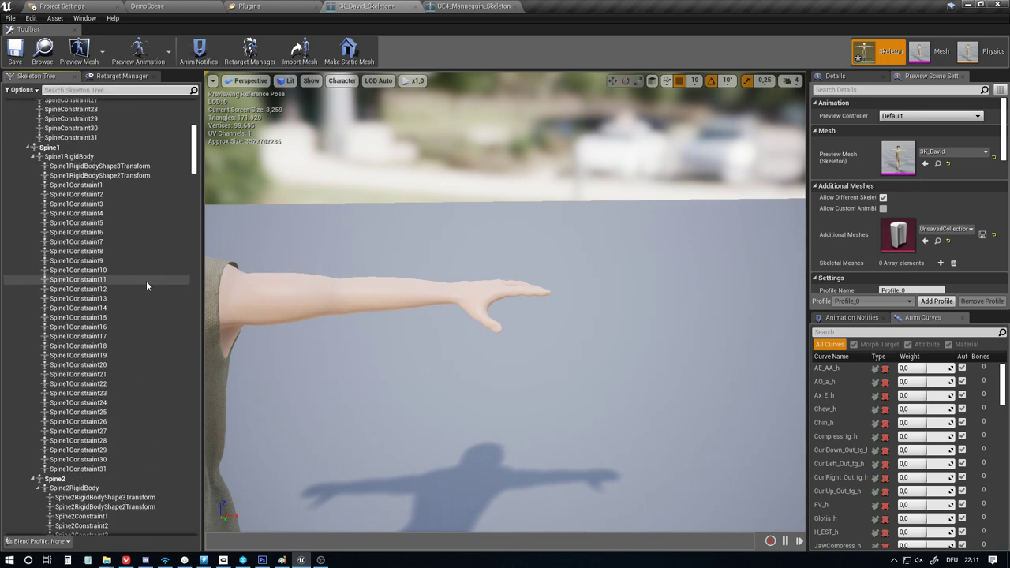
pyautogui.moveTo(194, 184); pyautogui.dragTo(193, 135)
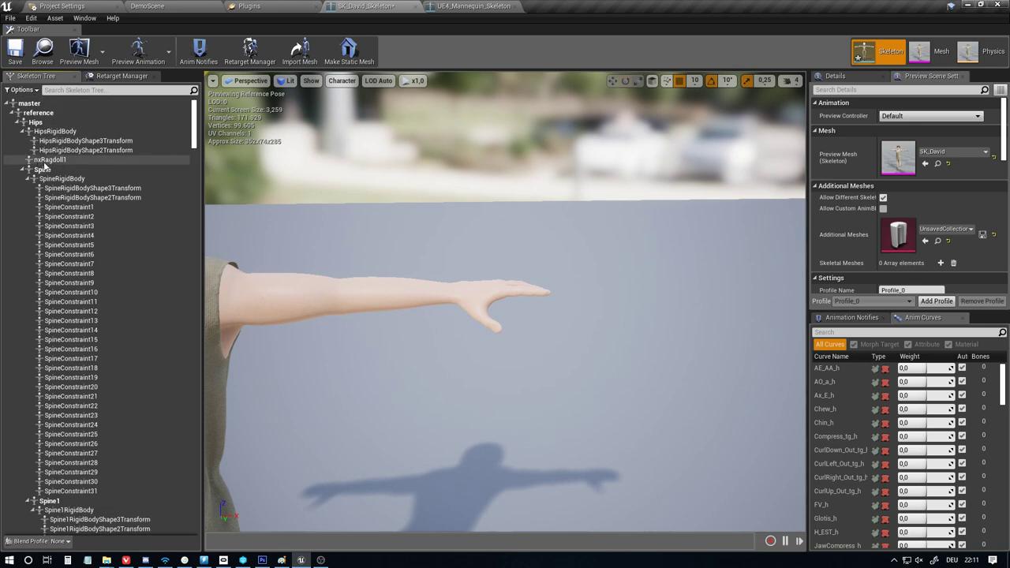
pyautogui.click(22, 169)
pyautogui.scroll(-10, 61, 261)
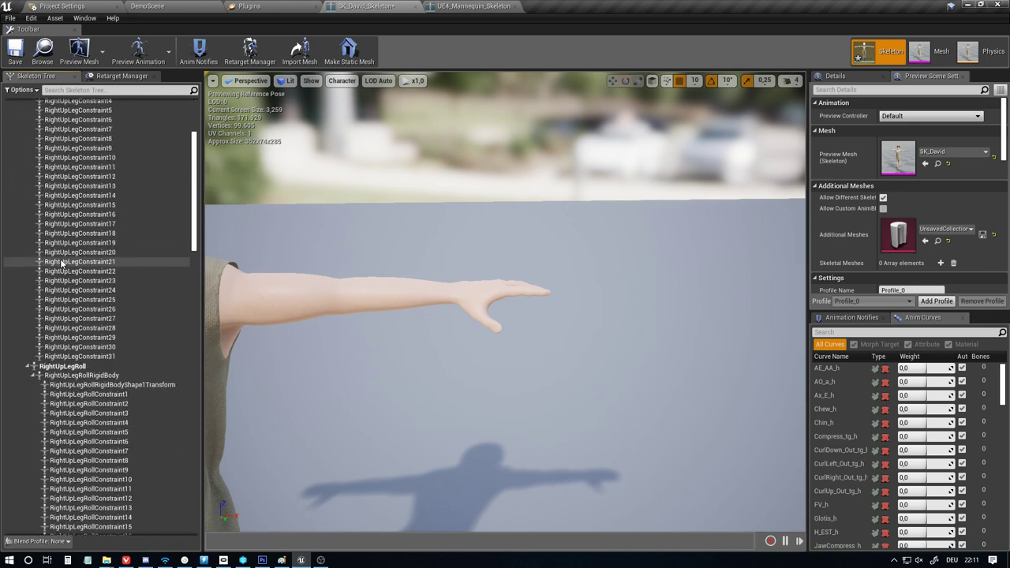
pyautogui.scroll(5, 62, 263)
pyautogui.scroll(5, 62, 263)
pyautogui.click(27, 188)
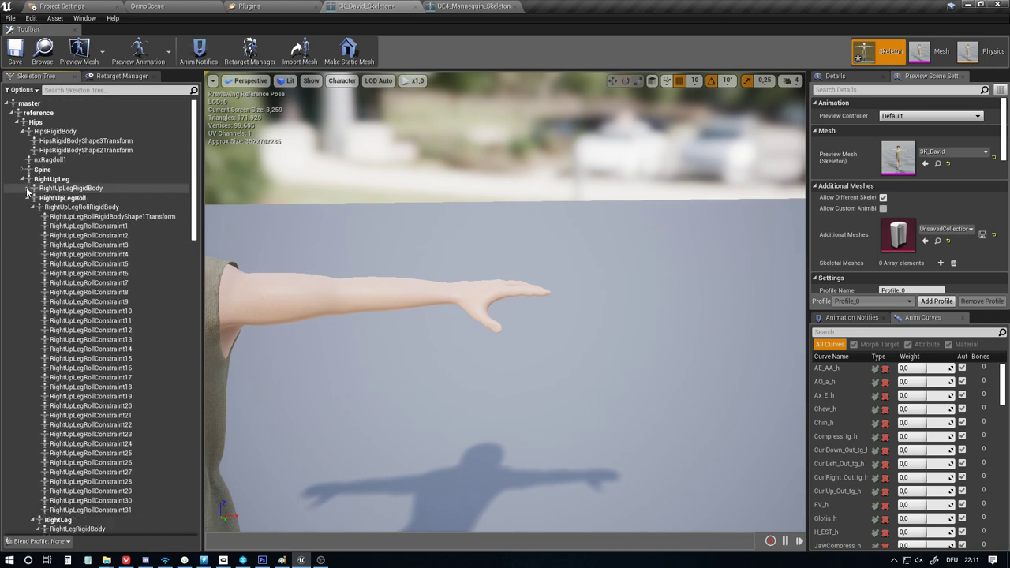
pyautogui.click(32, 207)
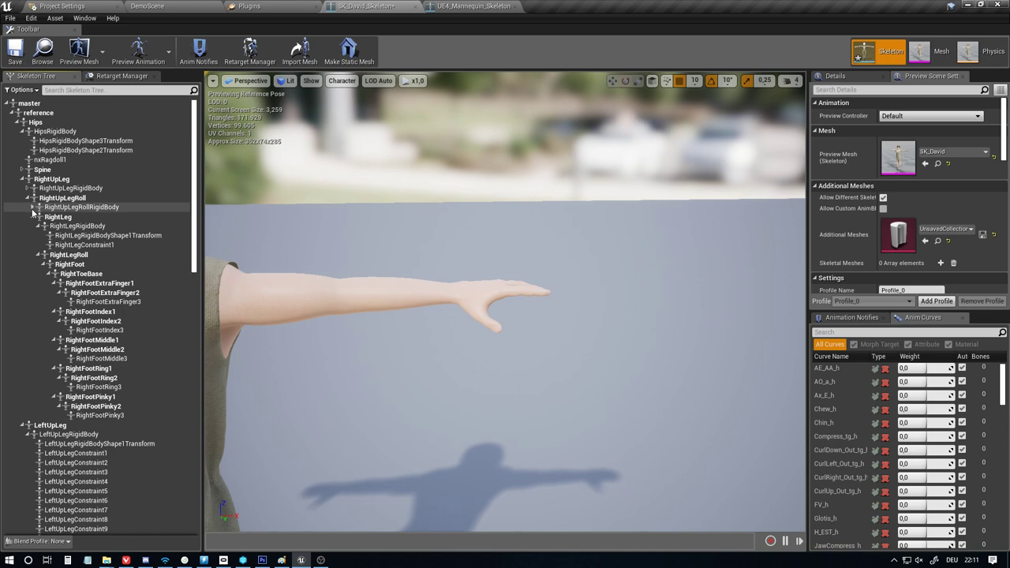
pyautogui.click(69, 264)
pyautogui.doubleClick(79, 274)
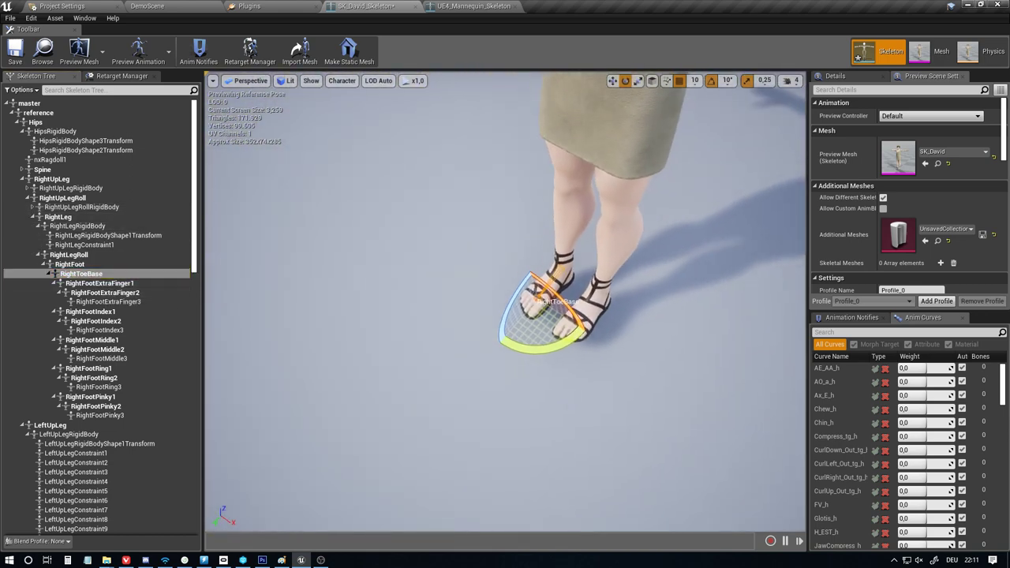
# Map the rig's ball_r node to David's RightToeBase bone
pyautogui.click(122, 76)
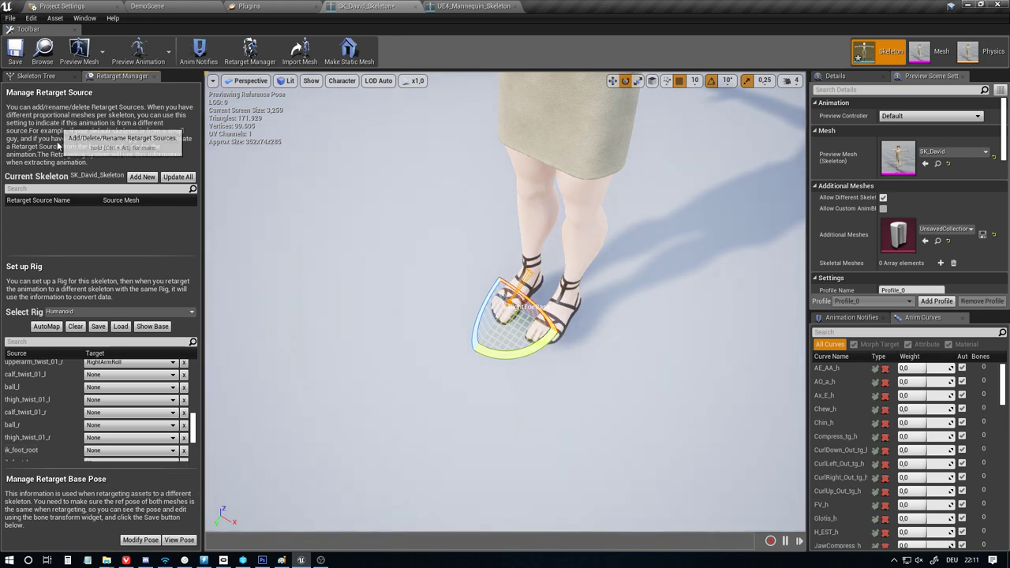
pyautogui.click(104, 430)
pyautogui.write('righttoe')
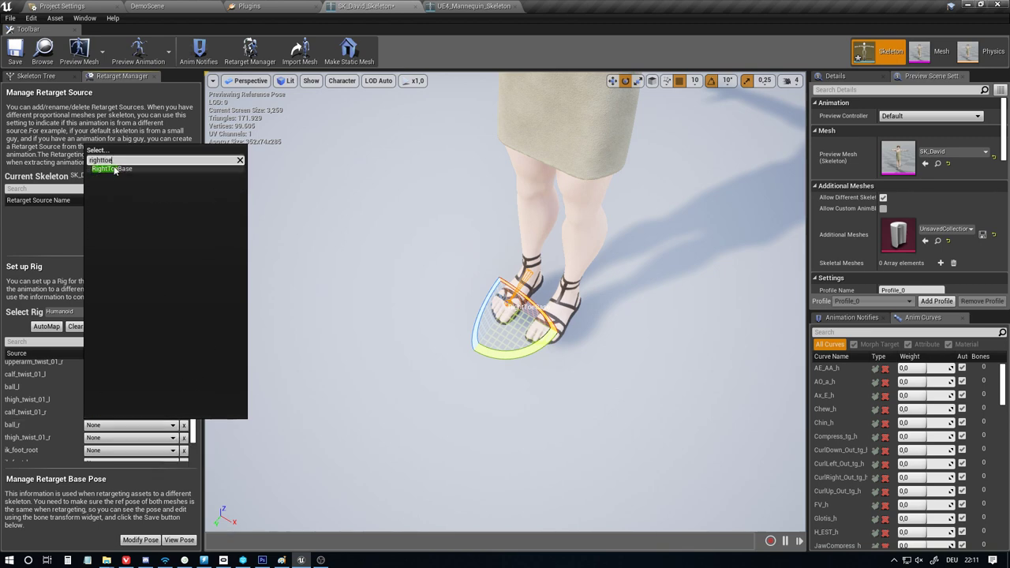
pyautogui.click(114, 169)
# Map the rig's ball_l node to David's LeftToeBase bone and save the skeleton
pyautogui.click(95, 388)
pyautogui.write('le')
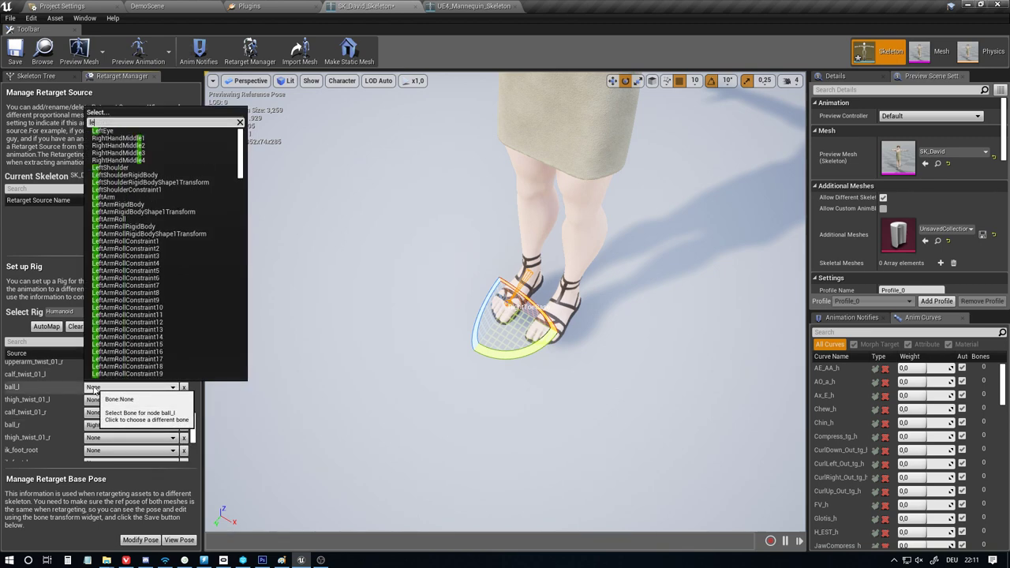
pyautogui.write('ftt')
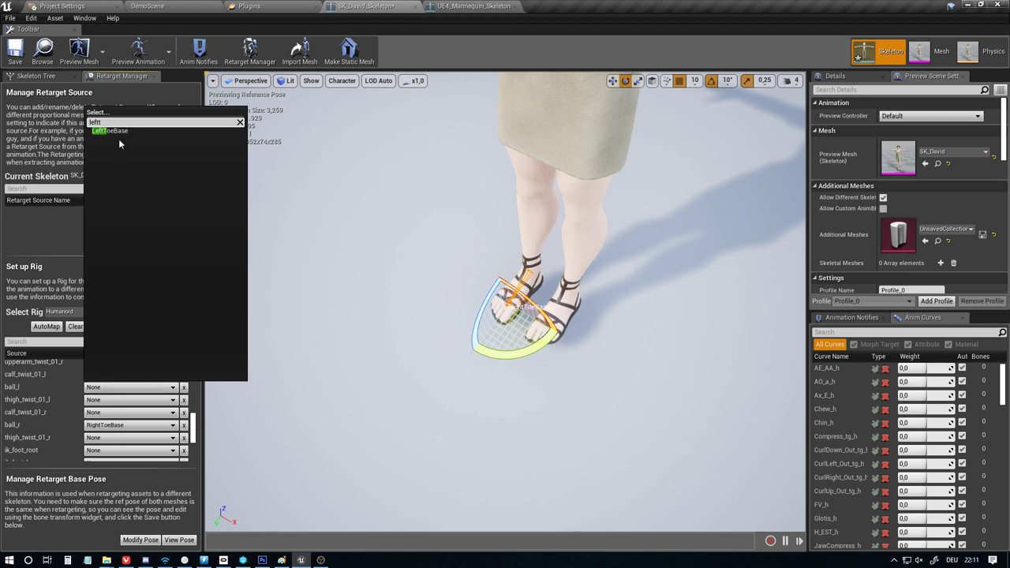
pyautogui.click(119, 135)
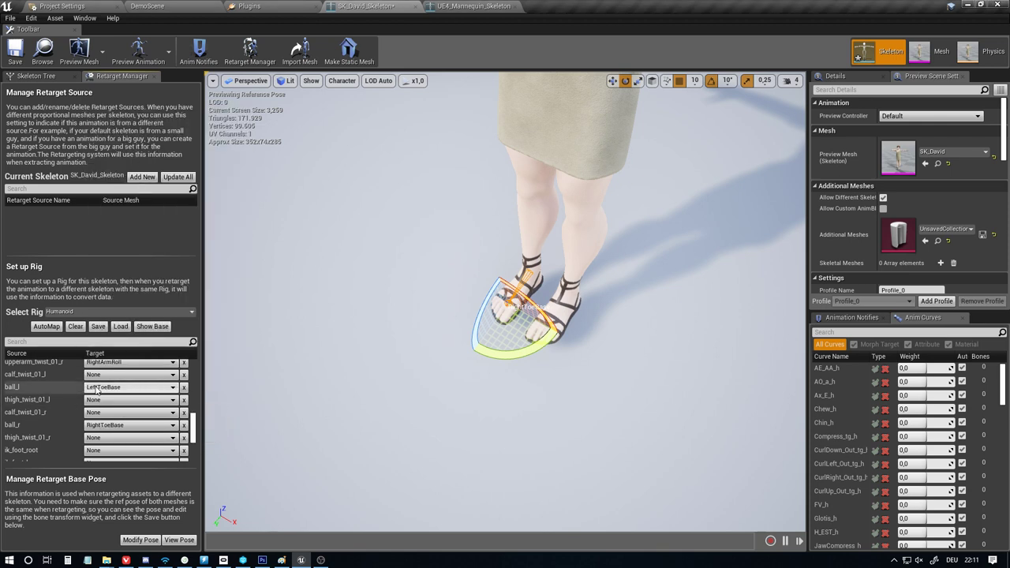
pyautogui.scroll(2, 195, 441)
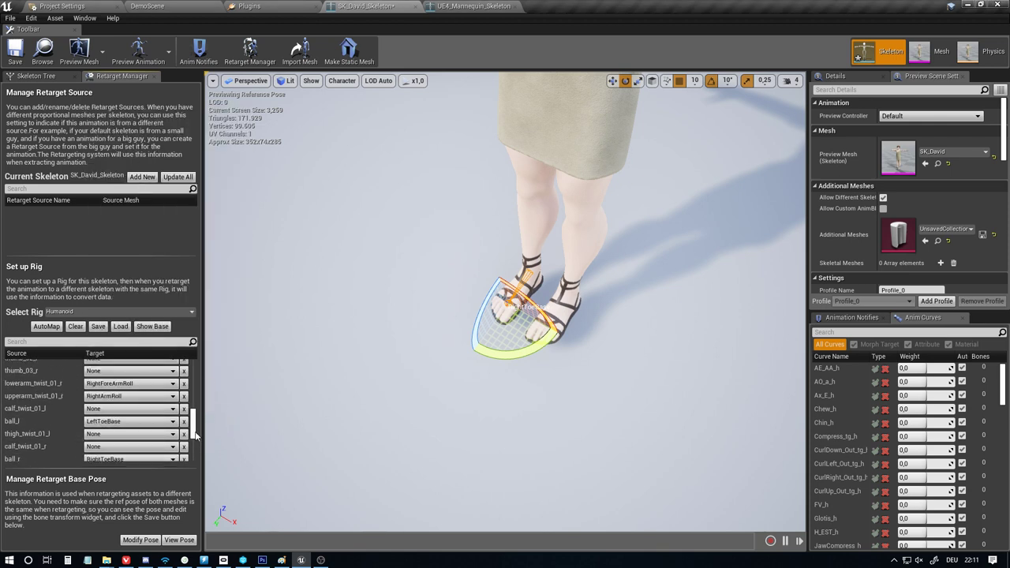
pyautogui.click(17, 49)
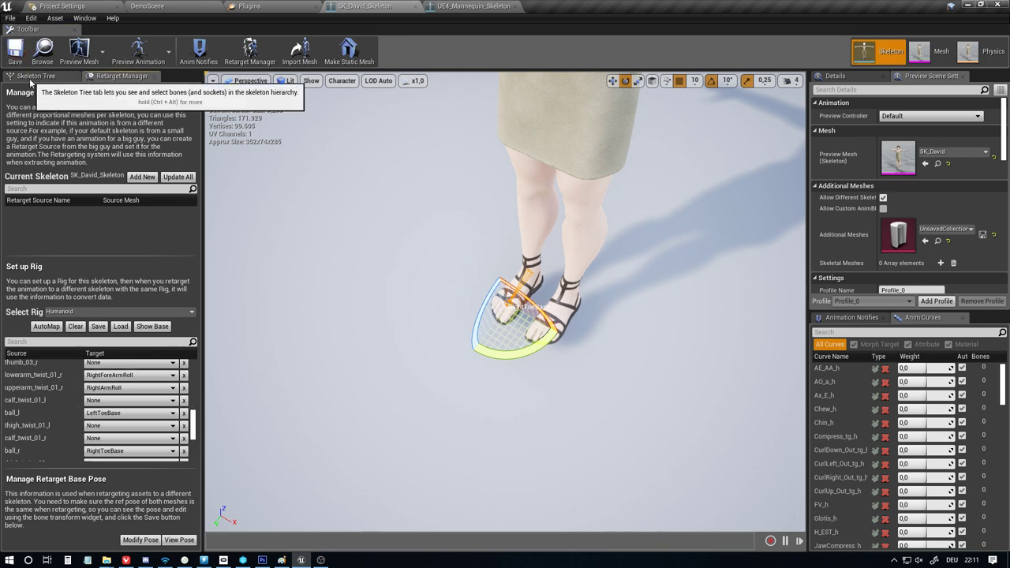
# Compare the position of David's LeftUpLegRoll bone with the mannequin's calf_twist_01_l bone
pyautogui.click(32, 76)
pyautogui.scroll(-2, 82, 326)
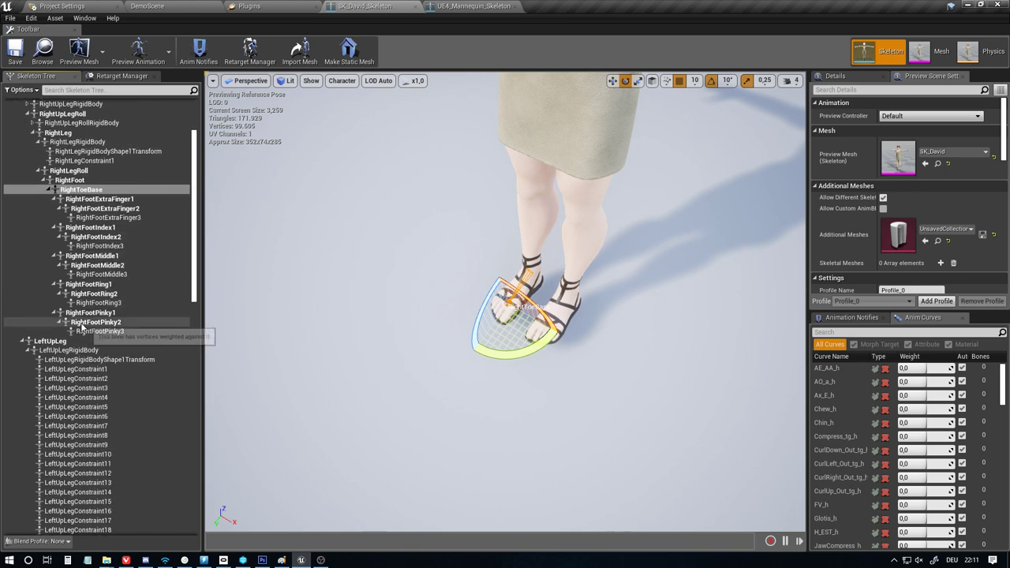
pyautogui.scroll(-3, 82, 326)
pyautogui.click(29, 233)
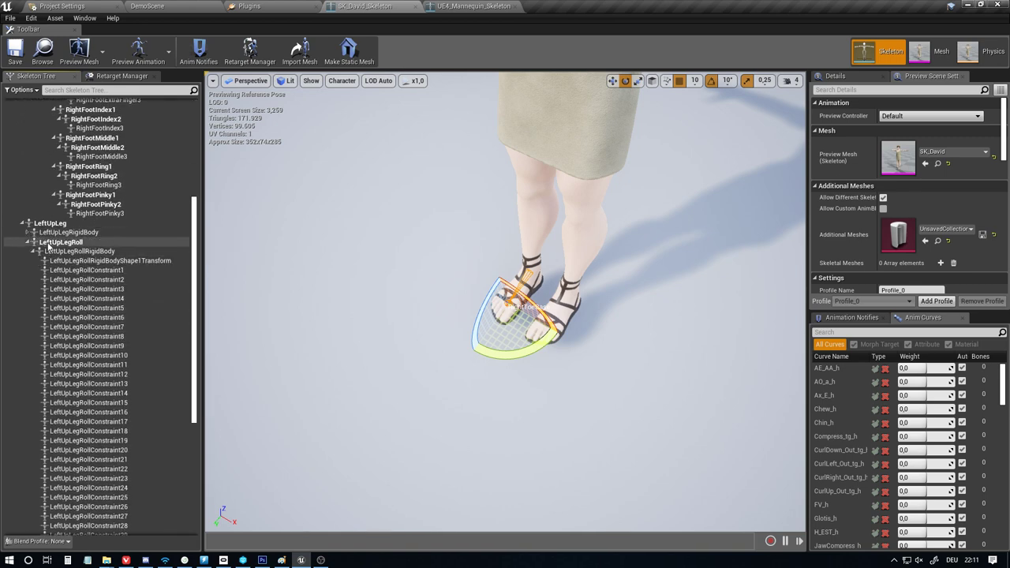
pyautogui.click(60, 241)
pyautogui.press('f')
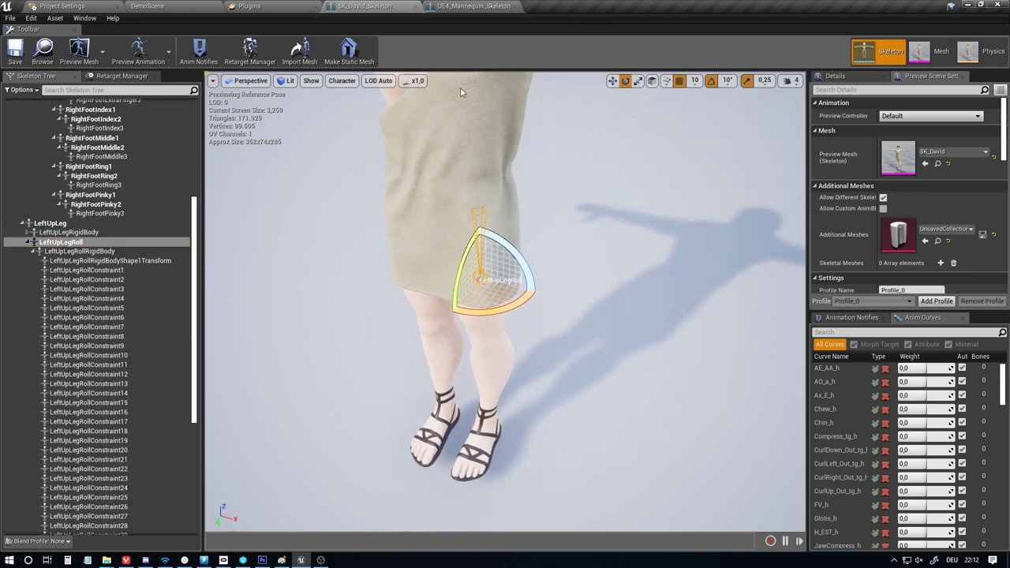
pyautogui.click(473, 6)
pyautogui.scroll(-5, 82, 407)
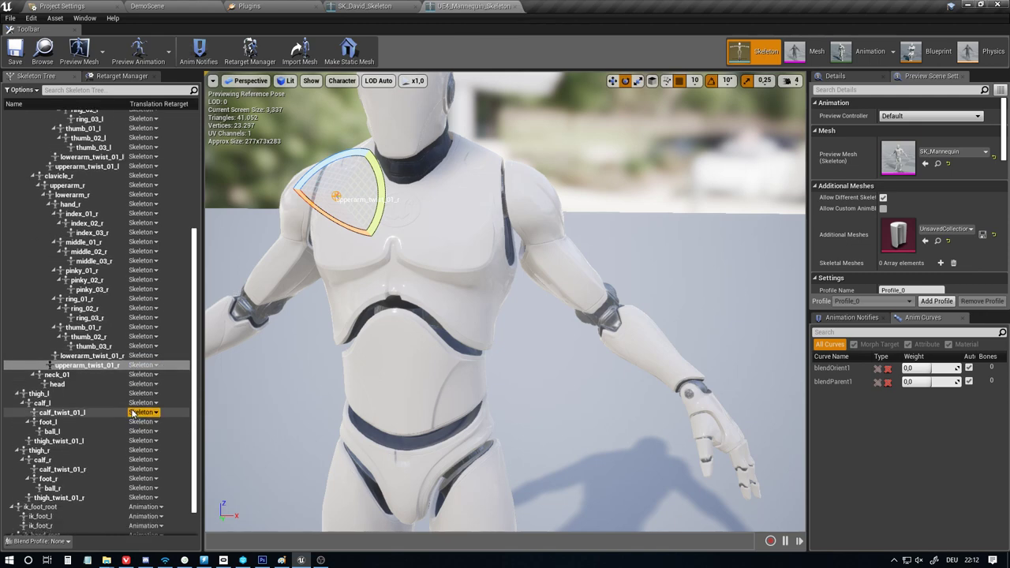
pyautogui.click(75, 396)
pyautogui.press('f')
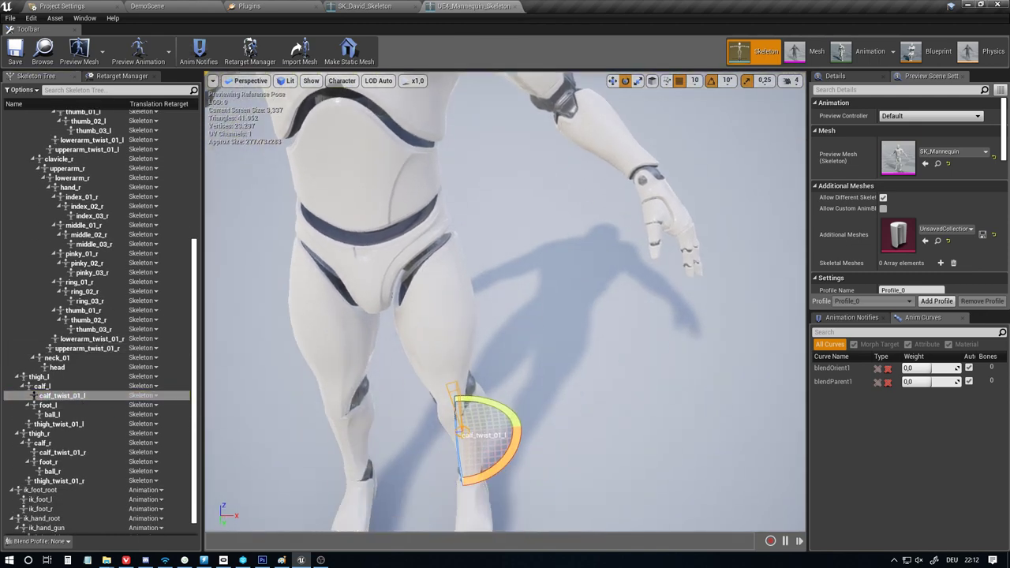
pyautogui.moveTo(365, 289)
pyautogui.mouseDown(button='right')
pyautogui.moveTo(366, 332)
pyautogui.moveTo(331, 394)
pyautogui.moveTo(366, 290)
pyautogui.mouseUp(button='right')
pyautogui.click(364, 7)
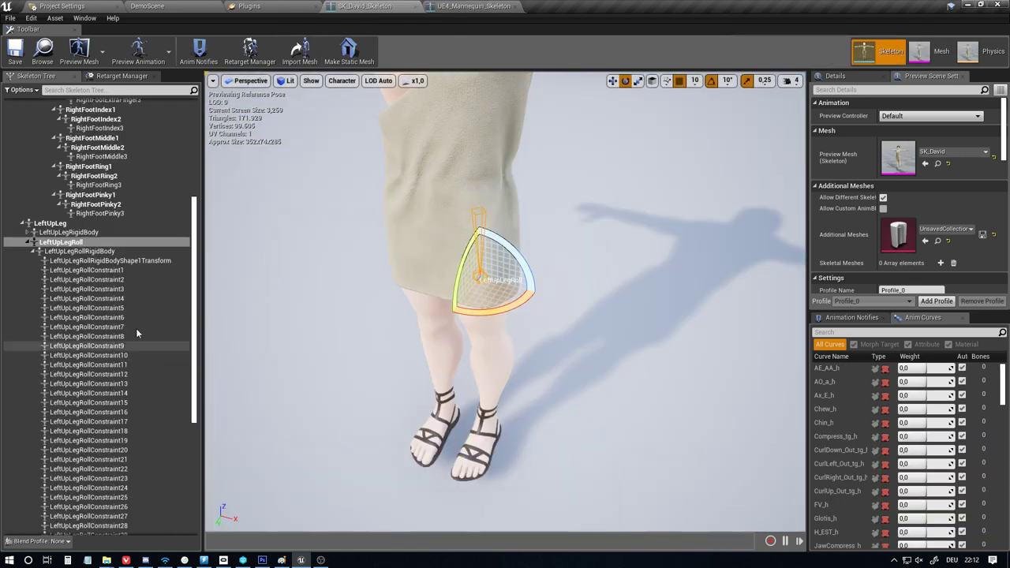
# Collapse the LeftUpLegRollRigidBody branch of David's skeleton and inspect the LeftLegRoll bone on the lower leg
pyautogui.click(31, 253)
pyautogui.click(33, 252)
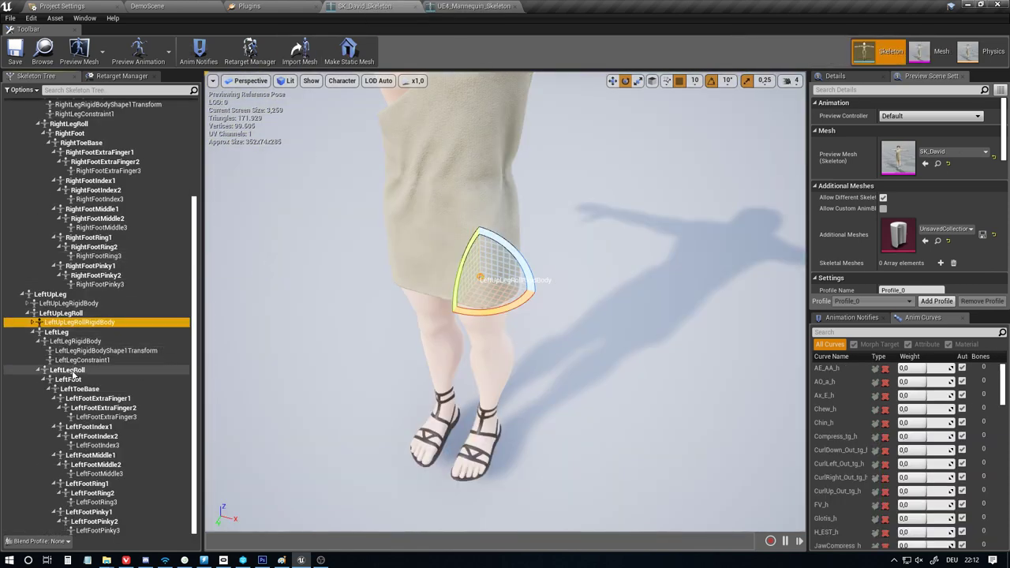
pyautogui.click(139, 370)
# Try mapping the rig's calf_twist_01_l node to David's RightLegRoll bone
pyautogui.click(120, 76)
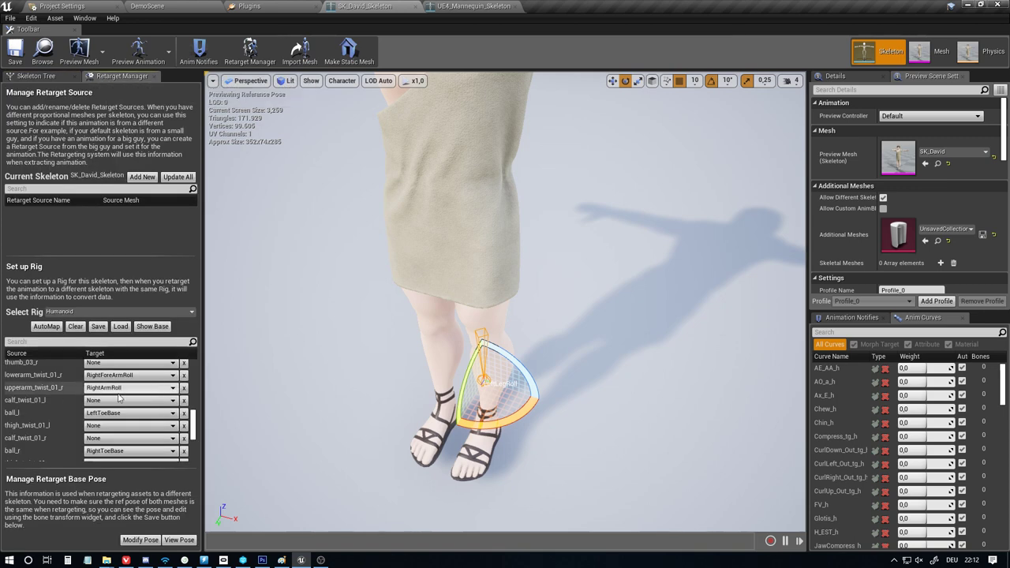
pyautogui.click(119, 402)
pyautogui.write('rightlegroll')
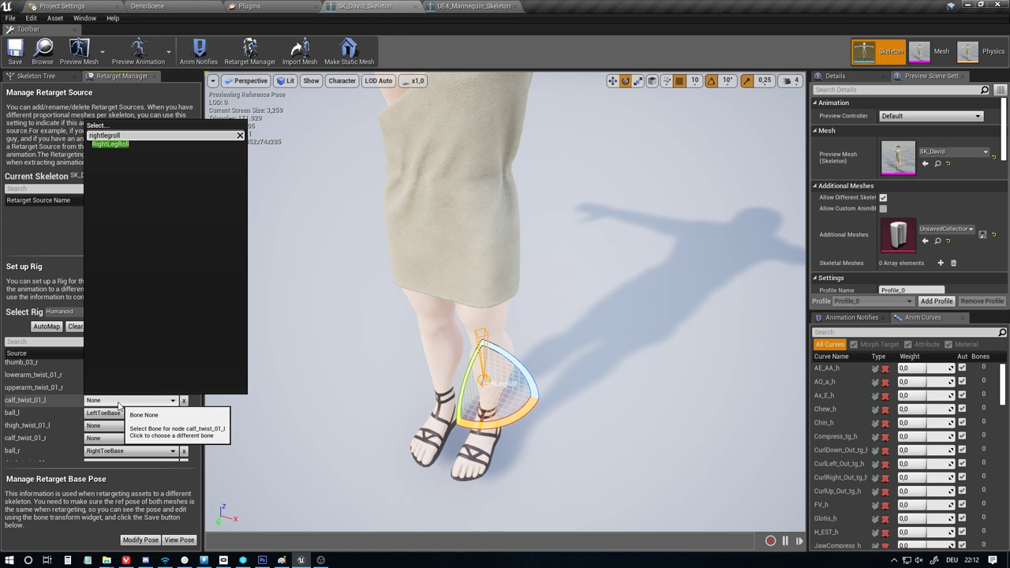
pyautogui.click(114, 144)
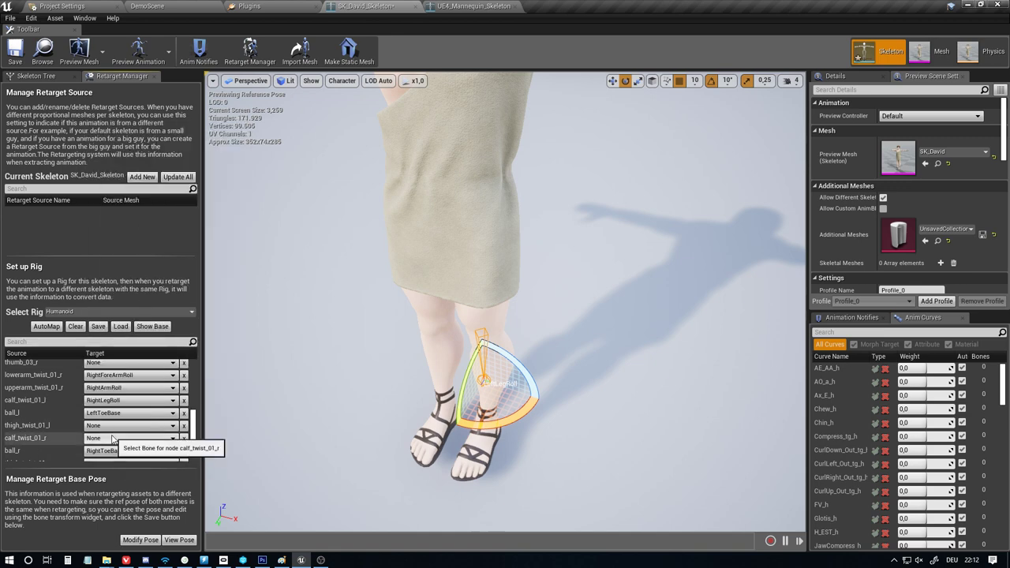
# Map the rig's calf_twist_01_r node to David's RightLegRoll bone
pyautogui.click(112, 439)
pyautogui.write('rightl')
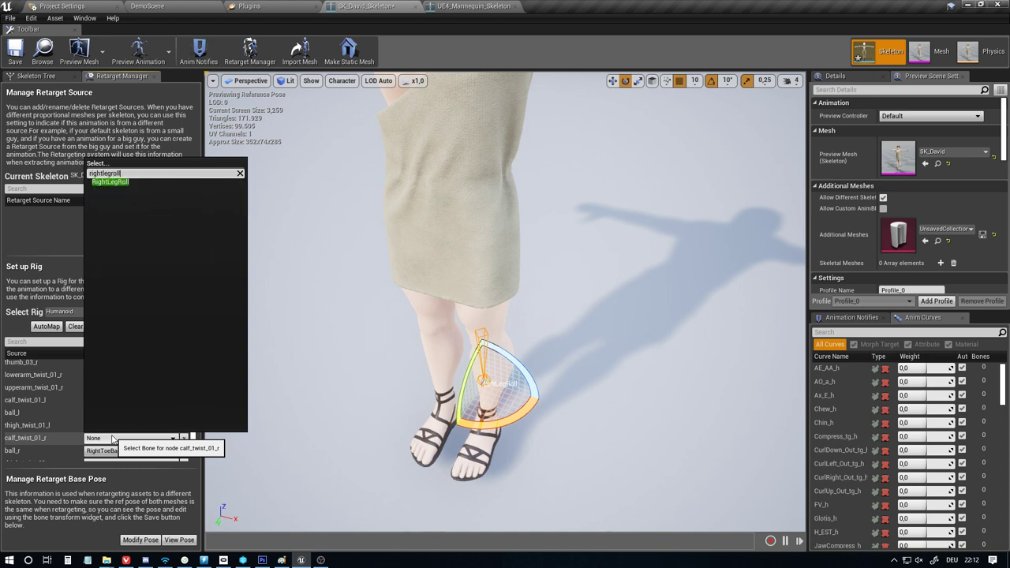
pyautogui.write('egroll')
pyautogui.click(112, 183)
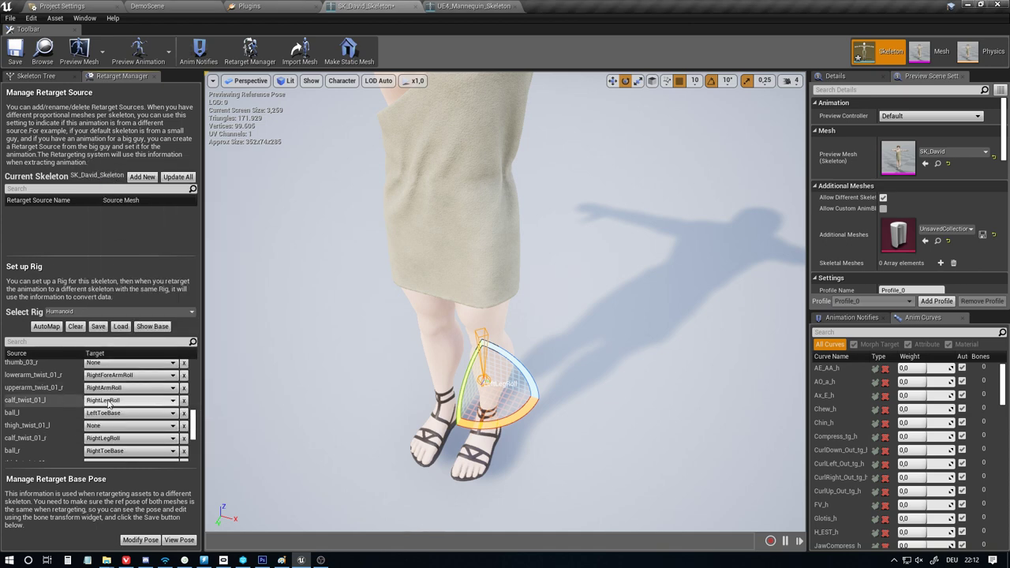
# Set the rig's calf_twist_01_l node to David's LeftLegRoll bone
pyautogui.click(137, 412)
pyautogui.write('left')
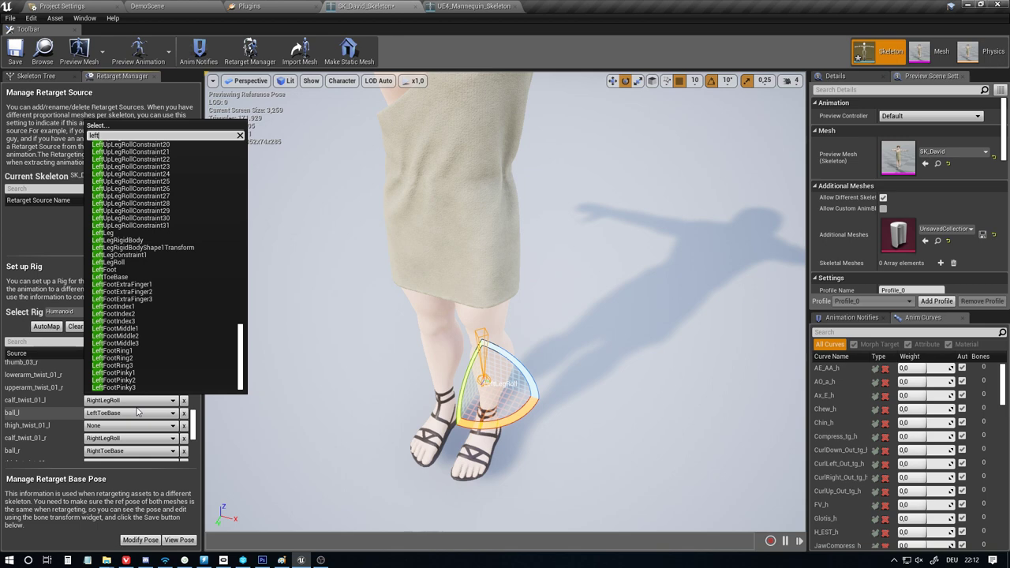
pyautogui.write('leg')
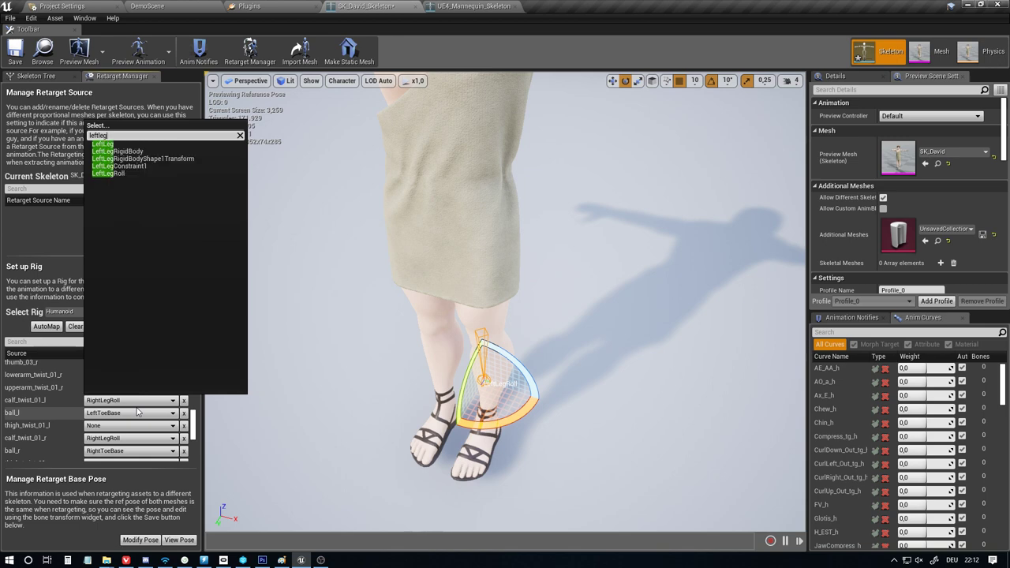
pyautogui.click(112, 171)
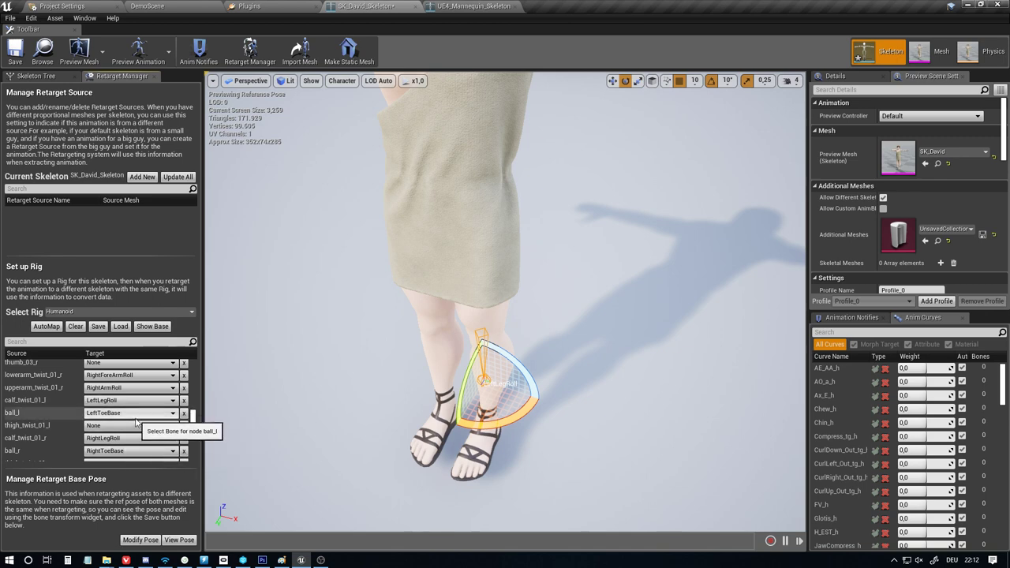
# Check the left leg bone names in David's skeleton tree and open the bone selection for the rig's thigh_twist_01_l node
pyautogui.scroll(-1, 136, 422)
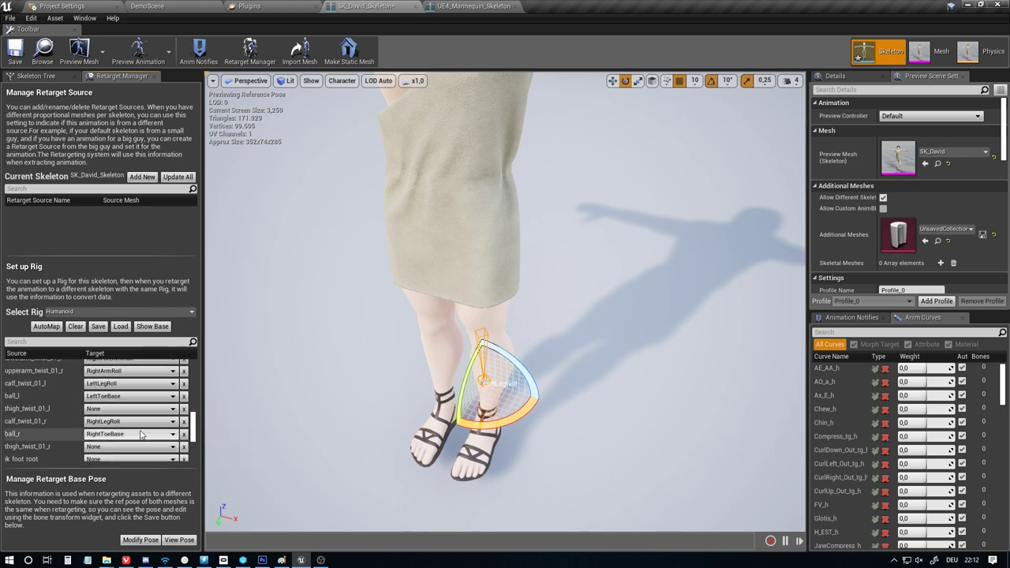
pyautogui.click(45, 78)
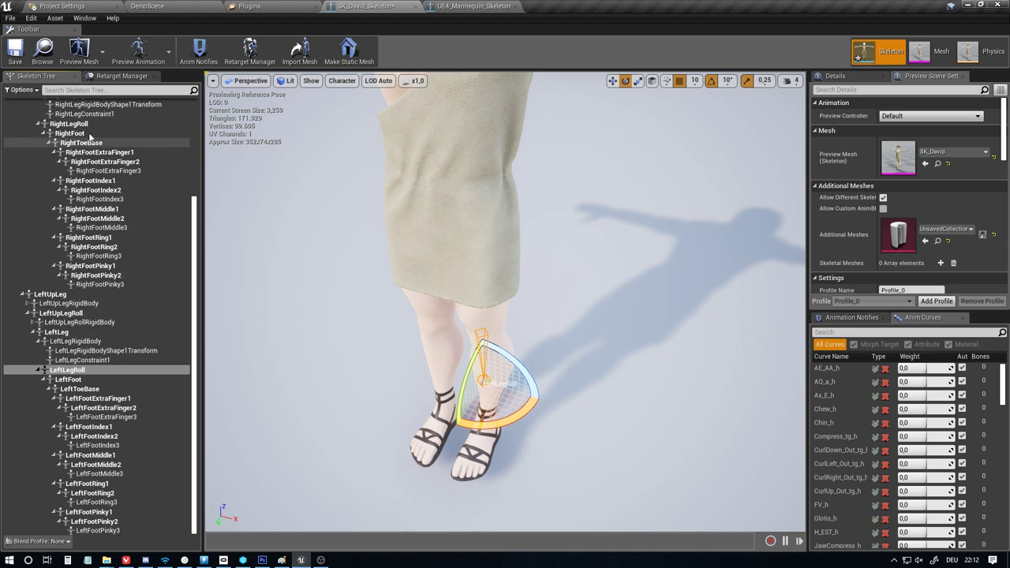
pyautogui.click(105, 79)
pyautogui.click(115, 410)
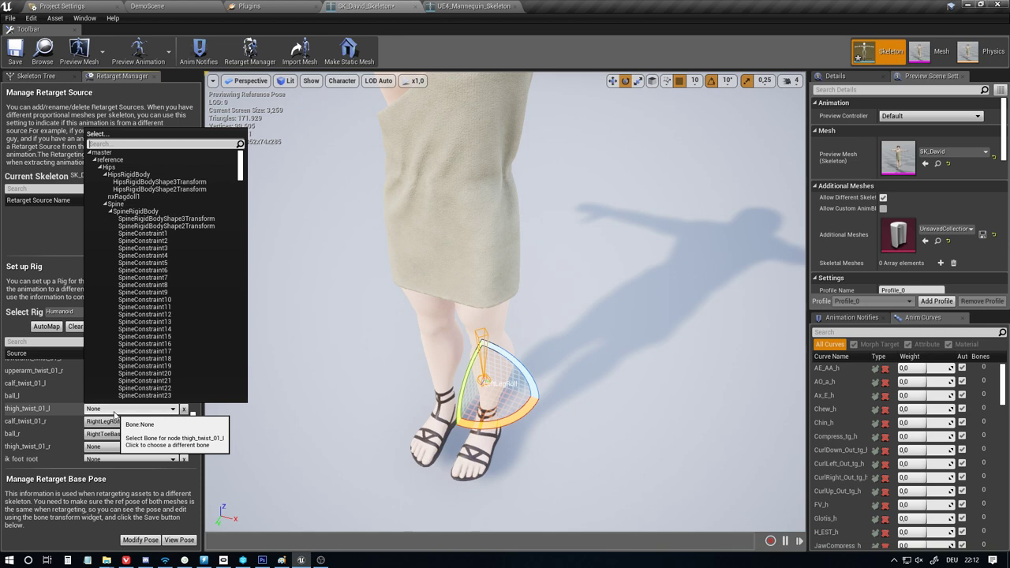
# Map the rig node thigh_twist_01_l to LeftUpLegRoll and thigh_twist_01_r to RightUpLegRoll
pyautogui.write('leftup')
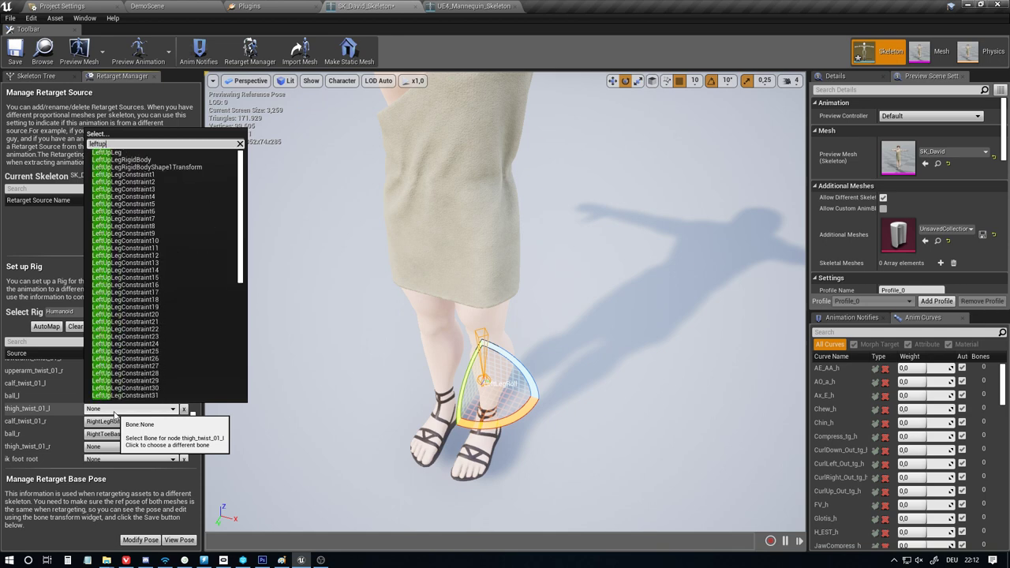
pyautogui.write('legroll')
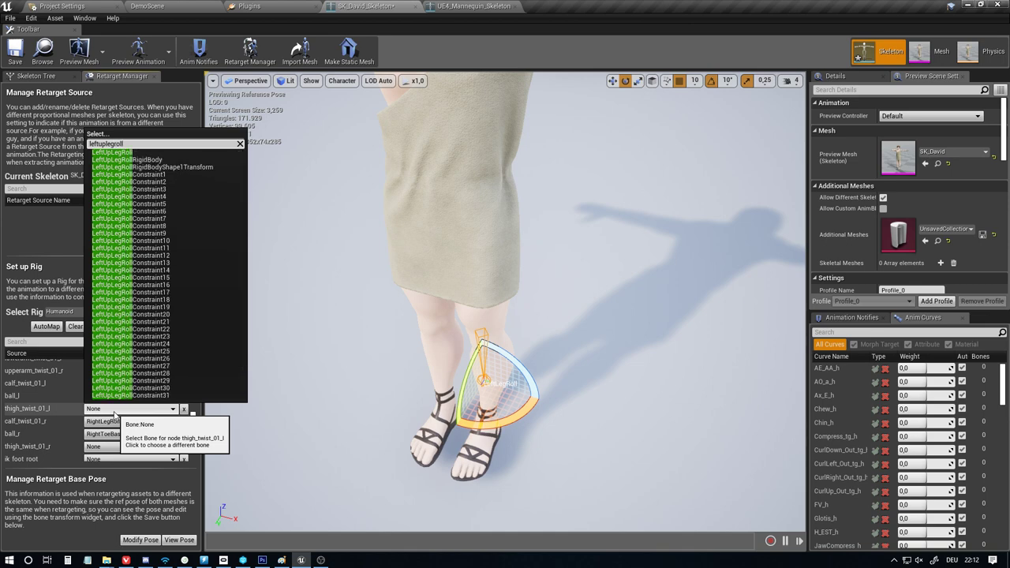
pyautogui.click(127, 159)
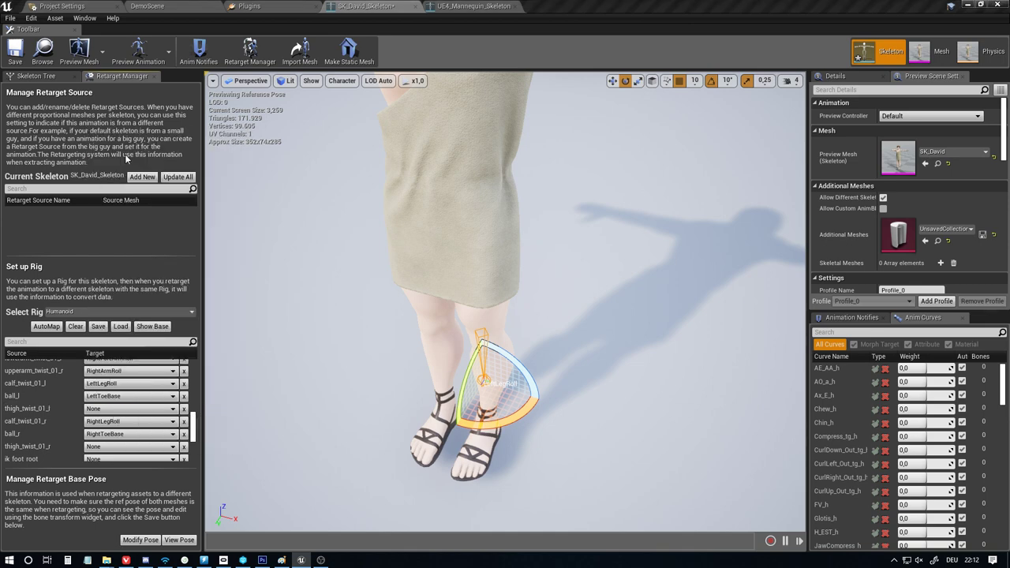
pyautogui.click(108, 447)
pyautogui.write('right')
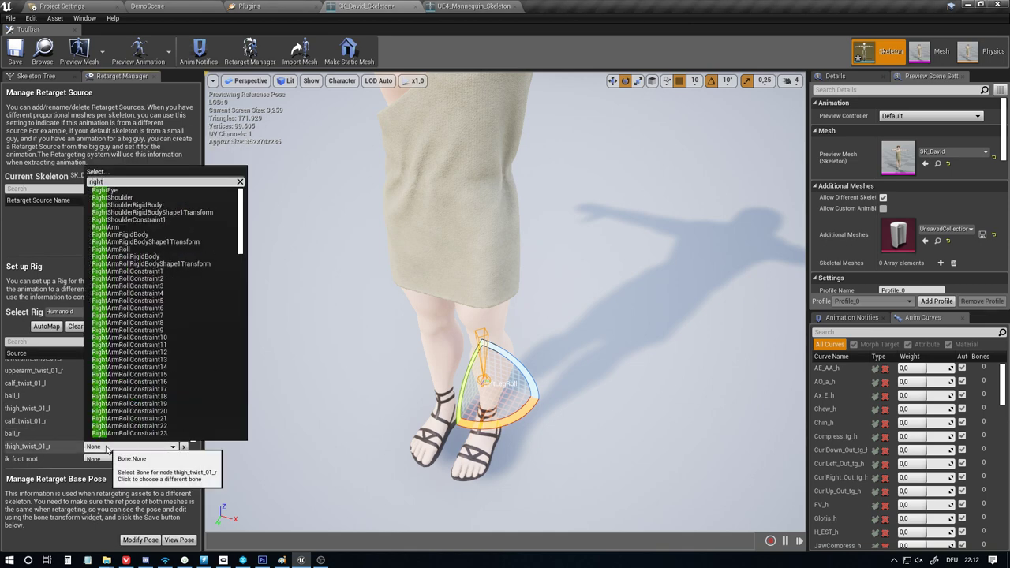
pyautogui.write('uplegroll')
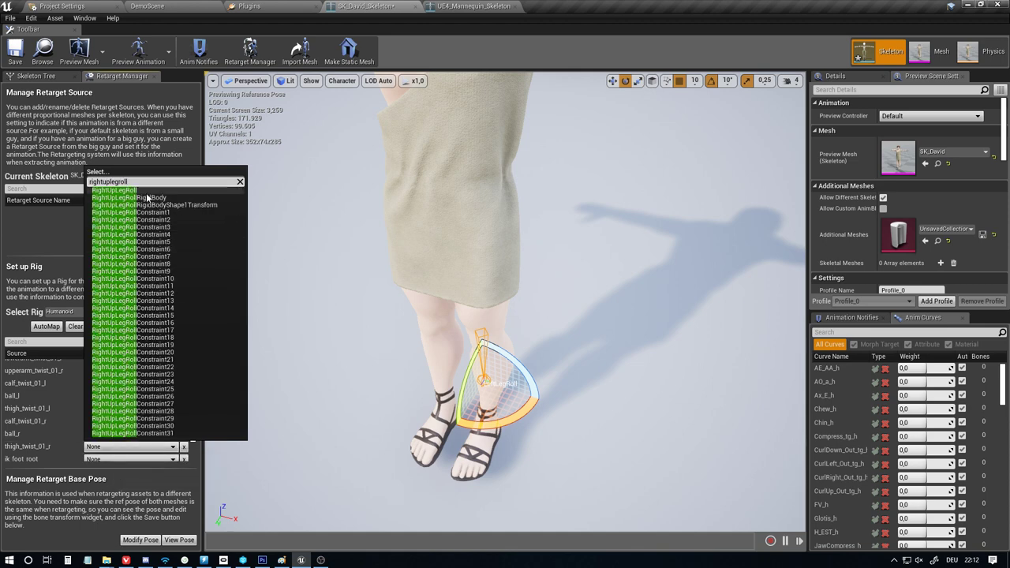
pyautogui.click(145, 191)
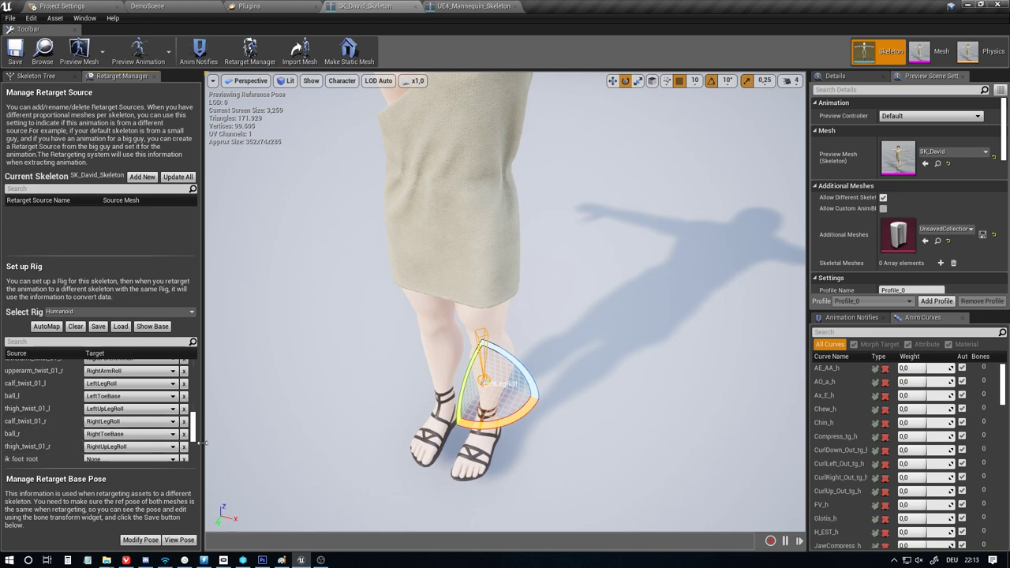
# Review the remaining IK nodes in the rig mapping and the leg bone hierarchy in the skeleton tree
pyautogui.scroll(-5, 195, 434)
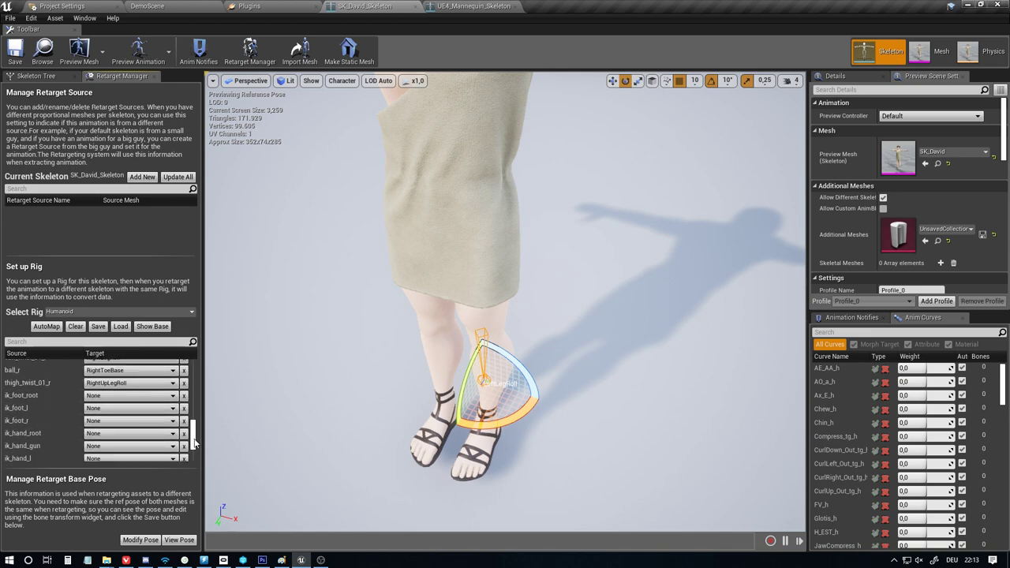
pyautogui.click(36, 76)
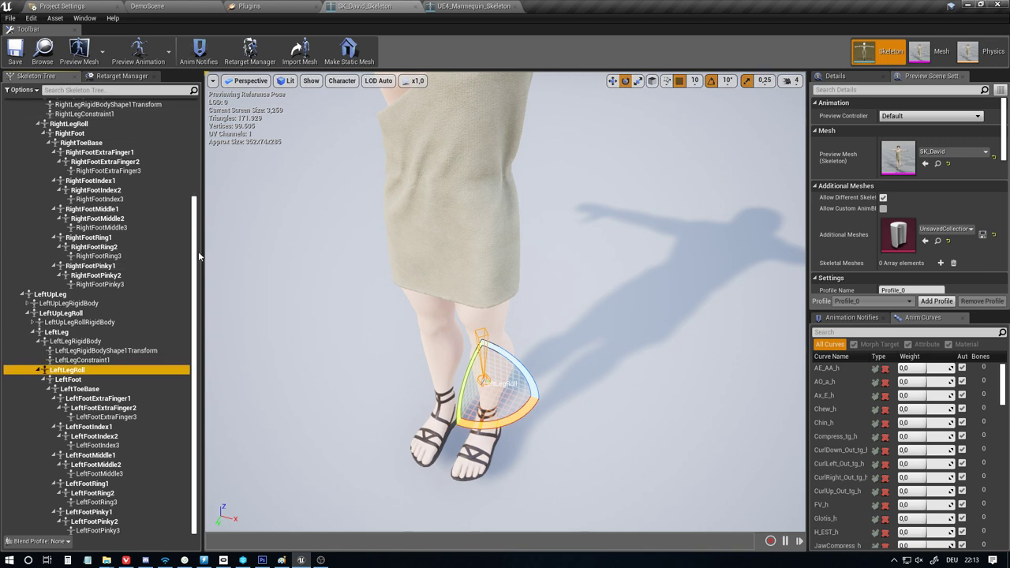
pyautogui.scroll(5, 195, 263)
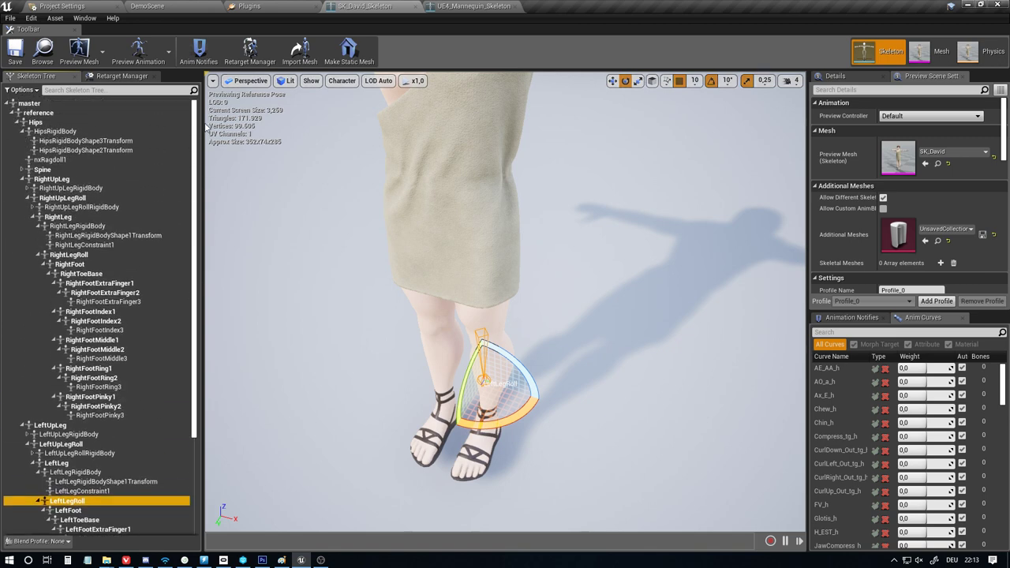
pyautogui.click(23, 179)
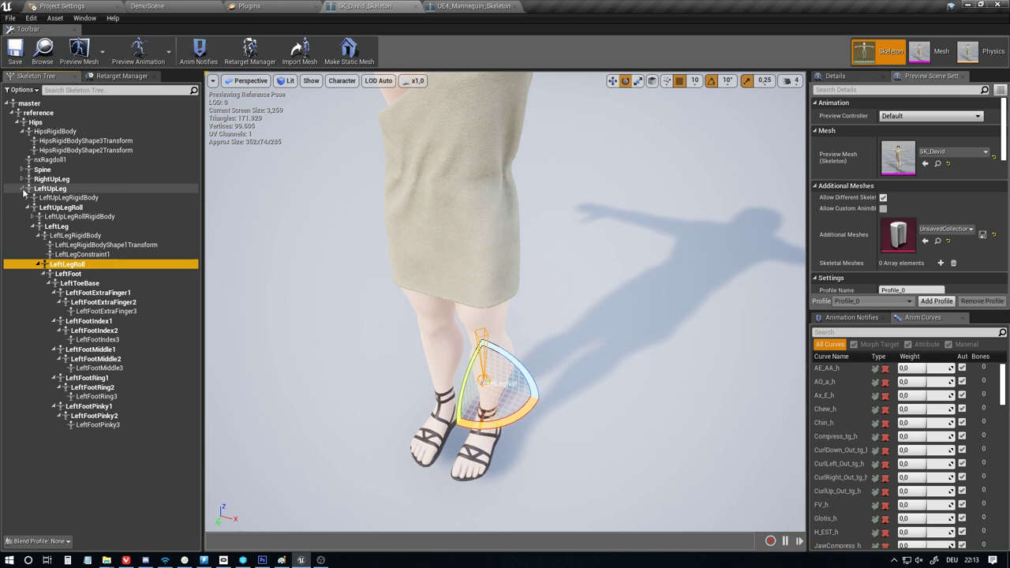
pyautogui.click(22, 189)
pyautogui.click(23, 189)
pyautogui.click(22, 179)
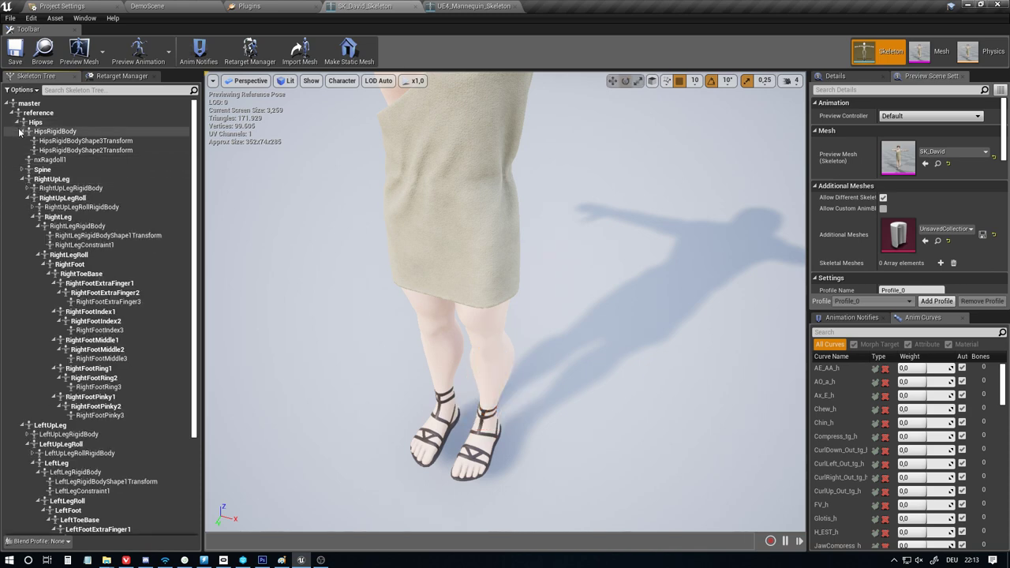
pyautogui.click(128, 76)
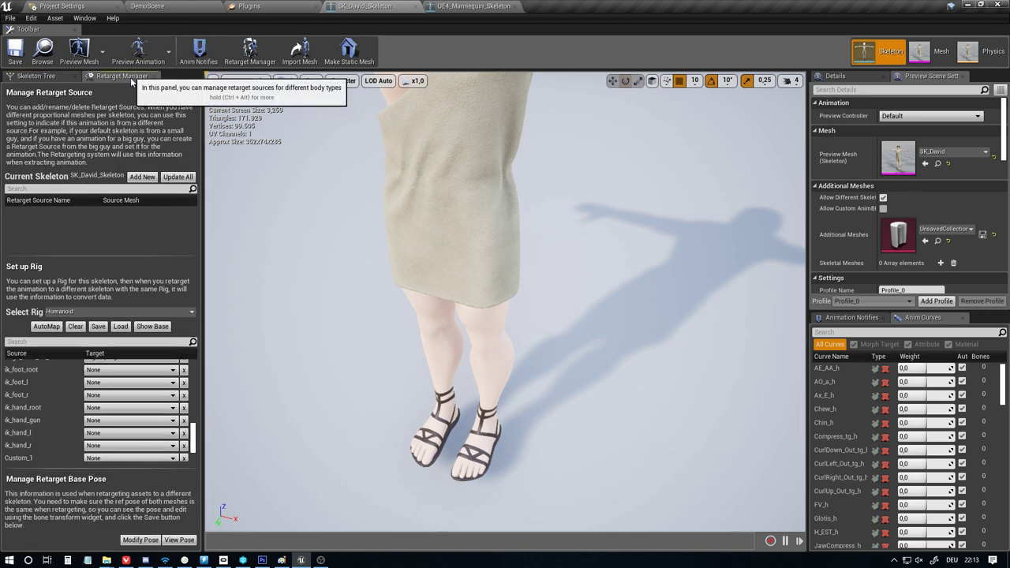
# Switch the SK_David_Skeleton viewport to the orthographic front view and frame the whole character
pyautogui.moveTo(372, 322)
pyautogui.mouseDown(button='right')
pyautogui.moveTo(372, 304)
pyautogui.moveTo(372, 322)
pyautogui.mouseUp(button='right')
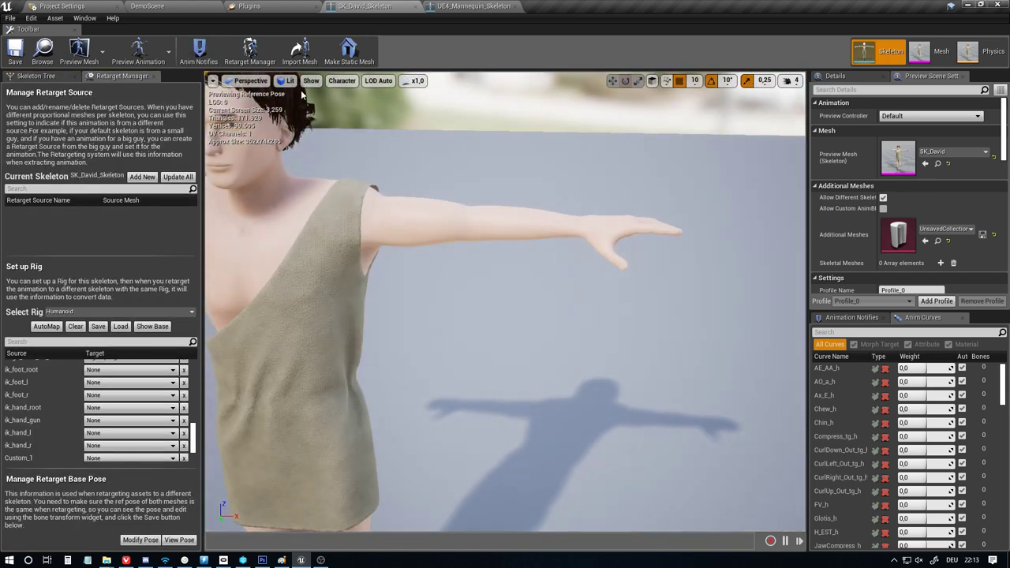
pyautogui.click(248, 81)
pyautogui.click(261, 120)
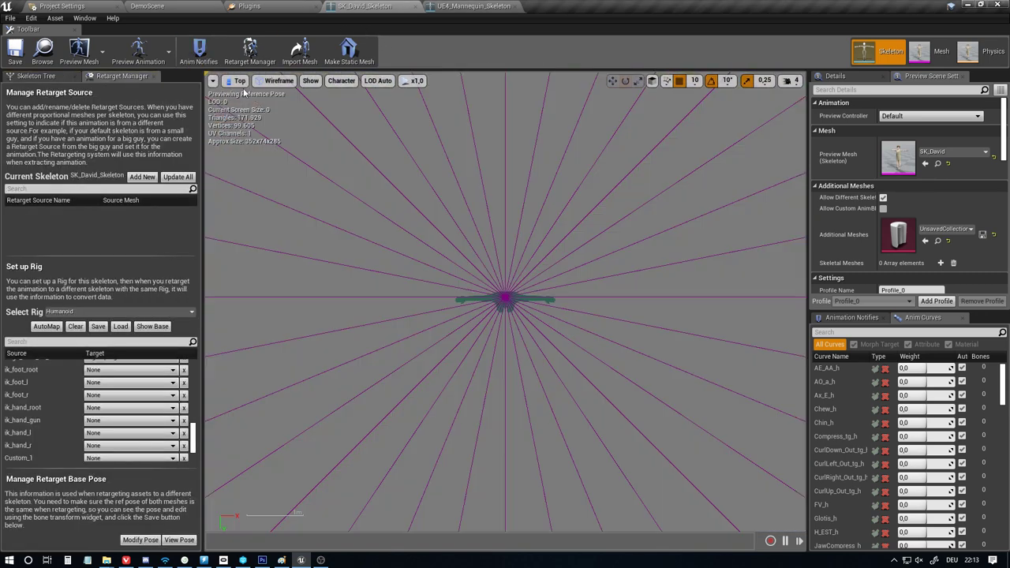
pyautogui.click(237, 80)
pyautogui.click(251, 164)
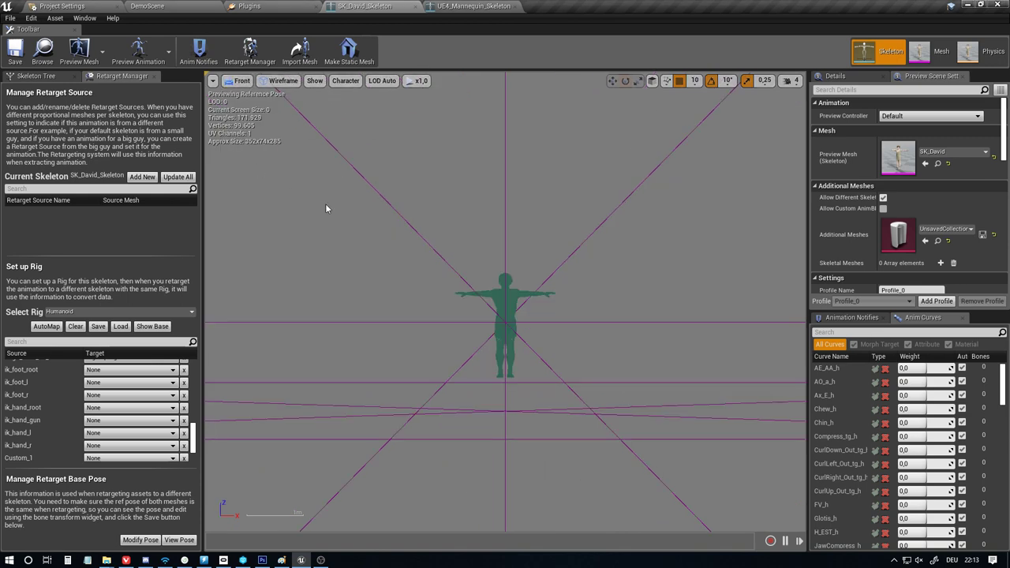
pyautogui.click(241, 81)
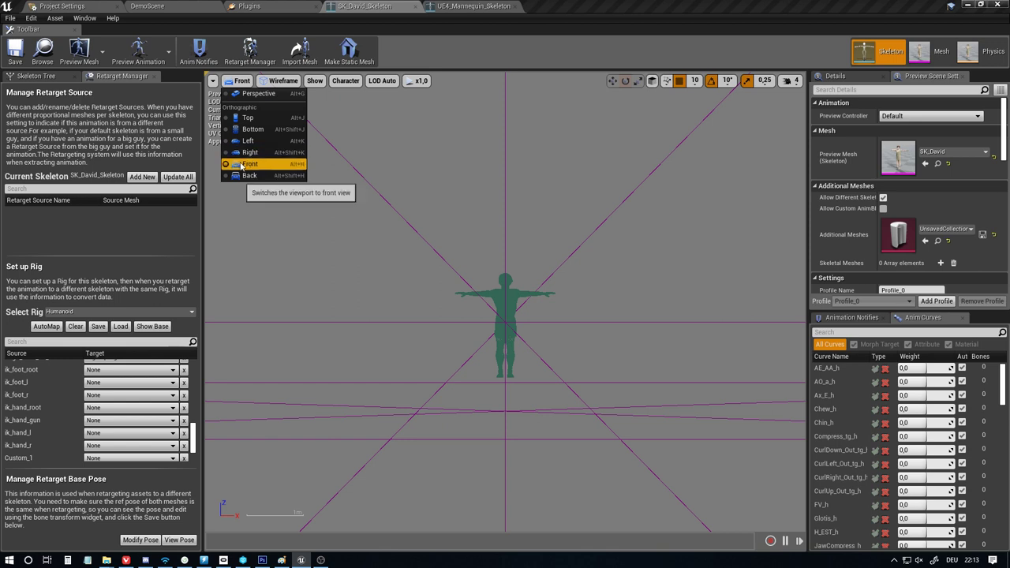
pyautogui.scroll(6, 552, 310)
pyautogui.scroll(-2, 568, 471)
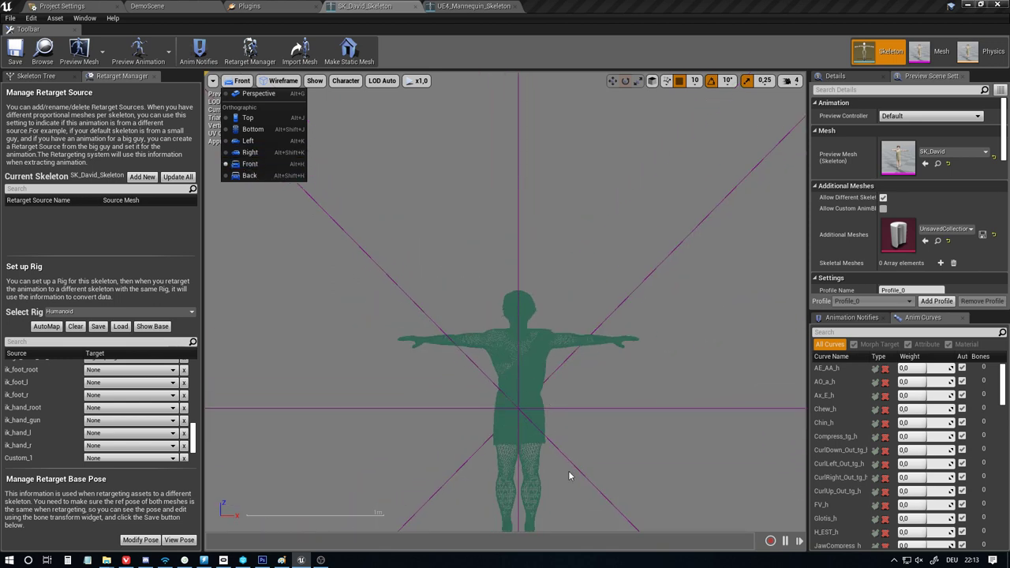
pyautogui.moveTo(571, 472); pyautogui.dragTo(563, 377, button='right')
pyautogui.scroll(1, 523, 329)
# Open UE4_Mannequin_Skeleton and set its viewport to the orthographic front view with the whole mannequin framed
pyautogui.click(473, 6)
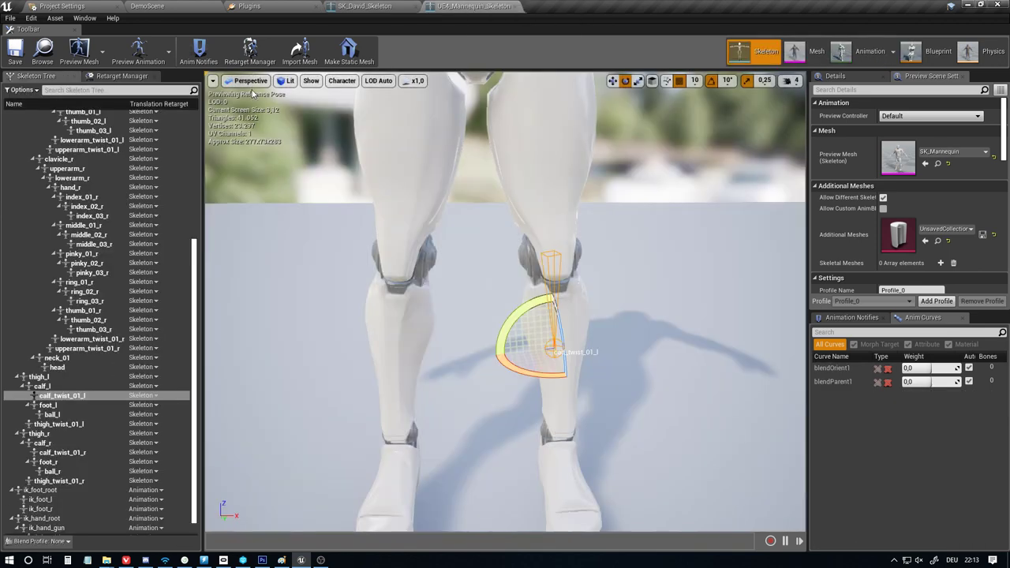
pyautogui.click(248, 80)
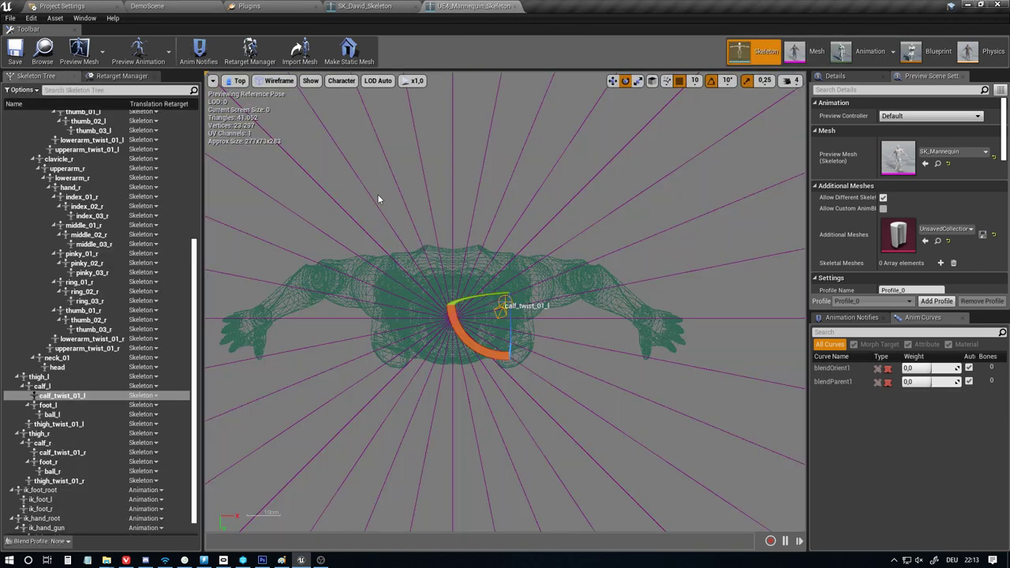
pyautogui.click(234, 81)
pyautogui.click(252, 168)
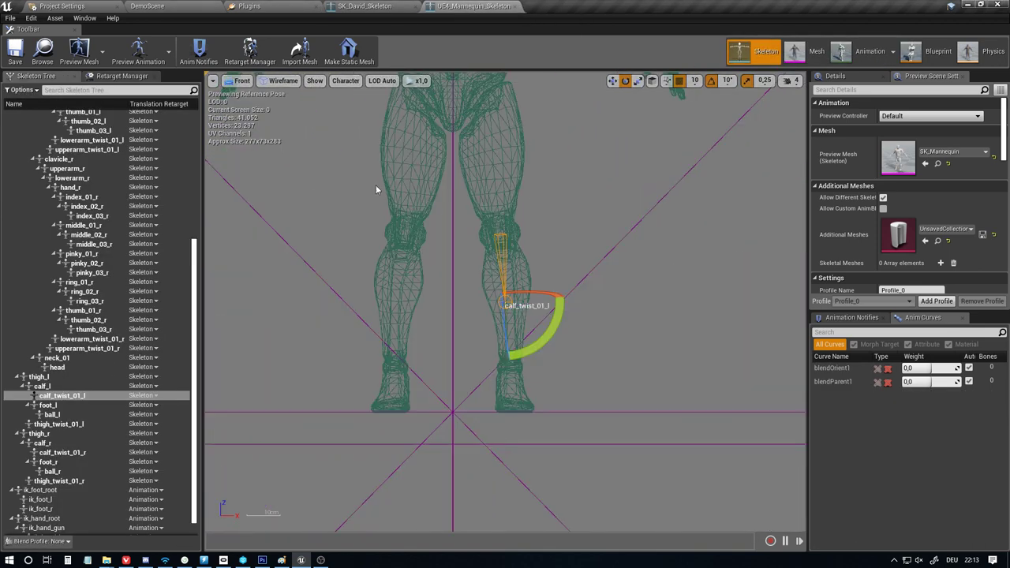
pyautogui.scroll(-5, 376, 185)
pyautogui.scroll(2, 431, 311)
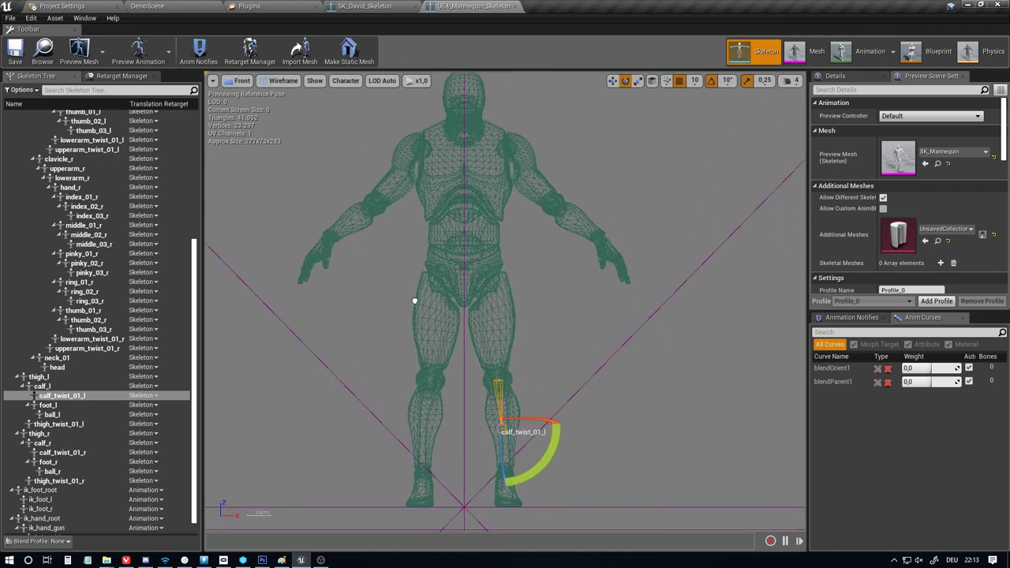
pyautogui.scroll(-3, 435, 320)
# Compare the reference poses of SK_David_Skeleton and UE4_Mannequin_Skeleton by alternating between the two assets
pyautogui.click(405, 8)
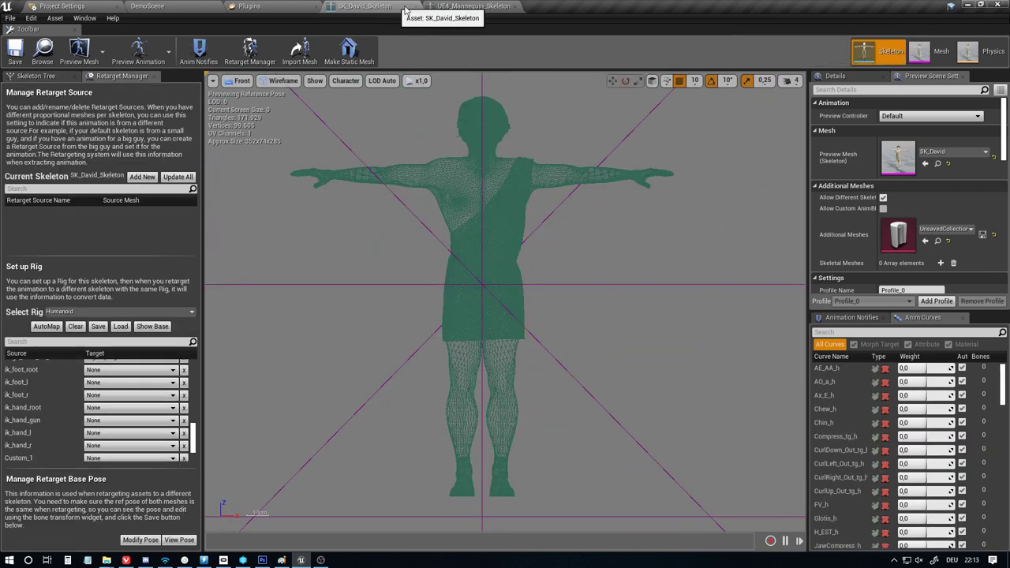
pyautogui.click(460, 4)
pyautogui.click(379, 6)
pyautogui.click(464, 5)
pyautogui.click(378, 6)
pyautogui.click(466, 4)
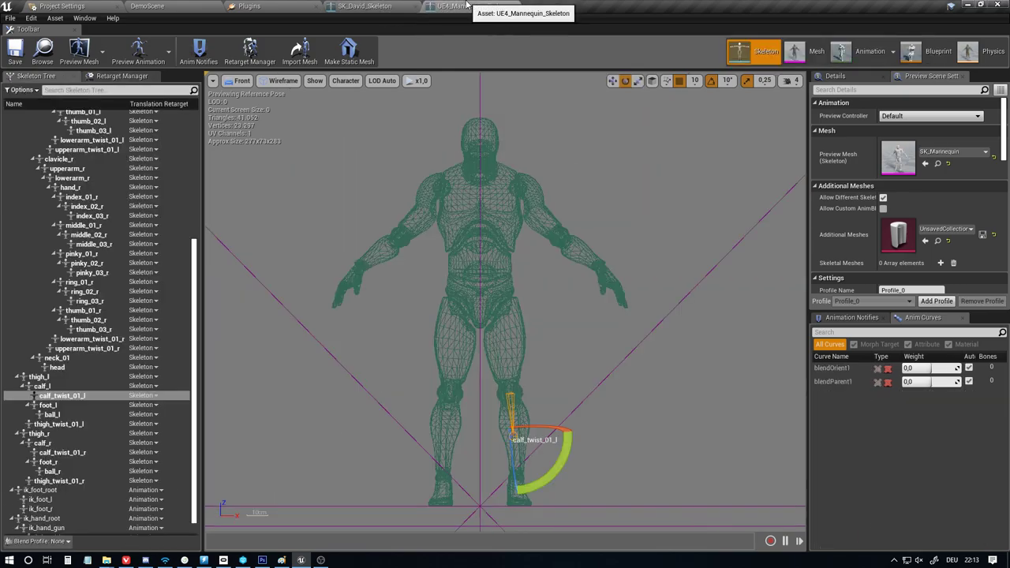
pyautogui.click(371, 6)
pyautogui.click(466, 6)
pyautogui.click(371, 7)
pyautogui.click(467, 6)
pyautogui.click(371, 7)
pyautogui.click(466, 6)
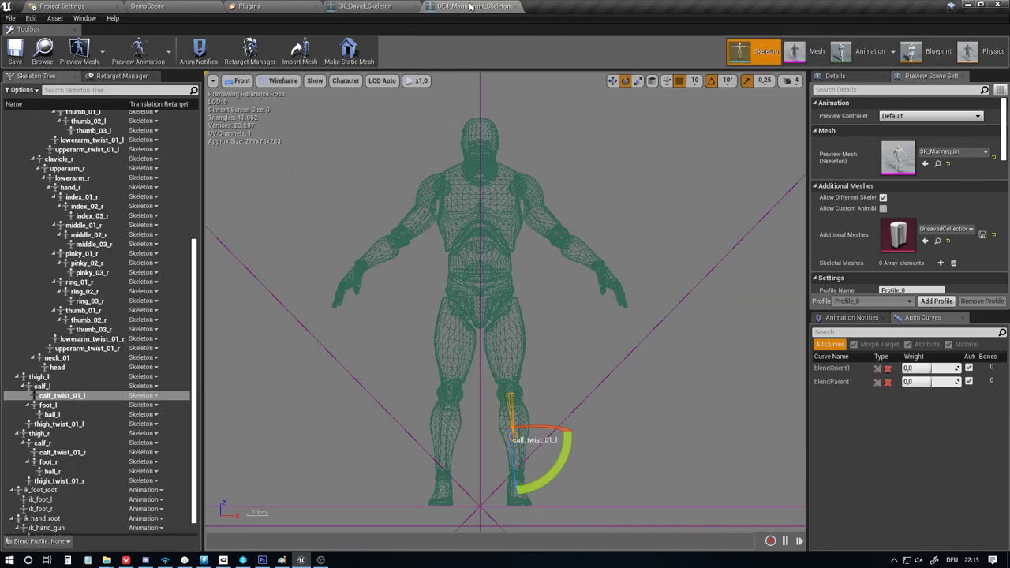
pyautogui.click(371, 6)
pyautogui.click(466, 7)
pyautogui.click(371, 6)
pyautogui.click(467, 6)
pyautogui.click(371, 6)
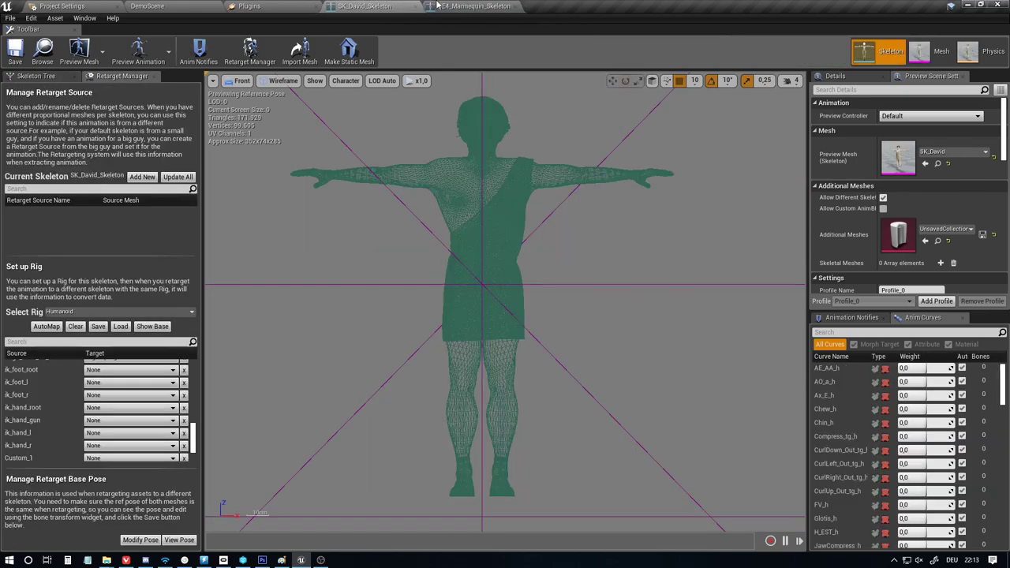
pyautogui.click(436, 7)
pyautogui.click(371, 6)
pyautogui.click(467, 7)
pyautogui.click(371, 6)
pyautogui.click(467, 7)
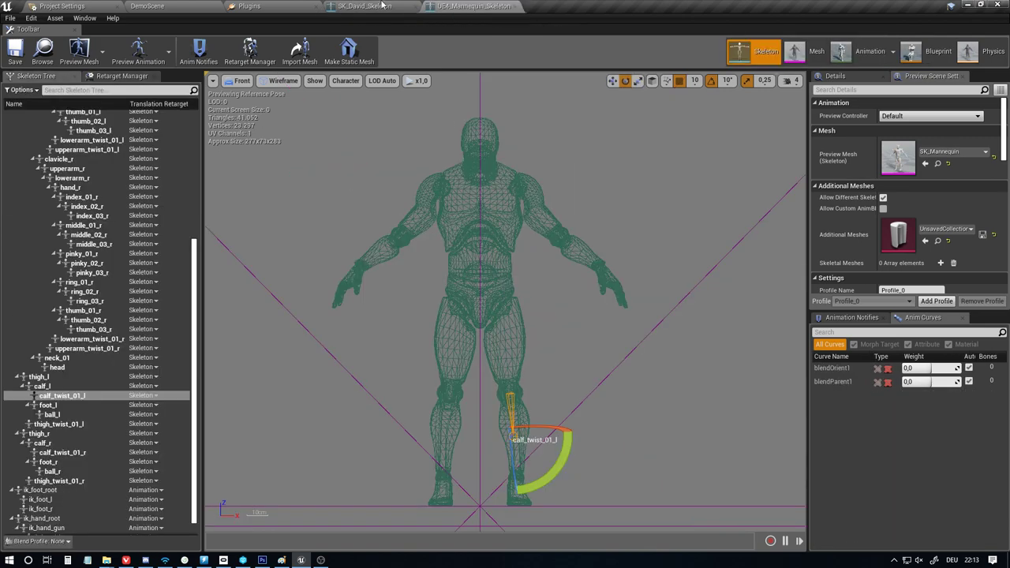
pyautogui.click(382, 6)
pyautogui.click(447, 6)
pyautogui.click(396, 6)
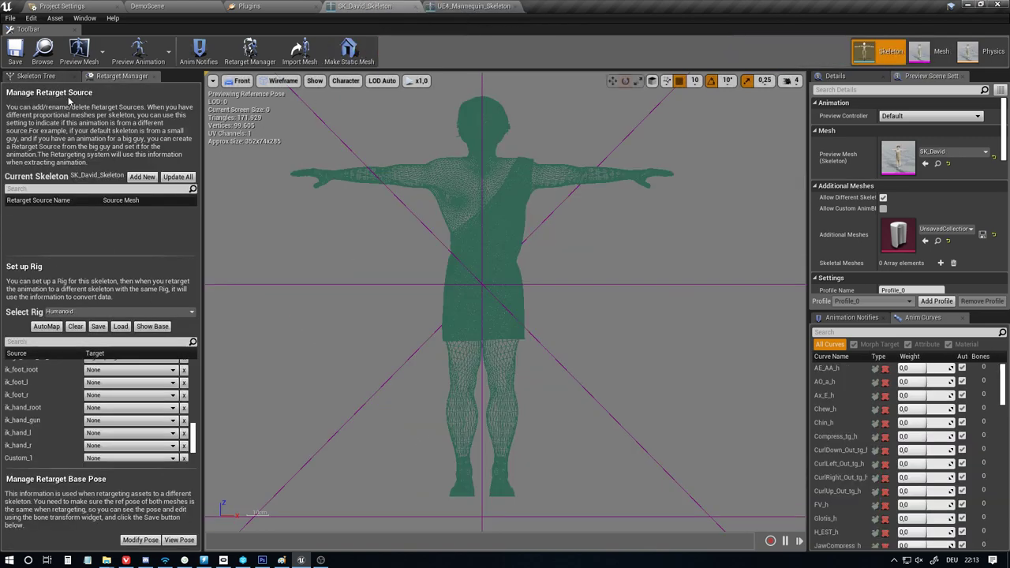
# Expand the Spine branch in SK_David_Skeleton's skeleton tree and collapse the constraint list under Spine1RigidBody
pyautogui.click(35, 76)
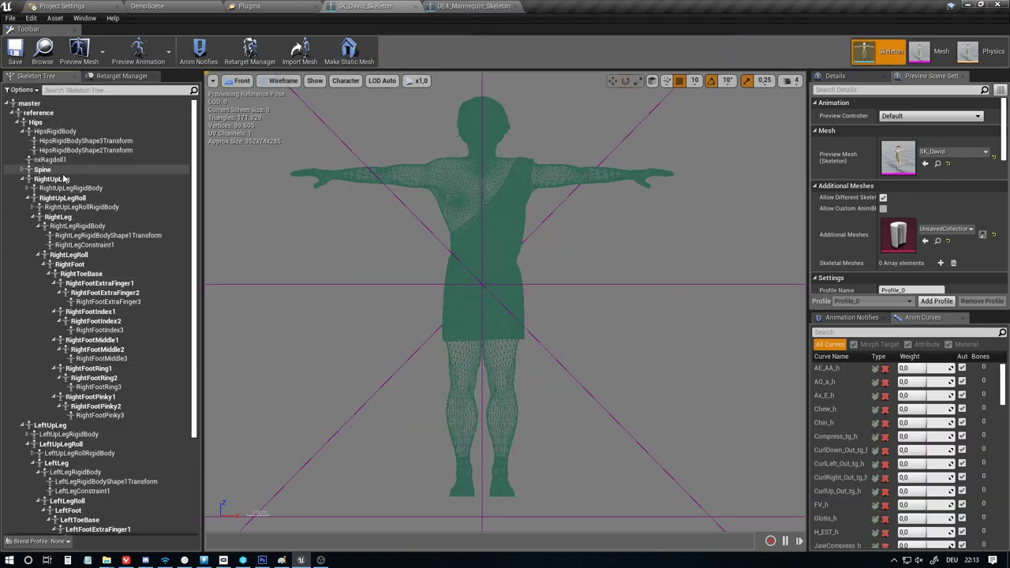
pyautogui.scroll(-5, 73, 256)
pyautogui.scroll(5, 70, 290)
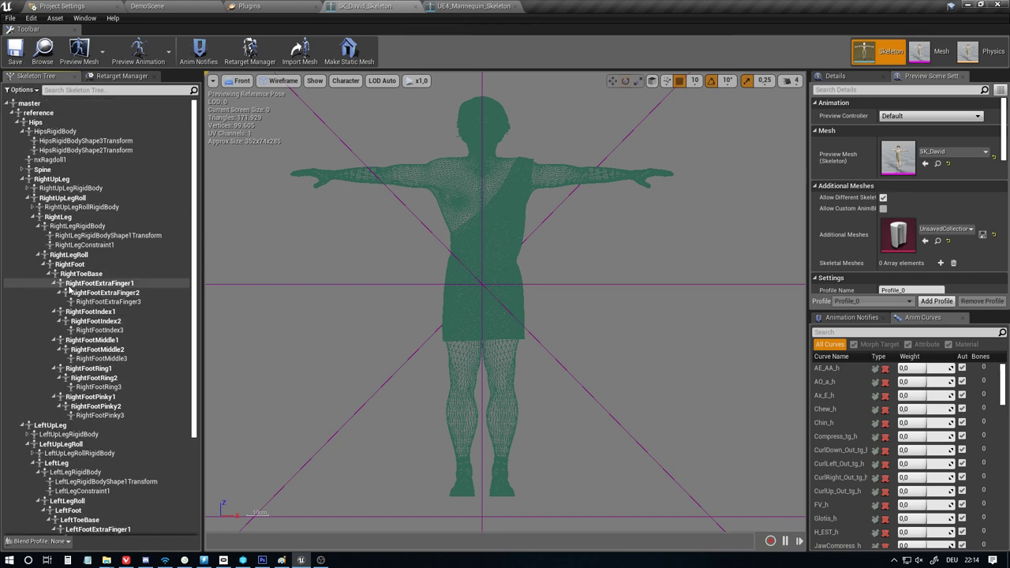
pyautogui.click(22, 169)
pyautogui.click(32, 188)
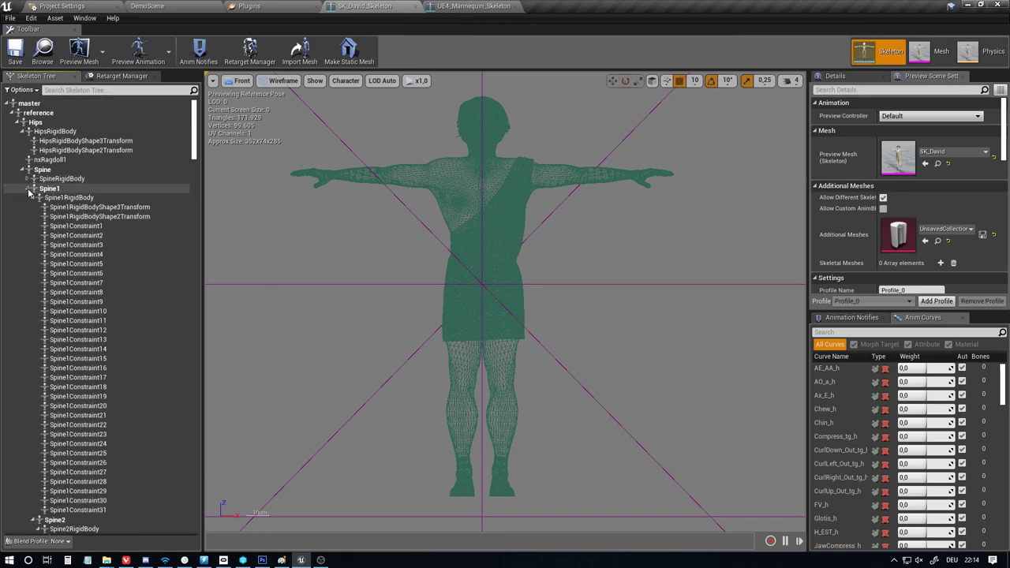
pyautogui.click(36, 199)
pyautogui.click(32, 198)
pyautogui.click(32, 207)
pyautogui.click(37, 209)
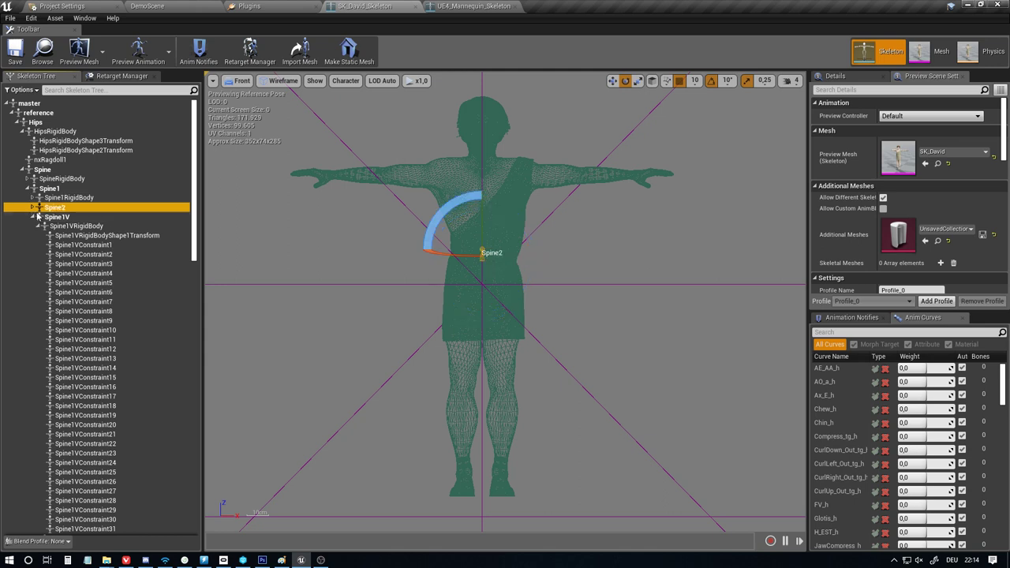
# Expand Spine2 and collapse the Spine2RigidBody, Spine3RigidBody and Neck branches to reach the shoulder bones
pyautogui.click(33, 208)
pyautogui.click(39, 217)
pyautogui.click(38, 227)
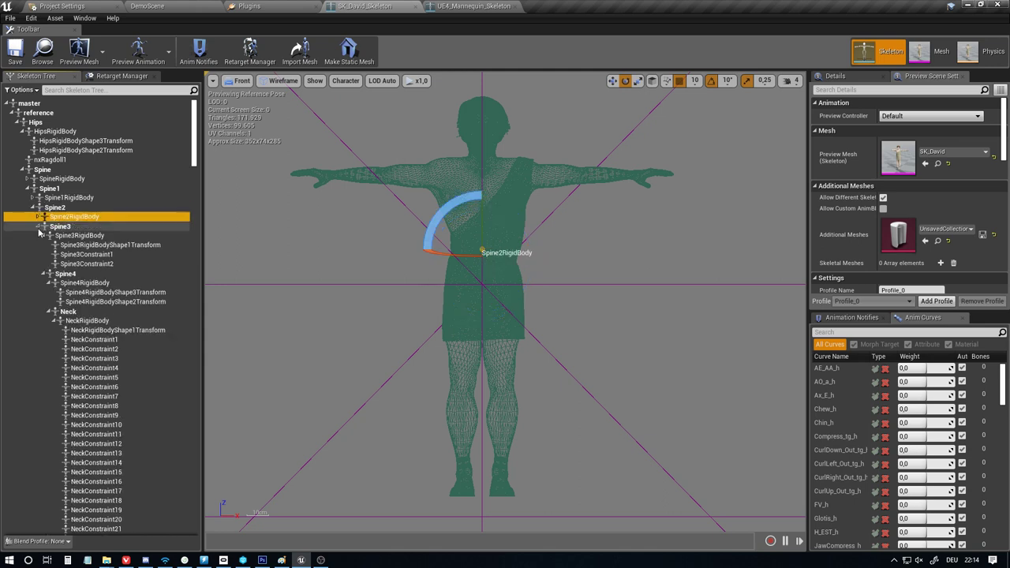
pyautogui.click(45, 237)
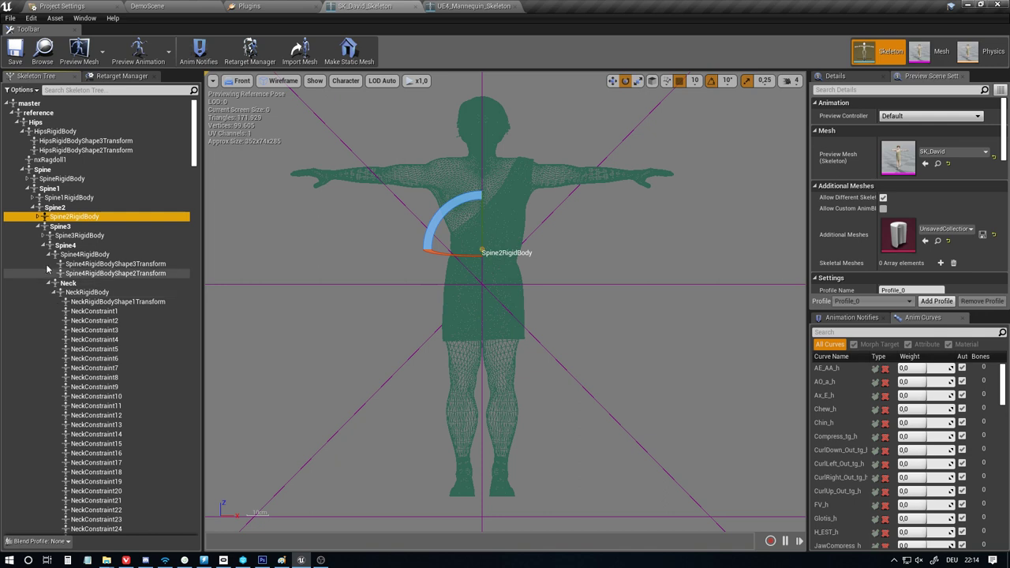
pyautogui.click(49, 284)
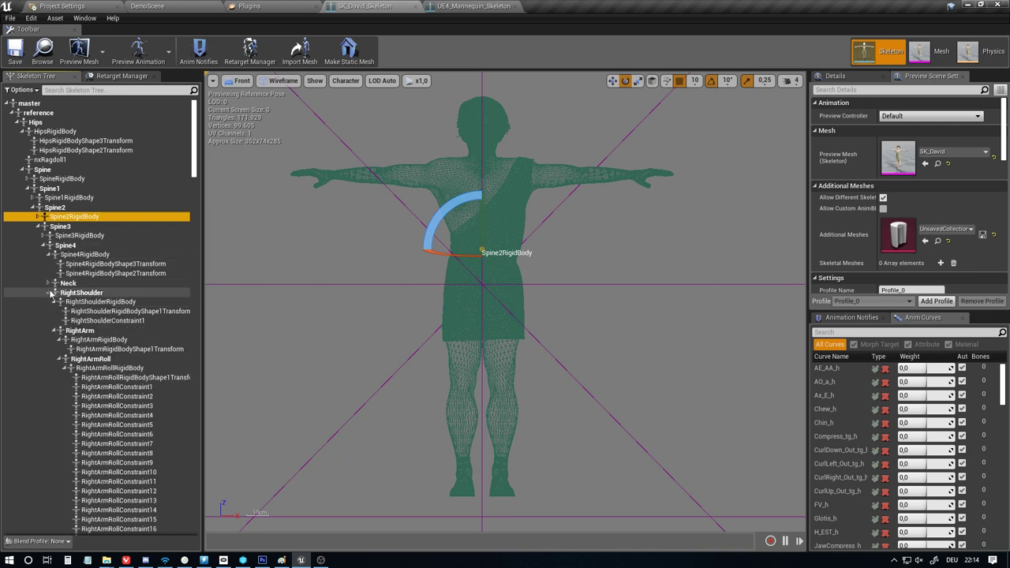
# Set the rotation snap to 5° and rotate the RightArm bone down, checking its slope against UE4_Mannequin_Skeleton
pyautogui.click(71, 294)
pyautogui.click(80, 332)
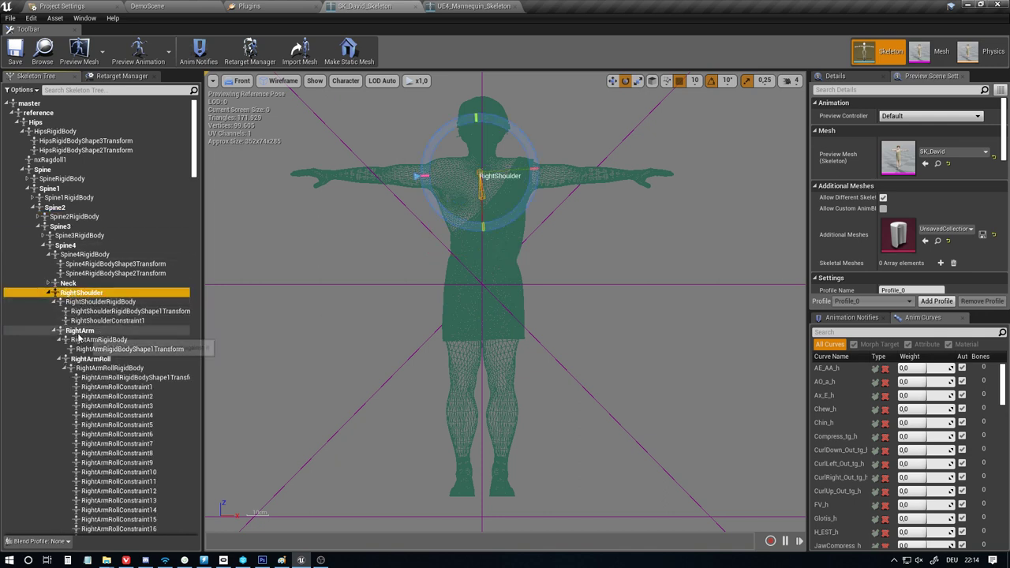
pyautogui.click(725, 81)
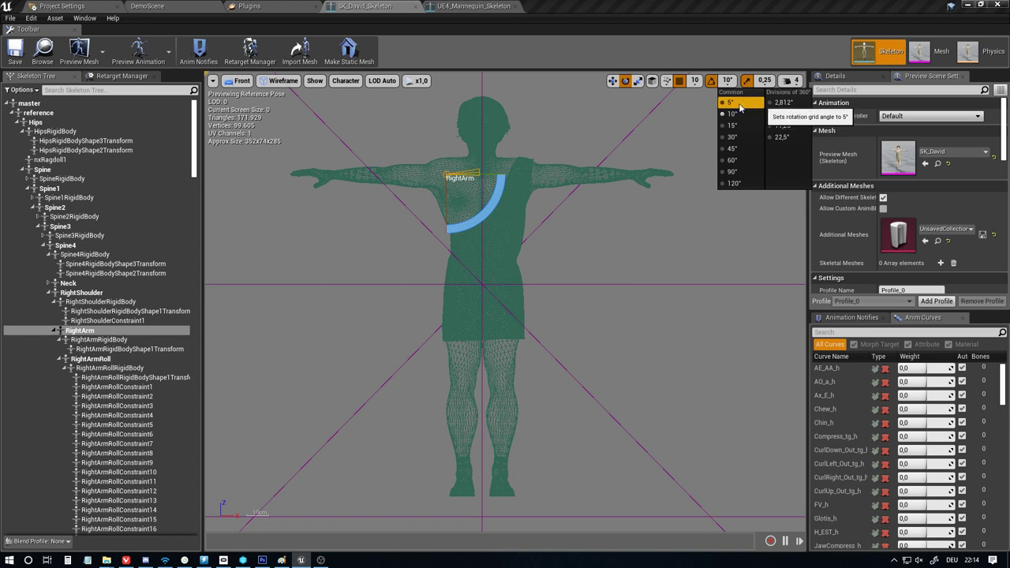
pyautogui.click(742, 106)
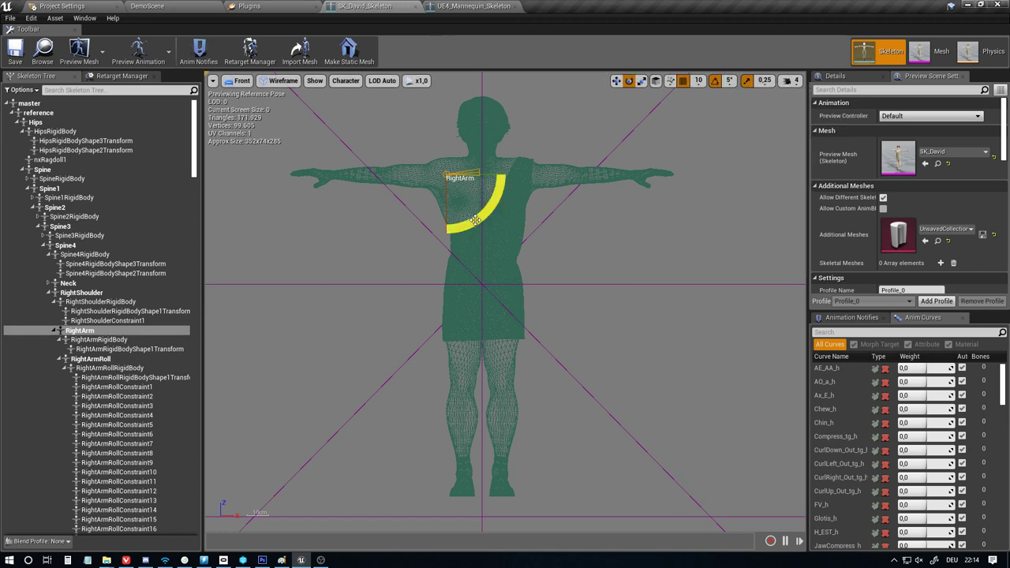
pyautogui.moveTo(474, 220); pyautogui.dragTo(384, 240)
pyautogui.click(482, 6)
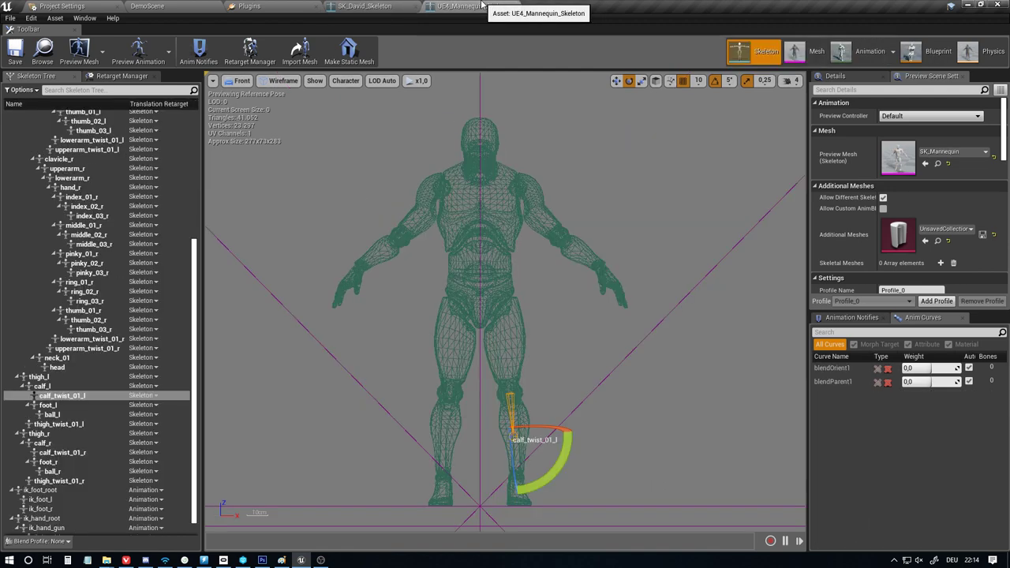
pyautogui.click(364, 6)
pyautogui.click(466, 5)
pyautogui.click(364, 5)
pyautogui.click(466, 6)
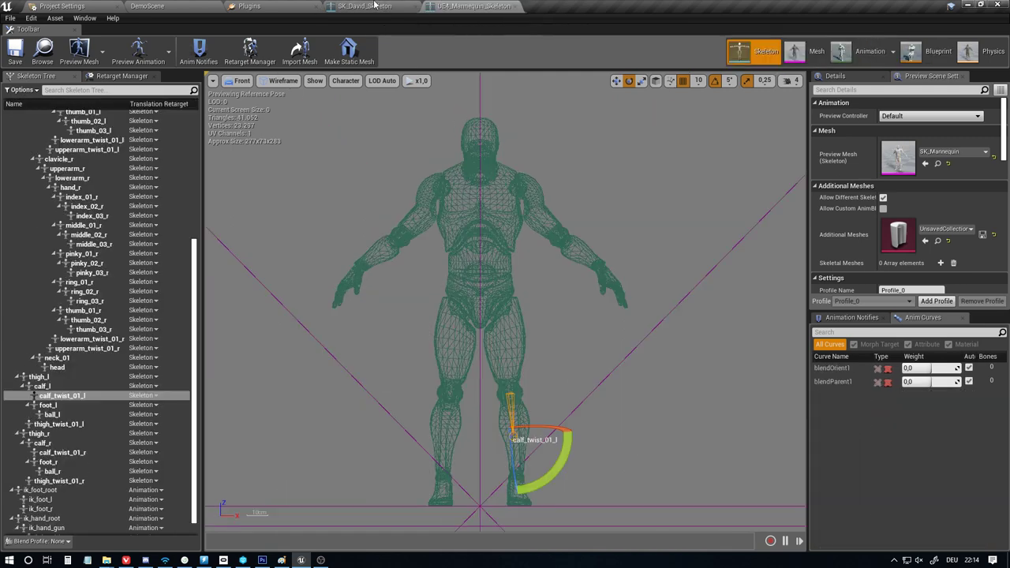
pyautogui.click(375, 5)
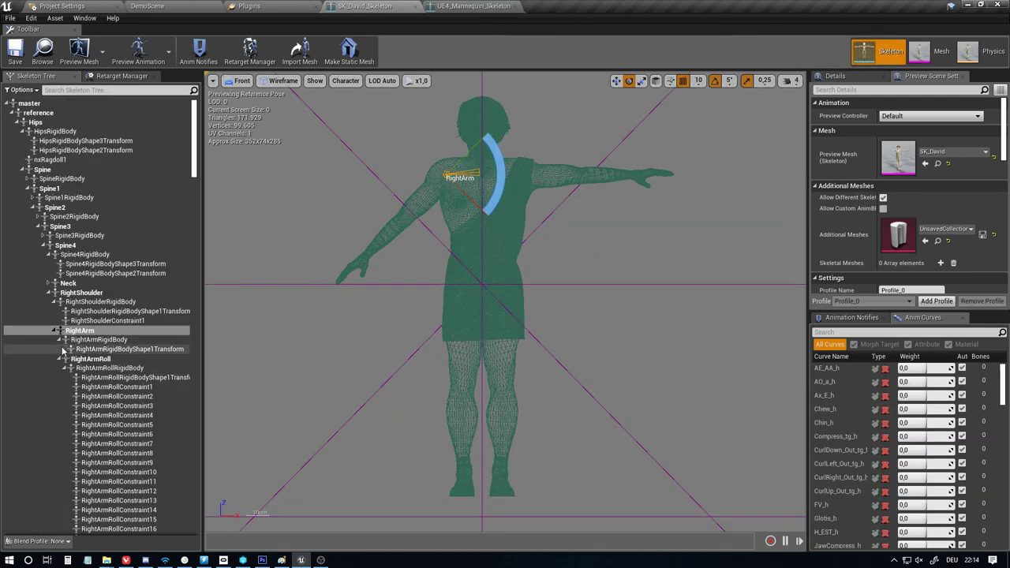
# Collapse the RightArmRigidBody and RightArmRoll branches and rotate the LeftArm bone down to mirror the right arm
pyautogui.click(59, 339)
pyautogui.click(59, 349)
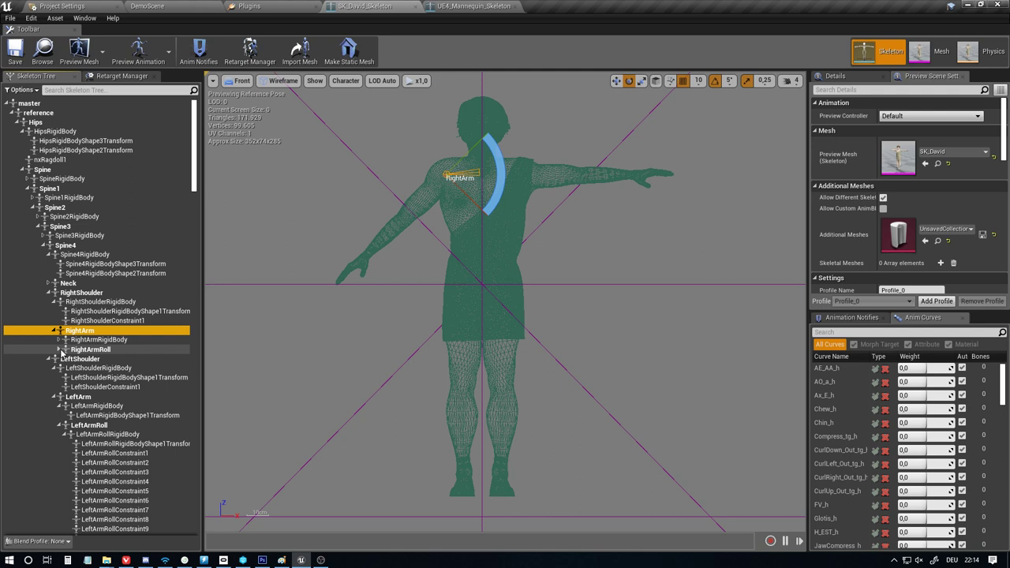
pyautogui.click(78, 396)
pyautogui.moveTo(494, 225)
pyautogui.mouseDown()
pyautogui.moveTo(474, 245)
pyautogui.moveTo(495, 225)
pyautogui.mouseUp()
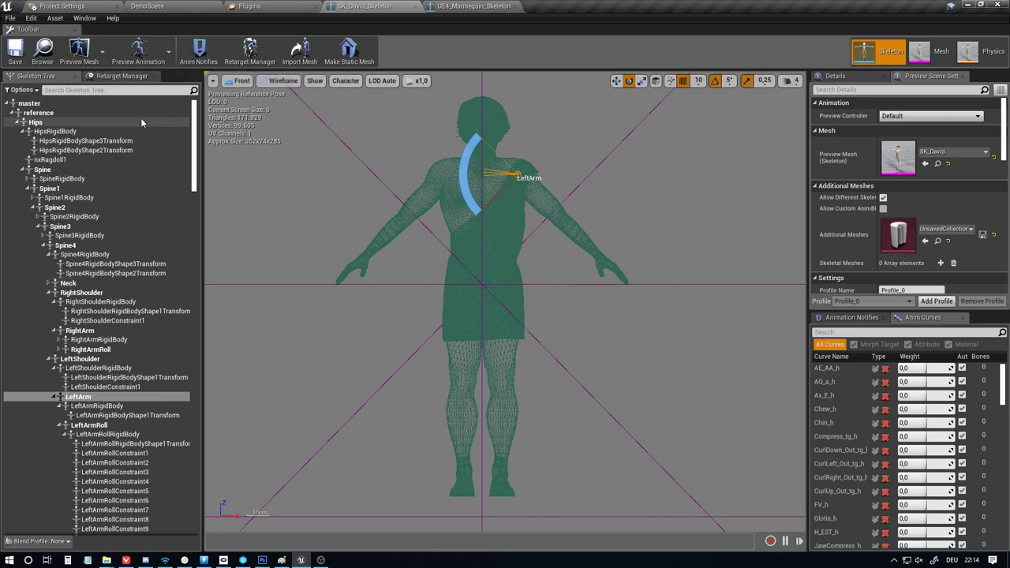
pyautogui.click(91, 425)
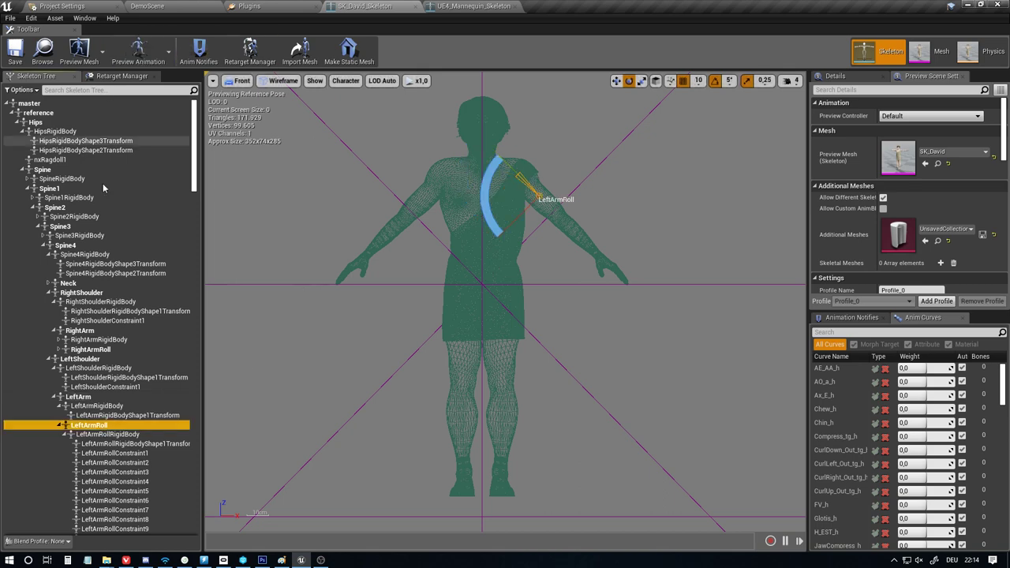
pyautogui.press('Up')
pyautogui.press('Up')
pyautogui.press('Up')
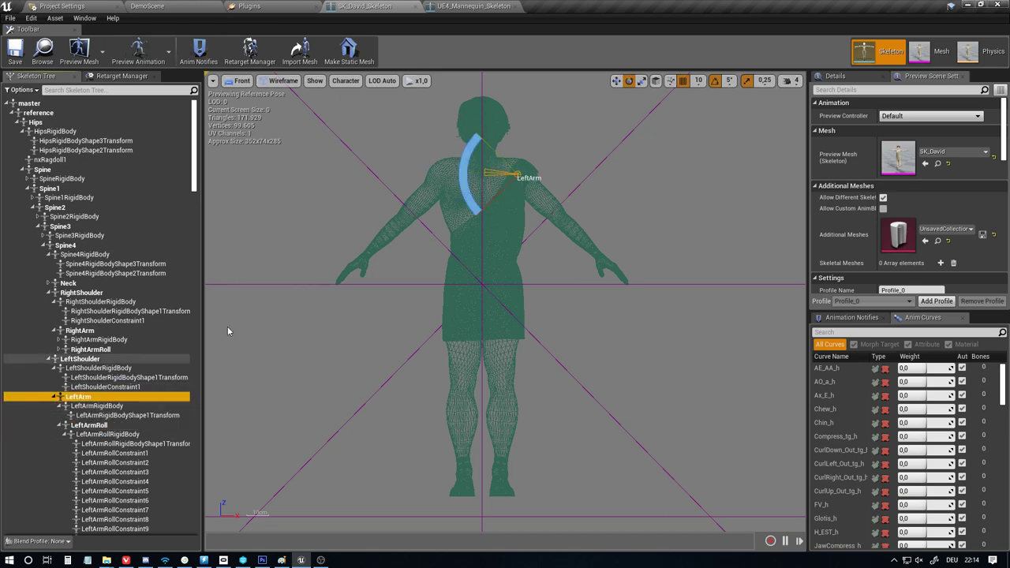
# Compare the lowered arms of SK_David_Skeleton with UE4_Mannequin_Skeleton by alternating between the two assets
pyautogui.click(470, 5)
pyautogui.click(365, 5)
pyautogui.click(470, 6)
pyautogui.click(353, 6)
pyautogui.click(451, 7)
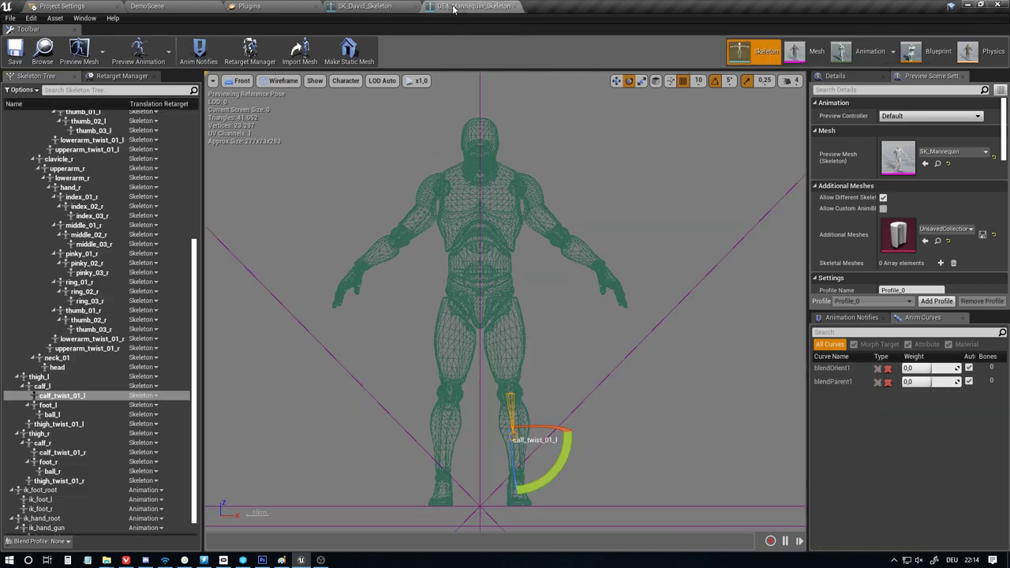
pyautogui.click(354, 5)
pyautogui.click(443, 6)
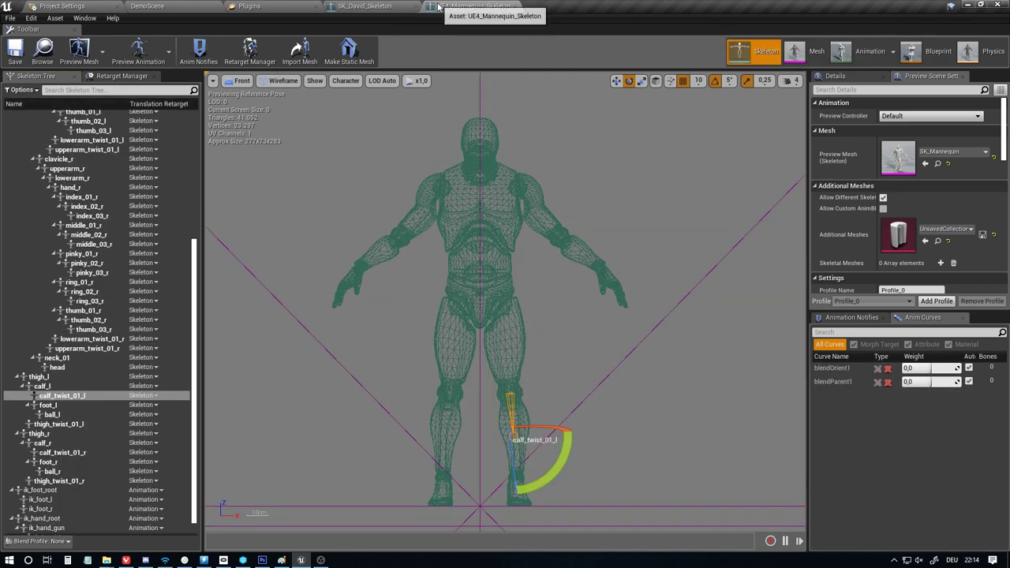
pyautogui.click(343, 5)
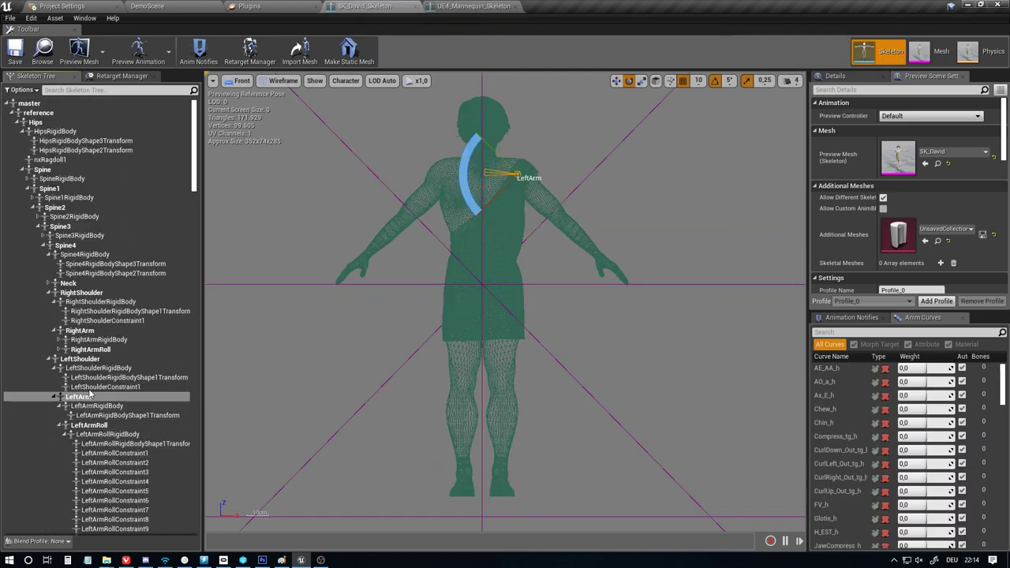
# Expand RightArmRoll and RightForeArm down to the RightHand bone and collapse the RightArmRollRigidBody constraint list
pyautogui.click(61, 350)
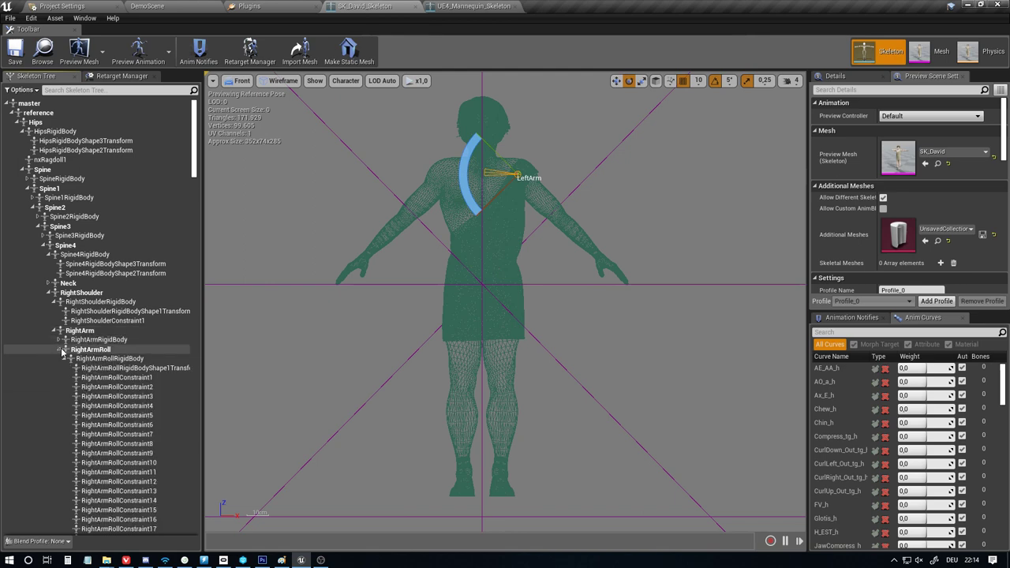
pyautogui.scroll(-3, 63, 353)
pyautogui.click(64, 275)
pyautogui.click(65, 285)
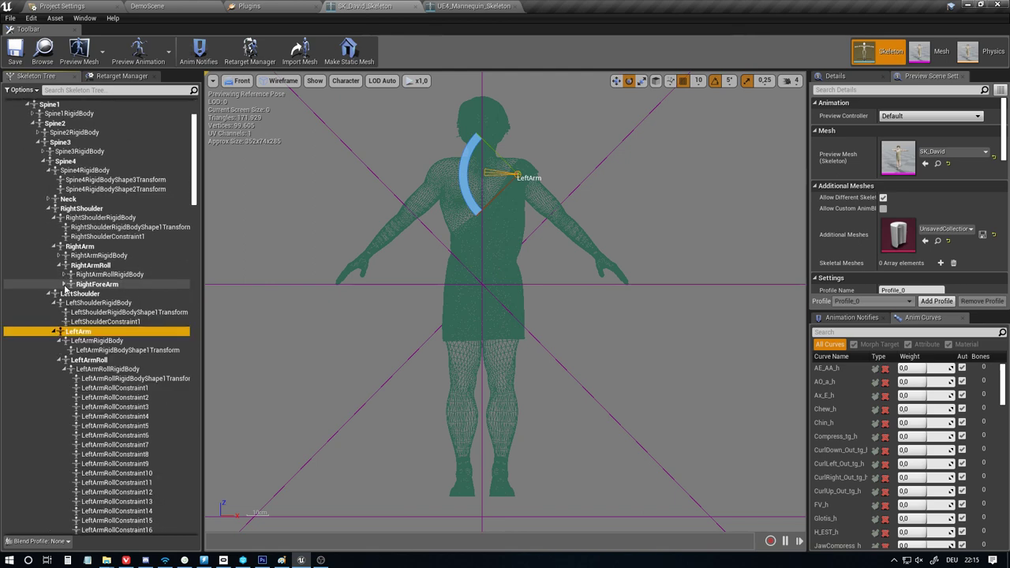
pyautogui.click(64, 285)
pyautogui.click(76, 303)
pyautogui.click(75, 304)
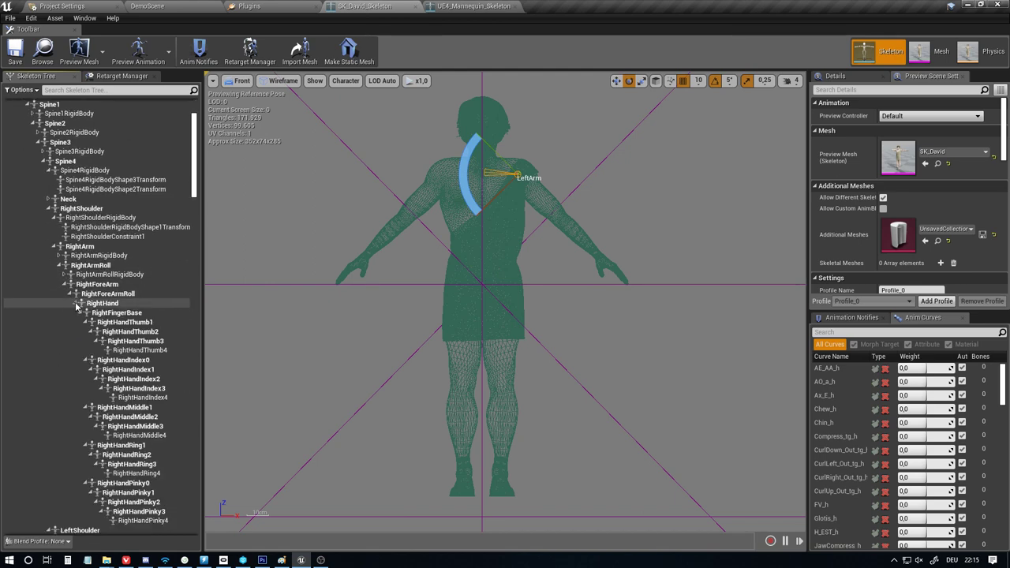
# Rotate the RightHand bone 10° downward and check the hand's angle against UE4_Mannequin_Skeleton
pyautogui.click(93, 304)
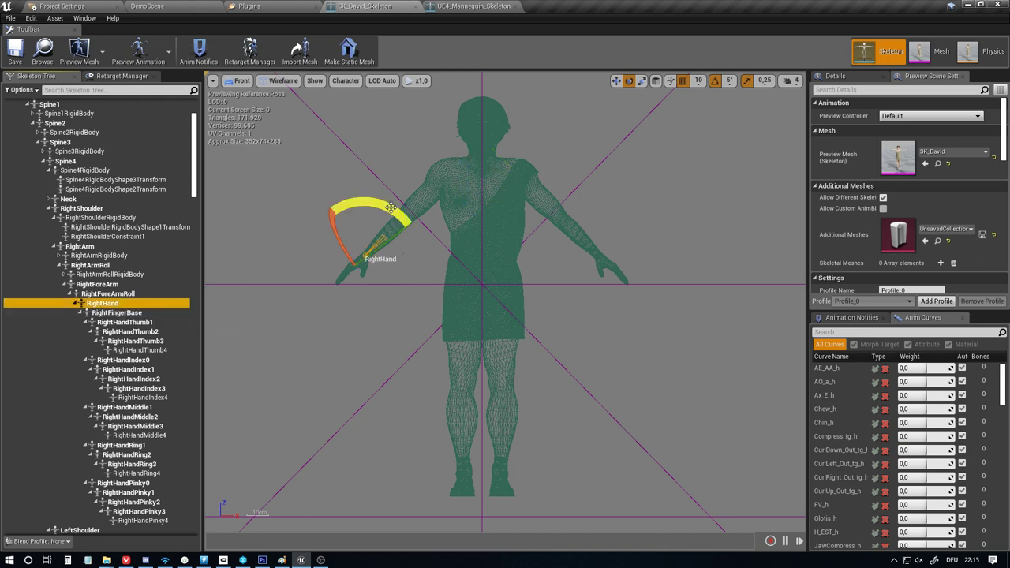
pyautogui.moveTo(391, 207); pyautogui.dragTo(392, 212)
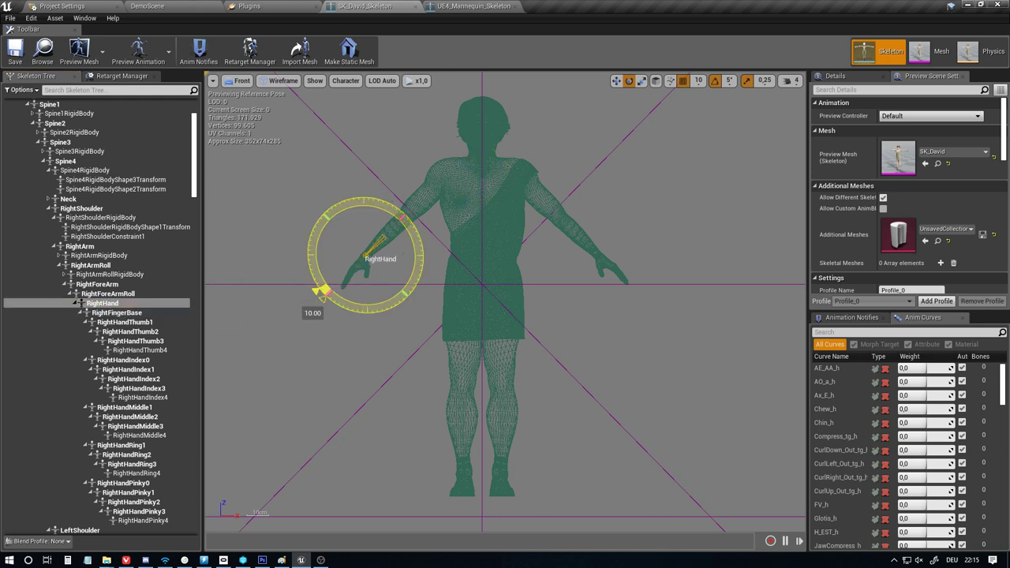
pyautogui.moveTo(322, 293); pyautogui.dragTo(324, 294)
pyautogui.click(472, 7)
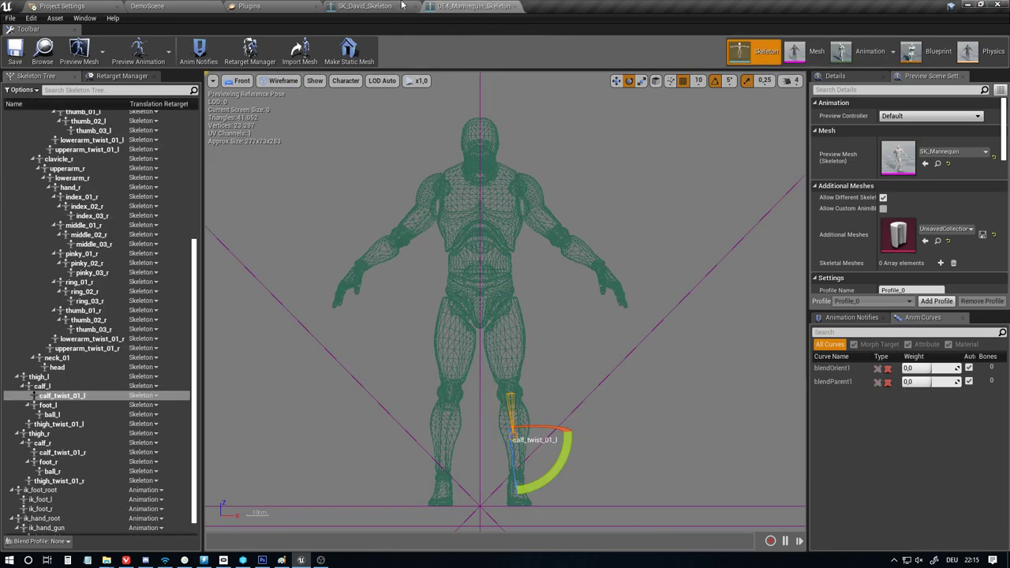
pyautogui.click(395, 6)
pyautogui.click(473, 7)
pyautogui.click(371, 7)
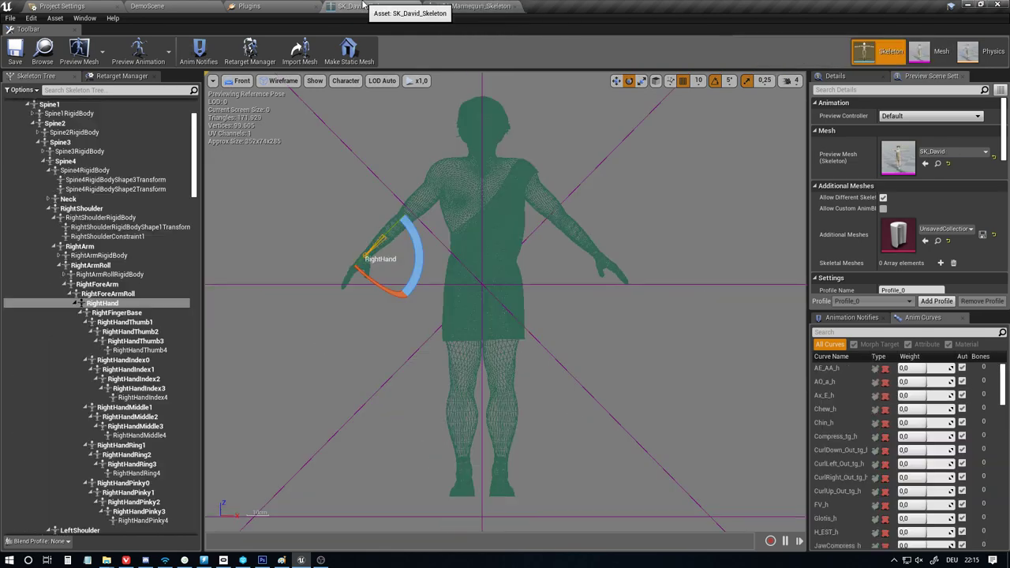
# Collapse the RightHand branch and rotate the LeftHand bone downward to mirror the right hand
pyautogui.click(75, 304)
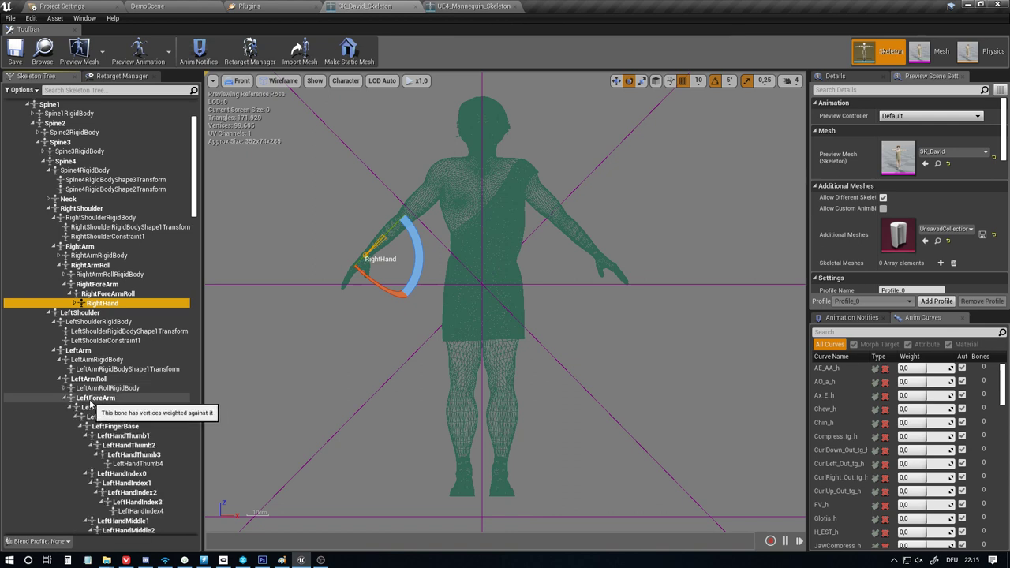
pyautogui.click(101, 417)
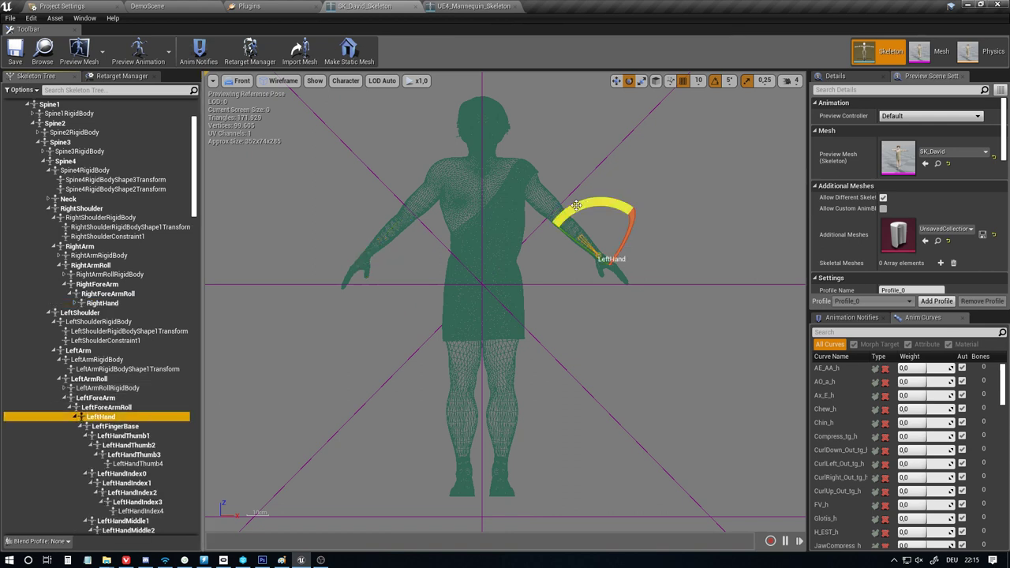
pyautogui.moveTo(577, 206)
pyautogui.mouseDown()
pyautogui.moveTo(552, 219)
pyautogui.moveTo(570, 209)
pyautogui.mouseUp()
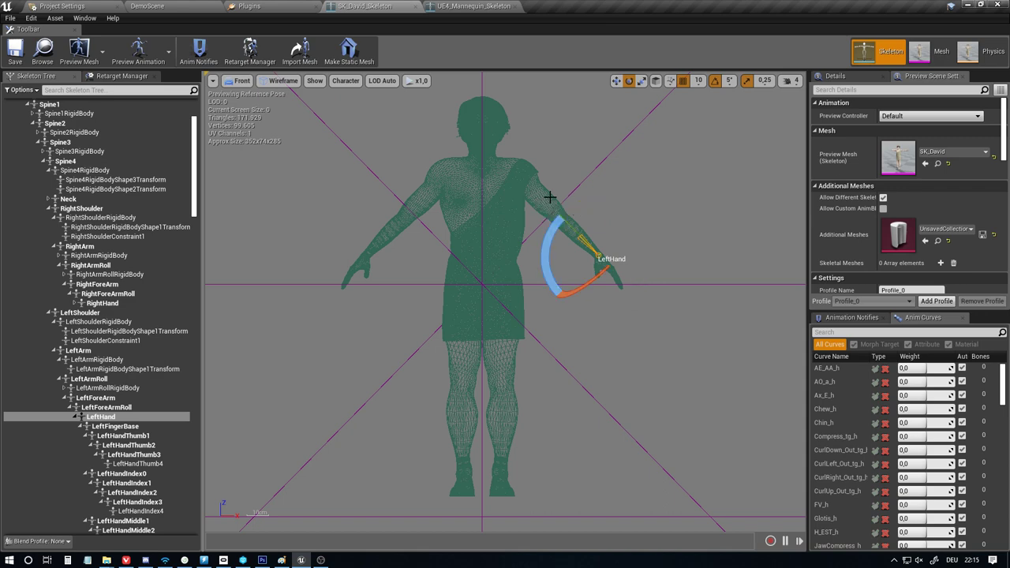
# Store the current pose as SK_David_Skeleton's retarget base pose and toggle the base pose display to check it
pyautogui.click(119, 76)
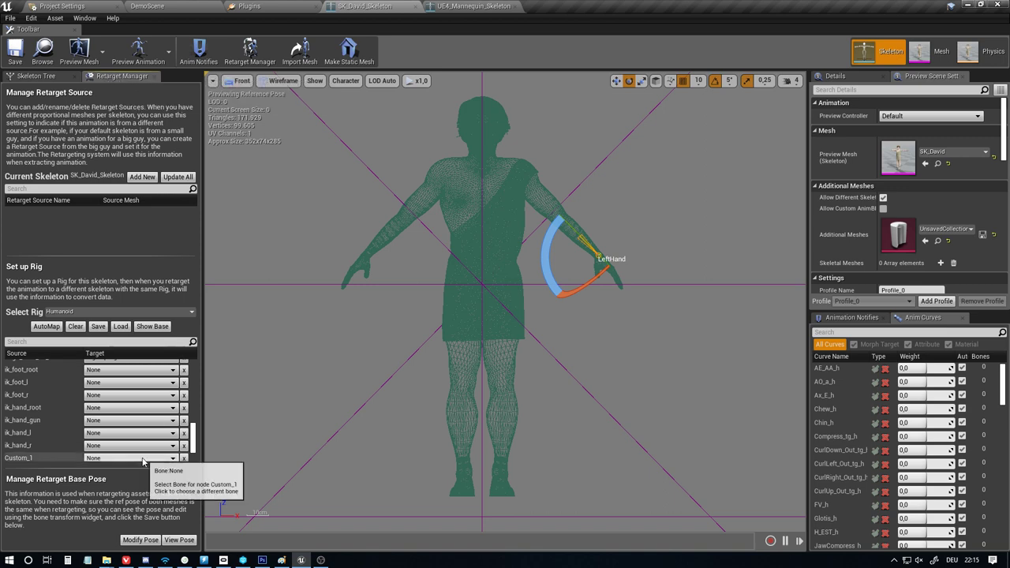
pyautogui.click(141, 540)
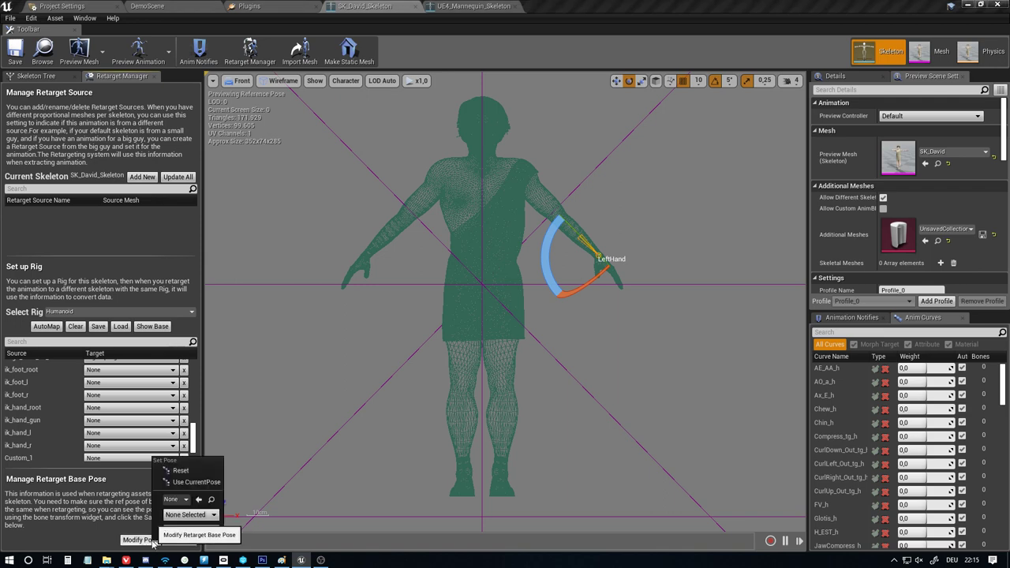
pyautogui.click(195, 483)
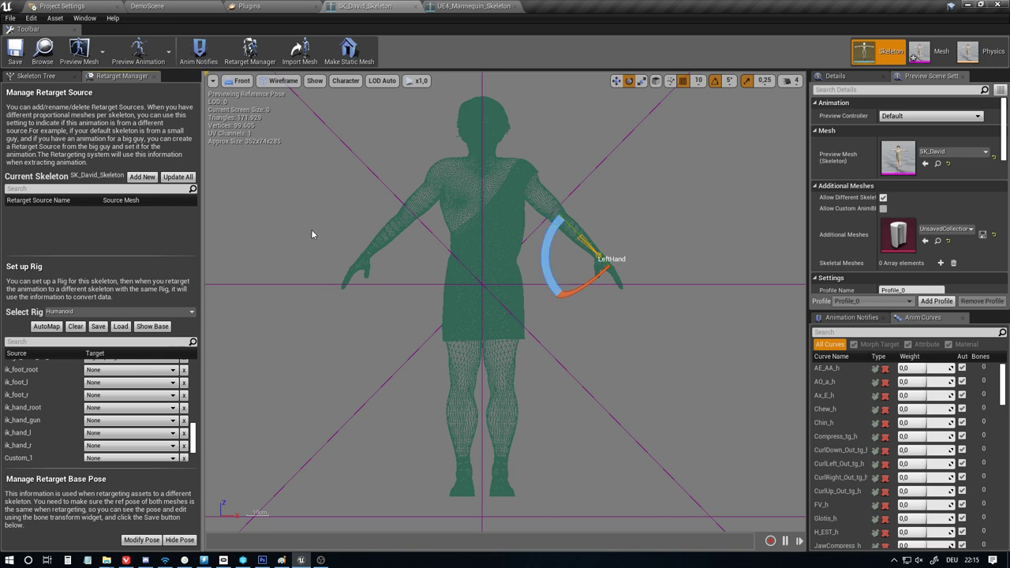
pyautogui.click(173, 540)
pyautogui.click(174, 541)
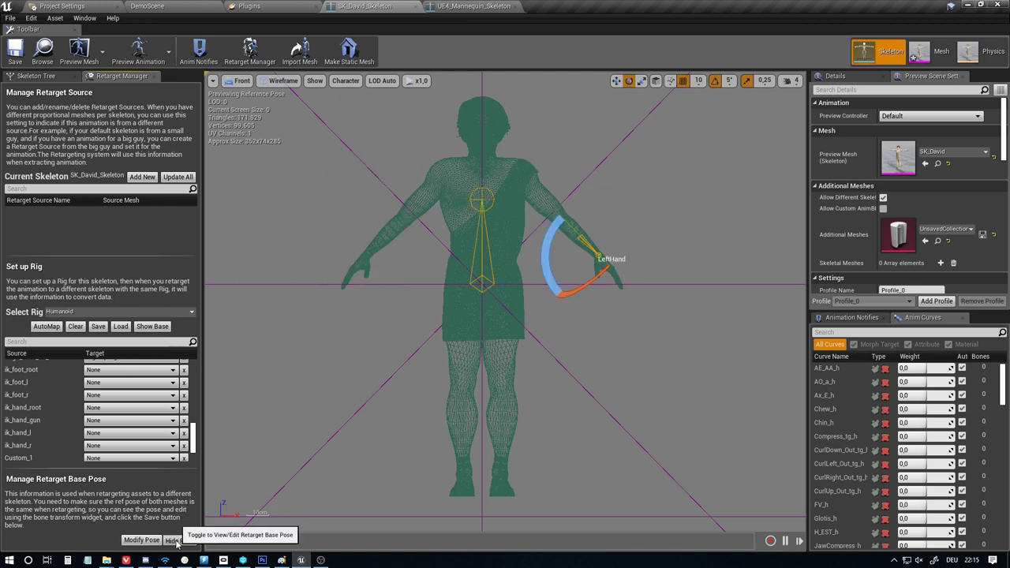
pyautogui.click(174, 540)
pyautogui.click(173, 541)
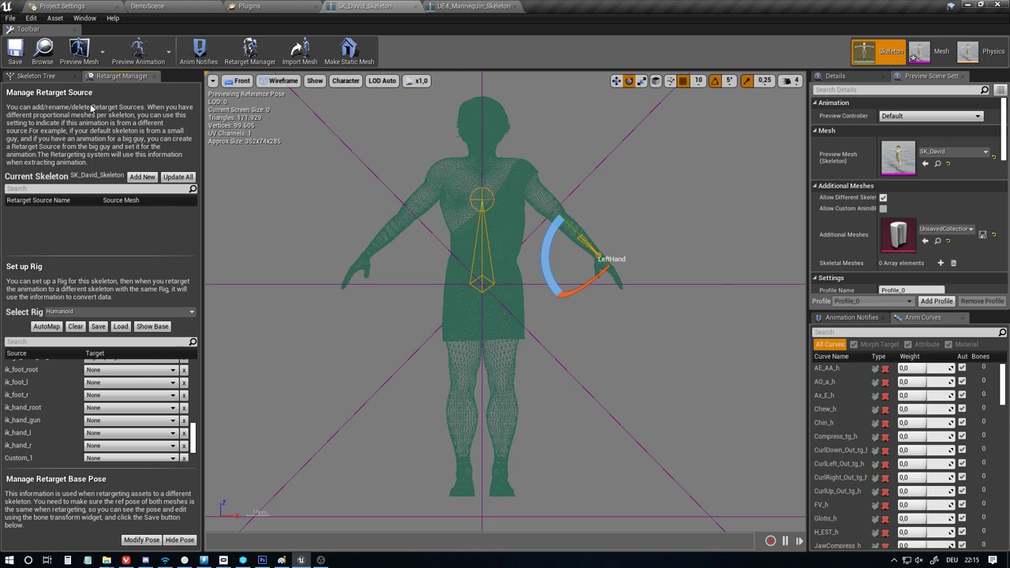
# Return to SK_David_Skeleton's bone hierarchy and set its viewport to the orthographic top view with the whole figure centred
pyautogui.click(38, 76)
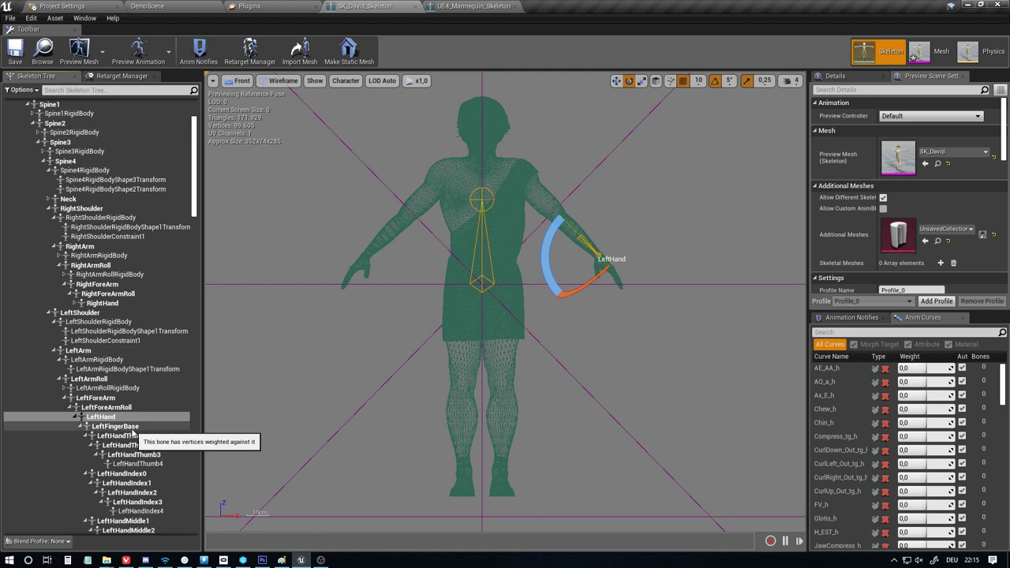
pyautogui.click(239, 80)
pyautogui.click(247, 116)
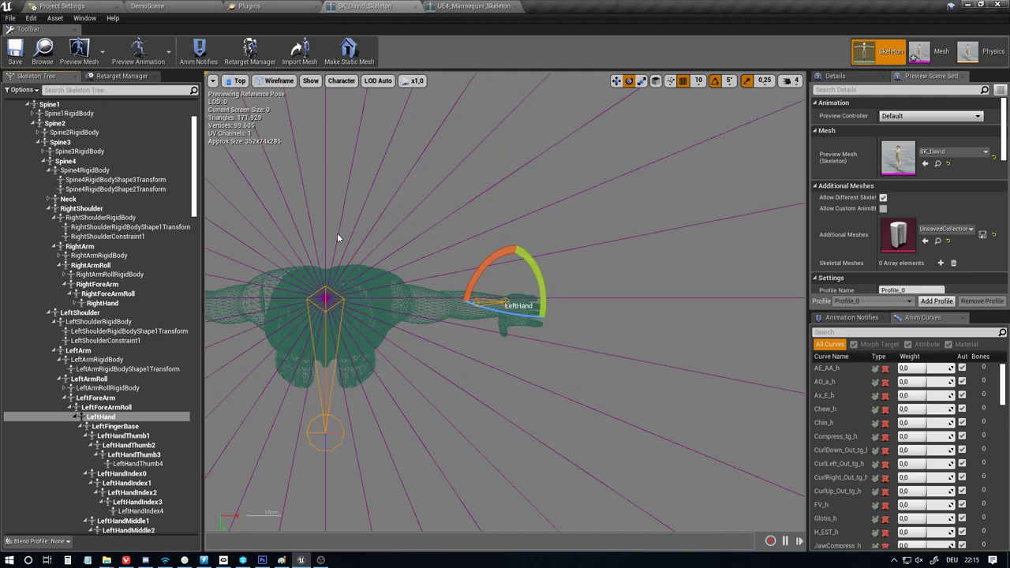
pyautogui.moveTo(337, 233); pyautogui.dragTo(519, 194, button='right')
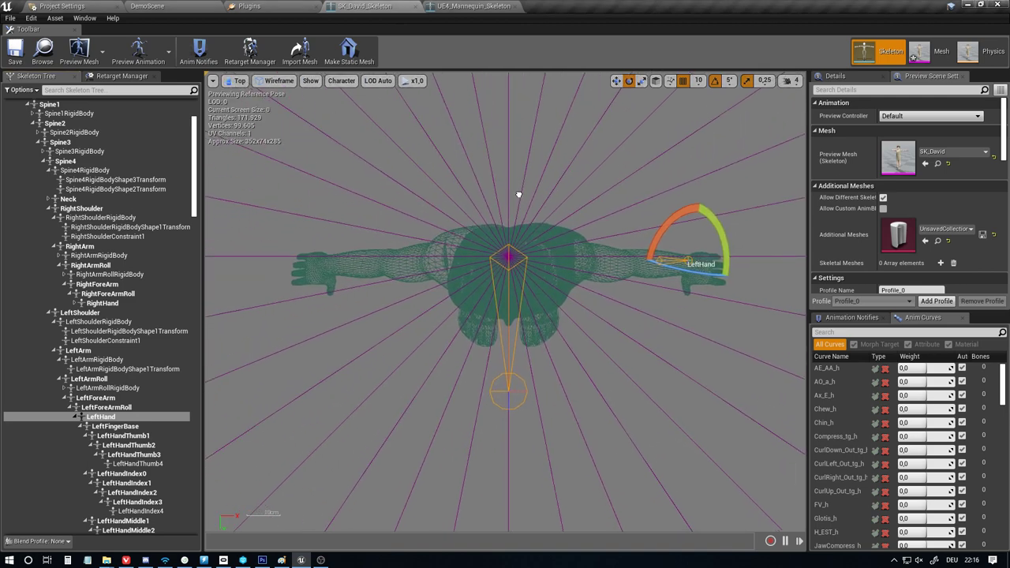
# Open UE4_Mannequin_Skeleton and set its viewport to the orthographic top view with the mannequin centred
pyautogui.click(474, 6)
pyautogui.click(239, 80)
pyautogui.click(248, 116)
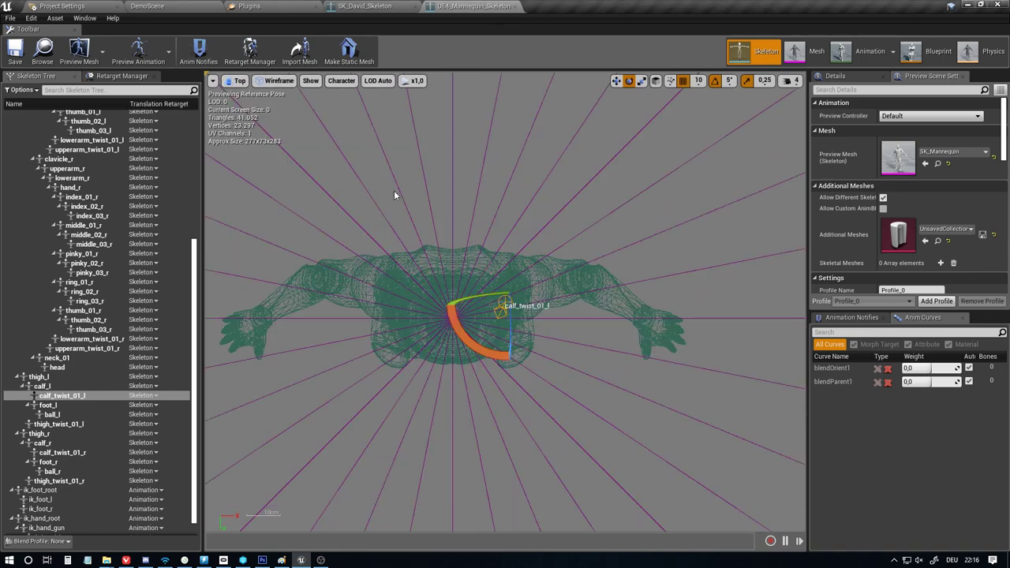
pyautogui.moveTo(394, 191); pyautogui.dragTo(425, 169, button='right')
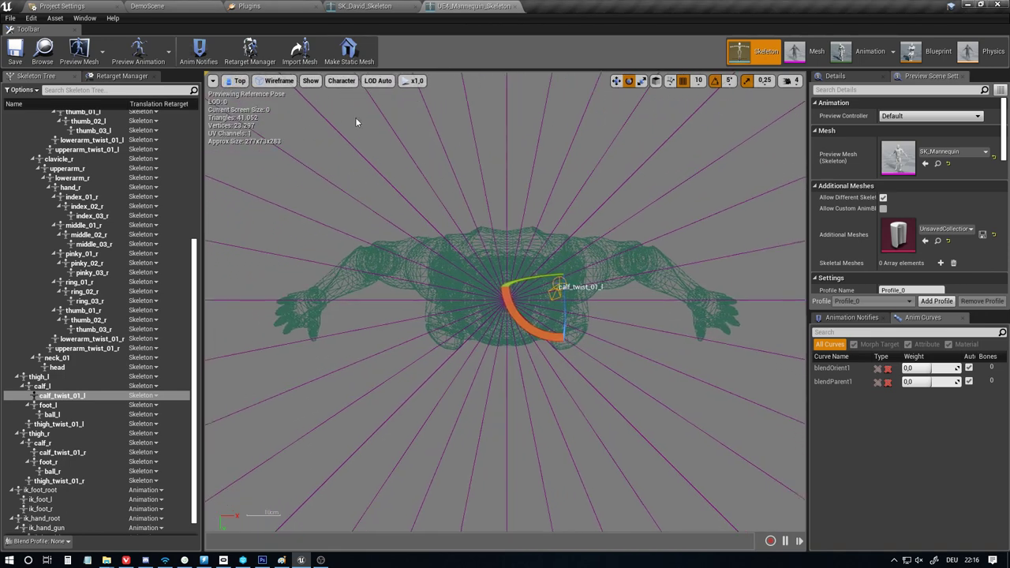
# In SK_David_Skeleton's orthographic top view, rotate the LeftForeArm bone forward to match the mannequin's bent forearm
pyautogui.click(378, 6)
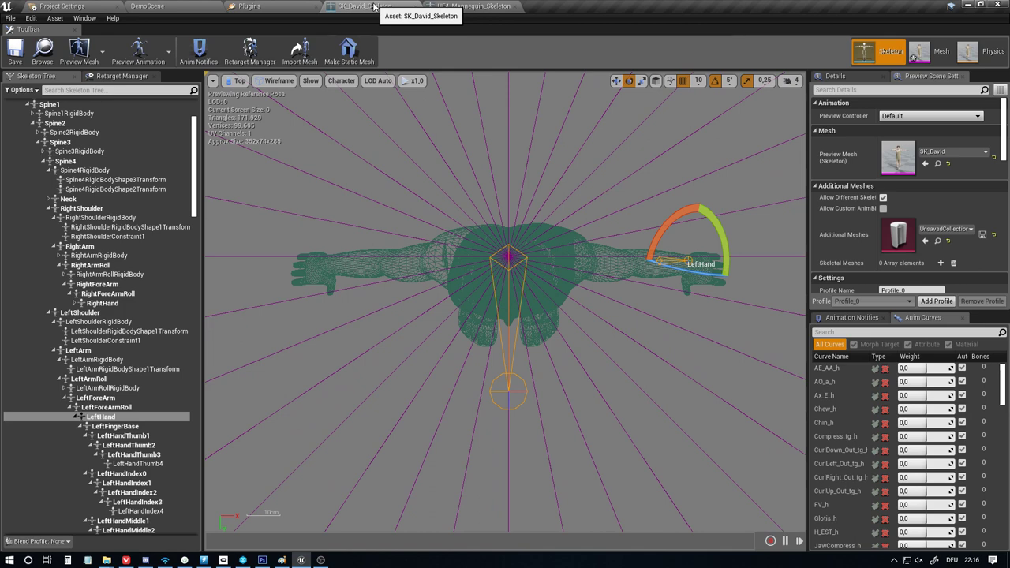
pyautogui.click(94, 398)
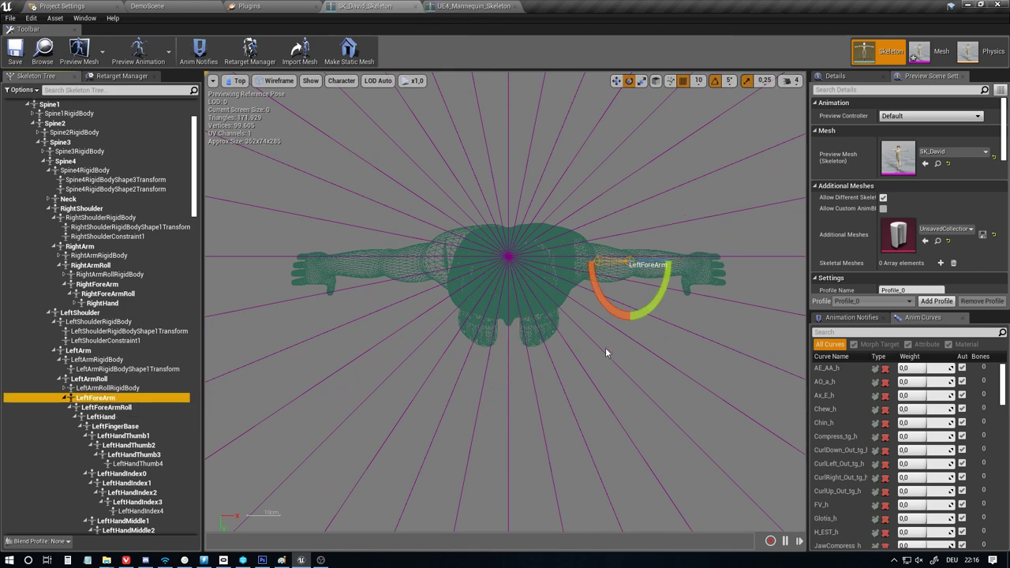
pyautogui.click(238, 81)
pyautogui.click(251, 106)
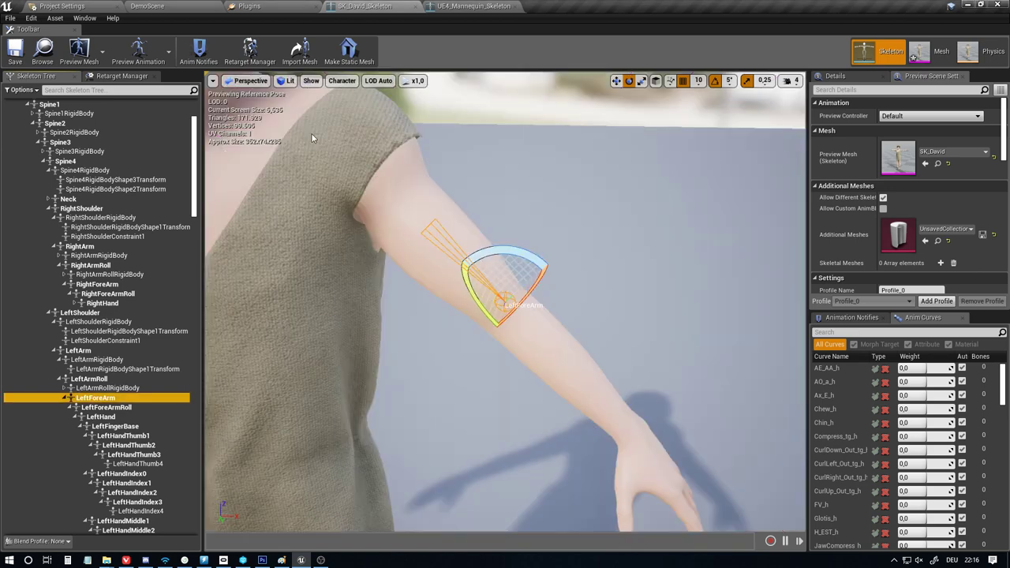
pyautogui.click(249, 80)
pyautogui.click(251, 128)
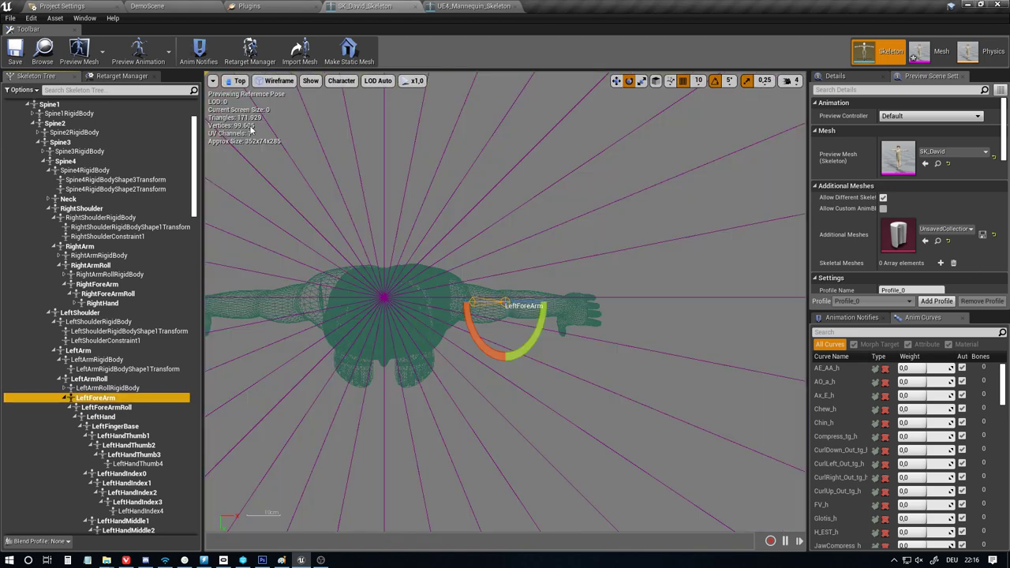
pyautogui.moveTo(382, 263); pyautogui.dragTo(528, 202, button='right')
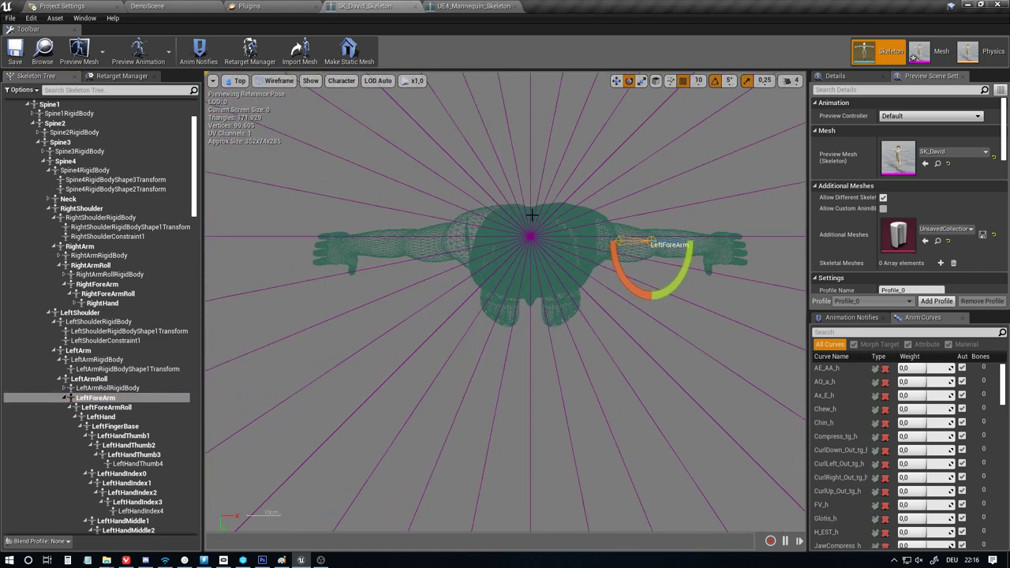
pyautogui.moveTo(642, 290); pyautogui.dragTo(654, 292)
pyautogui.moveTo(676, 279); pyautogui.dragTo(640, 253)
# Compare the left forearm with UE4_Mannequin_Skeleton and rotate SK_David_Skeleton's RightForeArm bone forward to mirror it
pyautogui.click(476, 7)
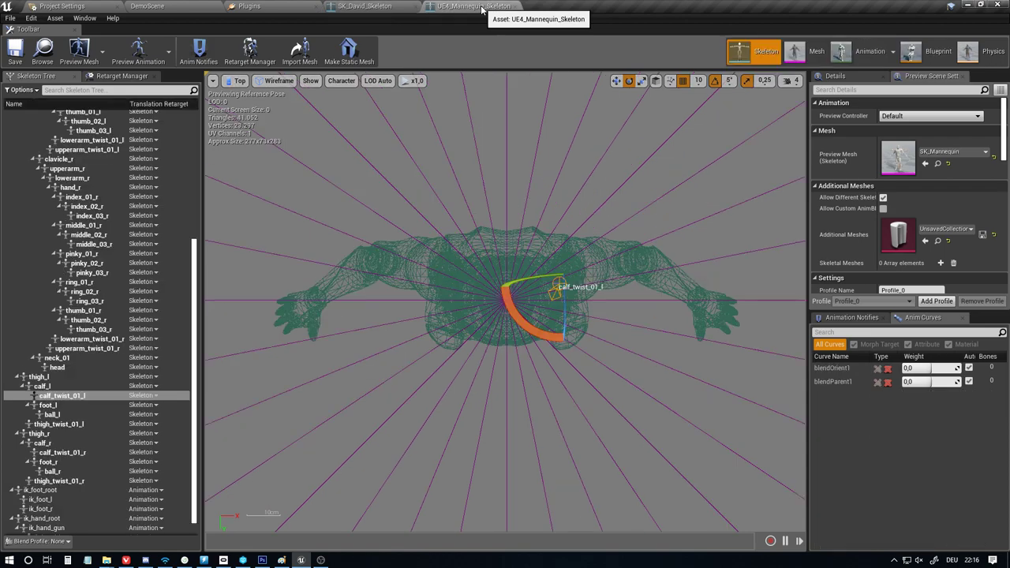
pyautogui.click(385, 6)
pyautogui.click(466, 6)
pyautogui.click(395, 7)
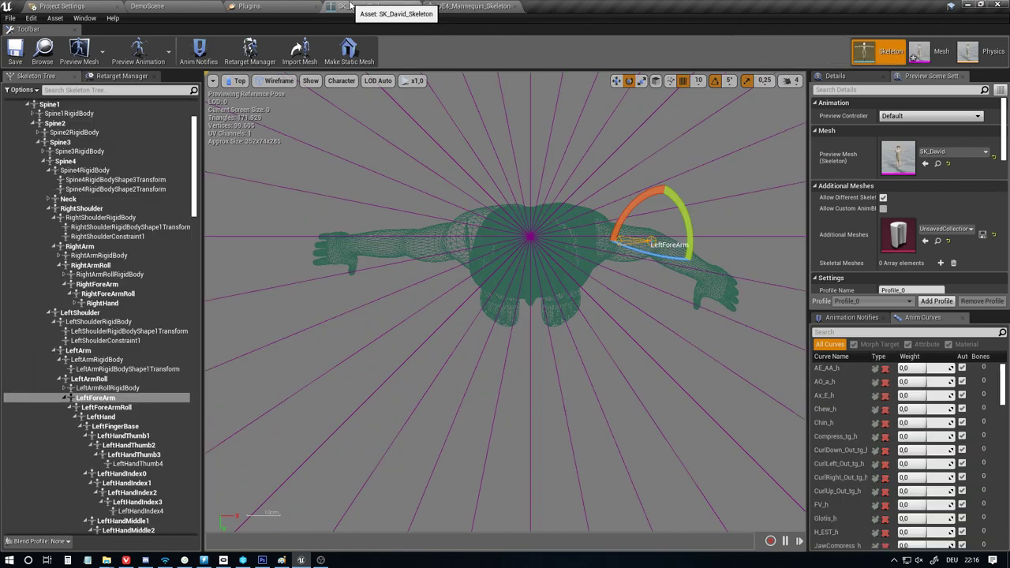
pyautogui.click(446, 6)
pyautogui.click(371, 7)
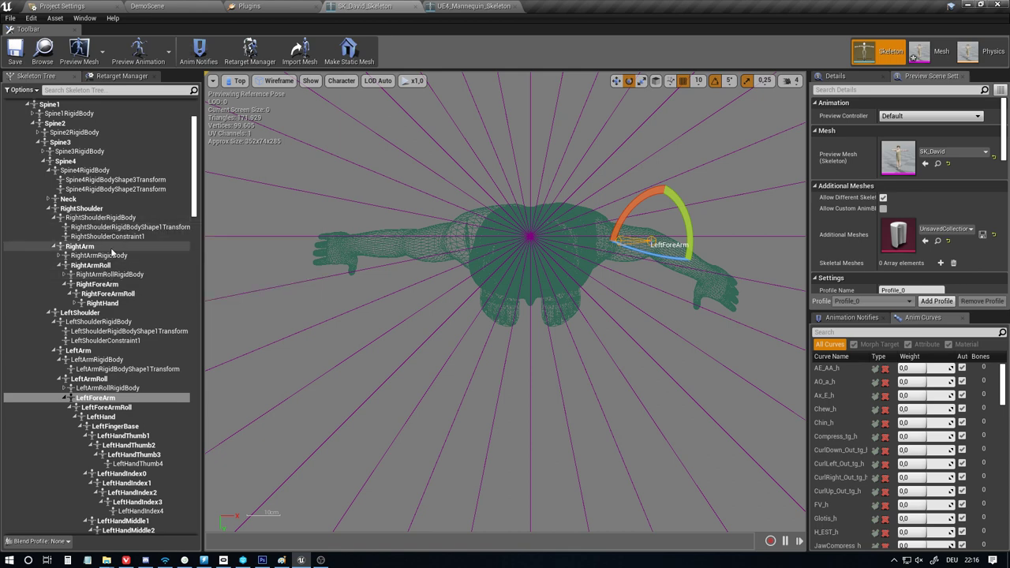
pyautogui.click(97, 284)
pyautogui.moveTo(417, 290); pyautogui.dragTo(397, 301)
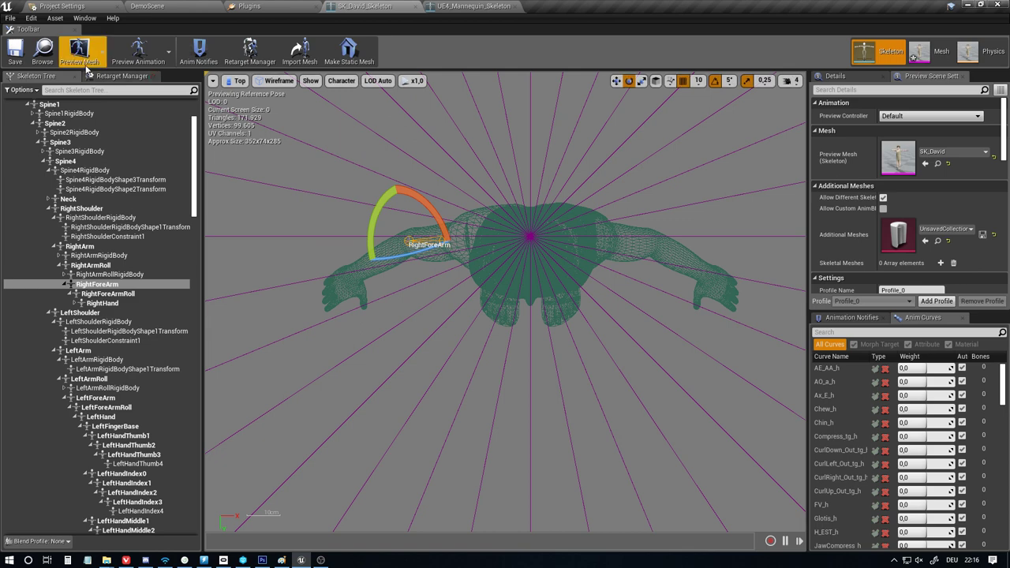
# Set SK_David_Skeleton's viewport to the orthographic front view with the figure centred
pyautogui.click(236, 80)
pyautogui.click(252, 163)
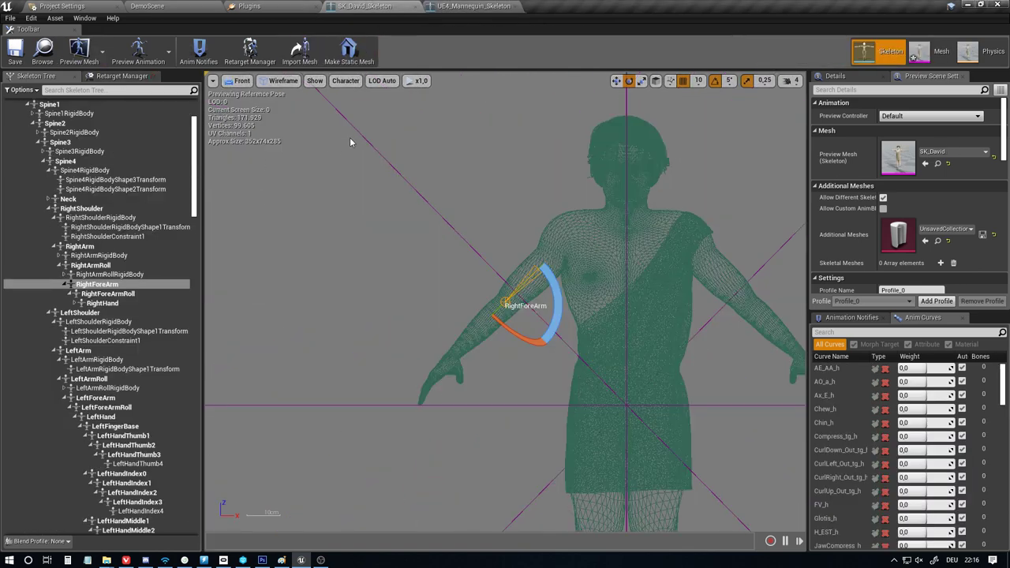
pyautogui.moveTo(570, 219); pyautogui.dragTo(438, 192, button='right')
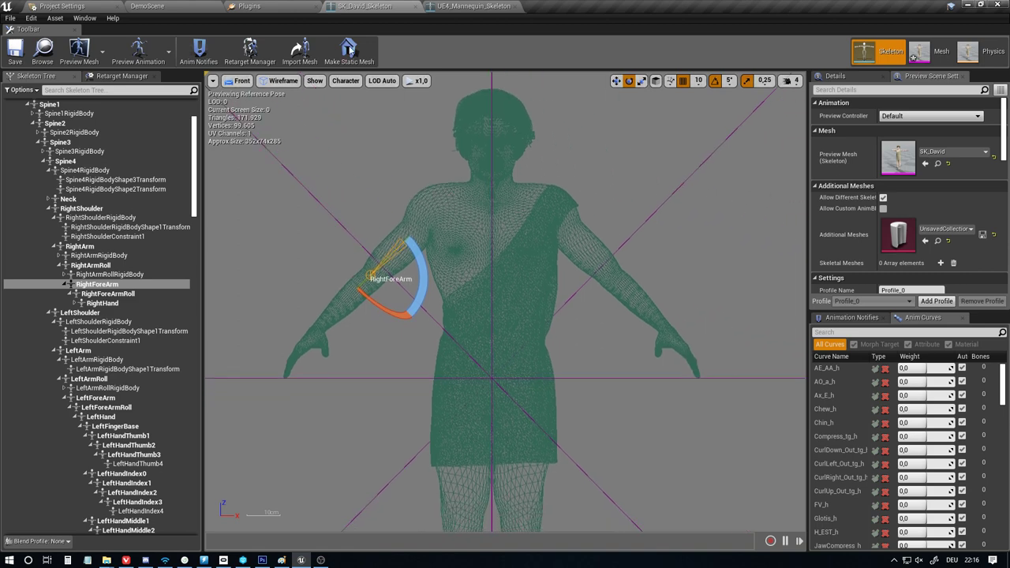
# Set UE4_Mannequin_Skeleton to the orthographic front view and frame both it and SK_David_Skeleton at full height
pyautogui.click(432, 6)
pyautogui.click(237, 80)
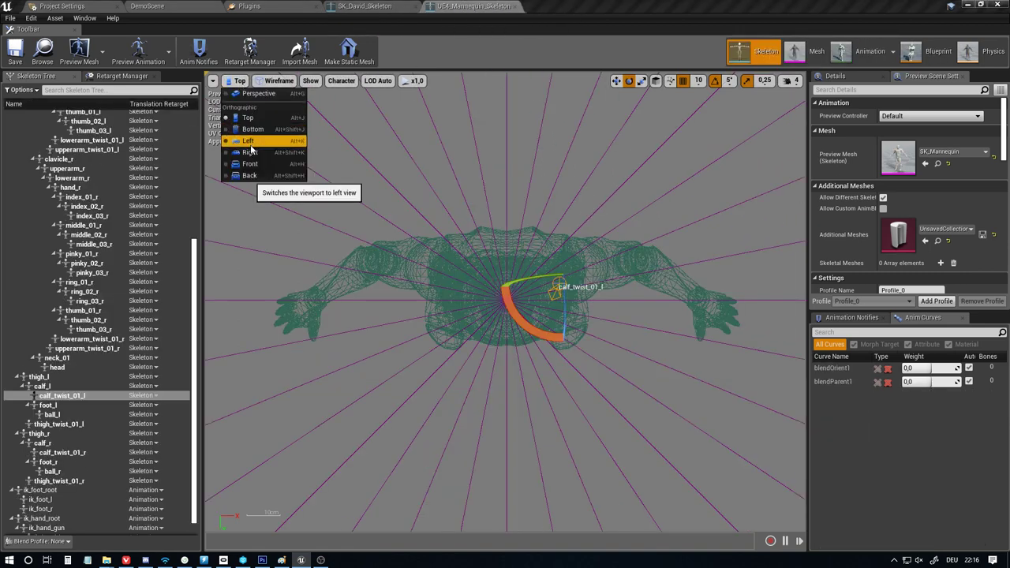
pyautogui.click(249, 163)
pyautogui.scroll(-4, 407, 309)
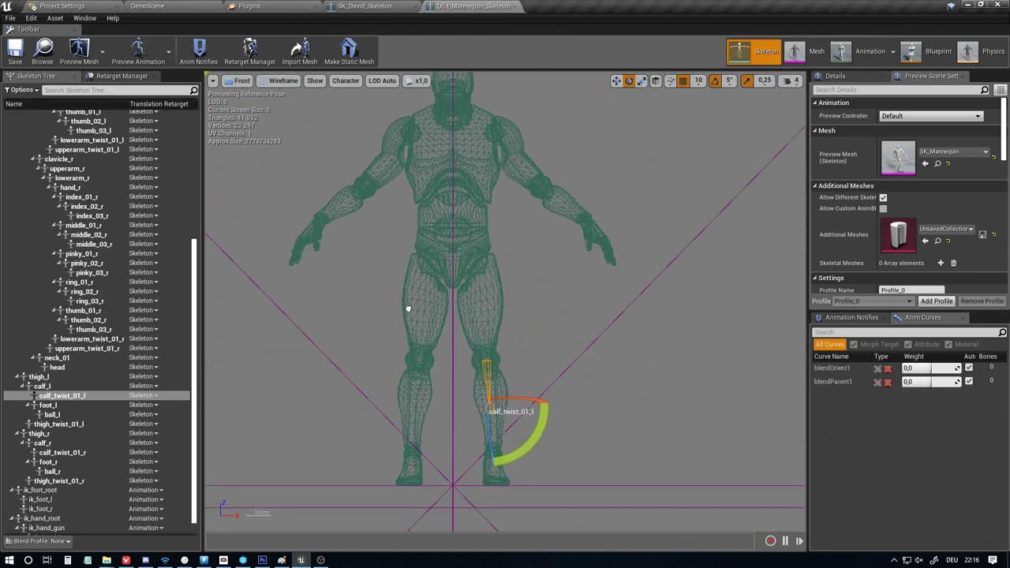
pyautogui.moveTo(409, 309); pyautogui.dragTo(450, 337, button='right')
pyautogui.click(367, 6)
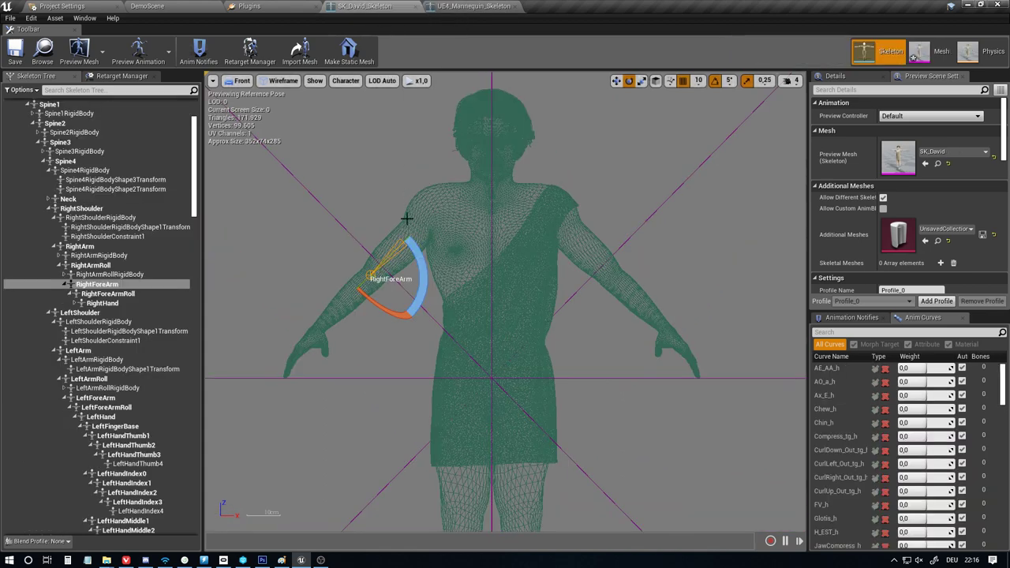
pyautogui.moveTo(417, 290); pyautogui.dragTo(439, 222, button='right')
pyautogui.scroll(-3, 413, 268)
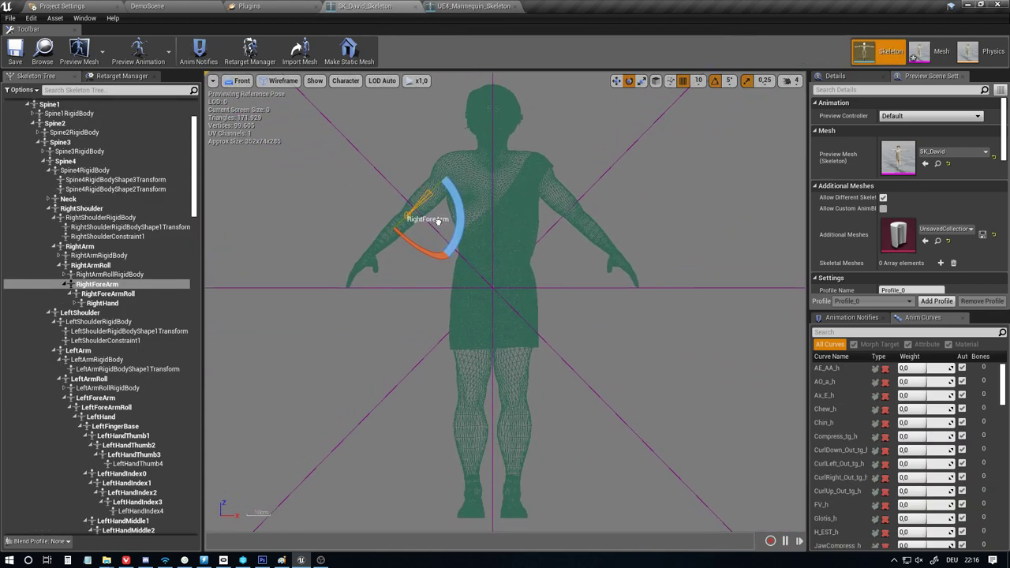
# Compare the arm and leg poses of SK_David_Skeleton and UE4_Mannequin_Skeleton in the front view
pyautogui.click(473, 5)
pyautogui.click(352, 6)
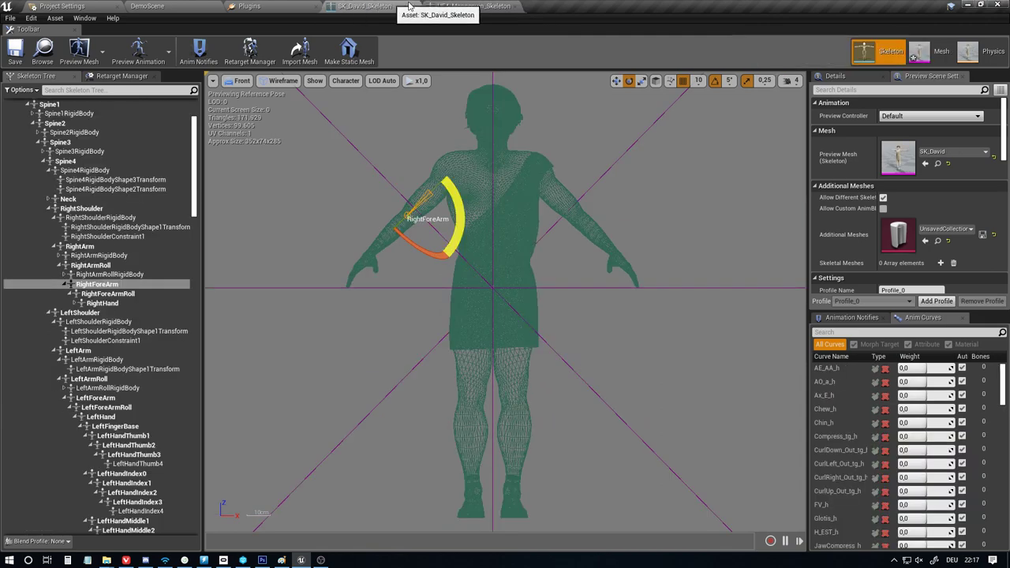
pyautogui.click(456, 6)
pyautogui.click(335, 6)
pyautogui.click(456, 5)
pyautogui.click(346, 6)
pyautogui.click(442, 7)
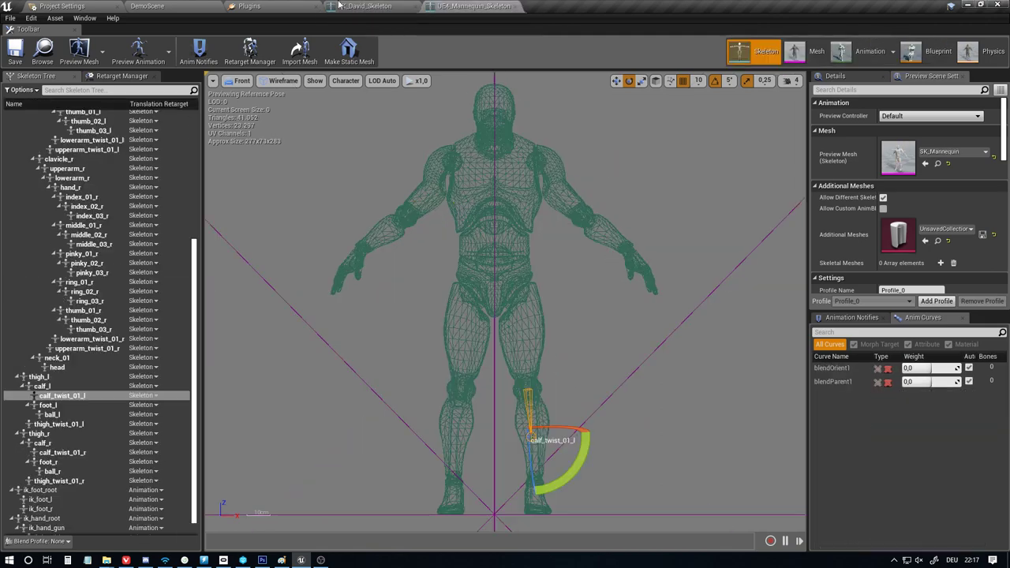
pyautogui.click(319, 6)
pyautogui.click(349, 6)
pyautogui.click(465, 8)
pyautogui.click(420, 8)
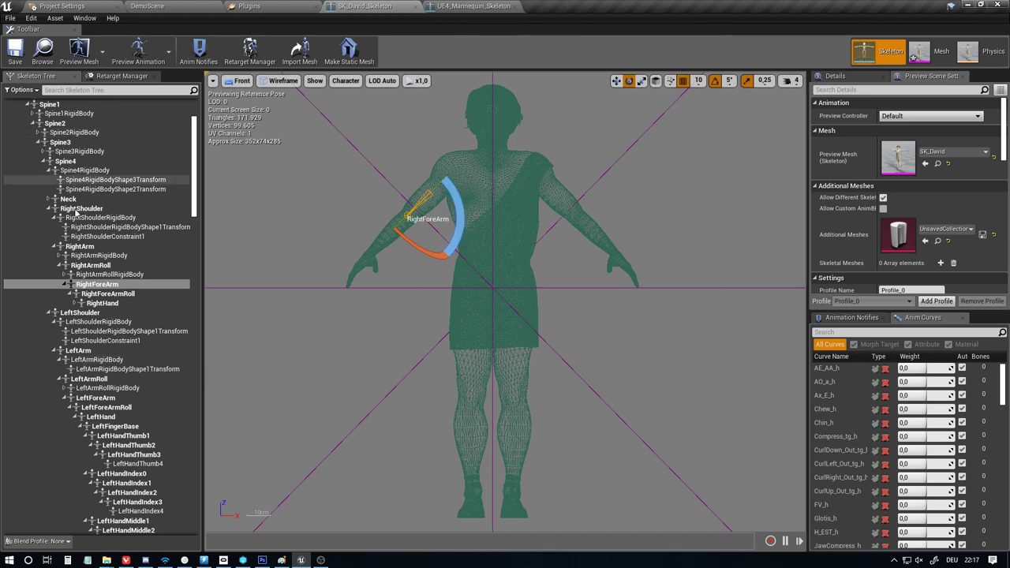
pyautogui.scroll(2, 63, 284)
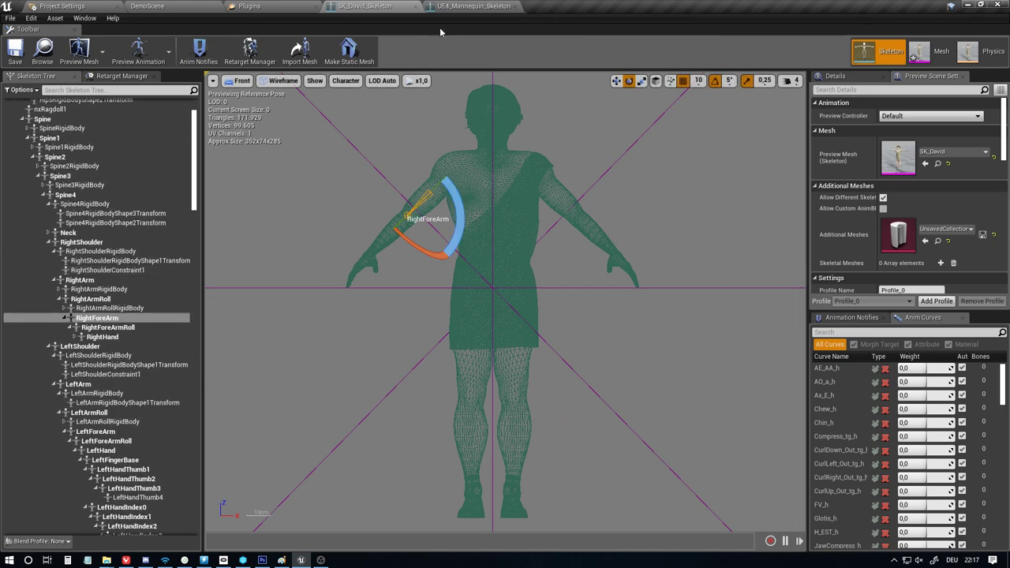
pyautogui.click(466, 7)
pyautogui.click(378, 6)
pyautogui.click(442, 7)
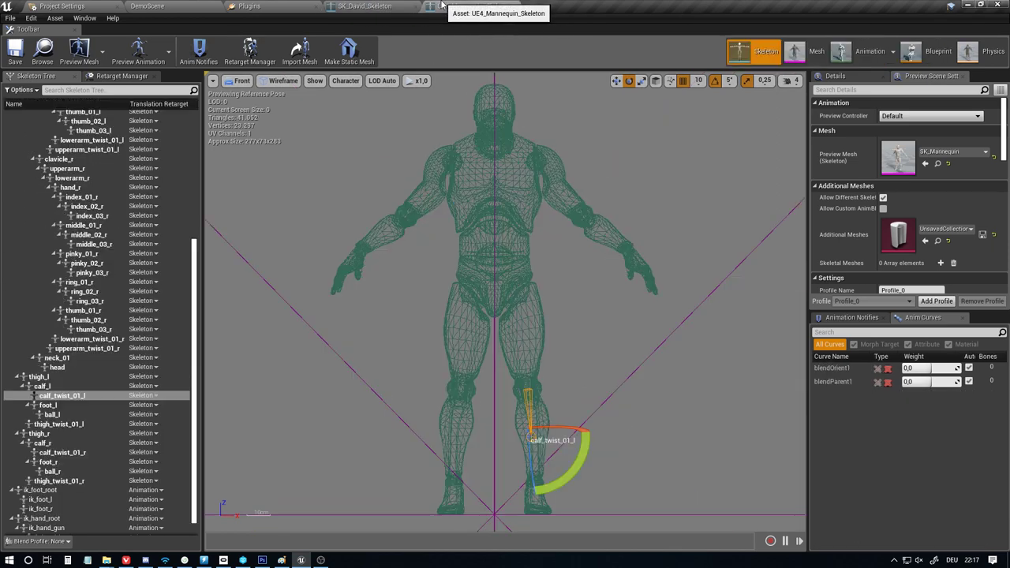
pyautogui.click(361, 7)
pyautogui.click(462, 6)
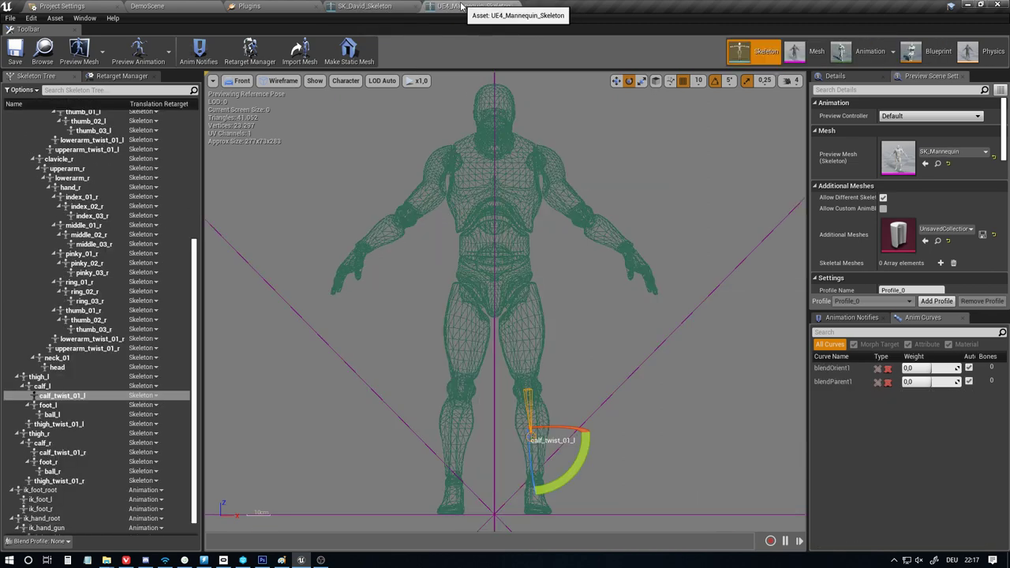
pyautogui.click(381, 6)
pyautogui.click(473, 7)
pyautogui.click(392, 6)
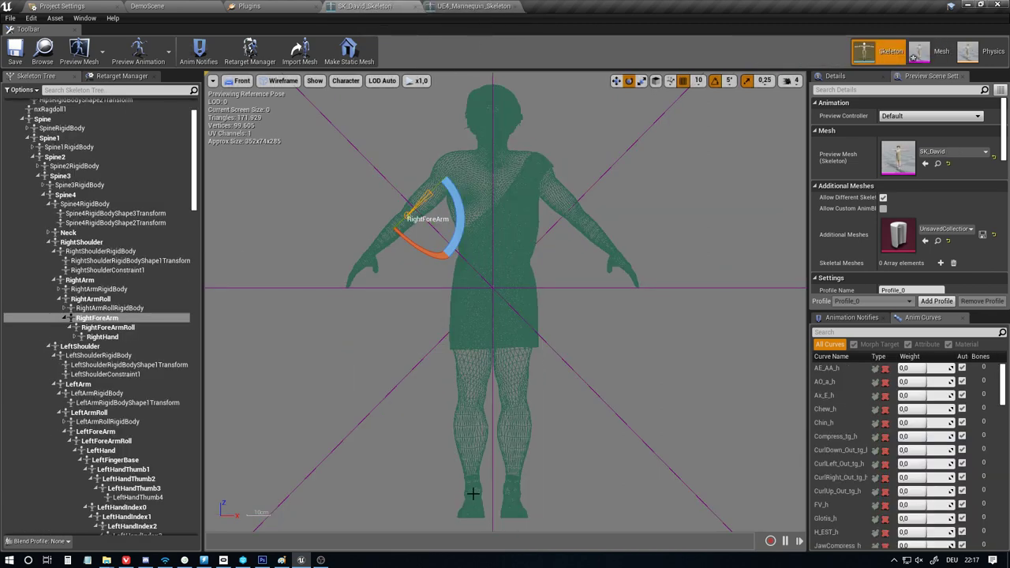
pyautogui.click(473, 6)
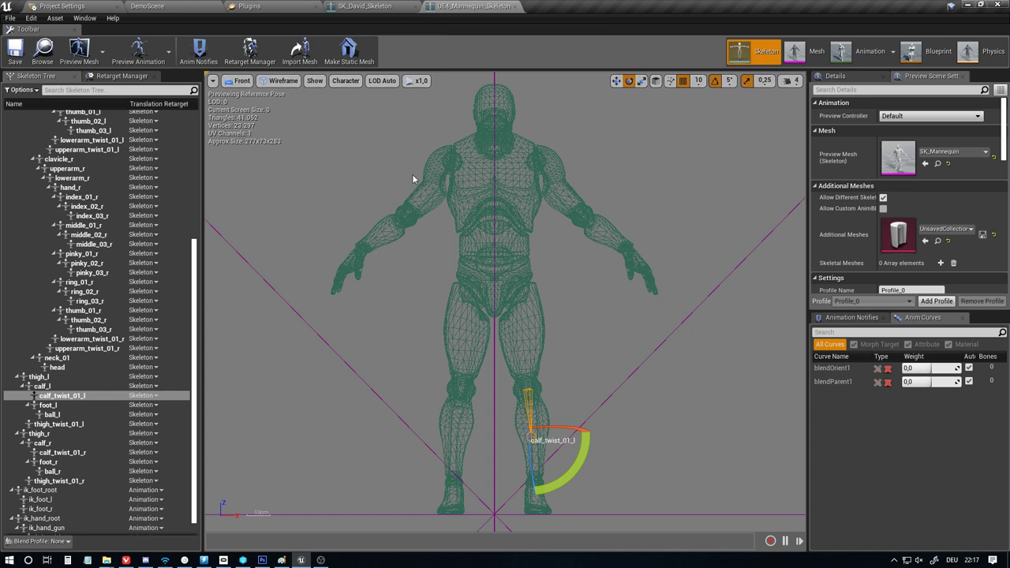
pyautogui.scroll(3, 107, 422)
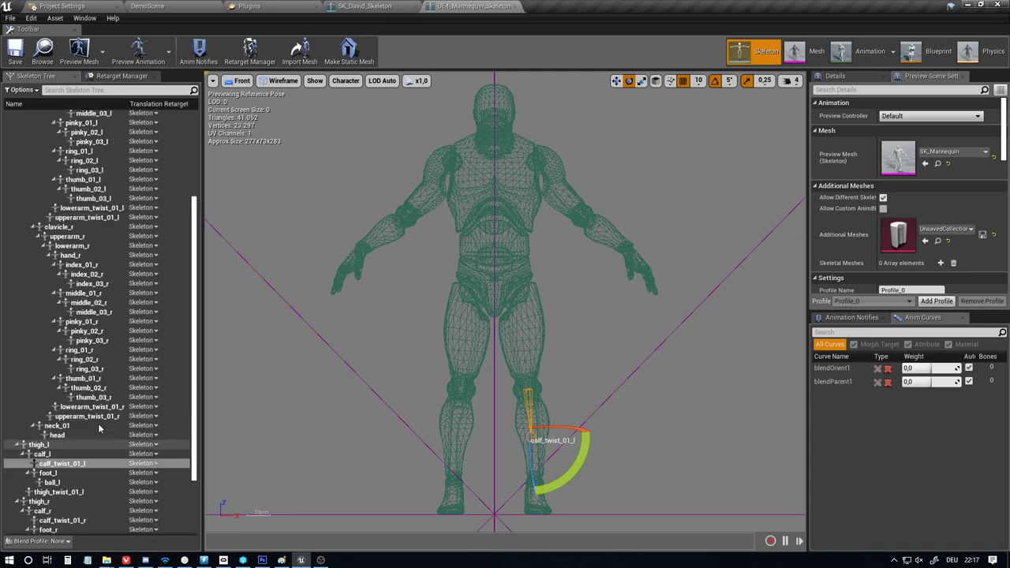
# Return to SK_David_Skeleton and collapse the Spine bone and its sub-branches to reach the leg bones
pyautogui.click(364, 6)
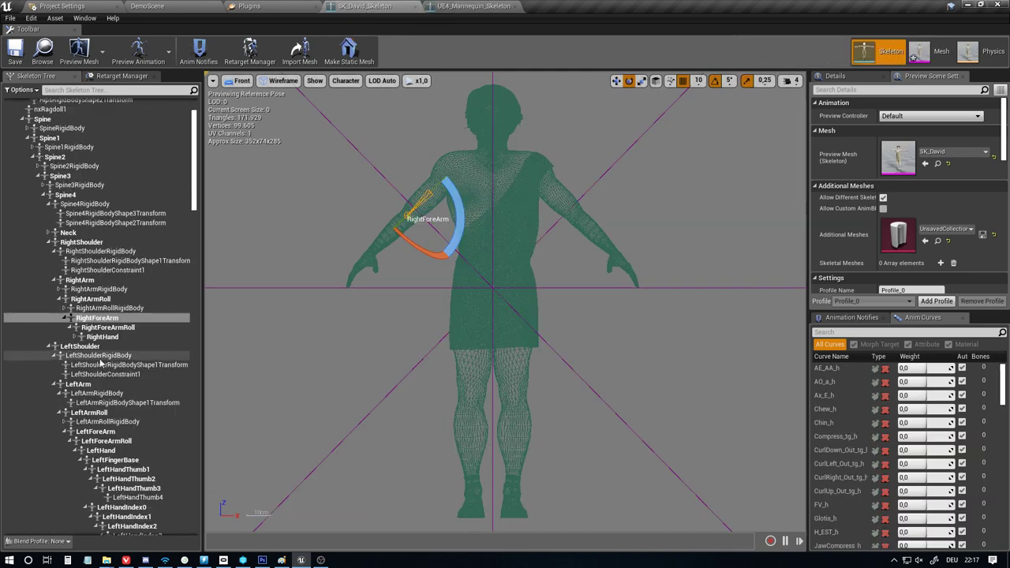
pyautogui.click(43, 195)
pyautogui.click(43, 281)
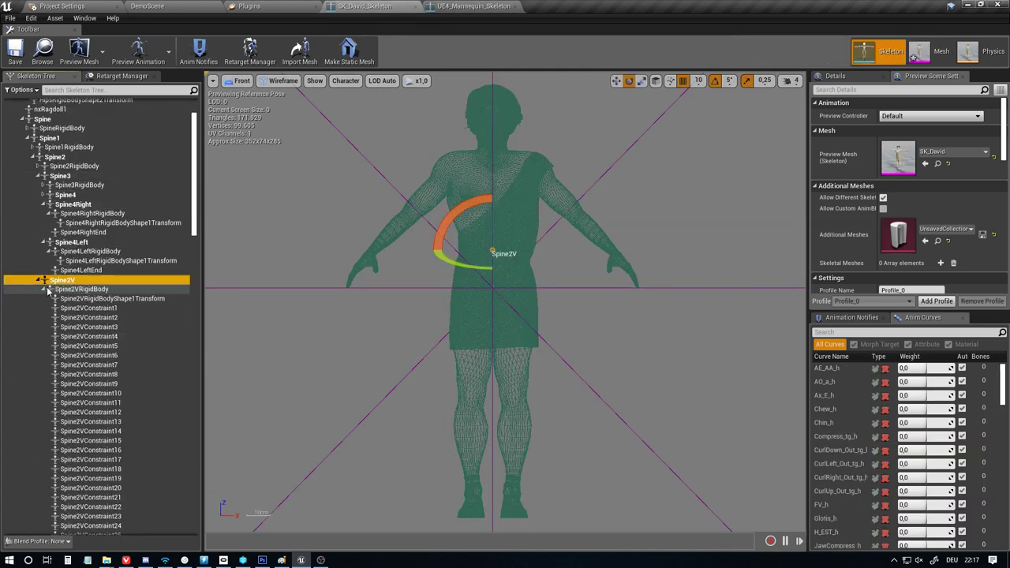
pyautogui.click(33, 157)
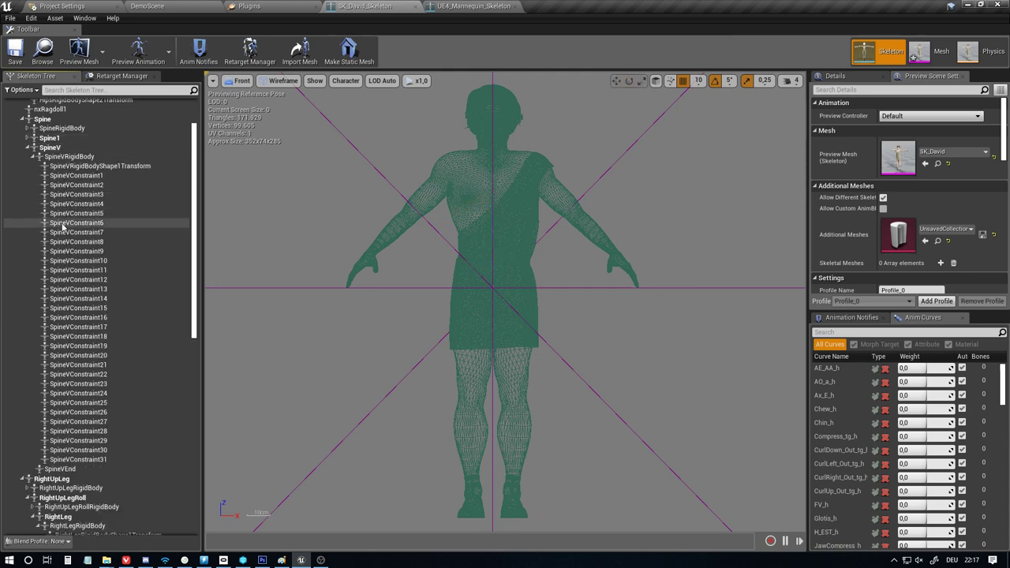
pyautogui.click(28, 138)
pyautogui.click(22, 119)
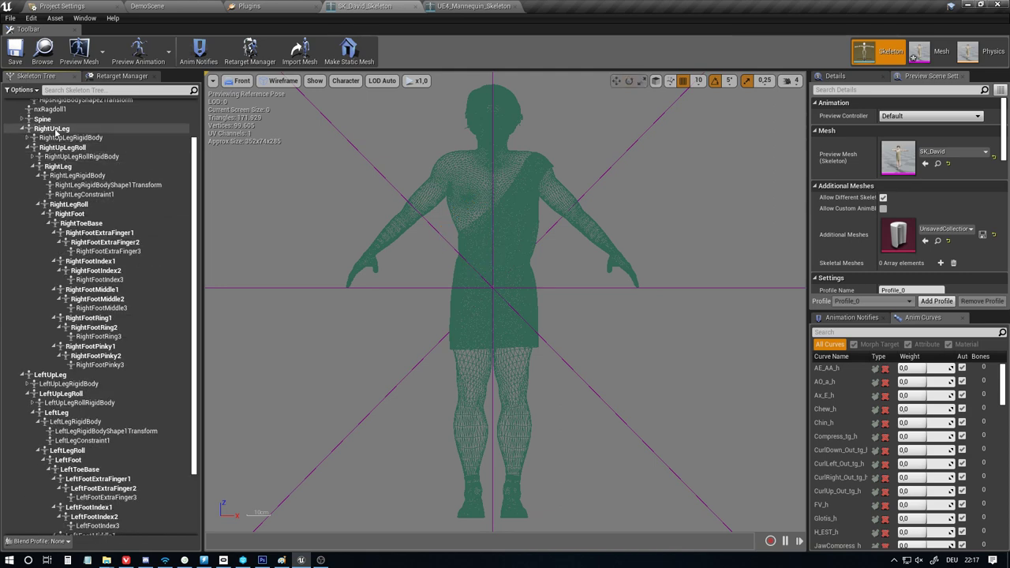
# Rotate the RightUpLeg bone outward to match the mannequin's stance and rotate the LeftUpLeg bone to mirror it
pyautogui.click(52, 129)
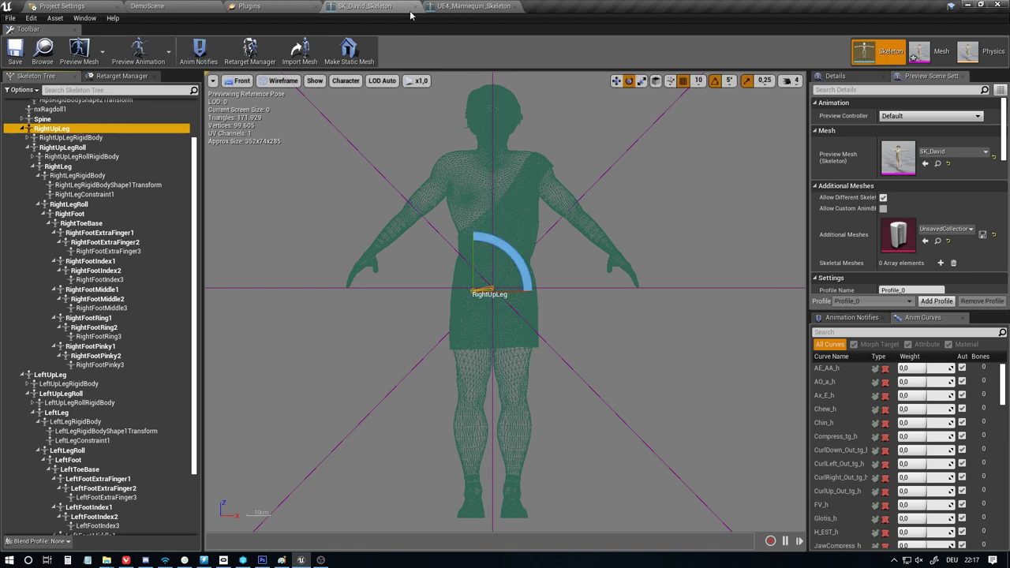
pyautogui.moveTo(508, 241)
pyautogui.mouseDown()
pyautogui.moveTo(498, 267)
pyautogui.moveTo(508, 244)
pyautogui.mouseUp()
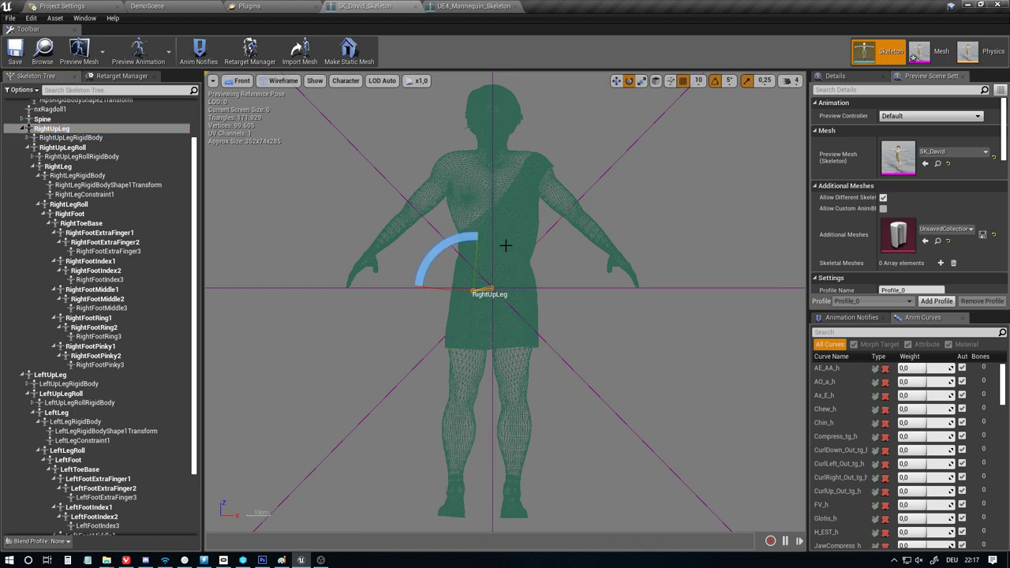
pyautogui.click(452, 5)
pyautogui.click(379, 6)
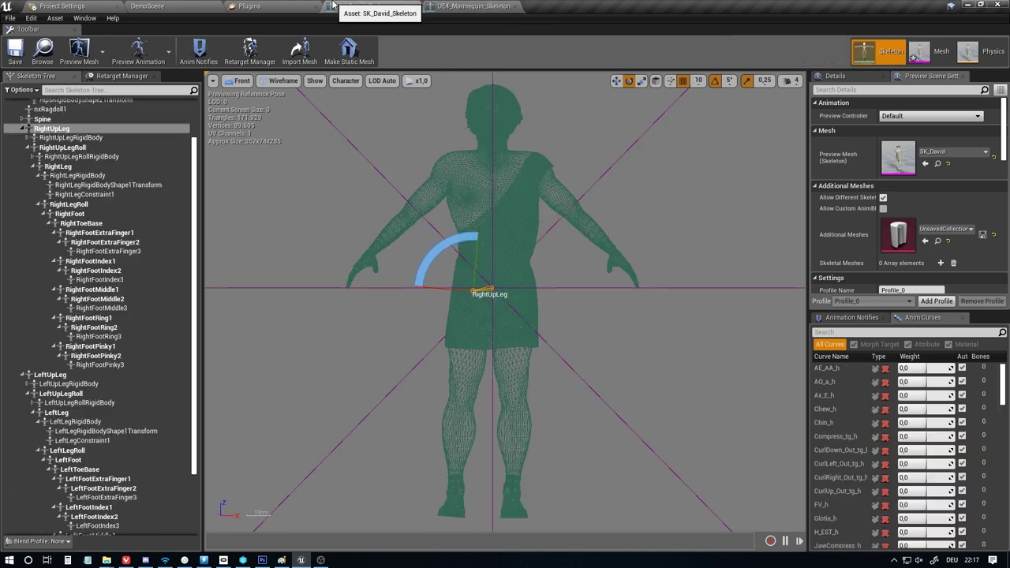
pyautogui.click(67, 376)
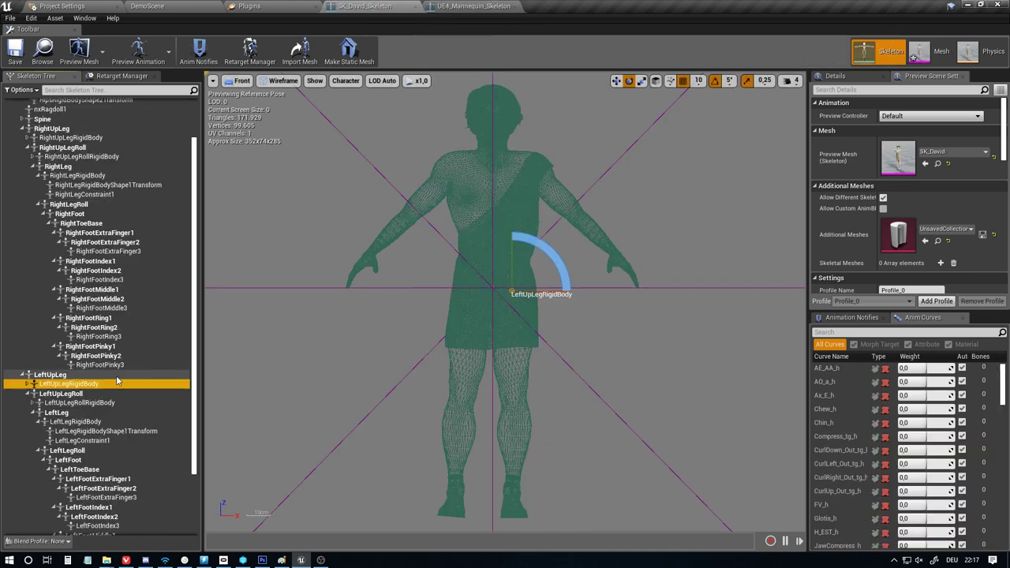
pyautogui.moveTo(535, 231); pyautogui.dragTo(549, 274)
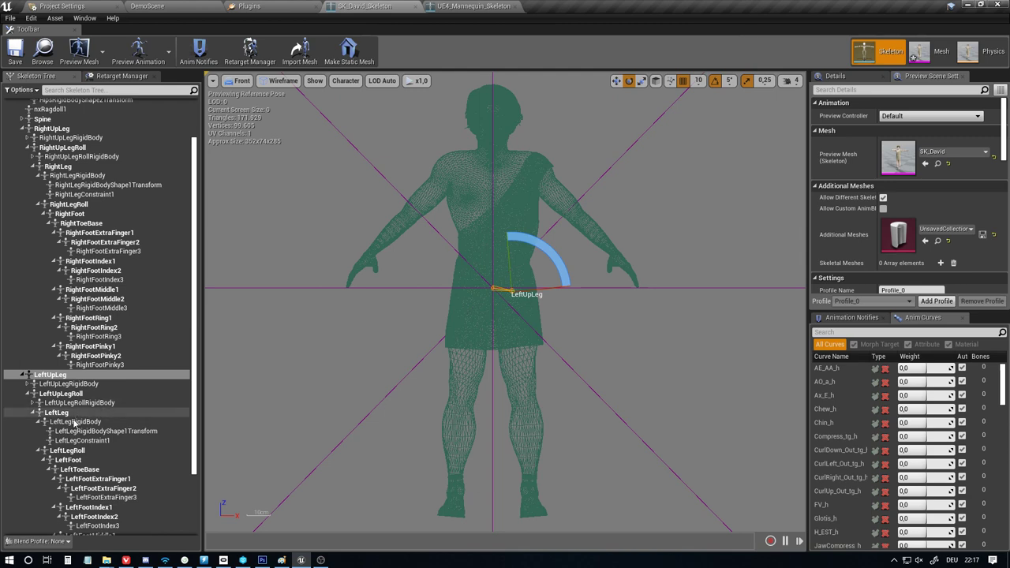
# Rotate the LeftFoot bone by 5° in the front view
pyautogui.scroll(-3, 74, 423)
pyautogui.click(70, 382)
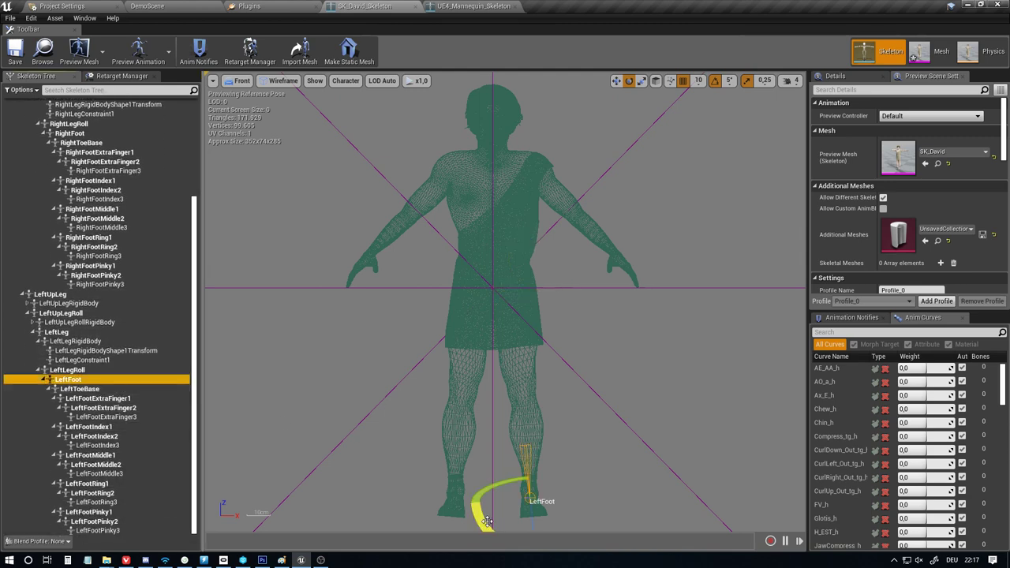
pyautogui.moveTo(487, 521); pyautogui.dragTo(470, 502)
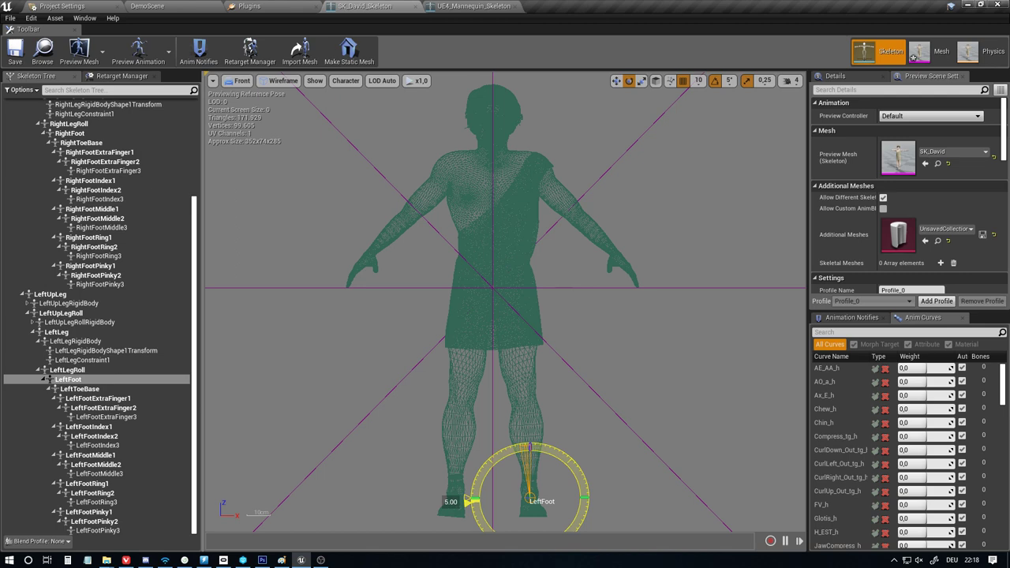
# Finish rotating the LeftFoot bone in the front view and rotate the RightFoot bone to mirror it
pyautogui.moveTo(469, 502); pyautogui.dragTo(478, 505)
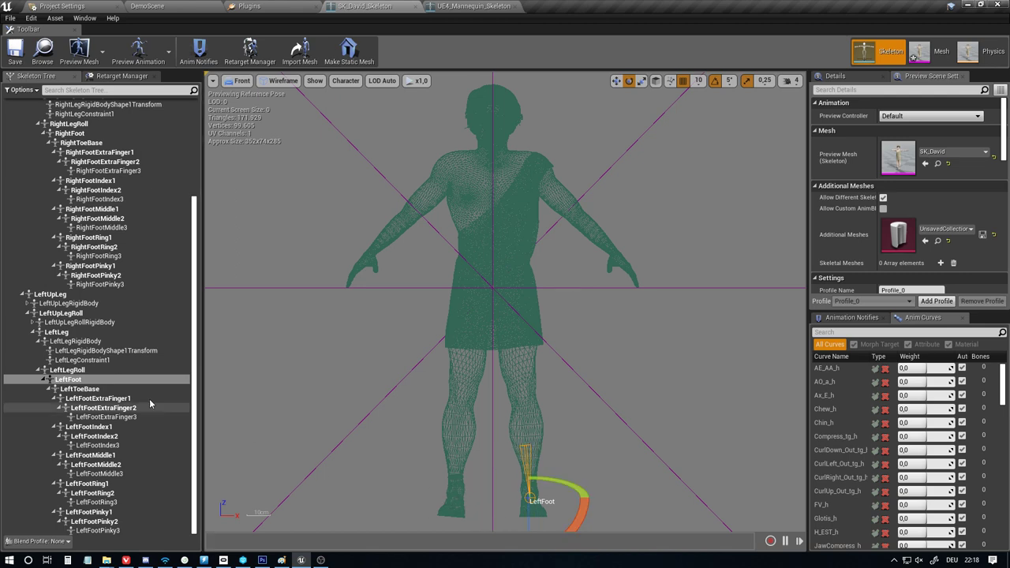
pyautogui.scroll(3, 80, 387)
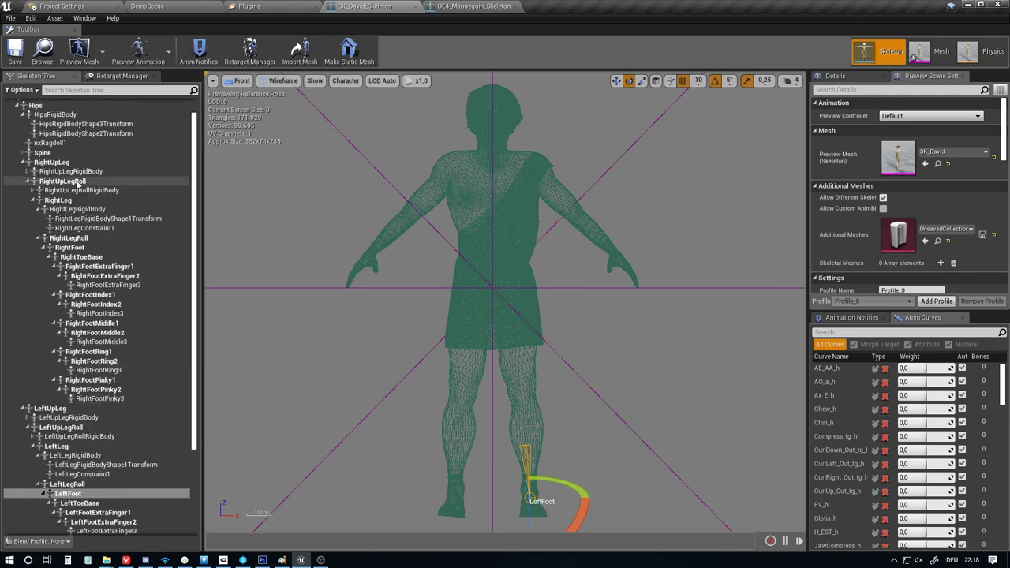
pyautogui.click(85, 250)
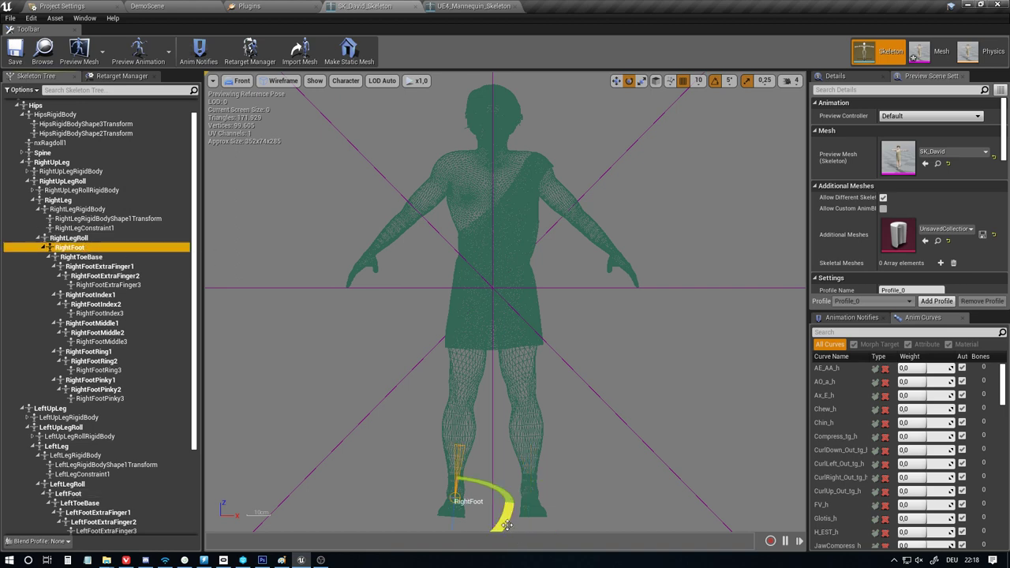
pyautogui.moveTo(509, 527); pyautogui.dragTo(503, 527)
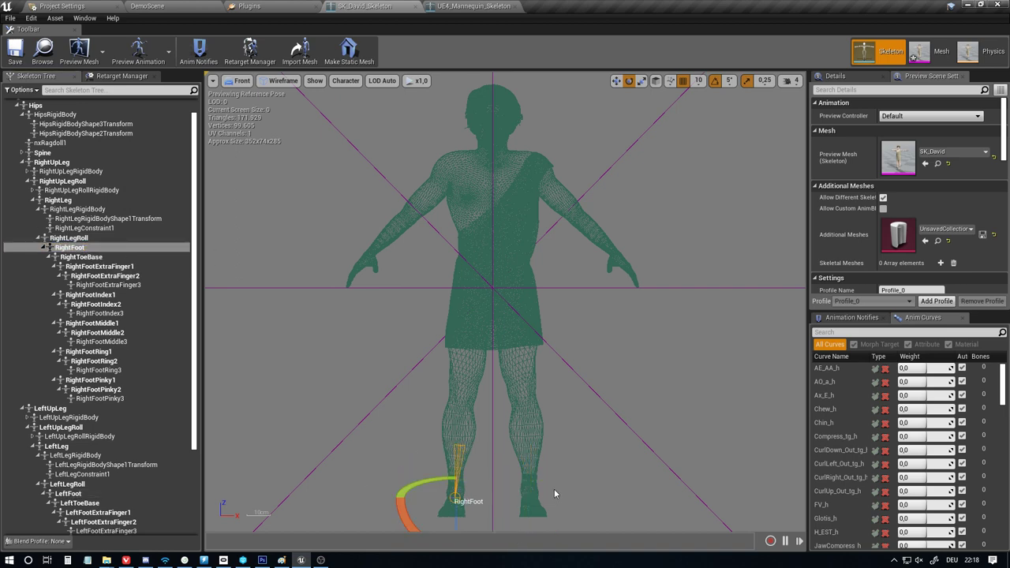
# Inspect the RightFoot pose from the side and compare the legs and feet with UE4_Mannequin_Skeleton in the front view
pyautogui.click(239, 81)
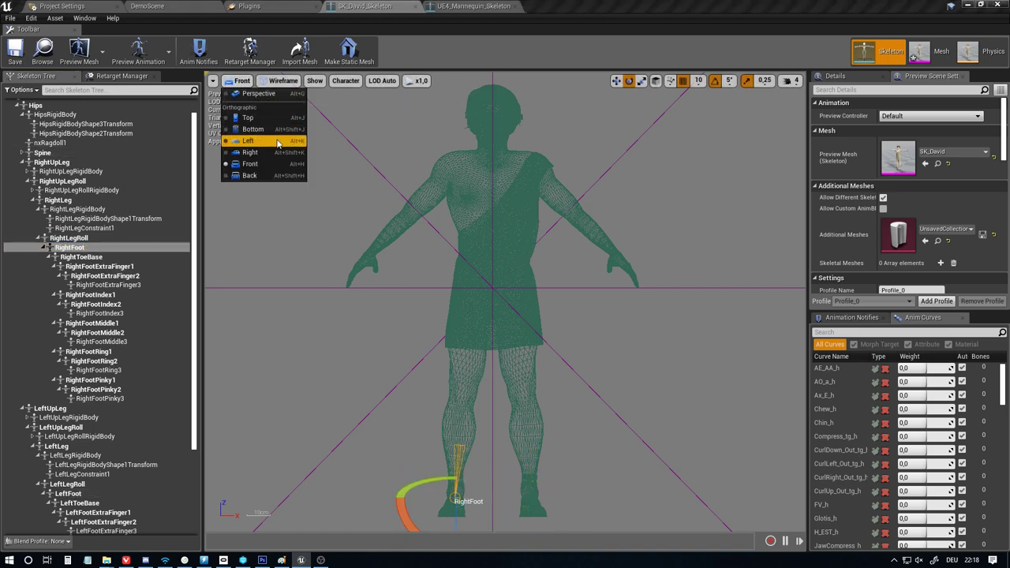
pyautogui.click(267, 147)
pyautogui.click(239, 81)
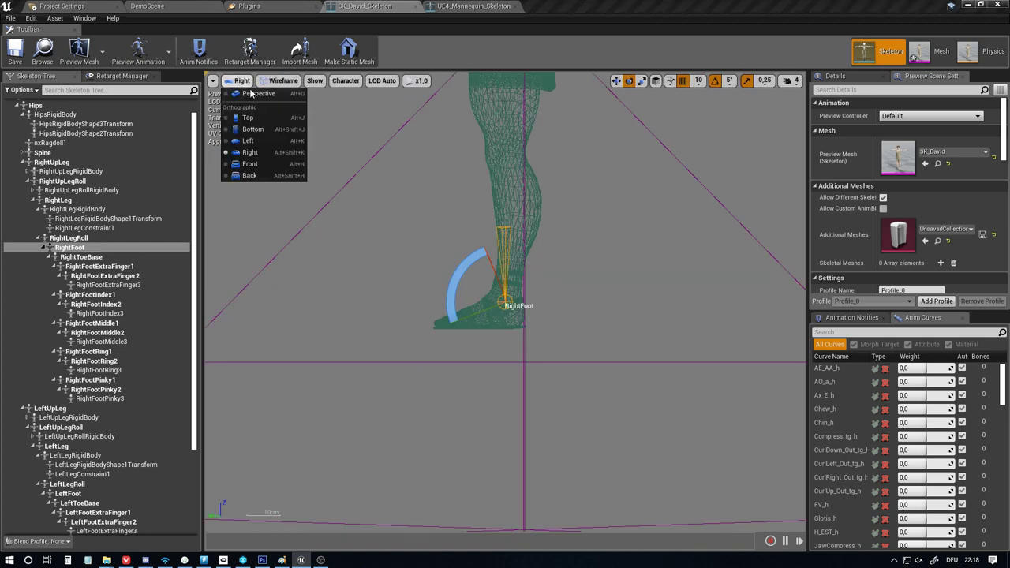
pyautogui.click(251, 164)
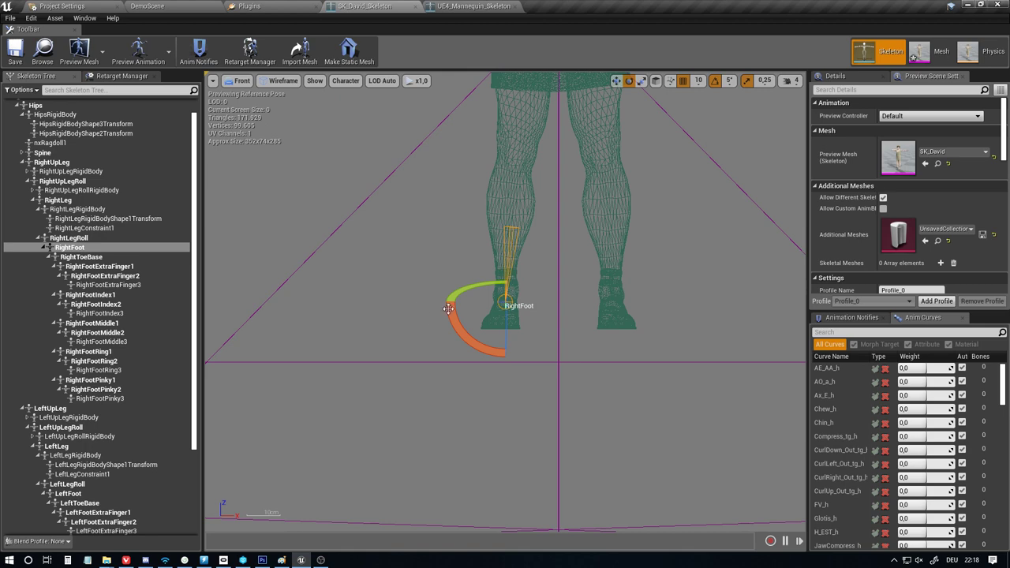
pyautogui.scroll(-5, 514, 191)
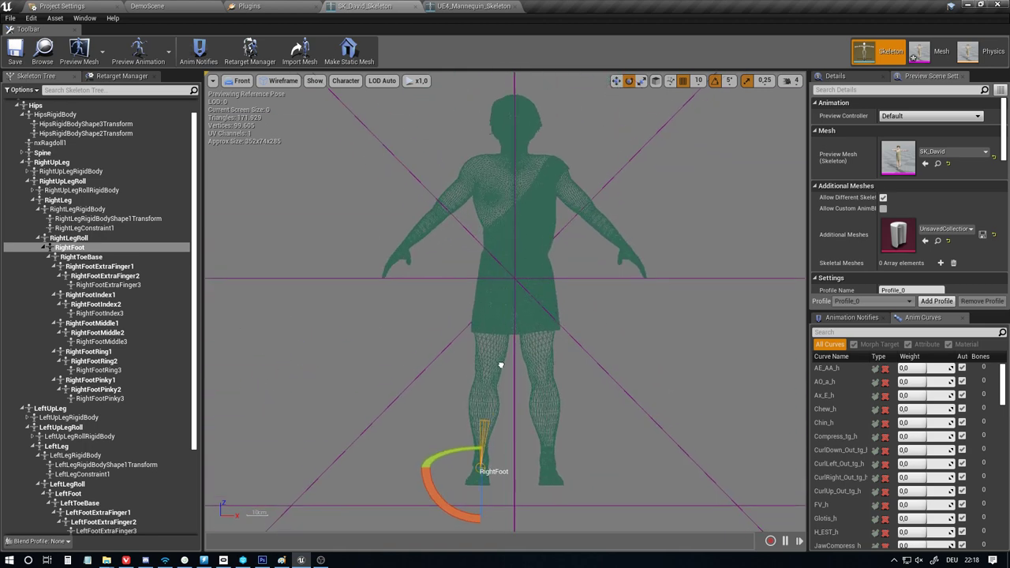
pyautogui.moveTo(502, 365); pyautogui.dragTo(484, 310, button='right')
pyautogui.scroll(1, 496, 355)
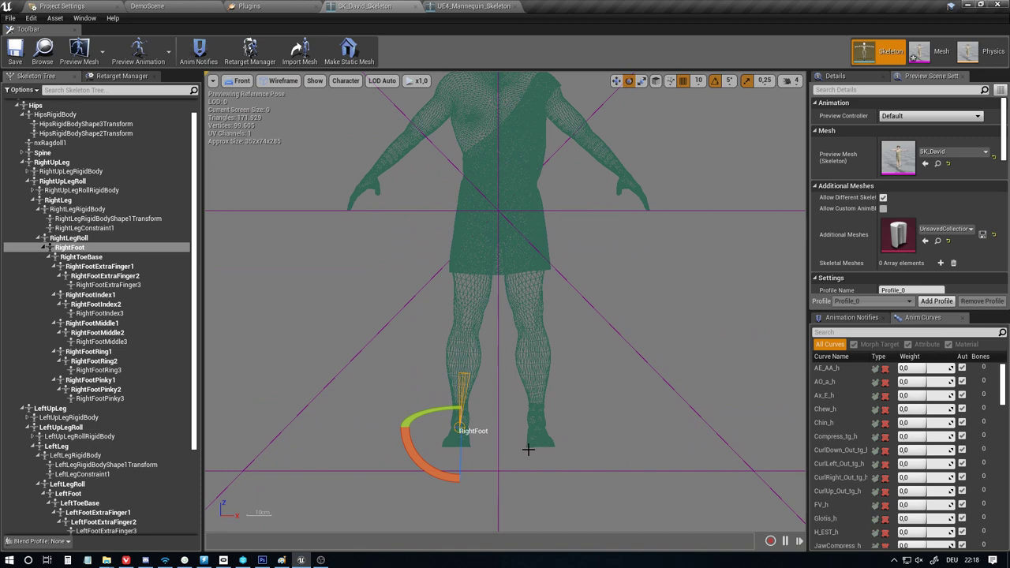
pyautogui.moveTo(502, 360); pyautogui.dragTo(524, 372, button='right')
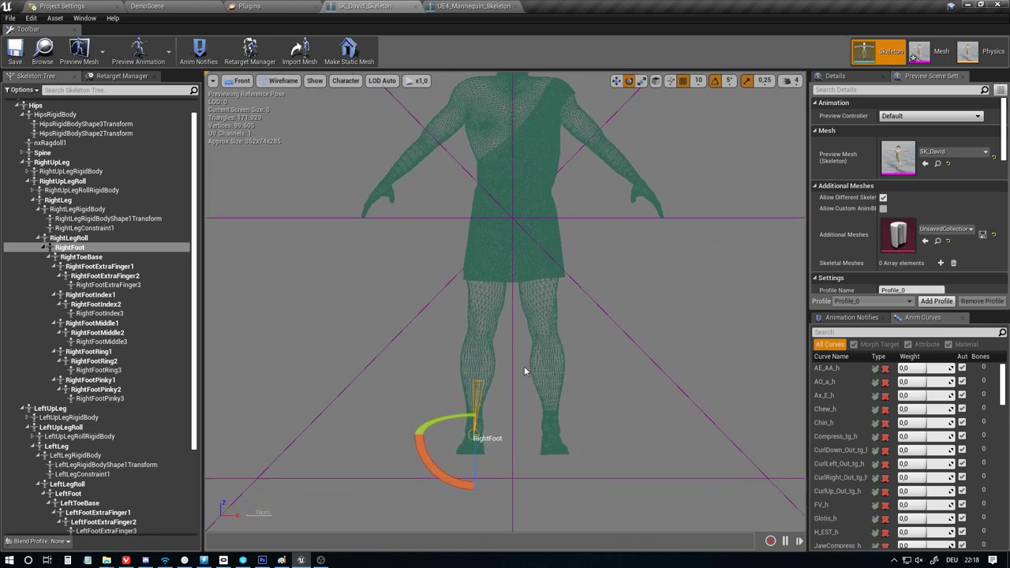
pyautogui.click(473, 6)
pyautogui.click(371, 6)
pyautogui.click(476, 5)
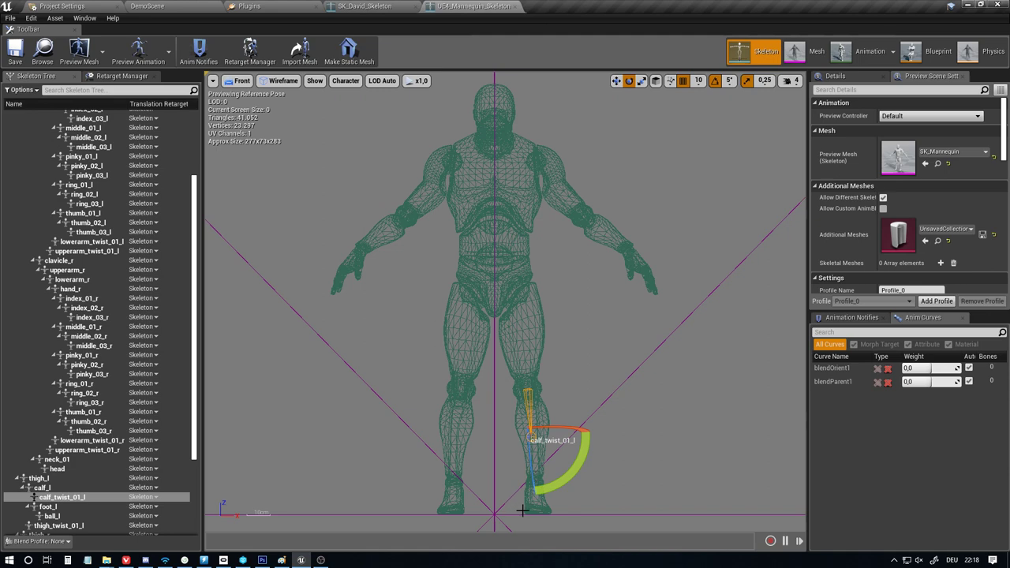
pyautogui.click(371, 6)
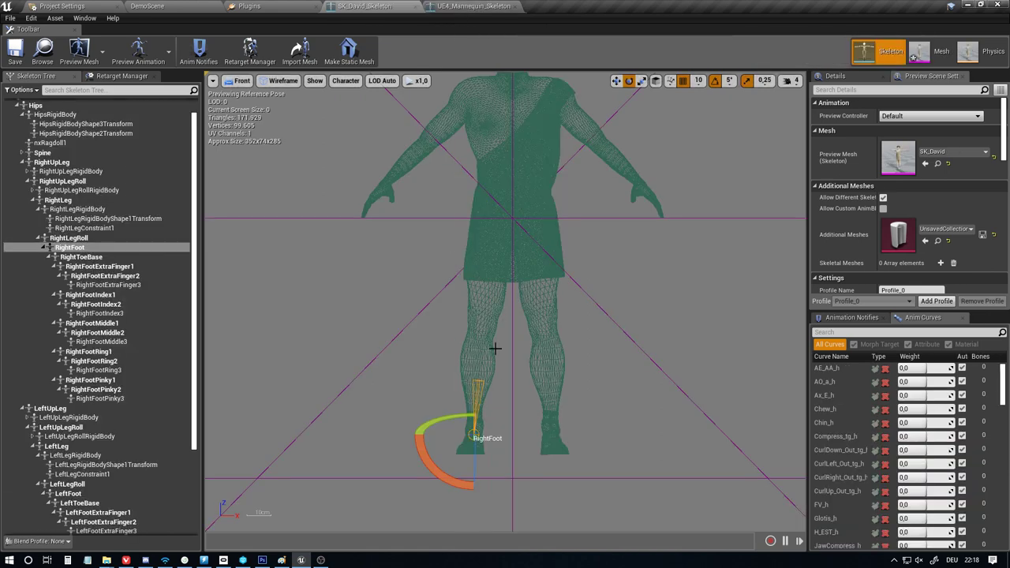
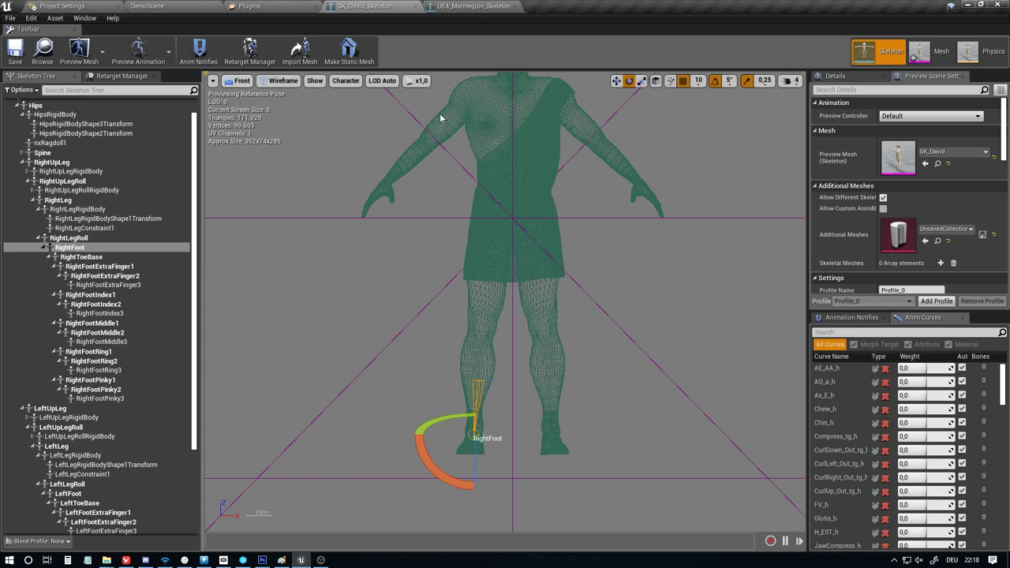
# Set the retarget base pose of SK_David_Skeleton to the current pose
pyautogui.click(126, 75)
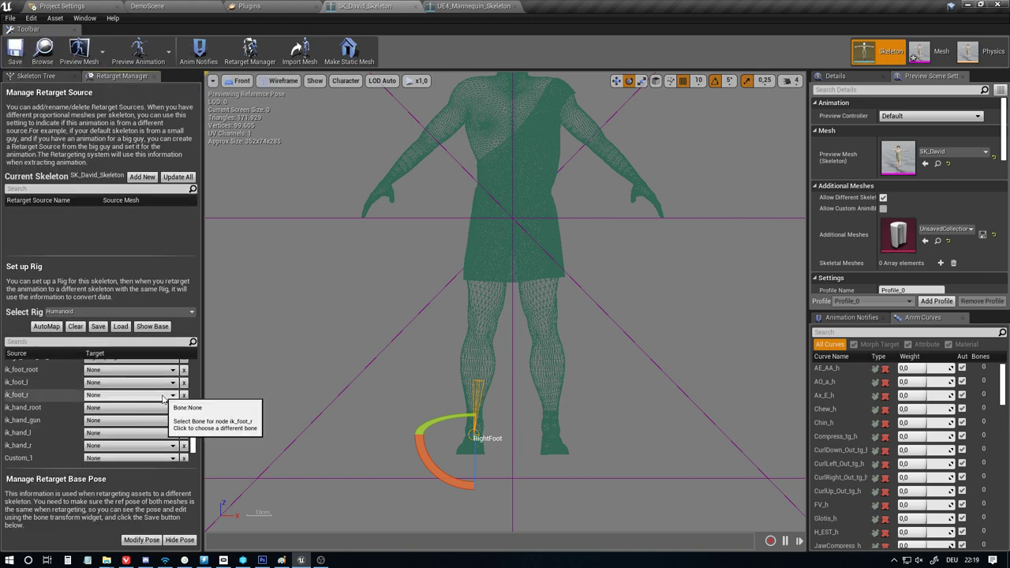
pyautogui.click(141, 540)
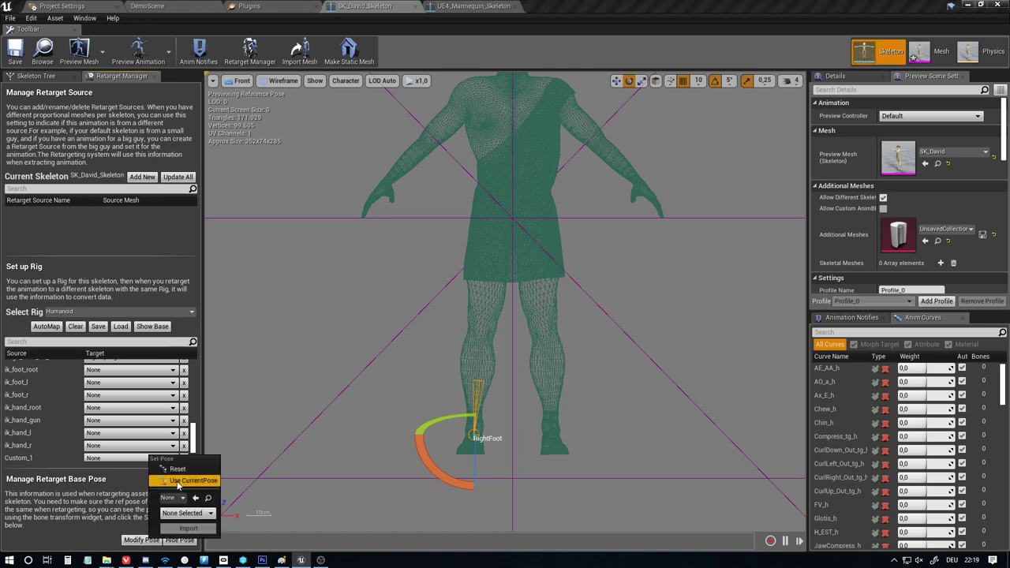
pyautogui.click(178, 481)
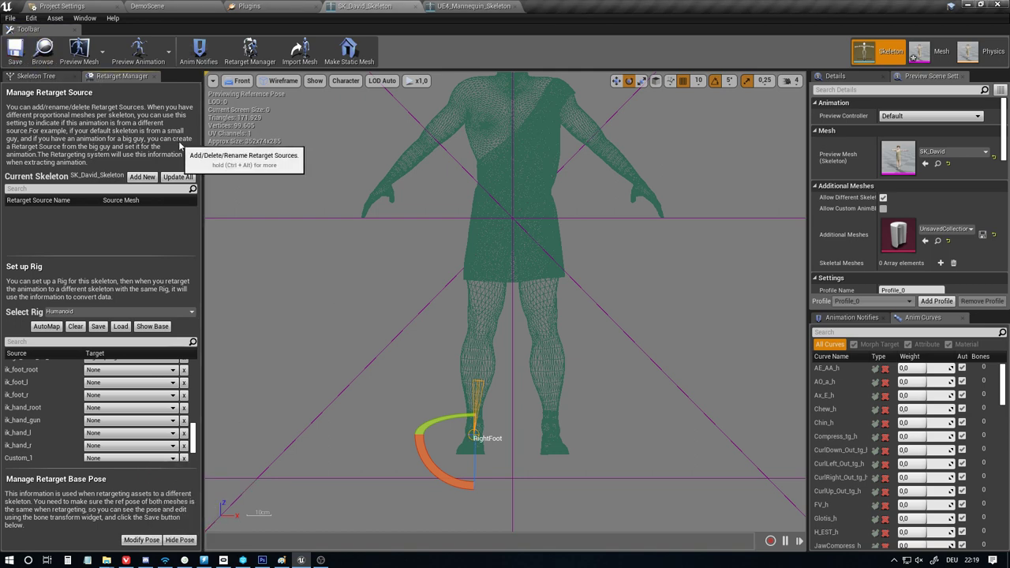
# Return to DemoScene and save all modified content, including the SK_David skeletal mesh
pyautogui.click(146, 6)
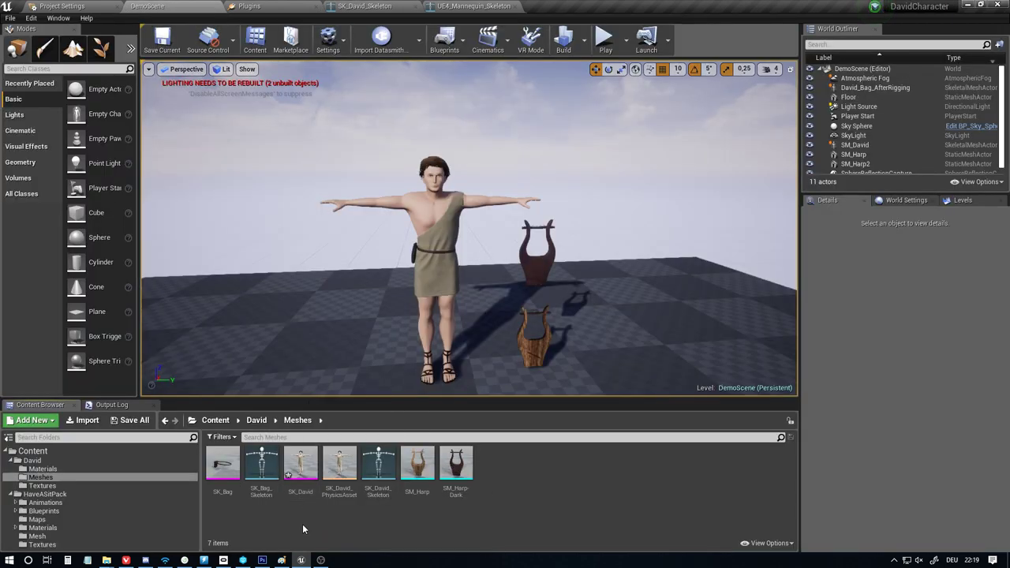
pyautogui.hotkey('ctrl', 's')
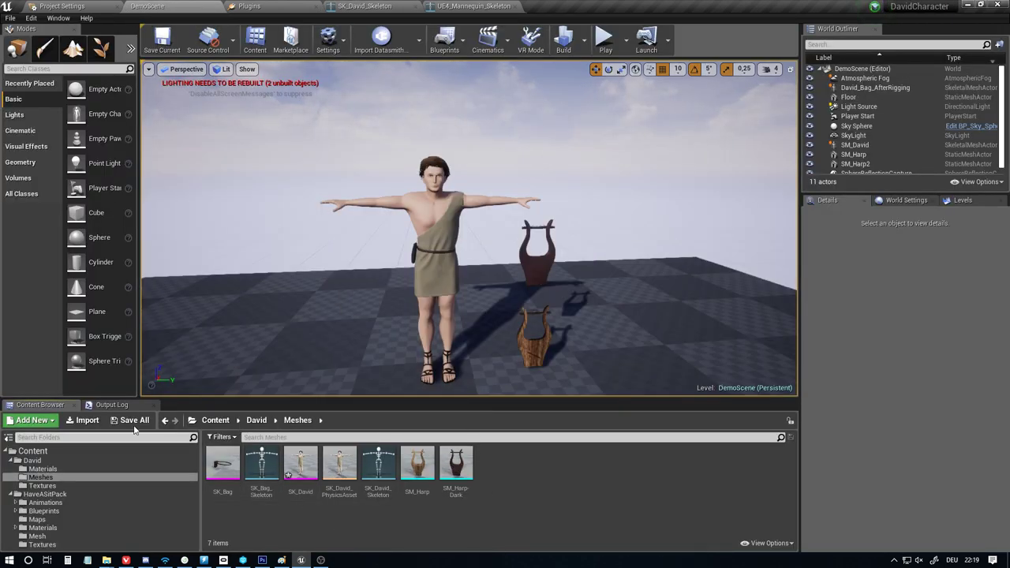
pyautogui.click(134, 421)
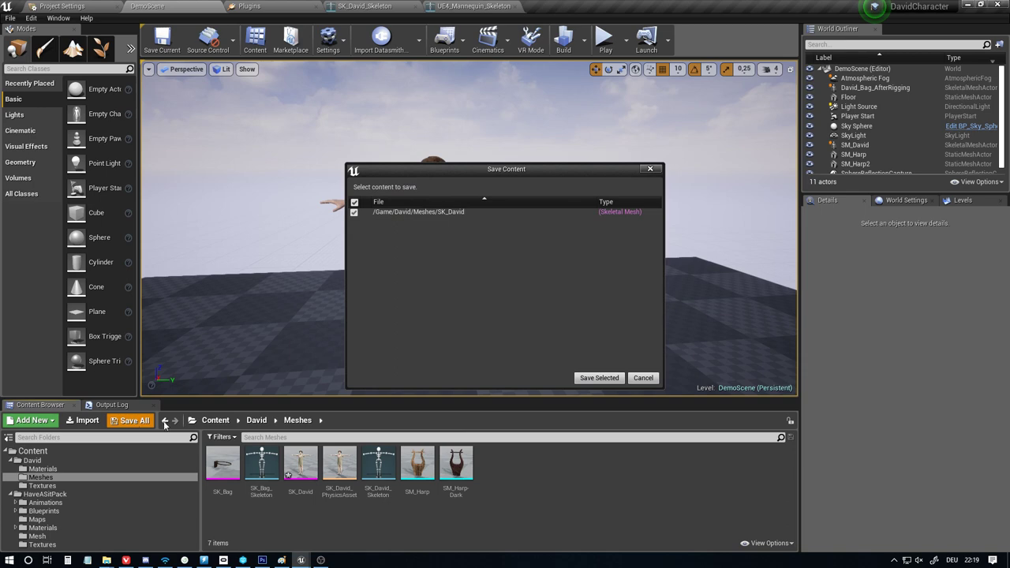
pyautogui.click(599, 378)
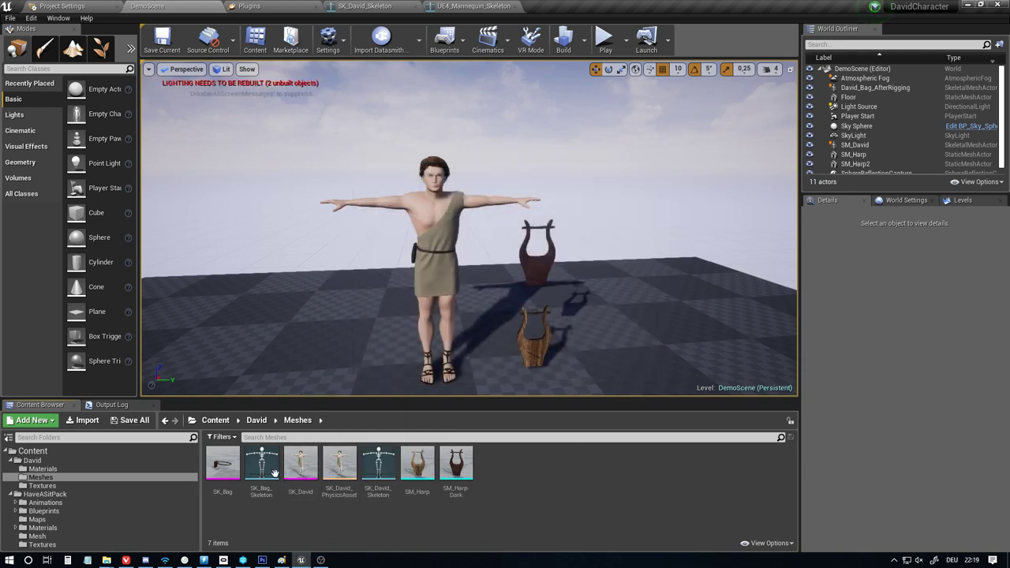
pyautogui.click(291, 519)
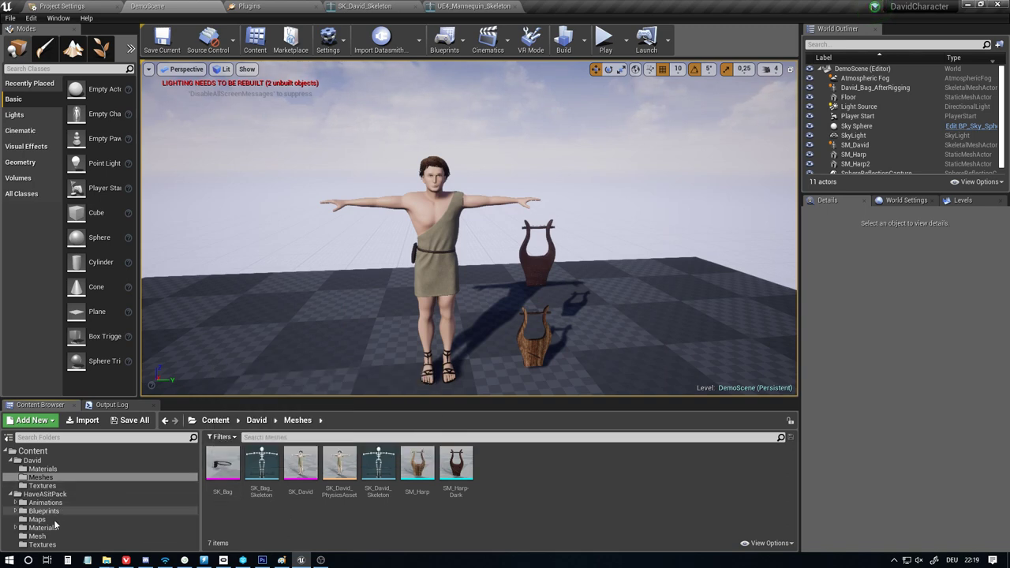
# Create a new folder named Animations inside the David content folder
pyautogui.click(32, 461)
pyautogui.rightClick(264, 523)
pyautogui.moveTo(266, 518)
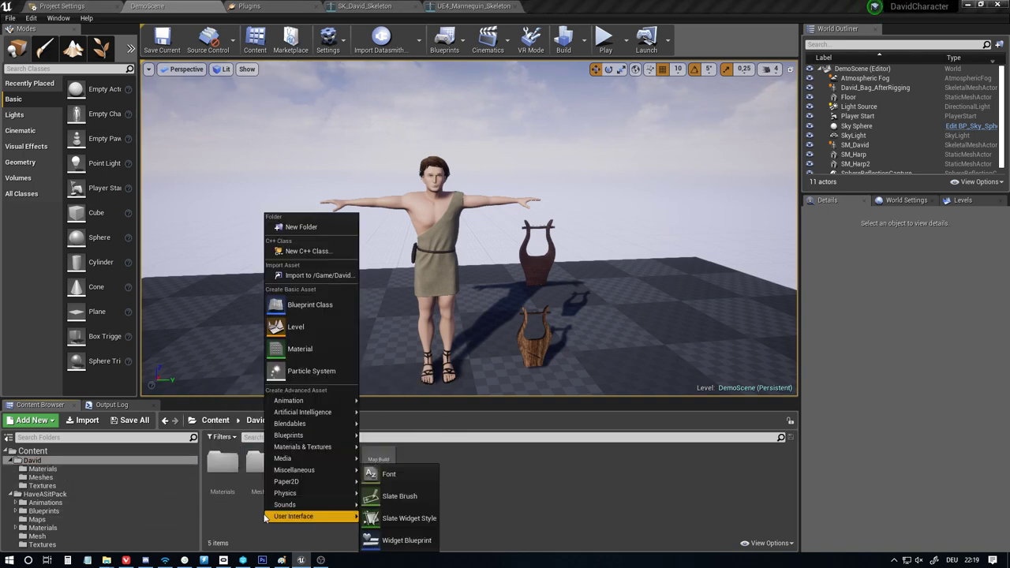
pyautogui.click(300, 226)
pyautogui.write('Animations')
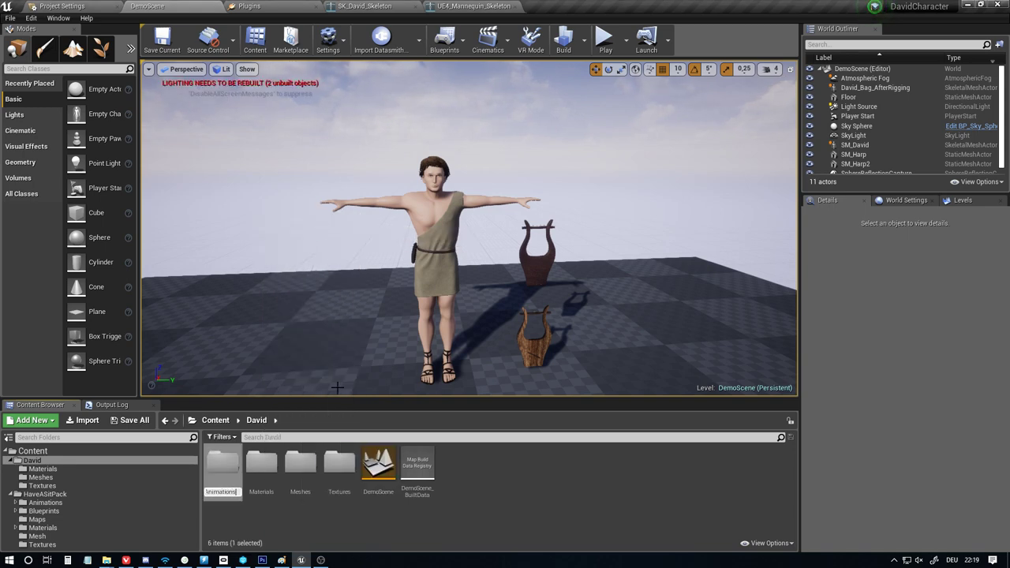
pyautogui.press('Return')
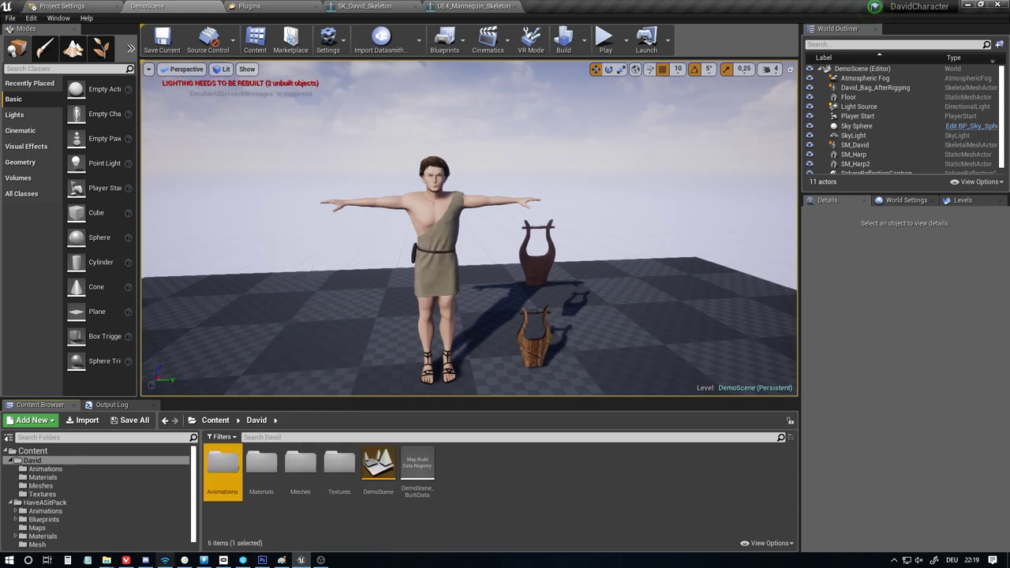
# Open the Ground subfolder of the HaveASitPack animations and browse its sitting animations
pyautogui.click(46, 511)
pyautogui.doubleClick(223, 464)
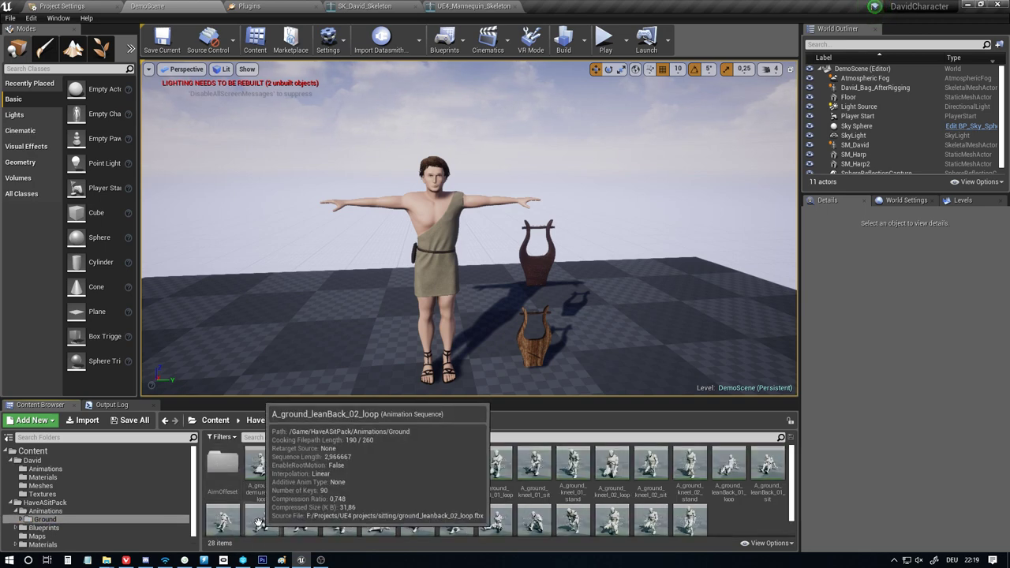
pyautogui.click(47, 494)
pyautogui.click(51, 502)
pyautogui.click(47, 511)
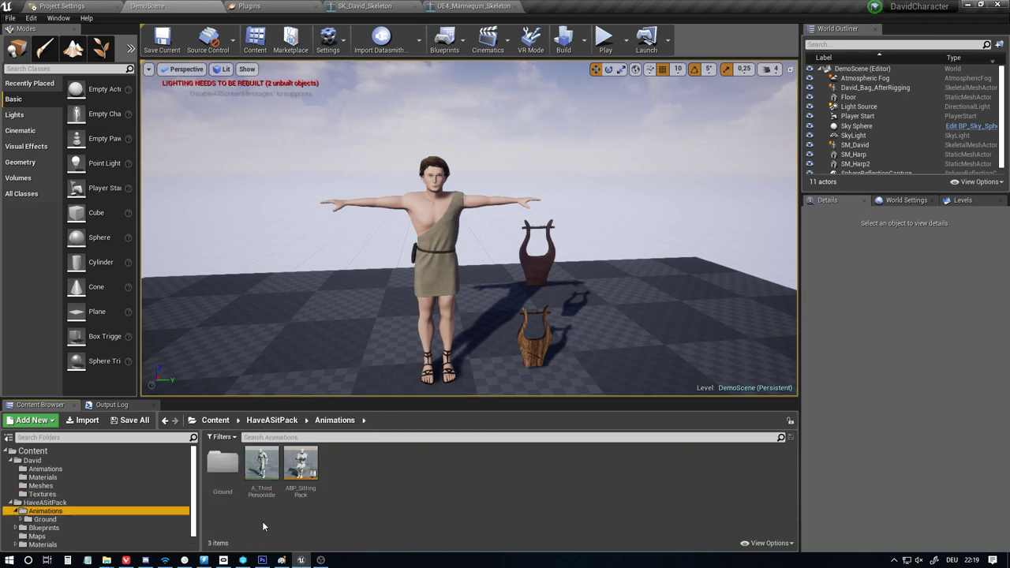
pyautogui.doubleClick(223, 465)
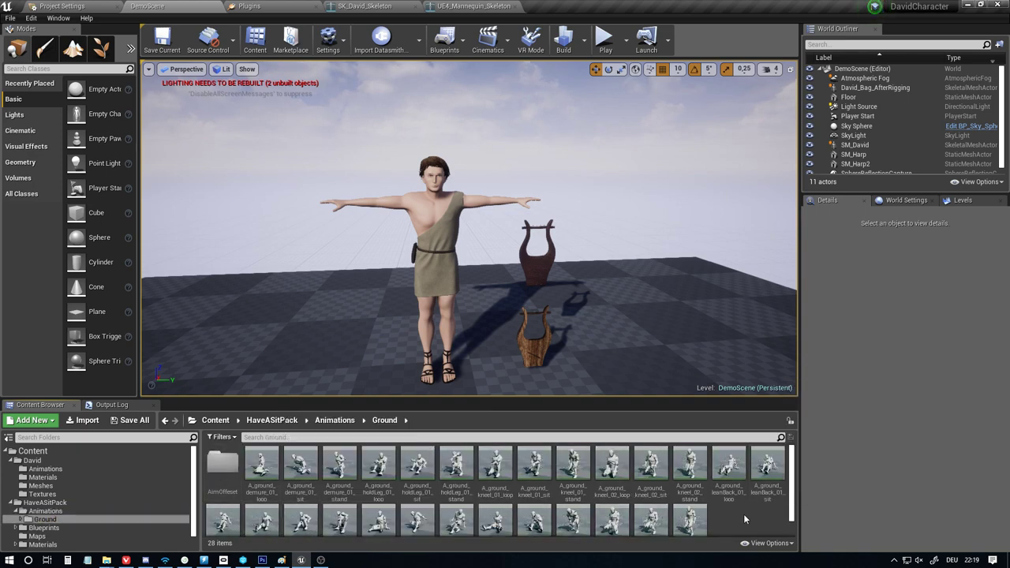
pyautogui.scroll(-1, 742, 515)
pyautogui.scroll(1, 737, 519)
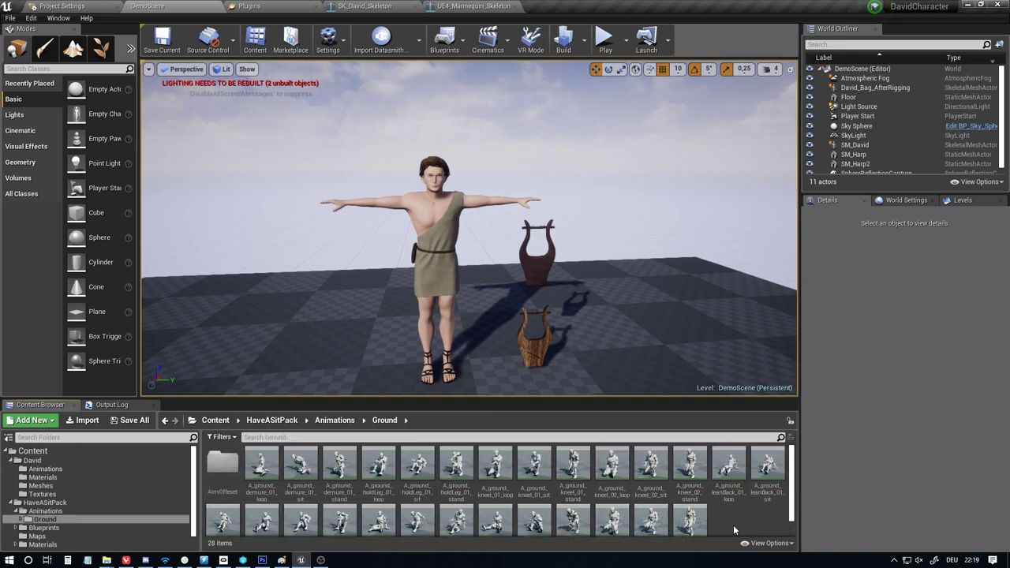
# Preview the A_ground_leanBack_01_loop animation, close it and return to DemoScene
pyautogui.click(737, 503)
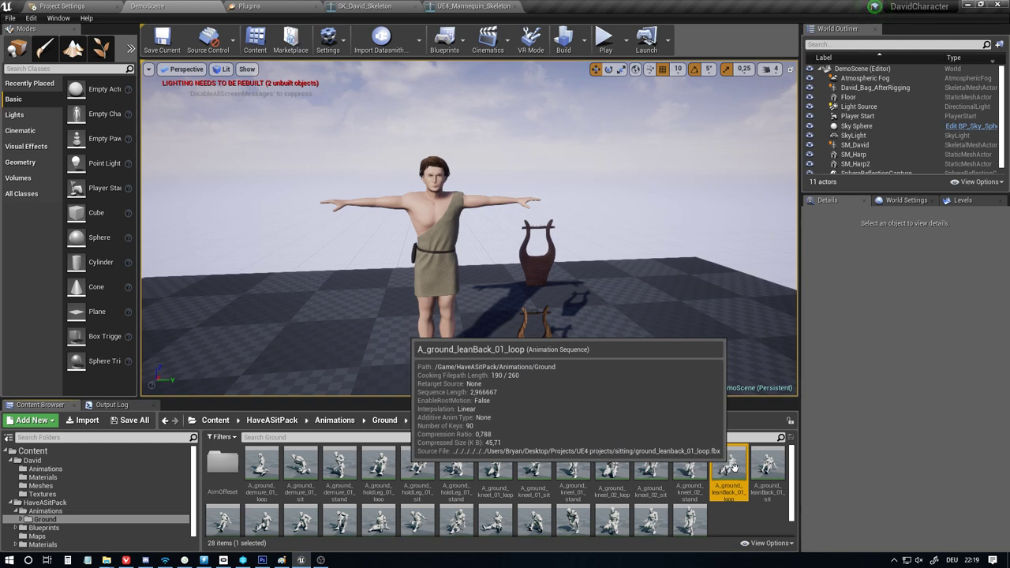
pyautogui.moveTo(766, 467)
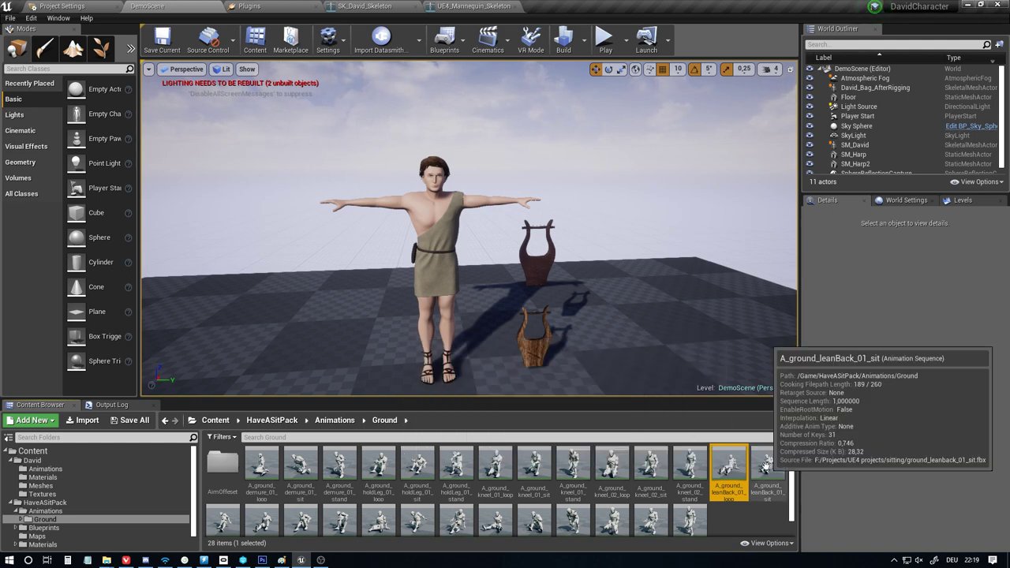
pyautogui.doubleClick(729, 465)
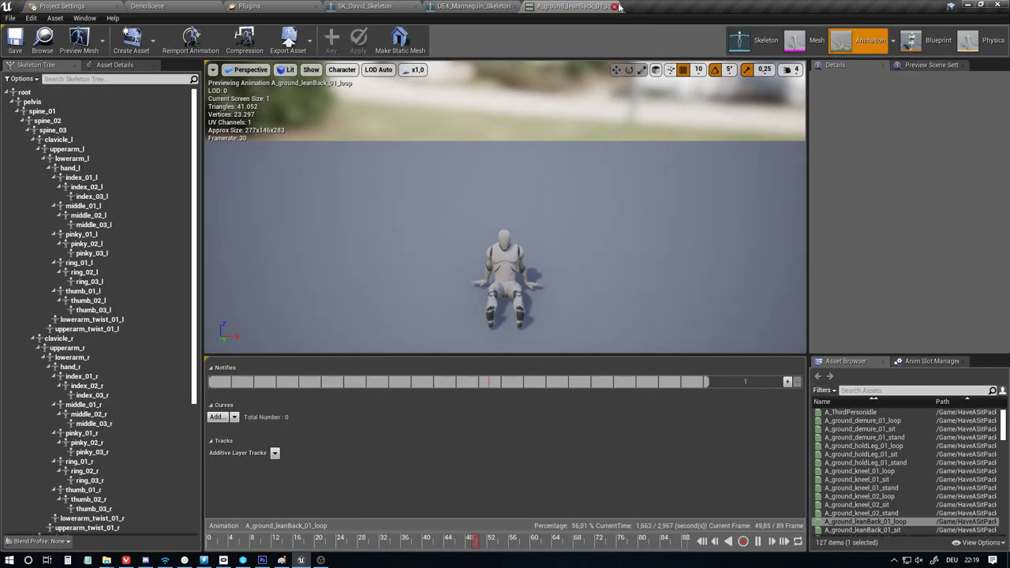
pyautogui.click(615, 6)
pyautogui.click(147, 5)
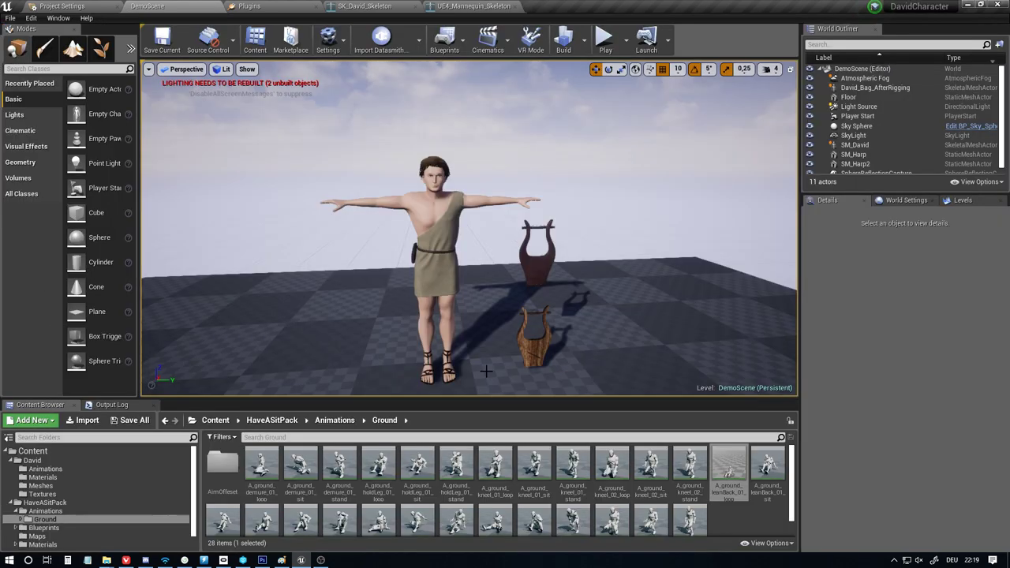
# Duplicate and retarget A_ground_leanBack_01_loop to SK_David_Skeleton, with David/Animations as the output folder
pyautogui.moveTo(727, 465)
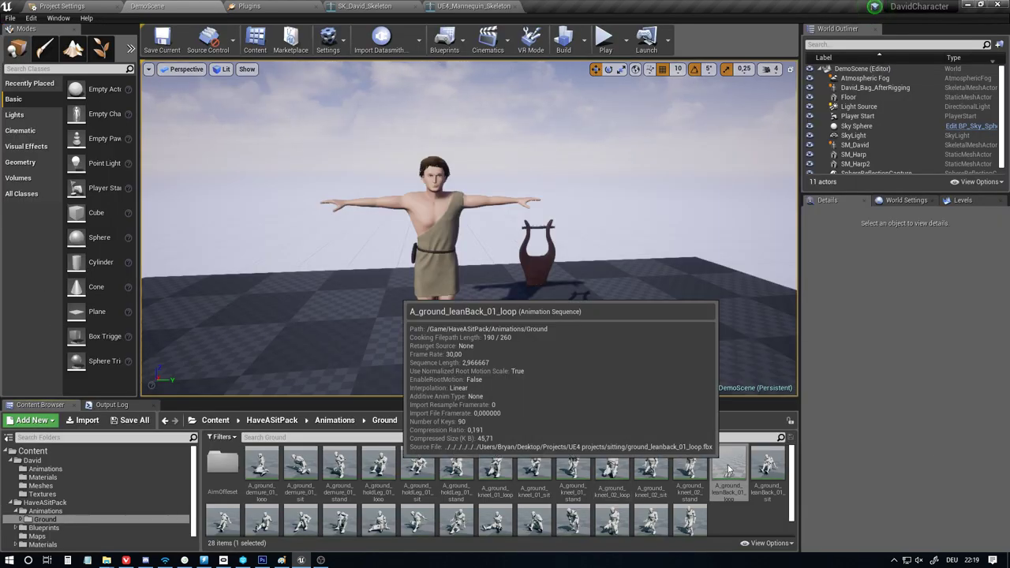
pyautogui.rightClick(727, 465)
pyautogui.moveTo(779, 192)
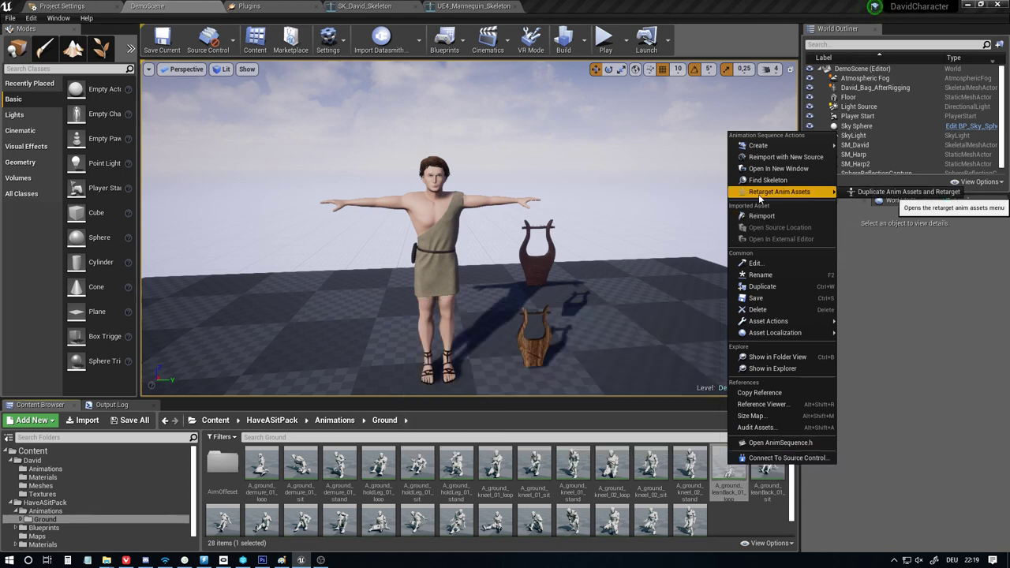
pyautogui.click(908, 197)
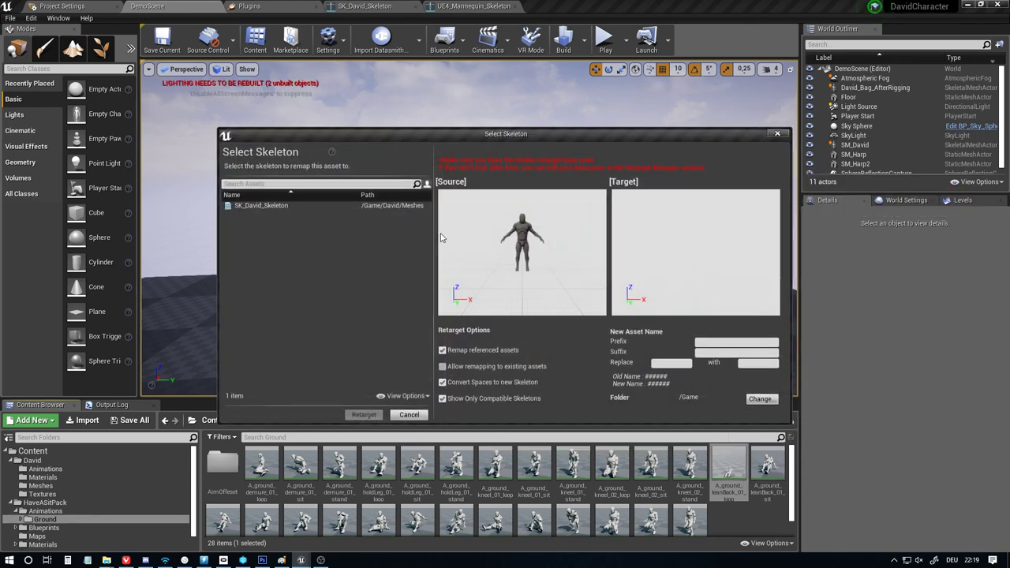
pyautogui.click(267, 207)
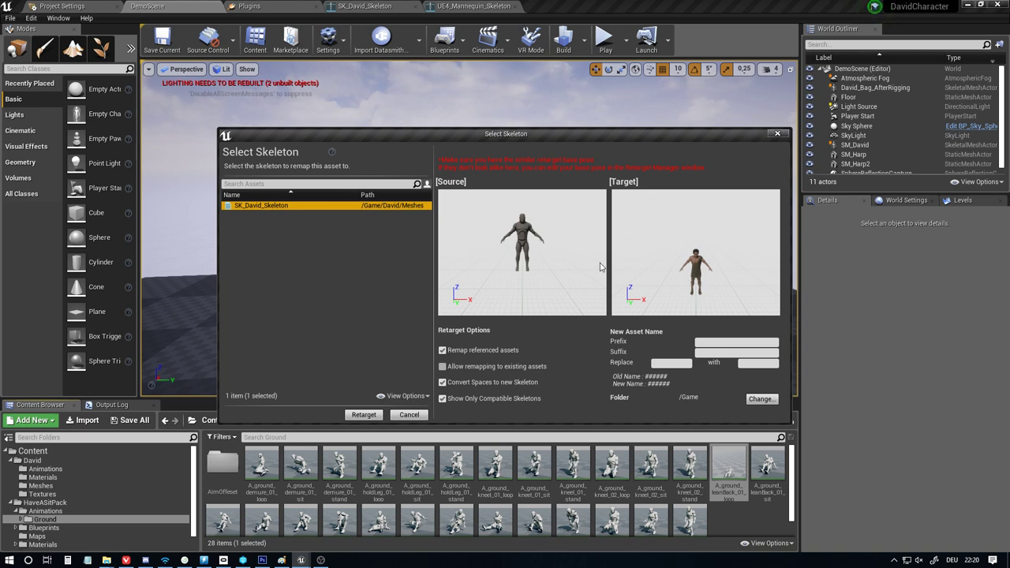
pyautogui.click(750, 400)
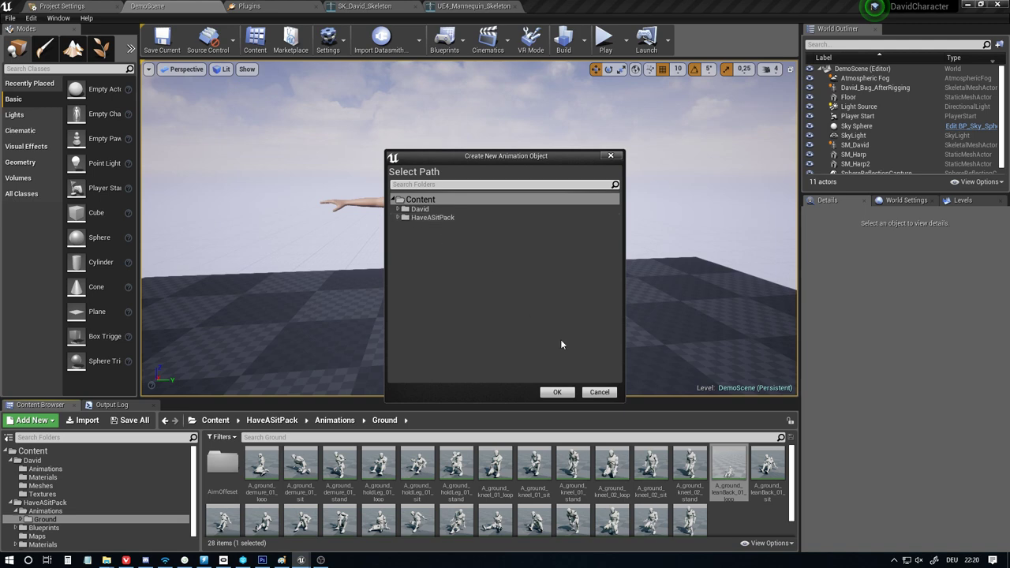
pyautogui.click(601, 393)
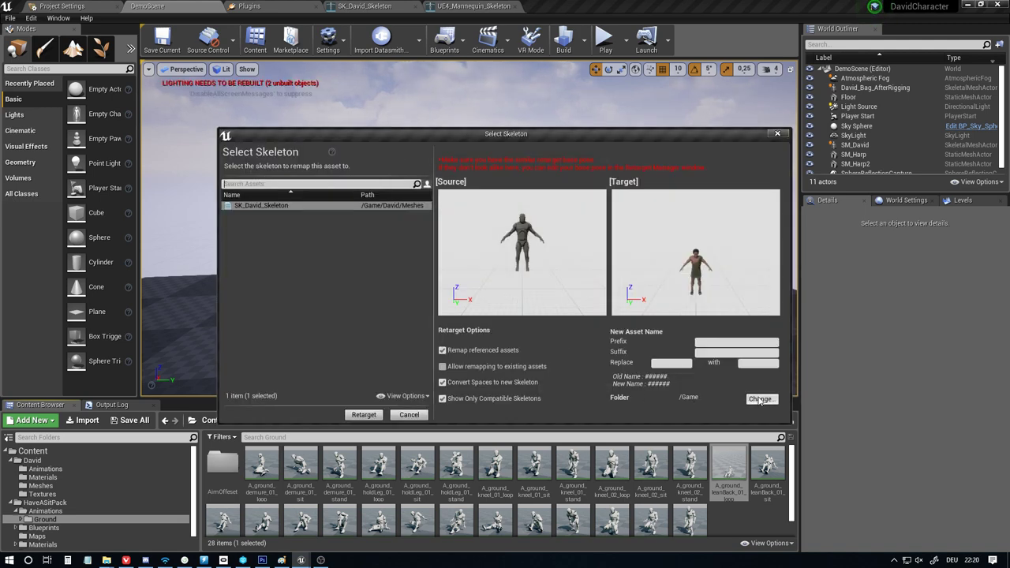
pyautogui.click(760, 400)
pyautogui.click(424, 211)
pyautogui.doubleClick(424, 209)
pyautogui.click(430, 217)
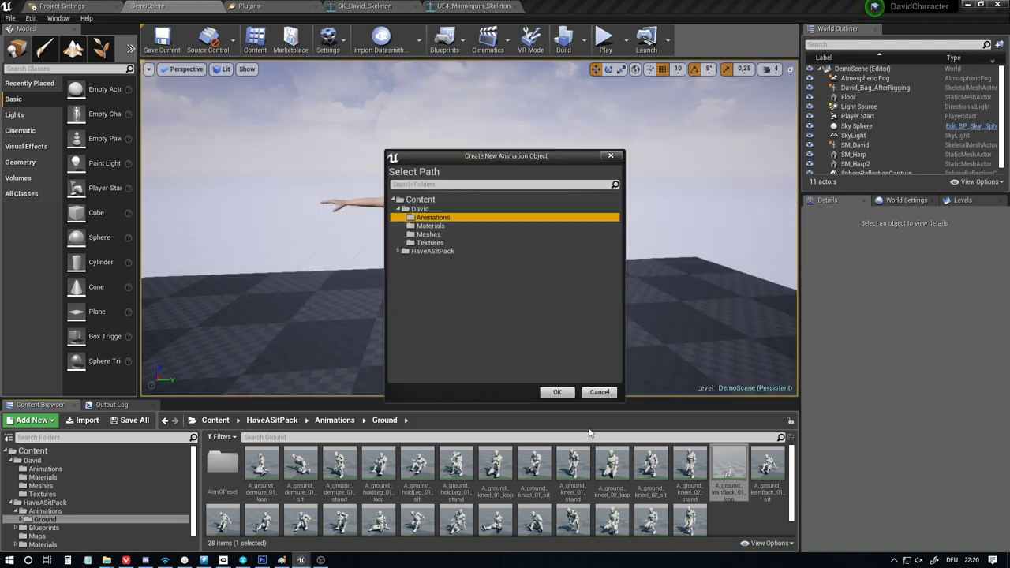
pyautogui.click(557, 392)
pyautogui.click(364, 414)
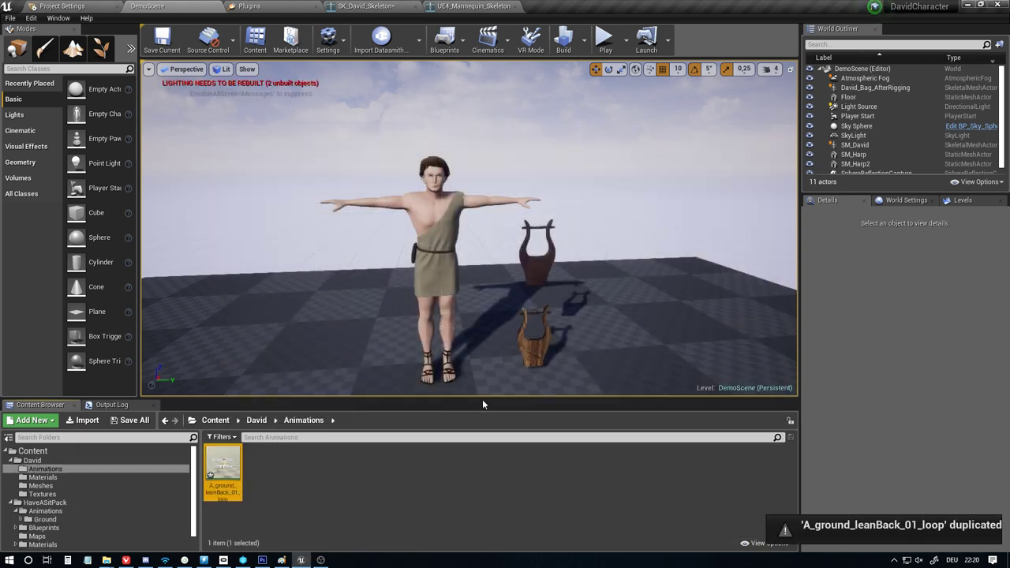
# Open the retargeted A_ground_leanBack_01_loop, inspect David's sitting pose from several angles, close it and return to DemoScene
pyautogui.doubleClick(225, 462)
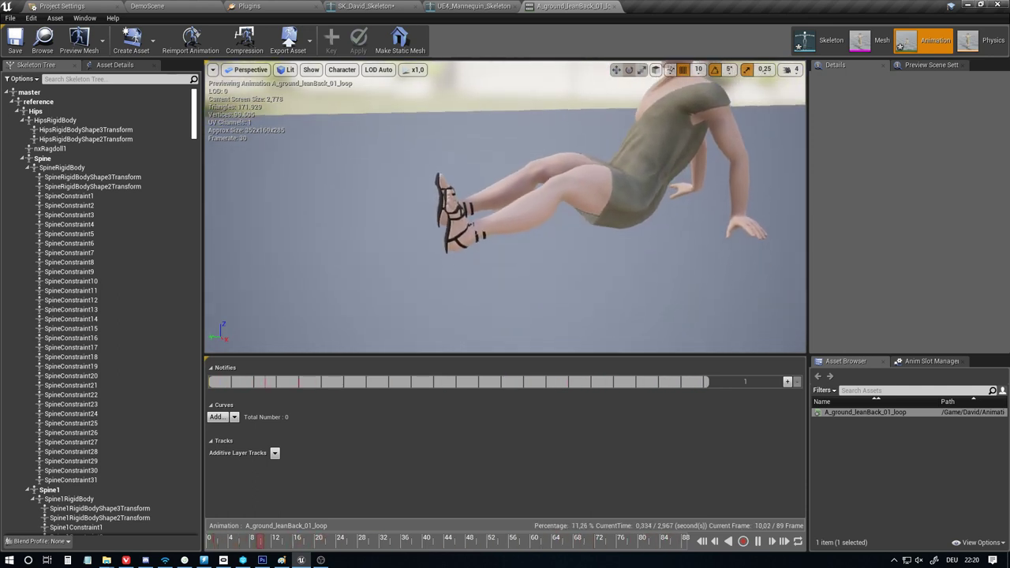
pyautogui.moveTo(505, 207); pyautogui.dragTo(612, 260, button='right')
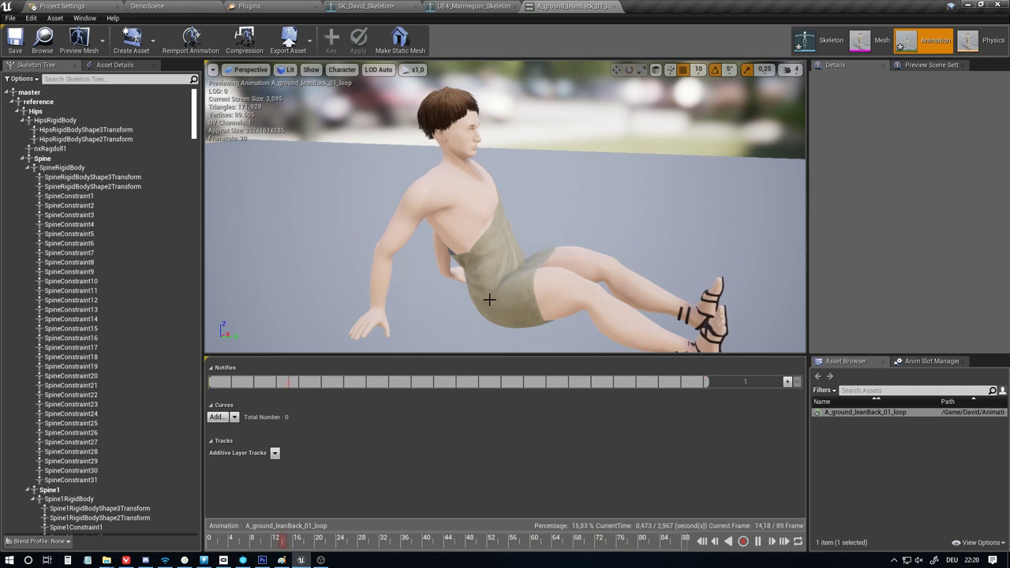
pyautogui.moveTo(489, 300); pyautogui.dragTo(514, 251, button='right')
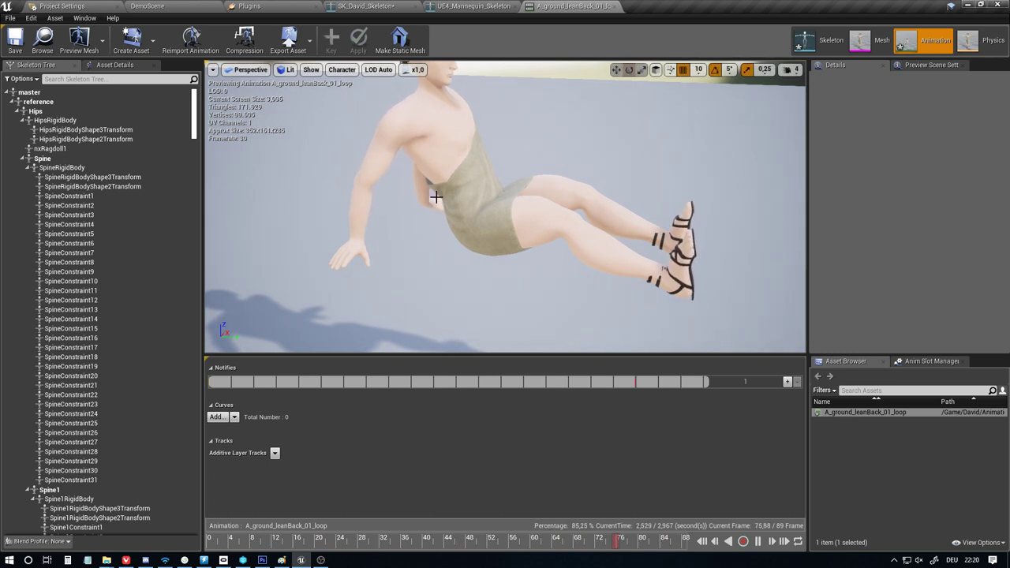
pyautogui.moveTo(436, 198)
pyautogui.mouseDown(button='right')
pyautogui.moveTo(445, 160)
pyautogui.moveTo(440, 182)
pyautogui.mouseUp(button='right')
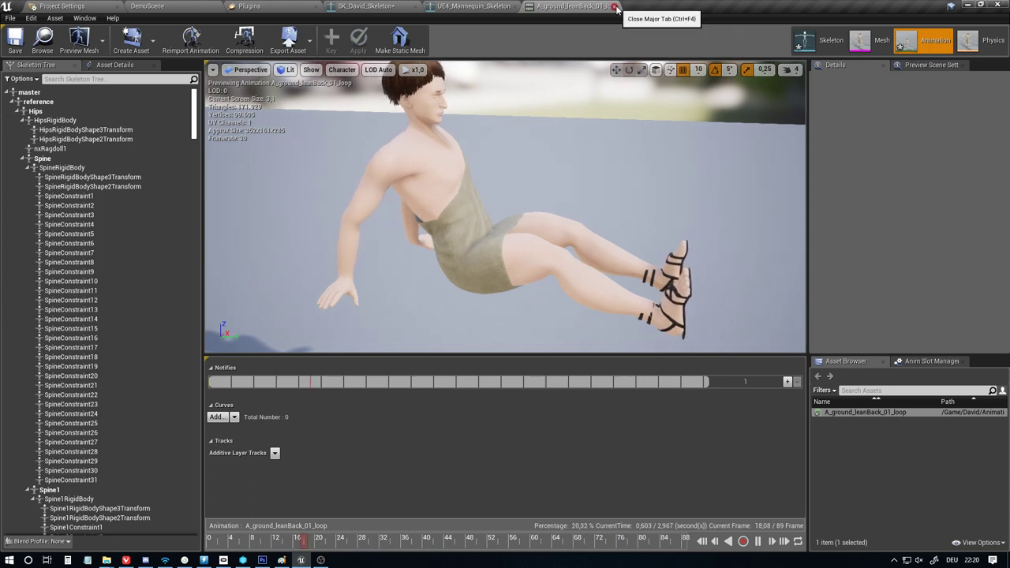
pyautogui.click(616, 7)
pyautogui.click(148, 6)
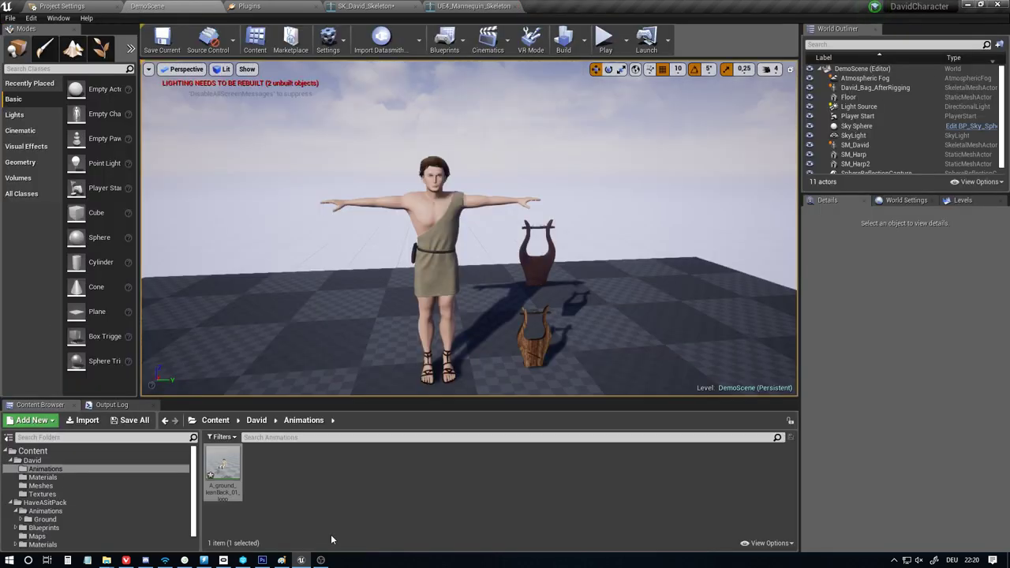
# Force-delete the retargeted A_ground_leanBack_01_loop from David's Animations folder and return to DemoScene
pyautogui.click(224, 465)
pyautogui.press('Delete')
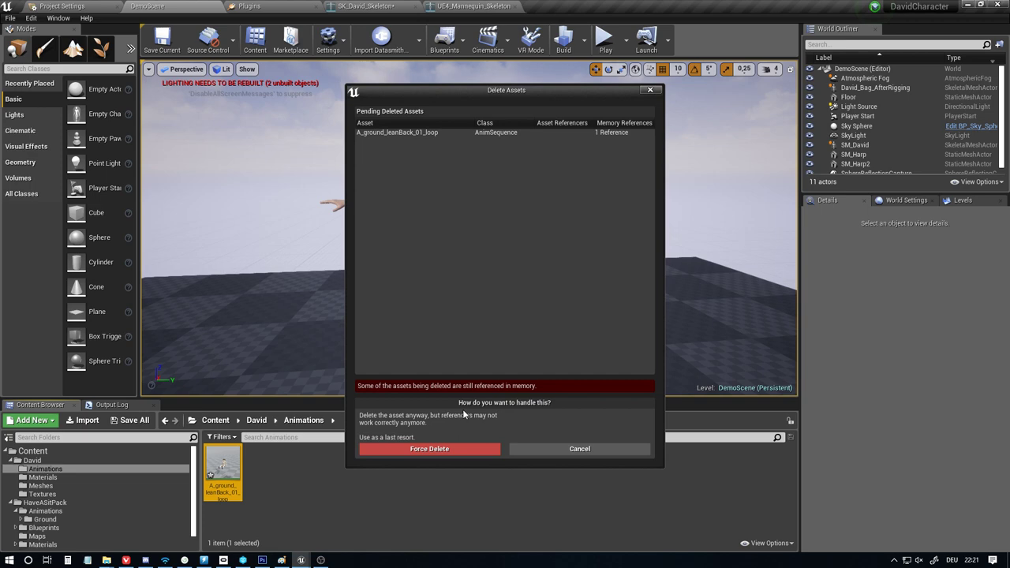
pyautogui.click(449, 449)
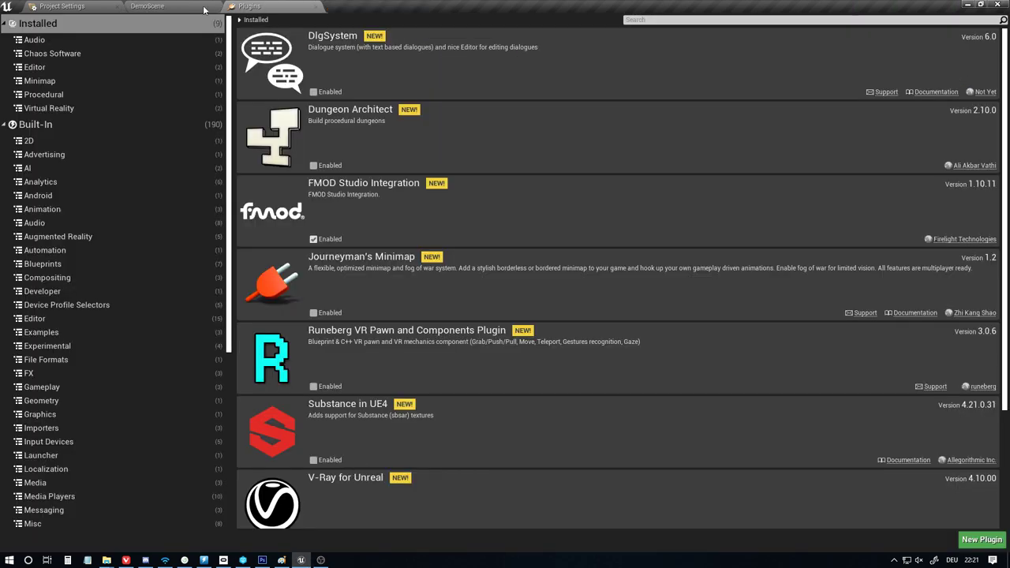
pyautogui.click(204, 8)
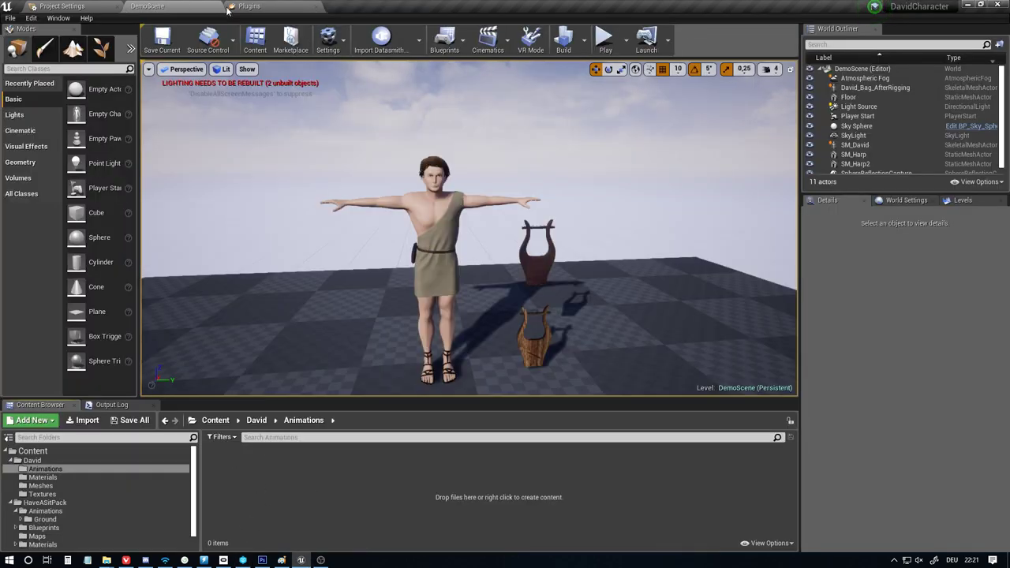
# Open SK_David_Skeleton from David's Meshes folder and show the translation retargeting options in its skeleton tree
pyautogui.click(61, 521)
pyautogui.click(56, 486)
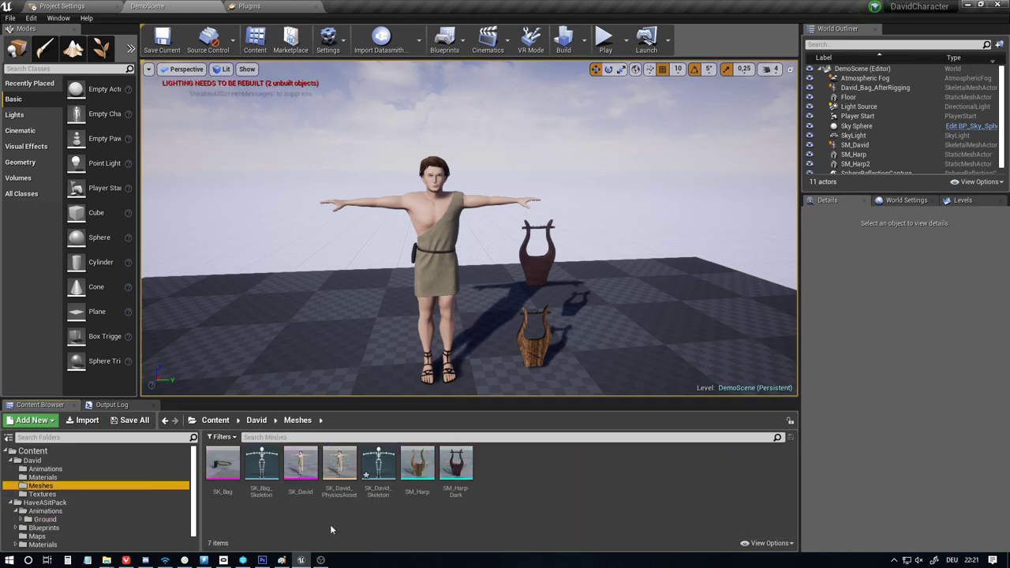
pyautogui.doubleClick(379, 467)
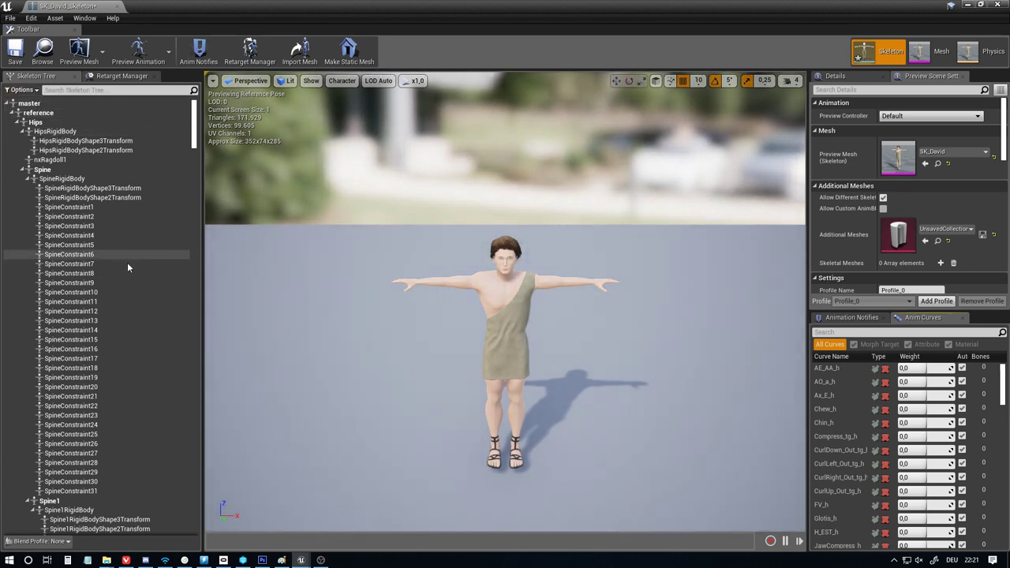
pyautogui.click(22, 89)
pyautogui.click(21, 109)
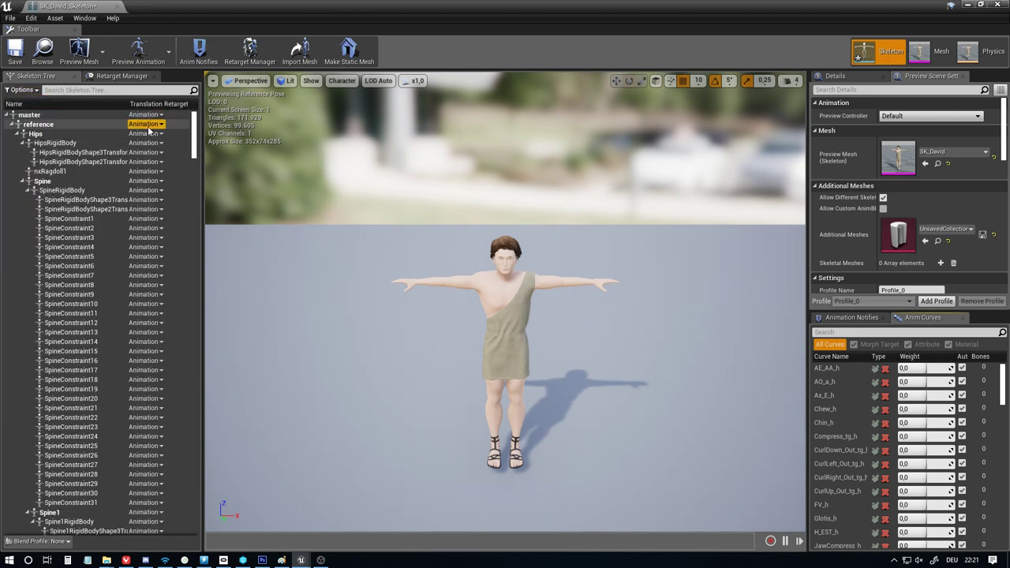
# Recursively set translation retargeting to Skeleton for the master bone and all bones beneath it
pyautogui.rightClick(71, 114)
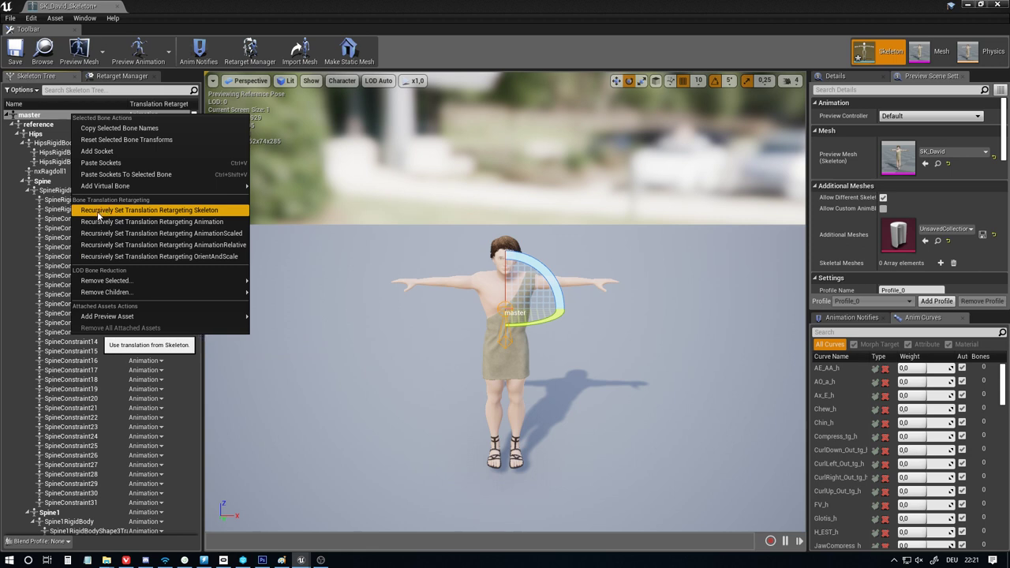
pyautogui.click(199, 210)
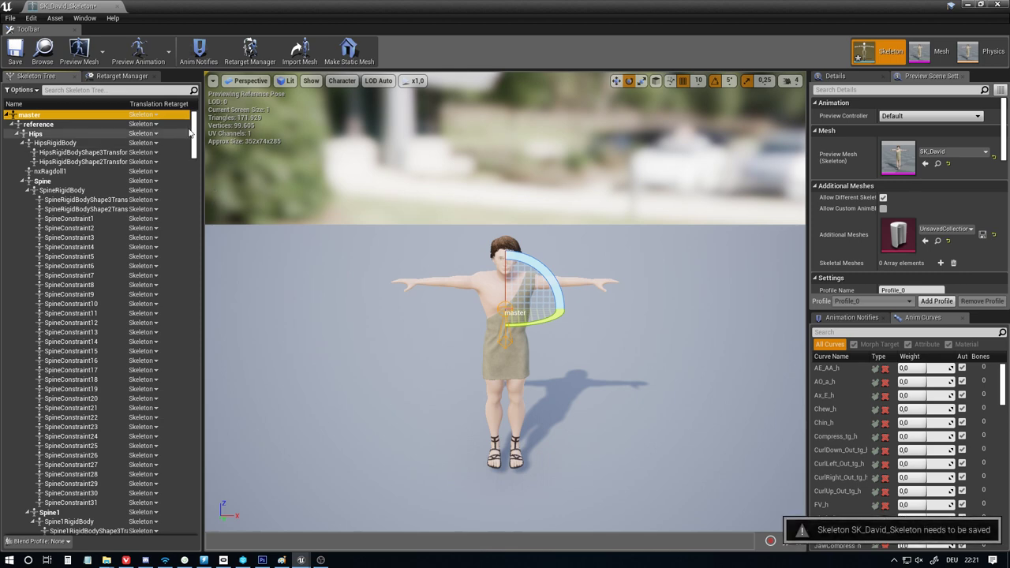
pyautogui.moveTo(196, 123)
pyautogui.mouseDown()
pyautogui.moveTo(188, 227)
pyautogui.moveTo(194, 114)
pyautogui.mouseUp()
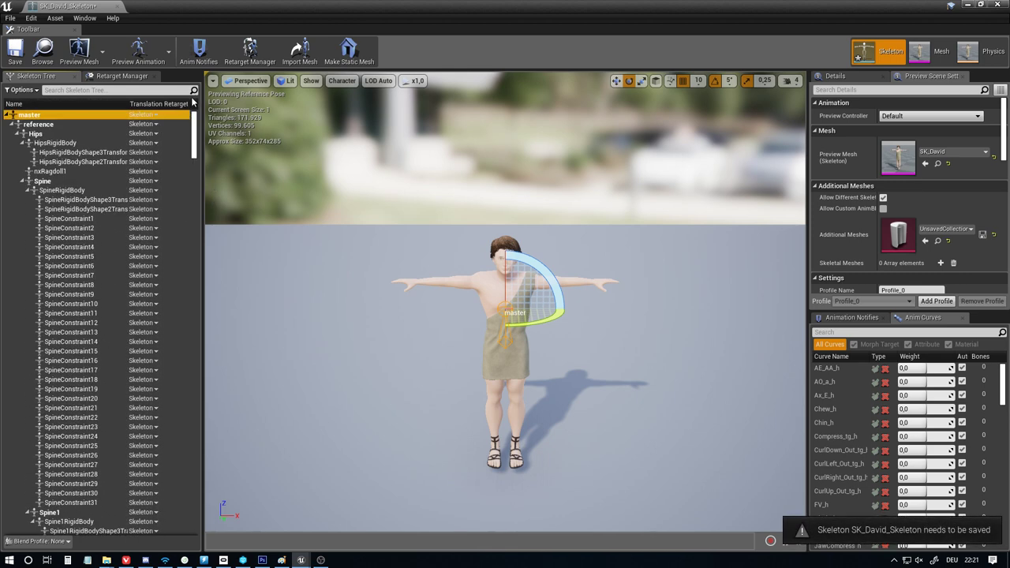
# Set translation retargeting to Animation for the master, reference and Hips bones, and save the skeleton
pyautogui.click(144, 114)
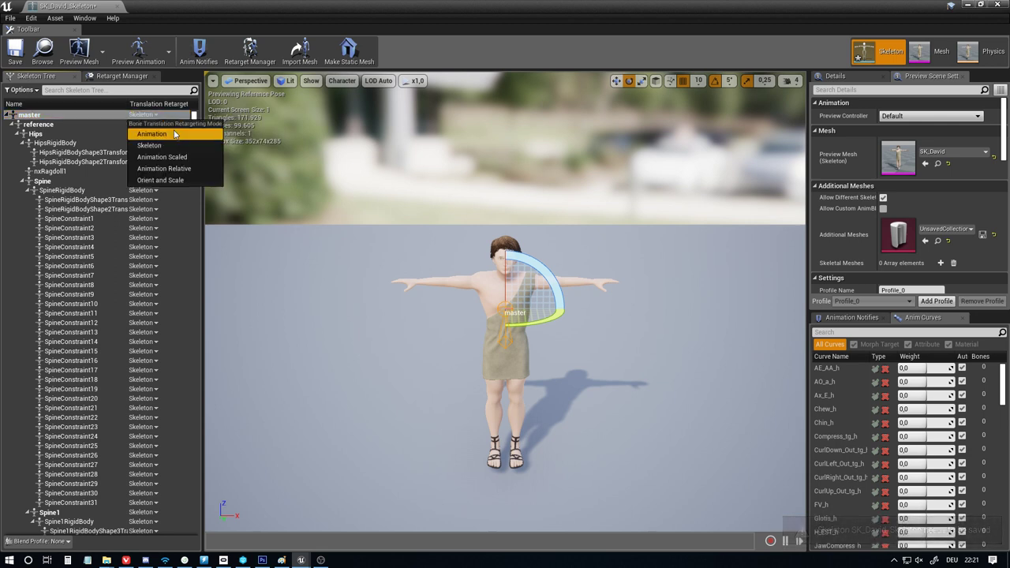
pyautogui.click(158, 135)
pyautogui.click(143, 124)
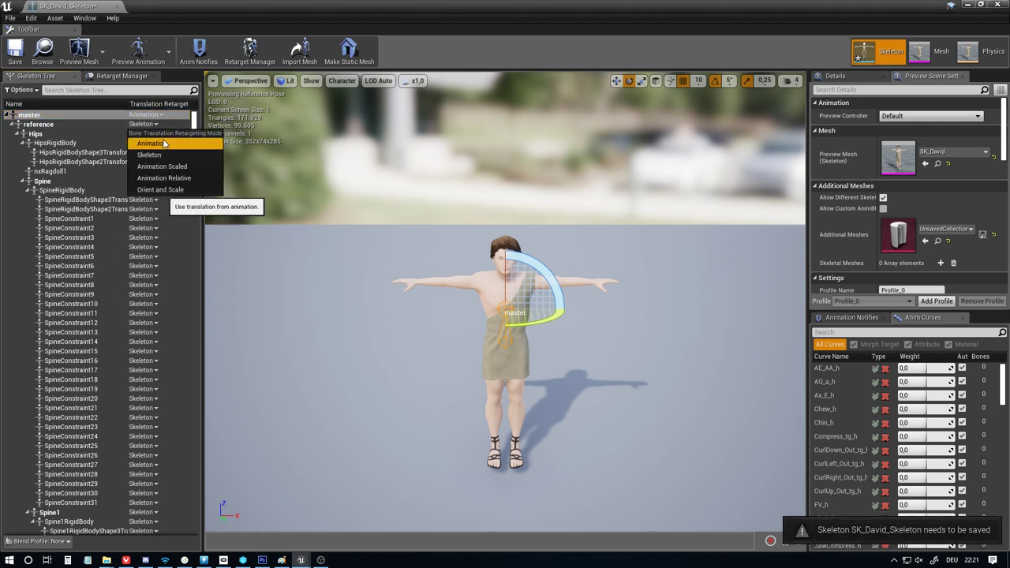
pyautogui.click(158, 144)
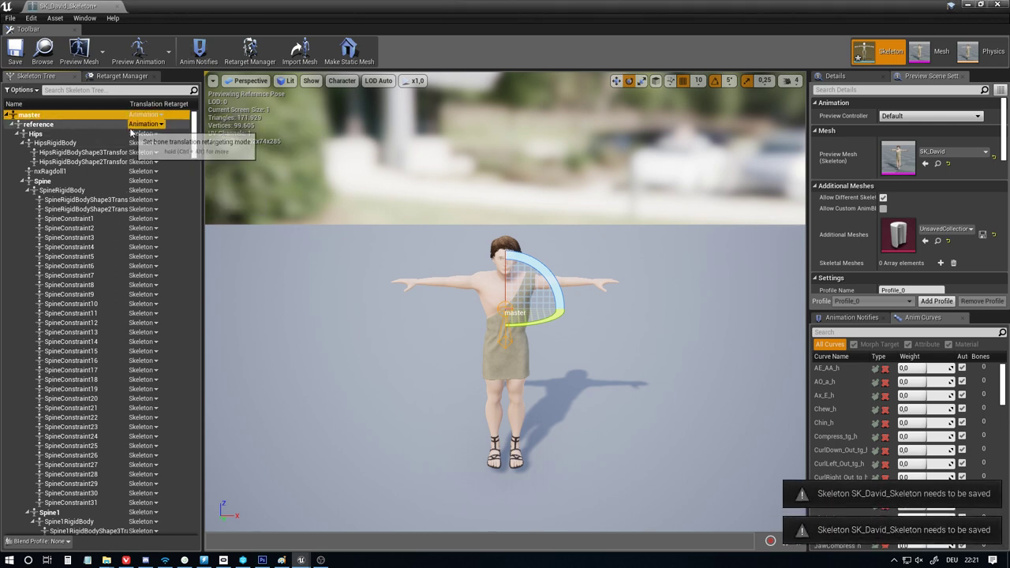
pyautogui.click(138, 135)
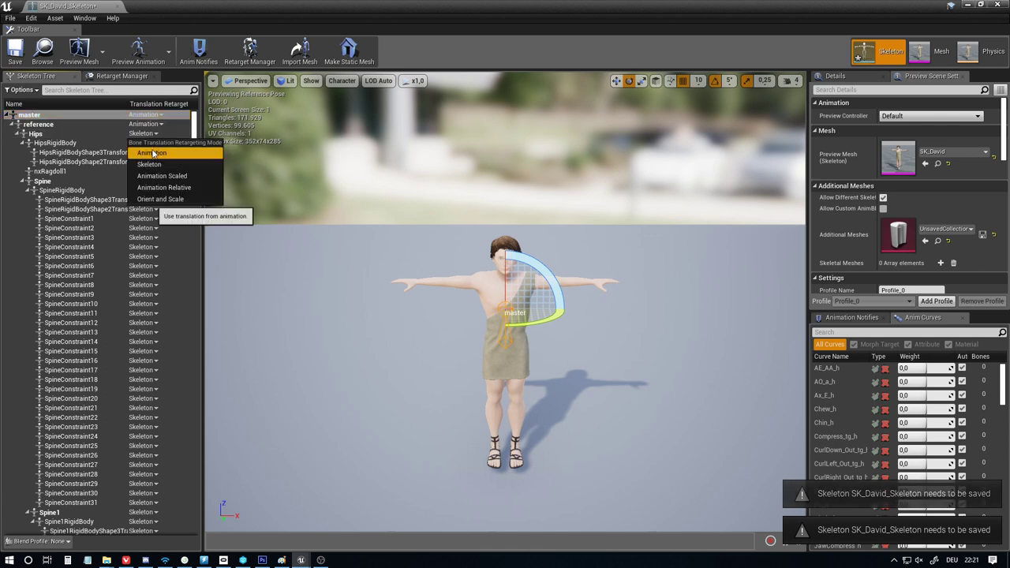
pyautogui.click(153, 154)
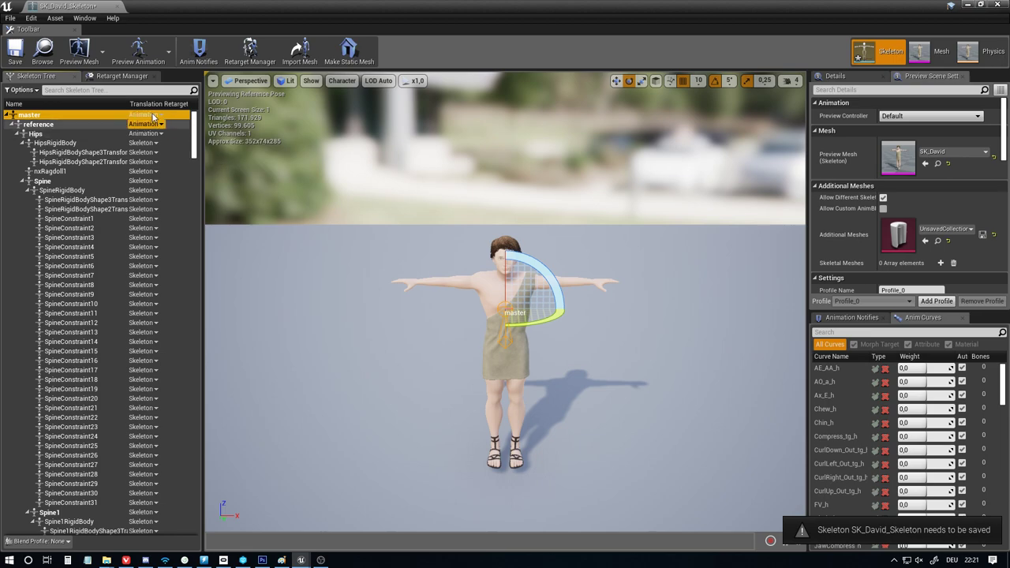
pyautogui.click(16, 54)
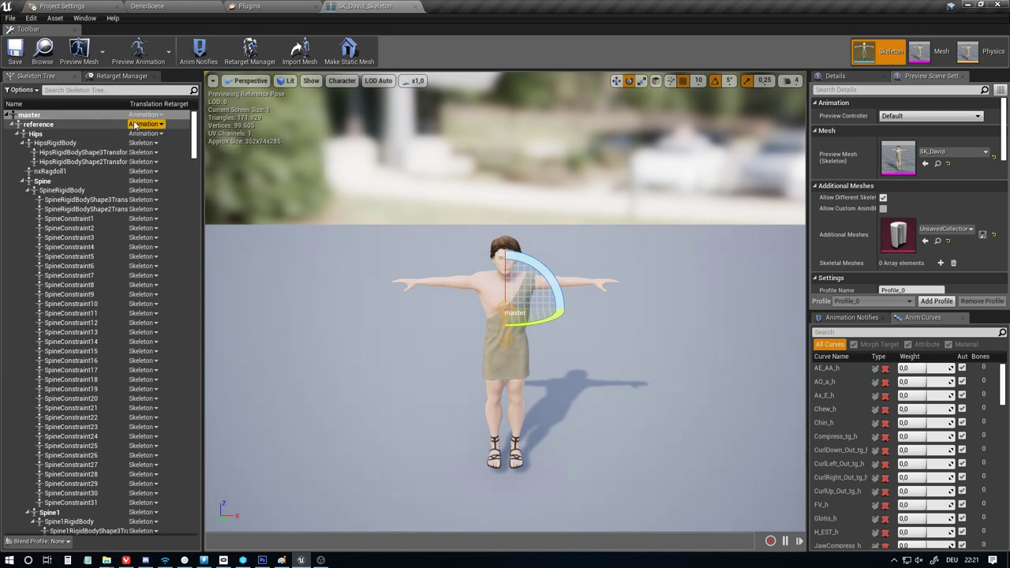
# From DemoScene, duplicate and retarget HaveASitPack's A_ground_leanBack_01_loop to SK_David_Skeleton in David/Animations, and open the new copy
pyautogui.click(170, 5)
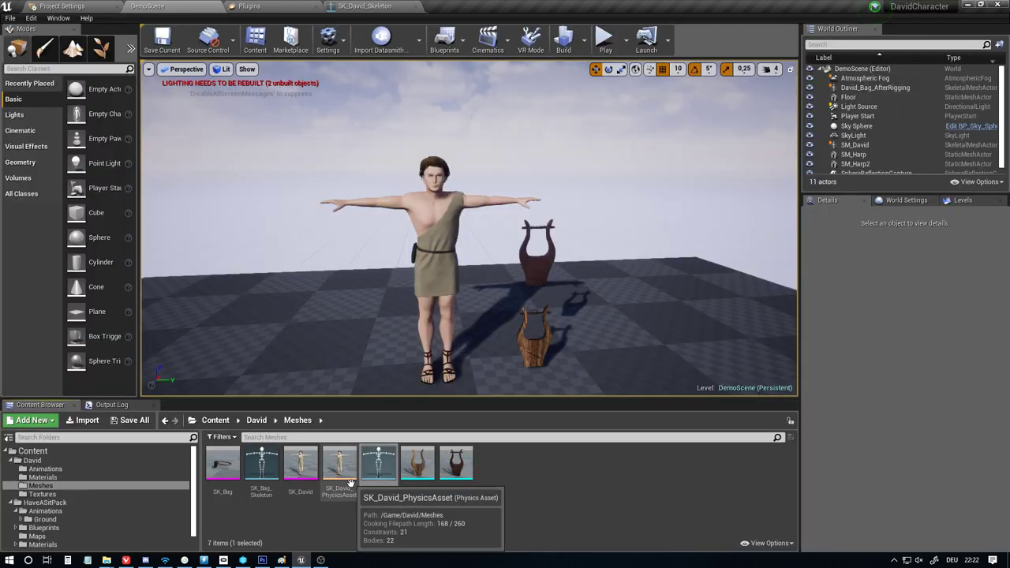
pyautogui.click(45, 520)
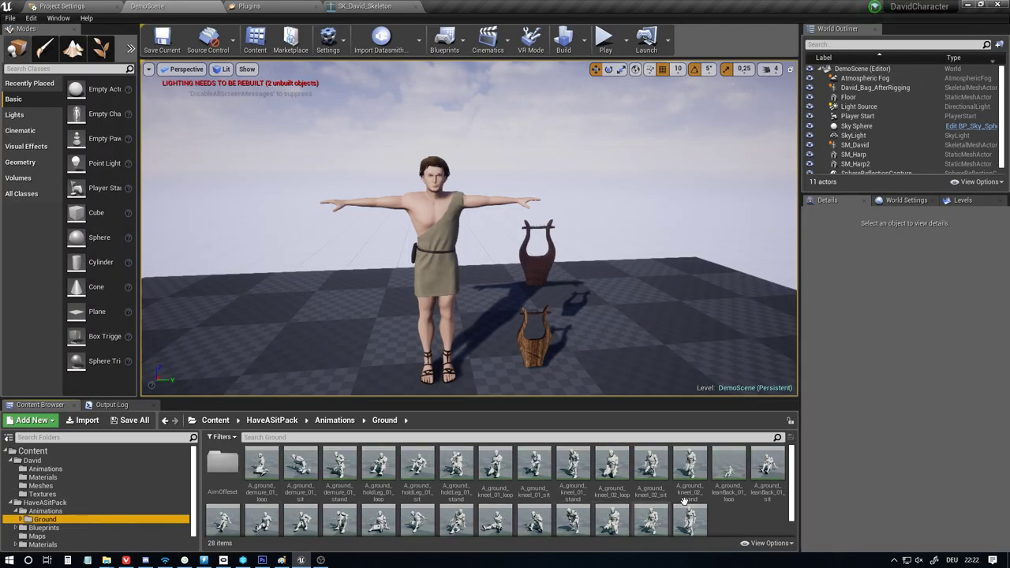
pyautogui.rightClick(726, 470)
pyautogui.click(900, 199)
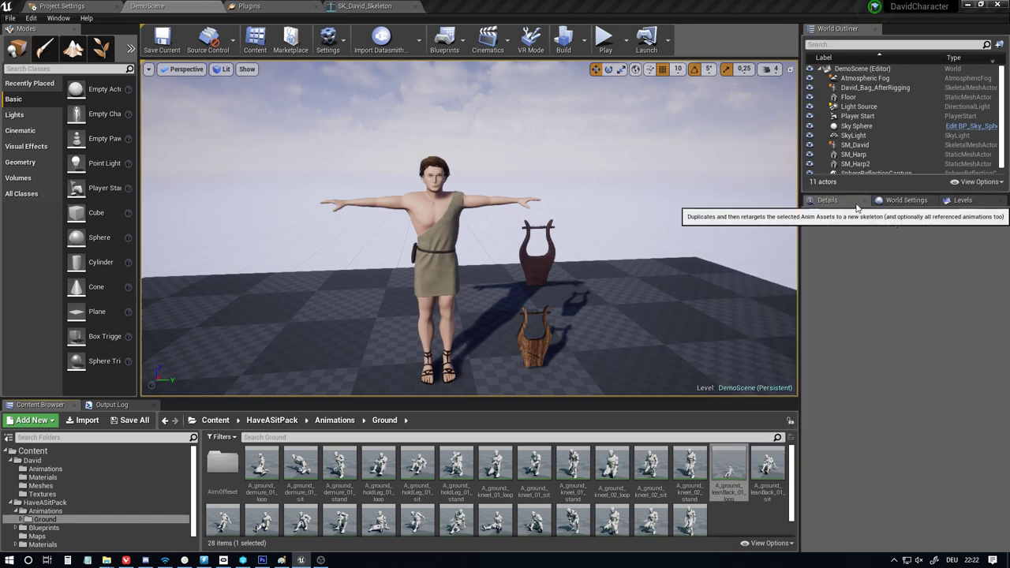
pyautogui.click(300, 207)
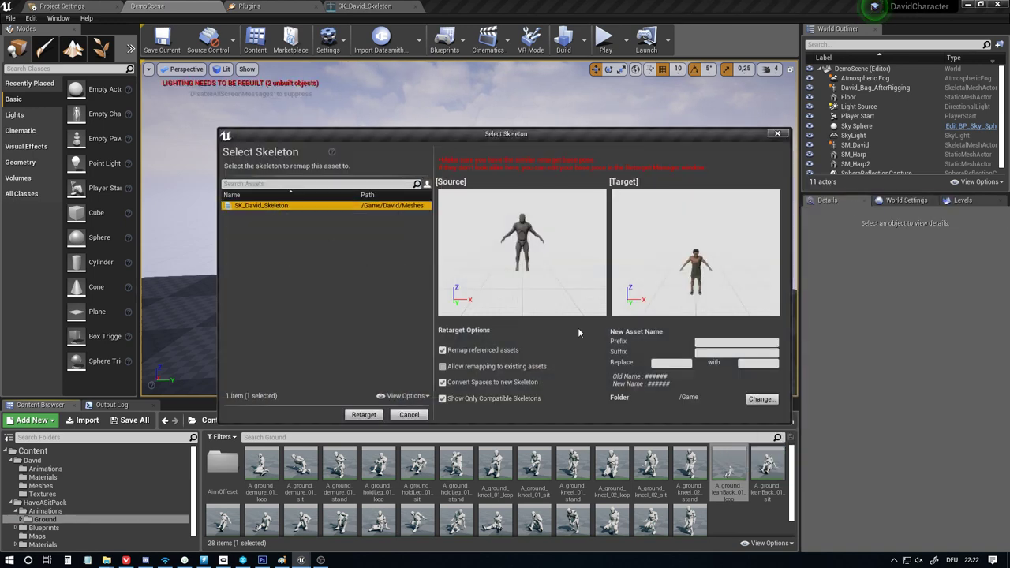
pyautogui.click(761, 399)
pyautogui.doubleClick(420, 208)
pyautogui.click(433, 218)
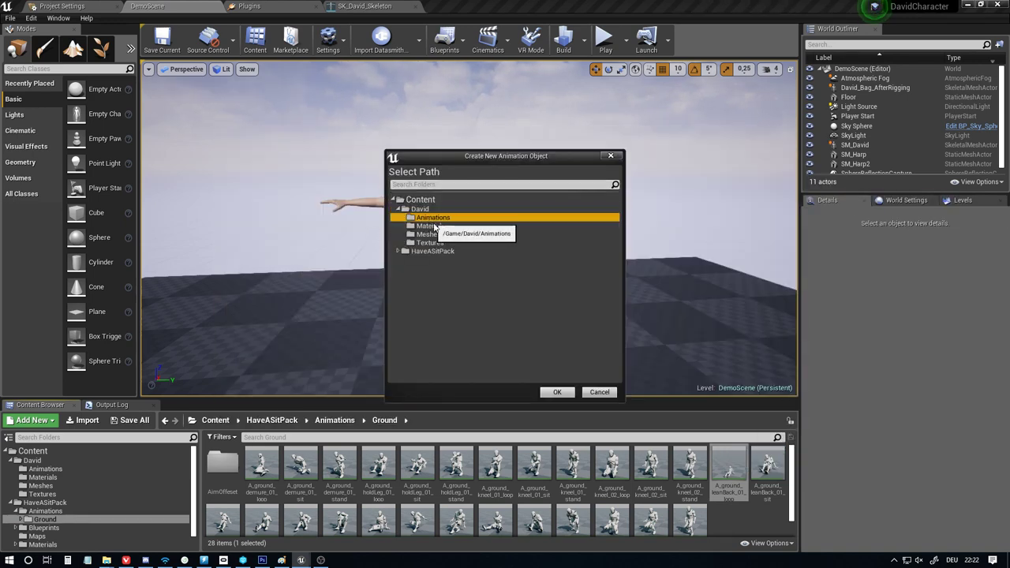
pyautogui.click(557, 394)
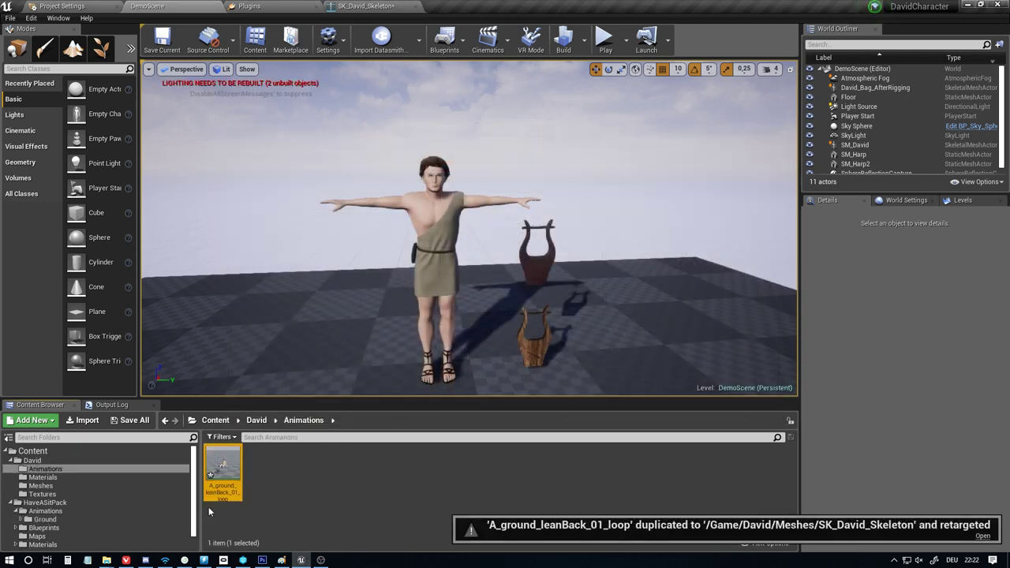
pyautogui.doubleClick(222, 472)
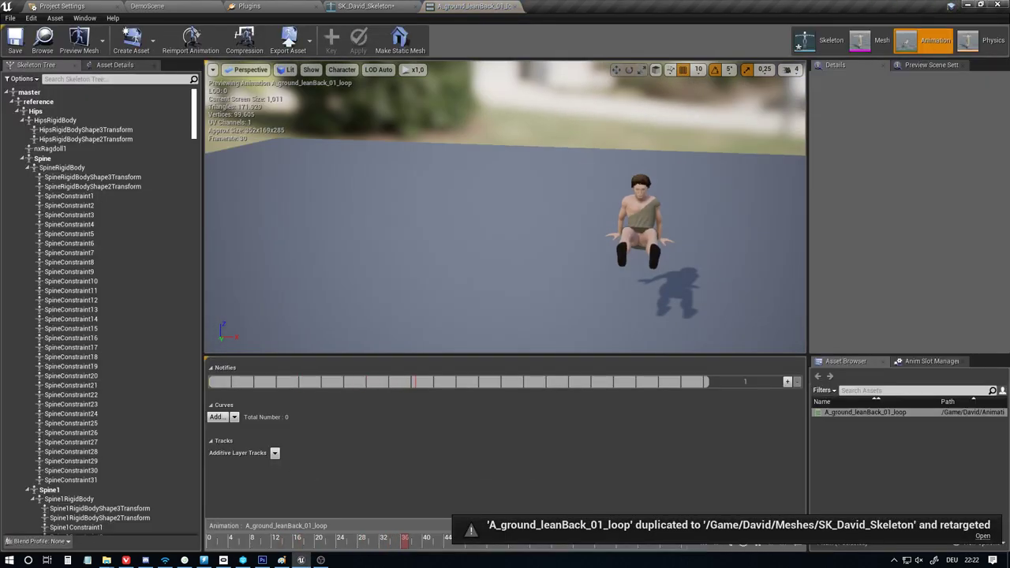
# Examine the retargeted A_ground_leanBack_01_loop on David from several sides, close it, and return to DemoScene
pyautogui.moveTo(442, 220); pyautogui.dragTo(339, 220, button='right')
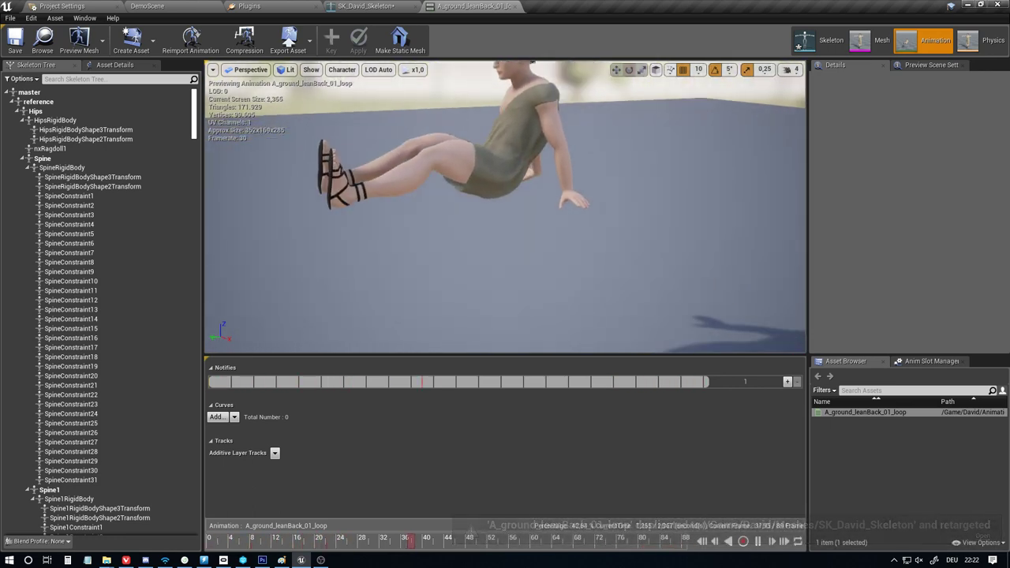
pyautogui.moveTo(505, 207); pyautogui.dragTo(608, 201, button='right')
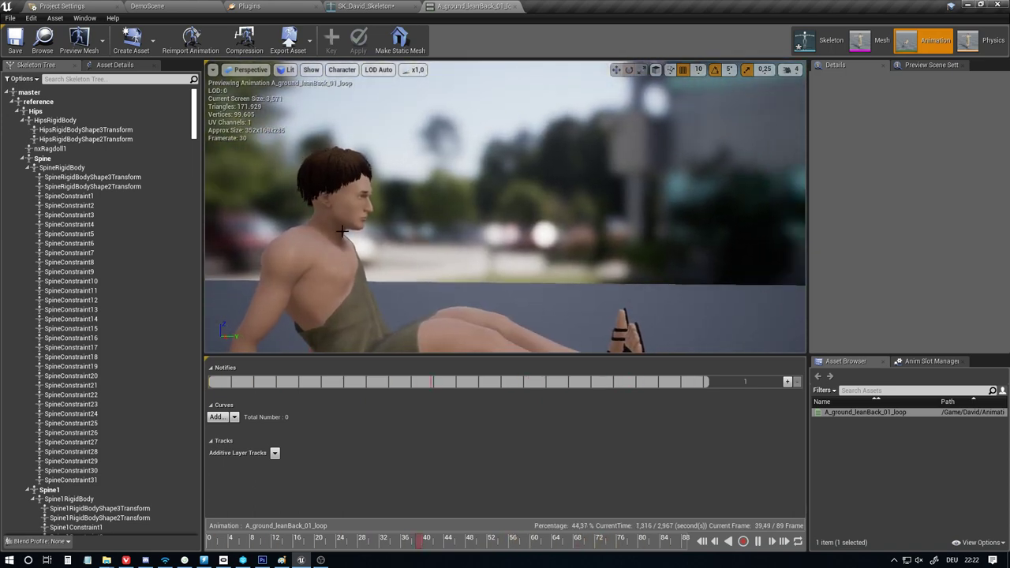
pyautogui.moveTo(335, 240); pyautogui.dragTo(343, 316, button='right')
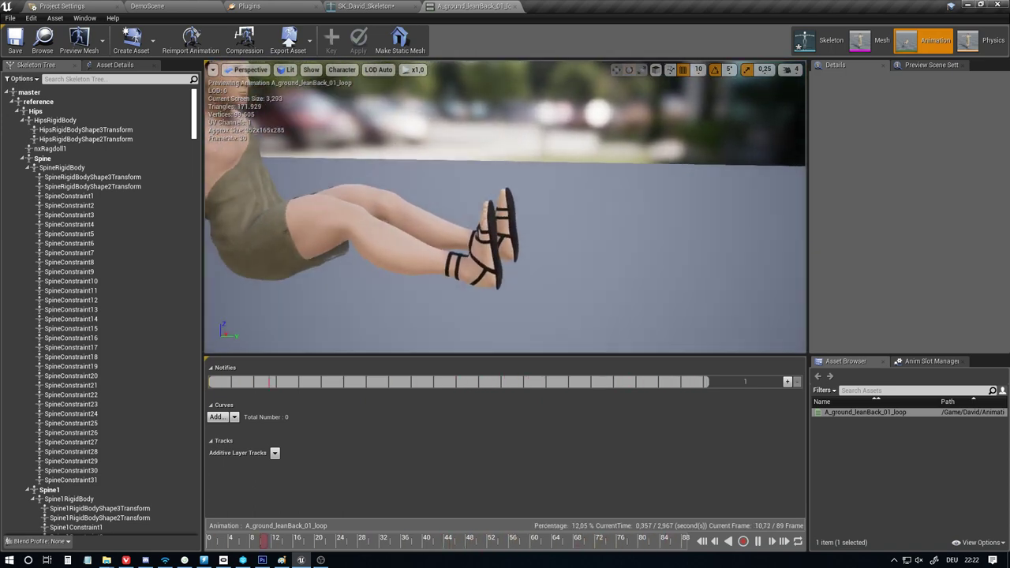
pyautogui.moveTo(431, 262); pyautogui.dragTo(322, 307, button='middle')
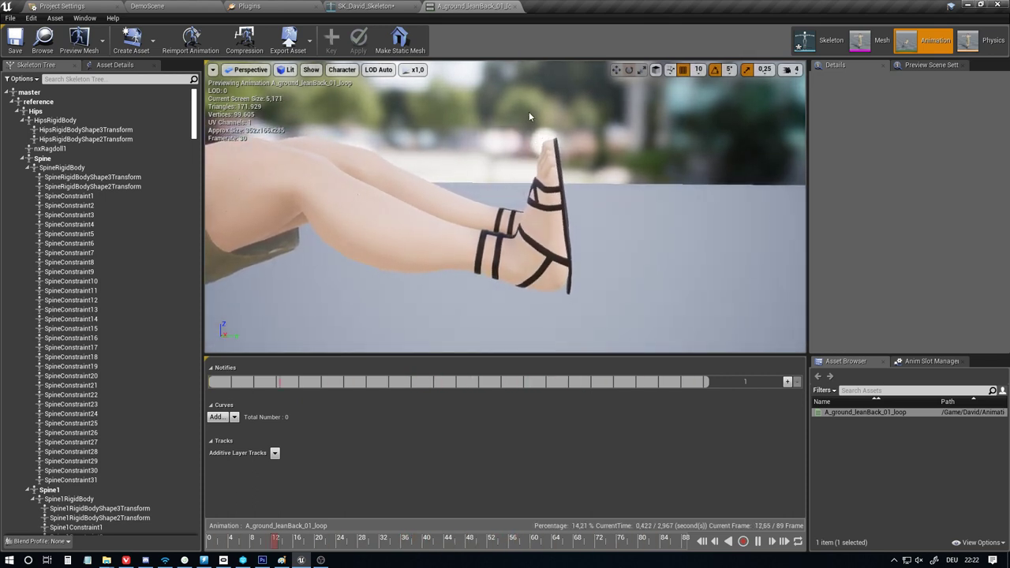
pyautogui.keyDown('alt'); pyautogui.moveTo(560, 224); pyautogui.dragTo(560, 292); pyautogui.keyUp('alt')
pyautogui.scroll(5, 560, 224)
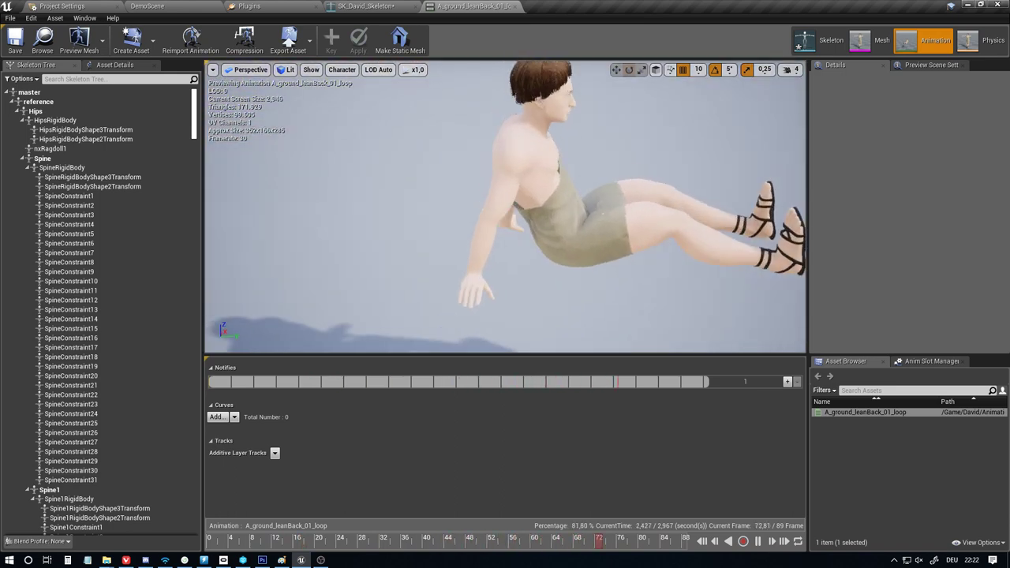
pyautogui.keyDown('alt'); pyautogui.moveTo(560, 224); pyautogui.dragTo(485, 195); pyautogui.keyUp('alt')
pyautogui.scroll(-5, 608, 177)
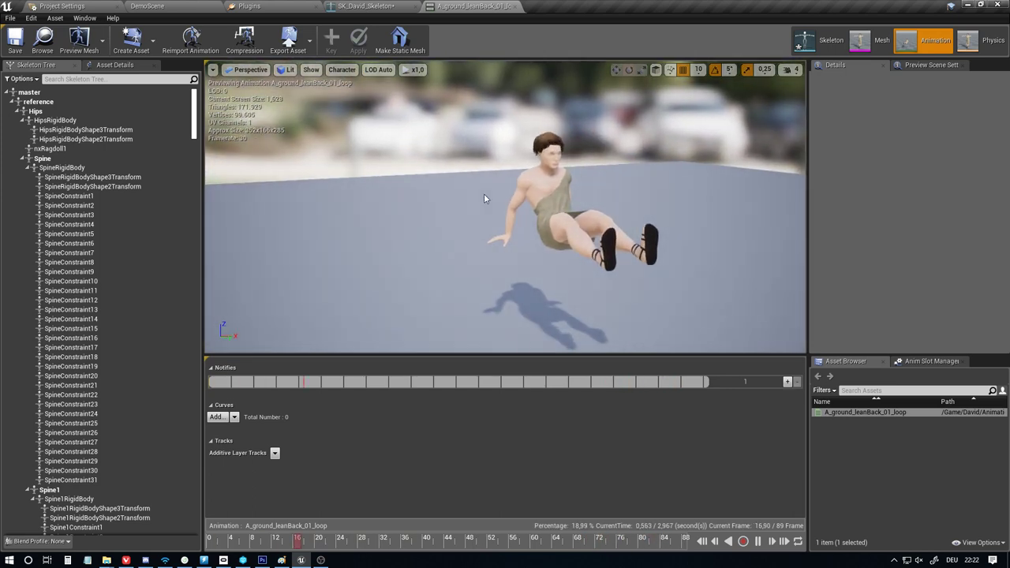
pyautogui.click(514, 8)
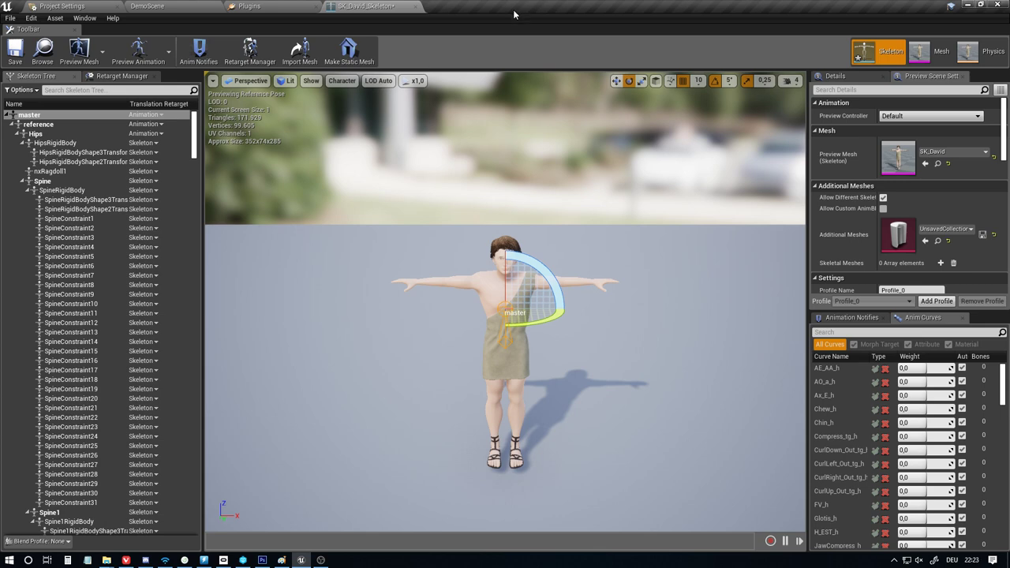
pyautogui.click(119, 7)
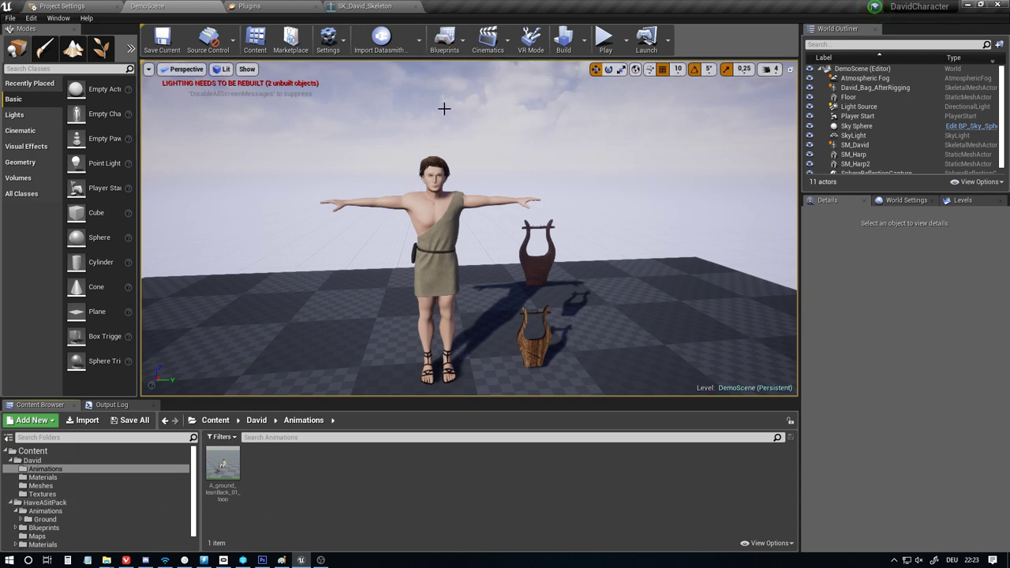
pyautogui.click(505, 43)
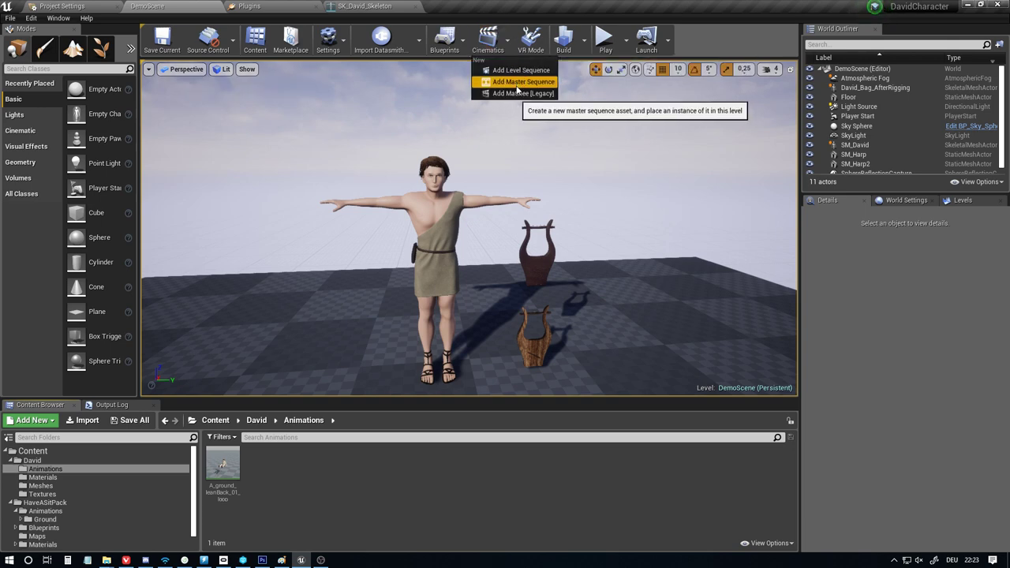
pyautogui.press('s')
pyautogui.moveTo(410, 229); pyautogui.dragTo(517, 286, button='right')
pyautogui.press('w')
pyautogui.press('a')
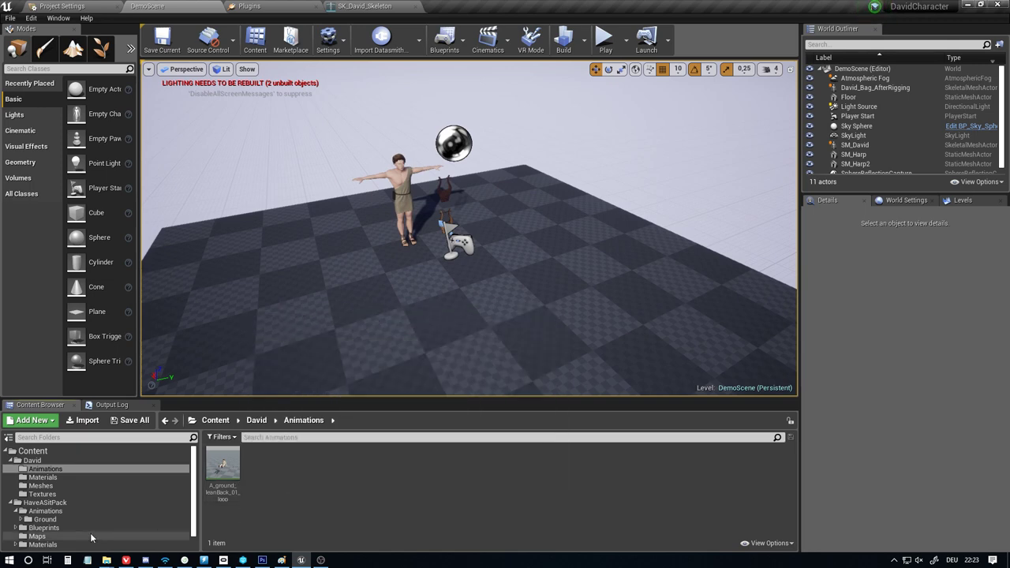
# Start duplicating and retargeting A_ThirdPersonIdle from HaveASitPack's Animations folder, with SK_David_Skeleton as the target skeleton
pyautogui.click(61, 513)
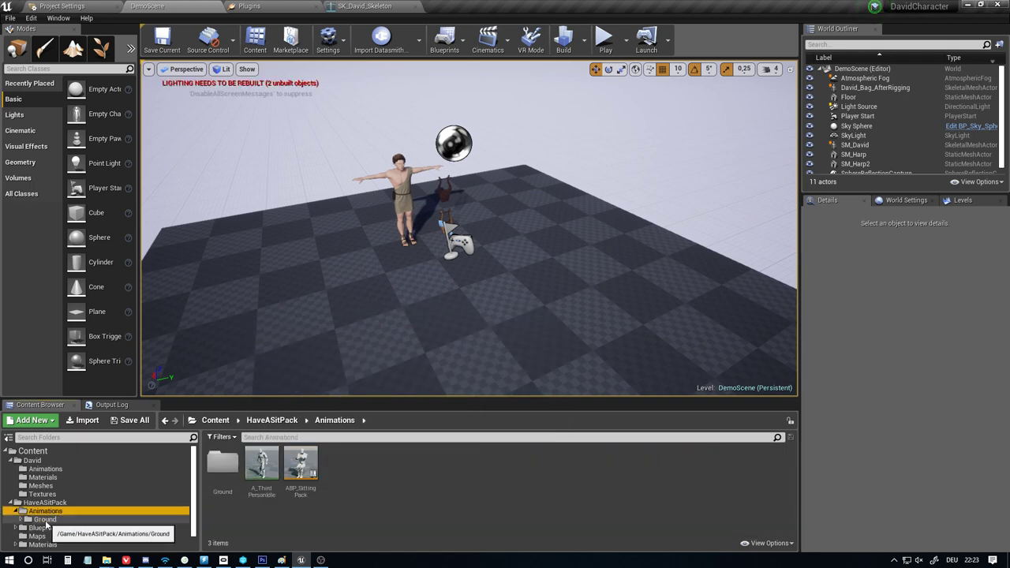
pyautogui.click(223, 465)
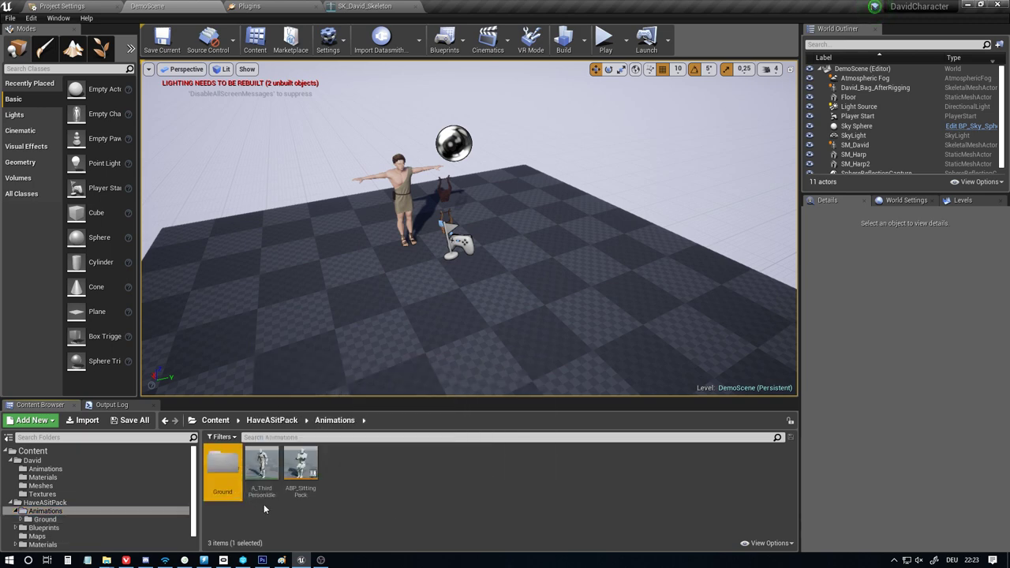
pyautogui.click(264, 471)
pyautogui.rightClick(264, 471)
pyautogui.moveTo(332, 190)
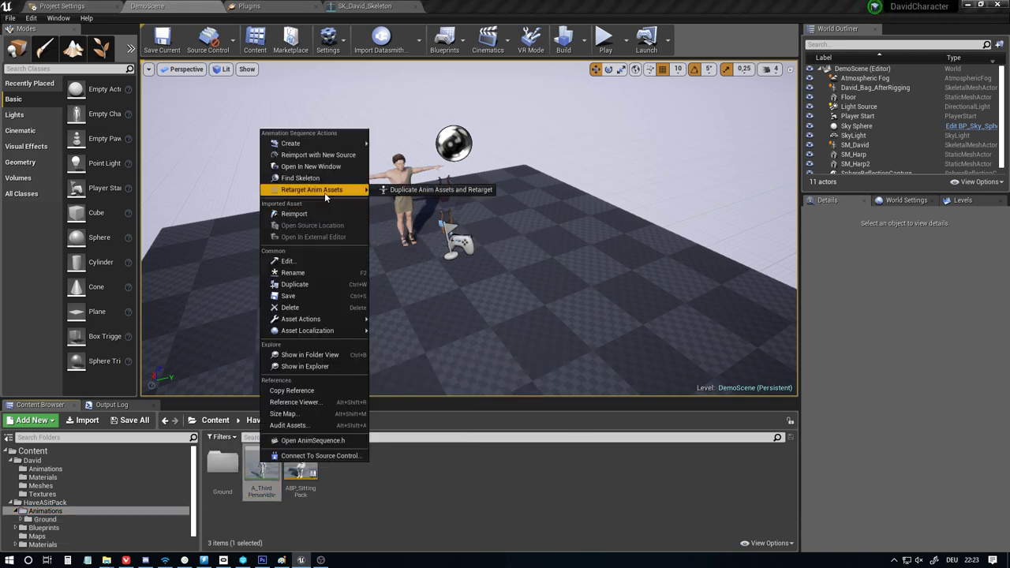
pyautogui.click(442, 189)
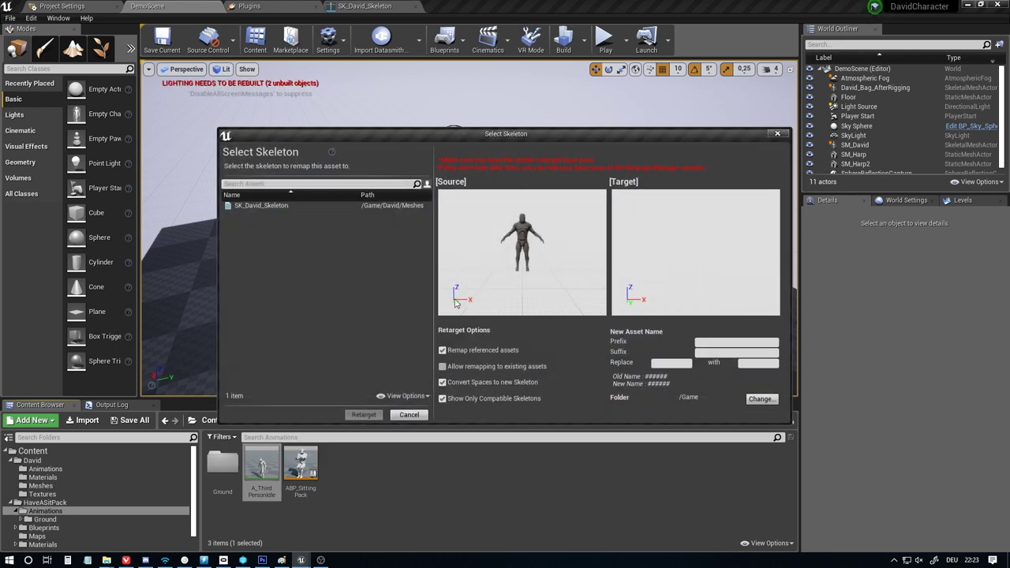
pyautogui.click(290, 206)
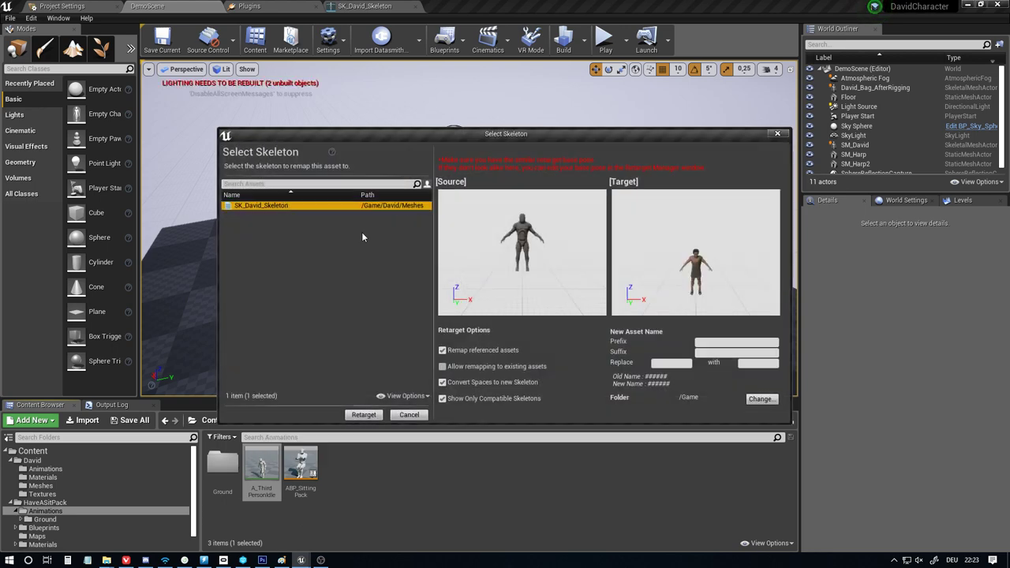
# Set the new asset's folder to David/Animations and run the retarget
pyautogui.click(761, 400)
pyautogui.click(420, 200)
pyautogui.doubleClick(420, 208)
pyautogui.click(432, 217)
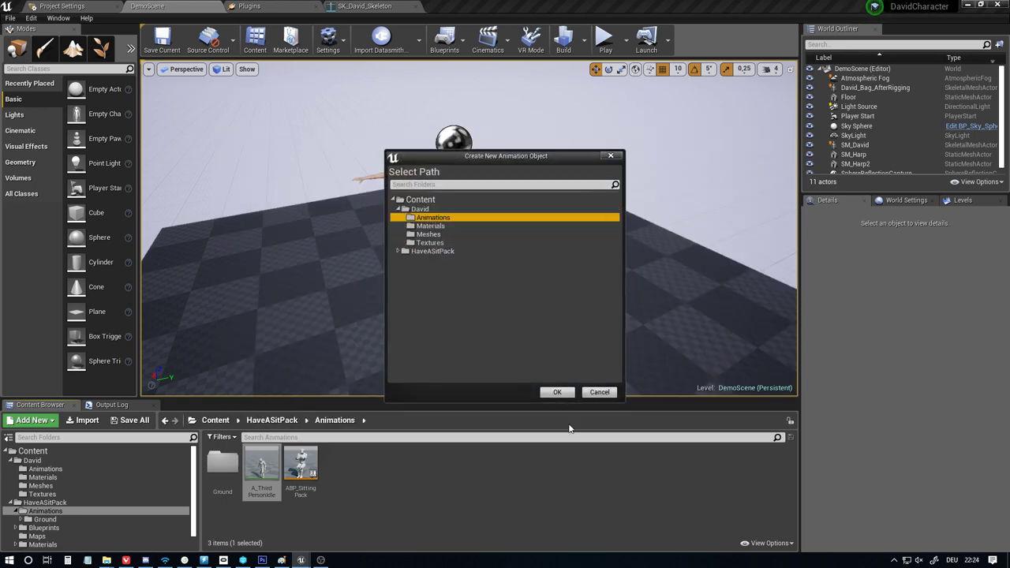
pyautogui.click(557, 392)
pyautogui.click(363, 418)
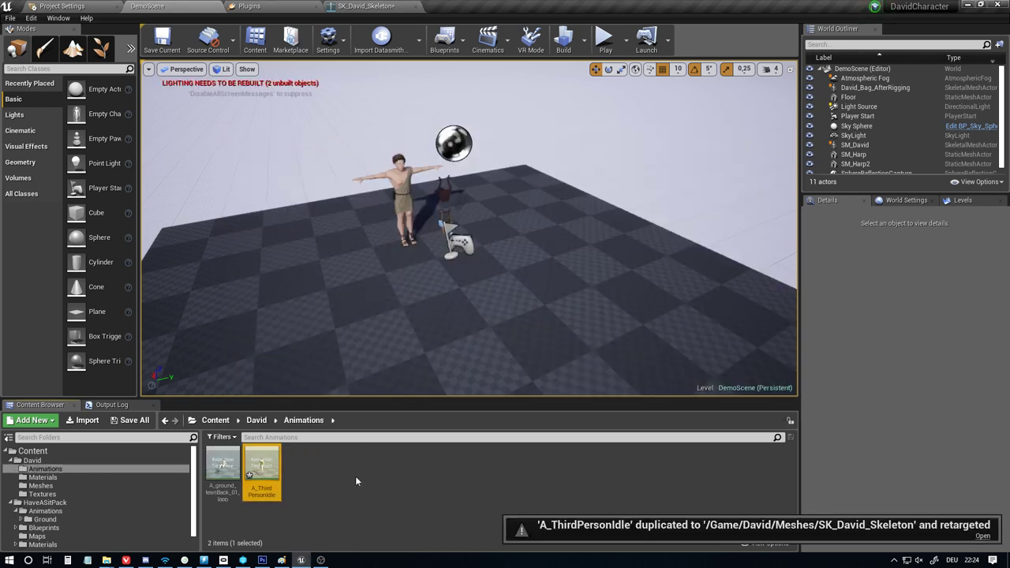
# Preview the retargeted A_ThirdPersonIdle on David, close it, and return to DemoScene
pyautogui.doubleClick(262, 470)
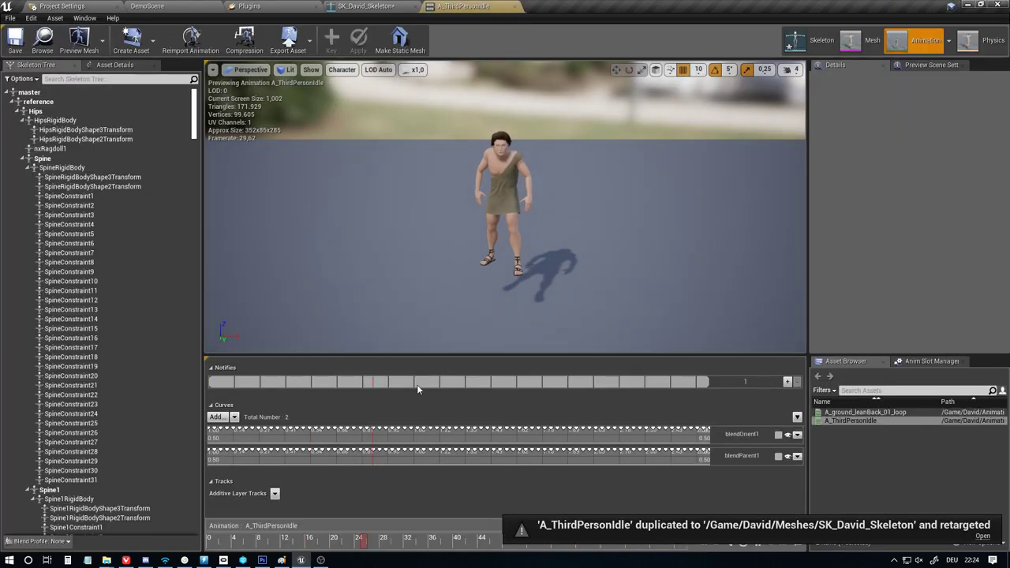
pyautogui.click(516, 6)
pyautogui.click(147, 6)
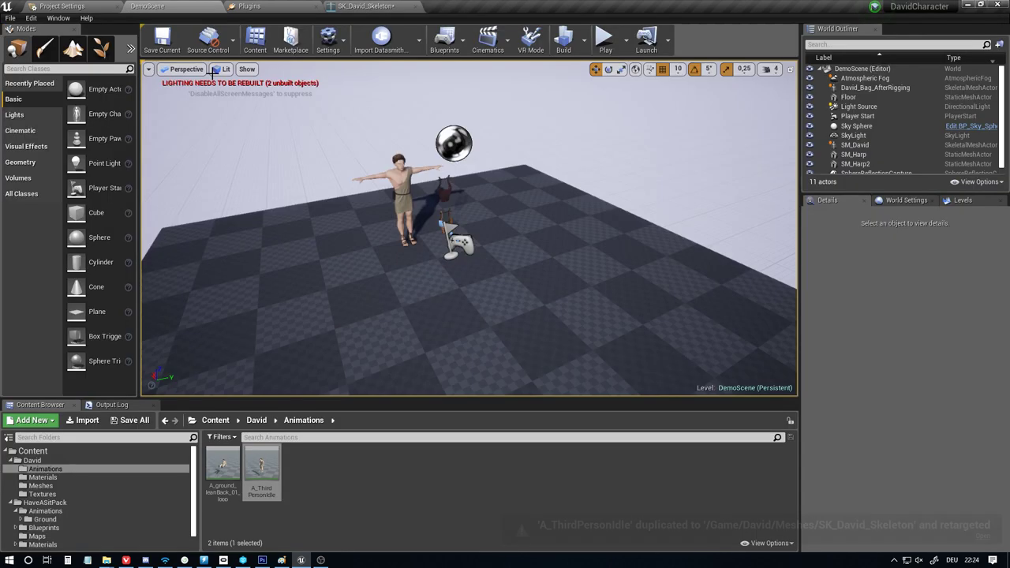
pyautogui.click(325, 489)
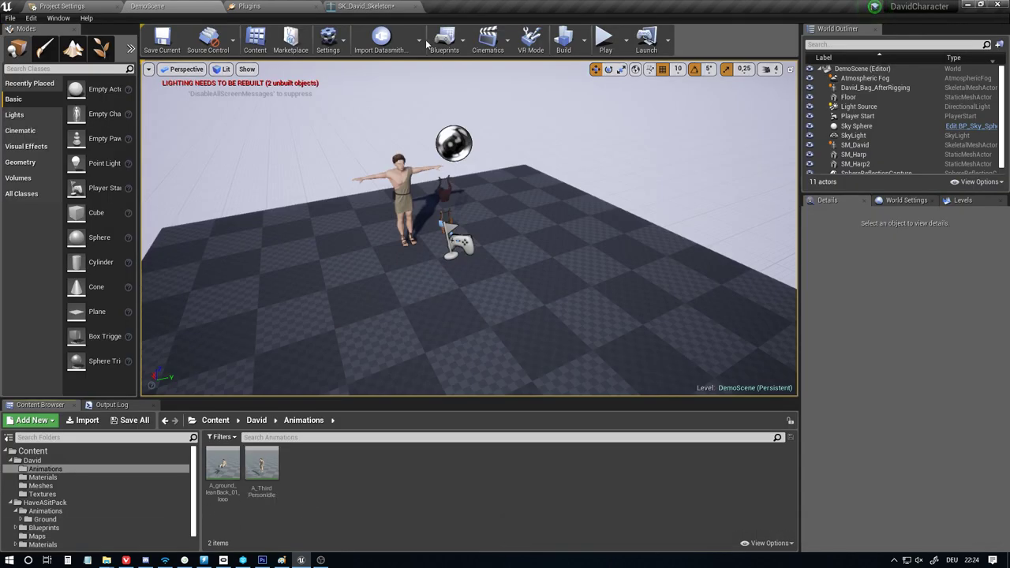
# Add a level sequence to DemoScene and save it as NewLevelSequence in the David folder
pyautogui.click(465, 41)
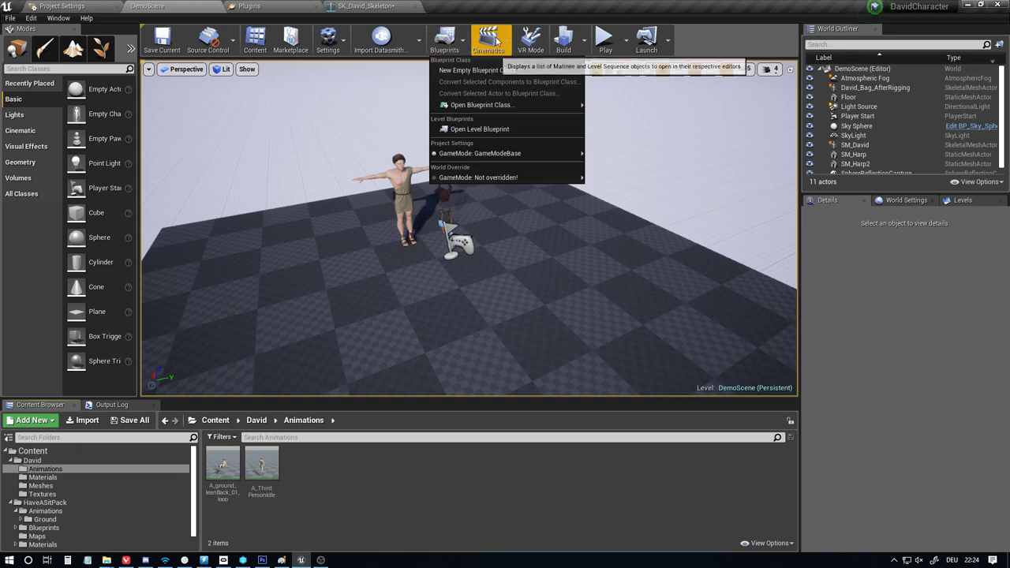
pyautogui.click(487, 39)
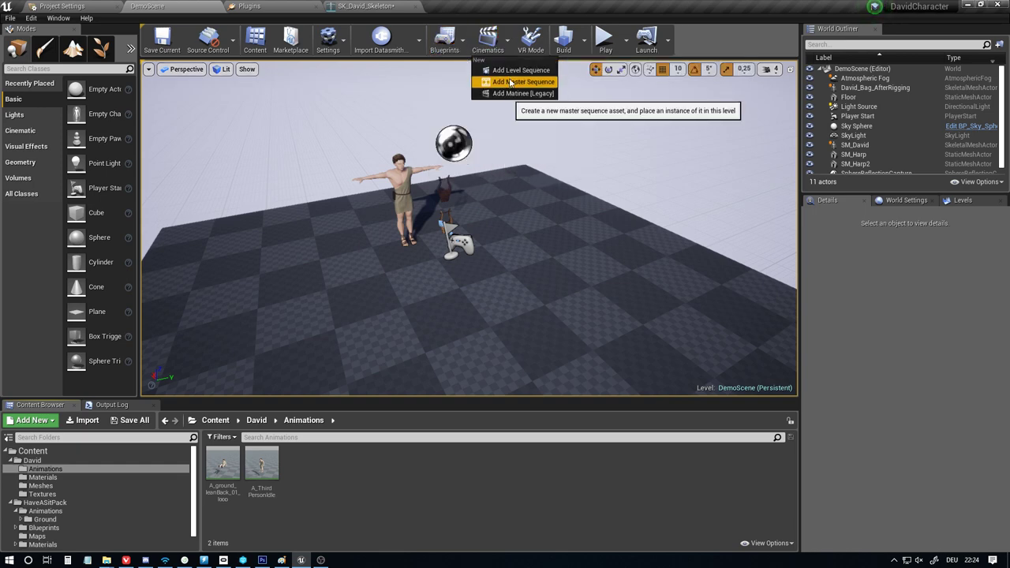
pyautogui.click(511, 82)
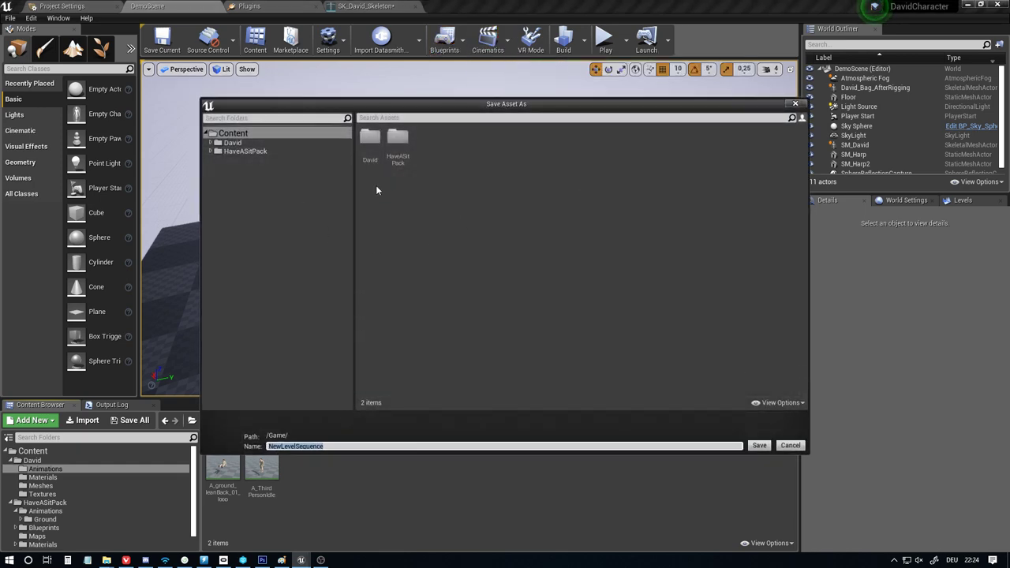
pyautogui.doubleClick(369, 146)
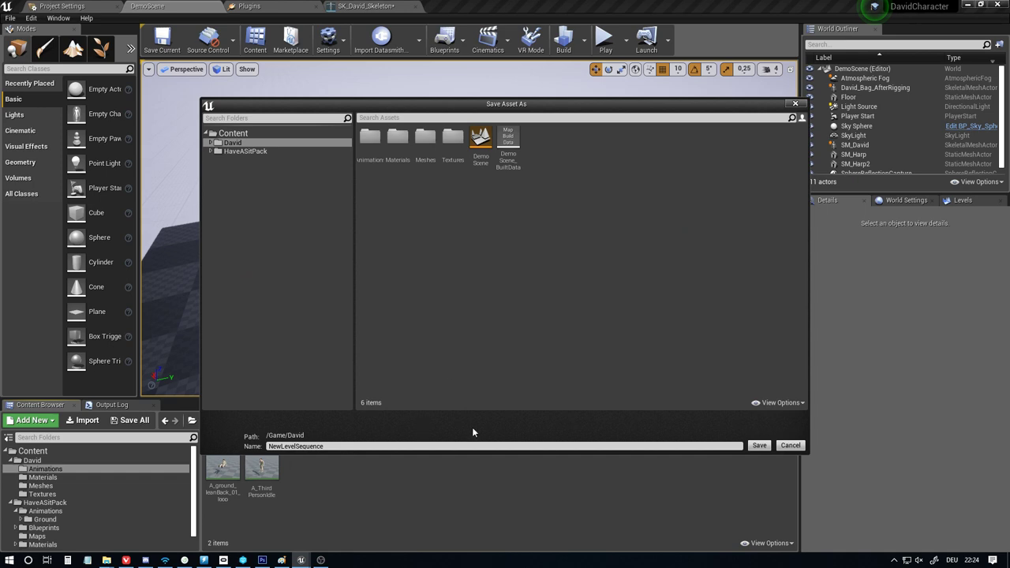
pyautogui.click(757, 446)
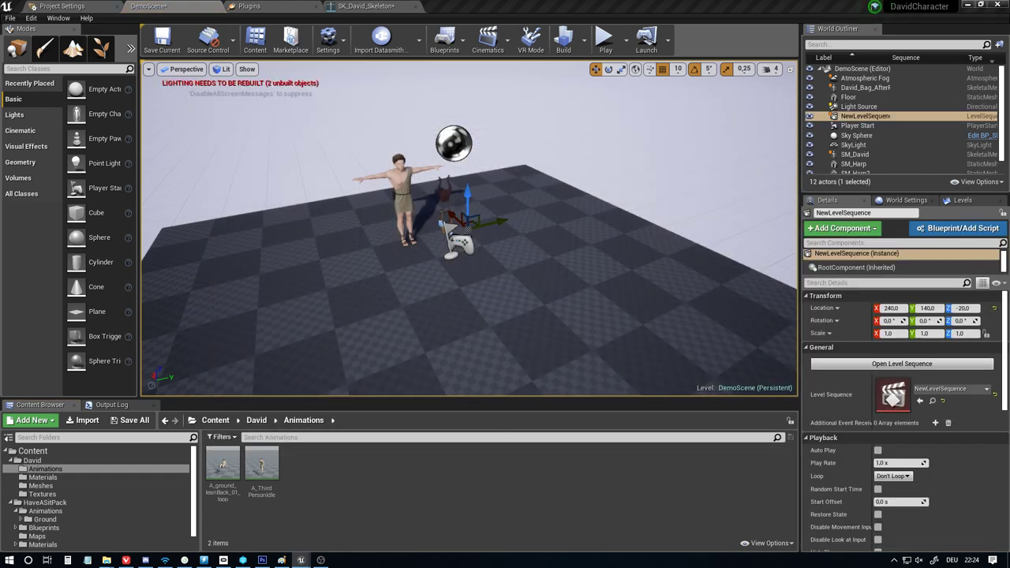
# Check the track types the Sequencer offers for NewLevelSequence, clear the selection, and close the Sequencer
pyautogui.moveTo(649, 292); pyautogui.dragTo(696, 377)
pyautogui.moveTo(461, 233); pyautogui.dragTo(453, 248, button='right')
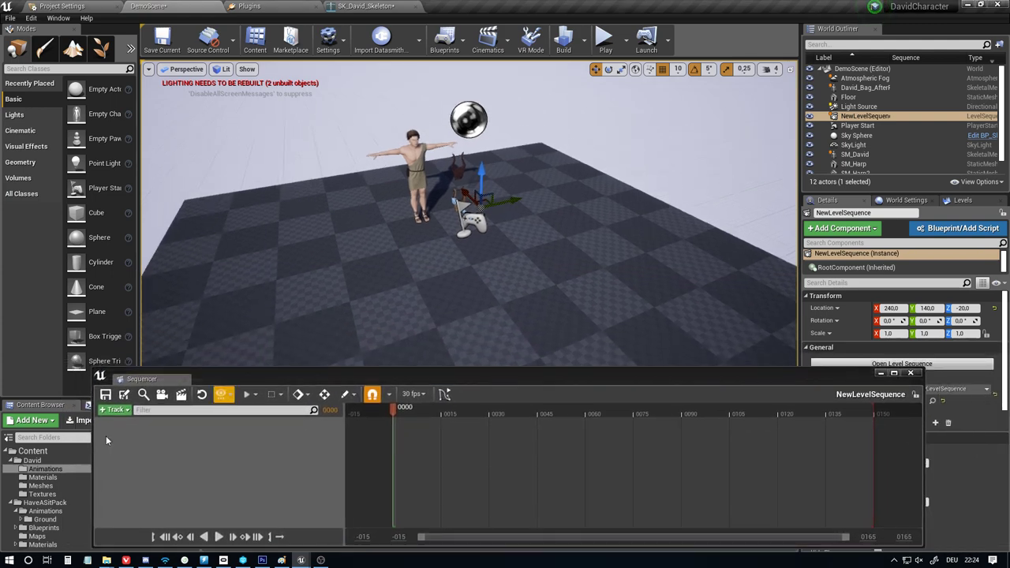
pyautogui.click(115, 409)
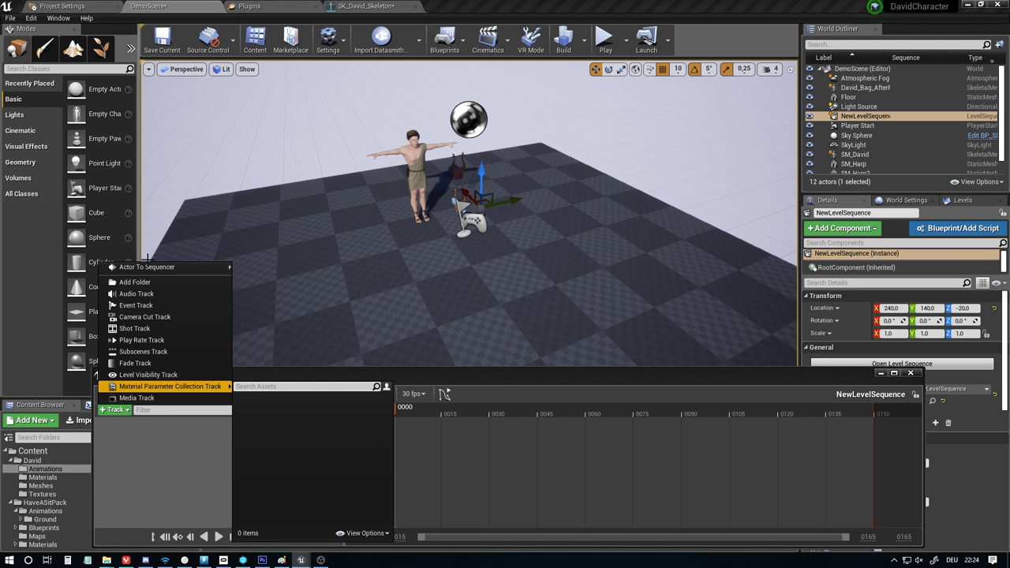
pyautogui.click(125, 481)
pyautogui.moveTo(319, 290); pyautogui.dragTo(379, 272, button='right')
pyautogui.moveTo(327, 247); pyautogui.dragTo(321, 246, button='right')
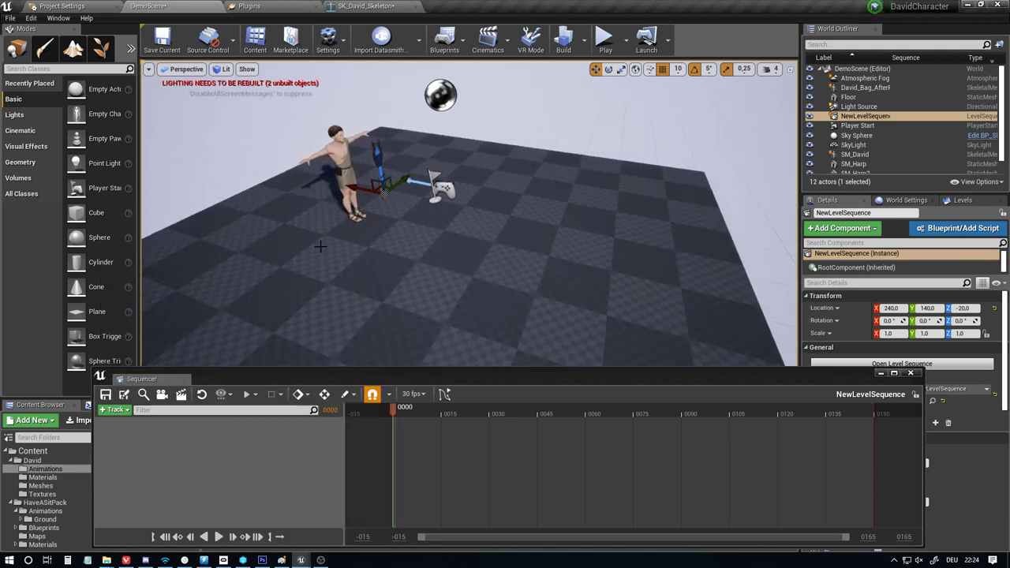
pyautogui.press('Escape')
pyautogui.moveTo(439, 379); pyautogui.dragTo(0, 286)
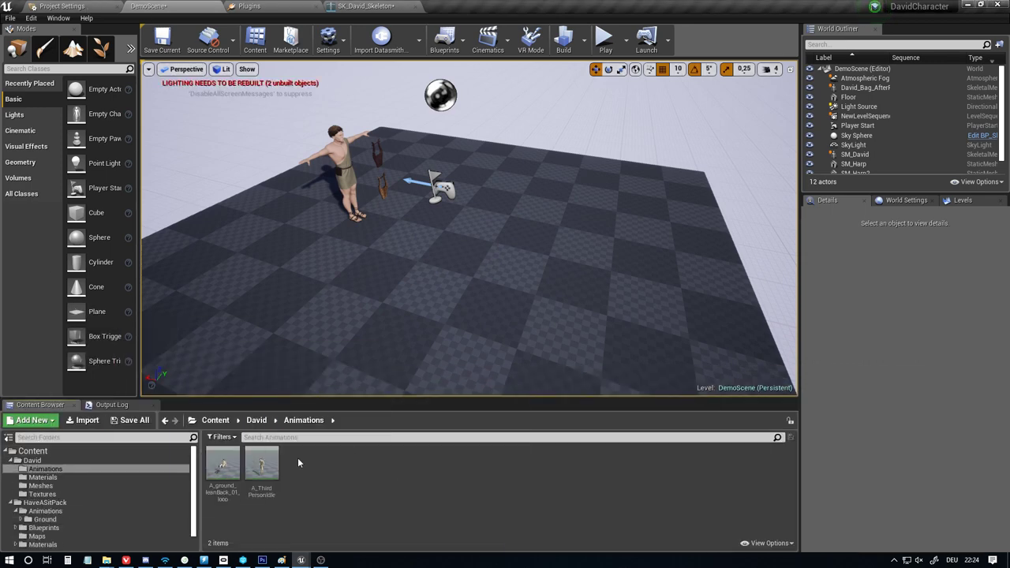
# Create a Blueprint class based on Actor in the David folder and name it BP_David
pyautogui.click(32, 460)
pyautogui.rightClick(361, 521)
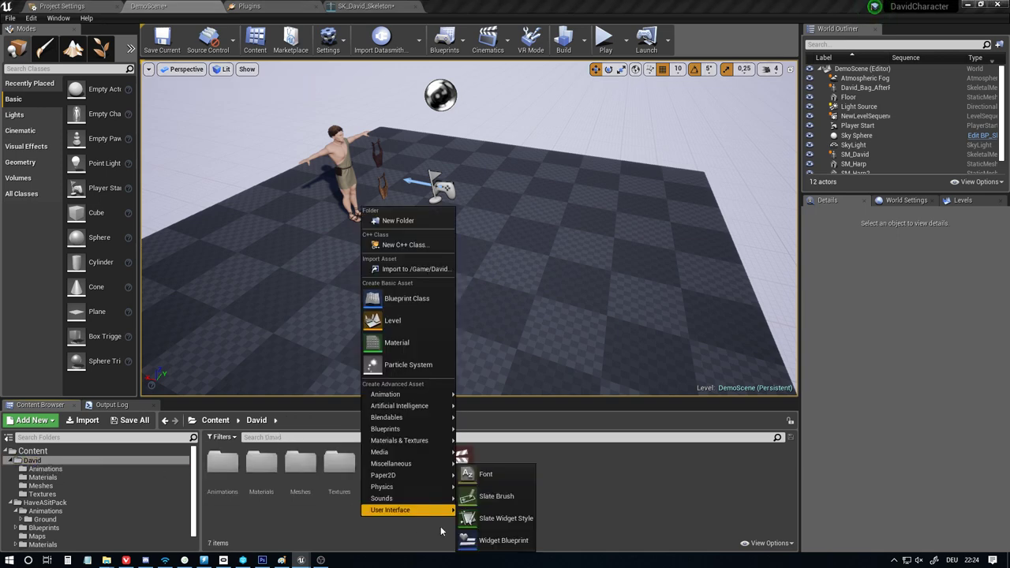
pyautogui.click(252, 526)
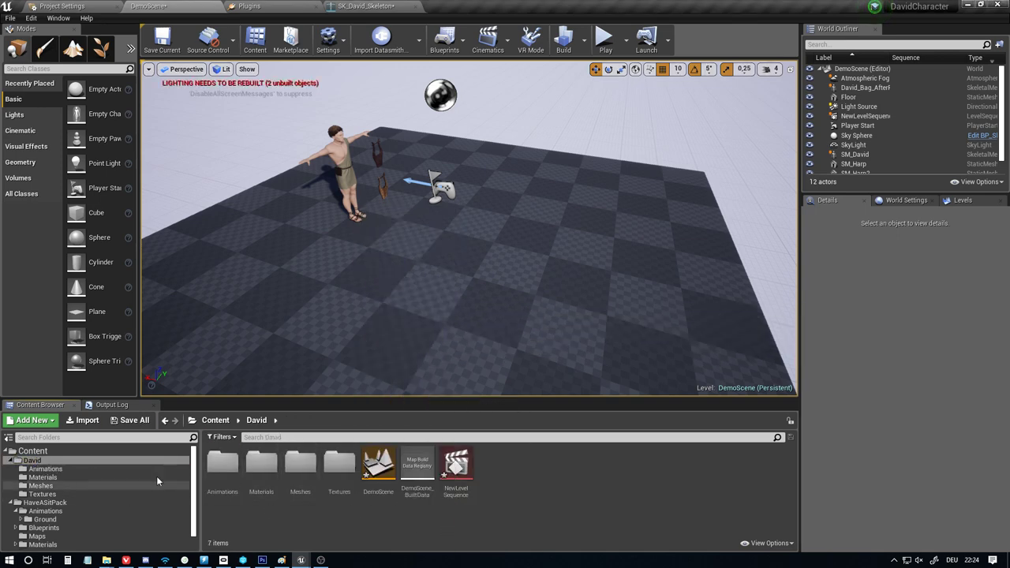
pyautogui.rightClick(387, 519)
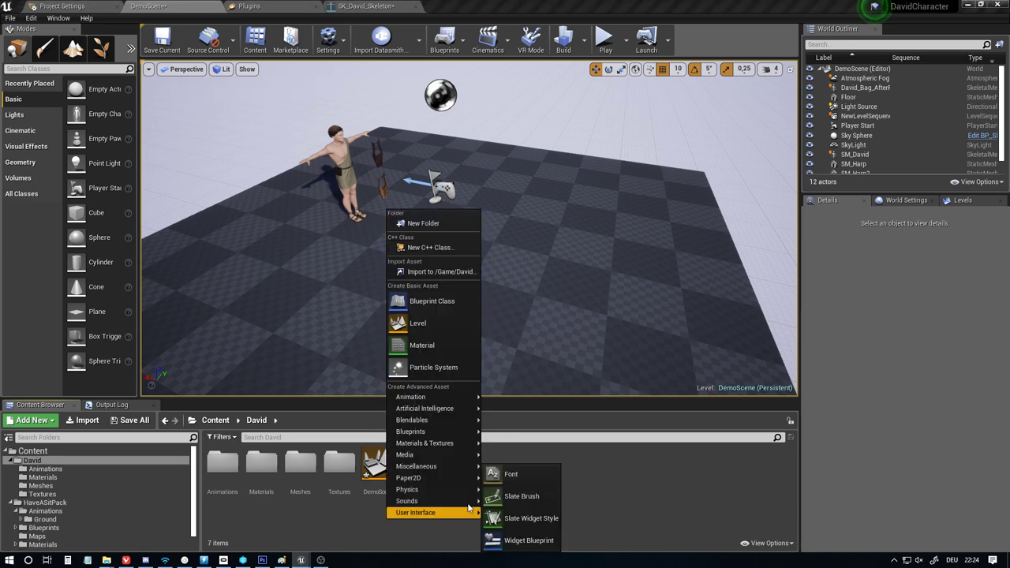
pyautogui.click(435, 303)
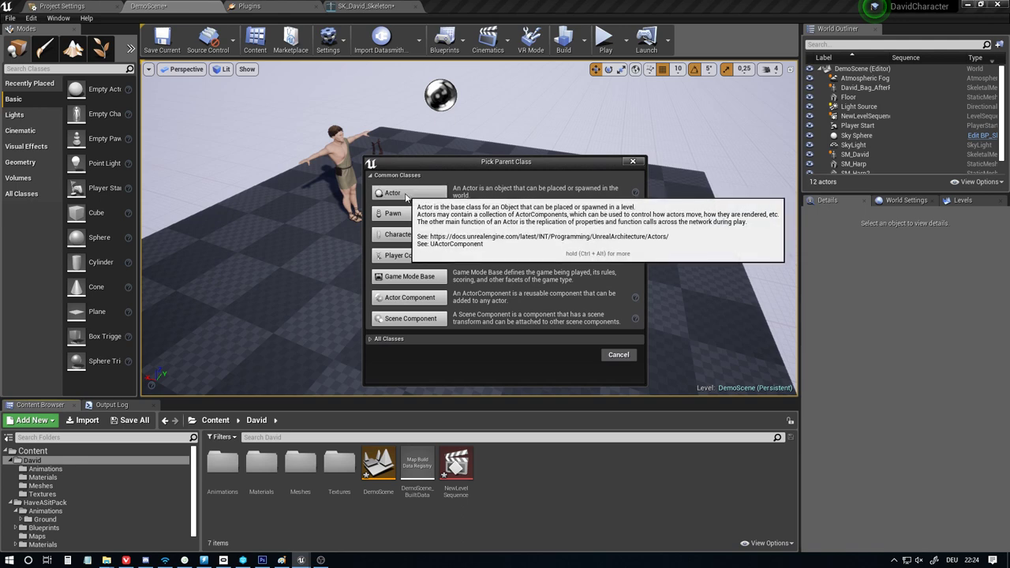
pyautogui.click(406, 194)
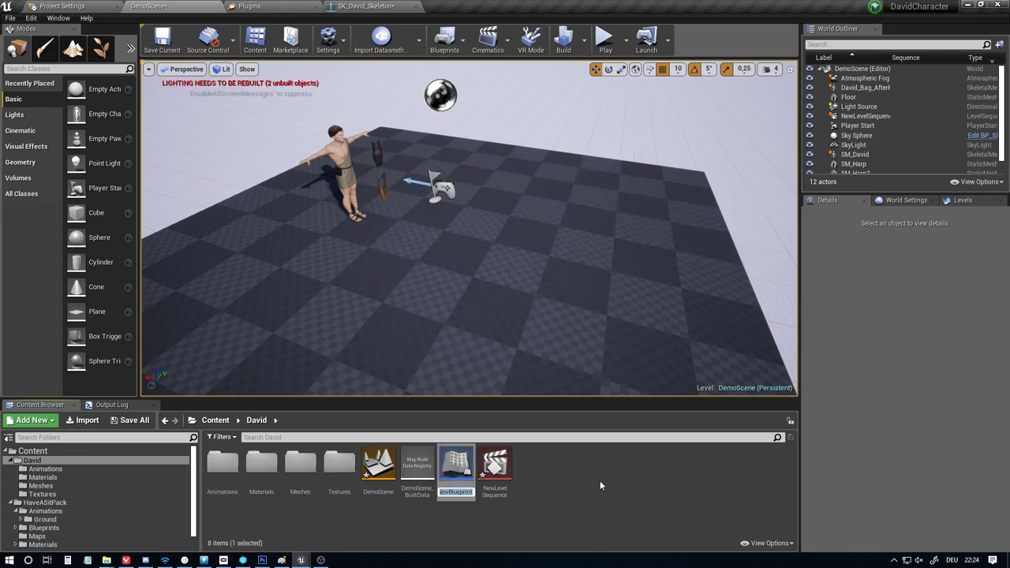
pyautogui.write('BP_David')
pyautogui.press('Return')
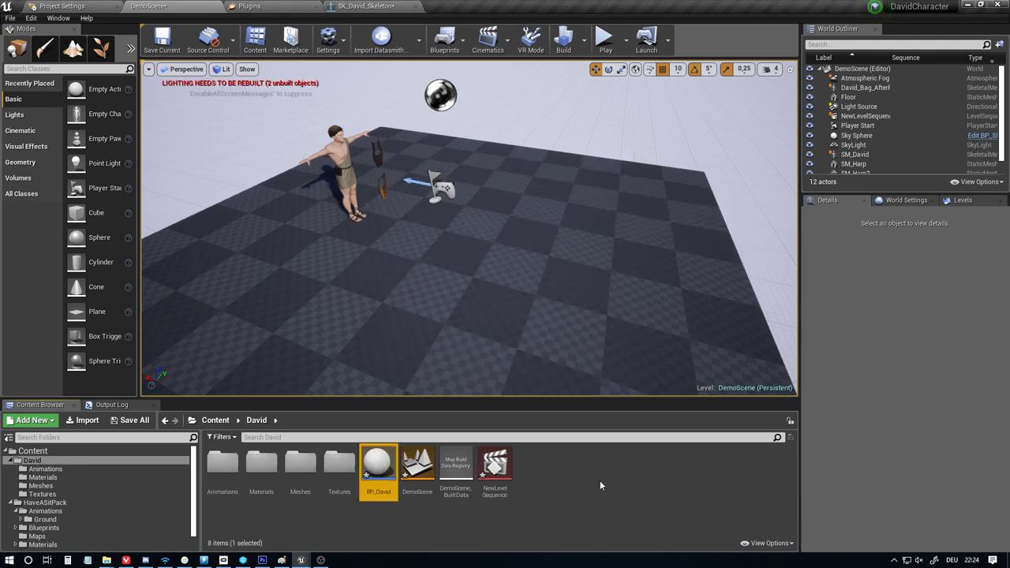
# Open BP_David, add a Skeletal Mesh component named David under the scene root, and compile the blueprint
pyautogui.press('Return')
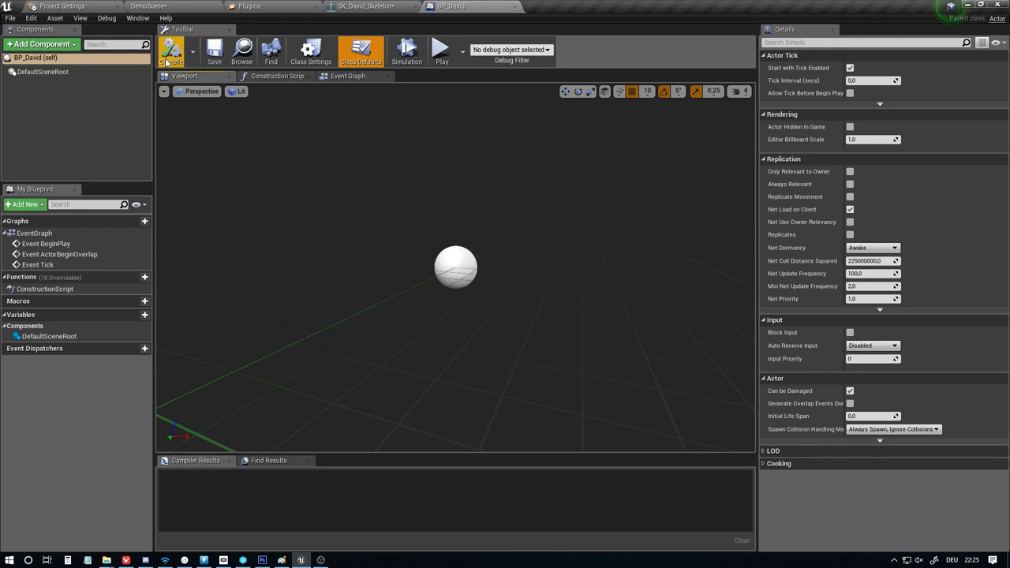
pyautogui.click(85, 105)
pyautogui.click(43, 44)
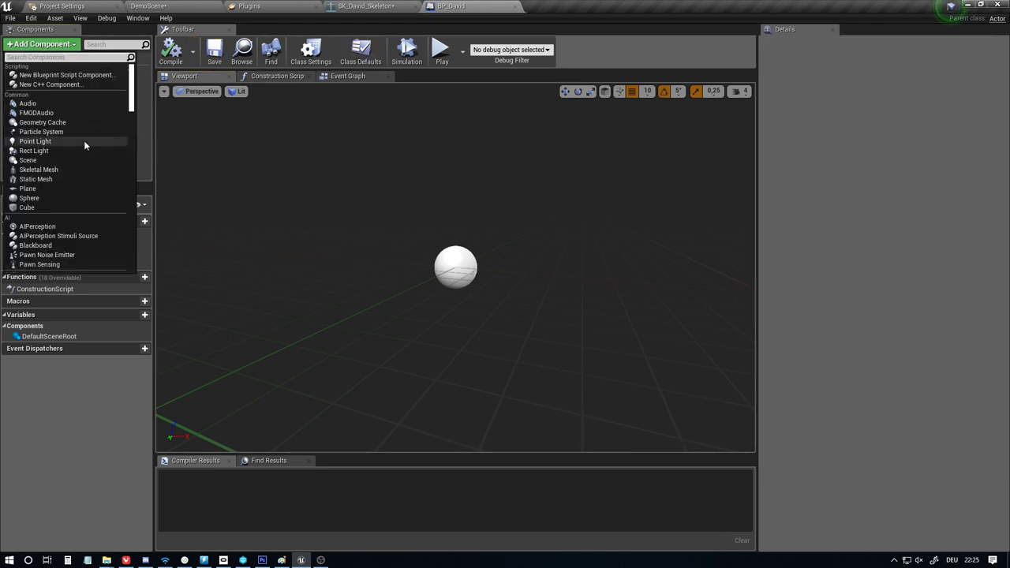
pyautogui.click(83, 169)
pyautogui.write('David')
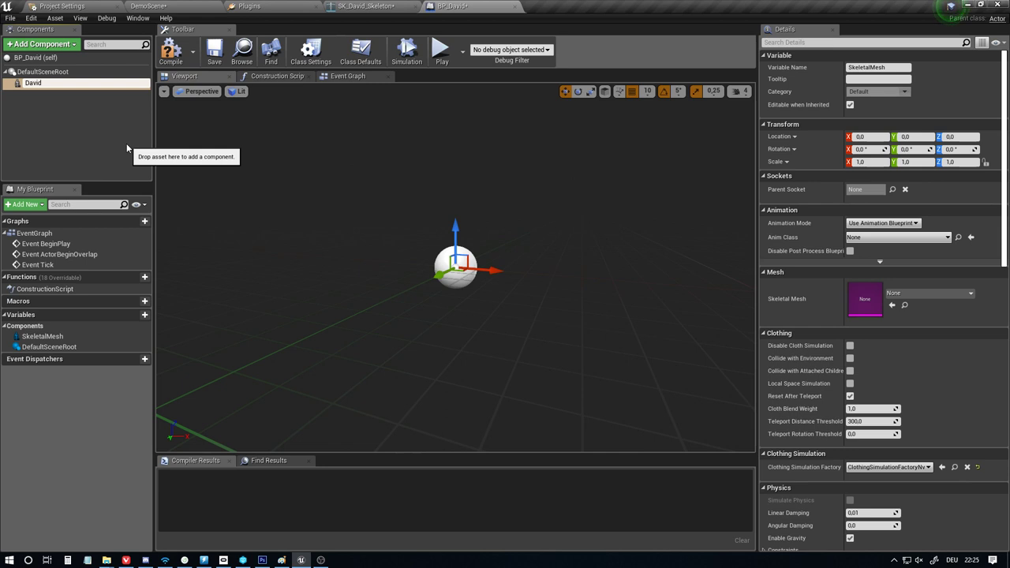
pyautogui.press('Return')
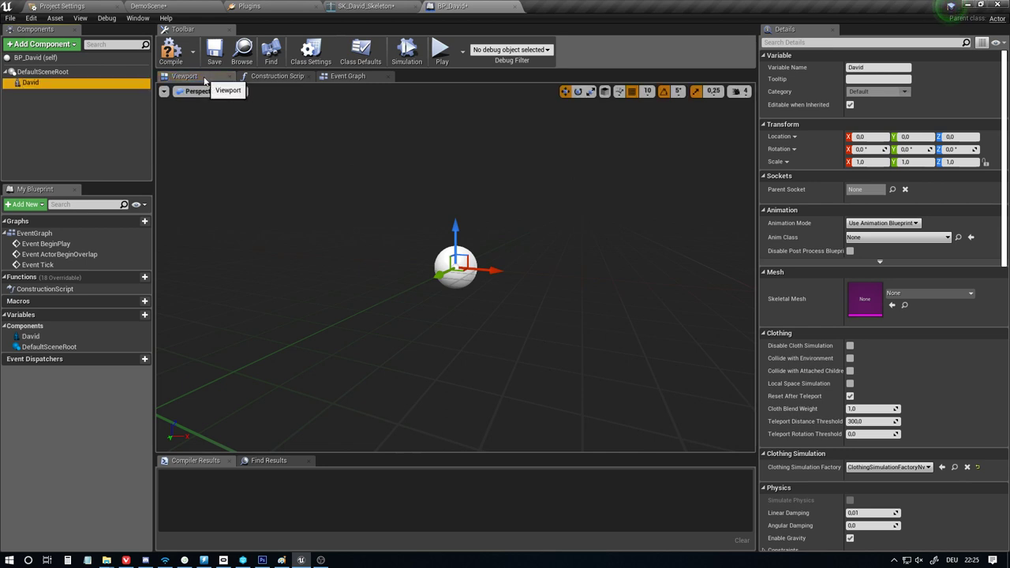
pyautogui.click(172, 54)
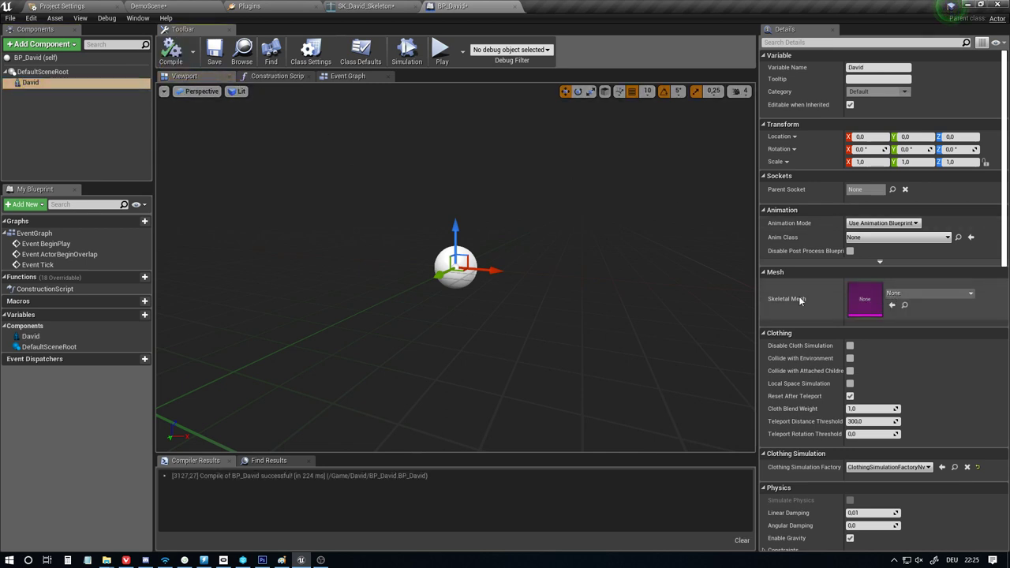
# Assign SK_David as the David component's skeletal mesh, then compile and save BP_David
pyautogui.click(896, 294)
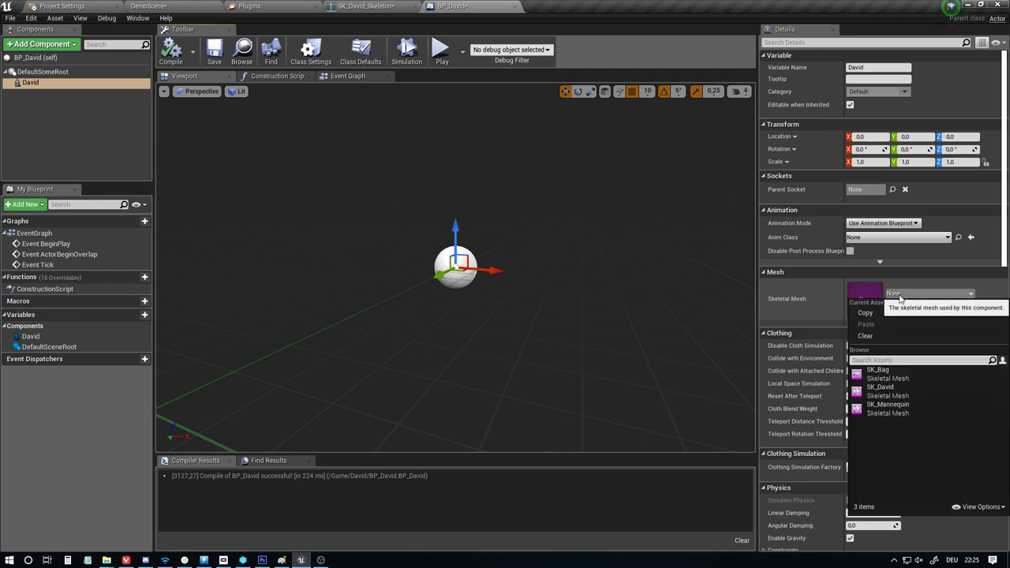
pyautogui.click(895, 391)
pyautogui.press('s')
pyautogui.moveTo(429, 203); pyautogui.dragTo(489, 203, button='right')
pyautogui.press('a')
pyautogui.press('w')
pyautogui.press('d')
pyautogui.click(180, 53)
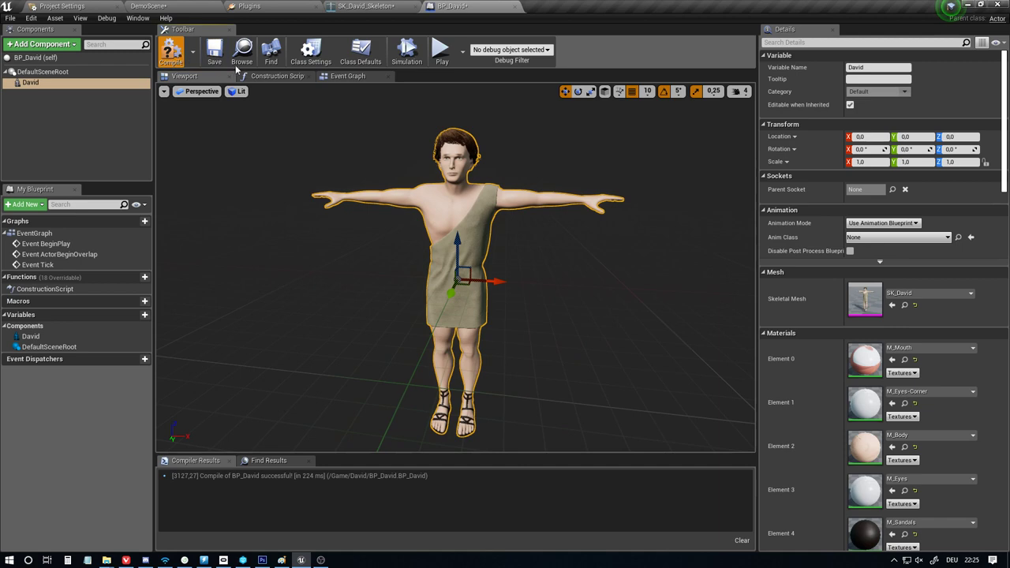
pyautogui.click(215, 53)
# Add a second Skeletal Mesh component as a child of David and name it Bag
pyautogui.click(41, 44)
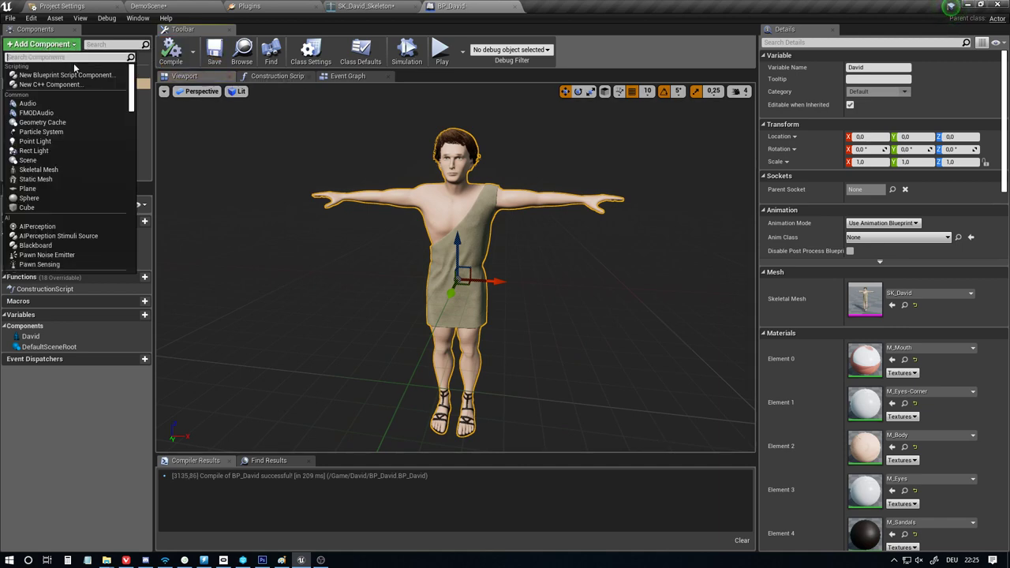
pyautogui.click(59, 170)
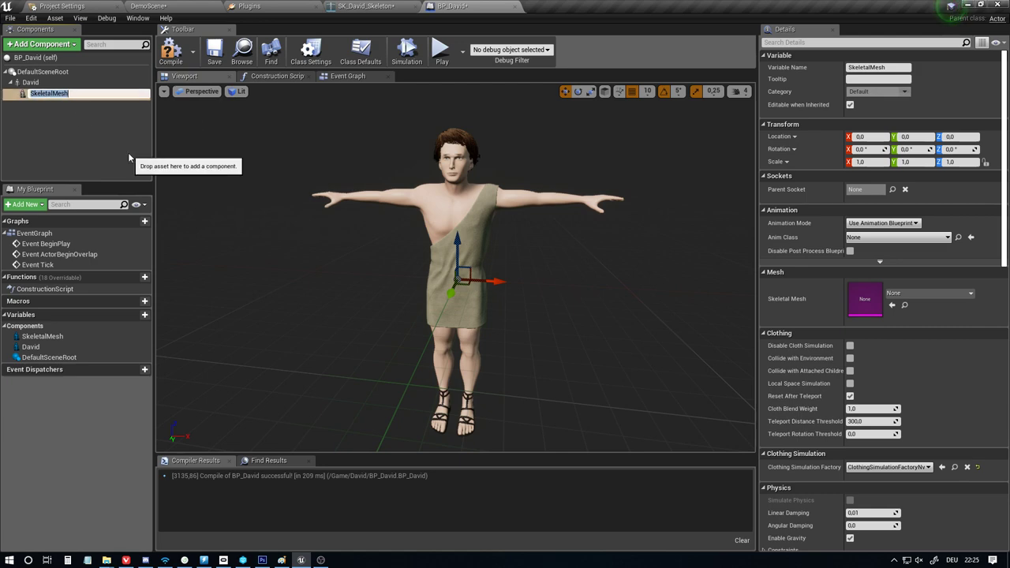
pyautogui.write('Bag')
pyautogui.press('Return')
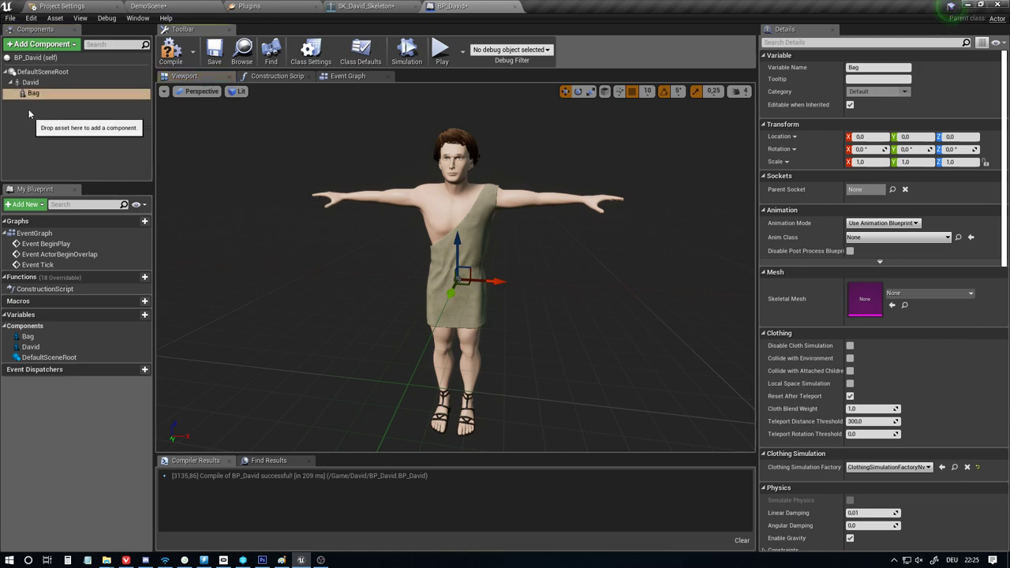
# Assign SK_Bag as the Bag component's skeletal mesh, then compile and save BP_David
pyautogui.click(74, 95)
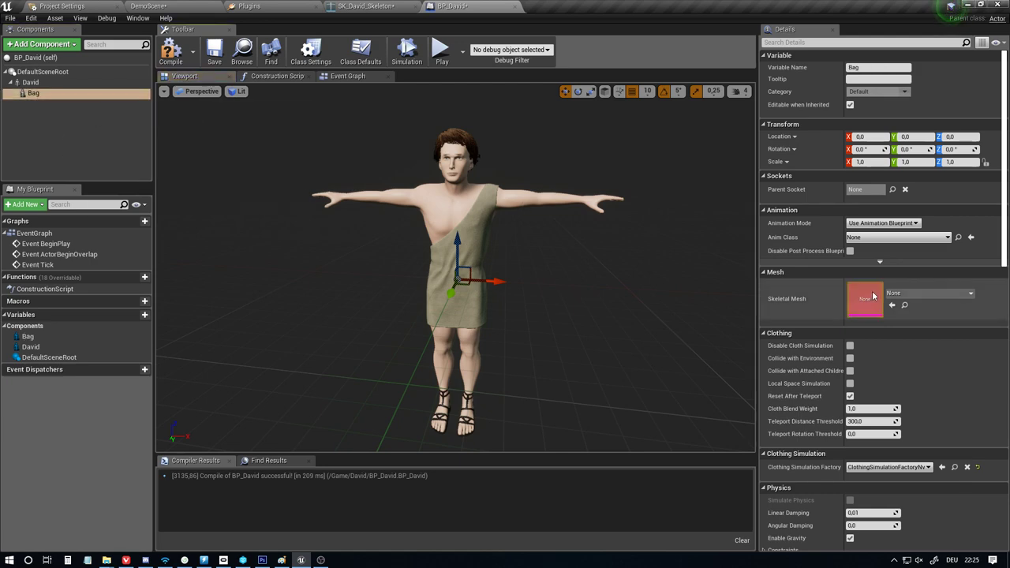
pyautogui.click(905, 294)
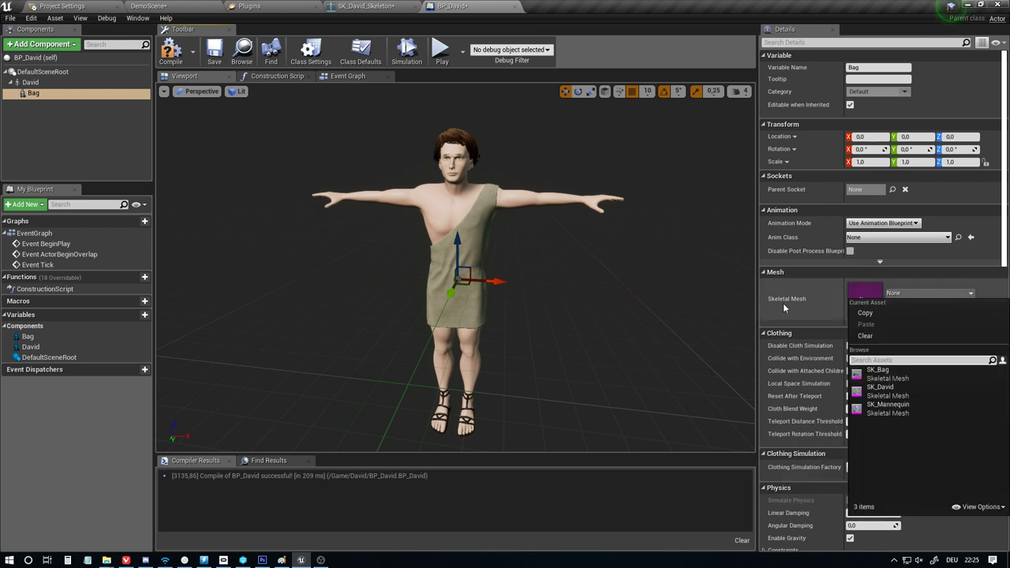
pyautogui.click(878, 371)
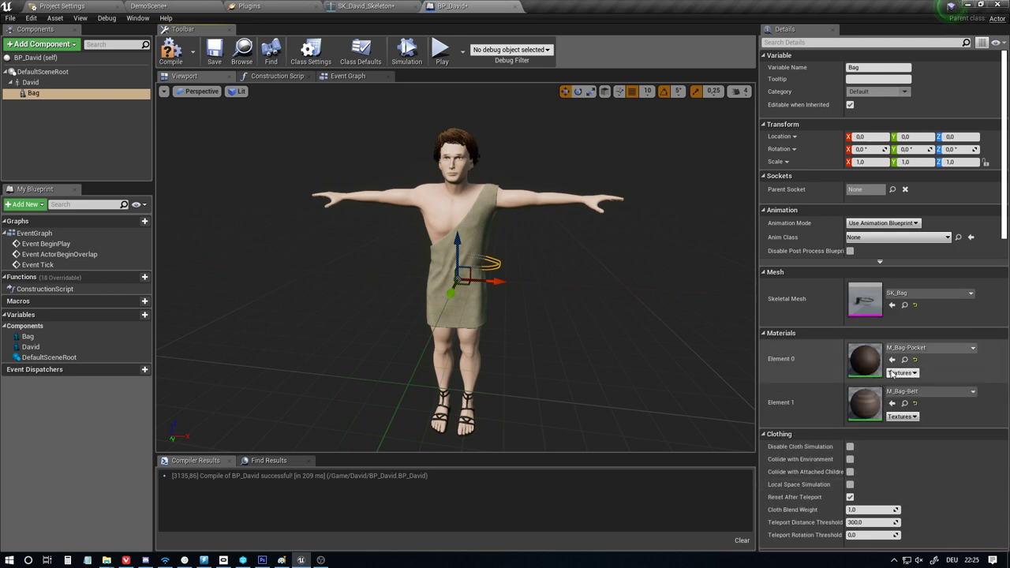
pyautogui.click(170, 51)
pyautogui.click(214, 51)
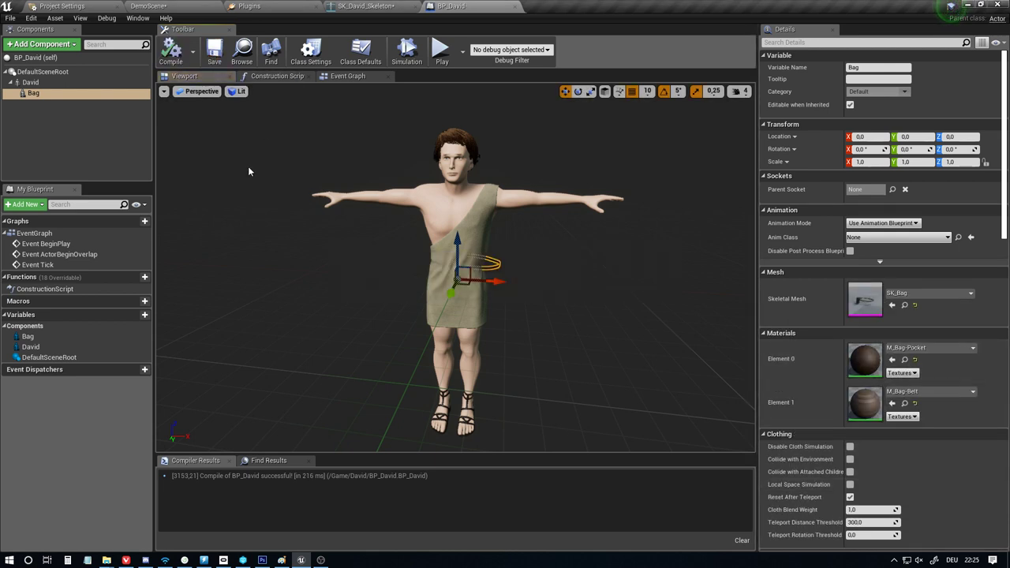
# Check the bones offered as the Bag's parent socket and examine the Spine bone's position in SK_David_Skeleton
pyautogui.click(35, 94)
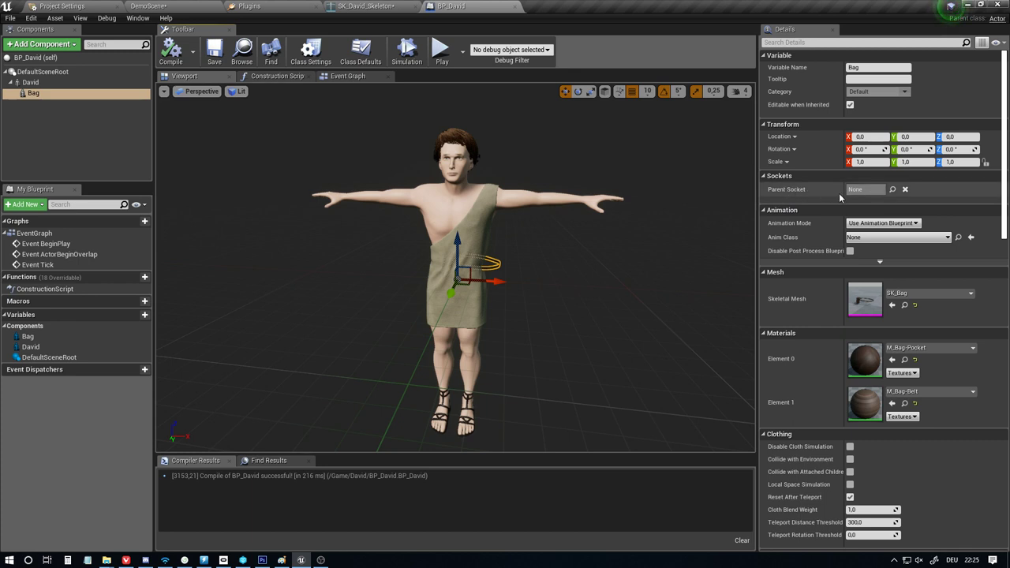
pyautogui.click(894, 190)
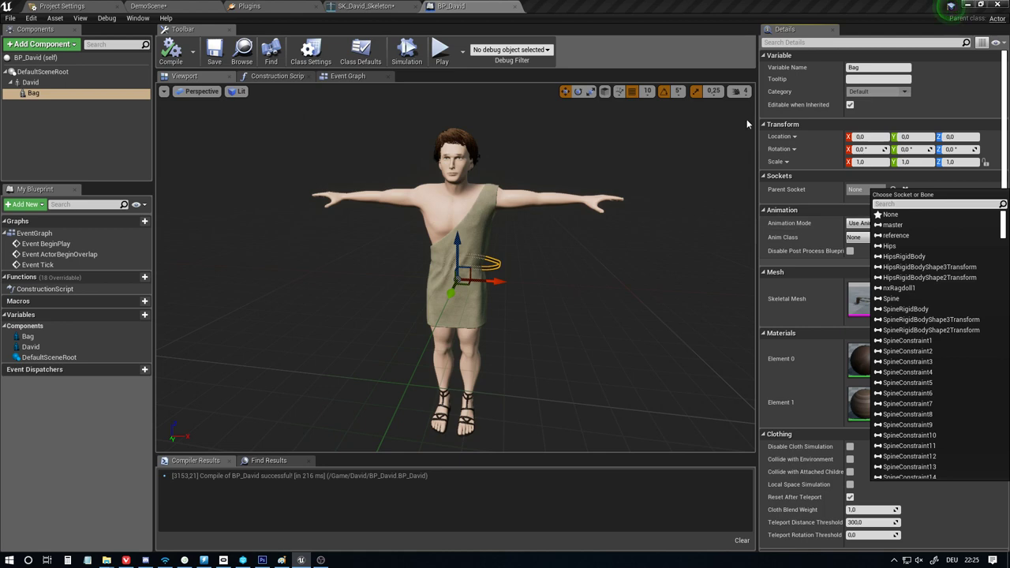
pyautogui.click(369, 7)
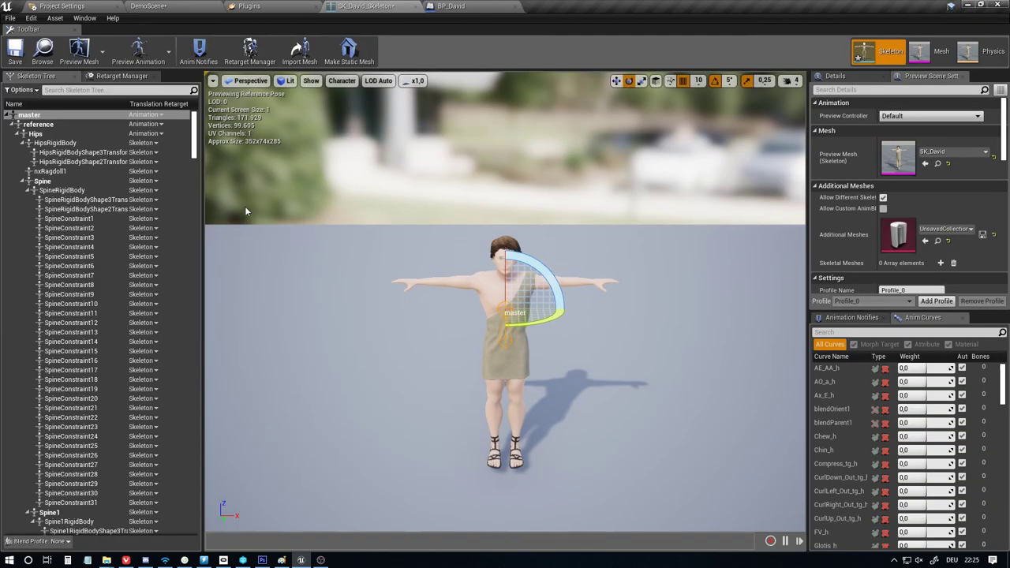
pyautogui.click(57, 171)
pyautogui.click(43, 181)
pyautogui.moveTo(390, 293); pyautogui.dragTo(414, 355, button='right')
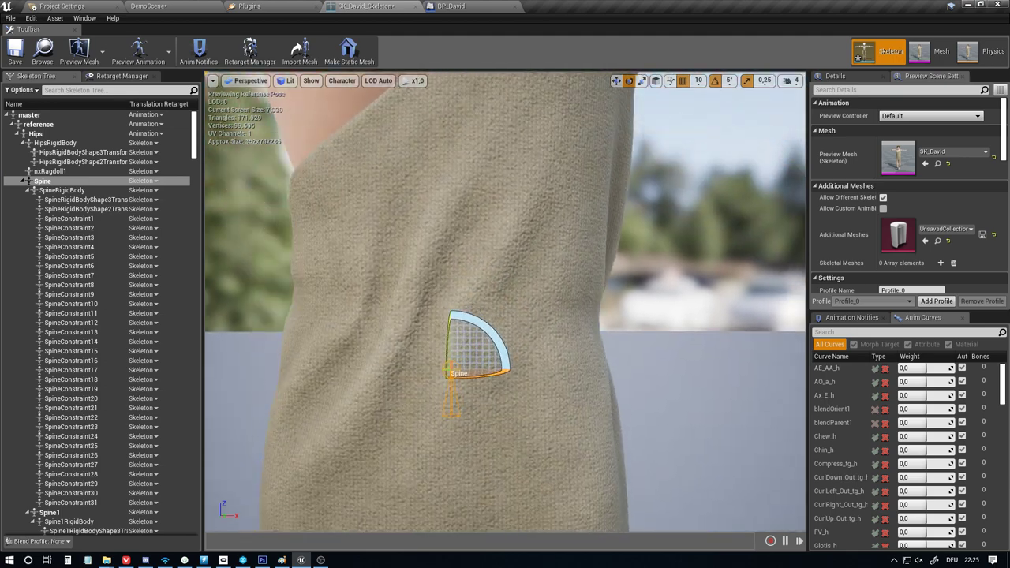
pyautogui.moveTo(448, 373); pyautogui.dragTo(475, 319, button='middle')
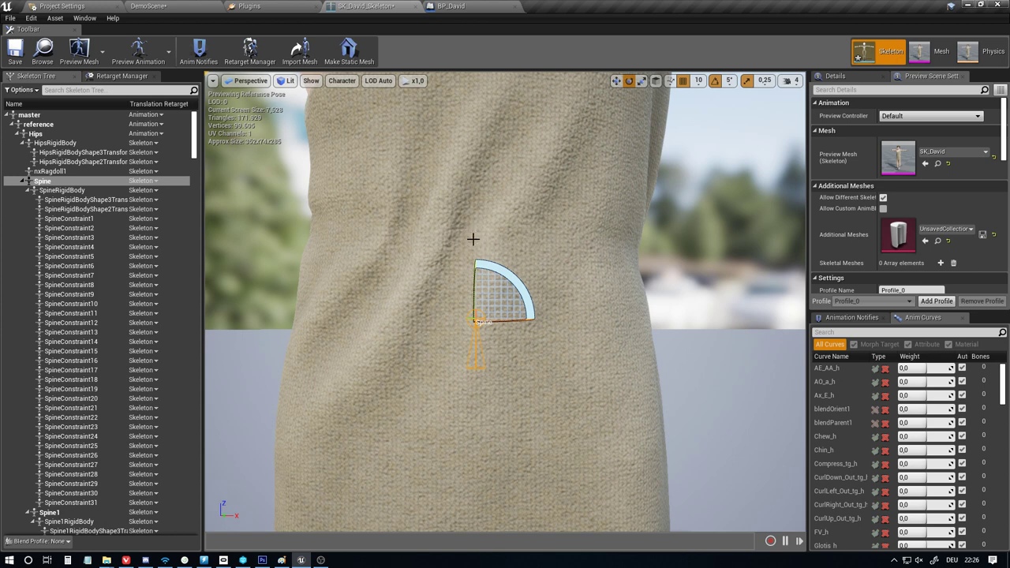
# Compare the positions of the Spine1 and Spine2 bones at David's waist, collapsing the rigid body branches in the skeleton tree
pyautogui.scroll(-3, 156, 300)
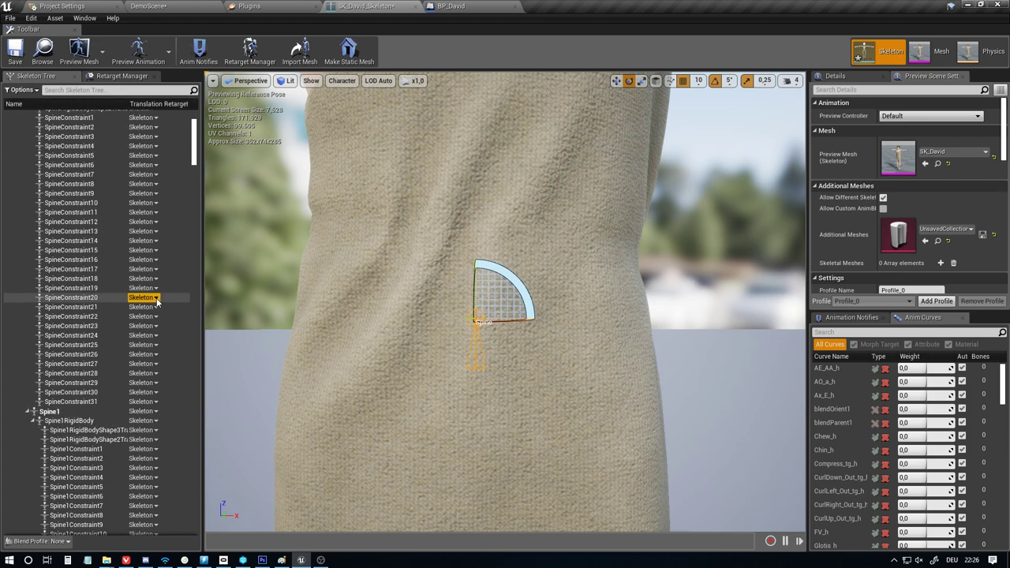
pyautogui.scroll(3, 119, 294)
pyautogui.click(27, 191)
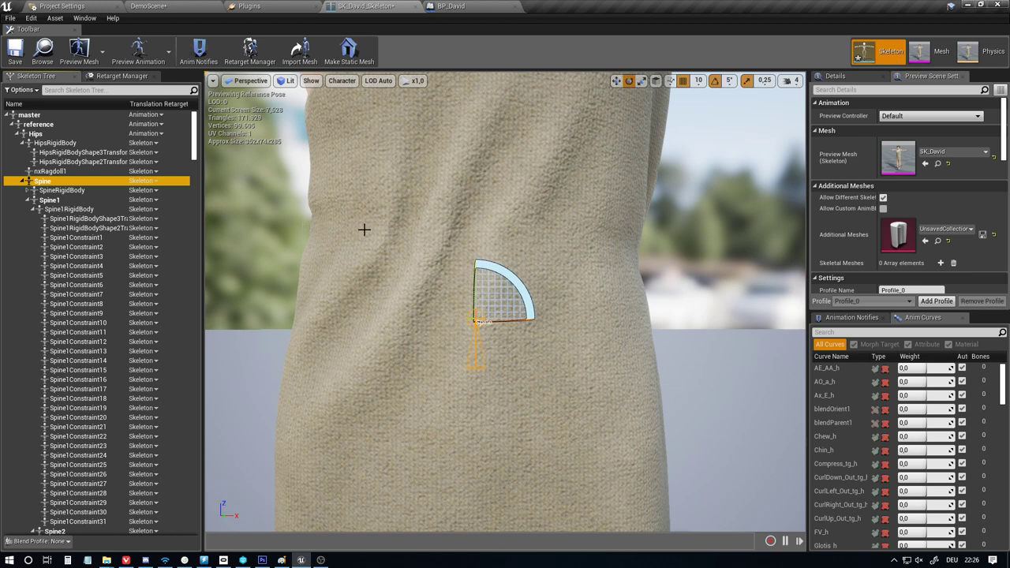
pyautogui.click(51, 201)
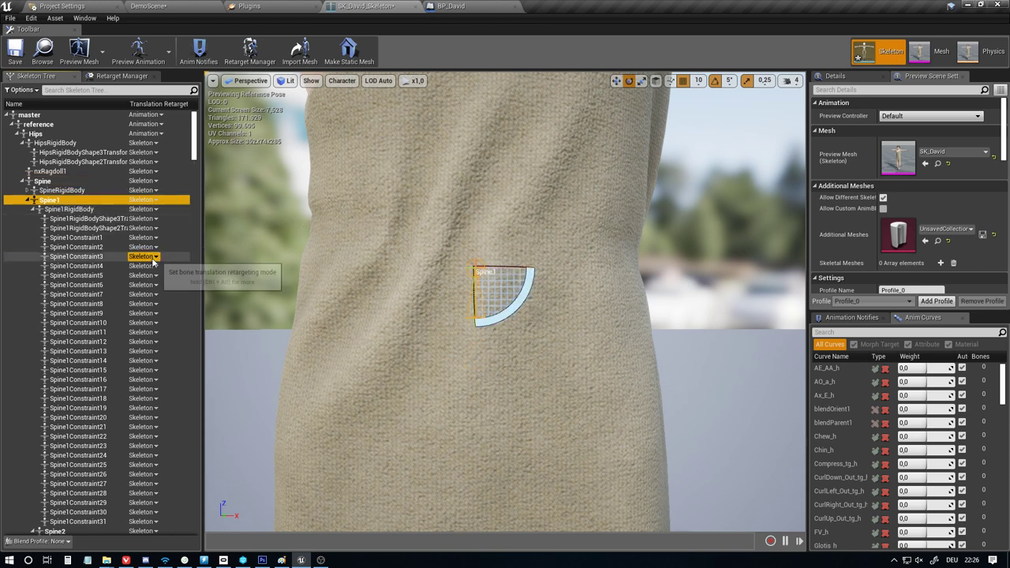
pyautogui.click(33, 209)
pyautogui.click(54, 218)
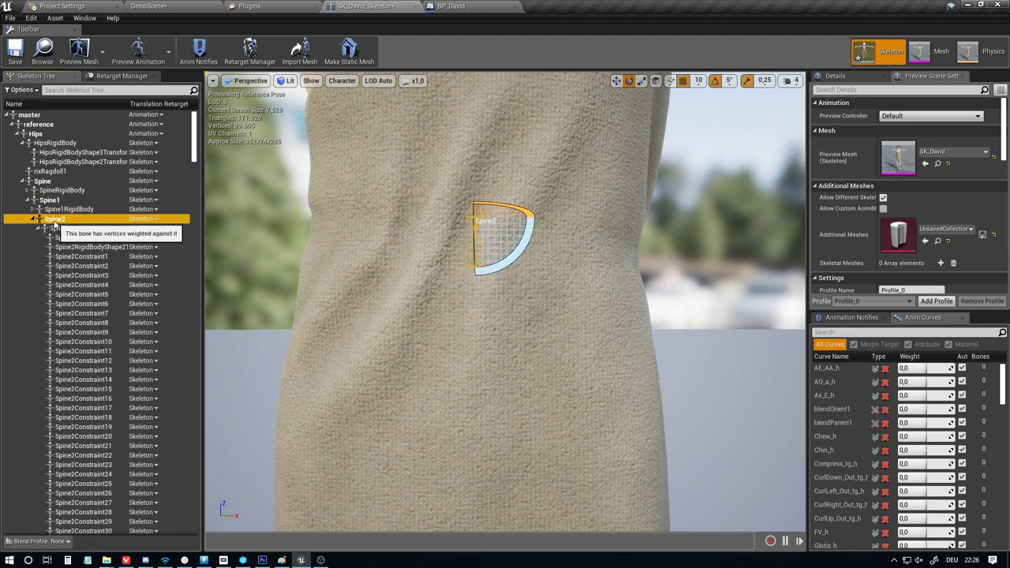
pyautogui.moveTo(456, 233); pyautogui.dragTo(466, 308, button='right')
pyautogui.keyDown('alt'); pyautogui.moveTo(545, 284); pyautogui.dragTo(568, 273); pyautogui.keyUp('alt')
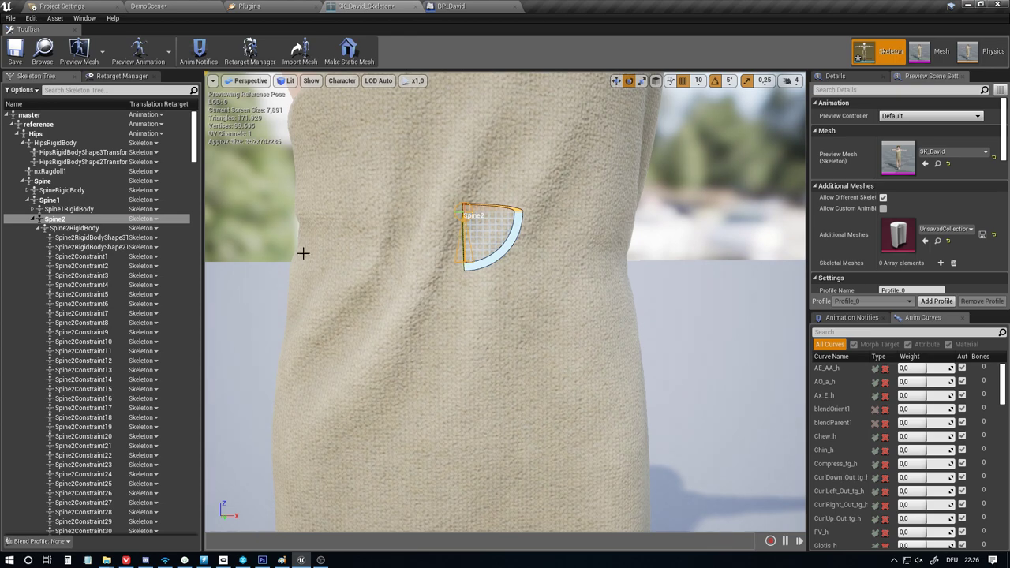
pyautogui.click(66, 201)
pyautogui.keyDown('alt'); pyautogui.moveTo(337, 274); pyautogui.dragTo(367, 276); pyautogui.keyUp('alt')
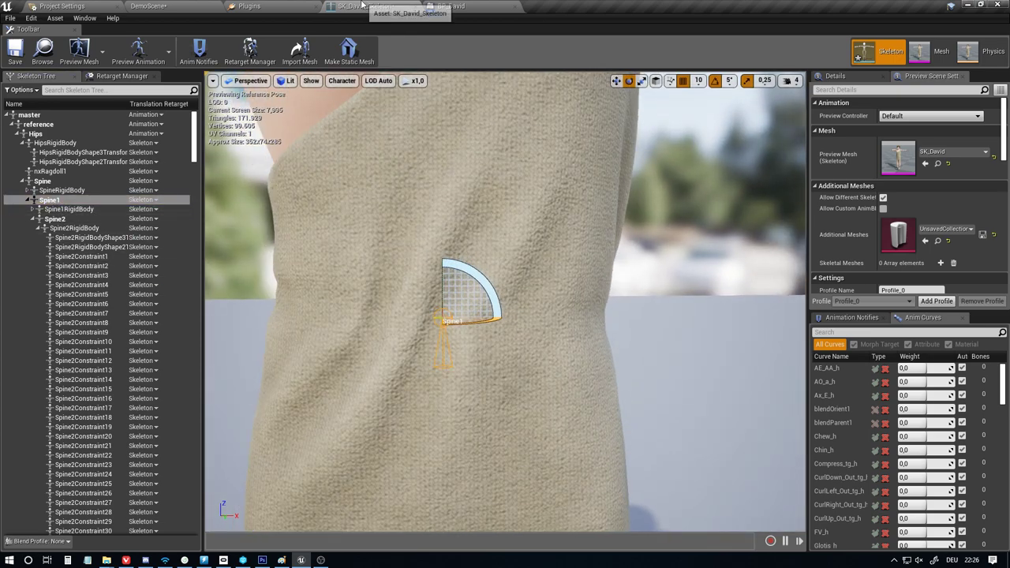
# Set the Bag component's parent socket to Spine1 in BP_David, then compile and save the blueprint
pyautogui.click(452, 5)
pyautogui.click(882, 238)
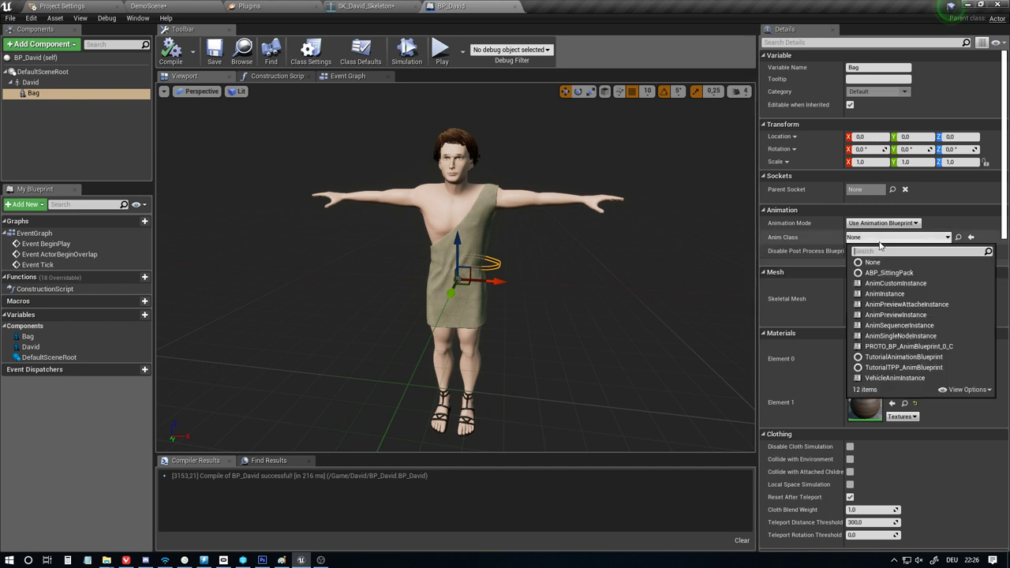
pyautogui.click(882, 239)
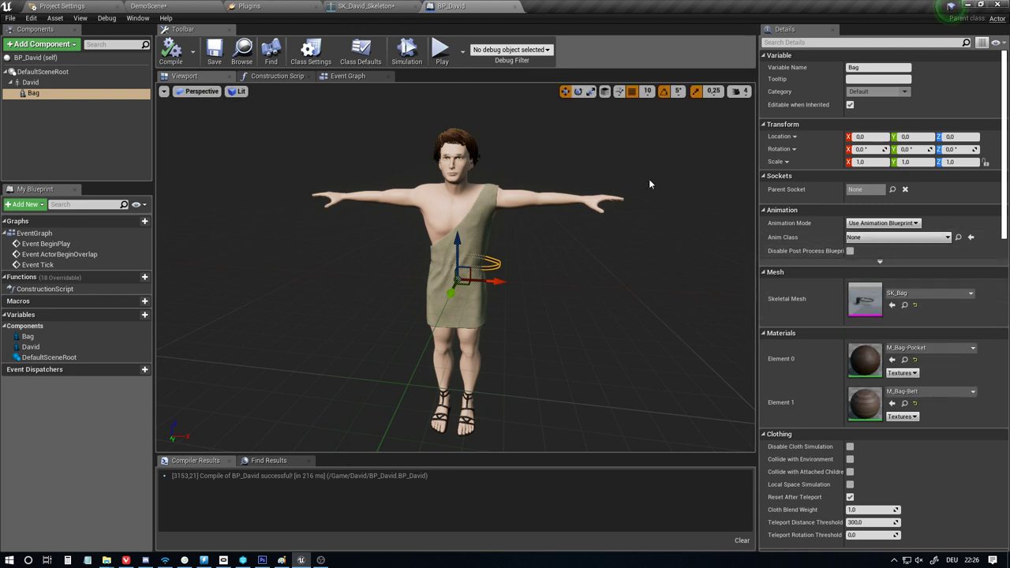
pyautogui.click(893, 190)
pyautogui.write('s')
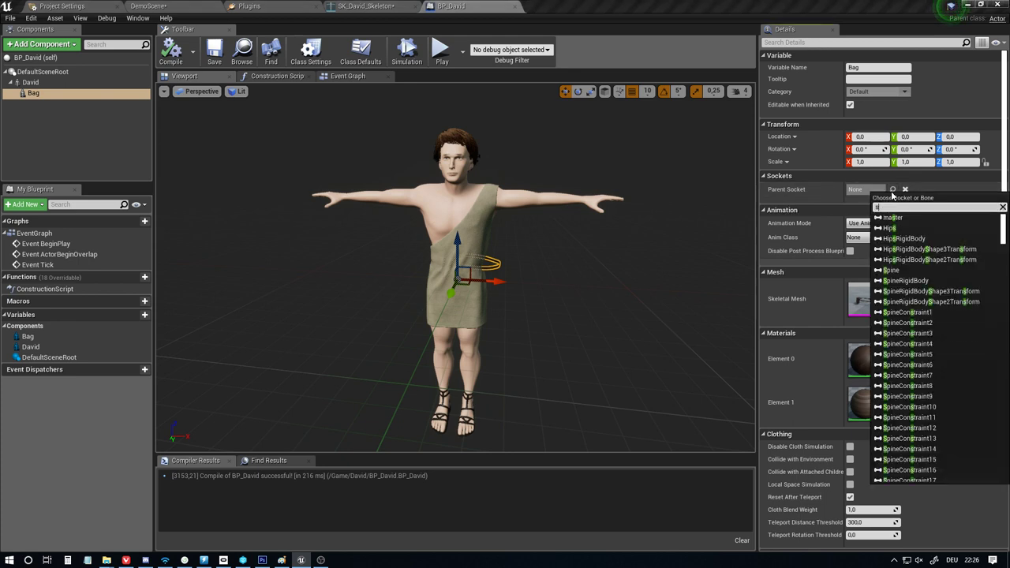
pyautogui.write('pine1')
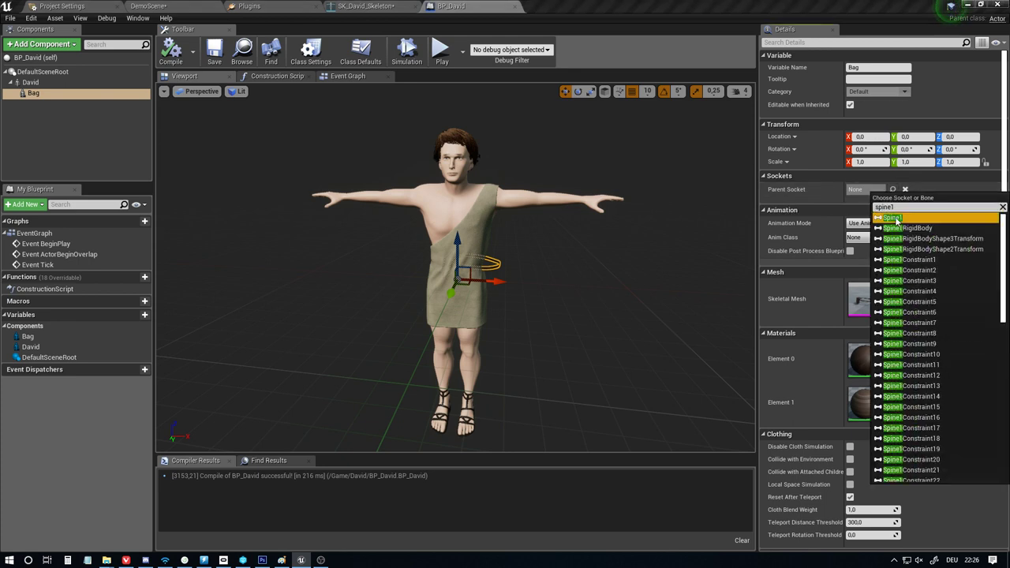
pyautogui.click(898, 216)
pyautogui.click(179, 60)
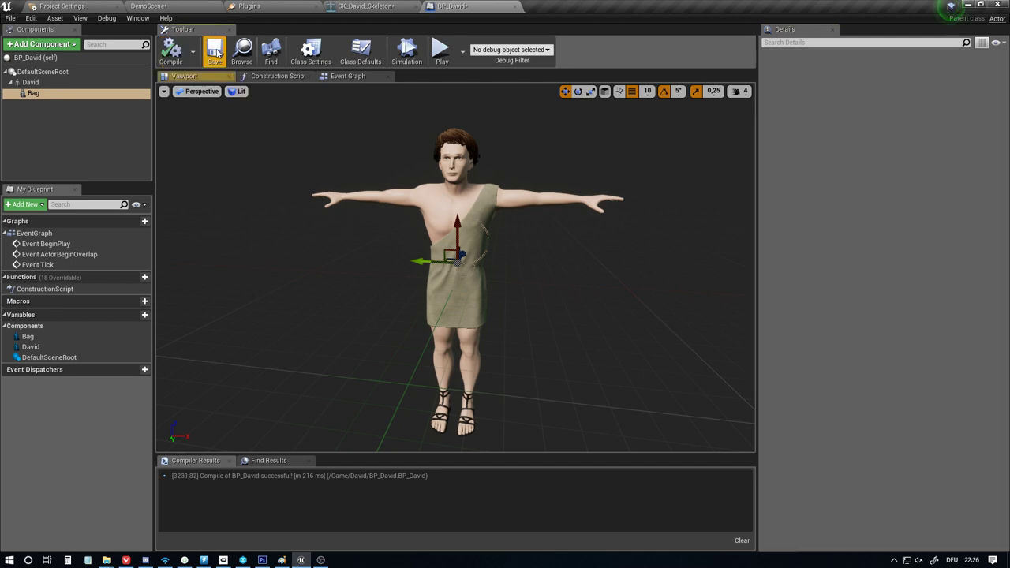
pyautogui.click(214, 52)
# Rotate the Bag component to -90° around its Y axis so the belt lies around David's waist
pyautogui.press('f')
pyautogui.keyDown('alt'); pyautogui.moveTo(473, 268); pyautogui.dragTo(268, 292); pyautogui.keyUp('alt')
pyautogui.keyDown('alt'); pyautogui.moveTo(268, 292); pyautogui.dragTo(242, 233, button='middle'); pyautogui.keyUp('alt')
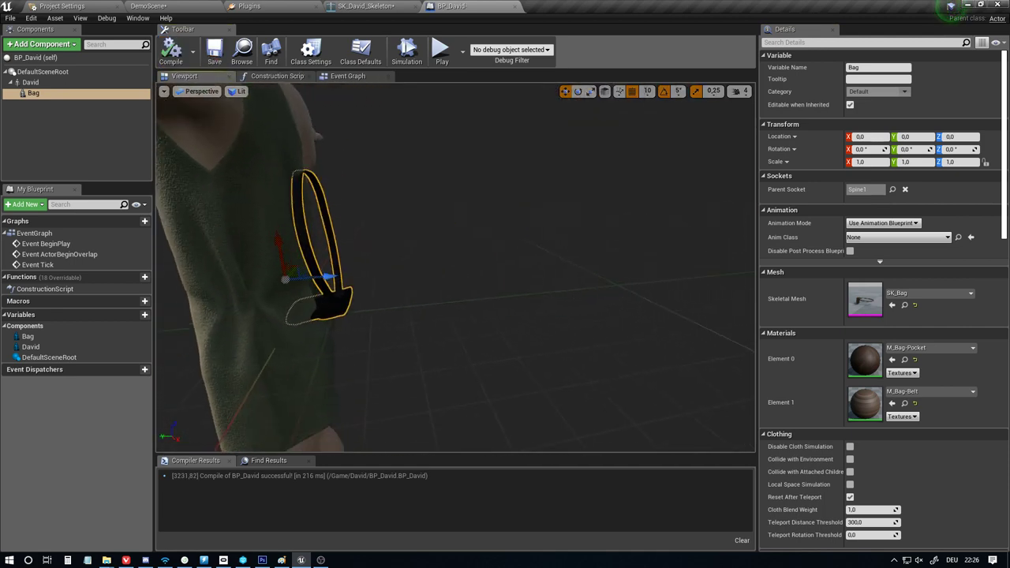
pyautogui.moveTo(331, 277)
pyautogui.keyDown('alt'); pyautogui.mouseDown()
pyautogui.moveTo(450, 276)
pyautogui.moveTo(348, 277)
pyautogui.mouseUp(); pyautogui.keyUp('alt')
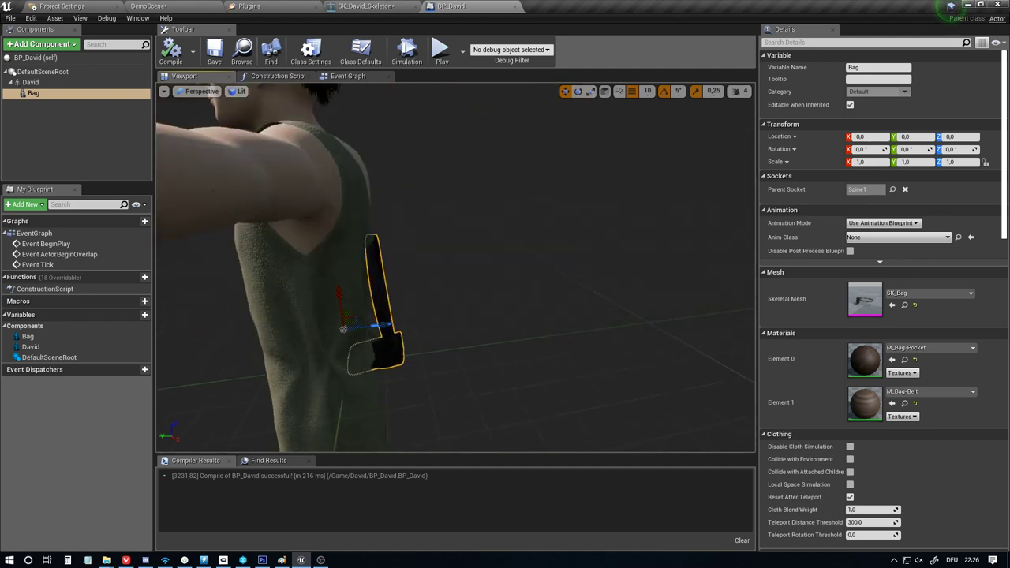
pyautogui.keyDown('alt'); pyautogui.moveTo(466, 246); pyautogui.dragTo(452, 255); pyautogui.keyUp('alt')
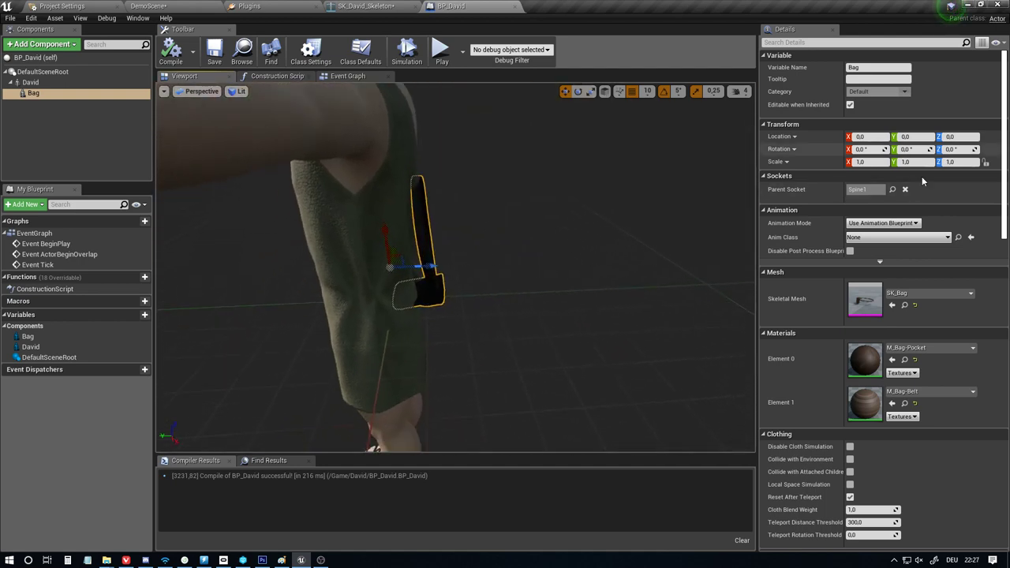
pyautogui.press('e')
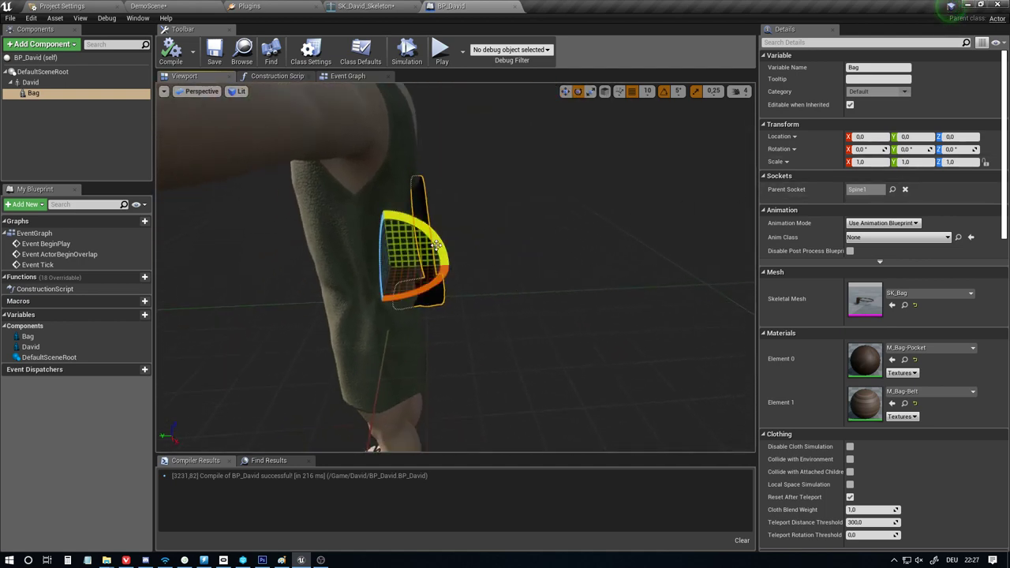
pyautogui.moveTo(436, 246)
pyautogui.mouseDown()
pyautogui.moveTo(430, 288)
pyautogui.moveTo(435, 243)
pyautogui.mouseUp()
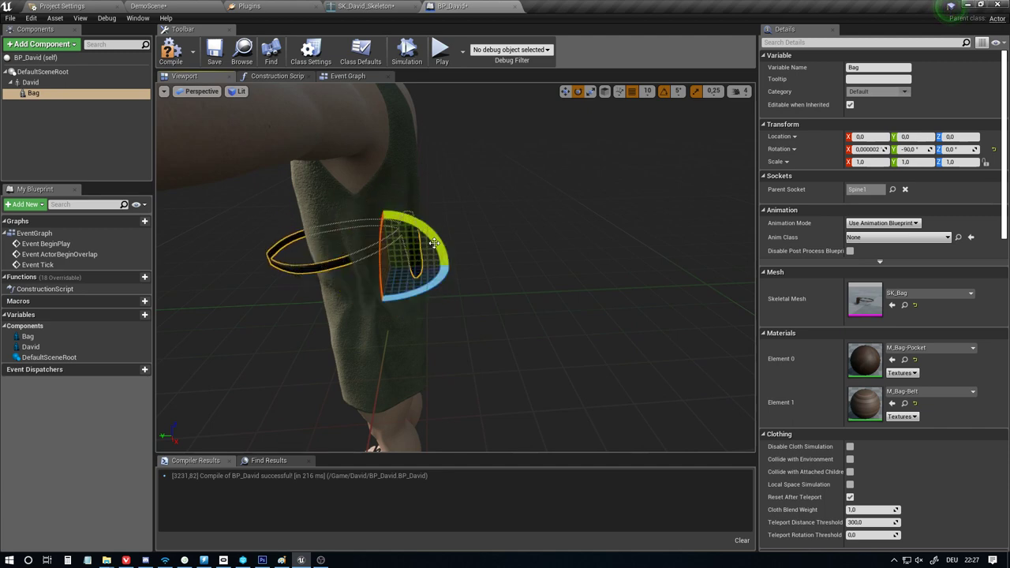
# Rotate the Bag component to about X 90°, Y 0°, Z -90° so the pouch sits at David's side
pyautogui.moveTo(413, 294); pyautogui.dragTo(481, 276)
pyautogui.keyDown('alt'); pyautogui.moveTo(508, 330); pyautogui.dragTo(596, 323); pyautogui.keyUp('alt')
pyautogui.scroll(-5, 508, 330)
pyautogui.press('w')
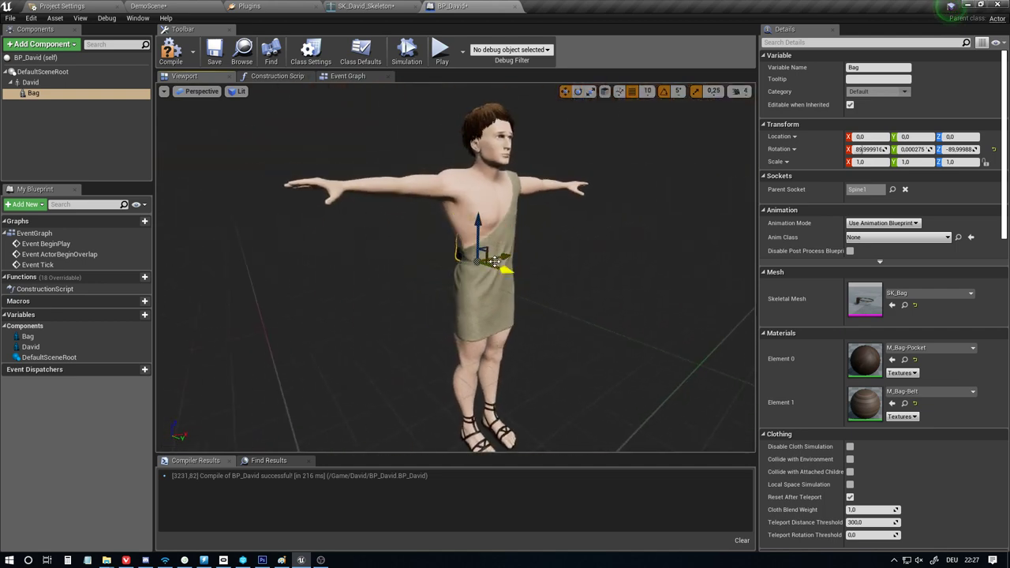
# Move the Bag component toward David's hip, to about X -4.3, Y 11.7, Z -20
pyautogui.moveTo(495, 263)
pyautogui.mouseDown()
pyautogui.moveTo(499, 281)
pyautogui.moveTo(497, 271)
pyautogui.mouseUp()
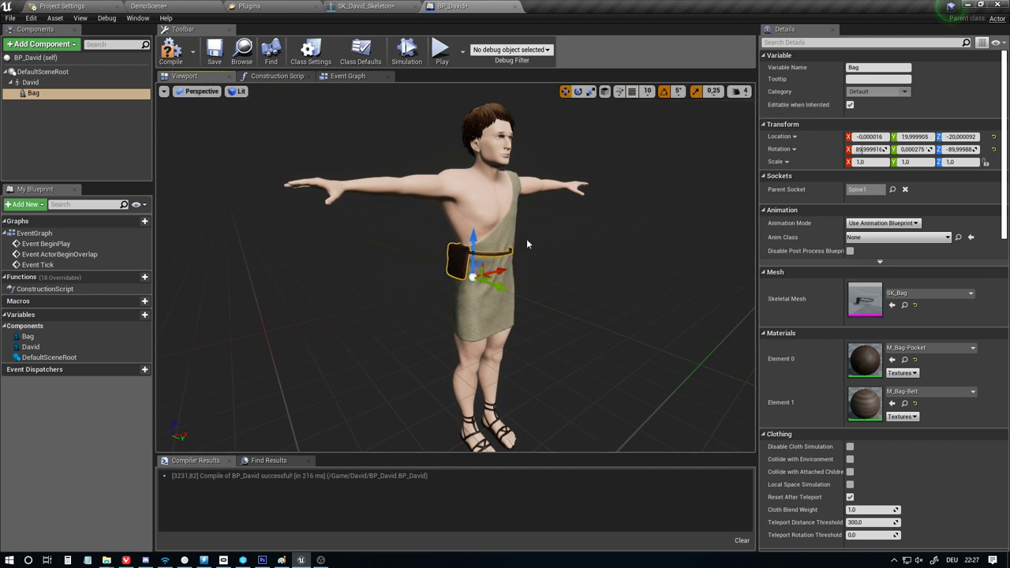
pyautogui.moveTo(502, 266); pyautogui.dragTo(495, 269)
pyautogui.moveTo(496, 269); pyautogui.dragTo(494, 247, button='right')
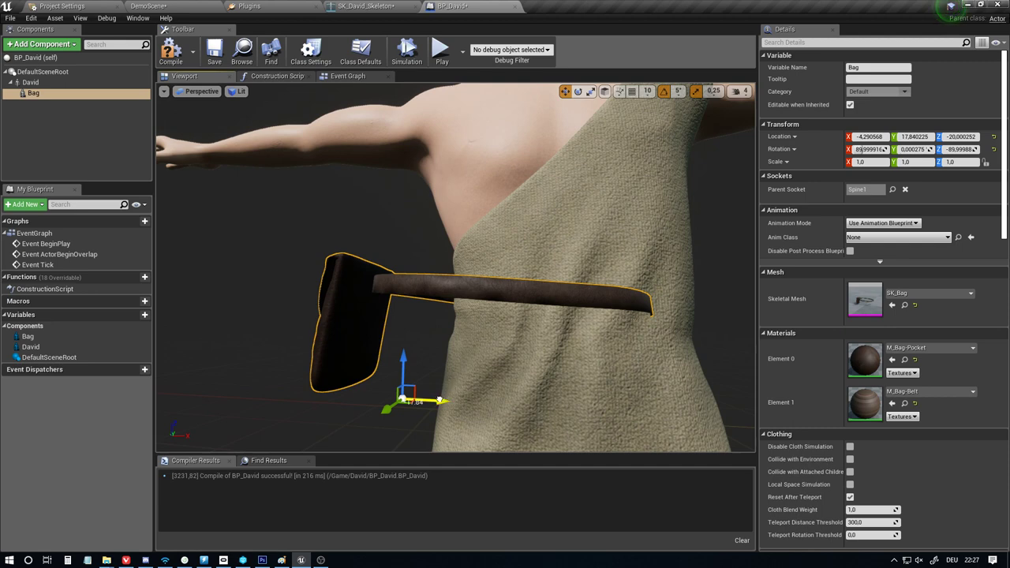
pyautogui.moveTo(440, 401); pyautogui.dragTo(496, 402)
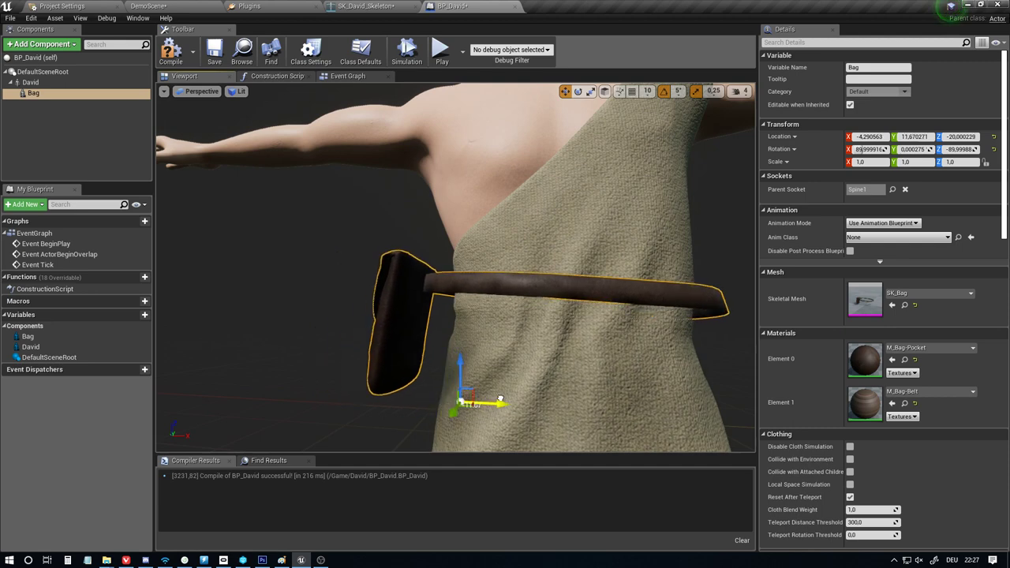
# Set the camera speed to 1 and move the Bag to about X -8.1, Y 9.1, Z -11.8 around the waist
pyautogui.click(737, 93)
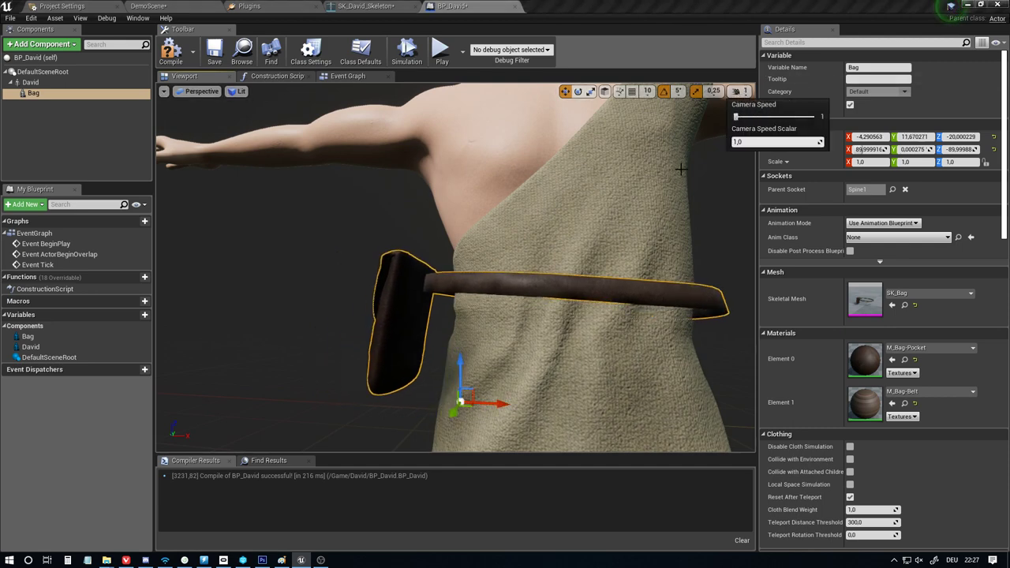
pyautogui.moveTo(569, 173); pyautogui.dragTo(482, 209, button='right')
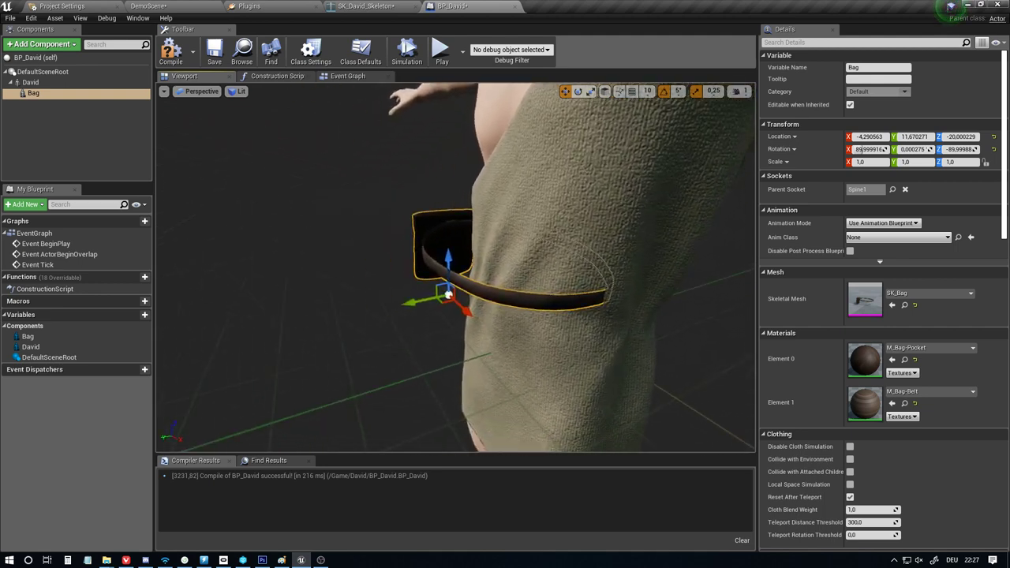
pyautogui.moveTo(600, 209); pyautogui.dragTo(523, 222, button='right')
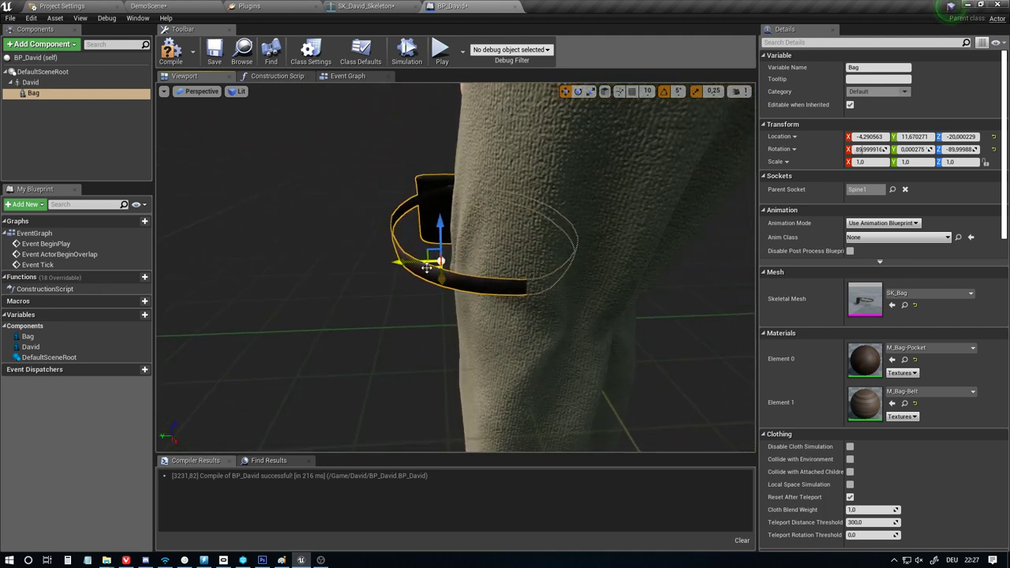
pyautogui.moveTo(426, 268); pyautogui.dragTo(465, 280)
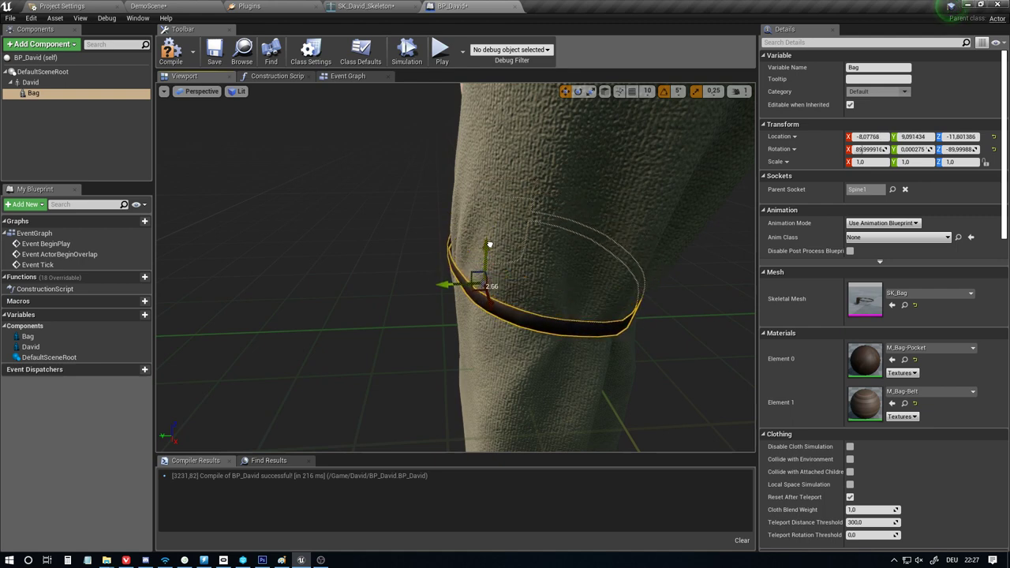
# Fine-tune the Bag's location to about X -8.7, Y 10.1, Z -11.3 so the belt wraps the tunic, then compile and save
pyautogui.moveTo(489, 245); pyautogui.dragTo(364, 264, button='right')
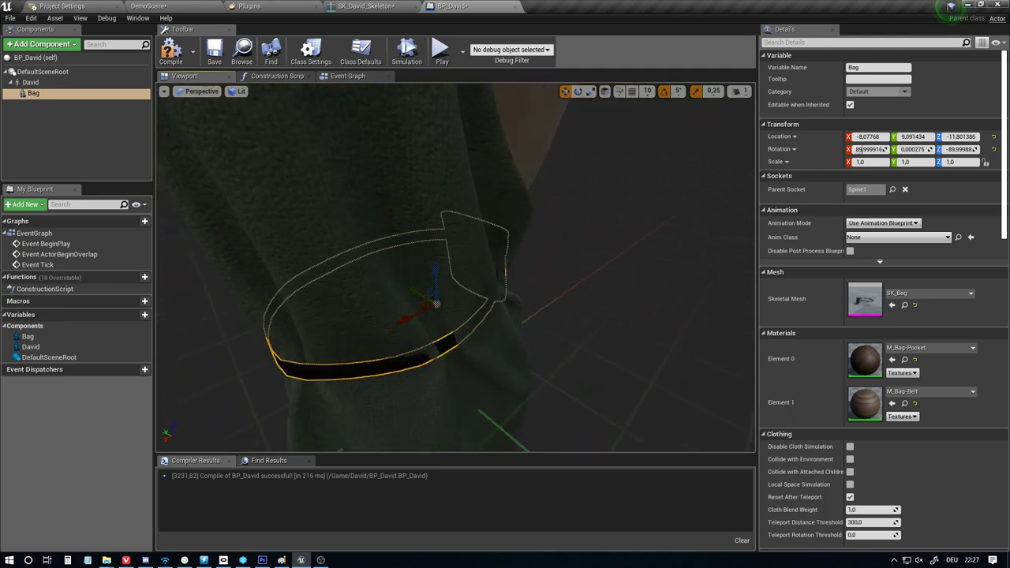
pyautogui.moveTo(679, 332); pyautogui.dragTo(581, 338, button='right')
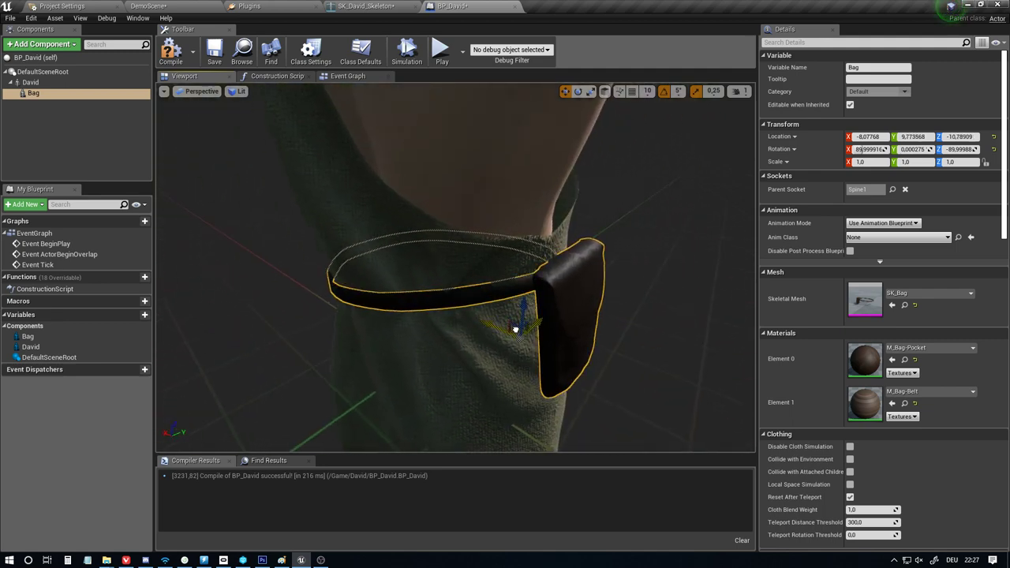
pyautogui.moveTo(518, 329); pyautogui.dragTo(518, 349, button='right')
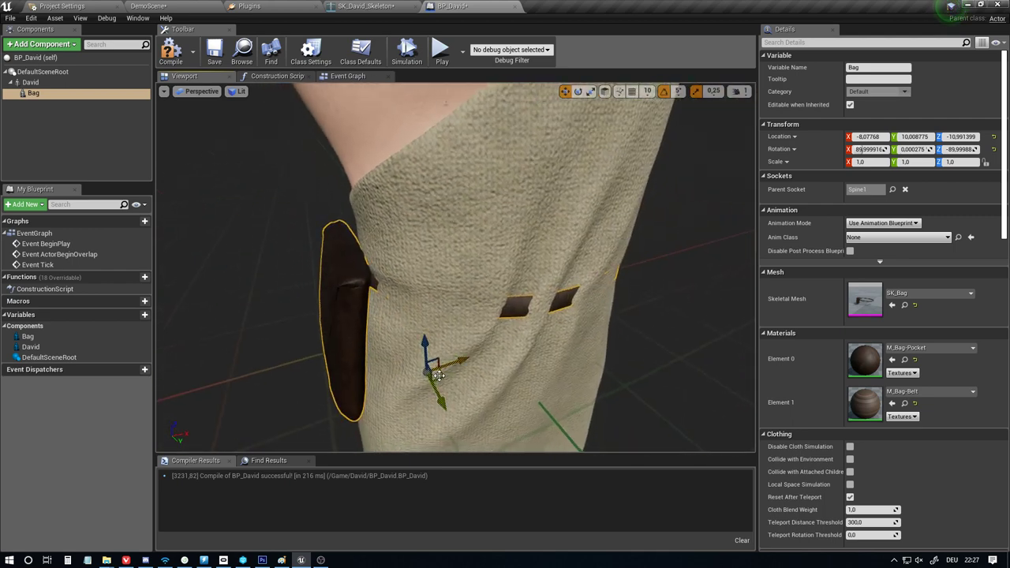
pyautogui.moveTo(438, 376); pyautogui.dragTo(437, 379)
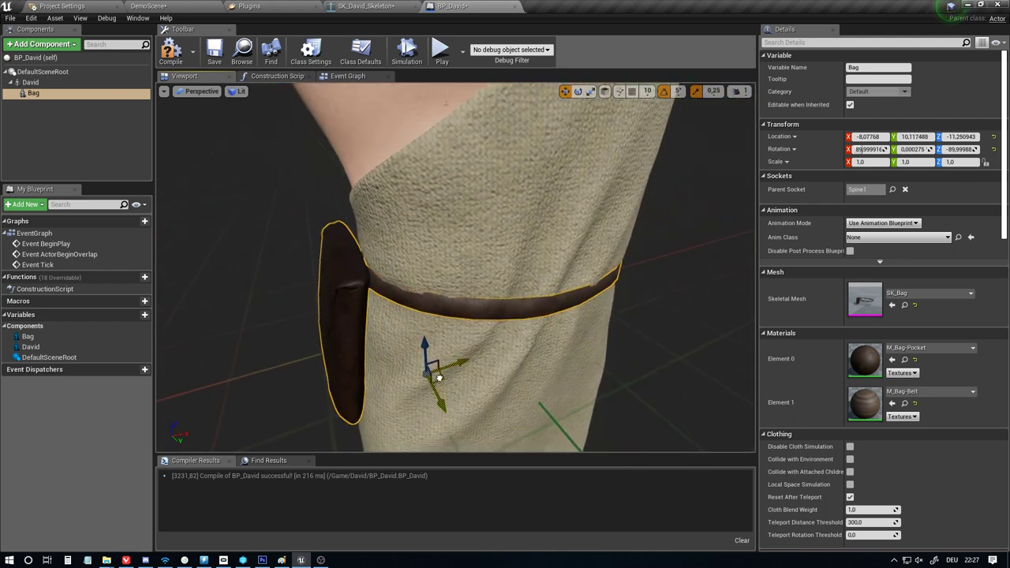
pyautogui.moveTo(524, 323); pyautogui.dragTo(418, 322, button='right')
pyautogui.moveTo(487, 320); pyautogui.dragTo(411, 271, button='right')
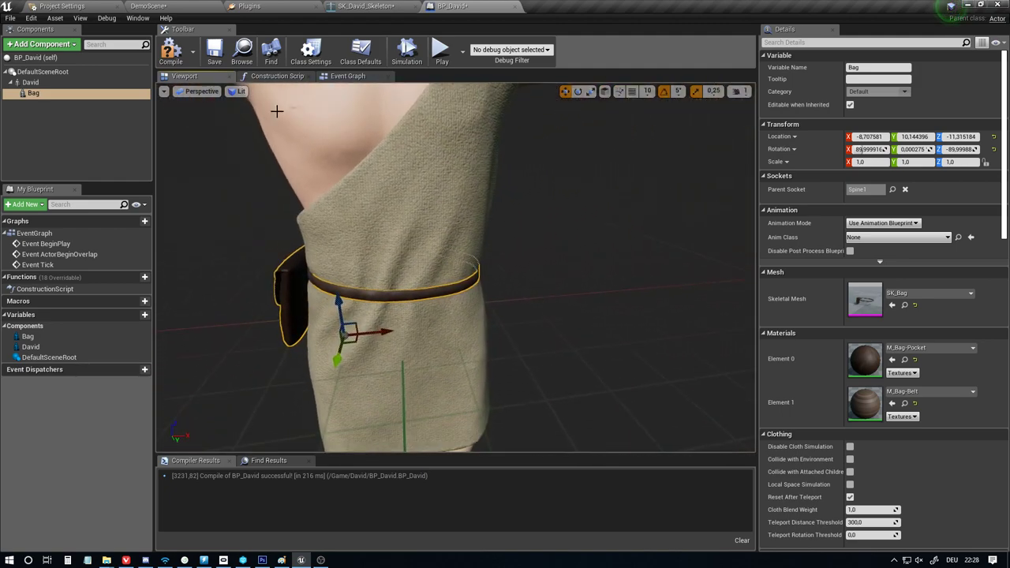
pyautogui.click(214, 51)
pyautogui.click(231, 156)
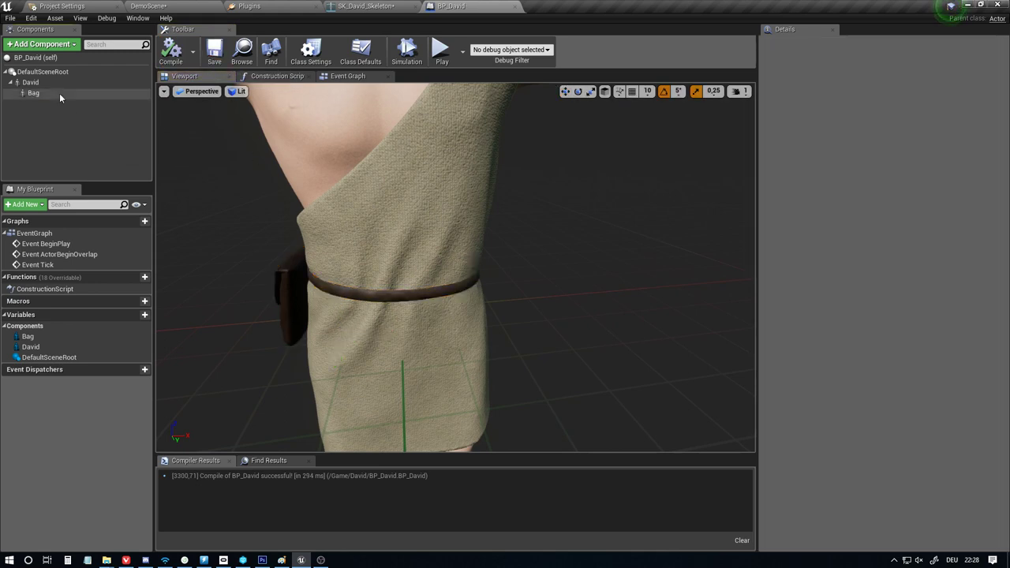
# Set the David component's animation mode to Use Animation Asset with A_ground_leanBack_01_loop, then compile and save the blueprint
pyautogui.click(57, 84)
pyautogui.moveTo(304, 206); pyautogui.dragTo(386, 197, button='right')
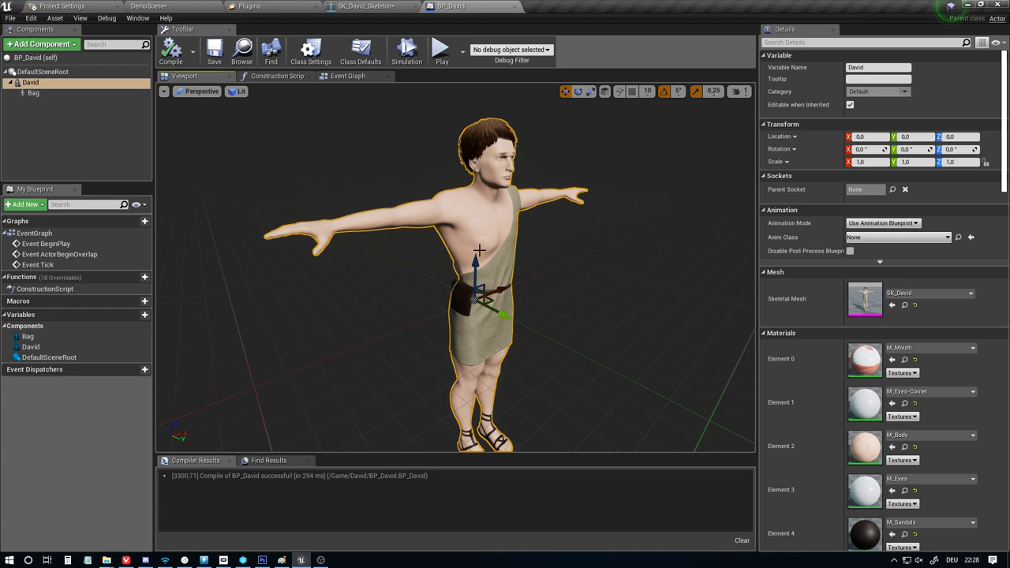
pyautogui.click(59, 122)
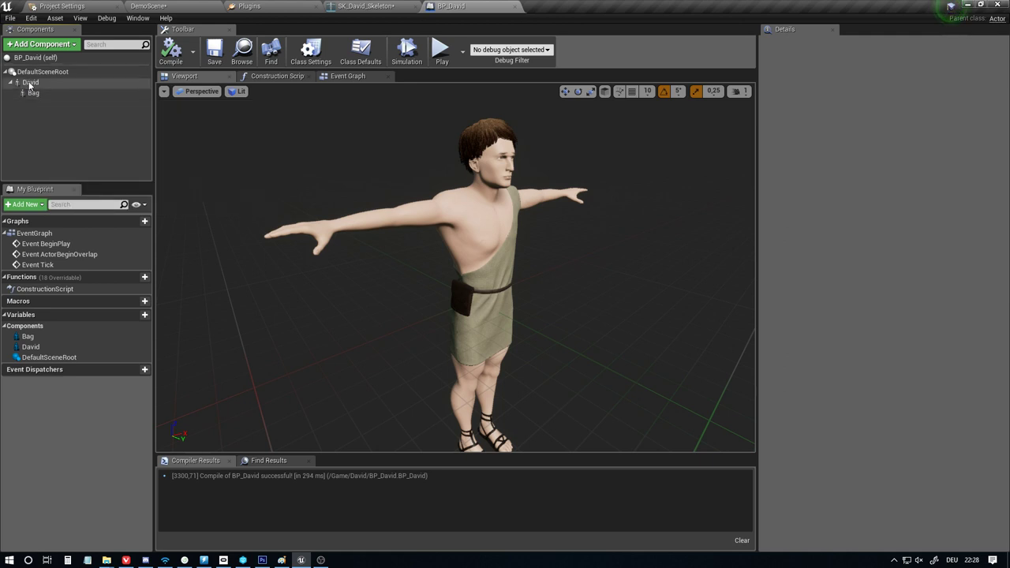
pyautogui.click(30, 82)
pyautogui.click(867, 238)
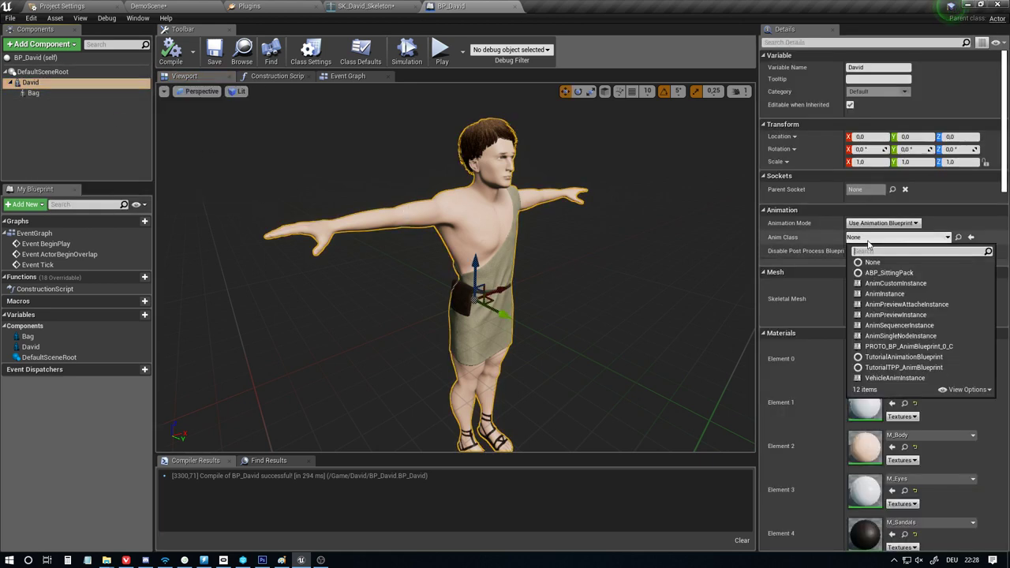
pyautogui.click(882, 223)
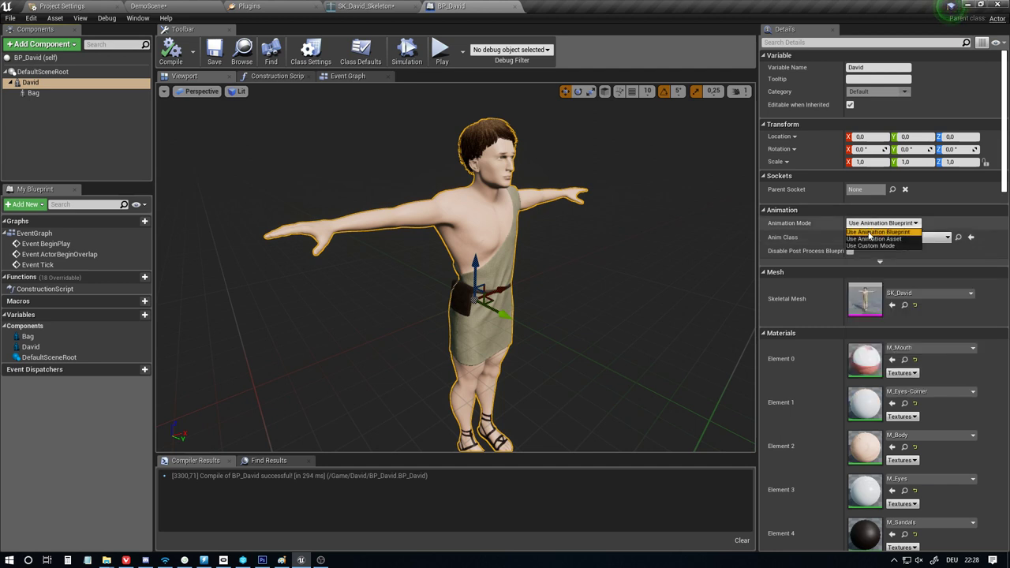
pyautogui.click(876, 243)
pyautogui.click(910, 247)
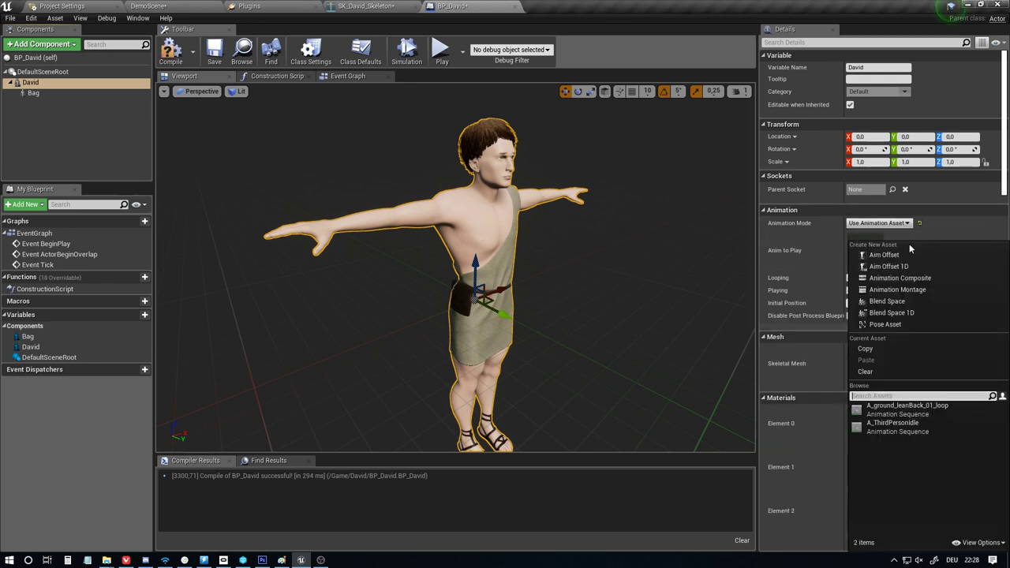
pyautogui.click(904, 409)
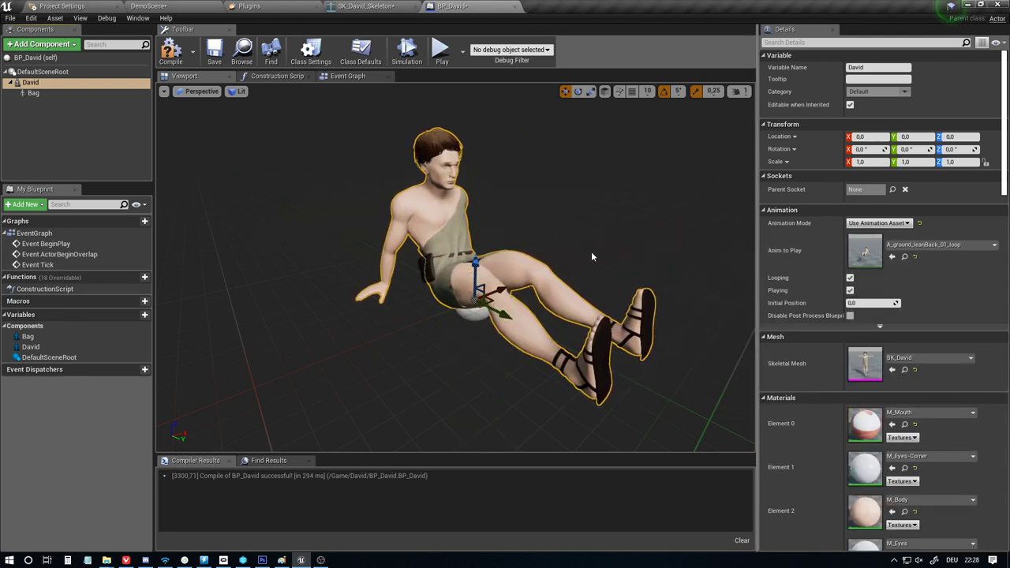
pyautogui.click(214, 51)
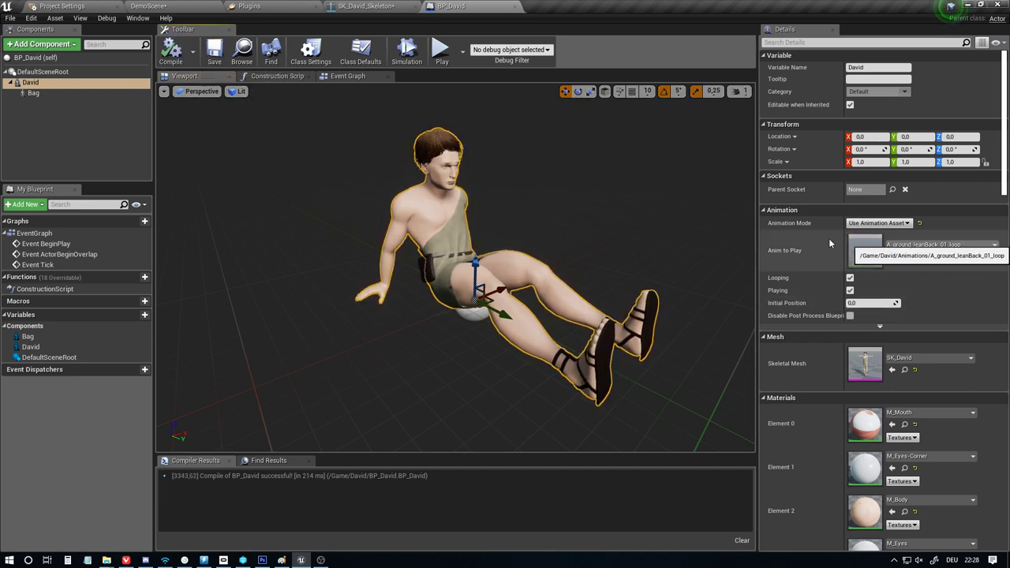
# Examine from several sides how the belt and pouch fit David's tunic during the seated animation
pyautogui.moveTo(631, 260); pyautogui.dragTo(600, 225, button='right')
pyautogui.scroll(8, 505, 300)
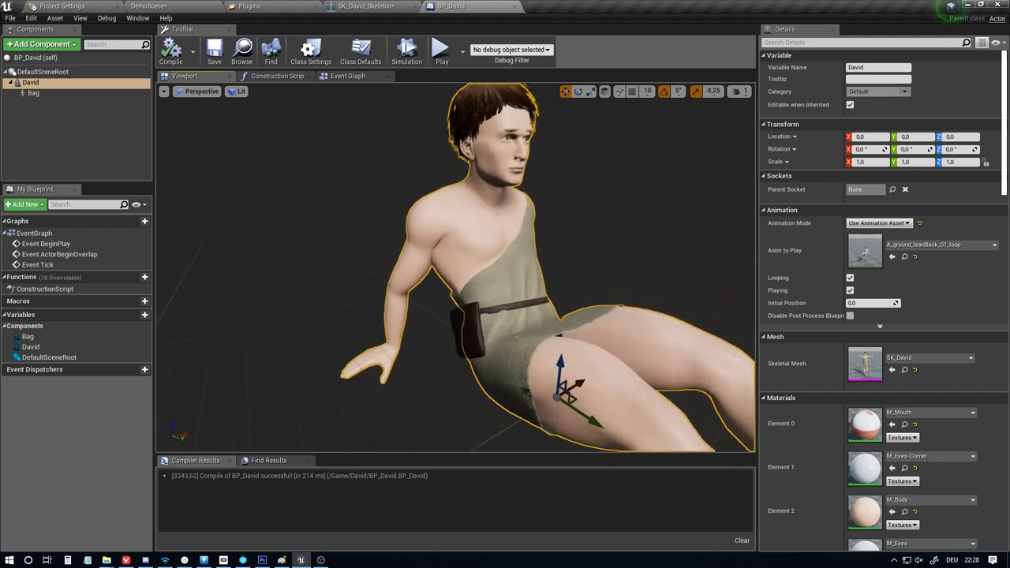
pyautogui.moveTo(505, 300); pyautogui.dragTo(600, 319, button='right')
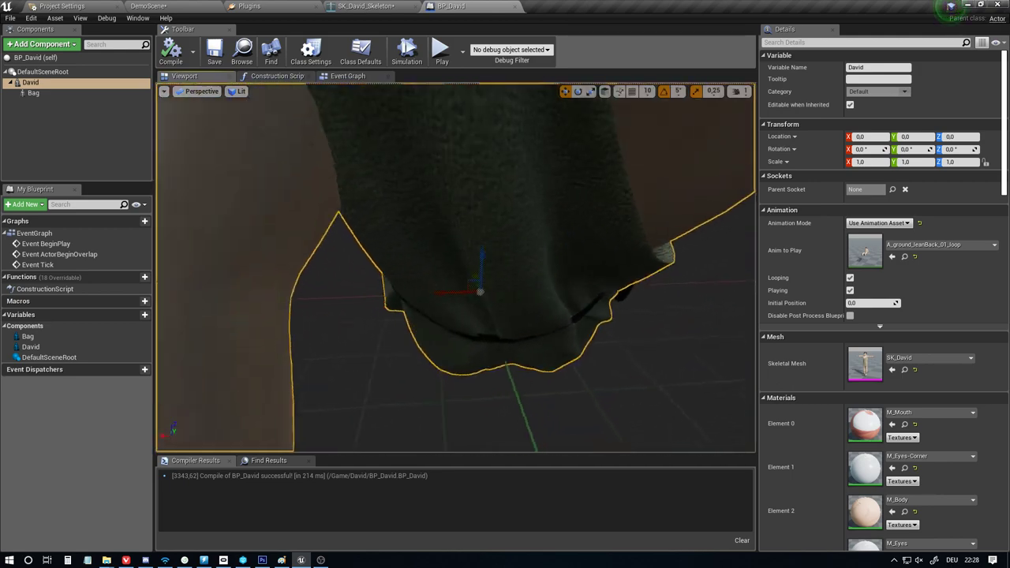
pyautogui.moveTo(505, 316); pyautogui.dragTo(308, 330, button='right')
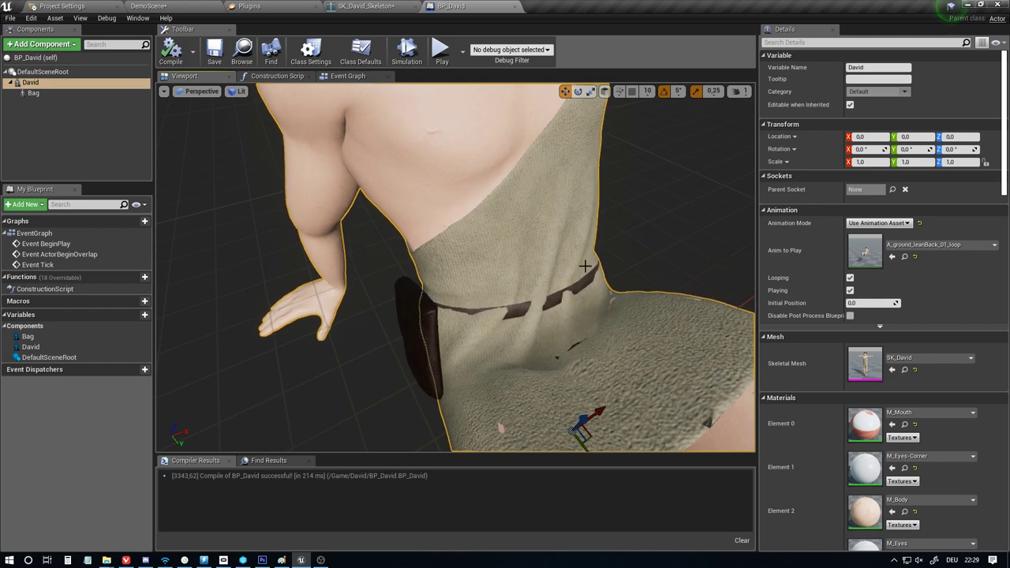
pyautogui.keyDown('alt'); pyautogui.moveTo(619, 260); pyautogui.dragTo(379, 264); pyautogui.keyUp('alt')
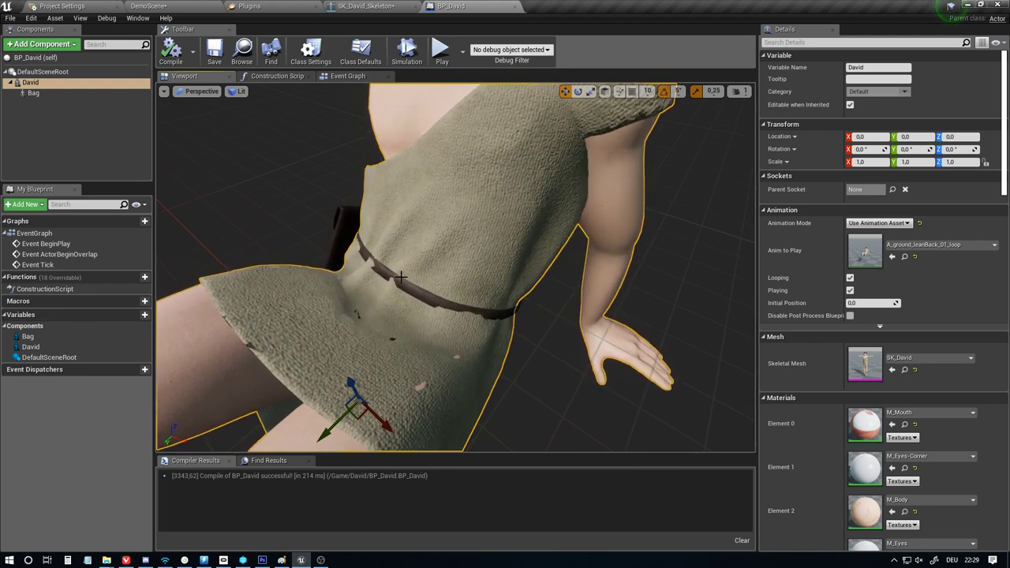
pyautogui.keyDown('alt'); pyautogui.moveTo(432, 298); pyautogui.dragTo(592, 298); pyautogui.keyUp('alt')
pyautogui.keyDown('alt'); pyautogui.moveTo(513, 282); pyautogui.dragTo(543, 280); pyautogui.keyUp('alt')
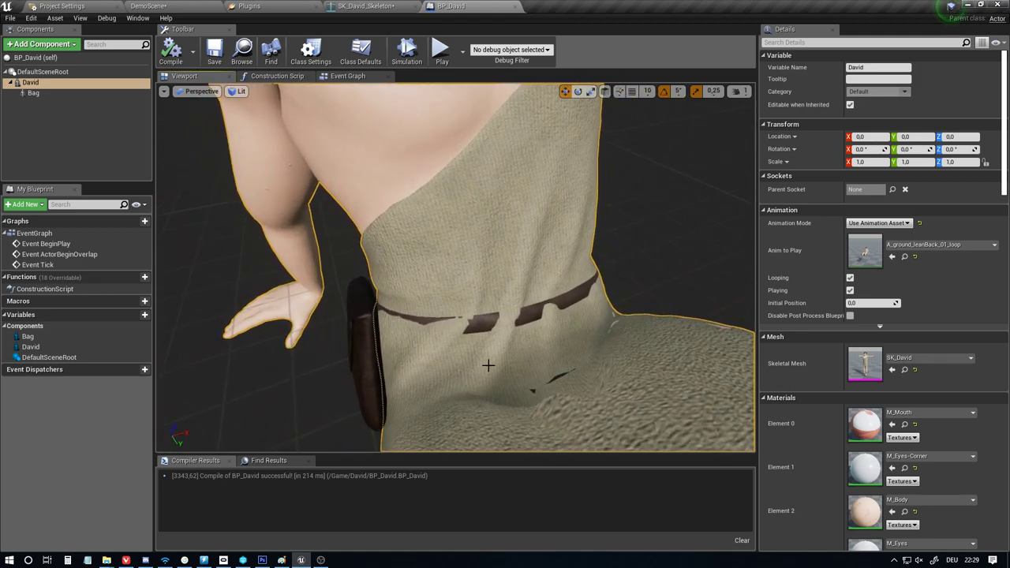
pyautogui.click(885, 224)
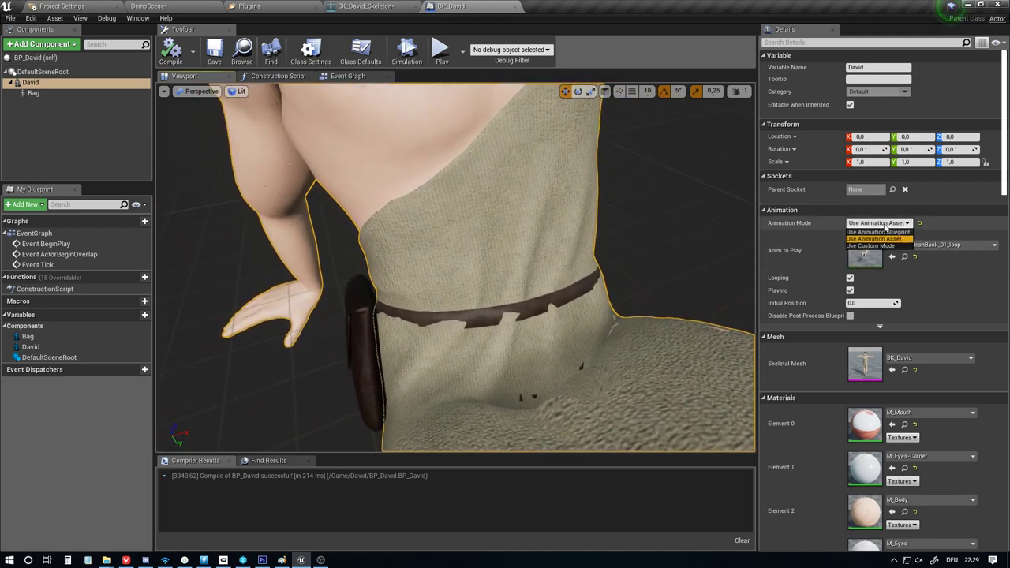
pyautogui.click(875, 238)
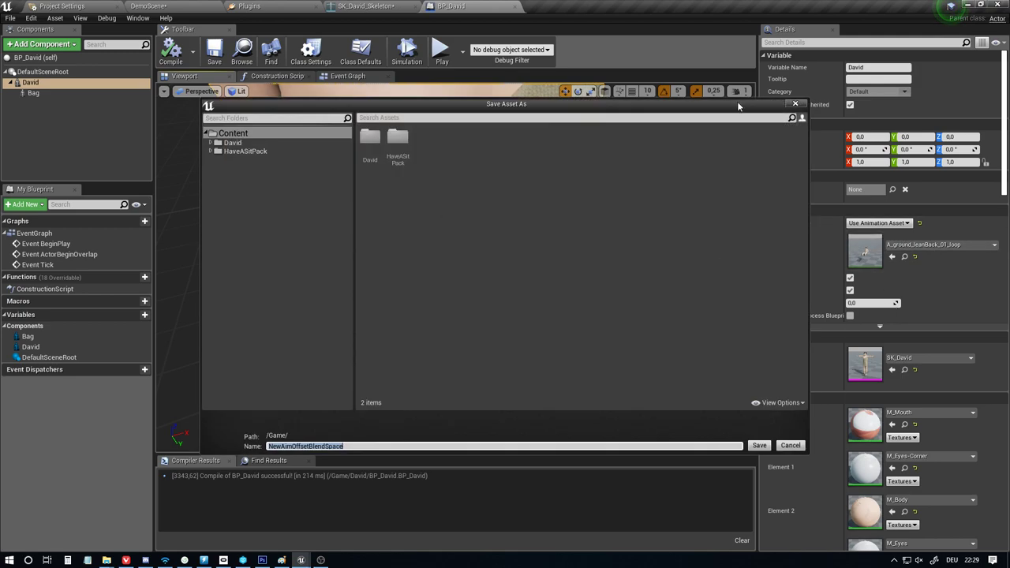
pyautogui.click(795, 104)
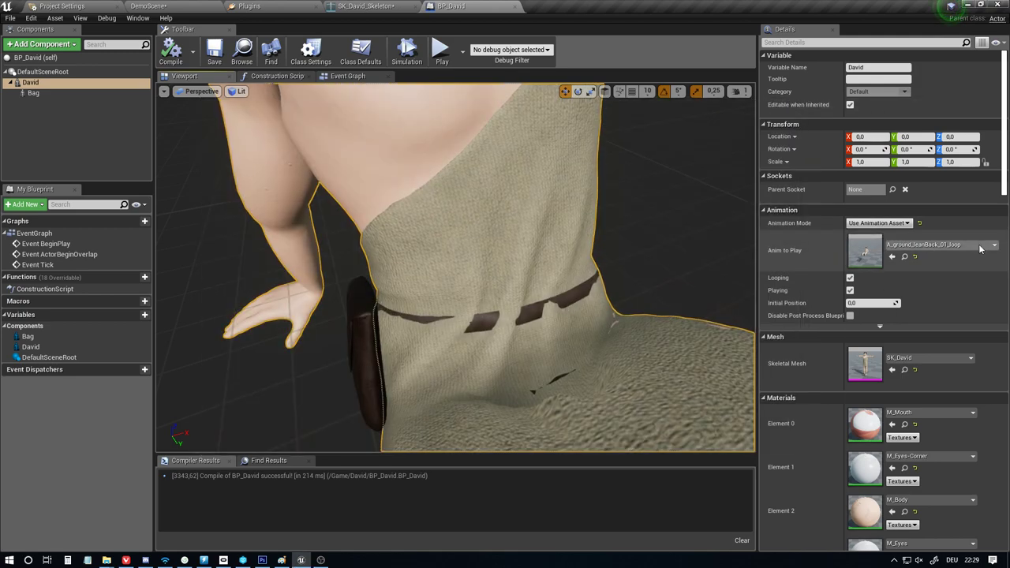
# Set David's animation to play to A_ThirdPersonIdle and compile the blueprint
pyautogui.click(939, 245)
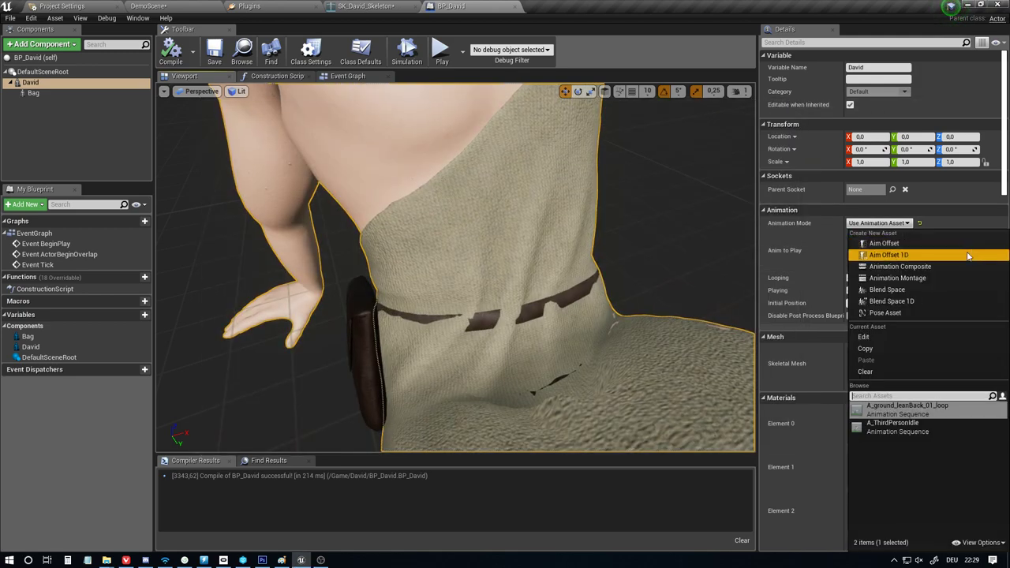
pyautogui.click(904, 427)
pyautogui.moveTo(456, 267); pyautogui.dragTo(237, 207, button='right')
pyautogui.scroll(-2, 456, 268)
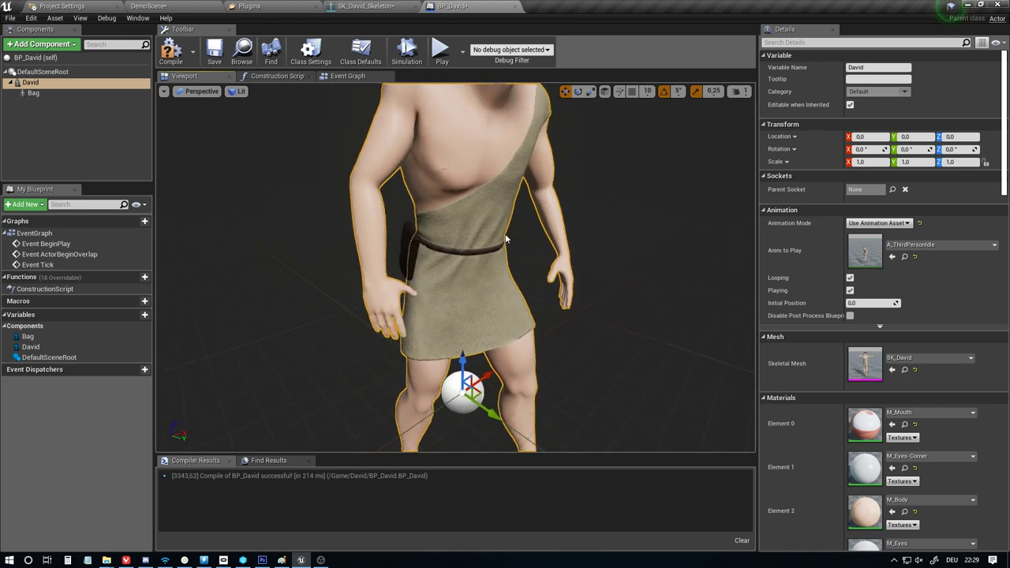
pyautogui.click(173, 56)
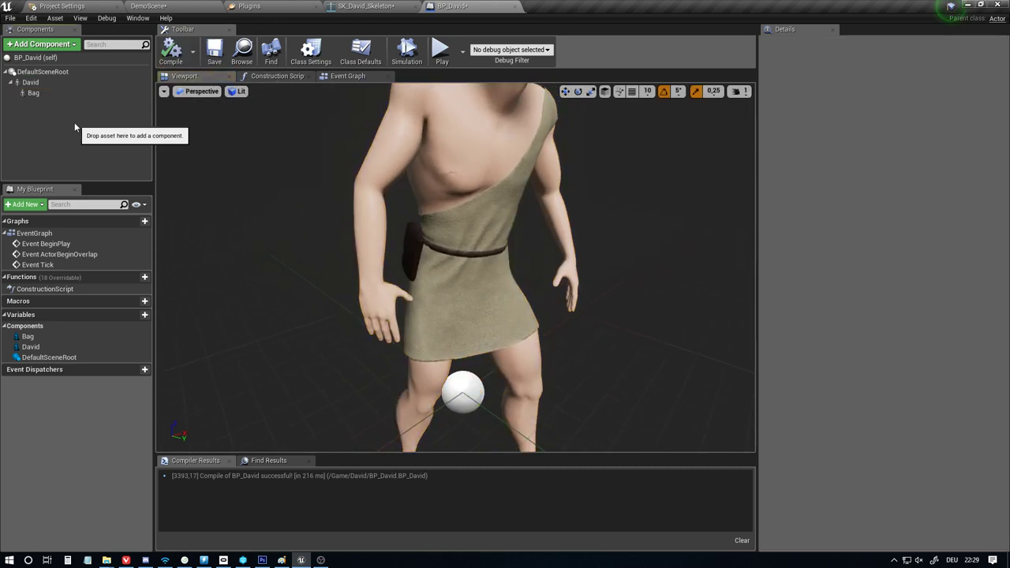
# Hide the Bag component by disabling its Visible rendering option
pyautogui.click(32, 93)
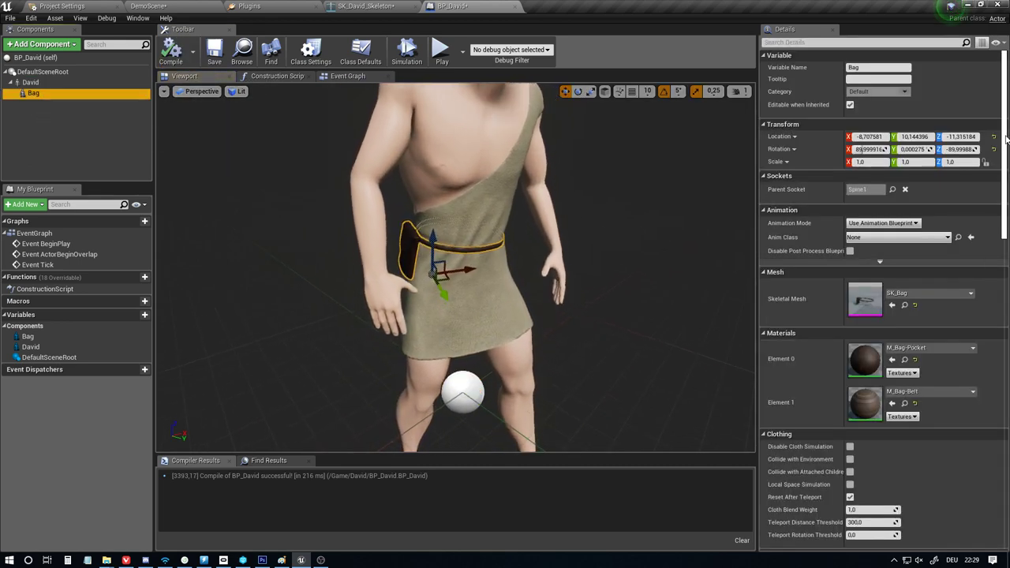
pyautogui.scroll(-10, 961, 359)
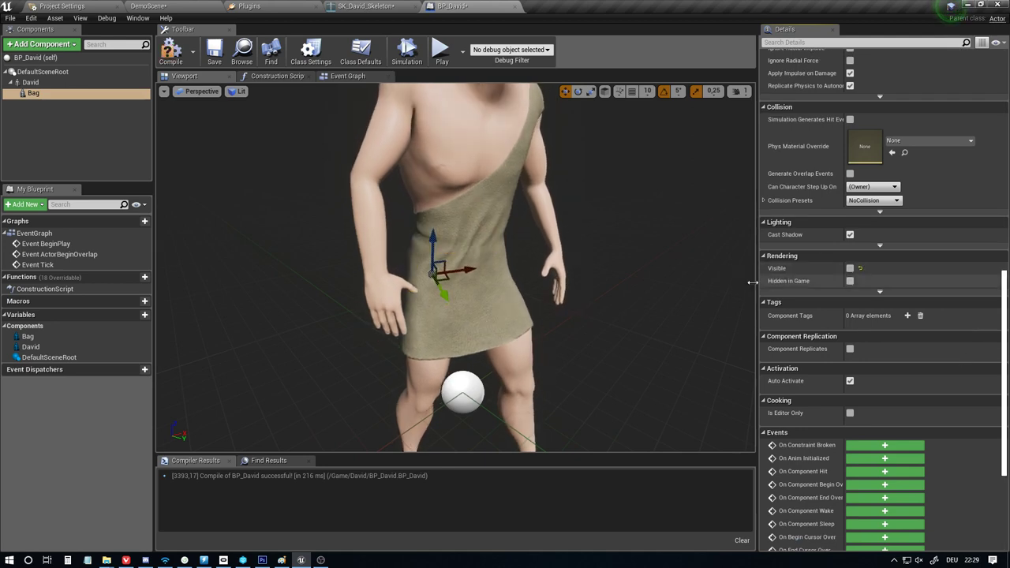
# Add a skeletal mesh component named Bag2 directly to the actor and assign it the SK_Bag mesh
pyautogui.click(35, 105)
pyautogui.click(40, 44)
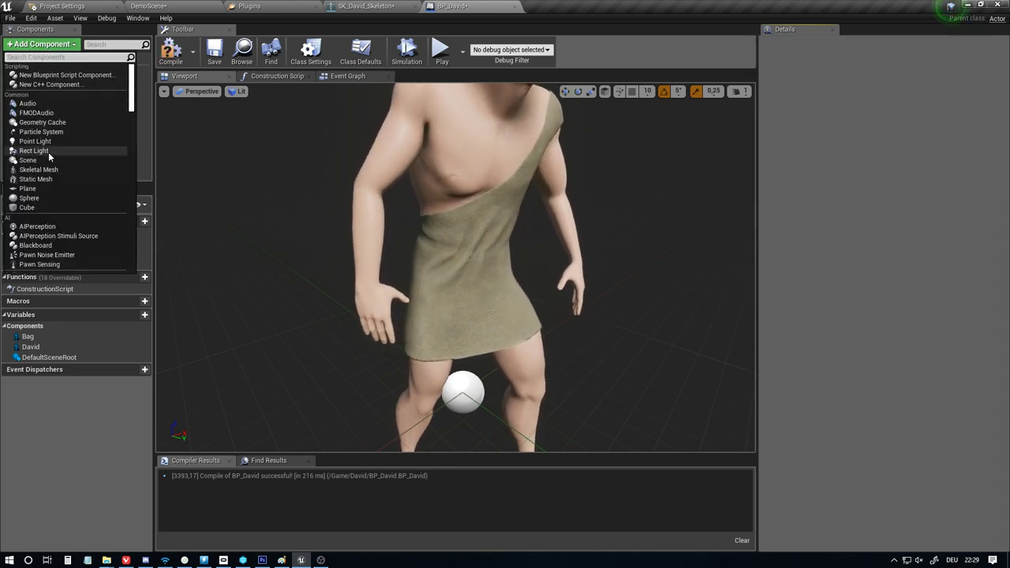
pyautogui.click(38, 170)
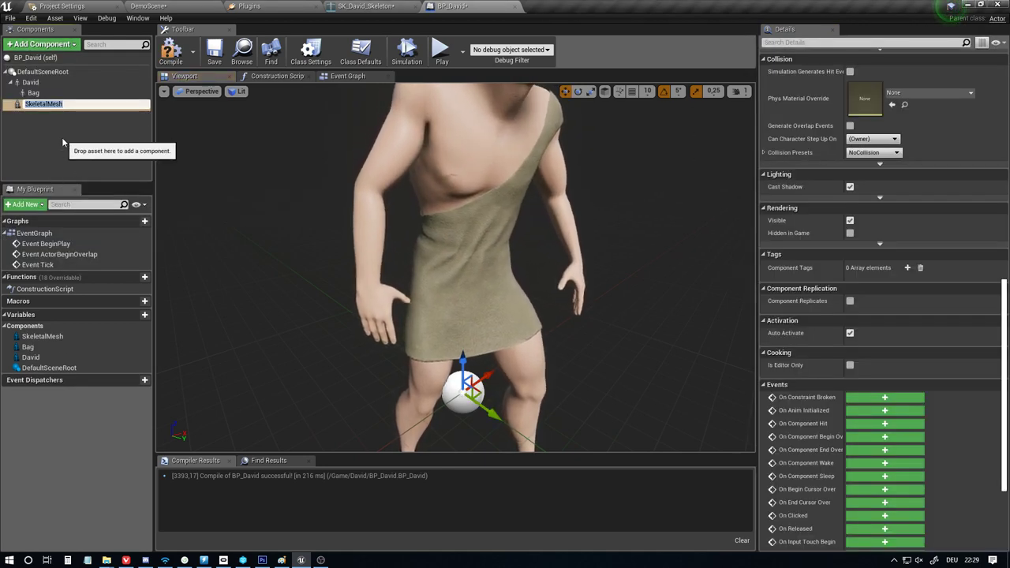
pyautogui.write('Bag2')
pyautogui.press('Return')
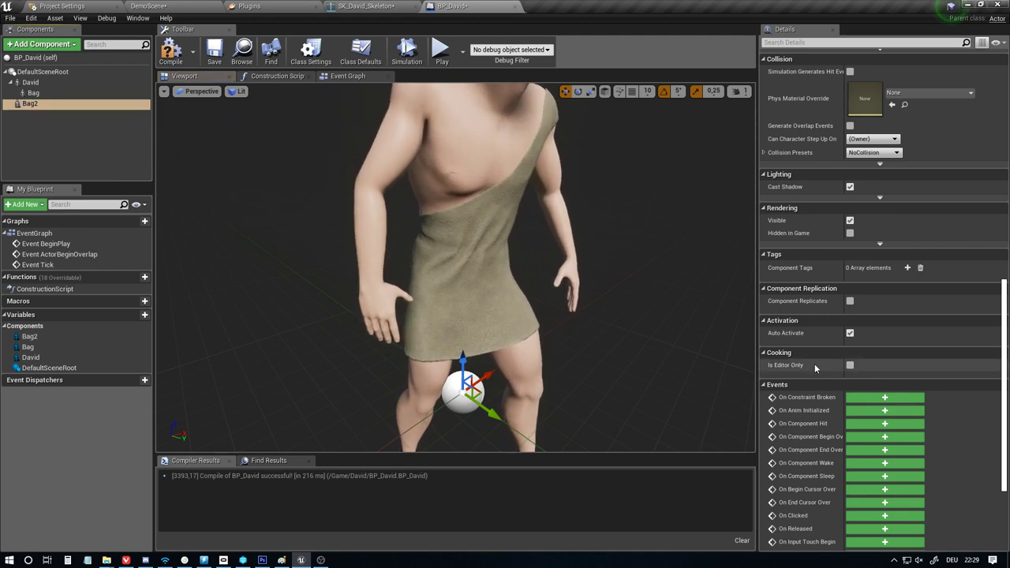
pyautogui.scroll(15, 817, 368)
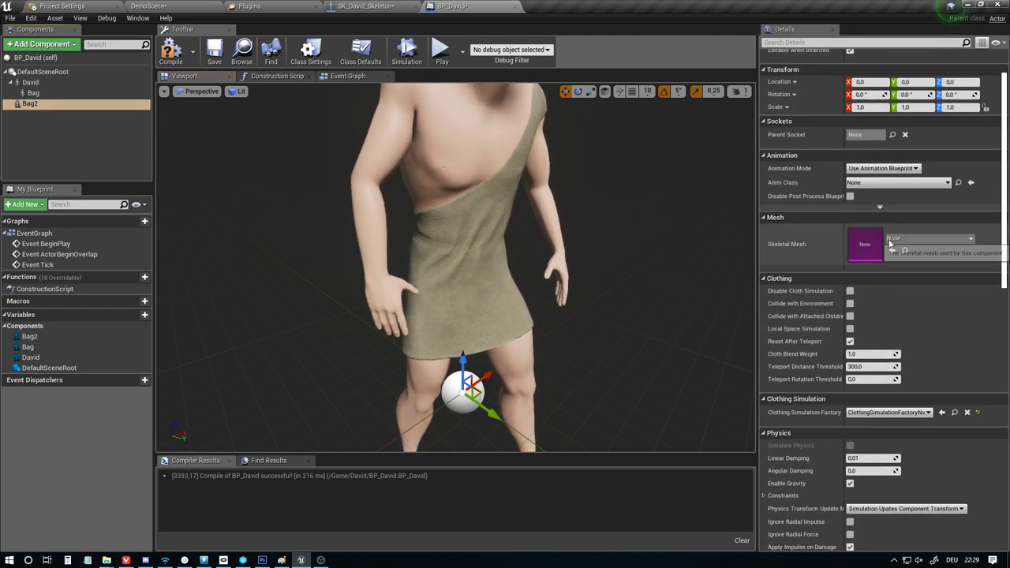
pyautogui.click(891, 242)
pyautogui.click(884, 325)
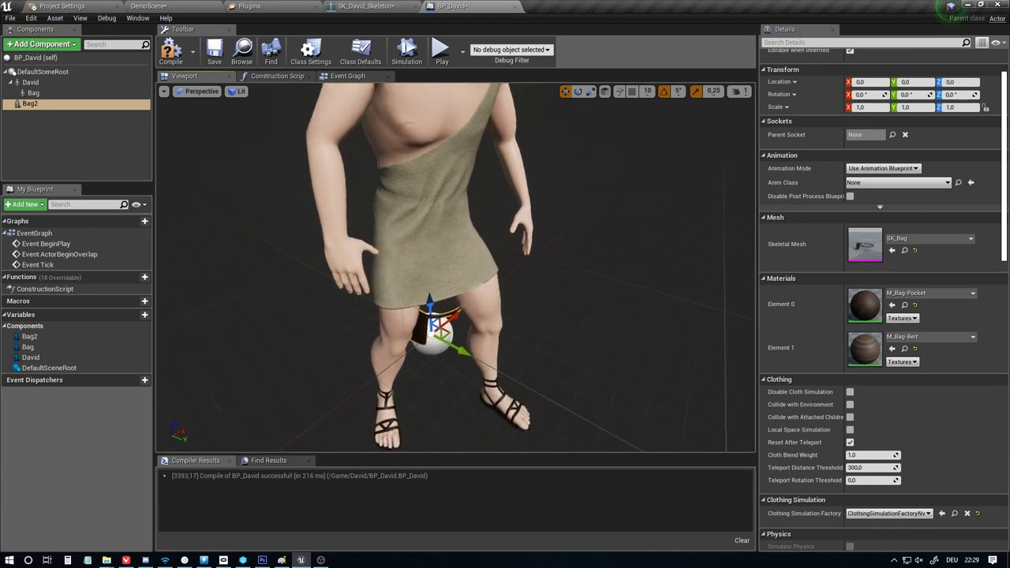
# Raise Bag2 from the actor's origin to David's waist and shift it roughly over the tunic
pyautogui.moveTo(431, 300); pyautogui.dragTo(430, 229)
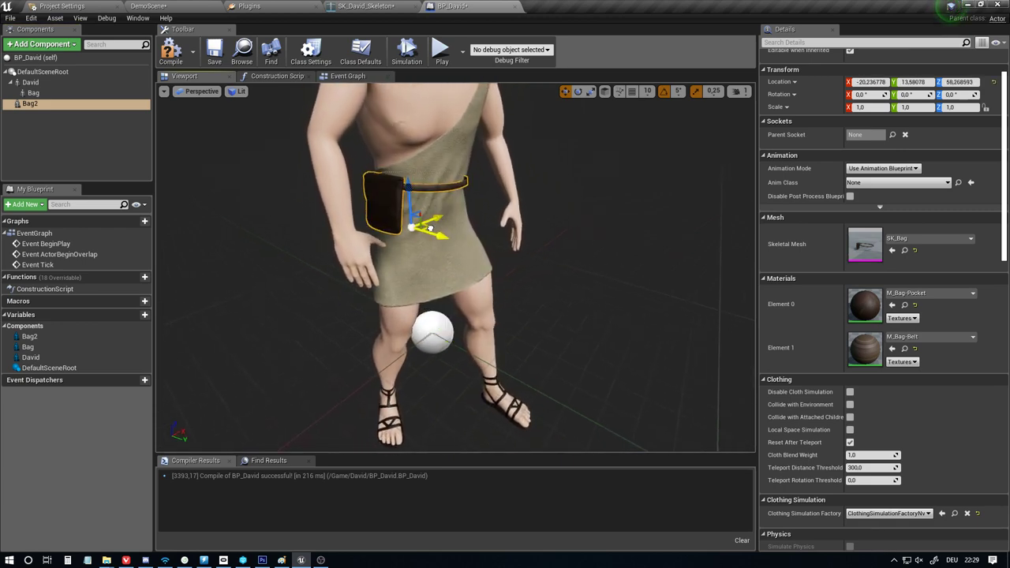
pyautogui.moveTo(408, 184); pyautogui.dragTo(414, 200)
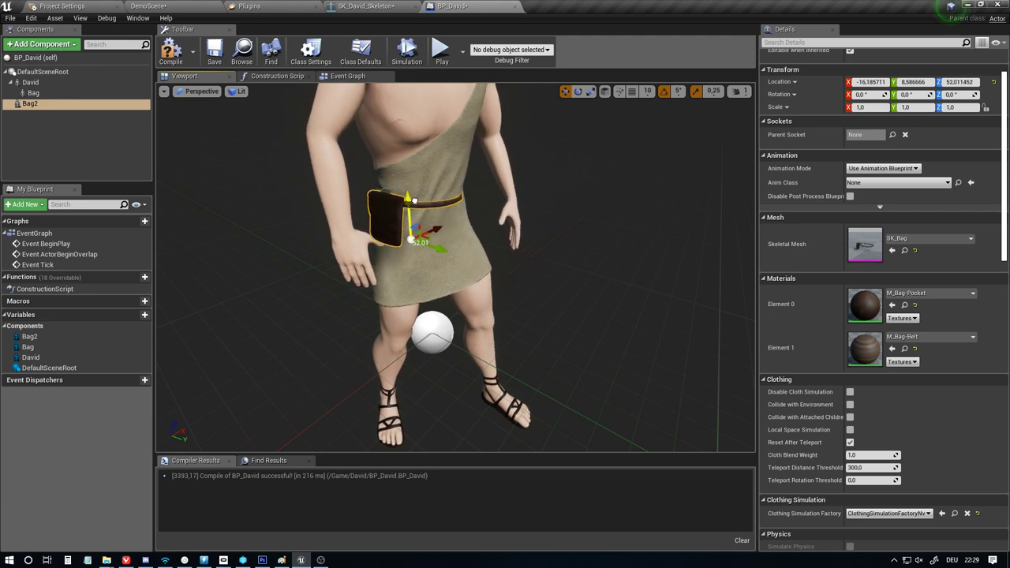
pyautogui.moveTo(492, 208); pyautogui.dragTo(600, 213, button='right')
pyautogui.moveTo(479, 302); pyautogui.dragTo(503, 290)
# Clear David's animation to play to return him to the reference pose, then lower Bag2 to his waist
pyautogui.click(44, 82)
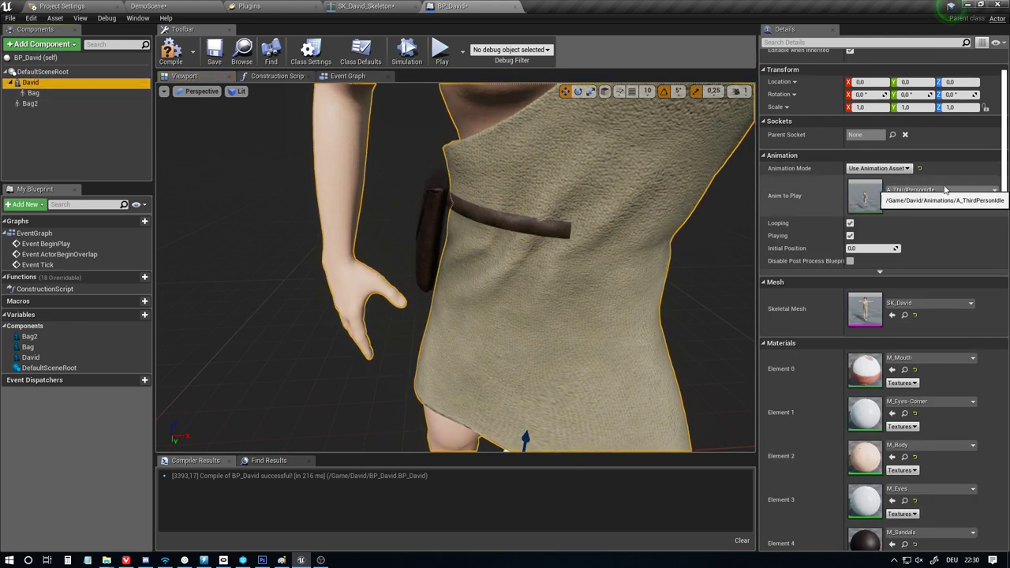
pyautogui.click(915, 202)
pyautogui.click(513, 243)
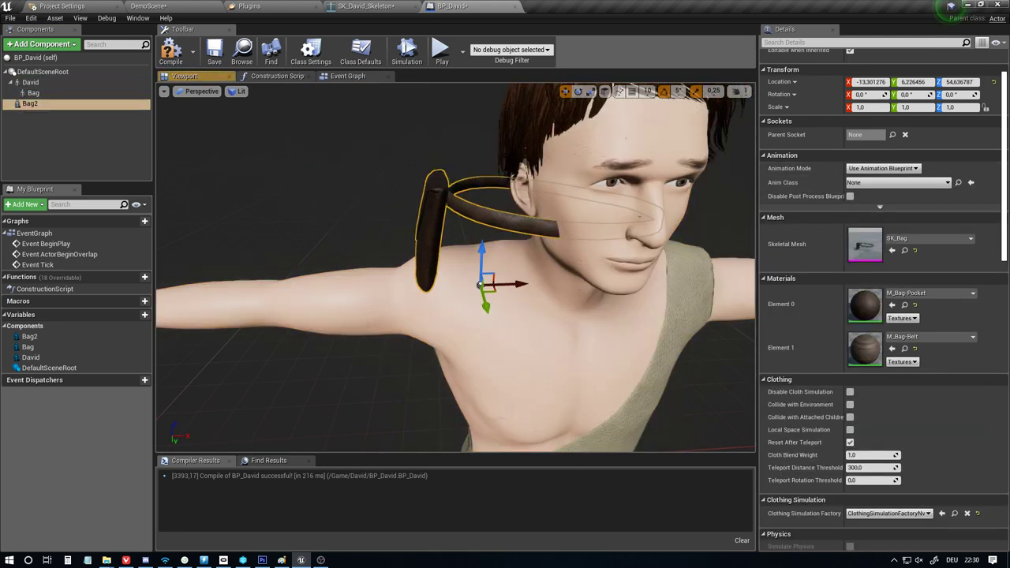
pyautogui.moveTo(513, 245); pyautogui.dragTo(513, 243, button='right')
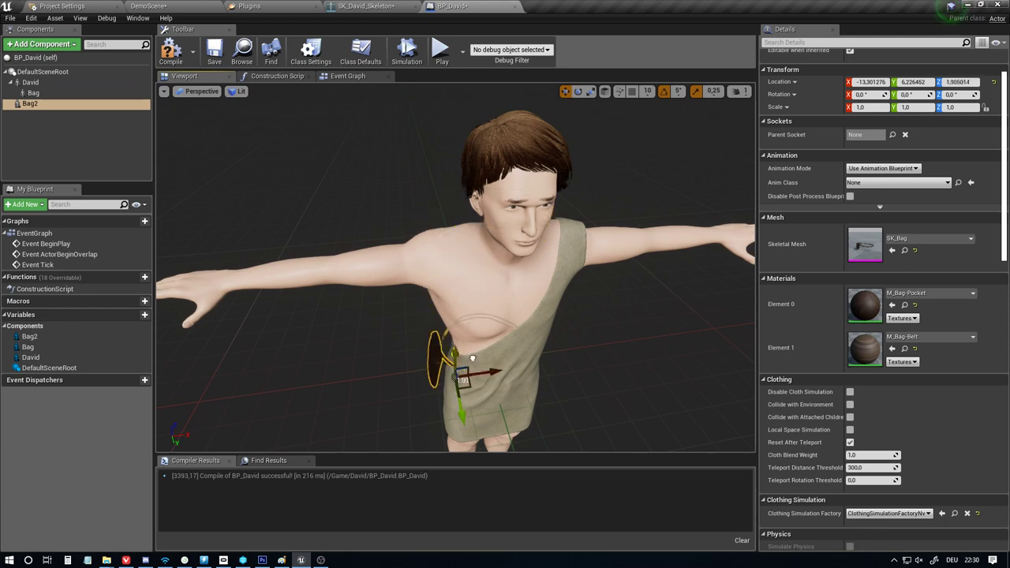
pyautogui.moveTo(470, 357); pyautogui.dragTo(457, 349, button='right')
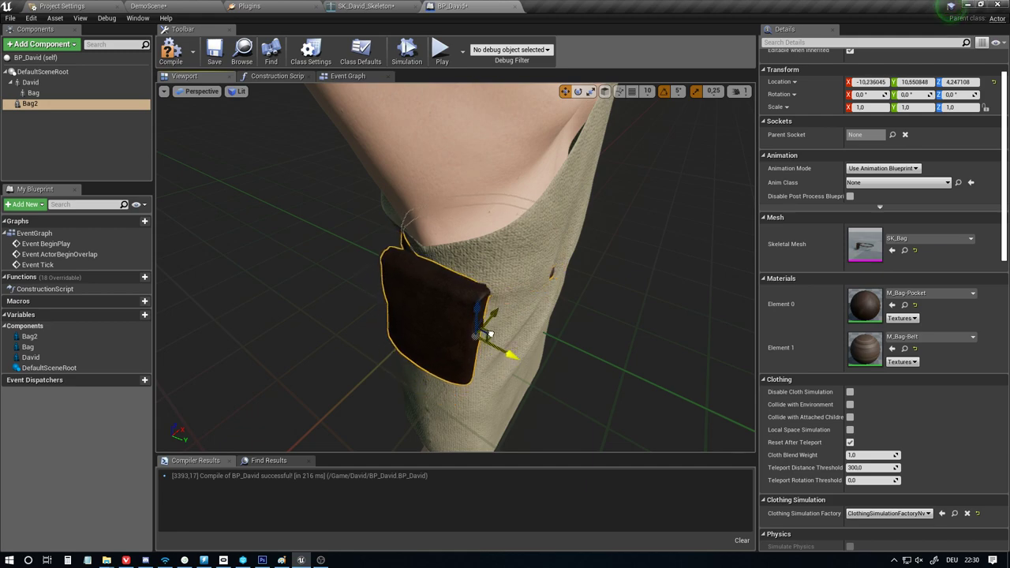
# Fine-tune Bag2's location on all three axes so the belt wraps around the tunic at David's waist
pyautogui.moveTo(512, 325); pyautogui.dragTo(460, 314, button='right')
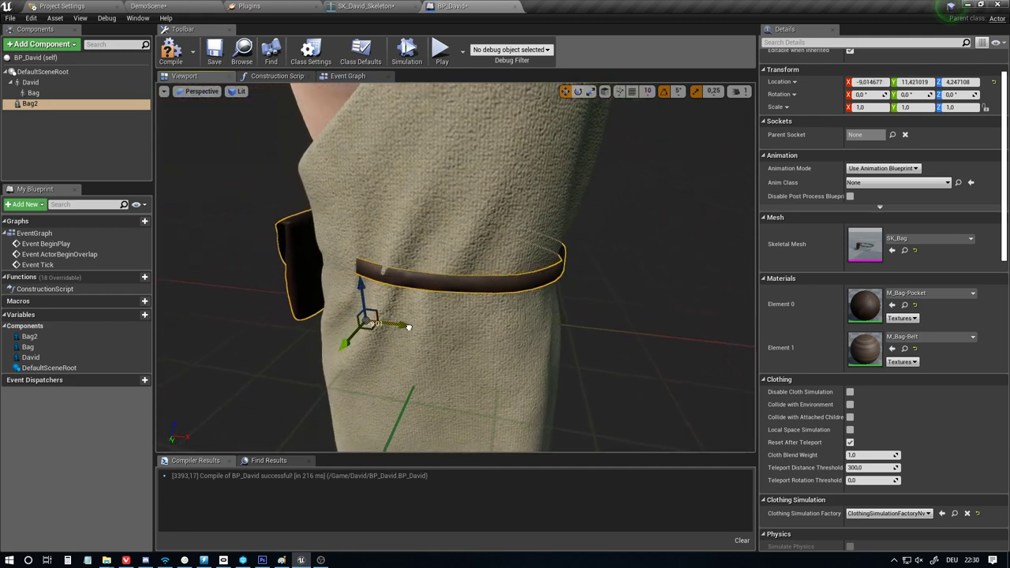
pyautogui.moveTo(408, 327); pyautogui.dragTo(401, 326)
pyautogui.moveTo(364, 332); pyautogui.dragTo(364, 331, button='right')
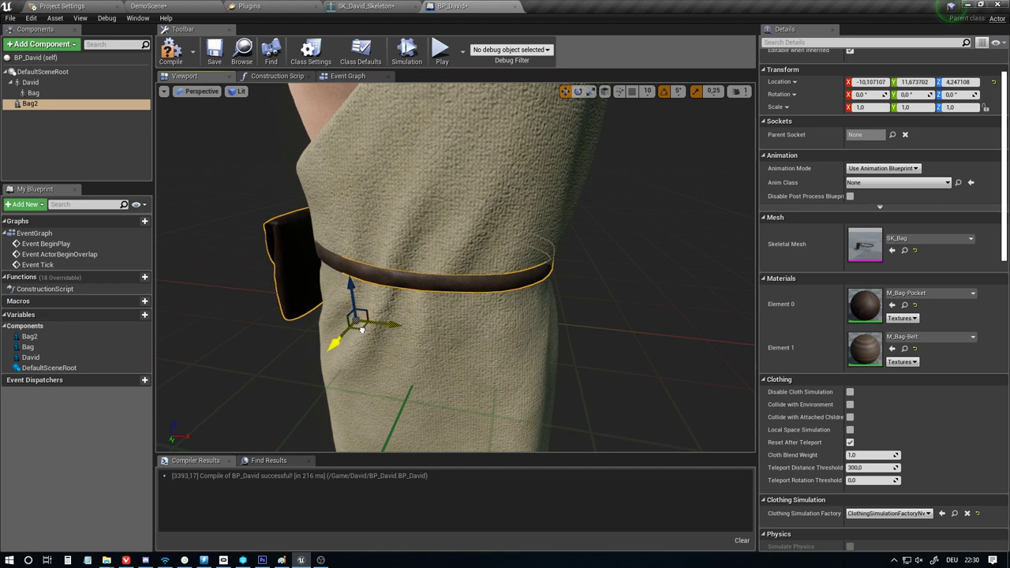
pyautogui.moveTo(361, 328); pyautogui.dragTo(363, 329)
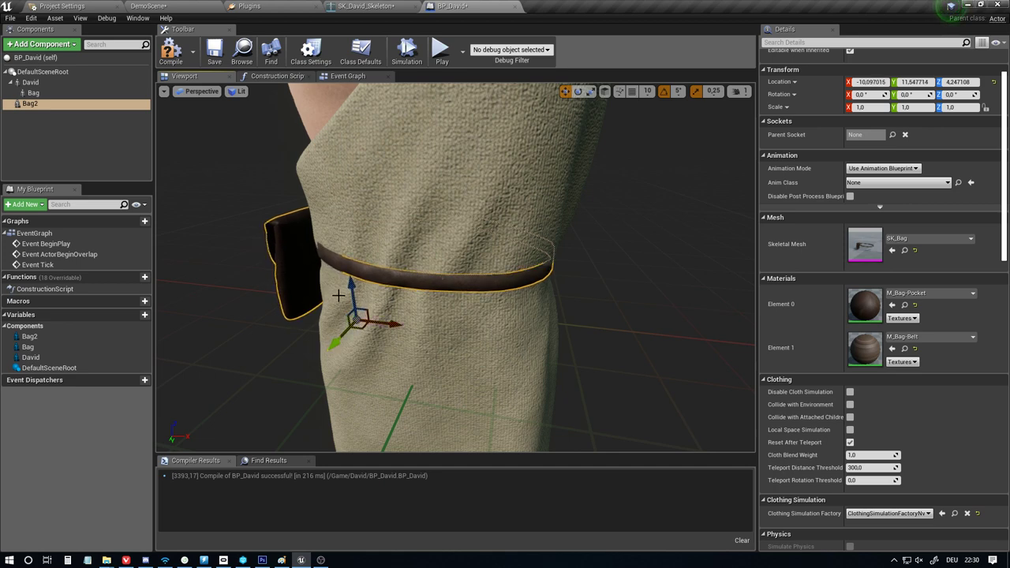
pyautogui.moveTo(352, 282); pyautogui.dragTo(352, 294)
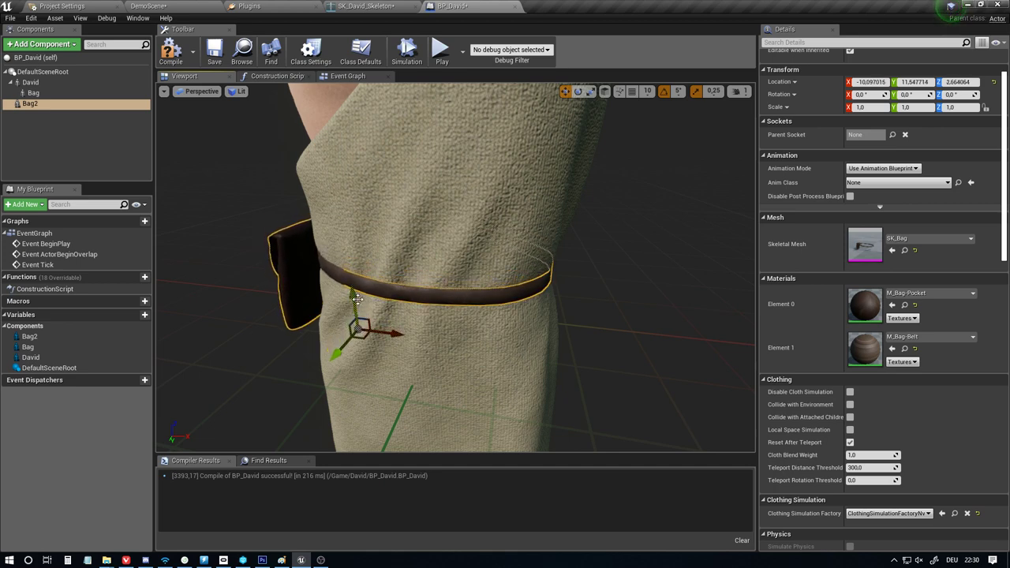
pyautogui.moveTo(362, 339)
pyautogui.mouseDown()
pyautogui.moveTo(456, 324)
pyautogui.moveTo(162, 335)
pyautogui.mouseUp()
pyautogui.click(411, 340)
pyautogui.moveTo(292, 357); pyautogui.dragTo(286, 357, button='right')
# In the Construction Script, add a David reference and a Set Master Pose Component node targeting it, executed from the script's entry node
pyautogui.click(272, 76)
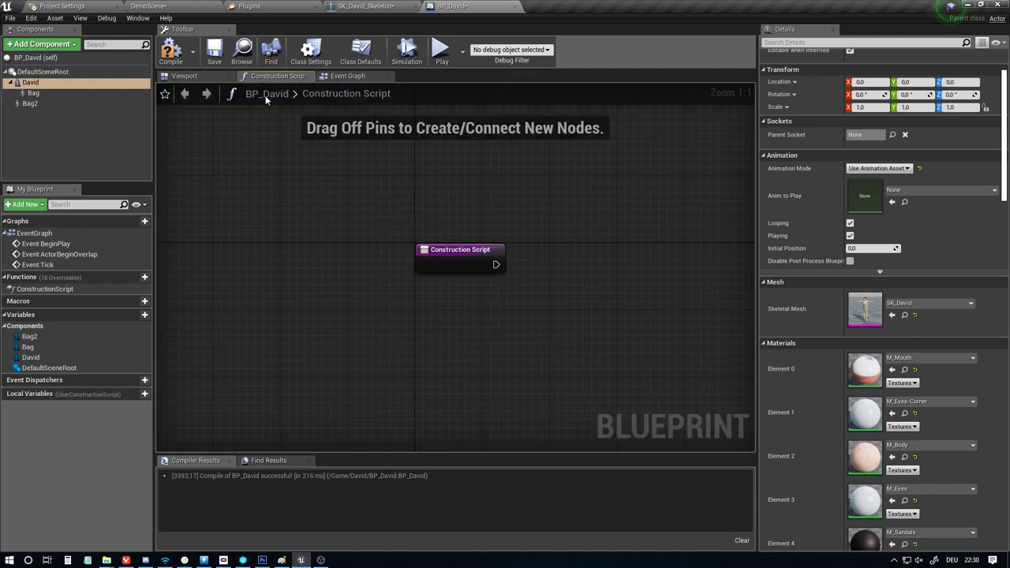
pyautogui.moveTo(31, 83); pyautogui.dragTo(391, 254)
pyautogui.write('master')
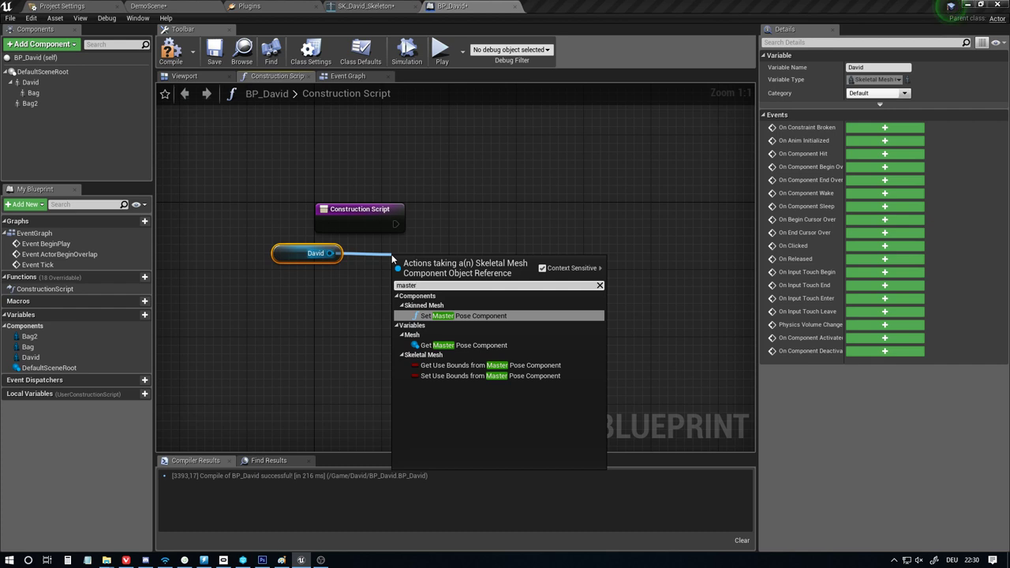
pyautogui.press('Return')
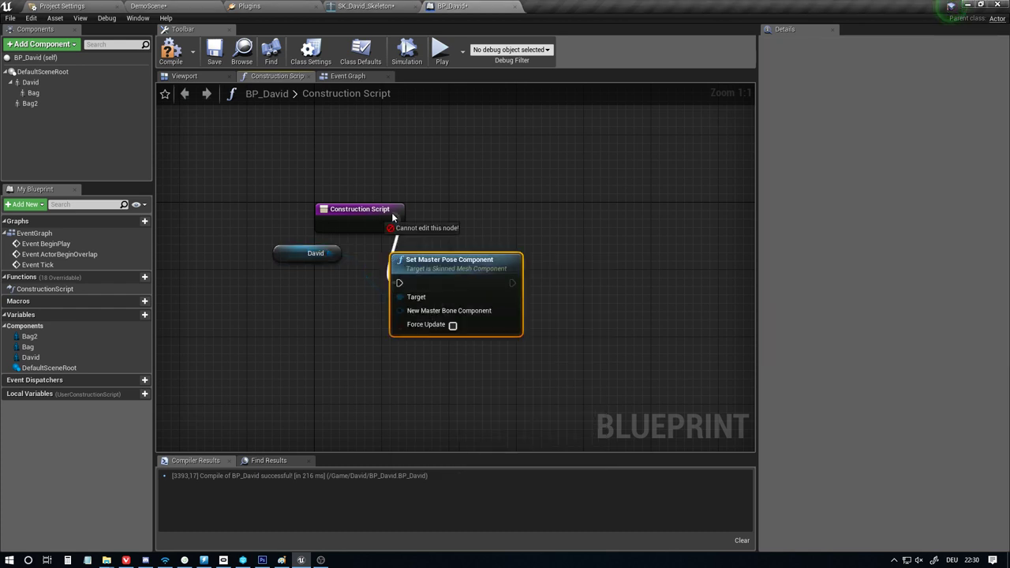
pyautogui.moveTo(393, 214); pyautogui.dragTo(396, 224)
pyautogui.moveTo(428, 273); pyautogui.dragTo(492, 215)
pyautogui.click(287, 259)
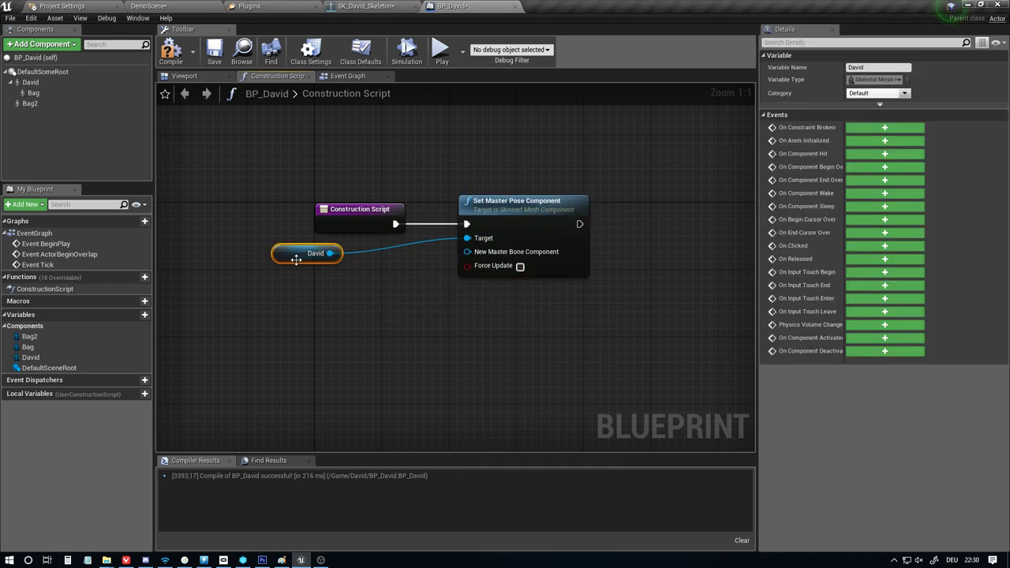
pyautogui.moveTo(296, 259); pyautogui.dragTo(364, 251)
pyautogui.click(247, 249)
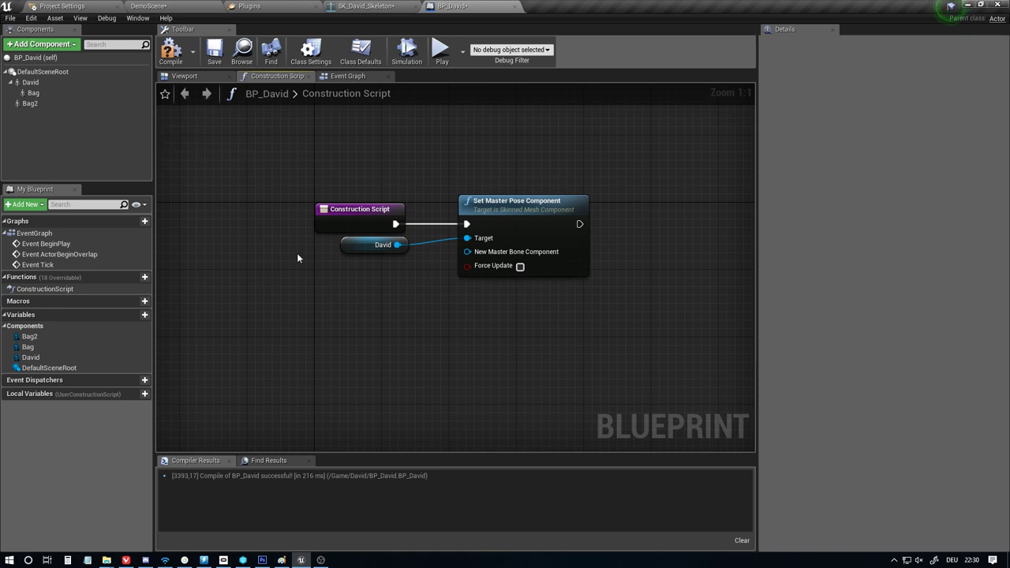
# Rewire Set Master Pose Component so David feeds New Master Bone Component and a Bag2 reference feeds Target, then tidy the nodes
pyautogui.moveTo(458, 237); pyautogui.dragTo(473, 253)
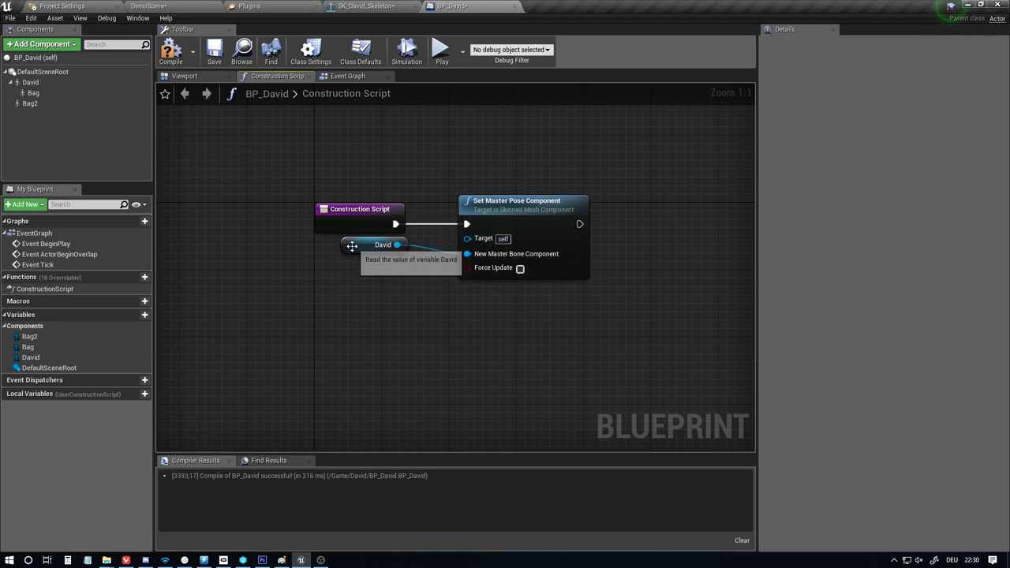
pyautogui.moveTo(352, 245); pyautogui.dragTo(352, 271)
pyautogui.click(379, 323)
pyautogui.moveTo(30, 104); pyautogui.dragTo(477, 238)
pyautogui.moveTo(411, 272); pyautogui.dragTo(386, 308, button='right')
pyautogui.moveTo(370, 264); pyautogui.dragTo(359, 281)
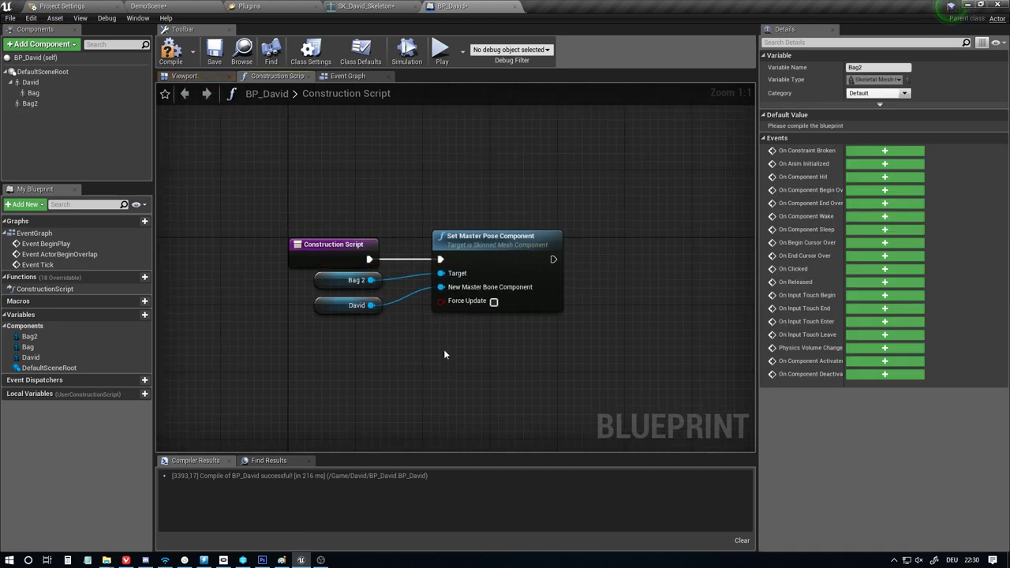
# Compile the blueprint and check how Bag2 appears on David in the 3D preview, cancelling the pending autosave
pyautogui.click(184, 76)
pyautogui.click(171, 51)
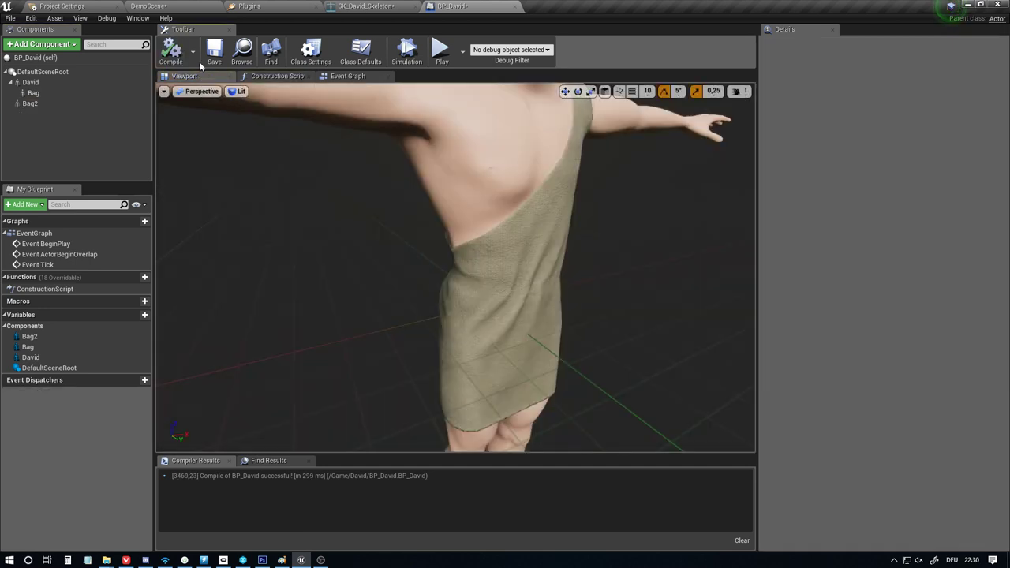
pyautogui.moveTo(455, 268); pyautogui.dragTo(319, 176, button='right')
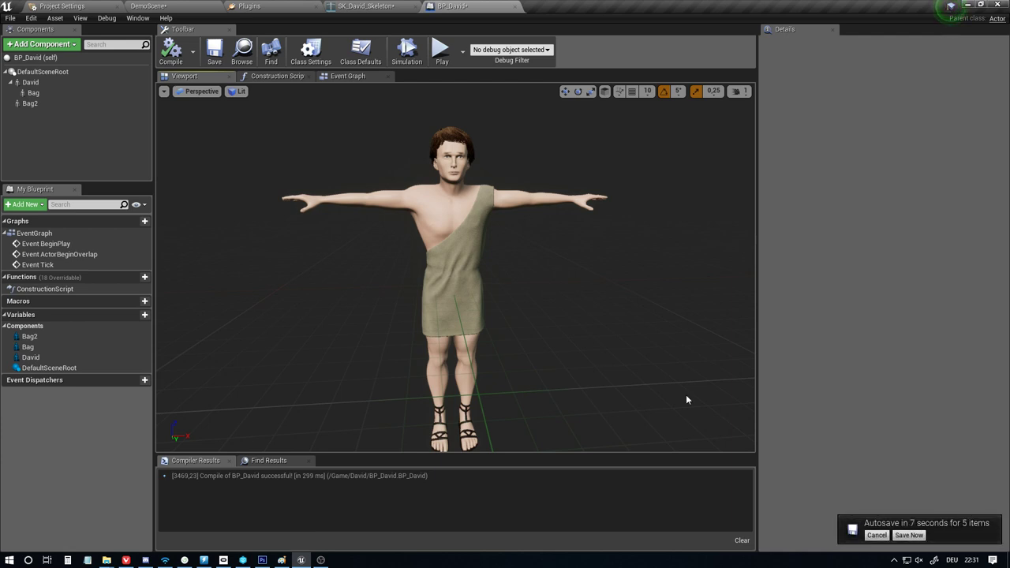
pyautogui.click(877, 536)
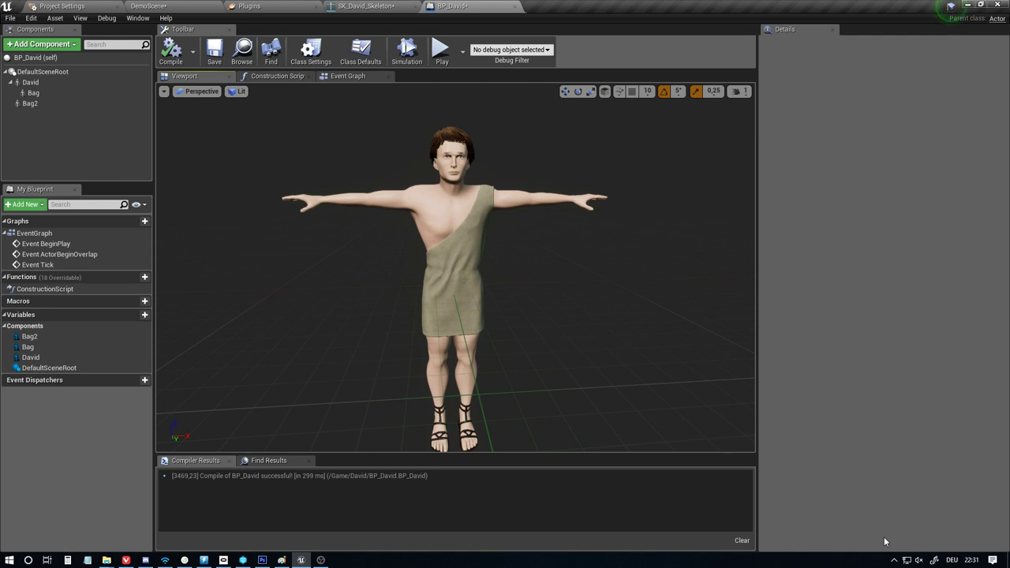
# Delete the Set Master Pose Component, Bag 2 and David nodes from the Construction Script, save, and remove the Bag2 component
pyautogui.click(273, 76)
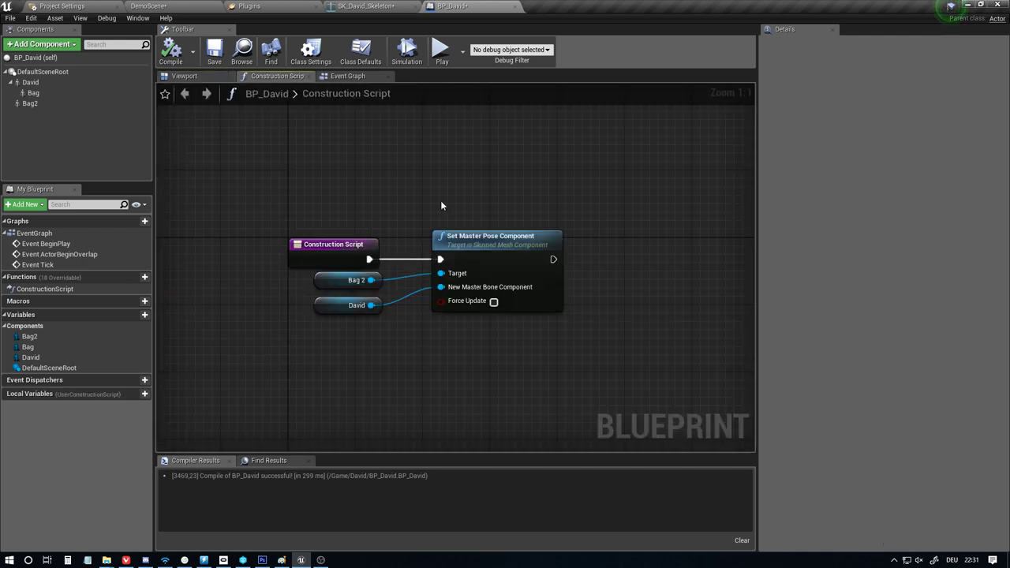
pyautogui.moveTo(505, 325); pyautogui.dragTo(382, 278)
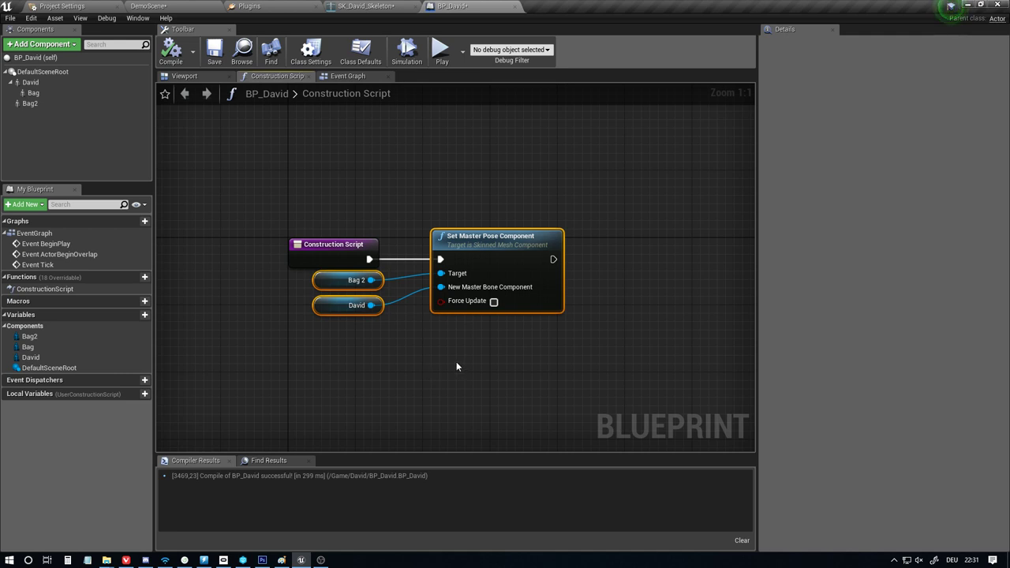
pyautogui.press('Delete')
pyautogui.click(184, 75)
pyautogui.hotkey('ctrl', 's')
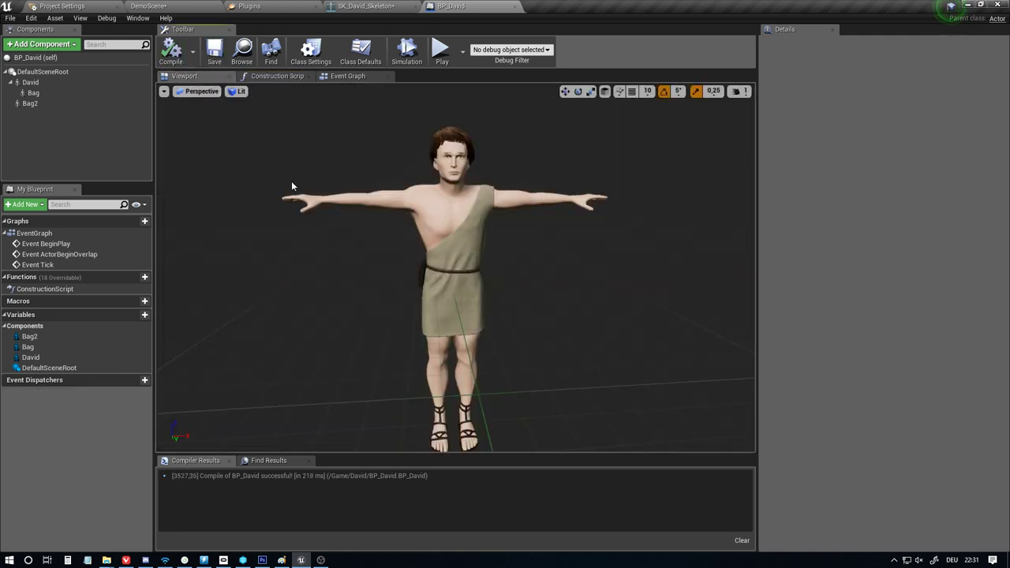
pyautogui.click(43, 104)
pyautogui.press('Delete')
# Make the original Bag component visible again by enabling its Visible rendering option, then compile and save the blueprint
pyautogui.click(43, 93)
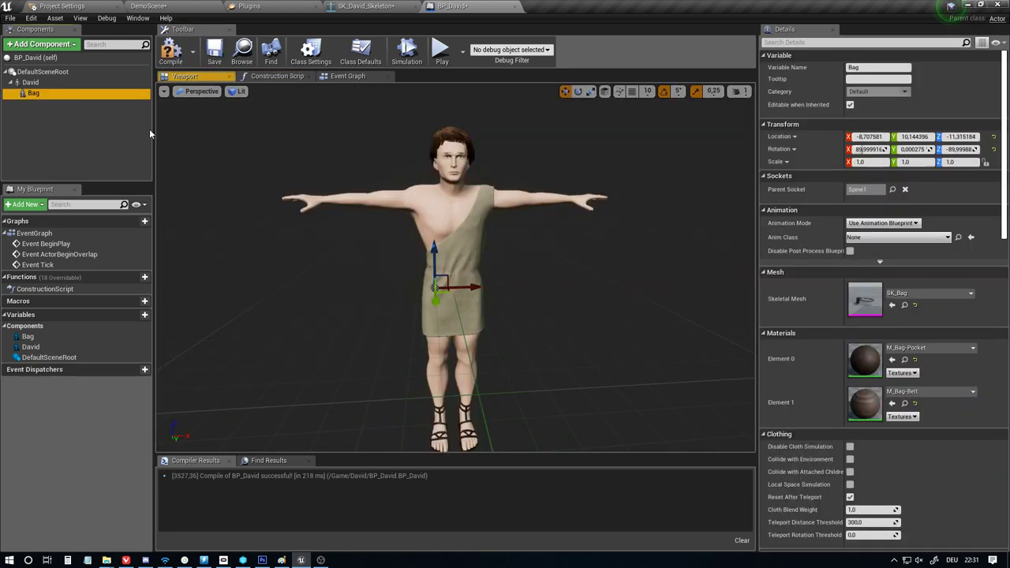
pyautogui.scroll(-10, 833, 312)
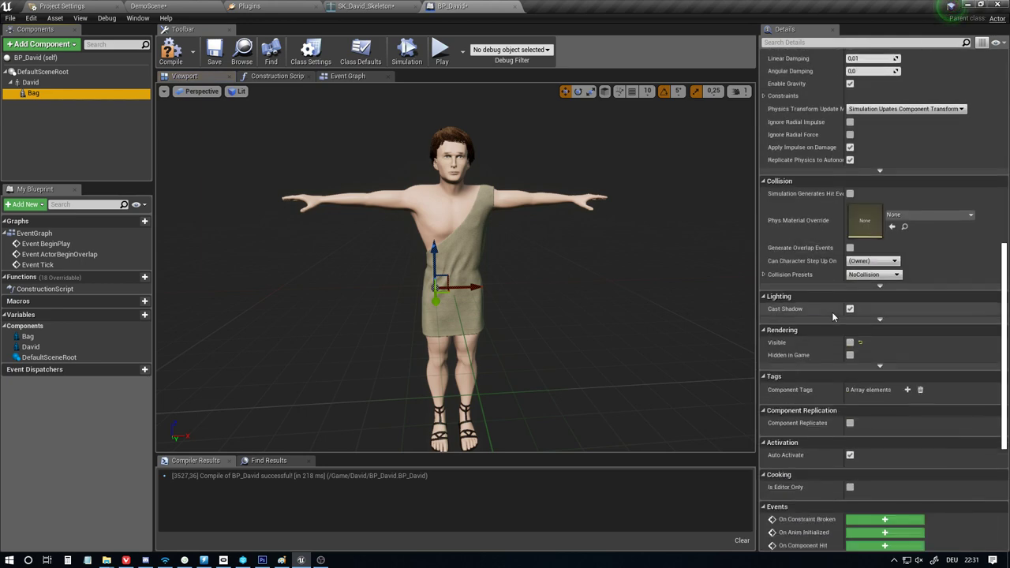
pyautogui.click(850, 342)
pyautogui.click(850, 342)
pyautogui.scroll(10, 916, 229)
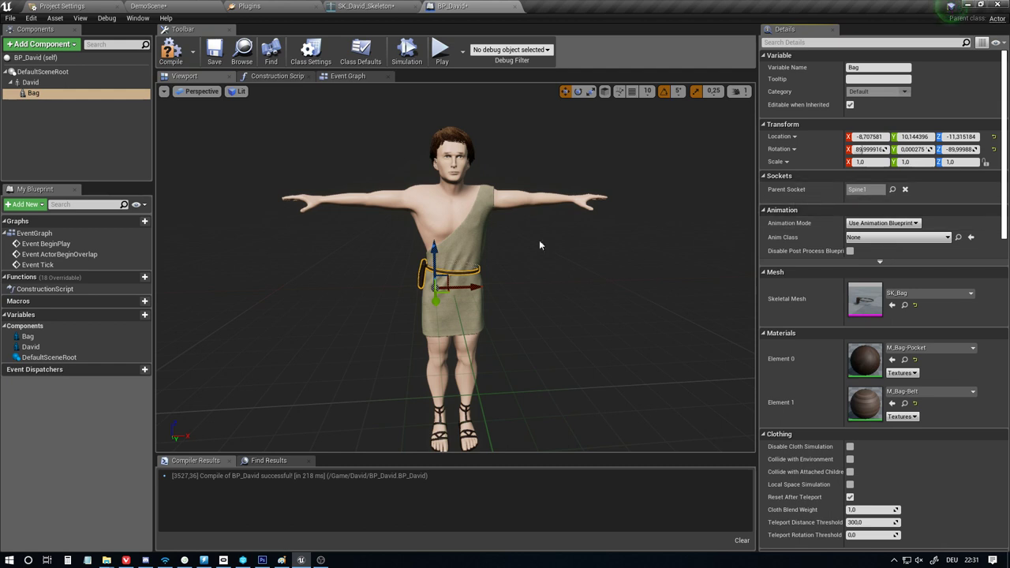
pyautogui.moveTo(456, 268); pyautogui.dragTo(521, 288, button='right')
pyautogui.press('w')
pyautogui.click(167, 51)
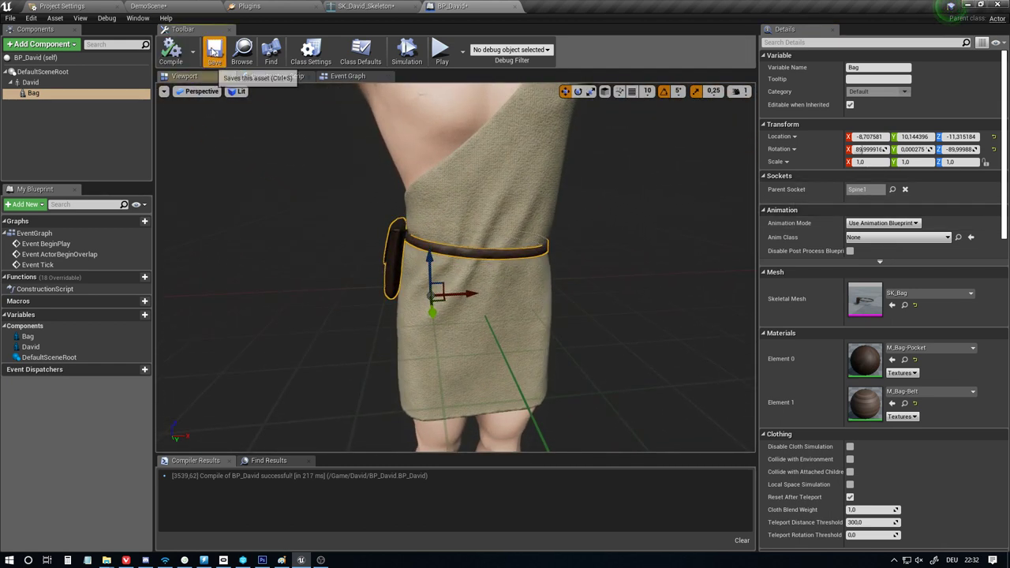
pyautogui.click(212, 57)
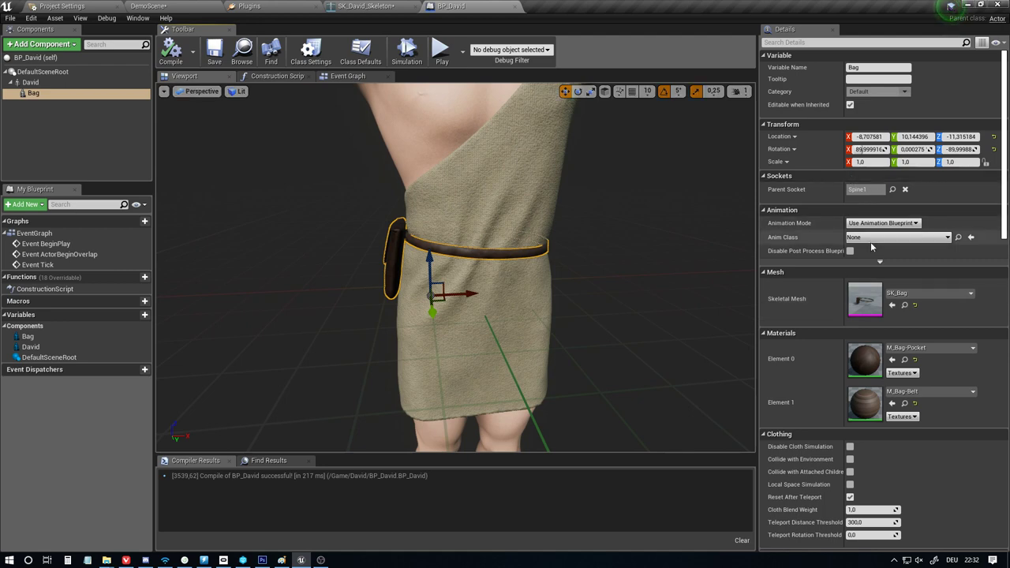
# Set the David component's animation to play to A_ground_leanBack_01_loop
pyautogui.click(30, 82)
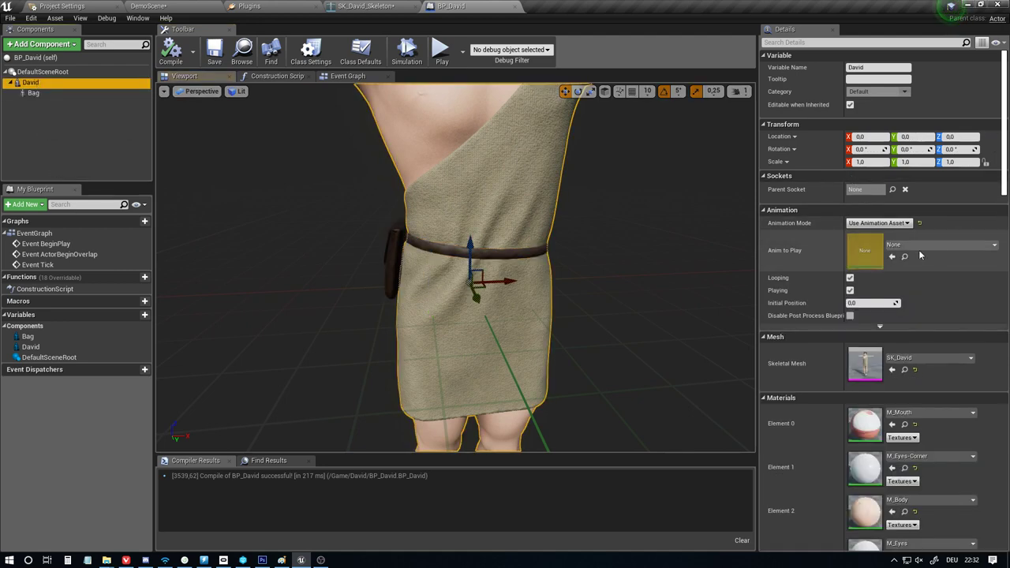
pyautogui.click(928, 237)
pyautogui.click(908, 407)
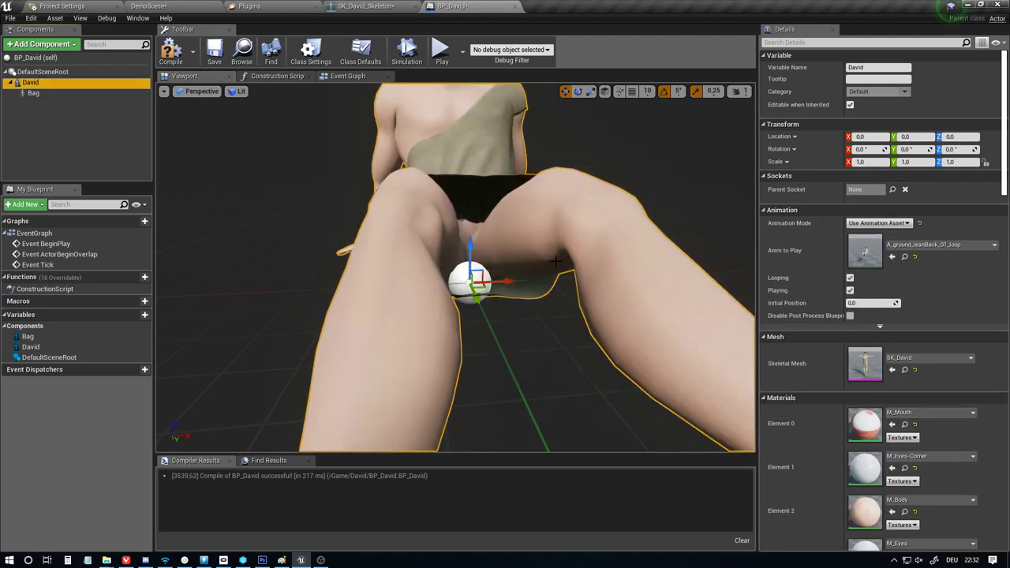
# Examine how the bag sits on David's waist in the seated pose from several sides and compile the blueprint
pyautogui.moveTo(455, 268); pyautogui.dragTo(246, 201, button='right')
pyautogui.moveTo(474, 189); pyautogui.dragTo(459, 189, button='right')
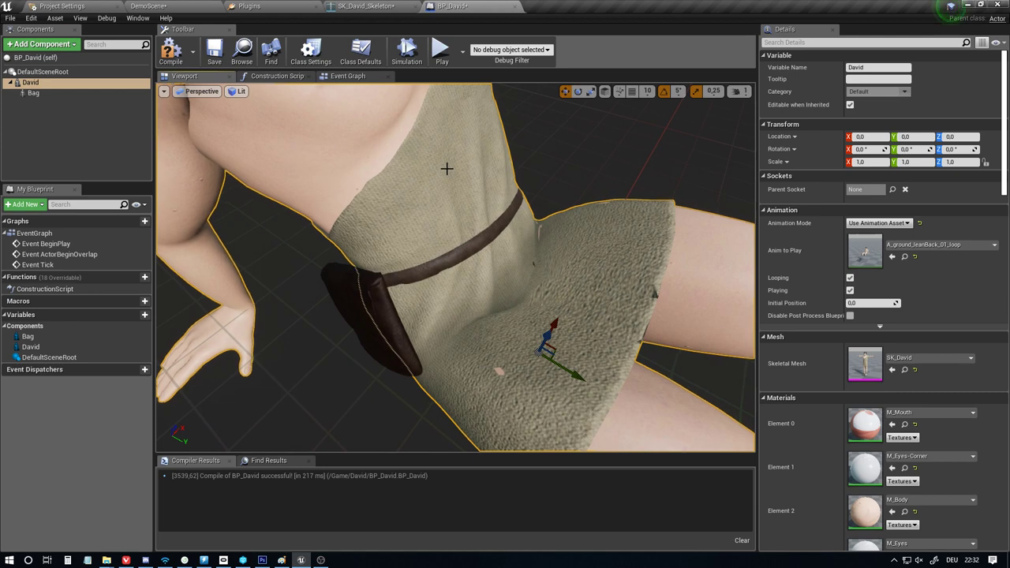
pyautogui.moveTo(557, 185); pyautogui.dragTo(534, 134, button='right')
pyautogui.moveTo(589, 208); pyautogui.dragTo(558, 225, button='right')
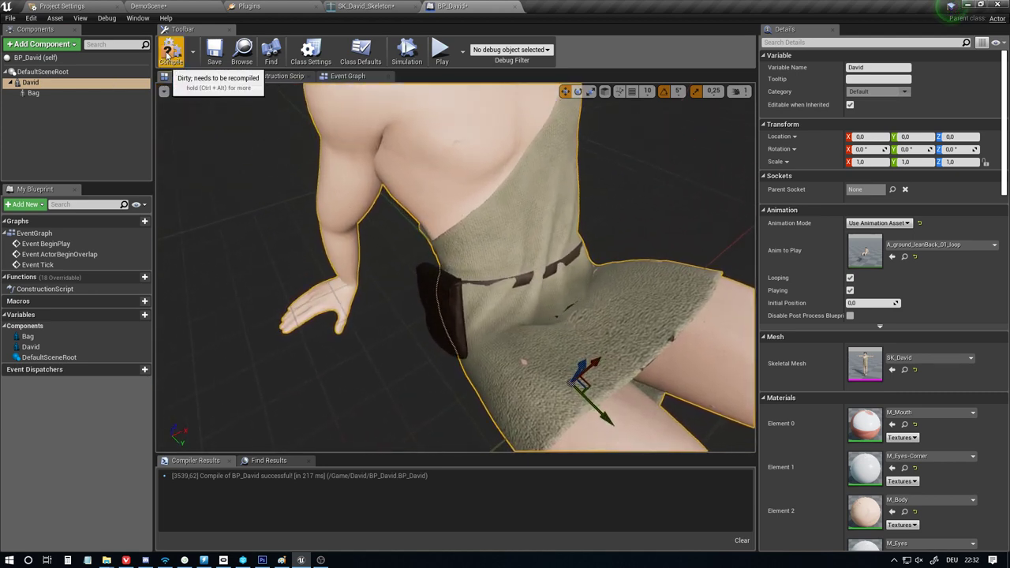
pyautogui.click(168, 52)
# Clear the David component's animation, select the Bag at his waist and compile the blueprint
pyautogui.click(916, 257)
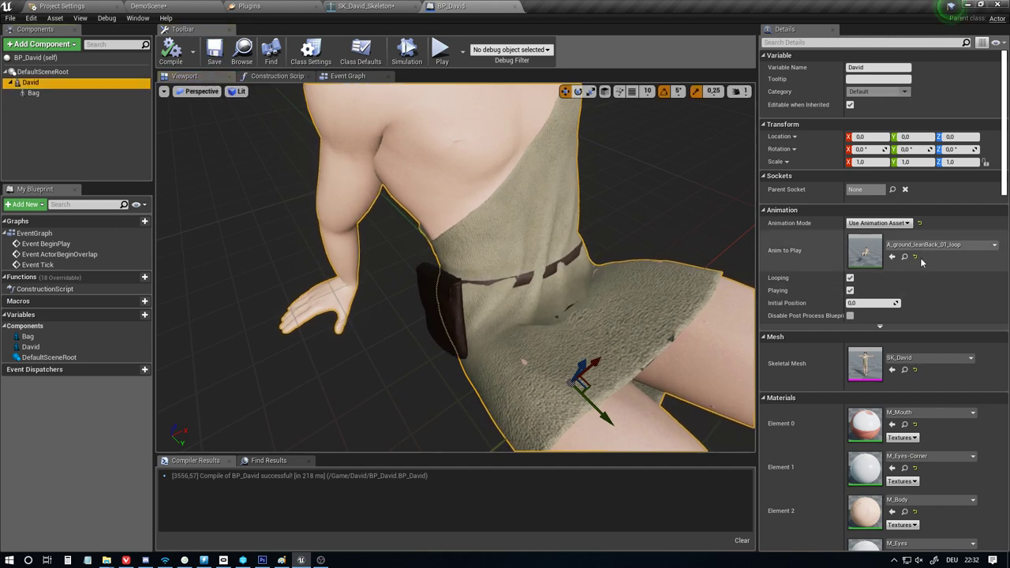
pyautogui.moveTo(514, 271); pyautogui.dragTo(514, 303, button='right')
pyautogui.click(455, 267)
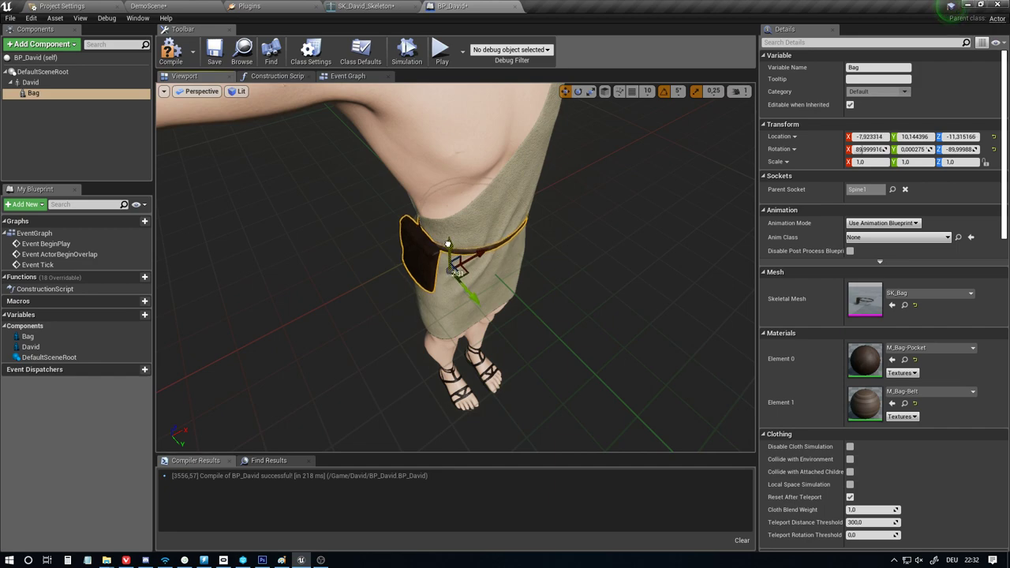
pyautogui.moveTo(449, 244); pyautogui.dragTo(512, 235, button='right')
pyautogui.click(170, 56)
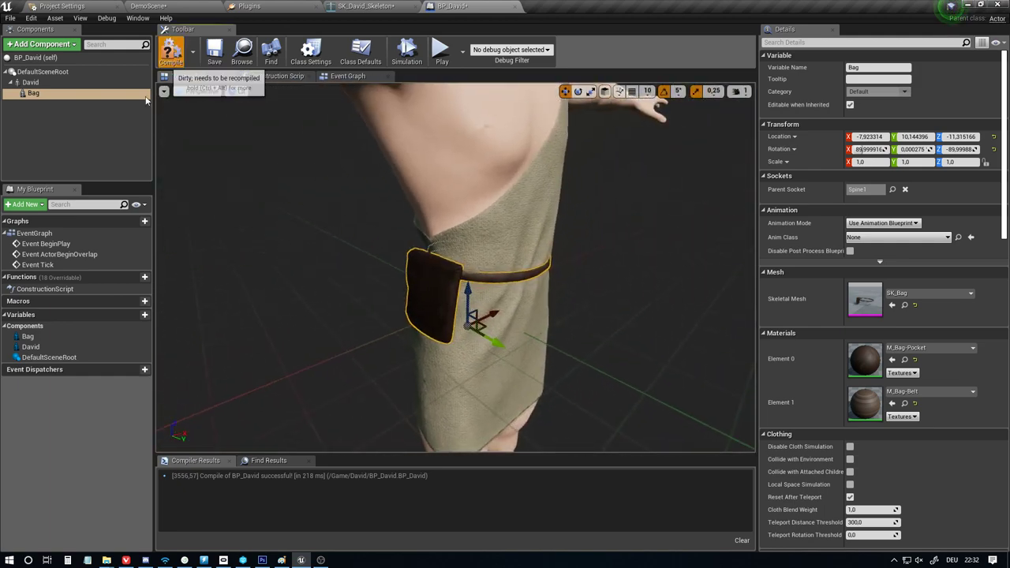
# Set David's animation to play to A_ground_leanBack_01_loop, check the bag up close and compile
pyautogui.click(55, 83)
pyautogui.click(924, 245)
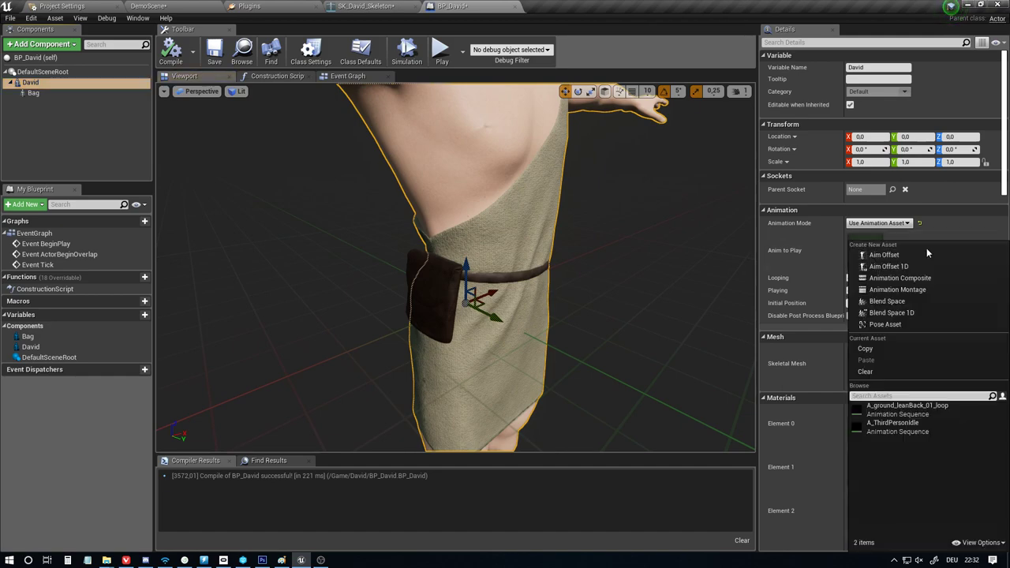
pyautogui.click(908, 406)
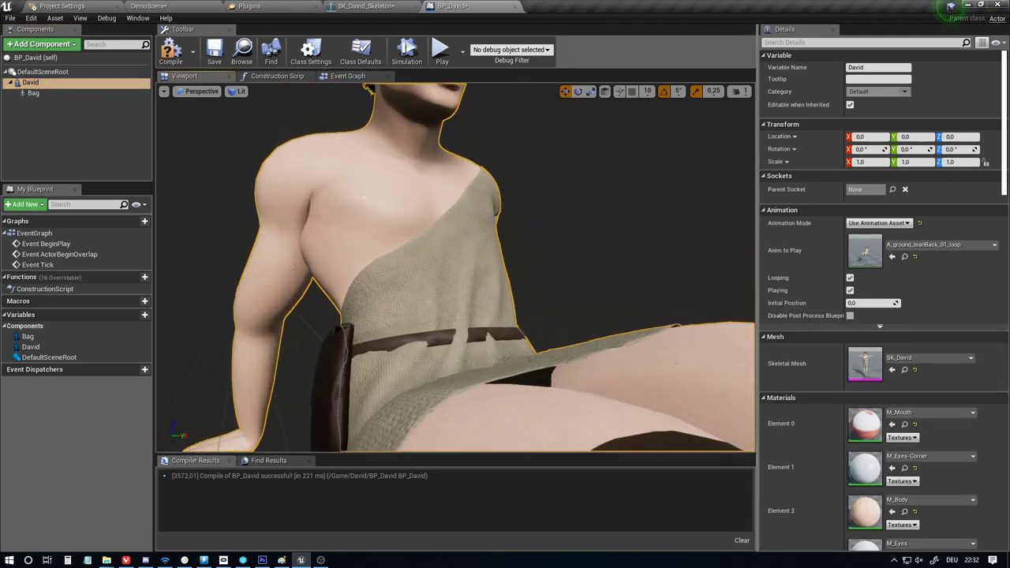
pyautogui.moveTo(365, 198); pyautogui.dragTo(450, 308, button='right')
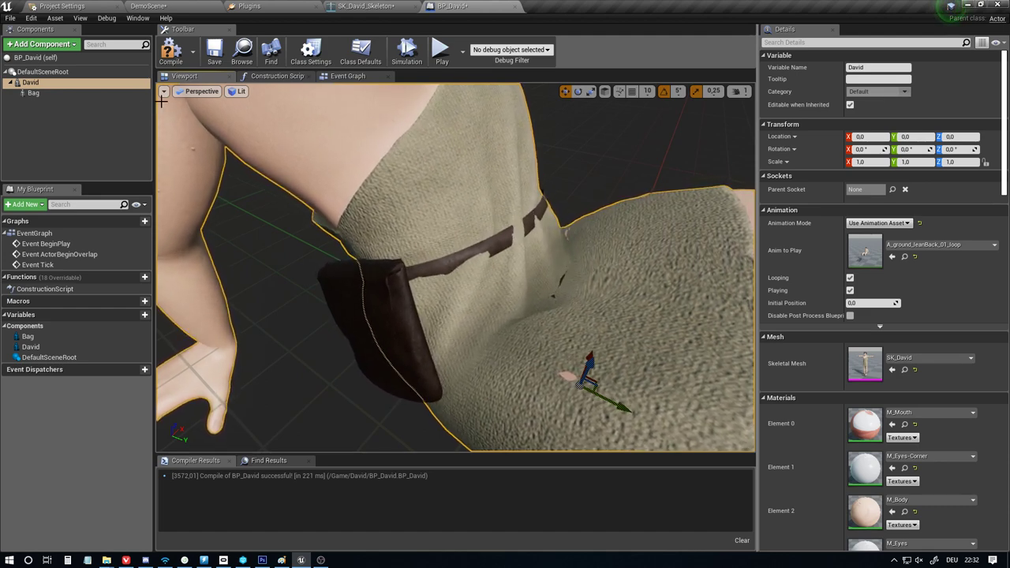
pyautogui.click(171, 50)
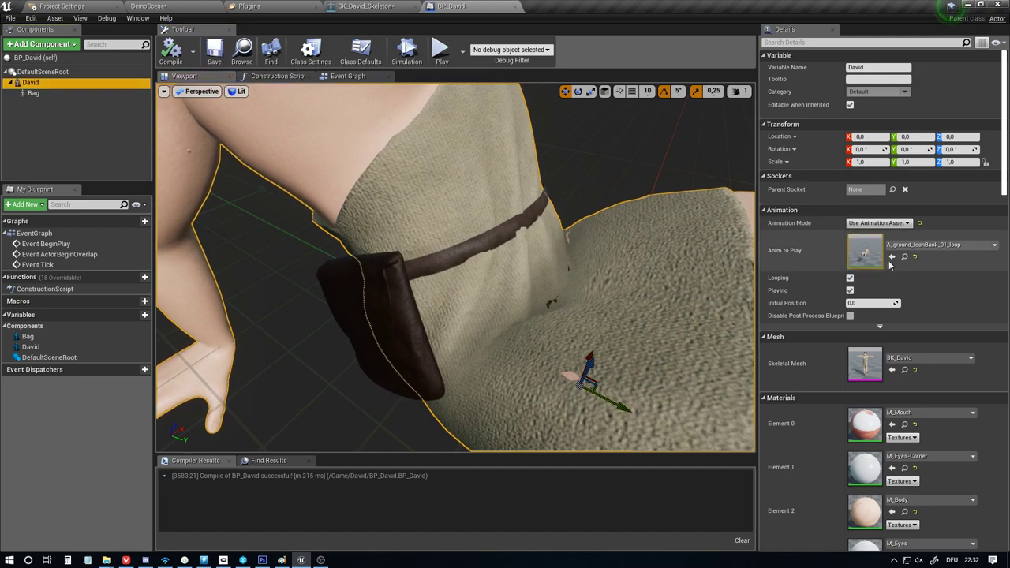
# Clear the David component's animation and look at the bag in the standing rest pose
pyautogui.click(915, 257)
pyautogui.moveTo(584, 269); pyautogui.dragTo(687, 268, button='right')
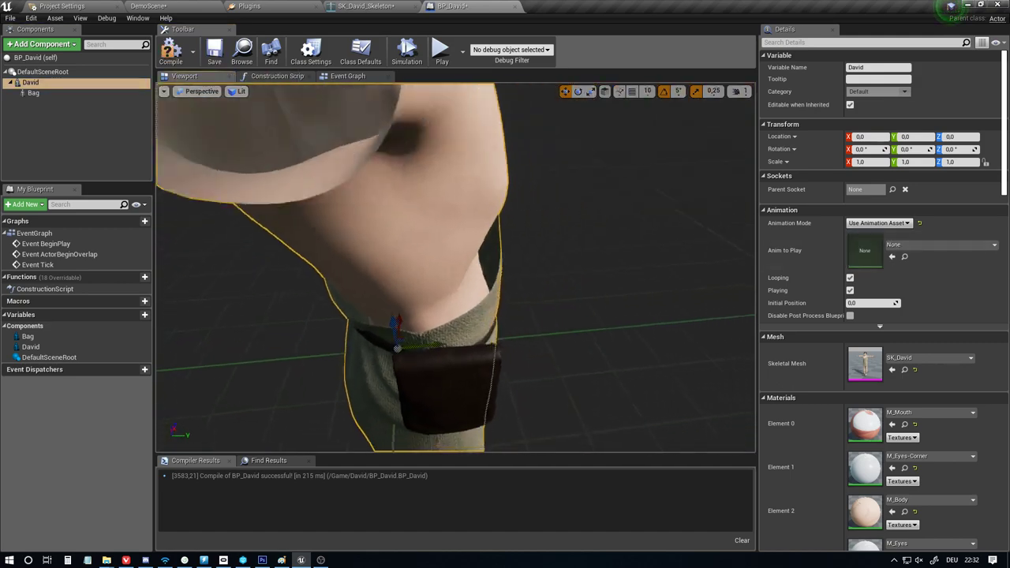
pyautogui.moveTo(584, 189); pyautogui.dragTo(485, 231, button='right')
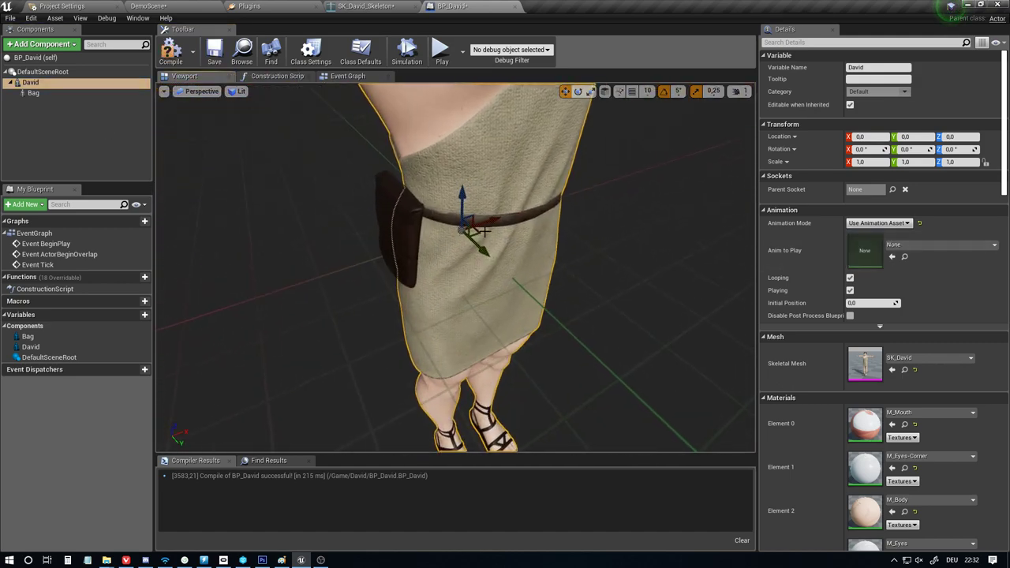
# Attach the Bag to the Spine bone and nudge it vertically to an X location of about -2.71
pyautogui.click(47, 94)
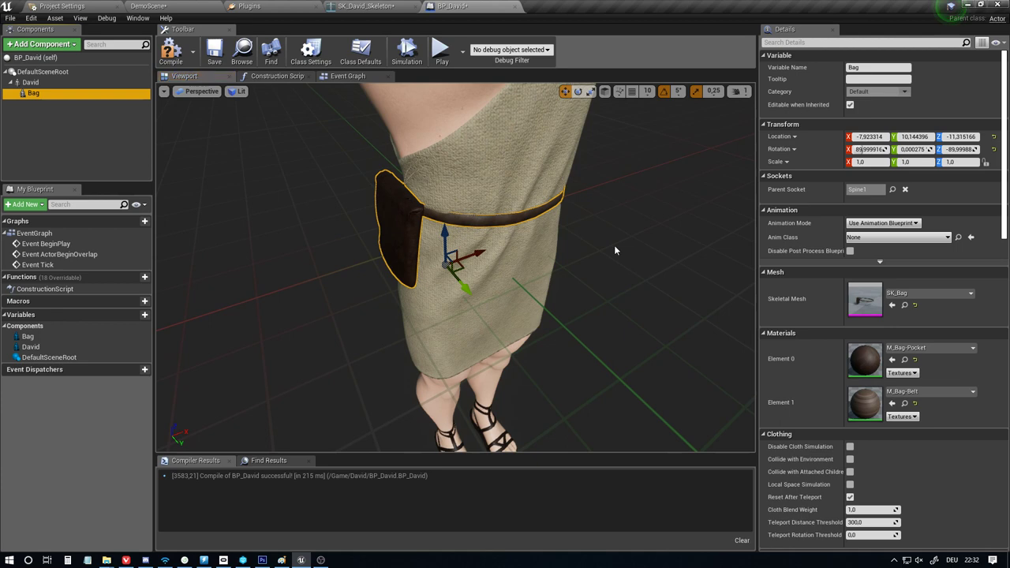
pyautogui.click(893, 191)
pyautogui.write('spin')
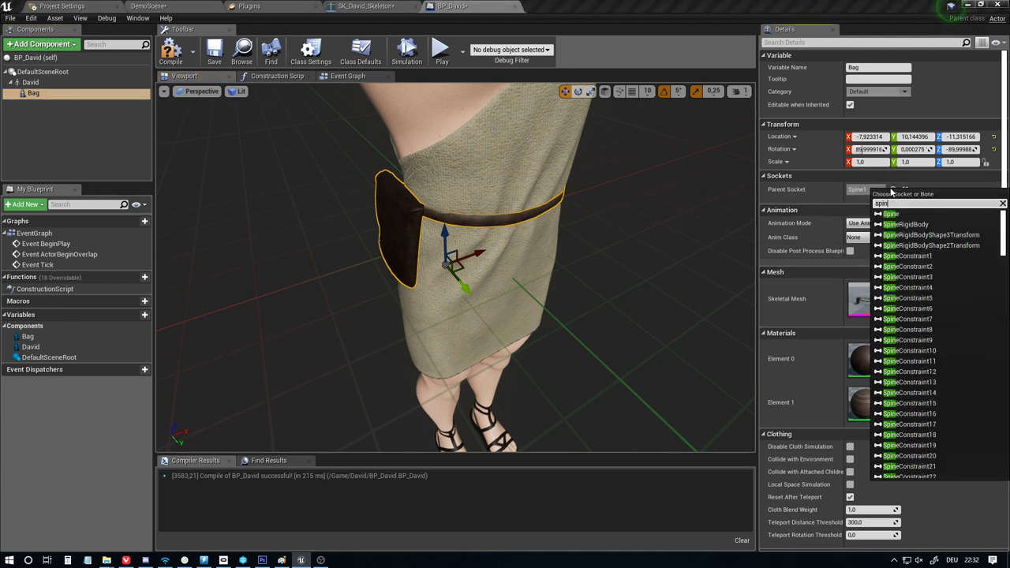
pyautogui.click(903, 218)
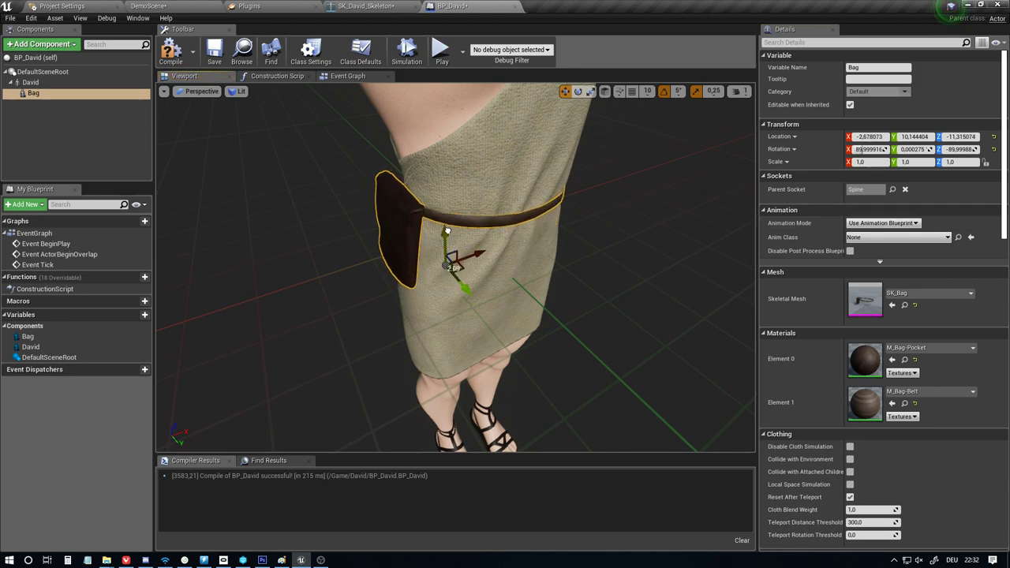
pyautogui.moveTo(447, 231); pyautogui.dragTo(446, 230)
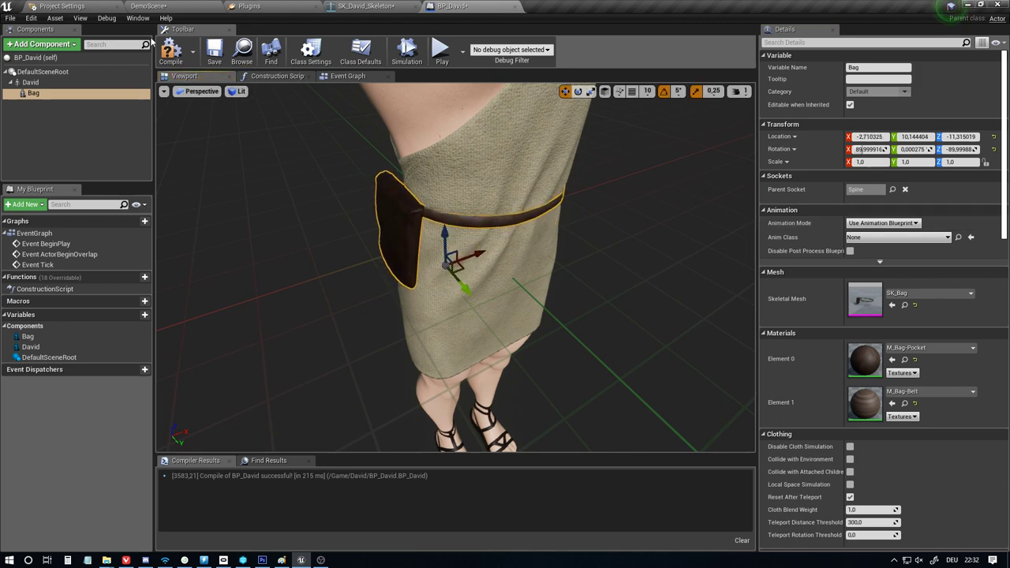
# Preview the bag with David playing A_ground_leanBack_01_loop, and clear that animation again
pyautogui.click(47, 82)
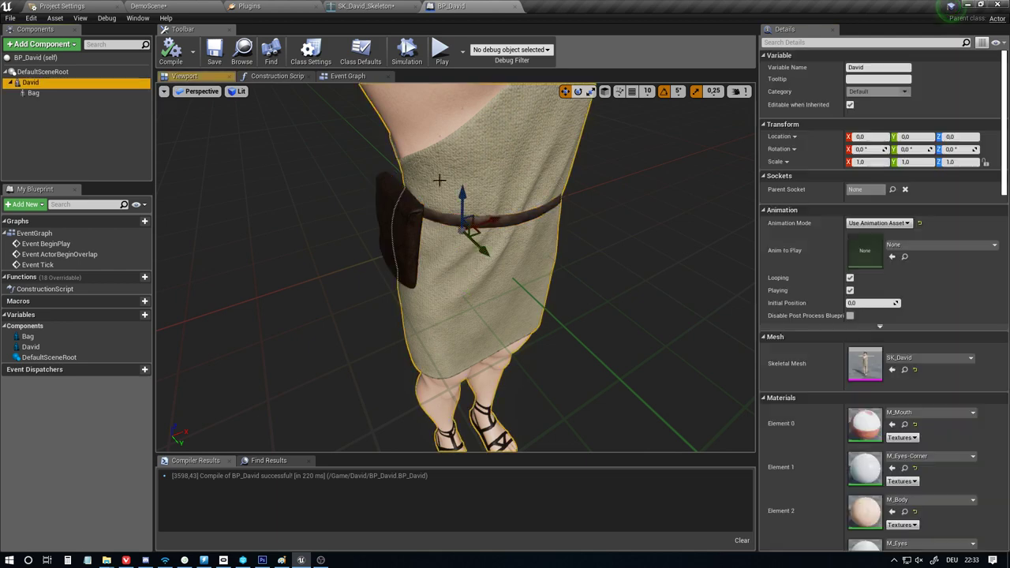
pyautogui.click(921, 248)
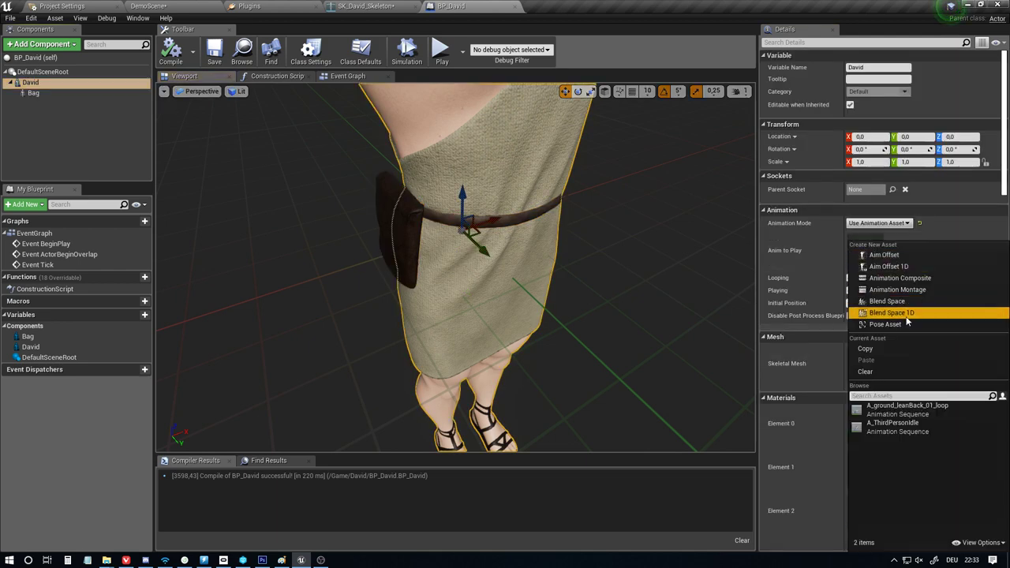
pyautogui.click(898, 416)
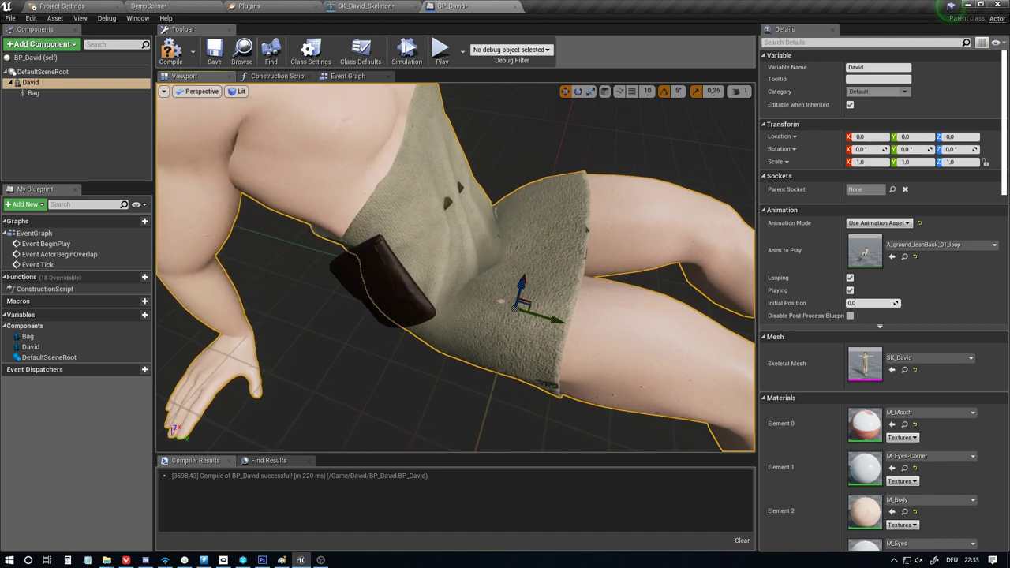
pyautogui.click(916, 256)
pyautogui.moveTo(587, 226); pyautogui.dragTo(330, 188, button='right')
# Attach the Bag to the Spine1 bone and lower it onto the waist, at an X location of about -8.4
pyautogui.click(34, 92)
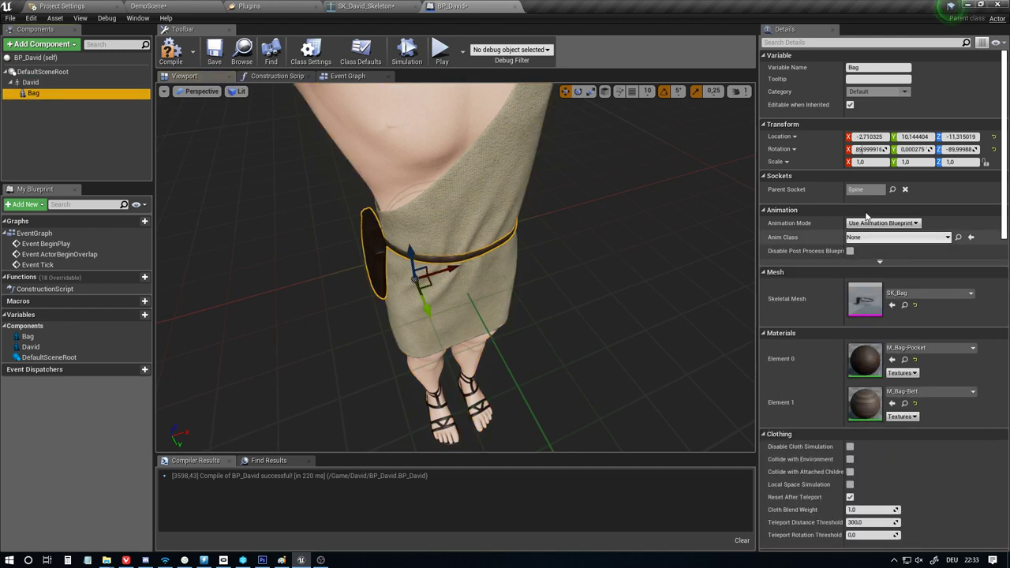
pyautogui.click(893, 189)
pyautogui.write('spine')
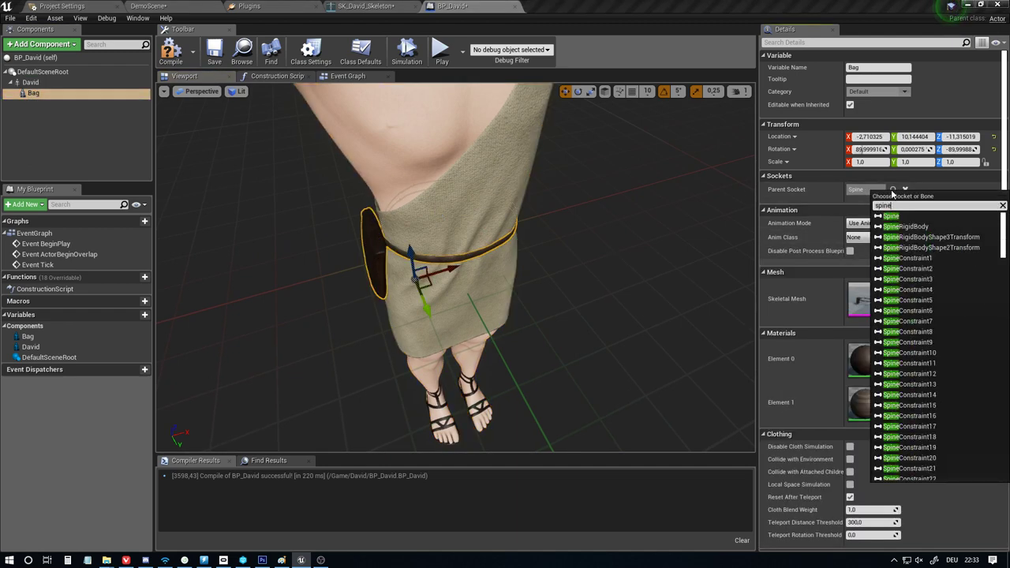
pyautogui.write('1')
pyautogui.press('Return')
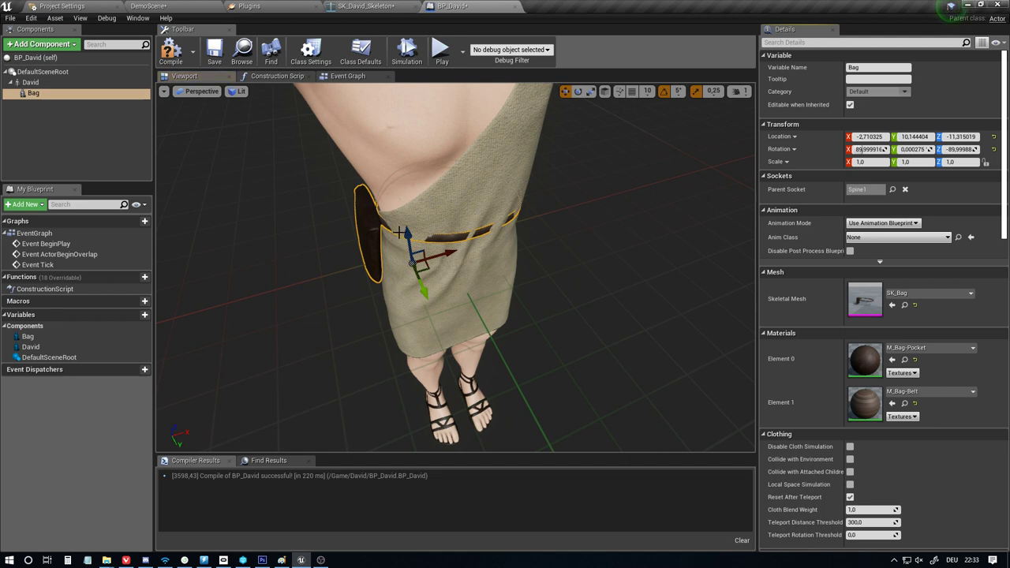
pyautogui.moveTo(399, 232); pyautogui.dragTo(409, 253)
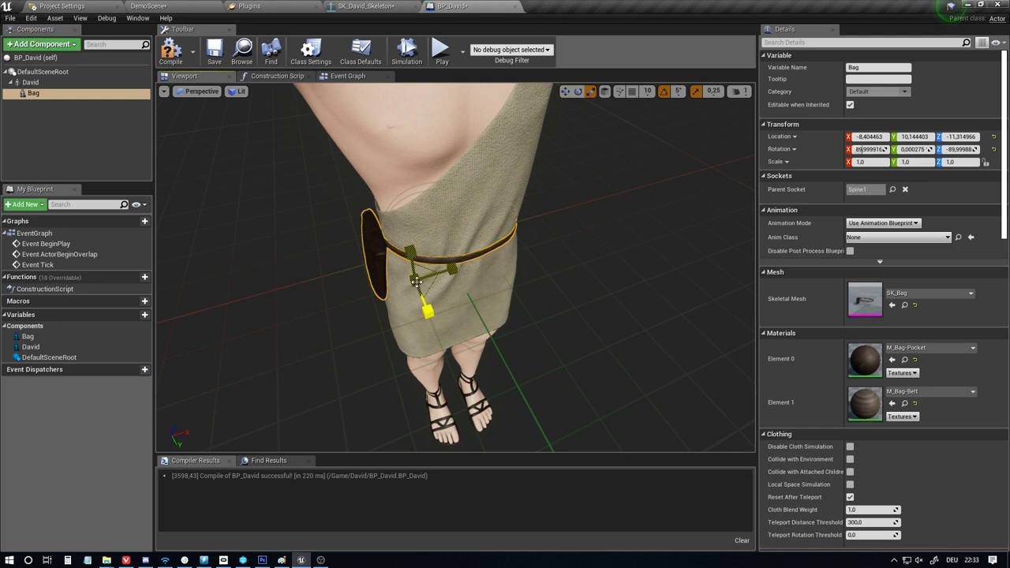
# Scale the Bag uniformly to 1.05 on all three axes
pyautogui.click(417, 282)
pyautogui.click(382, 262)
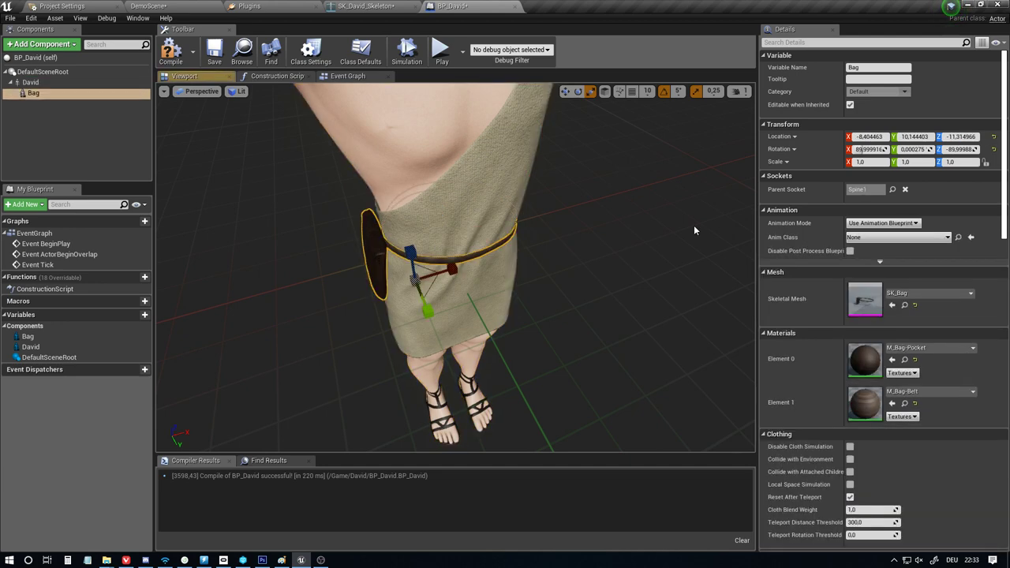
pyautogui.click(962, 162)
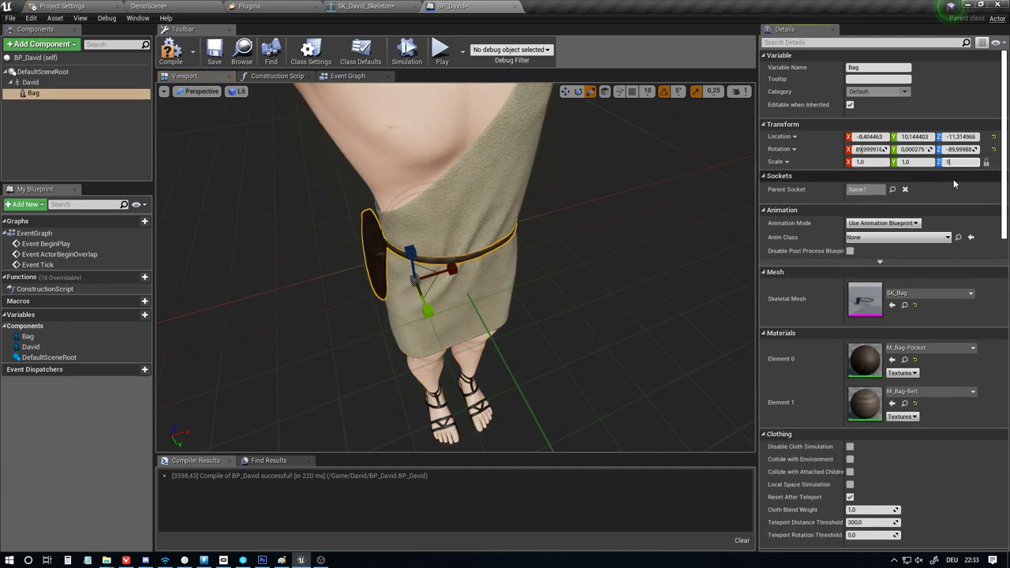
pyautogui.write('1,05')
pyautogui.press('Return')
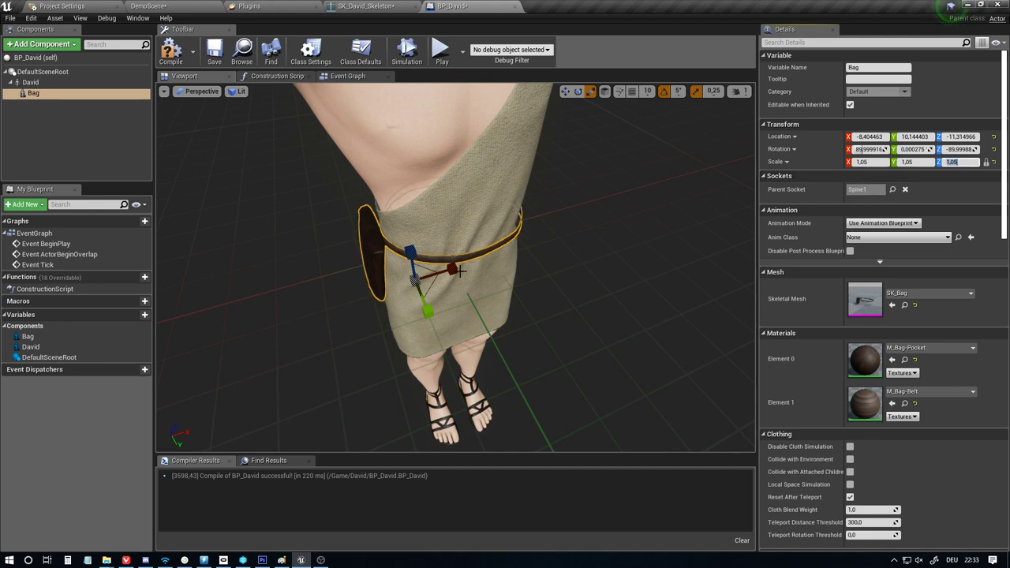
# Shift the Bag slightly around the waist to a location of about Y 10.59 and Z -11.18
pyautogui.moveTo(510, 267); pyautogui.dragTo(515, 264, button='right')
pyautogui.press('w')
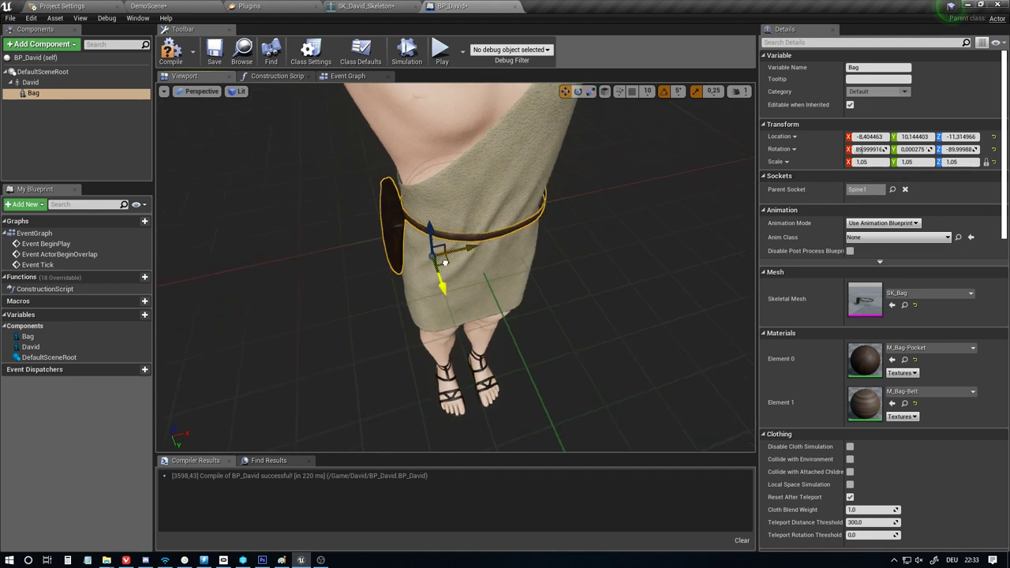
pyautogui.moveTo(444, 263)
pyautogui.mouseDown()
pyautogui.moveTo(440, 272)
pyautogui.moveTo(443, 263)
pyautogui.mouseUp()
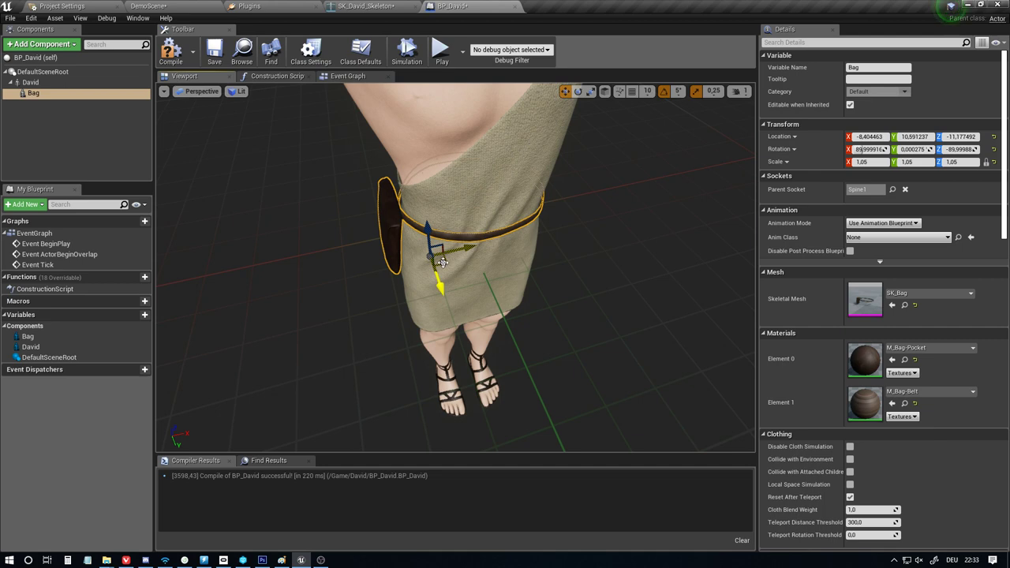
# Inspect the enlarged belt and bag around David's waist from several angles and compile the blueprint
pyautogui.moveTo(442, 263); pyautogui.dragTo(571, 255, button='right')
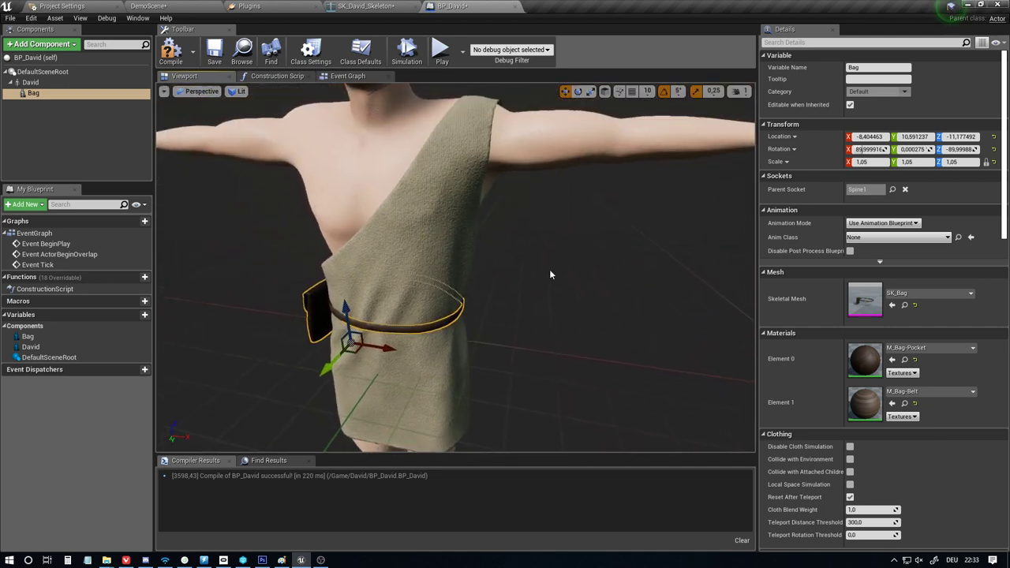
pyautogui.click(444, 260)
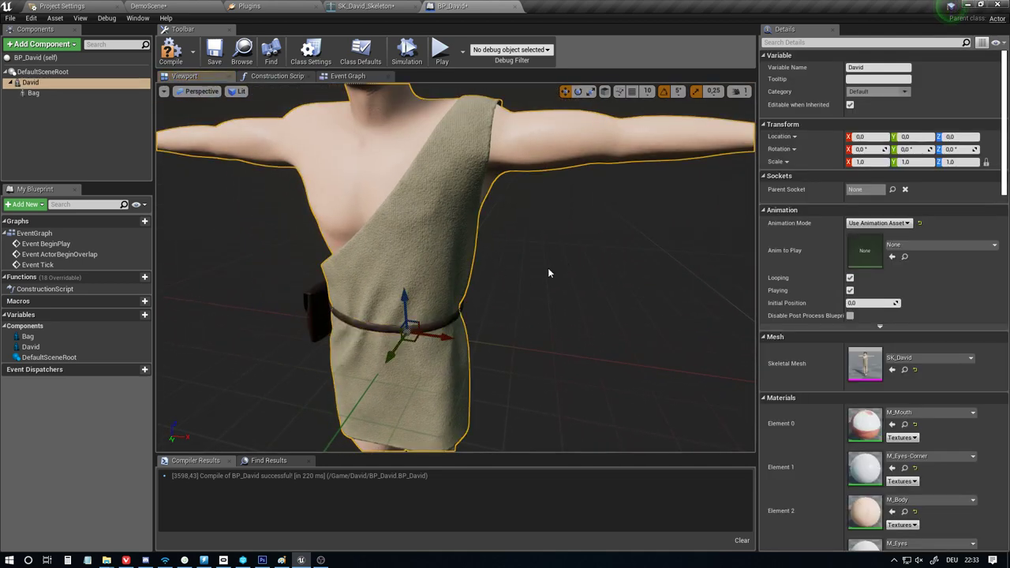
pyautogui.click(210, 180)
pyautogui.moveTo(210, 180); pyautogui.dragTo(210, 229, button='right')
pyautogui.moveTo(455, 267)
pyautogui.mouseDown(button='right')
pyautogui.moveTo(498, 323)
pyautogui.moveTo(540, 320)
pyautogui.moveTo(482, 269)
pyautogui.moveTo(442, 264)
pyautogui.moveTo(449, 281)
pyautogui.mouseUp(button='right')
pyautogui.moveTo(405, 242); pyautogui.dragTo(374, 289, button='right')
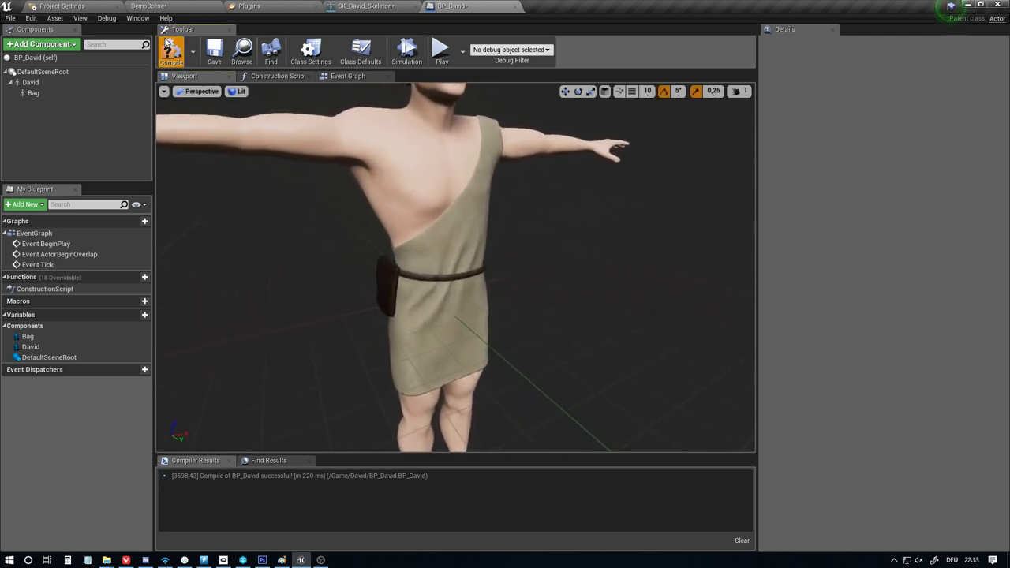
pyautogui.click(170, 48)
# Set David's animation to play to A_ground_leanBack_01_loop, check the seated figure, and compile and save the blueprint
pyautogui.click(78, 82)
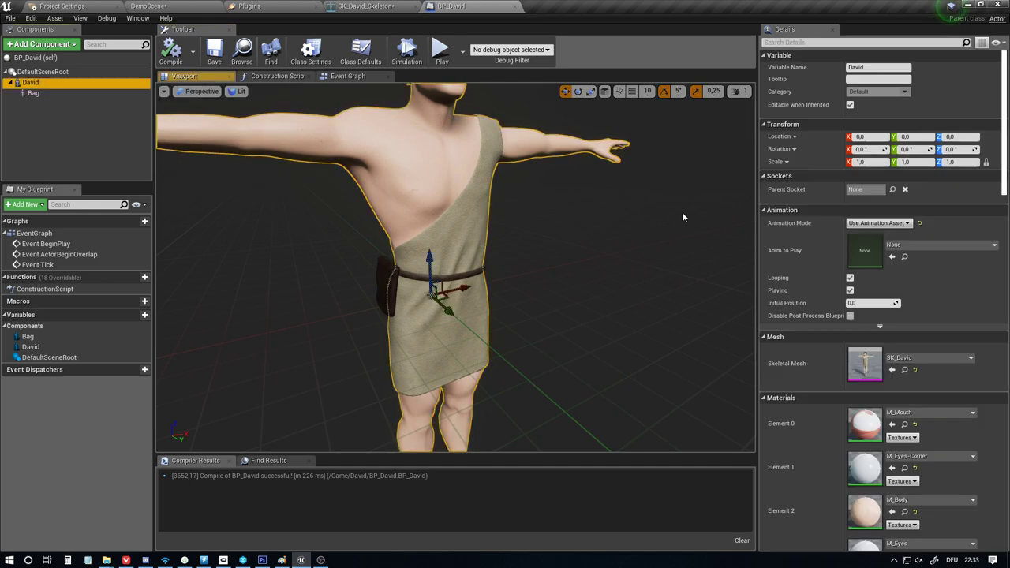
pyautogui.click(892, 237)
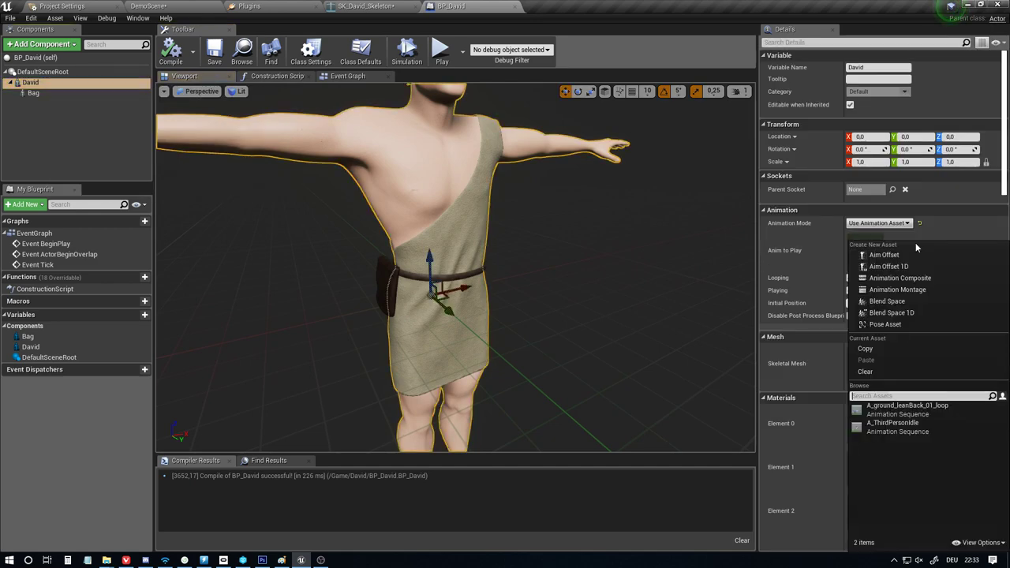
pyautogui.click(925, 414)
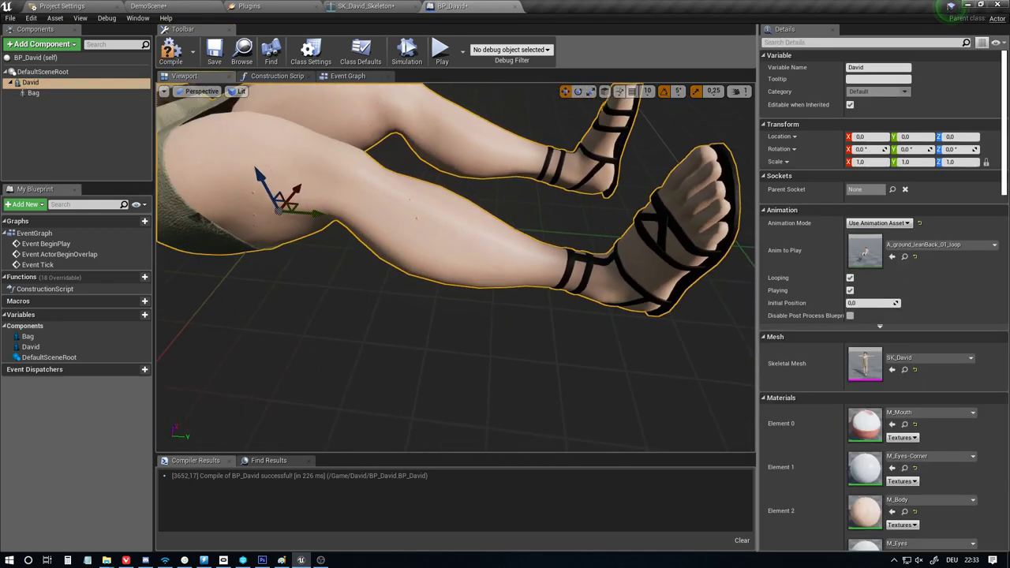
pyautogui.moveTo(456, 267); pyautogui.dragTo(399, 303, button='right')
pyautogui.press('s')
pyautogui.press('a')
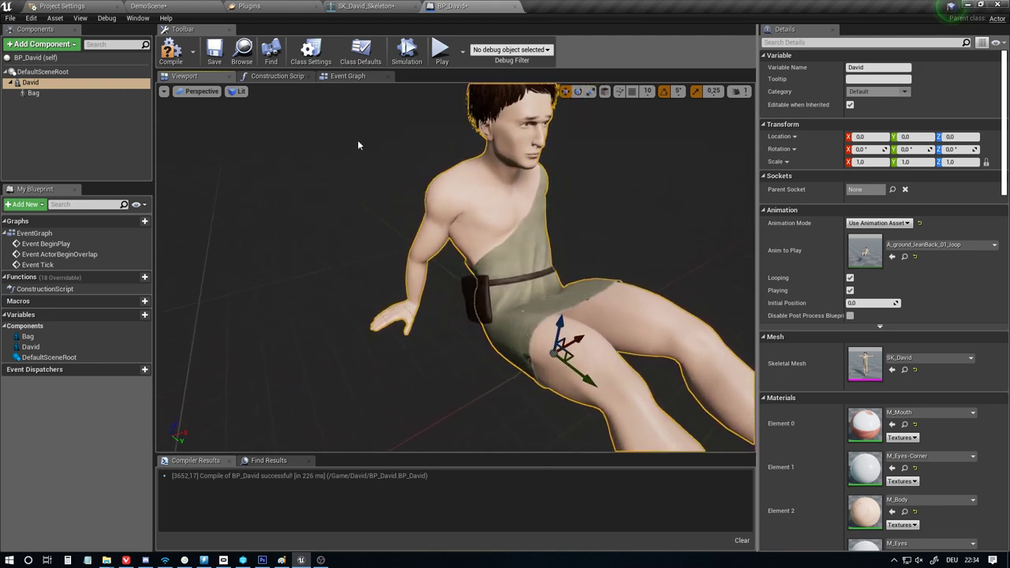
pyautogui.click(170, 52)
pyautogui.click(214, 51)
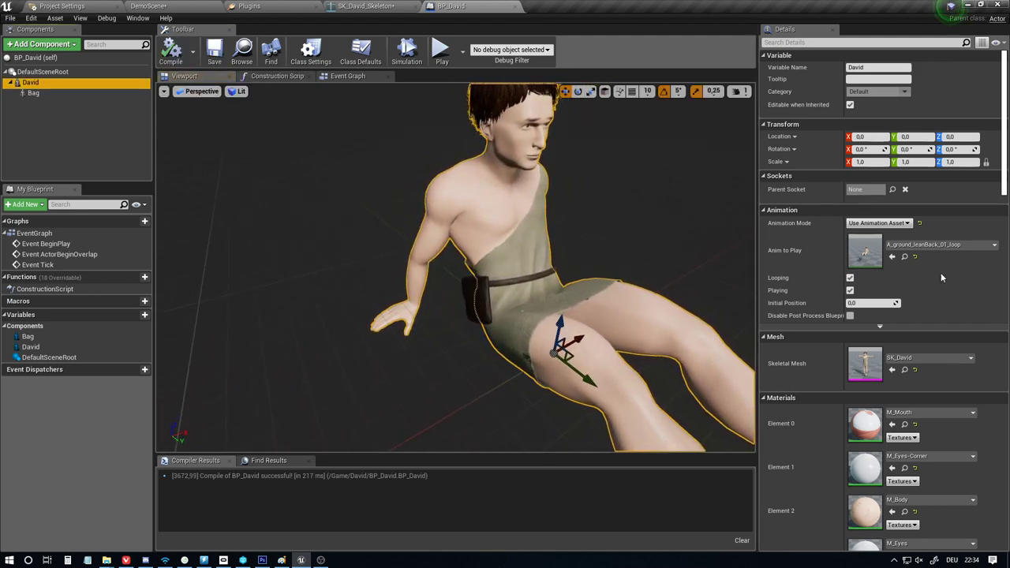
# Reset David's animation to play to none and change the animation mode to Use Custom Mode
pyautogui.click(916, 258)
pyautogui.click(879, 223)
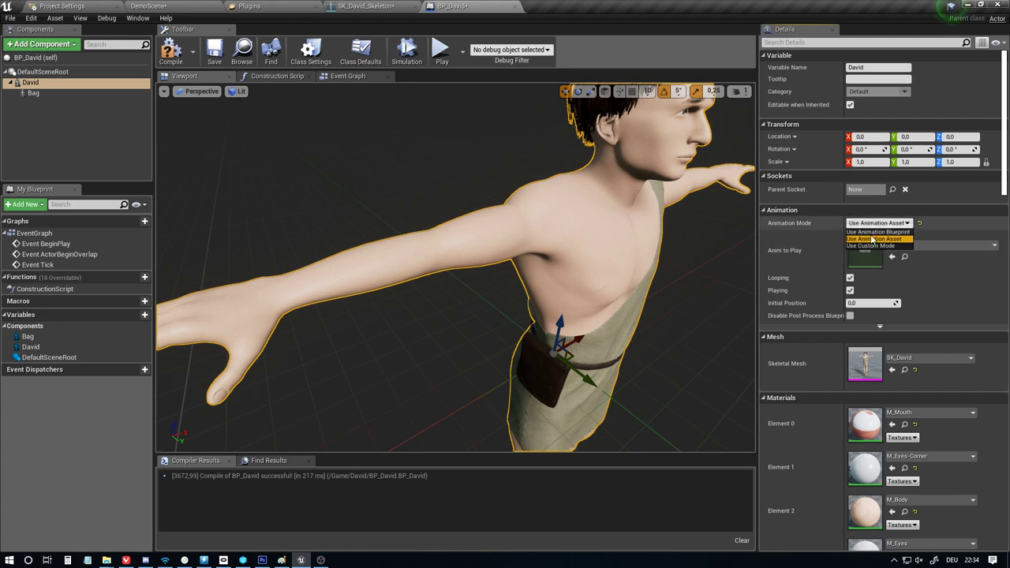
pyautogui.click(873, 246)
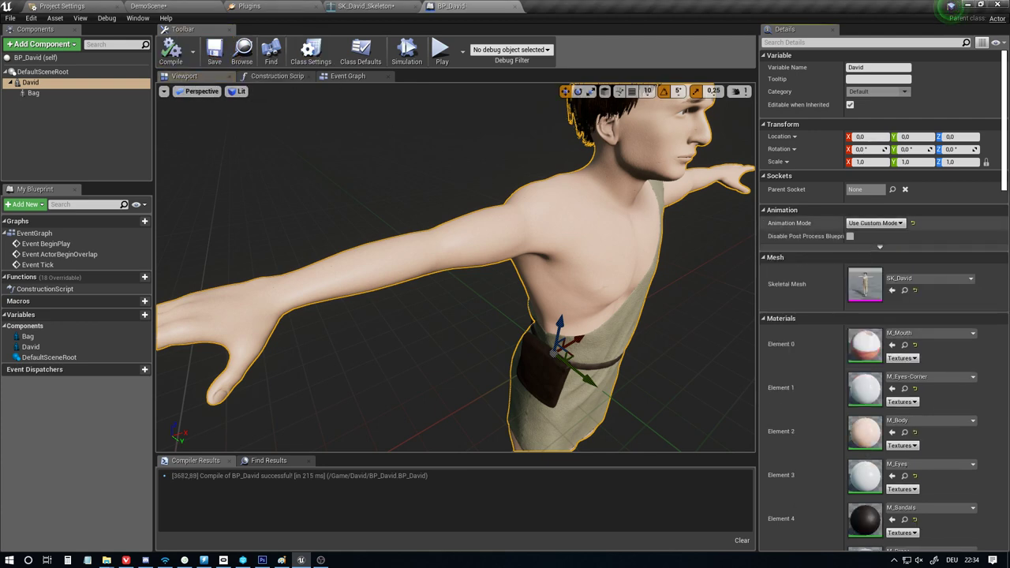
# Place BP_David from the David folder into DemoScene and raise it above the floor to about Z 115
pyautogui.click(148, 7)
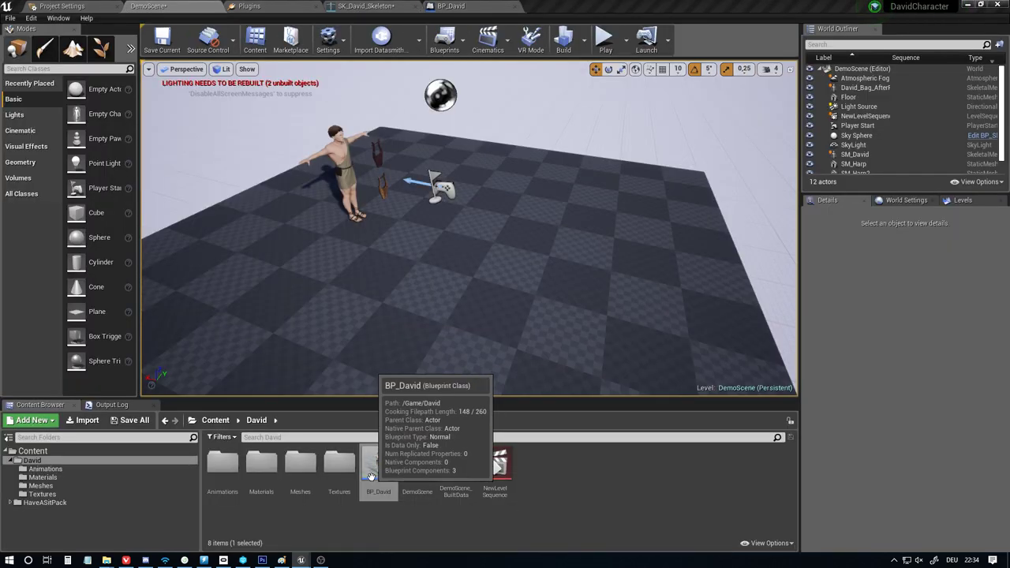
pyautogui.moveTo(371, 477); pyautogui.dragTo(505, 290)
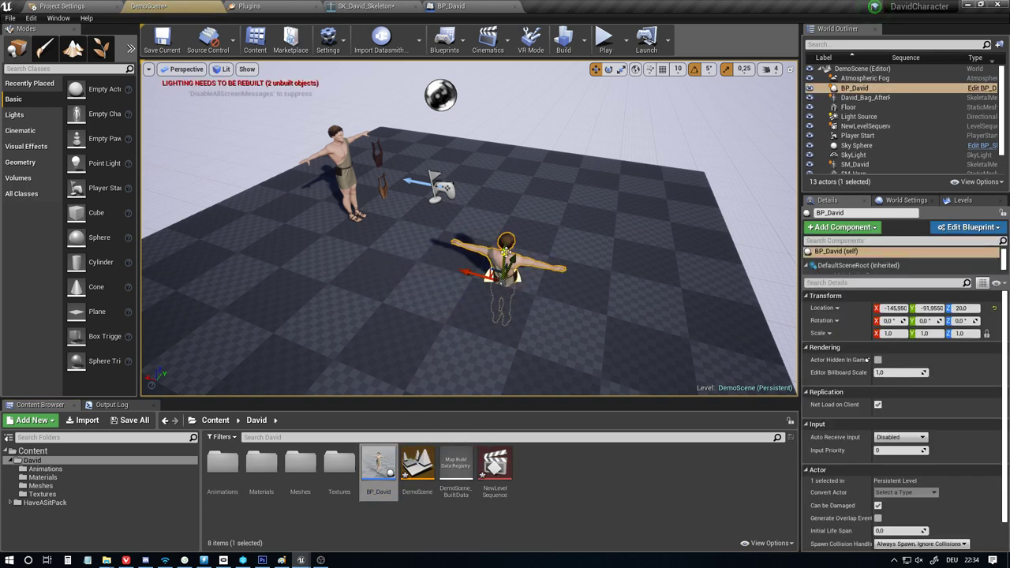
pyautogui.moveTo(506, 251); pyautogui.dragTo(506, 184)
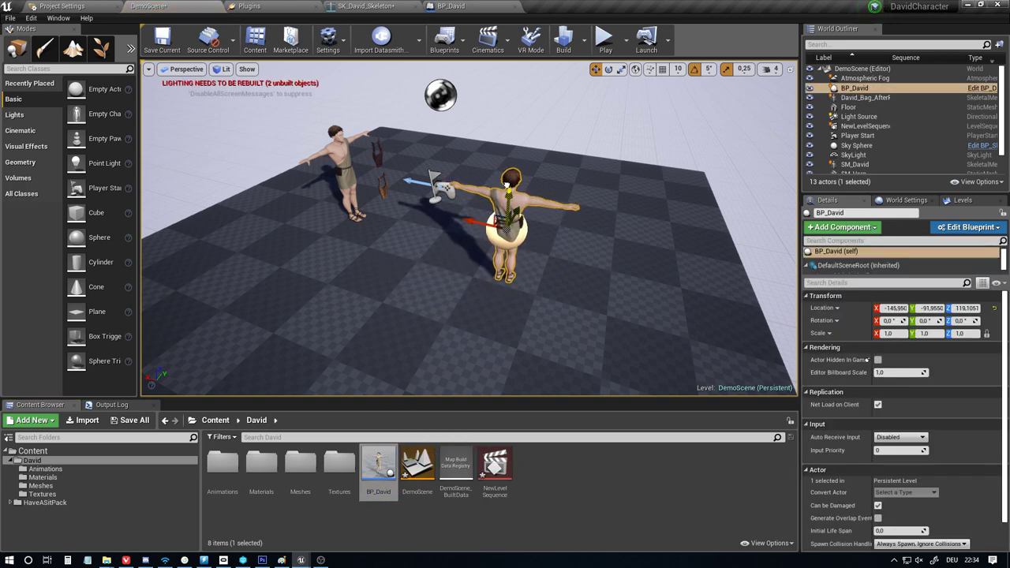
pyautogui.moveTo(472, 316); pyautogui.dragTo(477, 284, button='right')
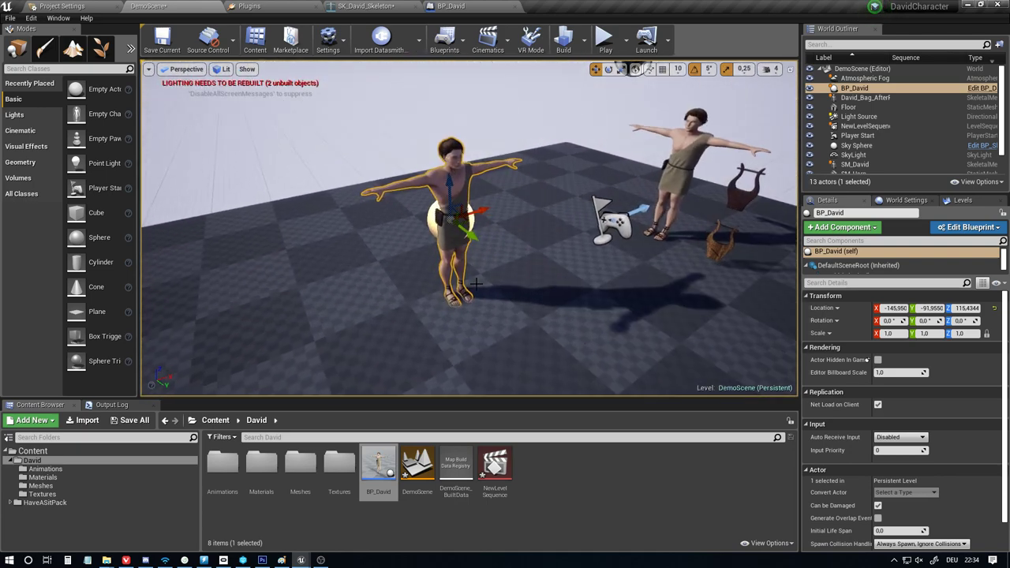
# Open NewLevelSequence below the scene view and add the BP_David actor to it
pyautogui.moveTo(0, 352); pyautogui.dragTo(619, 386)
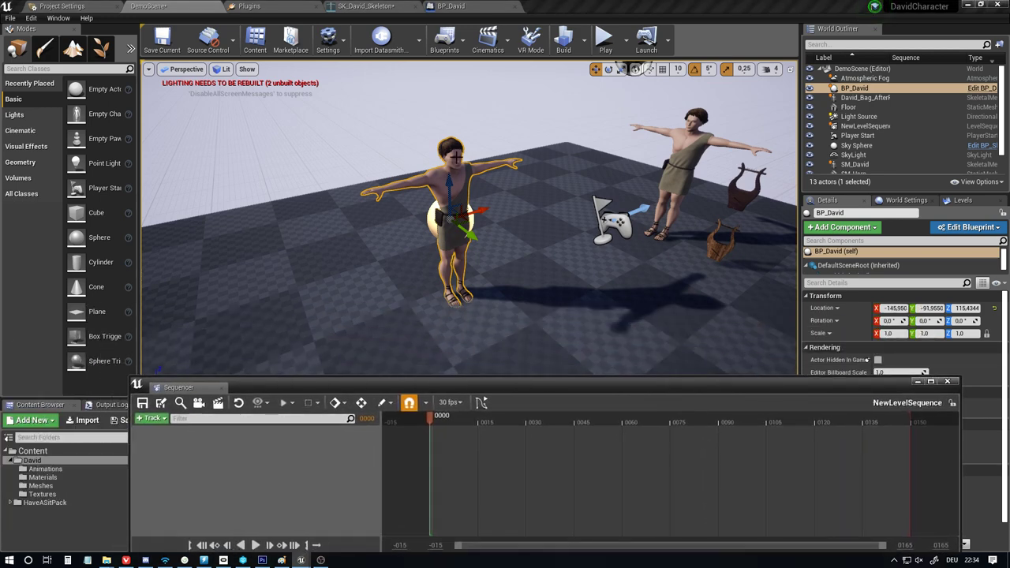
pyautogui.click(160, 420)
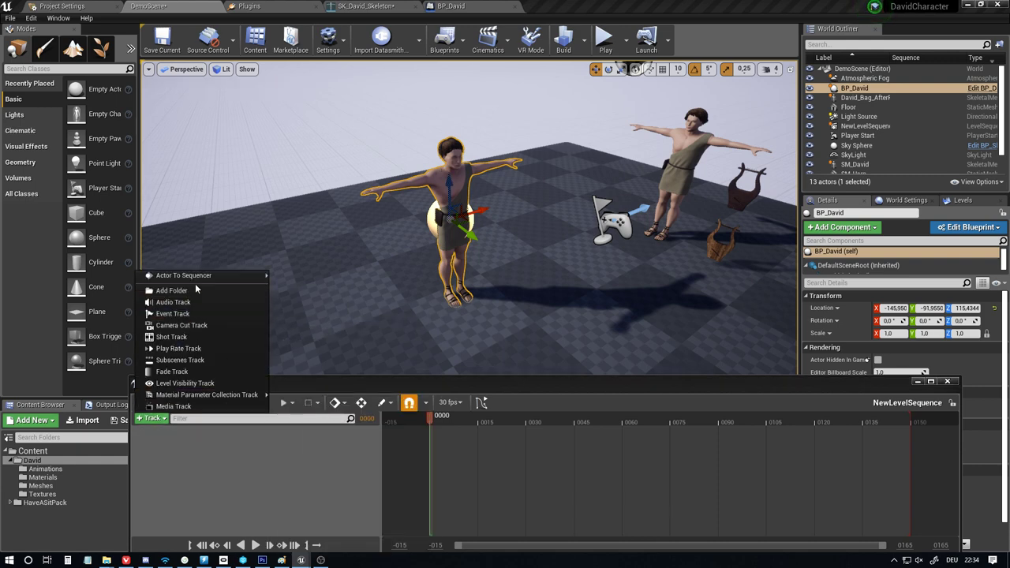
pyautogui.moveTo(186, 278)
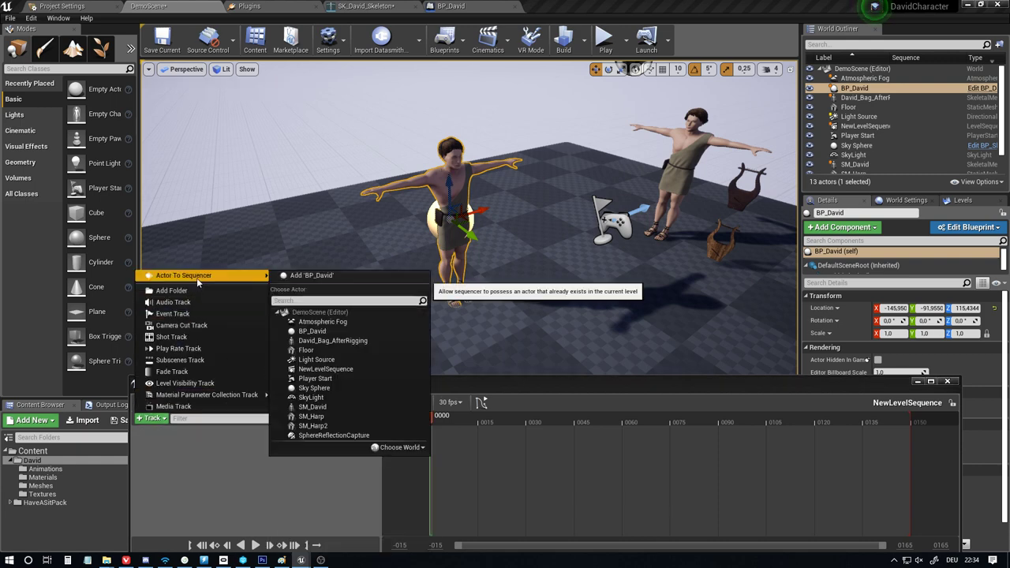
pyautogui.click(310, 278)
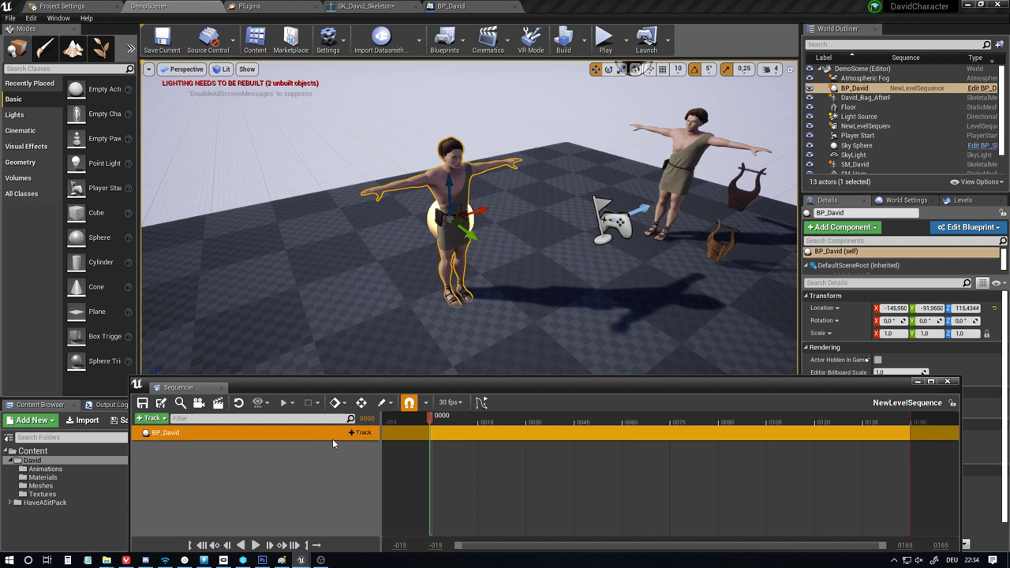
# Add an animation track with A_ThirdPersonIdle to BP_David in the level sequence
pyautogui.click(358, 435)
pyautogui.moveTo(391, 295)
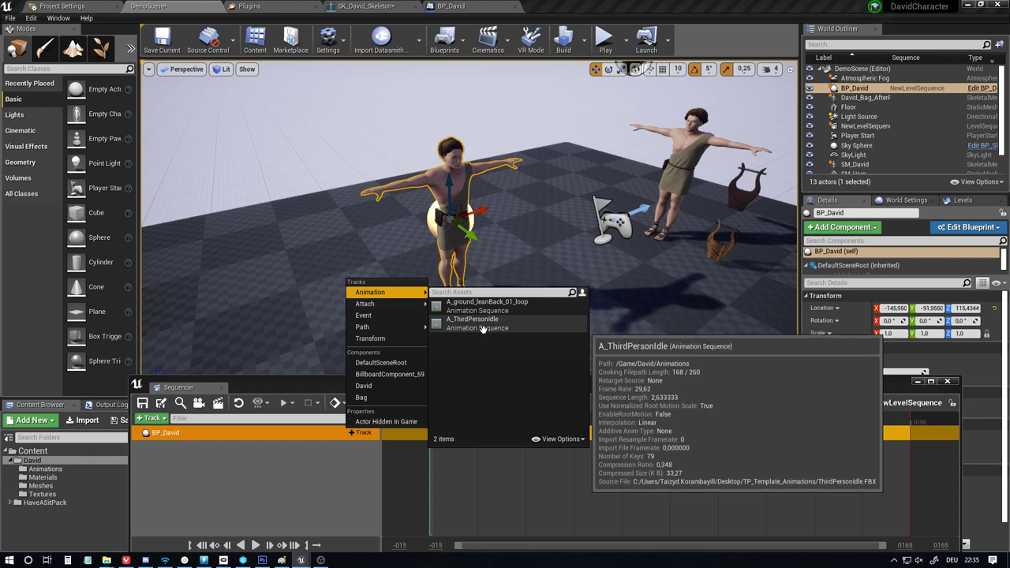
pyautogui.click(483, 324)
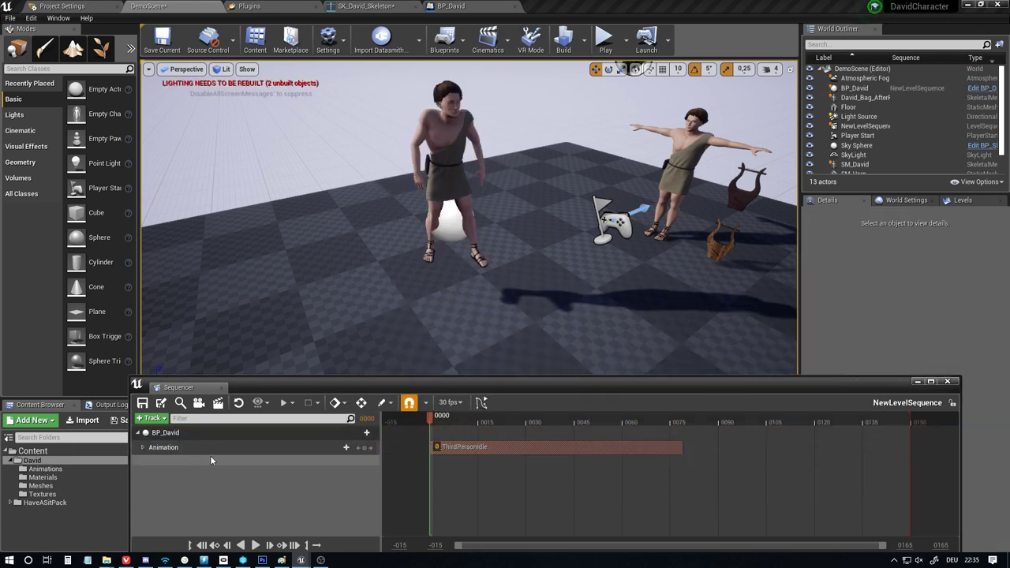
# Lower BP_David toward the floor to about Z 66, scrubbing the sequence to check the idle pose
pyautogui.click(449, 229)
pyautogui.moveTo(447, 181); pyautogui.dragTo(467, 300)
pyautogui.click(472, 418)
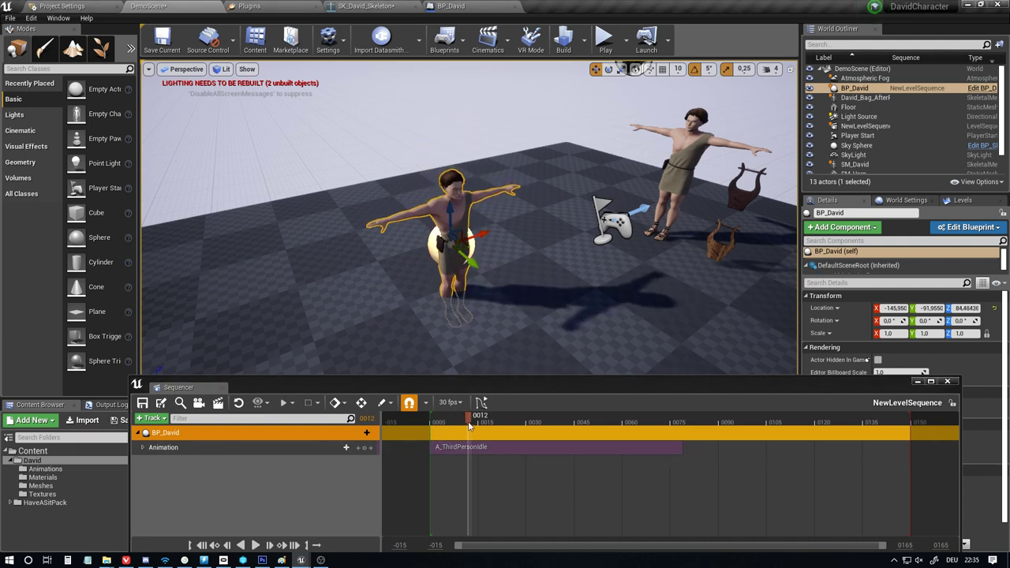
pyautogui.moveTo(469, 427); pyautogui.dragTo(462, 424)
pyautogui.moveTo(457, 201); pyautogui.dragTo(473, 298)
pyautogui.moveTo(460, 417); pyautogui.dragTo(469, 417)
# Fine-tune BP_David's height to about Z 60 so the feet rest on the floor in the idle pose
pyautogui.moveTo(453, 277); pyautogui.dragTo(474, 189, button='right')
pyautogui.moveTo(452, 277); pyautogui.dragTo(457, 263)
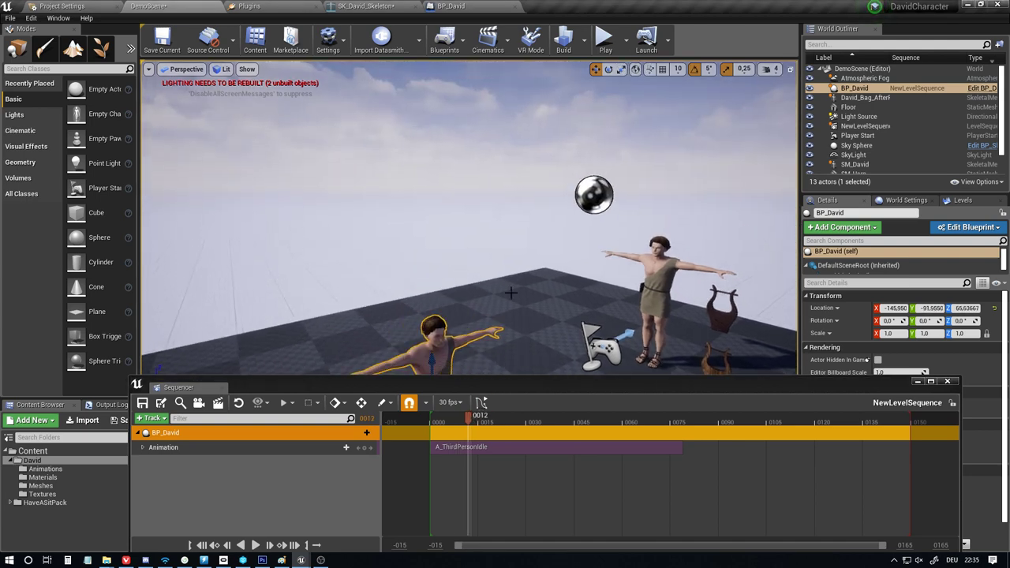
pyautogui.moveTo(511, 293); pyautogui.dragTo(497, 272, button='right')
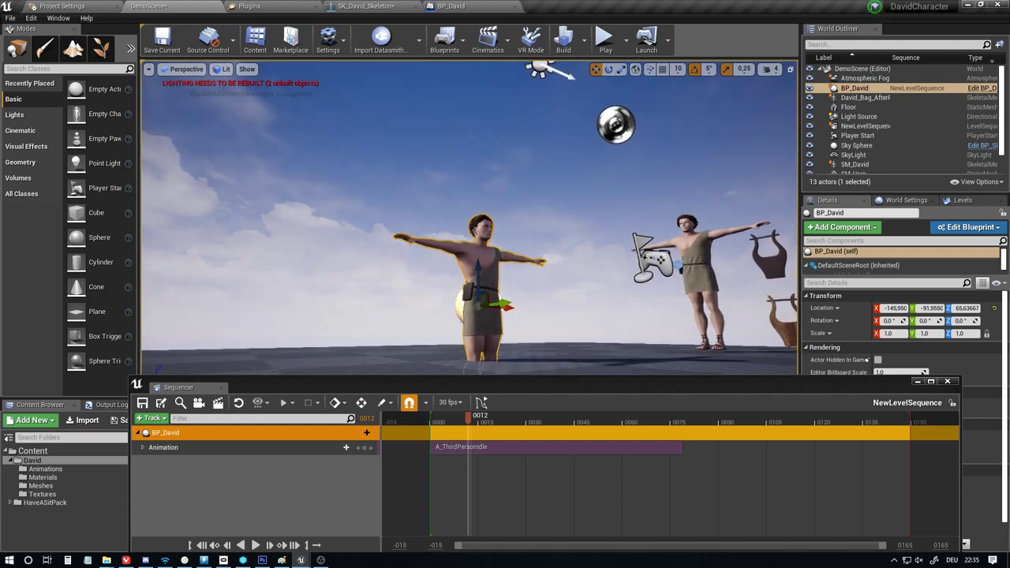
pyautogui.moveTo(471, 416); pyautogui.dragTo(481, 418)
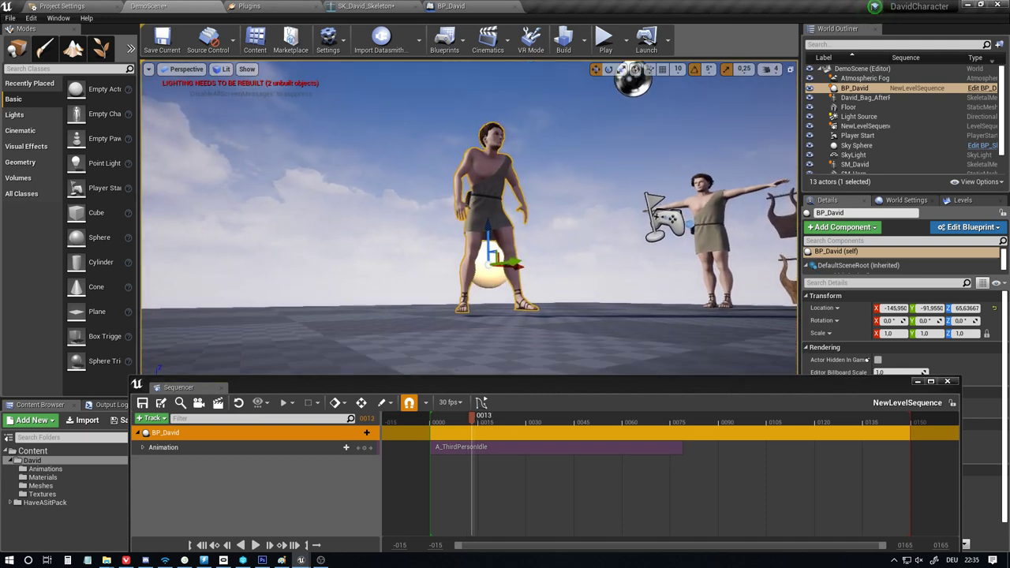
pyautogui.scroll(5, 492, 251)
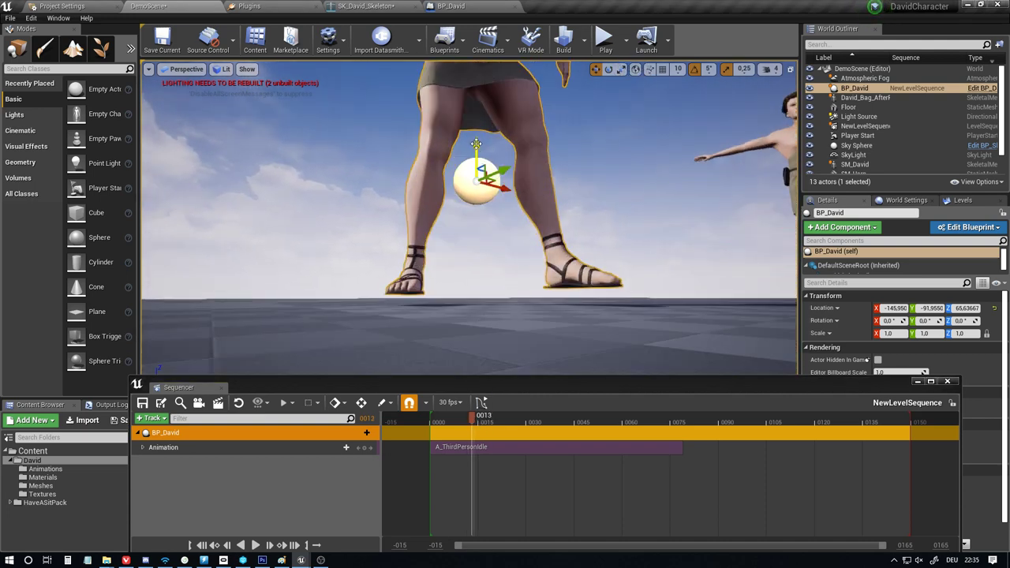
pyautogui.moveTo(476, 144); pyautogui.dragTo(477, 156)
pyautogui.click(455, 419)
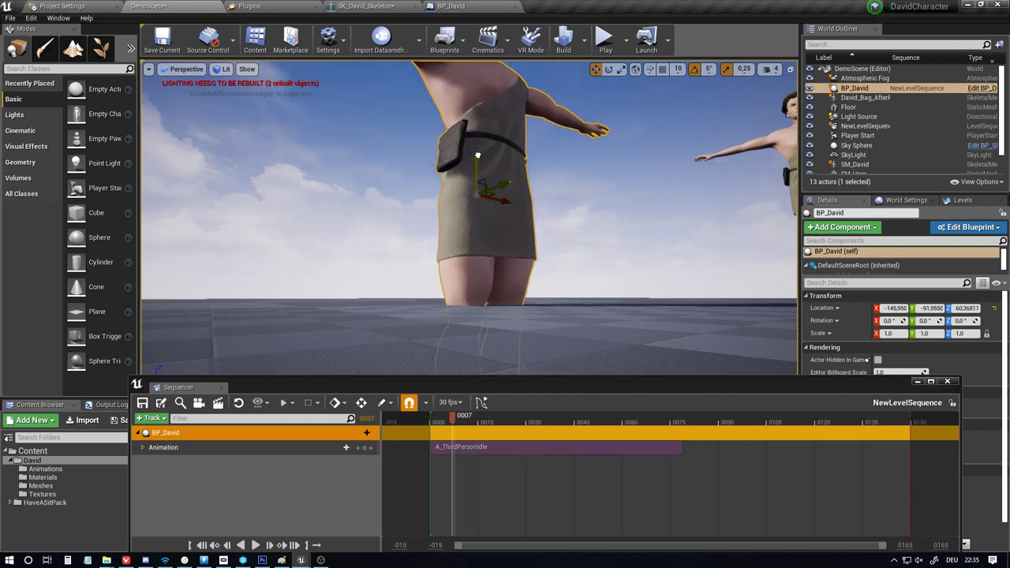
pyautogui.moveTo(455, 419); pyautogui.dragTo(466, 420)
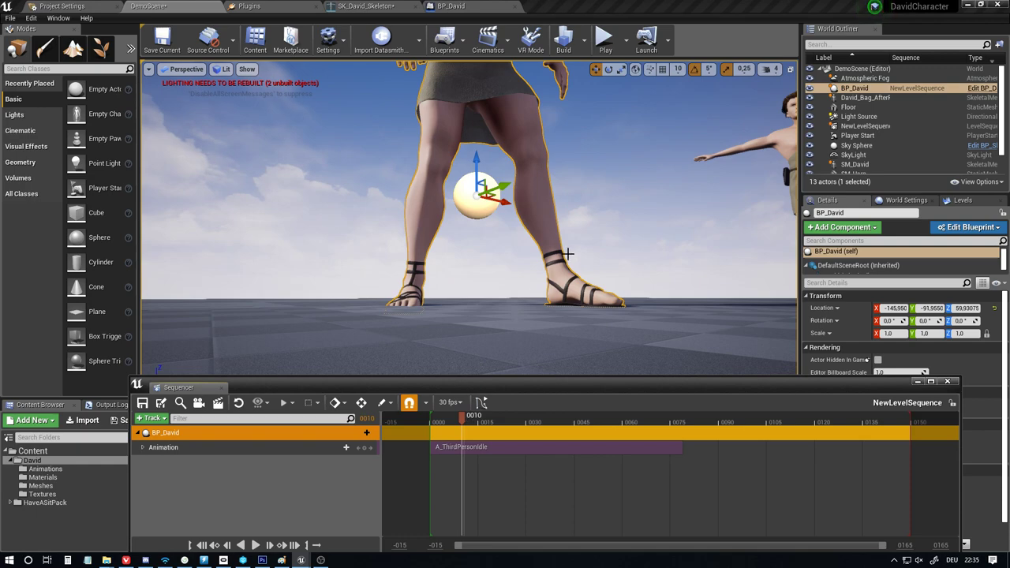
pyautogui.moveTo(568, 253); pyautogui.dragTo(569, 253, button='right')
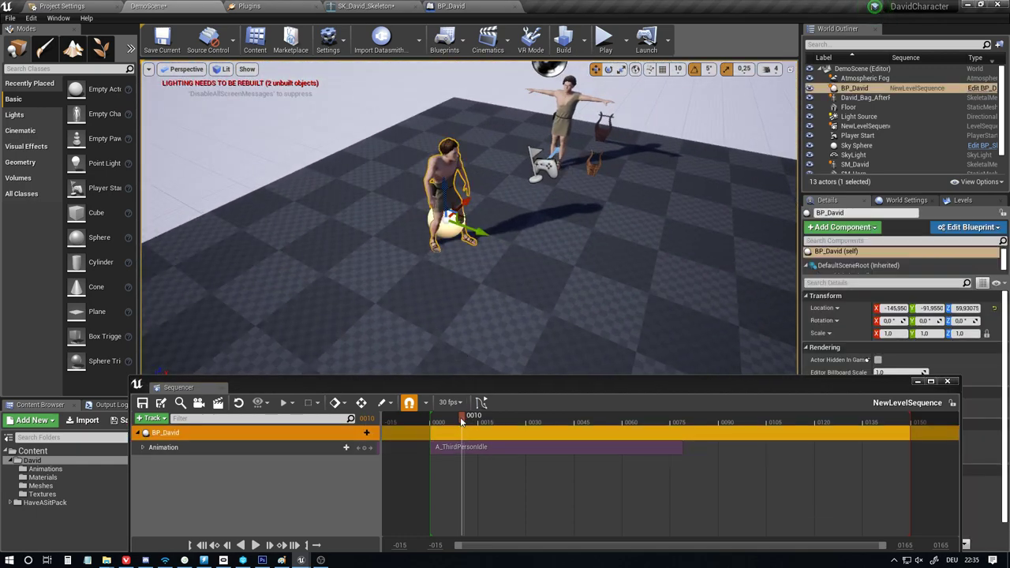
# Play the idle animation from near the start of the sequence to check David's movement
pyautogui.moveTo(463, 421); pyautogui.dragTo(439, 420)
pyautogui.press('space')
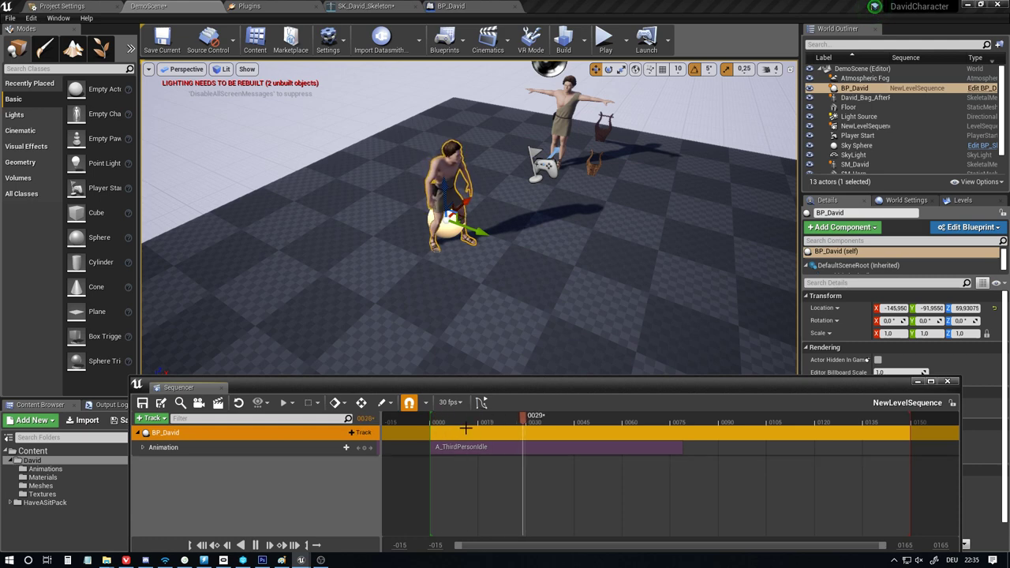
pyautogui.press('space')
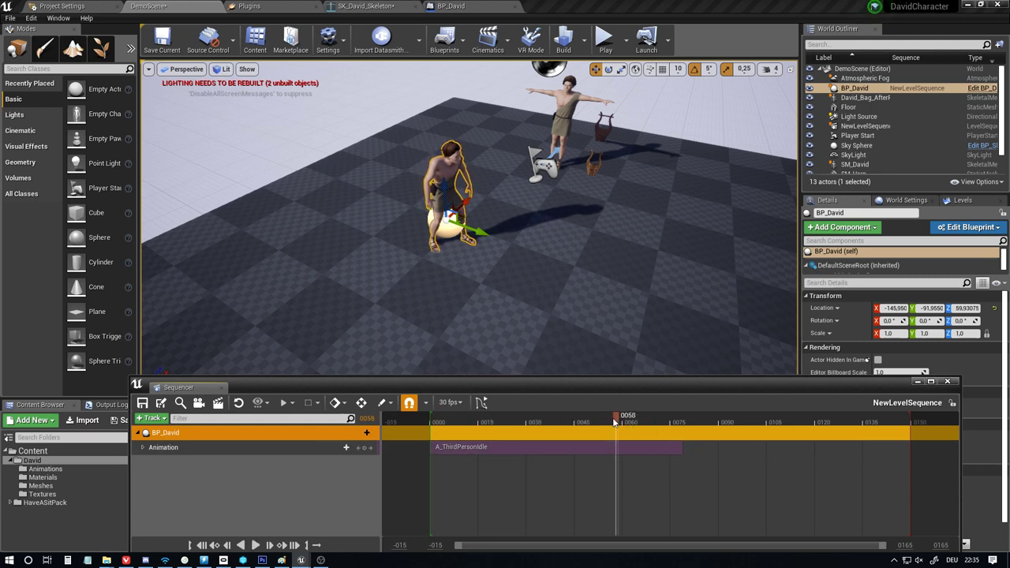
# Add A_ground_leanBack_01_loop to BP_David's animation track at frame 79, where the idle clip ends
pyautogui.moveTo(617, 420); pyautogui.dragTo(683, 423)
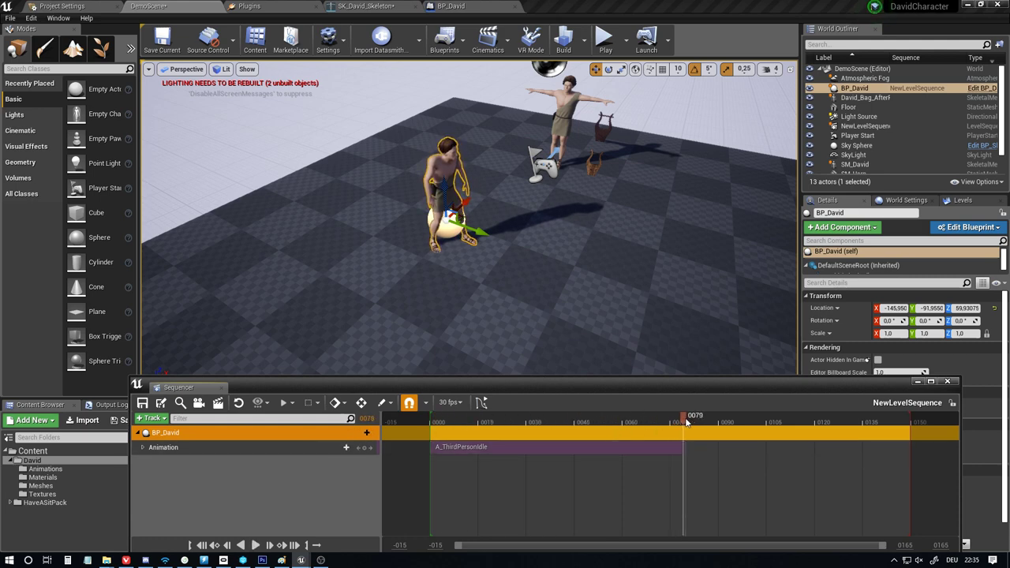
pyautogui.click(331, 448)
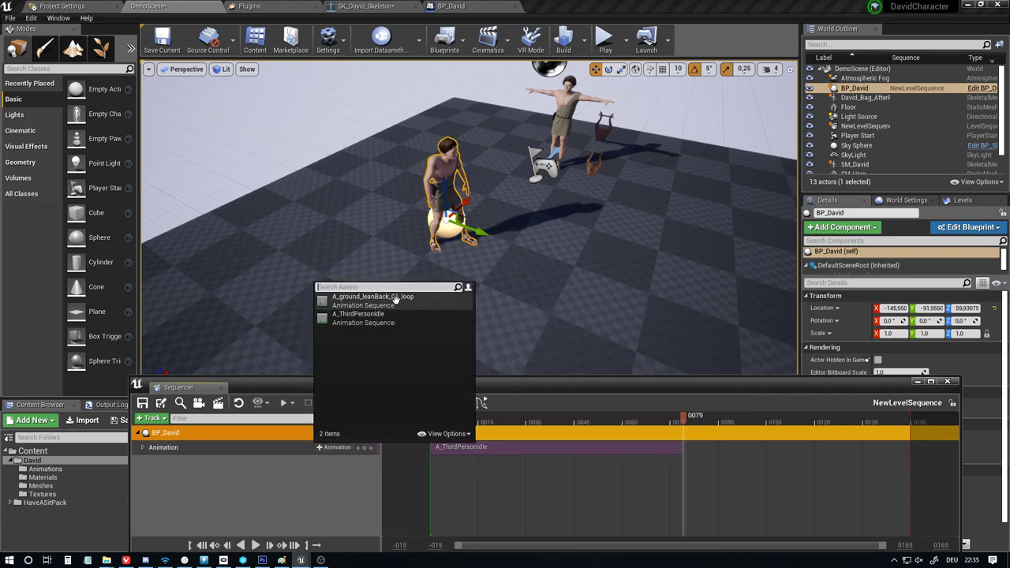
pyautogui.click(394, 297)
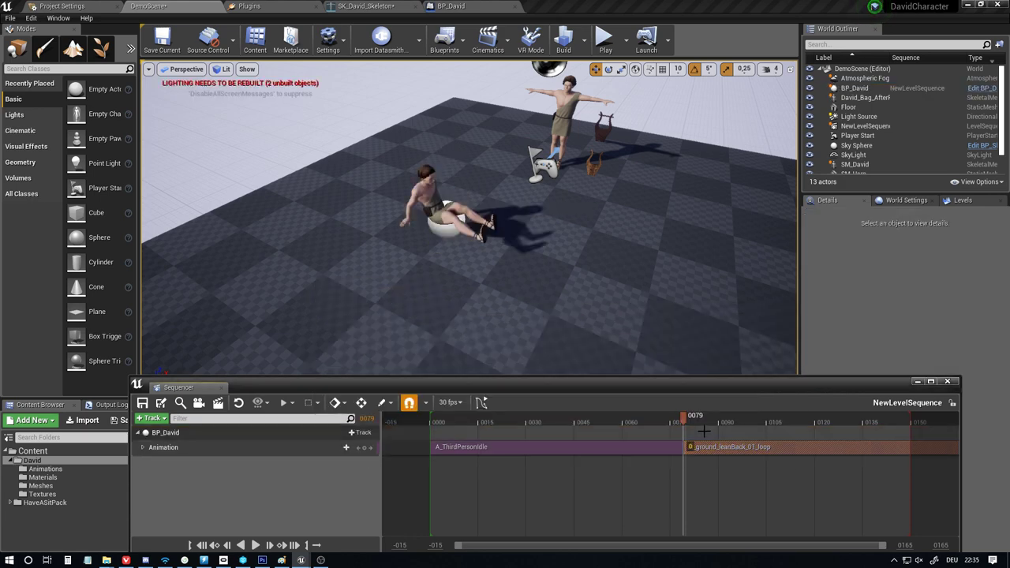
# Shift the lean-back clip earlier to about frame 65 so it blends with the idle clip, and play the transition
pyautogui.moveTo(688, 416); pyautogui.dragTo(606, 417)
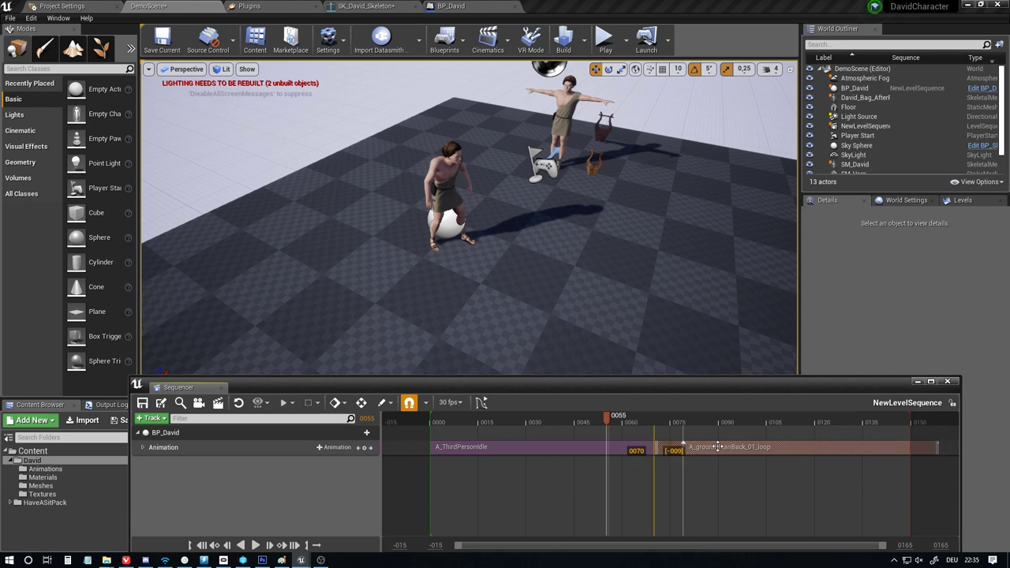
pyautogui.moveTo(717, 447); pyautogui.dragTo(702, 447)
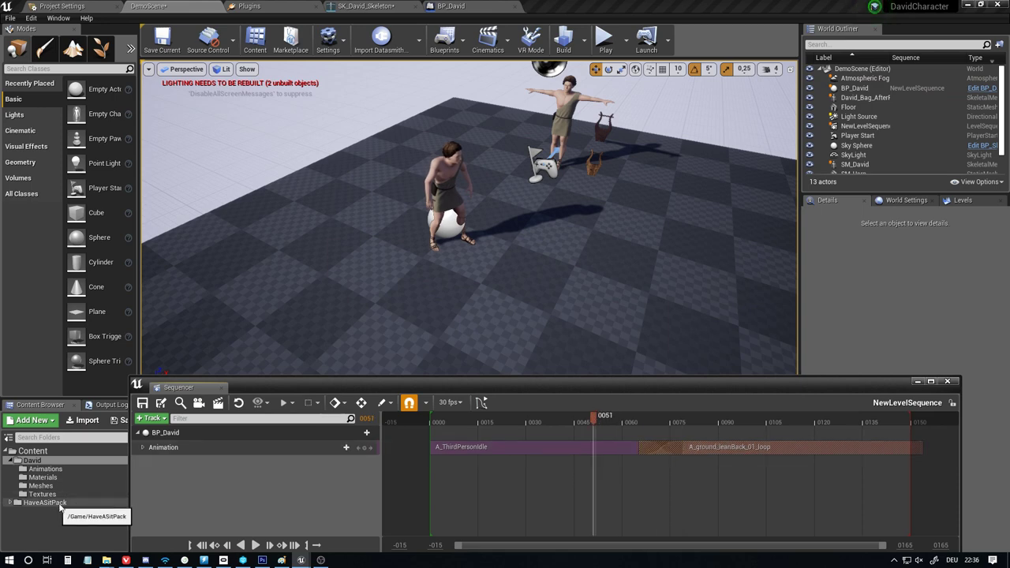
pyautogui.press('space')
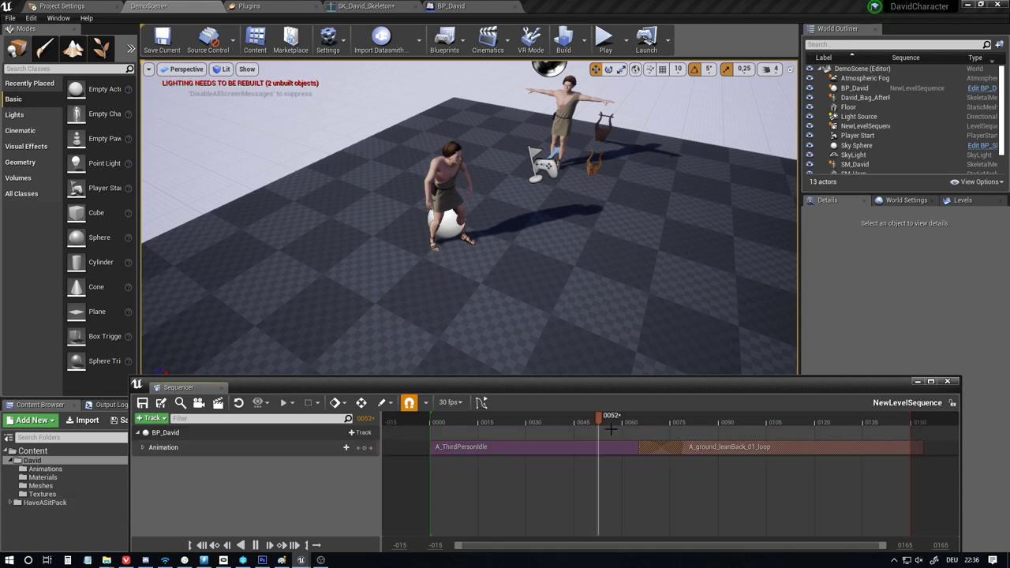
pyautogui.press('space')
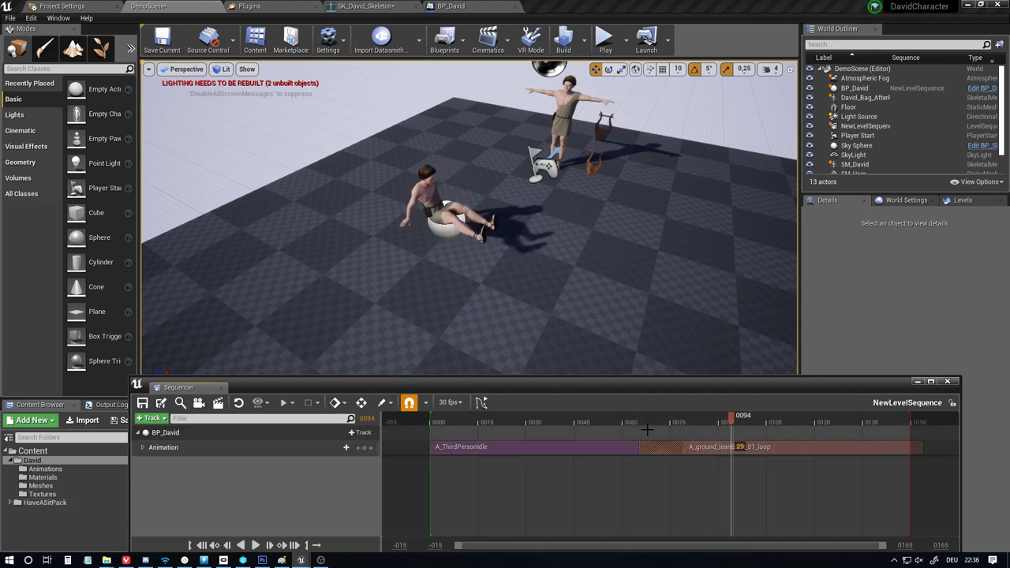
pyautogui.moveTo(731, 421); pyautogui.dragTo(616, 443)
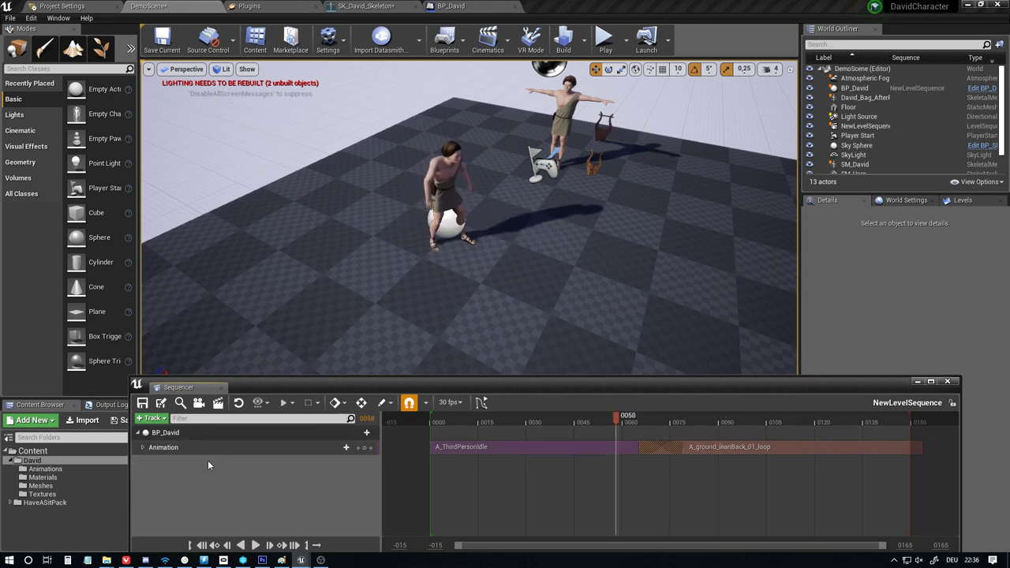
# Inspect the belt and bag on the idle BP_David up close while scrubbing the sequence
pyautogui.moveTo(520, 309); pyautogui.dragTo(498, 245, button='right')
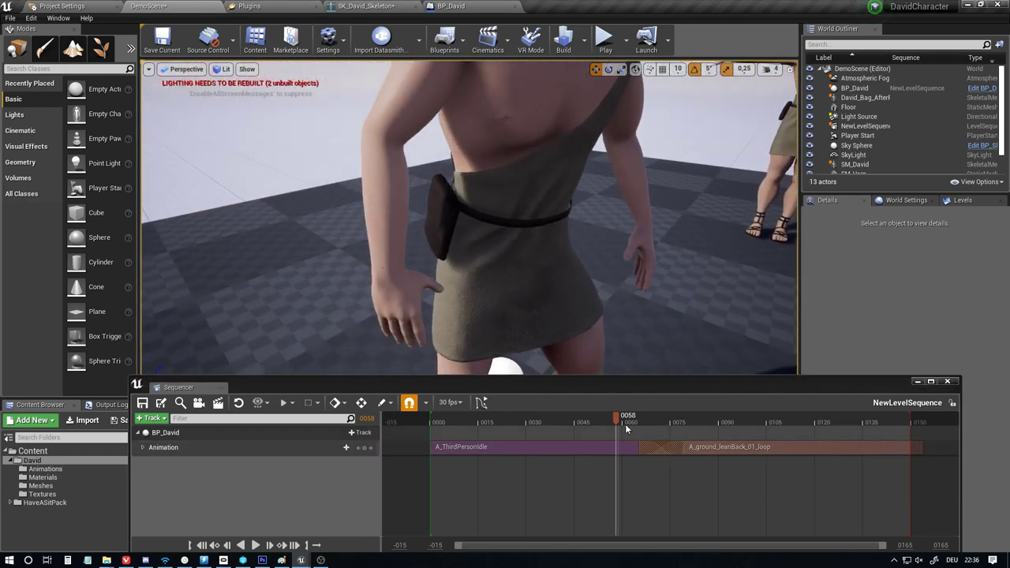
pyautogui.moveTo(623, 422)
pyautogui.mouseDown()
pyautogui.moveTo(717, 424)
pyautogui.moveTo(591, 422)
pyautogui.moveTo(690, 426)
pyautogui.moveTo(604, 425)
pyautogui.mouseUp()
pyautogui.moveTo(552, 261); pyautogui.dragTo(545, 284, button='right')
pyautogui.scroll(10, 489, 261)
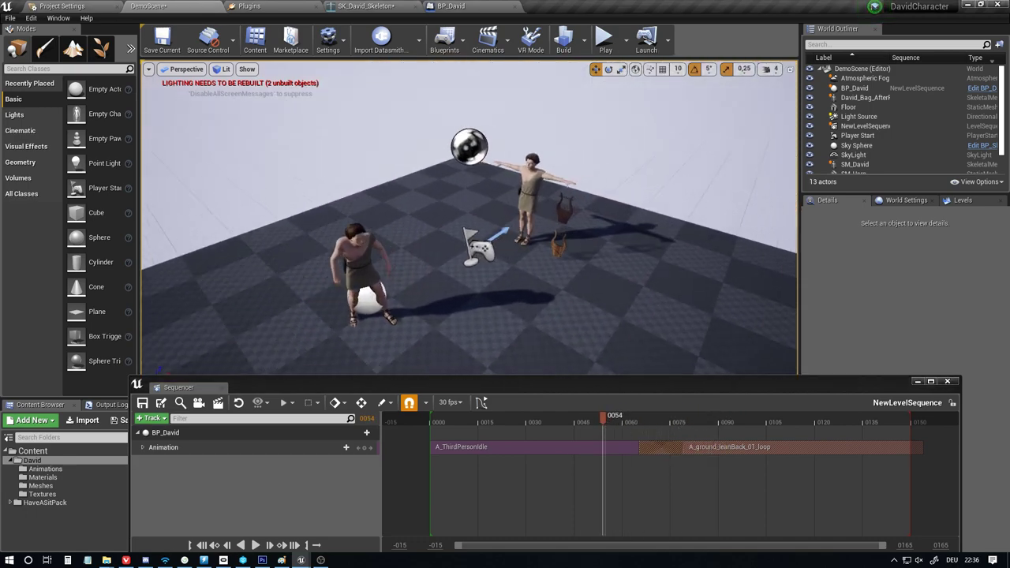
# Select SM_David in the scene and inspect how its belt and bag fit, undoing any accidental move
pyautogui.click(489, 261)
pyautogui.moveTo(490, 260); pyautogui.dragTo(565, 276, button='right')
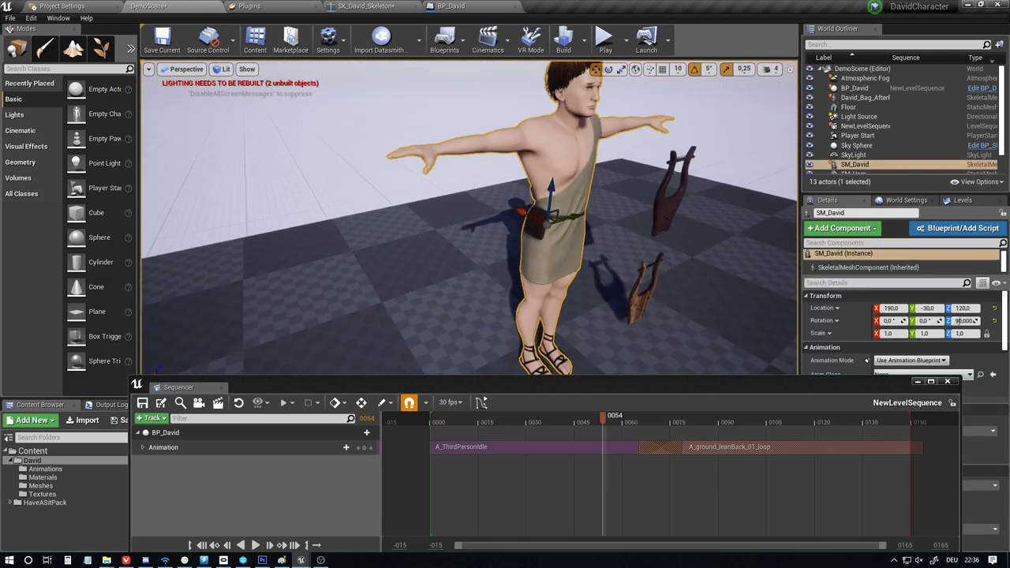
pyautogui.moveTo(575, 218); pyautogui.dragTo(589, 215)
pyautogui.hotkey('ctrl', 'z')
pyautogui.moveTo(566, 276); pyautogui.dragTo(608, 252, button='right')
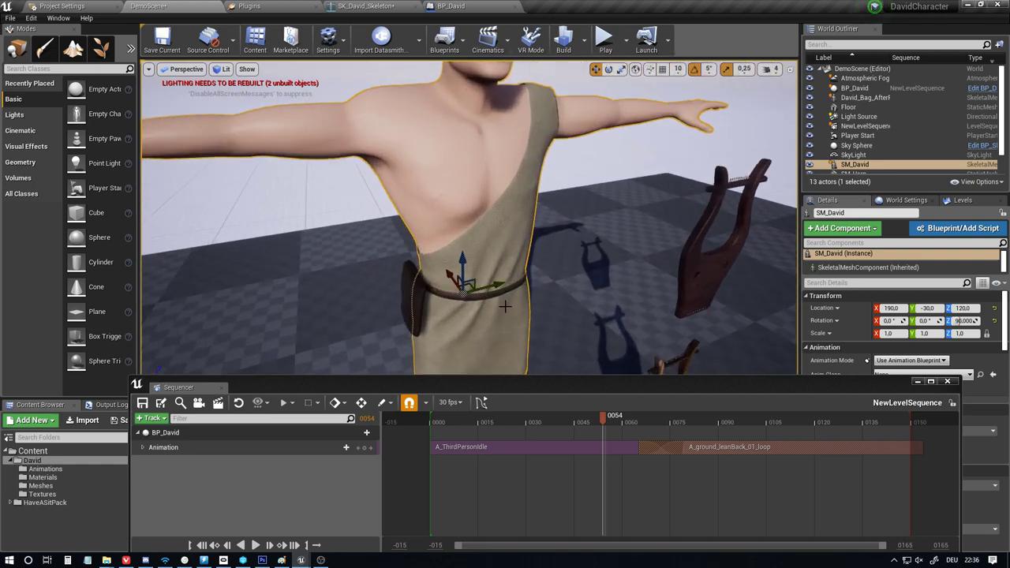
pyautogui.moveTo(466, 276); pyautogui.dragTo(453, 340, button='right')
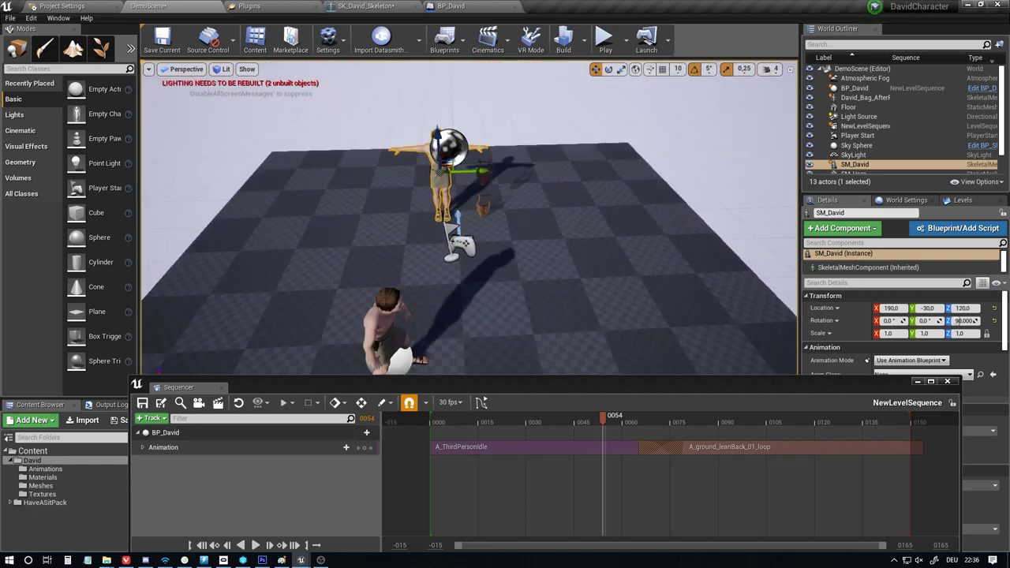
# Add SM_David to the level sequence with a transform key at frame 54, and clear the selection
pyautogui.moveTo(494, 253)
pyautogui.mouseDown(button='right')
pyautogui.moveTo(494, 300)
pyautogui.moveTo(482, 245)
pyautogui.moveTo(521, 244)
pyautogui.moveTo(488, 253)
pyautogui.mouseUp(button='right')
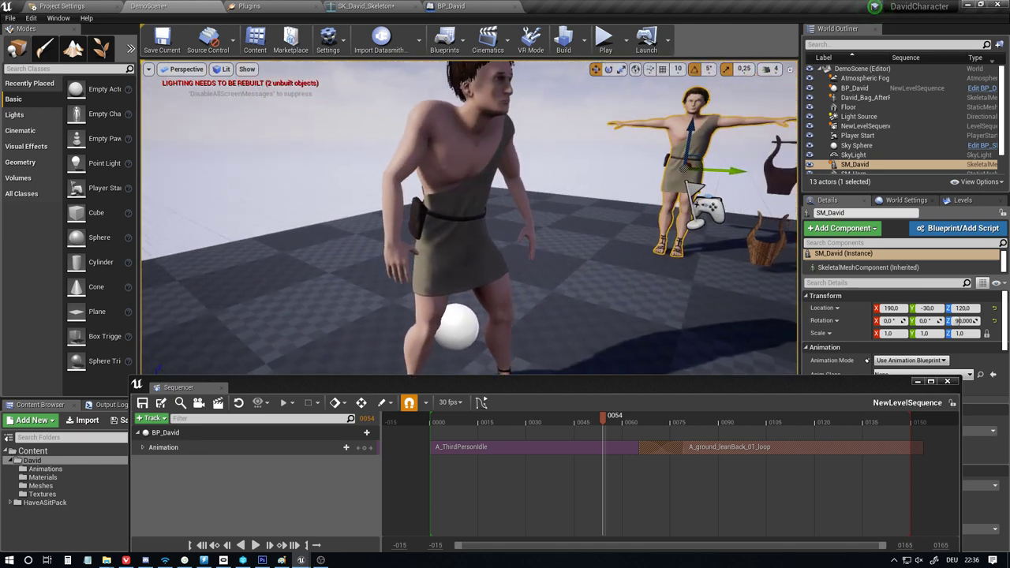
pyautogui.moveTo(488, 252); pyautogui.dragTo(531, 321, button='right')
pyautogui.press('s')
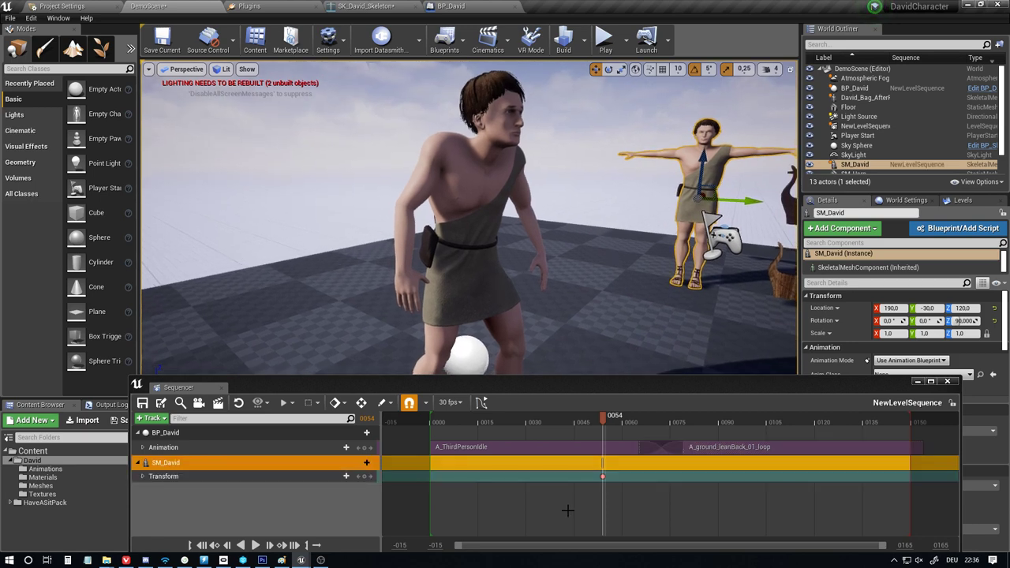
pyautogui.click(629, 505)
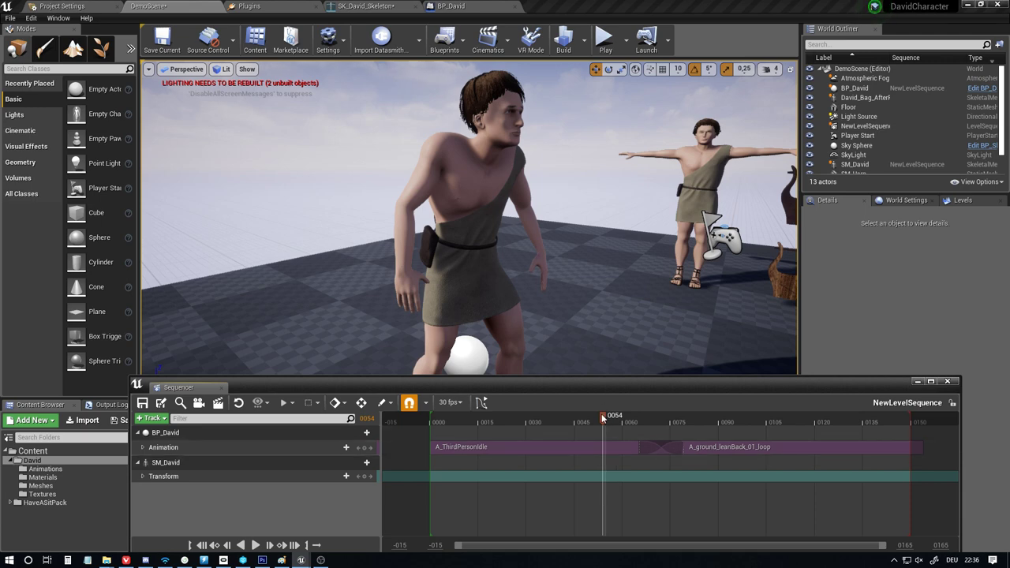
# Select BP_David in the scene and examine the belt and bag around his waist up close
pyautogui.click(483, 185)
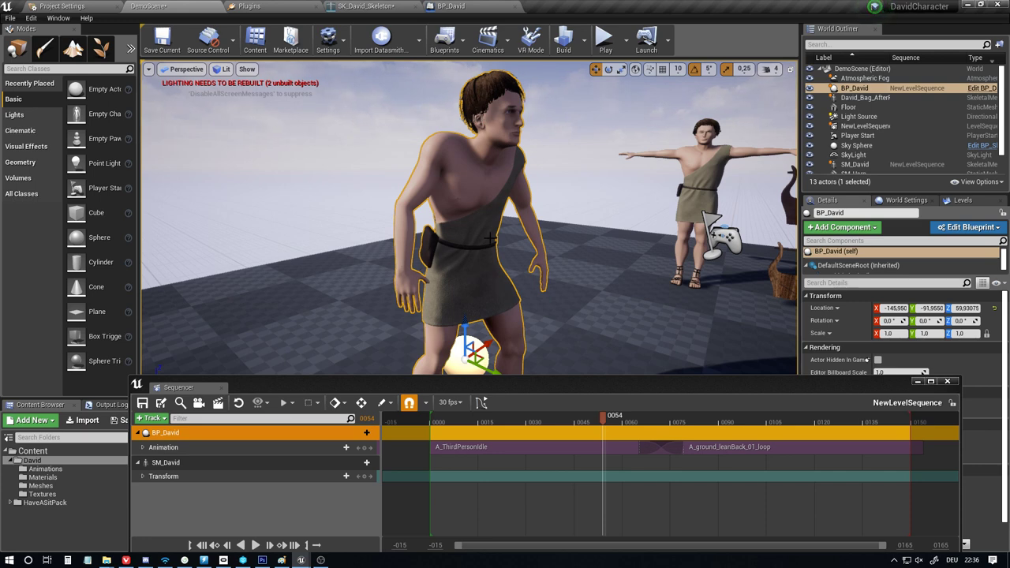
pyautogui.press('s')
pyautogui.moveTo(474, 241); pyautogui.dragTo(503, 254, button='right')
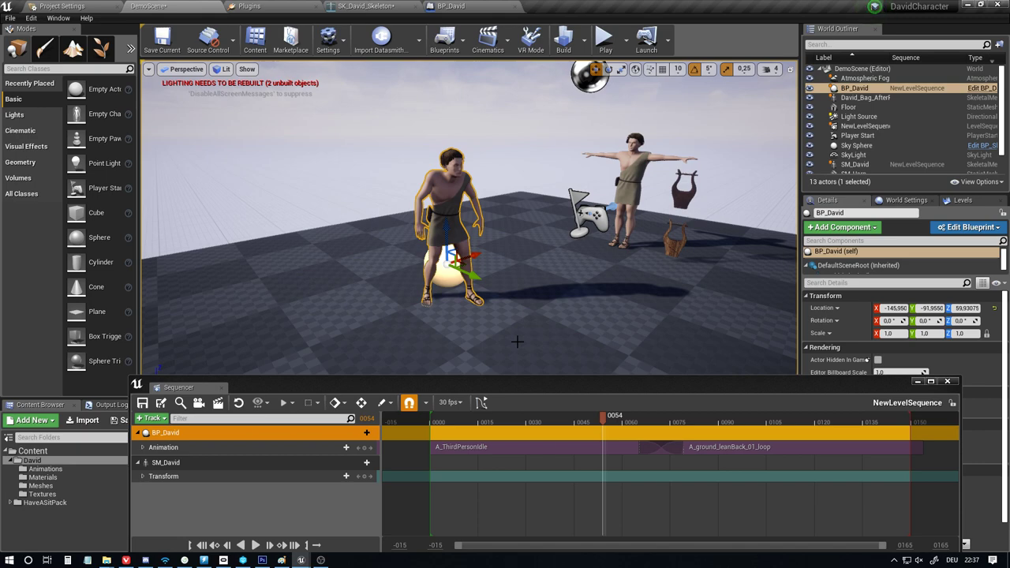
pyautogui.moveTo(495, 259)
pyautogui.mouseDown(button='right')
pyautogui.moveTo(488, 264)
pyautogui.moveTo(552, 262)
pyautogui.moveTo(496, 259)
pyautogui.mouseUp(button='right')
pyautogui.press('w')
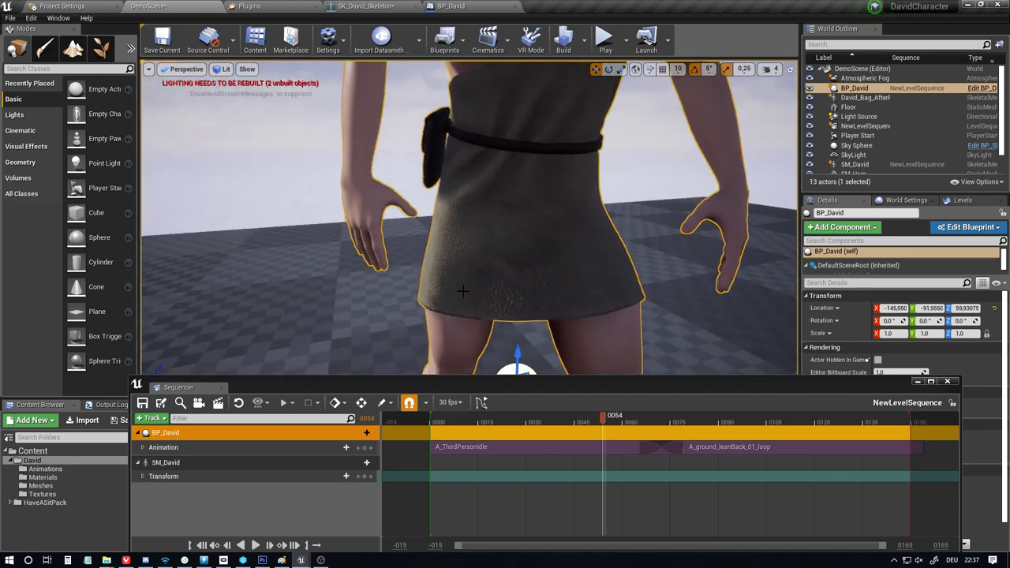
# Scrub the sequence to frame 101 and examine BP_David's lean-back pose against the floor
pyautogui.moveTo(463, 291); pyautogui.dragTo(553, 340, button='right')
pyautogui.press('s')
pyautogui.press('f')
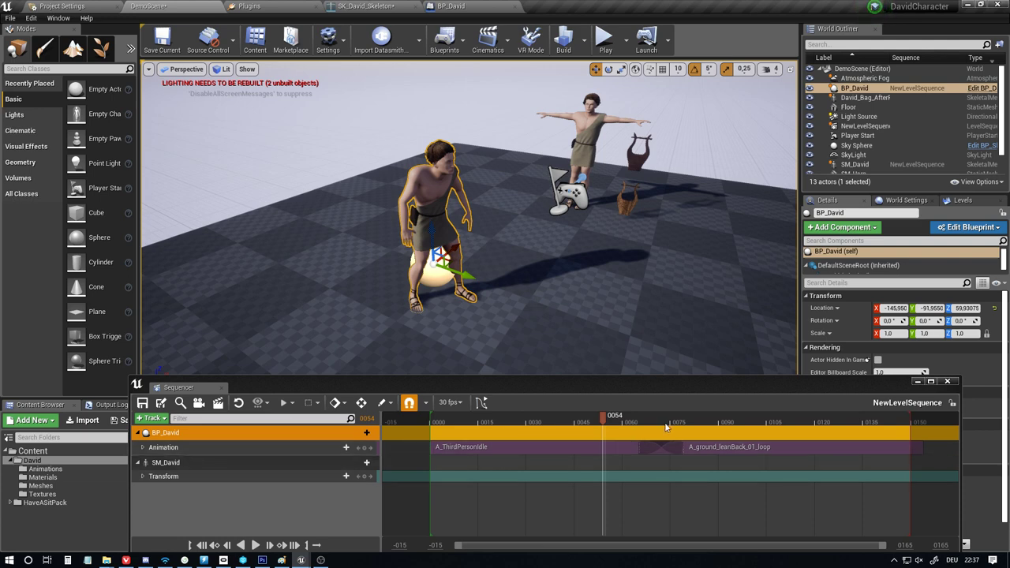
pyautogui.moveTo(666, 424); pyautogui.dragTo(756, 424)
pyautogui.moveTo(463, 311); pyautogui.dragTo(406, 328, button='right')
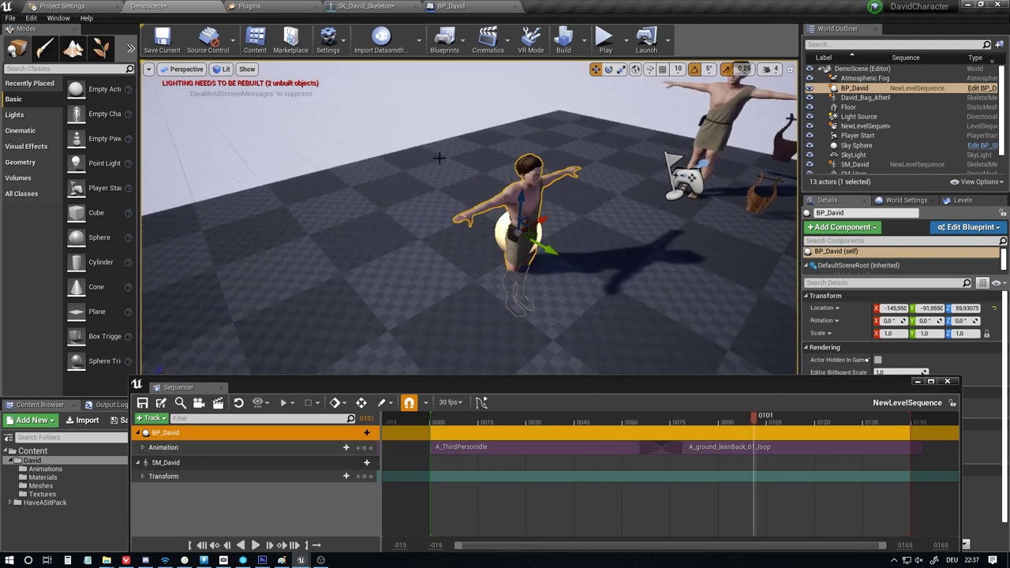